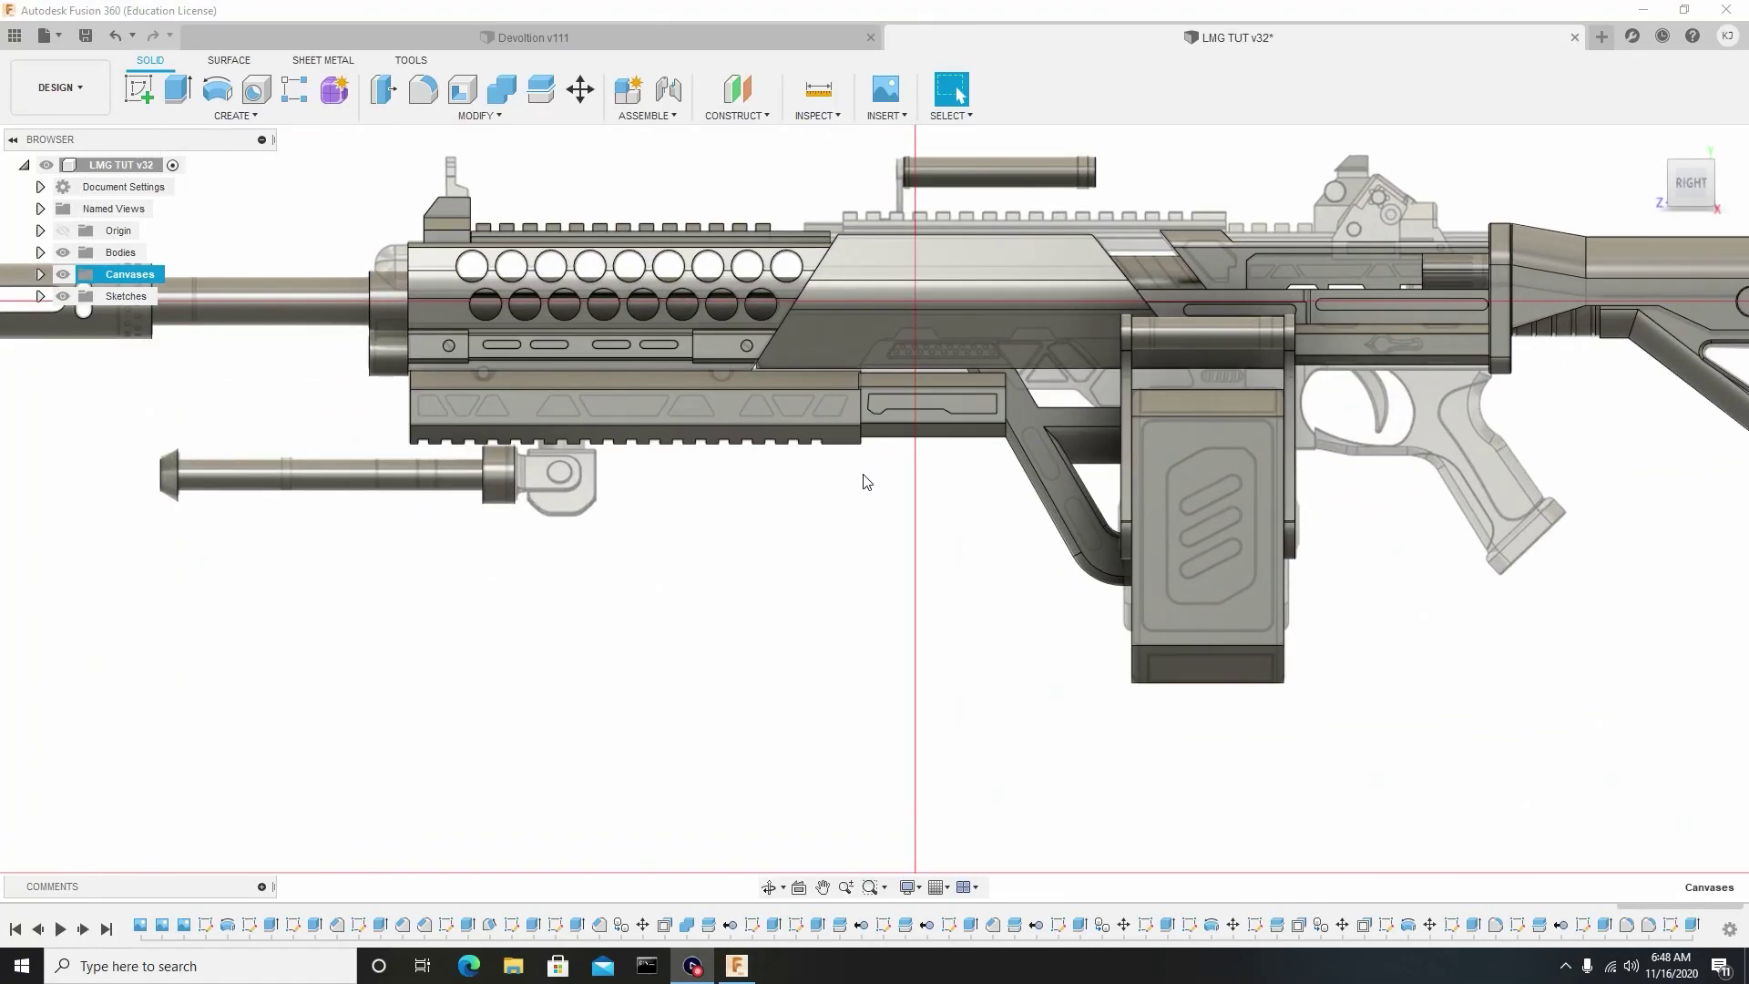
Examine the handguard, magazine, receiver and stock against the reference canvas for surface details not yet modelled.
{"action": "scroll", "coordinate": [865, 483], "scroll_direction": "up", "scroll_amount": 2}
{"action": "scroll", "coordinate": [865, 482], "scroll_direction": "down", "scroll_amount": 1}
{"action": "scroll", "coordinate": [865, 481], "scroll_direction": "down", "scroll_amount": 1}
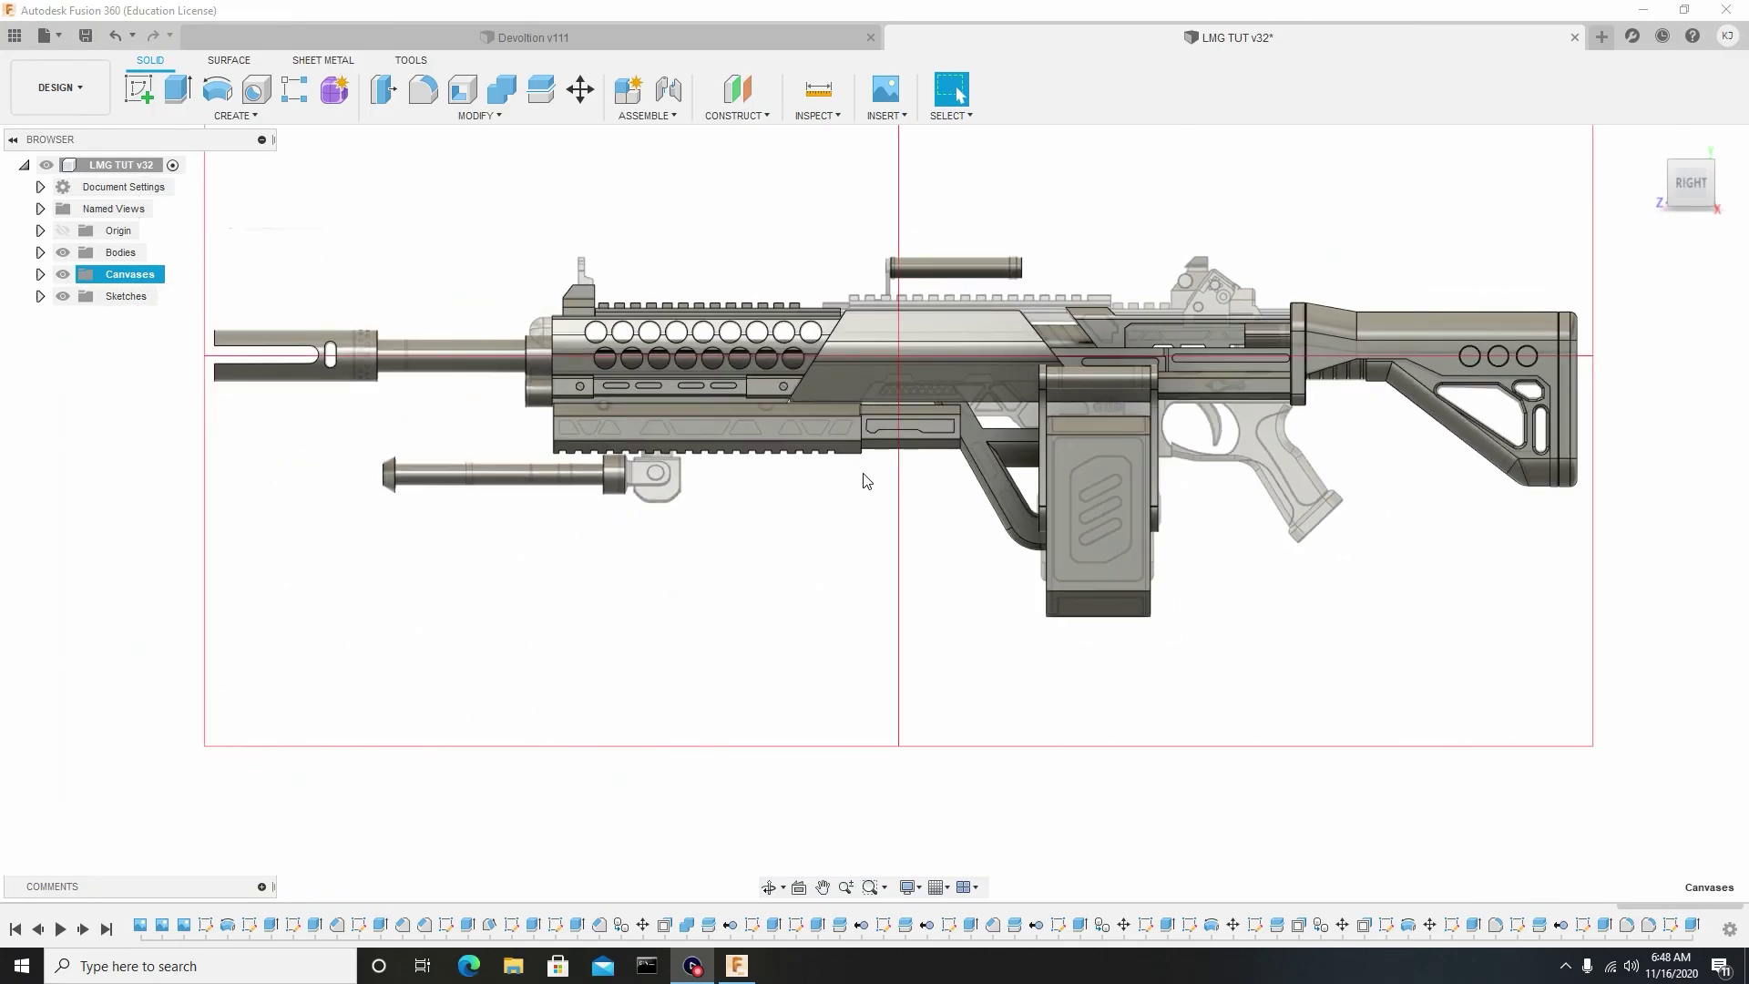
{"action": "scroll", "coordinate": [653, 419], "scroll_direction": "up", "scroll_amount": 3}
{"action": "scroll", "coordinate": [466, 428], "scroll_direction": "up", "scroll_amount": 3}
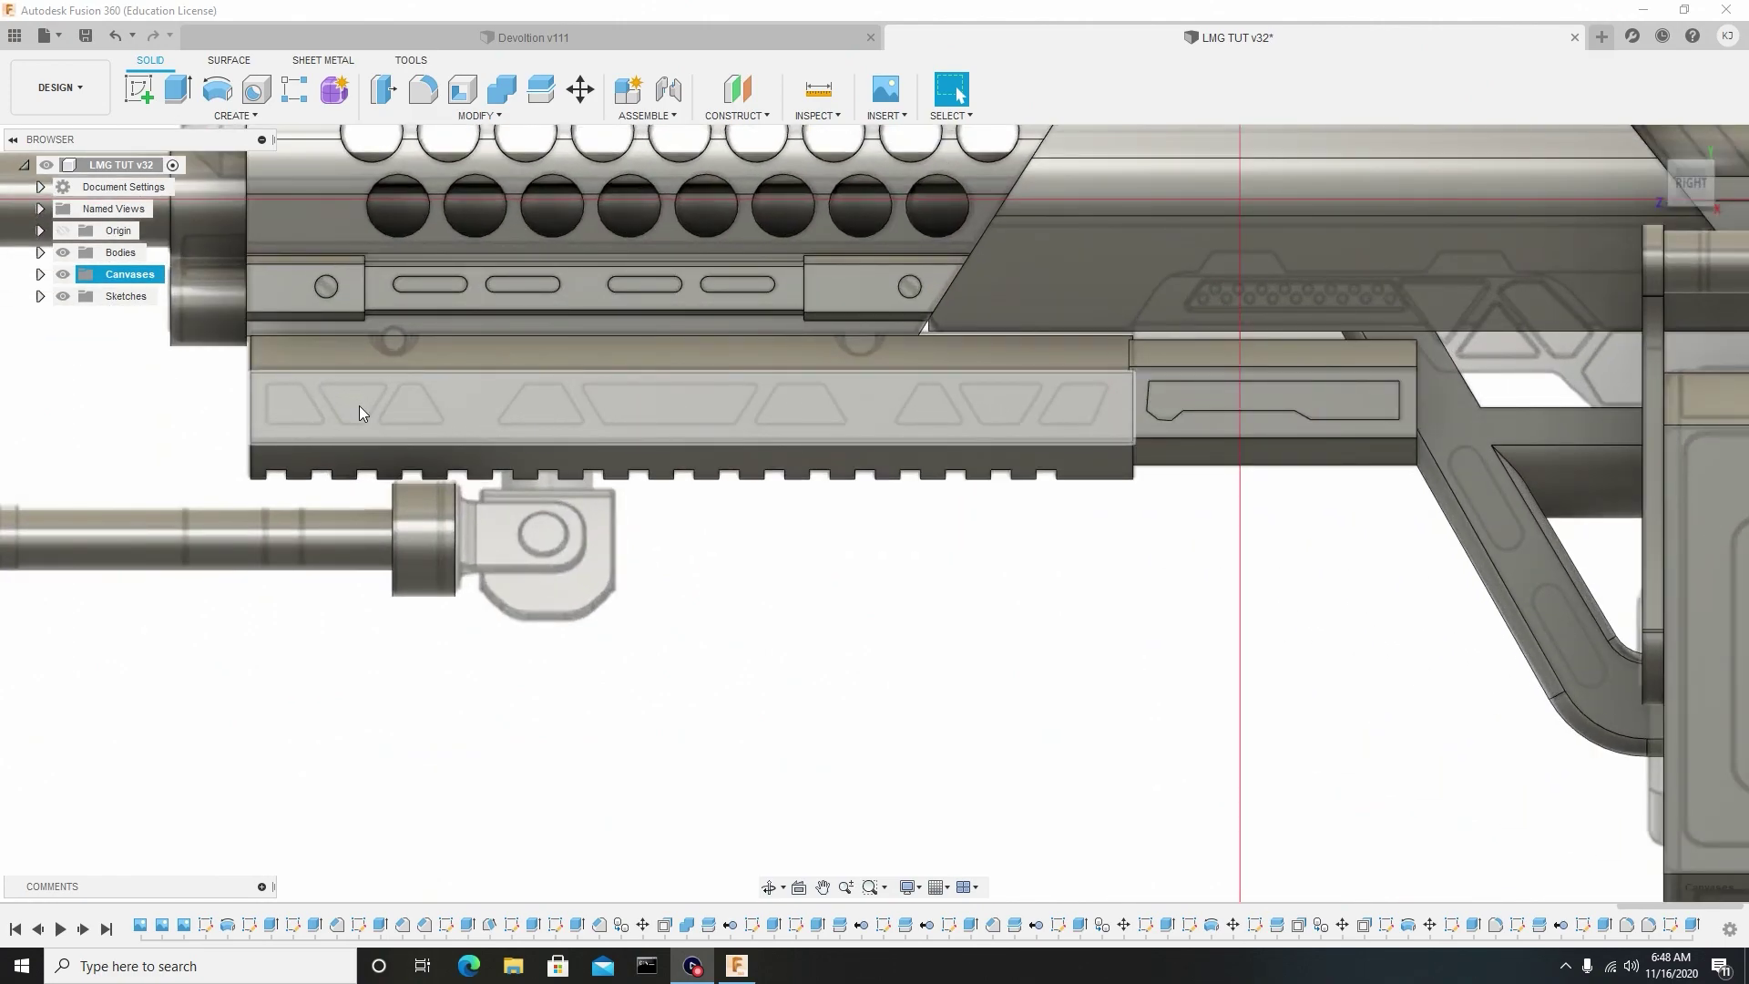
{"action": "scroll", "coordinate": [958, 397], "scroll_direction": "down", "scroll_amount": 4}
{"action": "middle_click_drag", "start_coordinate": [1416, 464], "coordinate": [813, 564]}
{"action": "scroll", "coordinate": [816, 654], "scroll_direction": "up", "scroll_amount": 2}
{"action": "scroll", "coordinate": [697, 714], "scroll_direction": "up", "scroll_amount": 3}
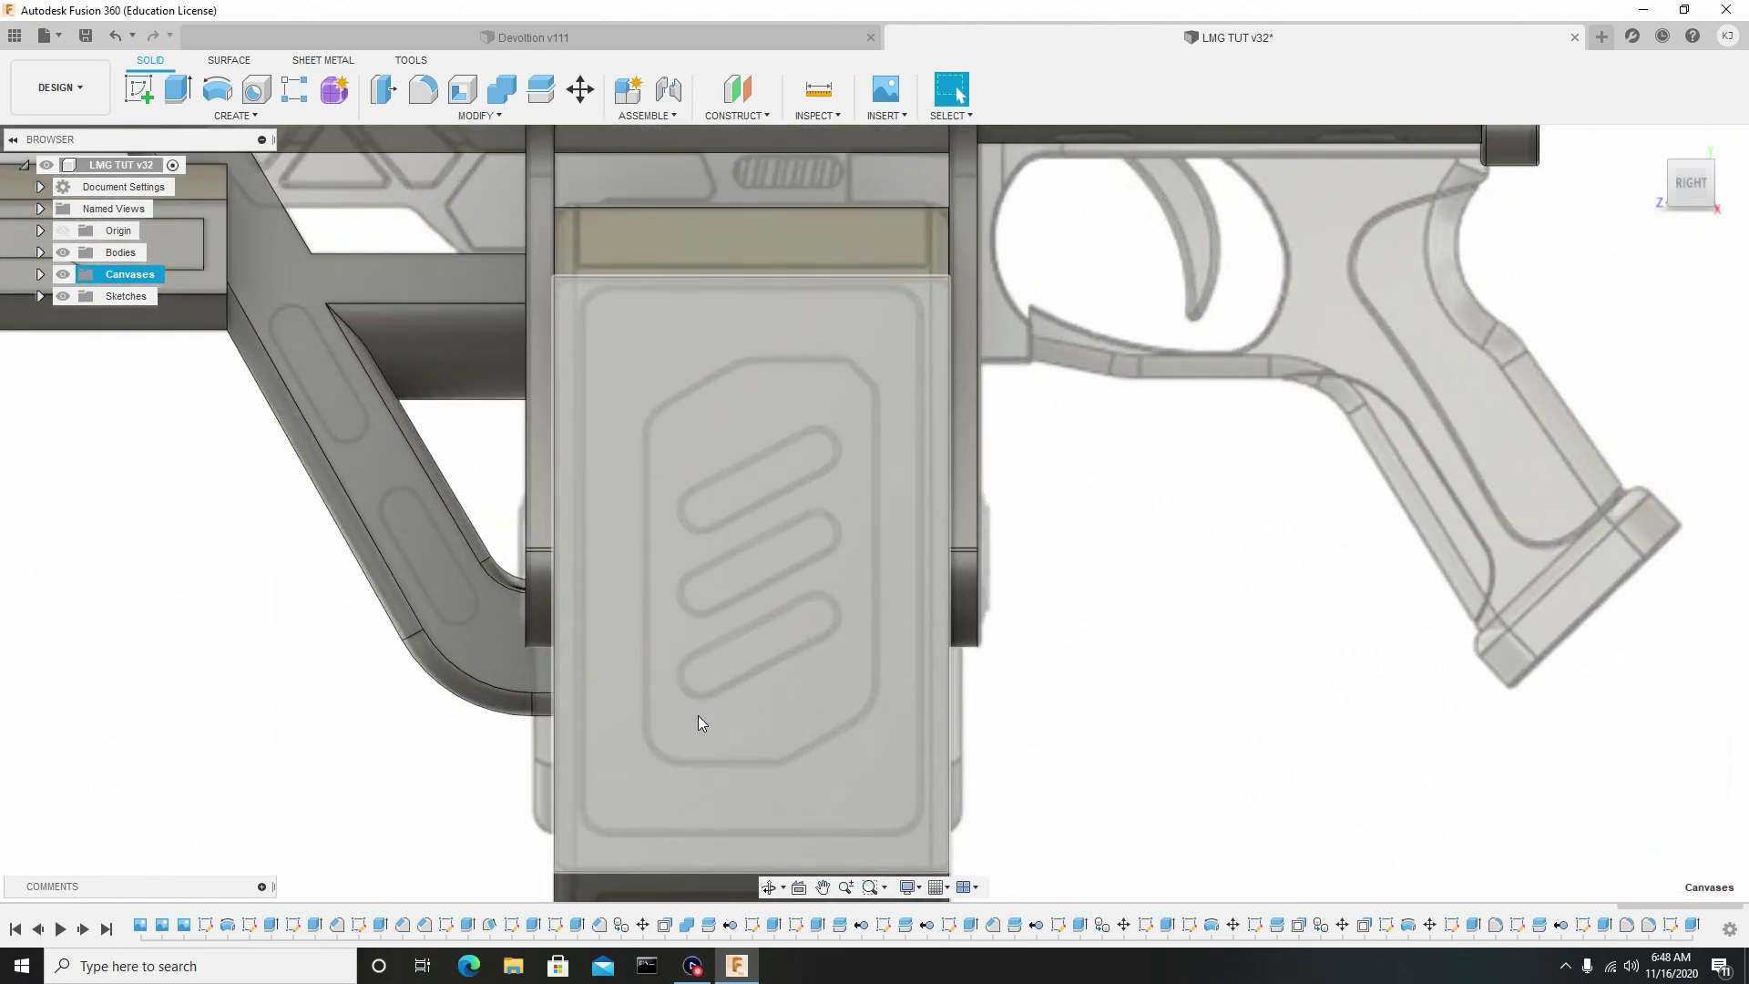
{"action": "scroll", "coordinate": [767, 422], "scroll_direction": "down", "scroll_amount": 4}
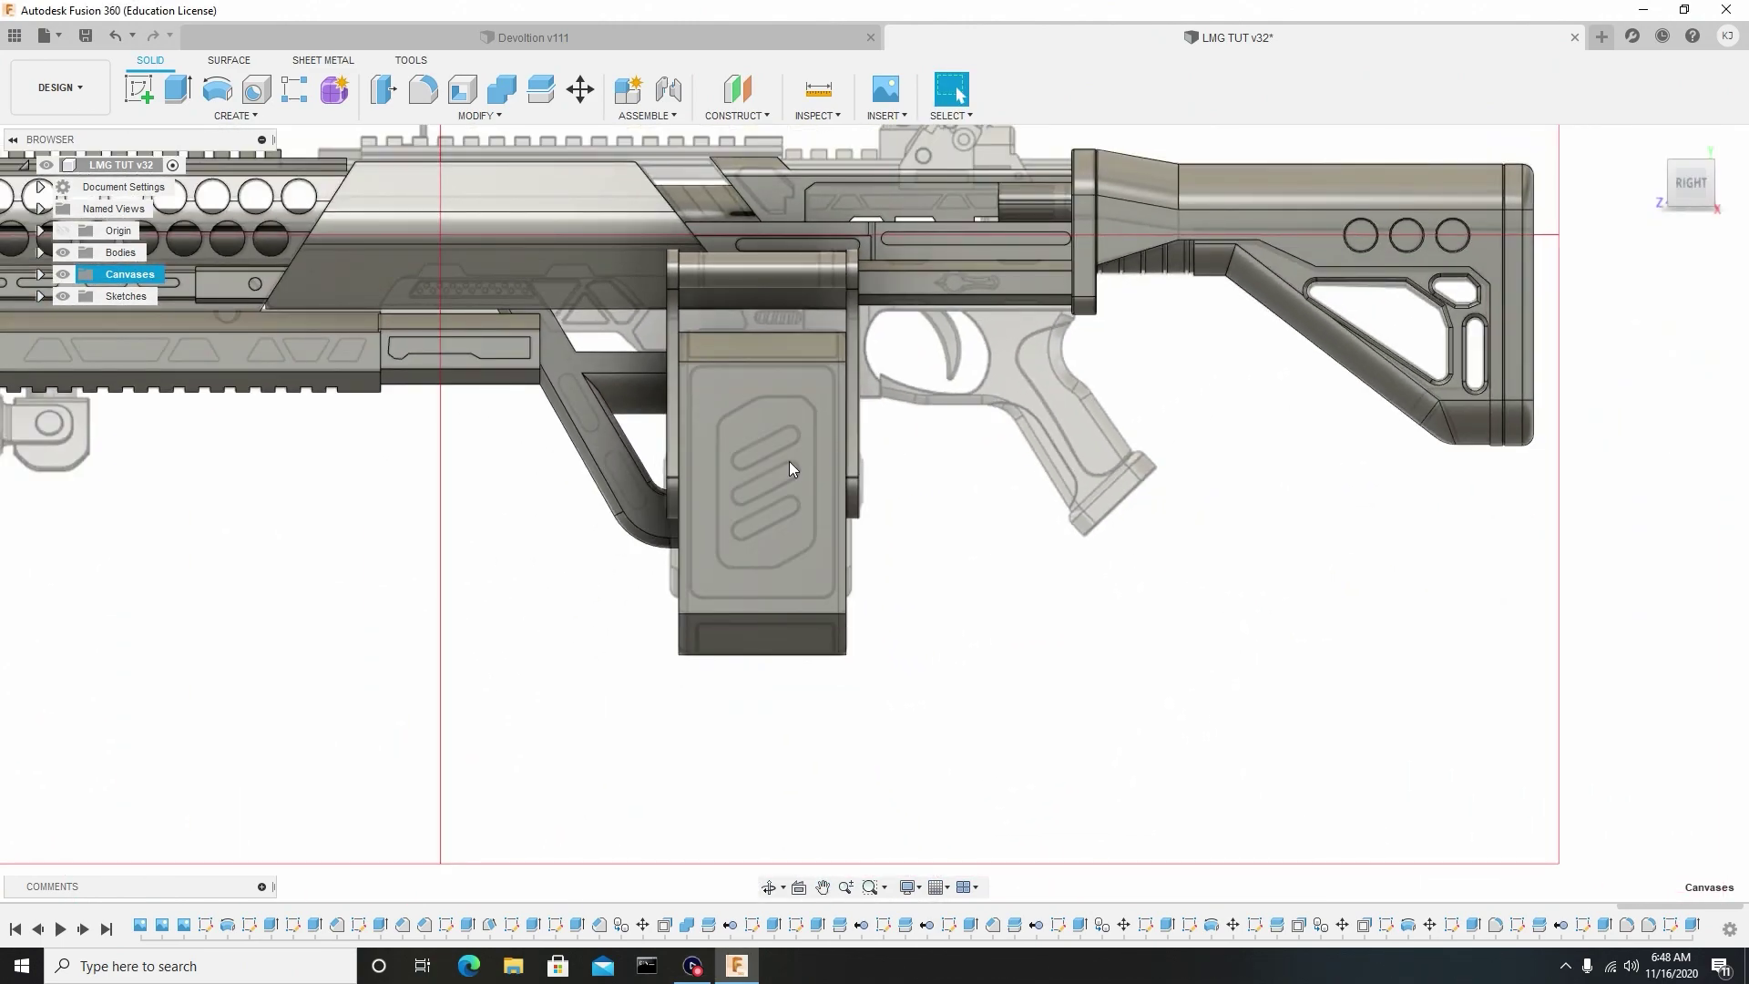
{"action": "scroll", "coordinate": [701, 469], "scroll_direction": "up", "scroll_amount": 3}
{"action": "scroll", "coordinate": [539, 337], "scroll_direction": "down", "scroll_amount": 1}
{"action": "scroll", "coordinate": [910, 419], "scroll_direction": "down", "scroll_amount": 3}
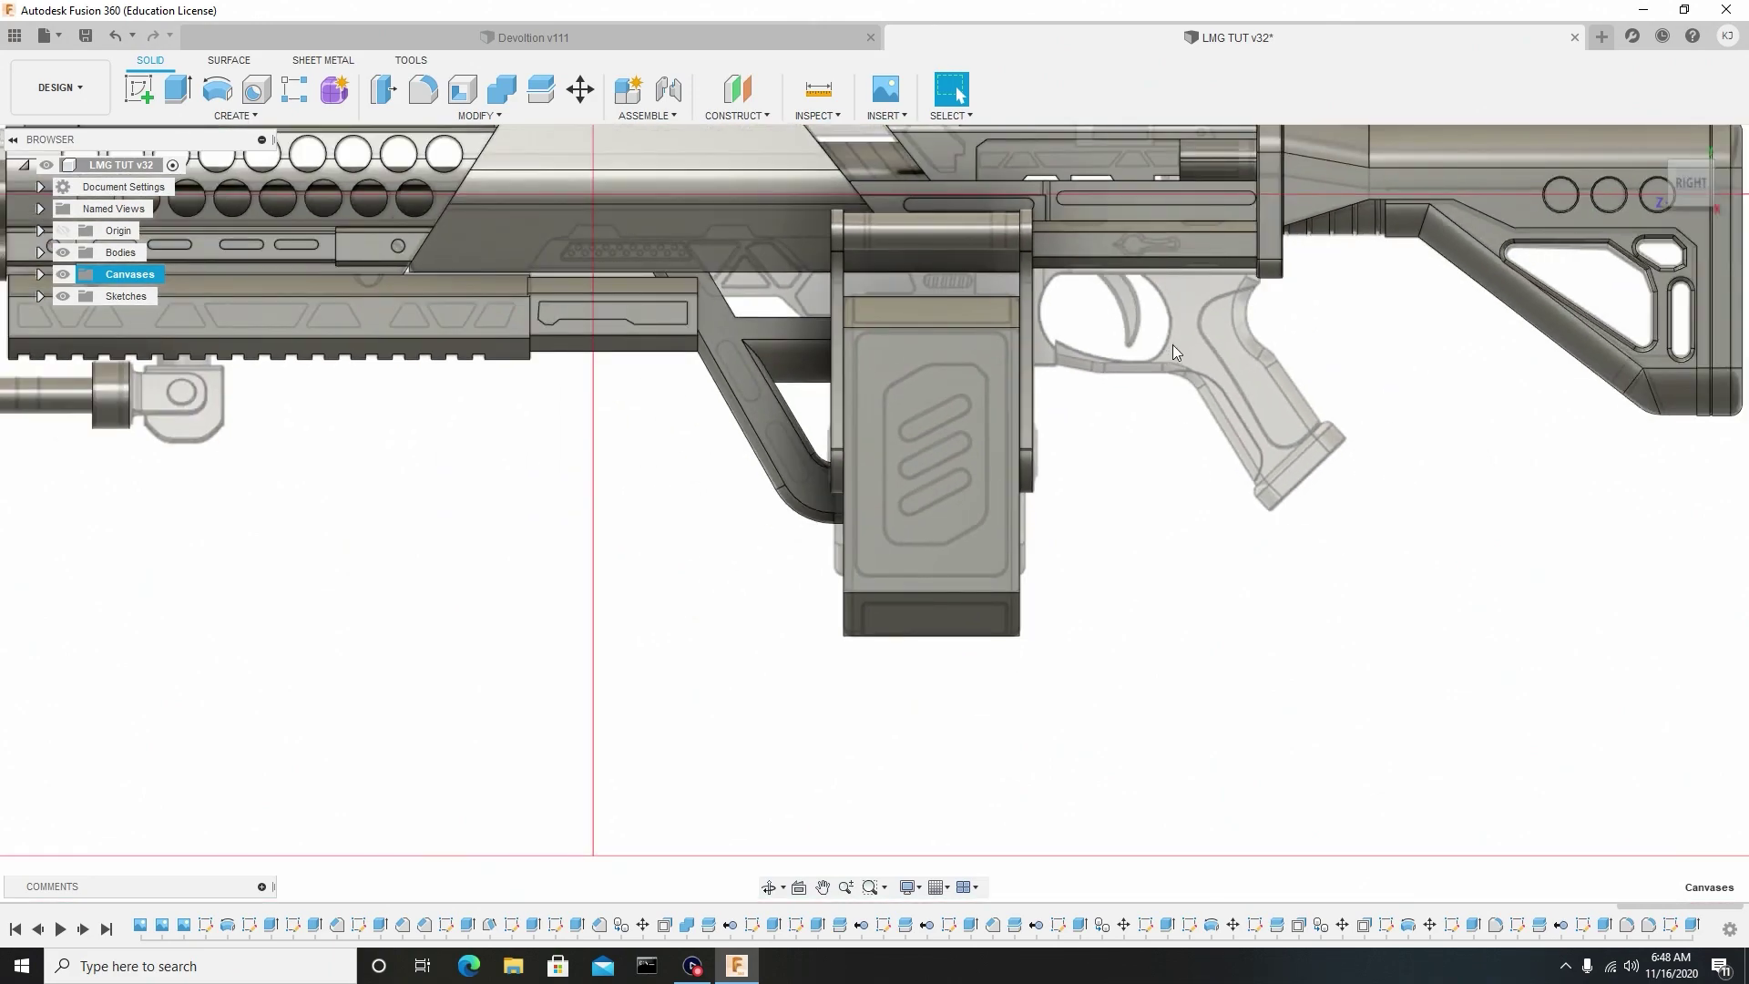
{"action": "scroll", "coordinate": [960, 426], "scroll_direction": "up", "scroll_amount": 2}
{"action": "scroll", "coordinate": [878, 331], "scroll_direction": "up", "scroll_amount": 4}
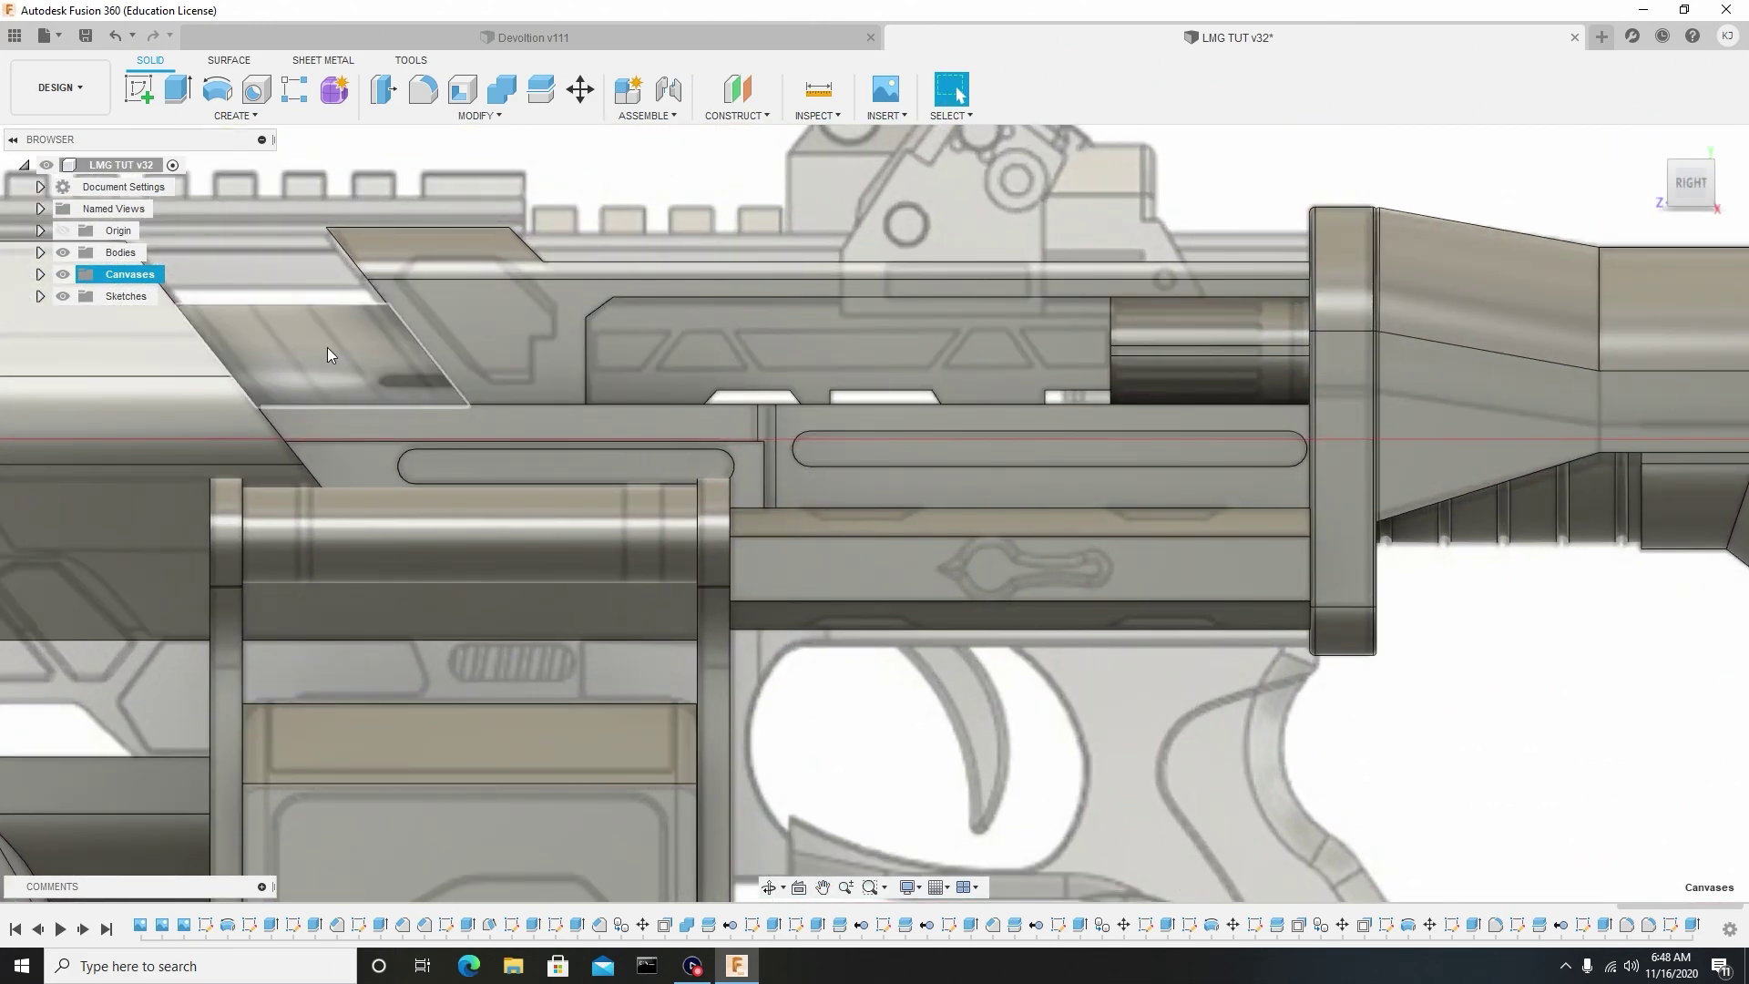
{"action": "scroll", "coordinate": [347, 365], "scroll_direction": "down", "scroll_amount": 1}
{"action": "scroll", "coordinate": [347, 359], "scroll_direction": "down", "scroll_amount": 2}
{"action": "scroll", "coordinate": [603, 428], "scroll_direction": "down", "scroll_amount": 3}
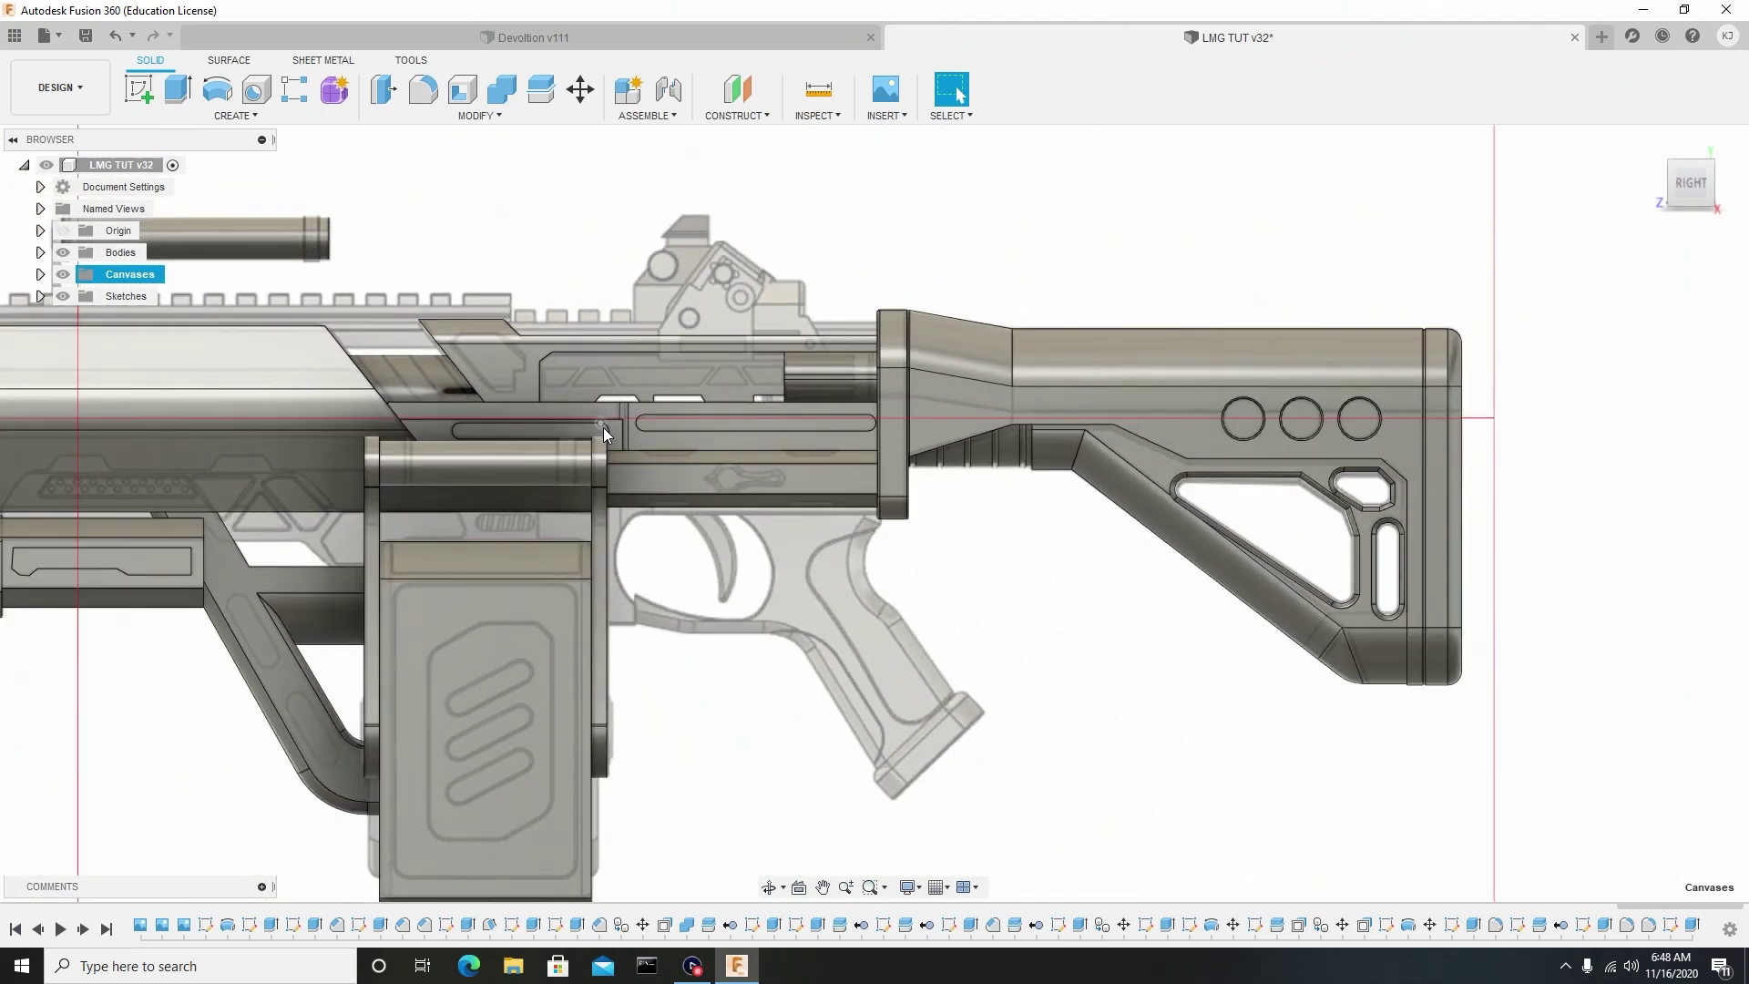
{"action": "scroll", "coordinate": [820, 460], "scroll_direction": "up", "scroll_amount": 8}
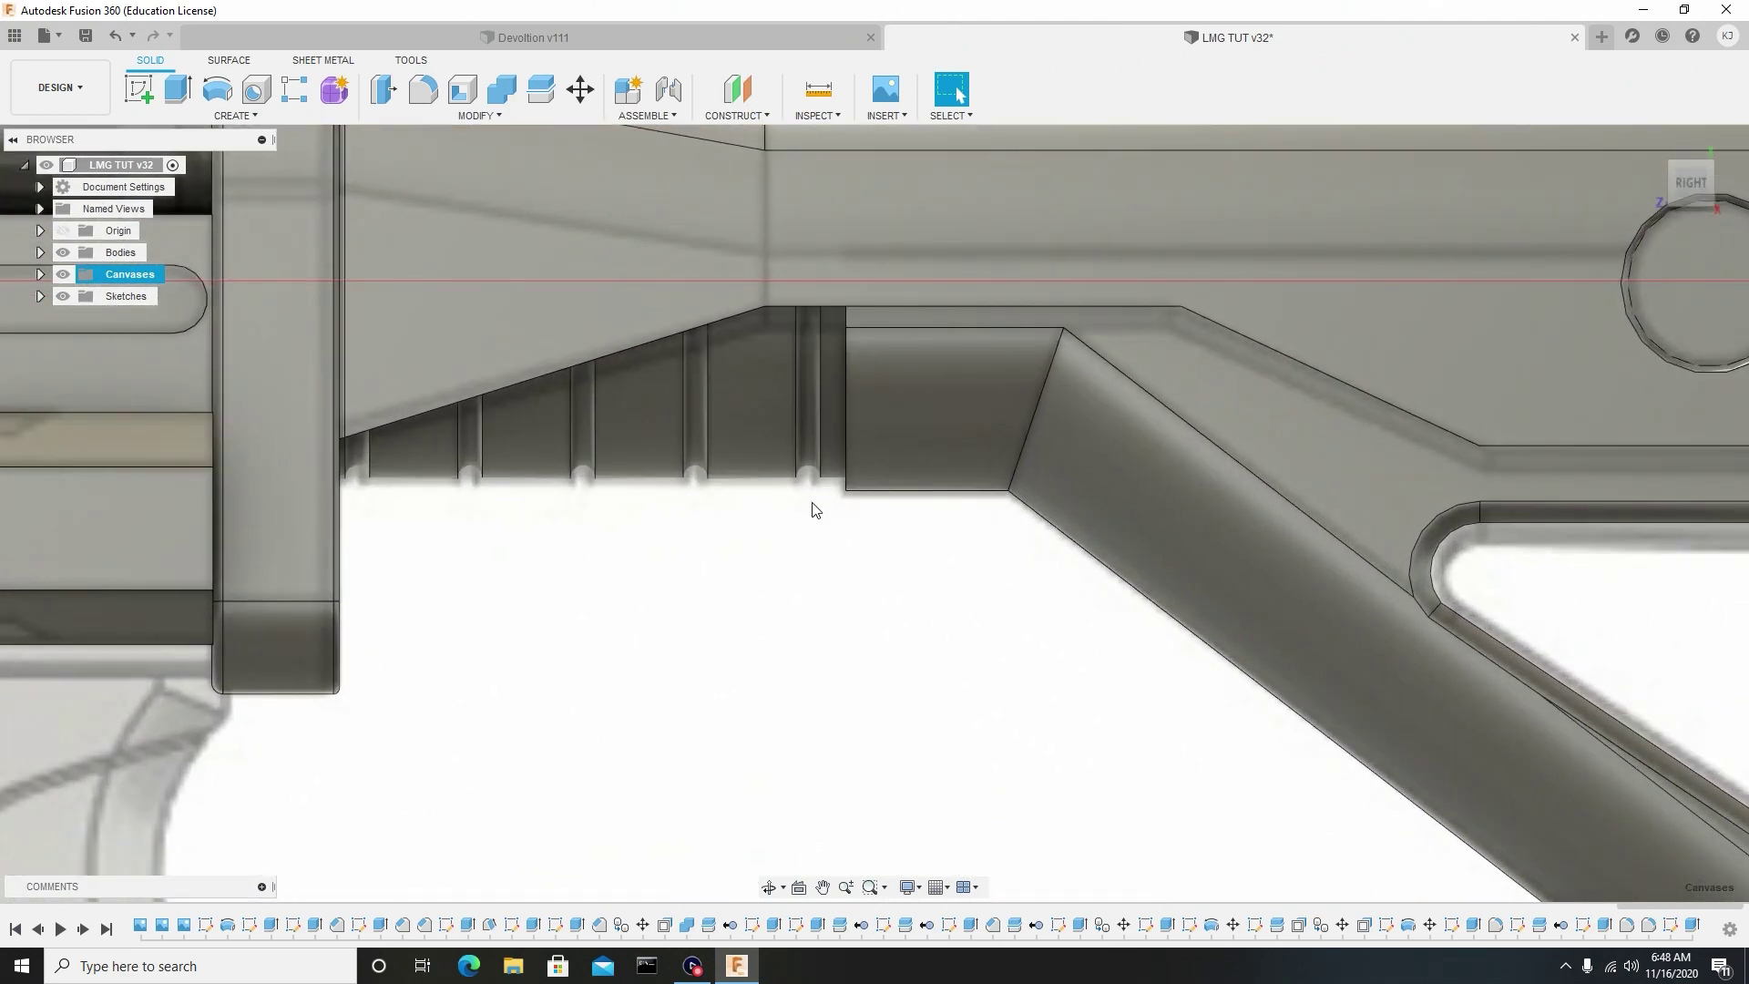
{"action": "scroll", "coordinate": [598, 492], "scroll_direction": "down", "scroll_amount": 10}
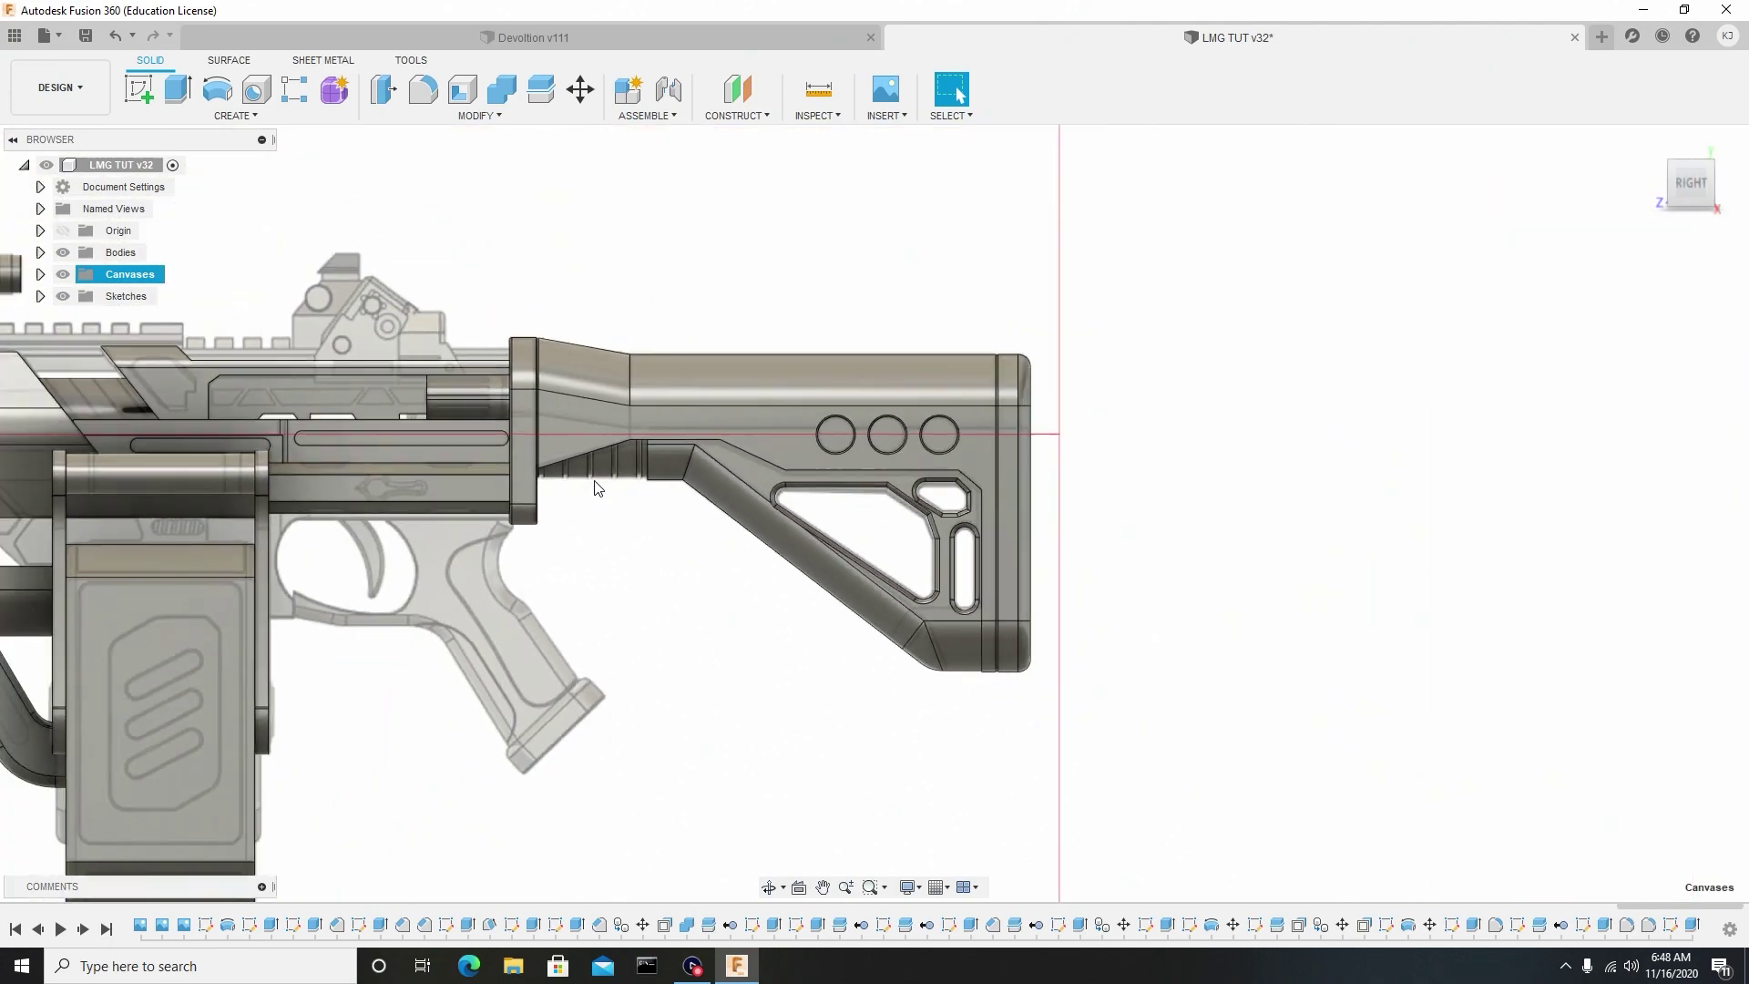
{"action": "scroll", "coordinate": [598, 492], "scroll_direction": "down", "scroll_amount": 3}
{"action": "scroll", "coordinate": [578, 509], "scroll_direction": "down", "scroll_amount": 1}
{"action": "middle_click_drag", "start_coordinate": [583, 509], "coordinate": [861, 446]}
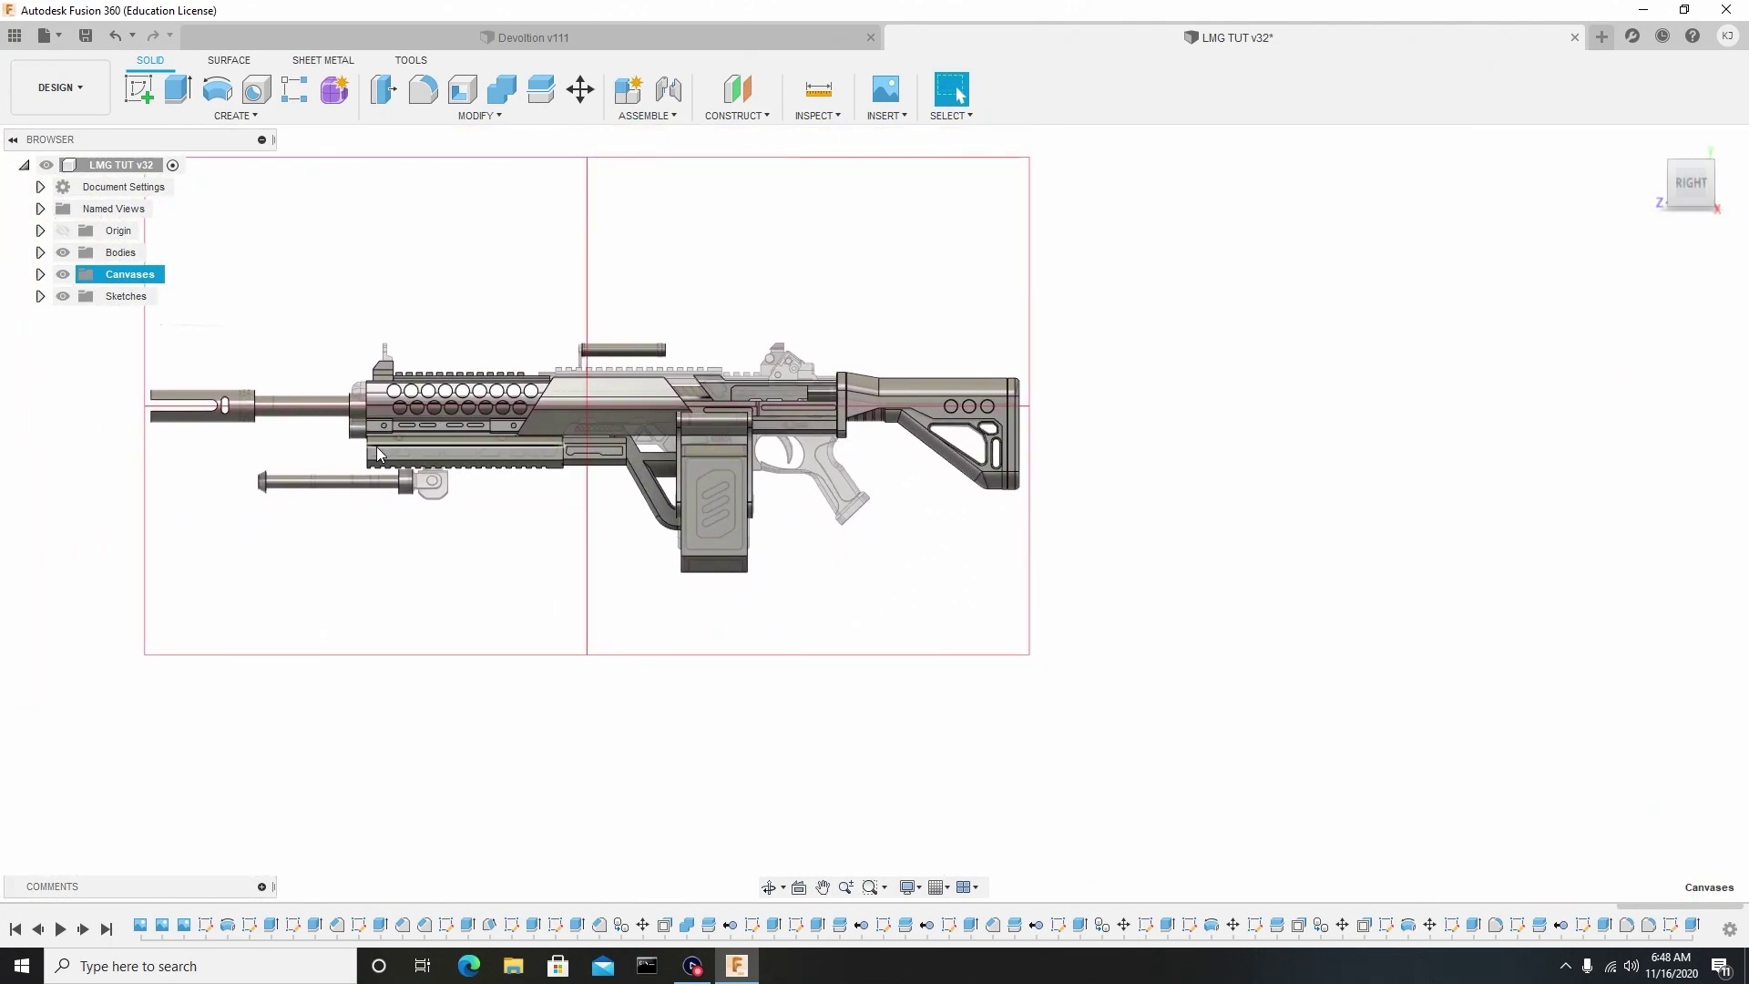
{"action": "scroll", "coordinate": [375, 446], "scroll_direction": "up", "scroll_amount": 10}
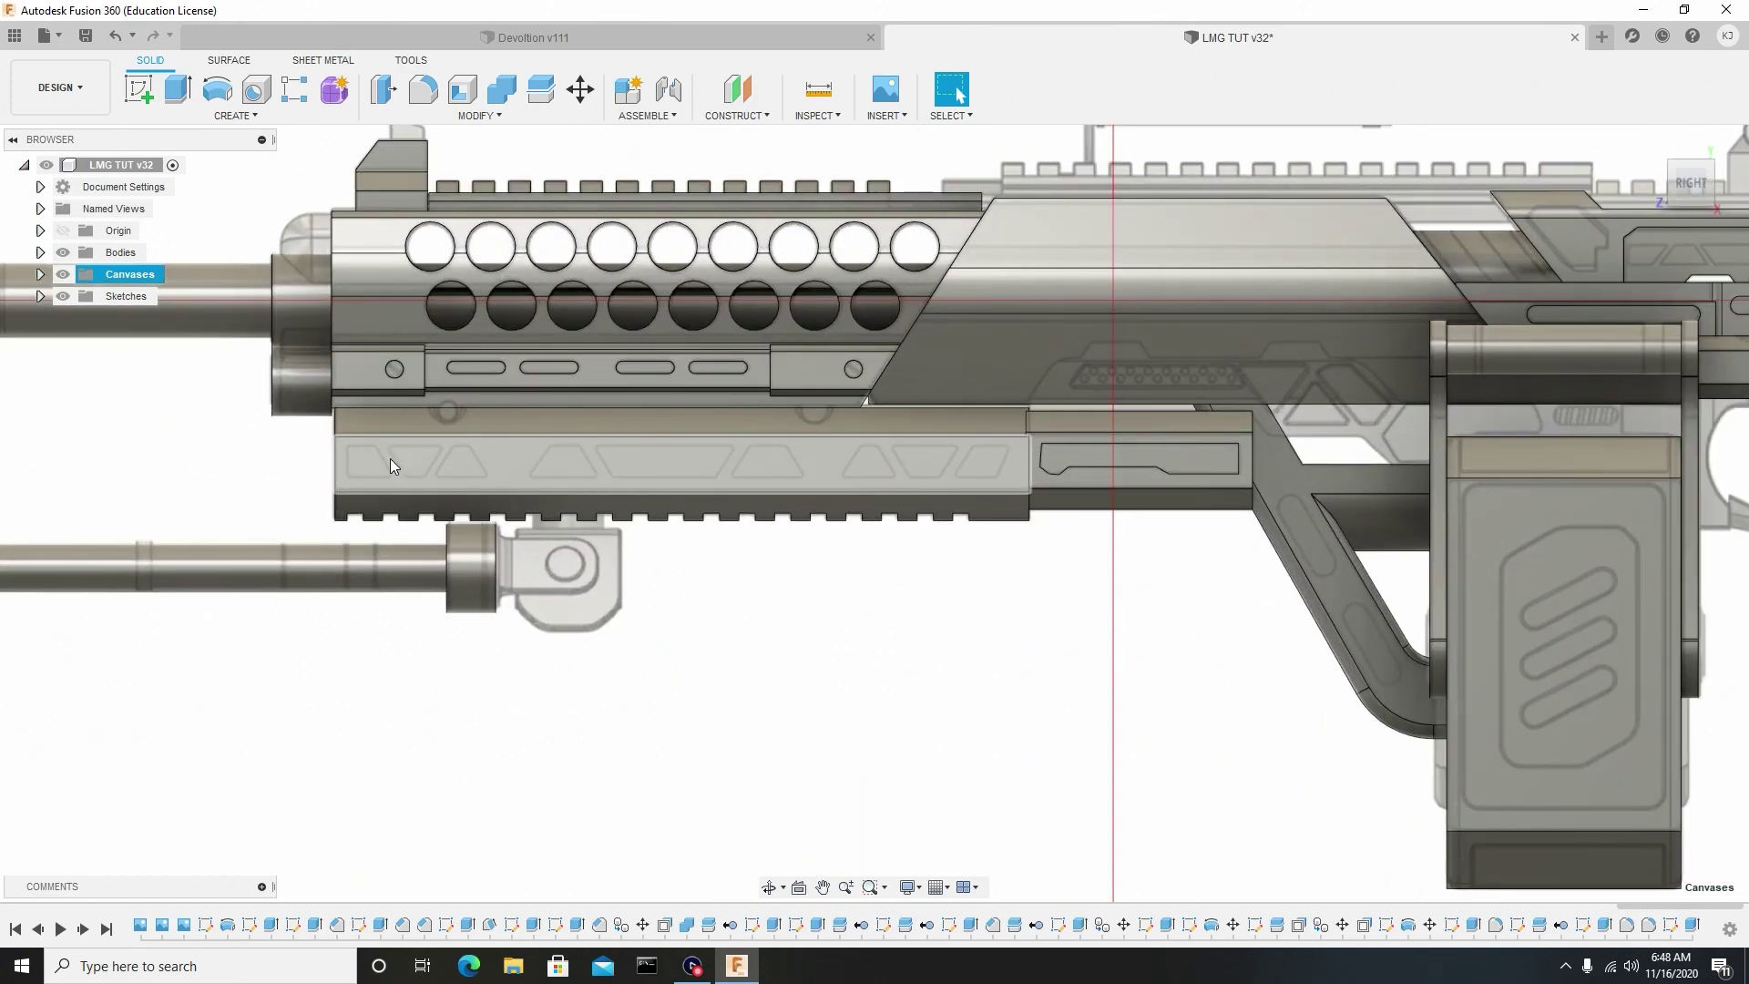
{"action": "scroll", "coordinate": [390, 465], "scroll_direction": "down", "scroll_amount": 5}
{"action": "middle_click_drag", "start_coordinate": [764, 516], "coordinate": [715, 508]}
{"action": "scroll", "coordinate": [669, 471], "scroll_direction": "down", "scroll_amount": 2}
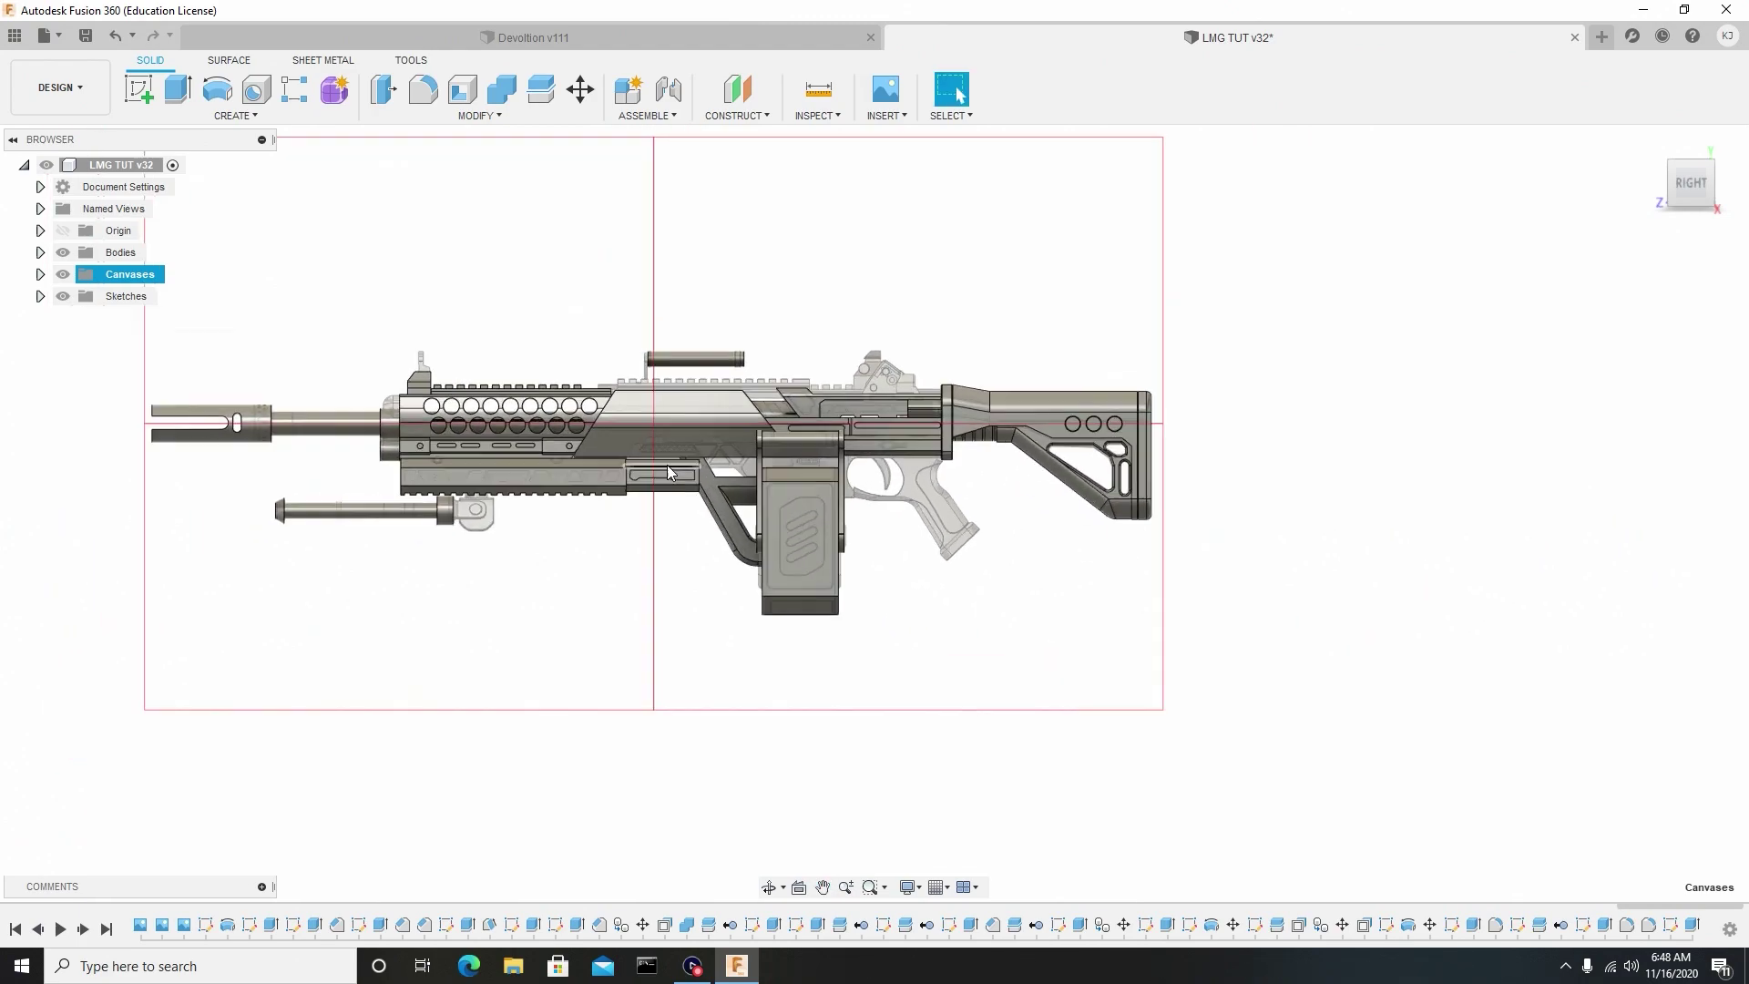
{"action": "scroll", "coordinate": [669, 472], "scroll_direction": "up", "scroll_amount": 2}
{"action": "scroll", "coordinate": [719, 474], "scroll_direction": "up", "scroll_amount": 5}
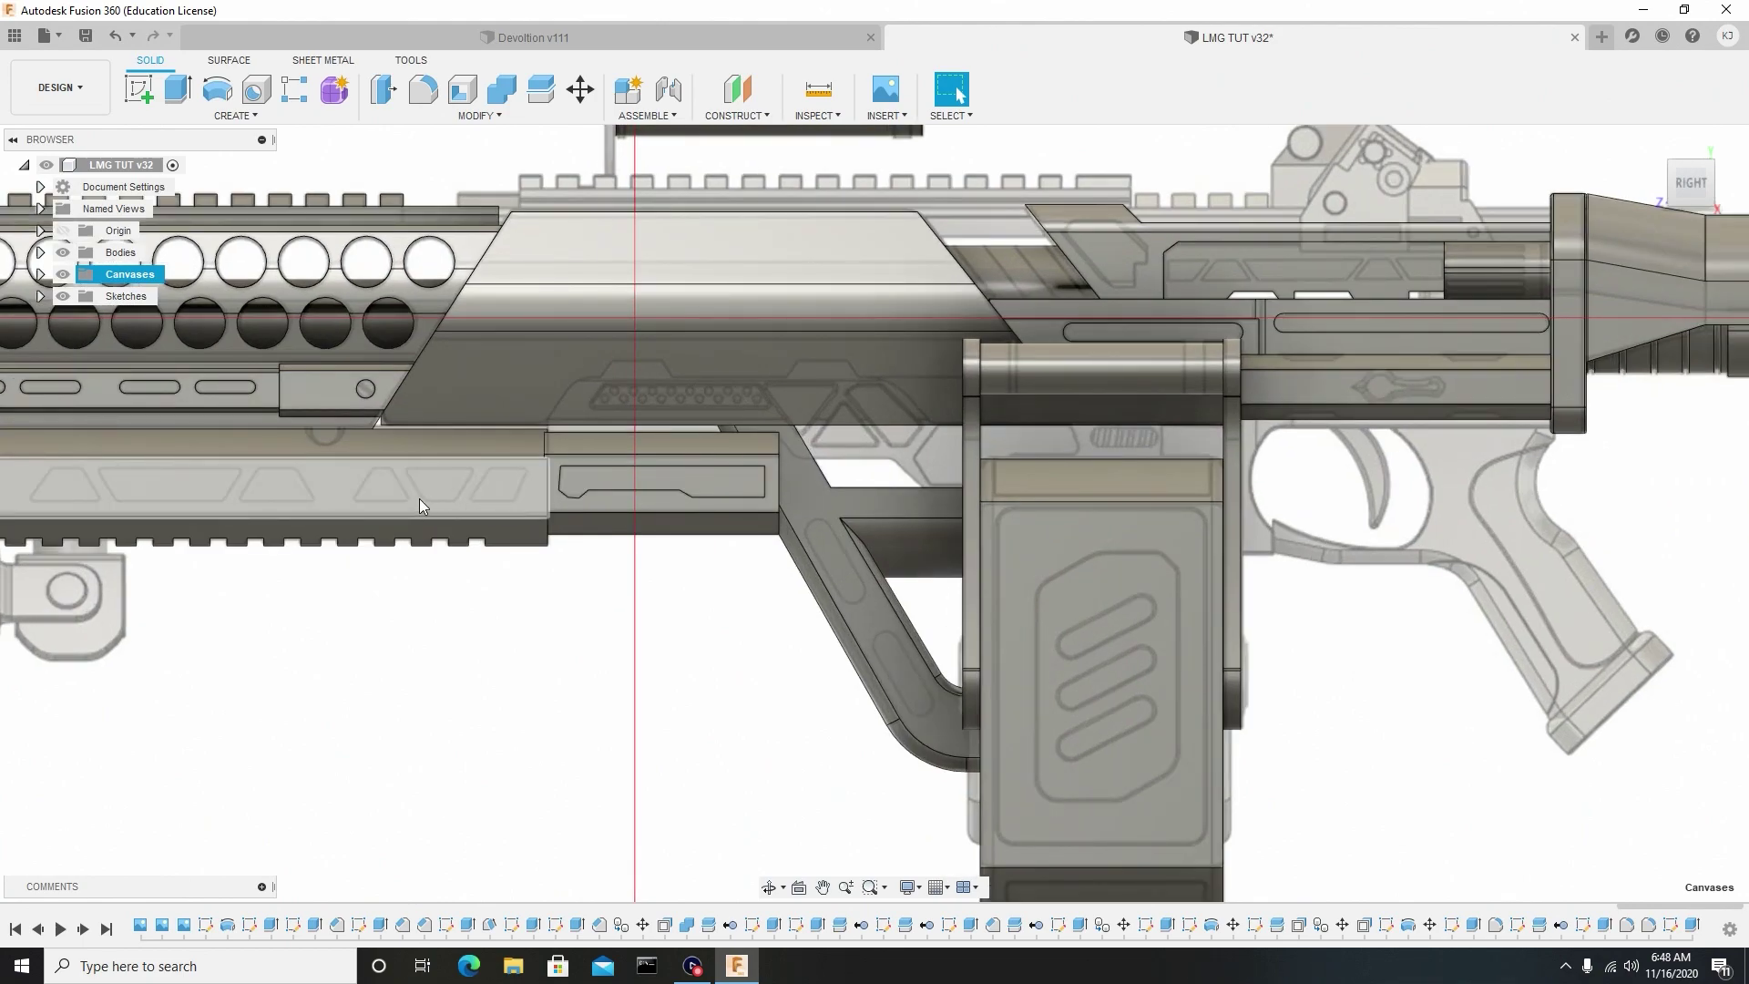
Start a sketch on the side face of the recessed receiver plate above the magazine and trigger.
{"action": "middle_click_drag", "start_coordinate": [1198, 449], "coordinate": [933, 505]}
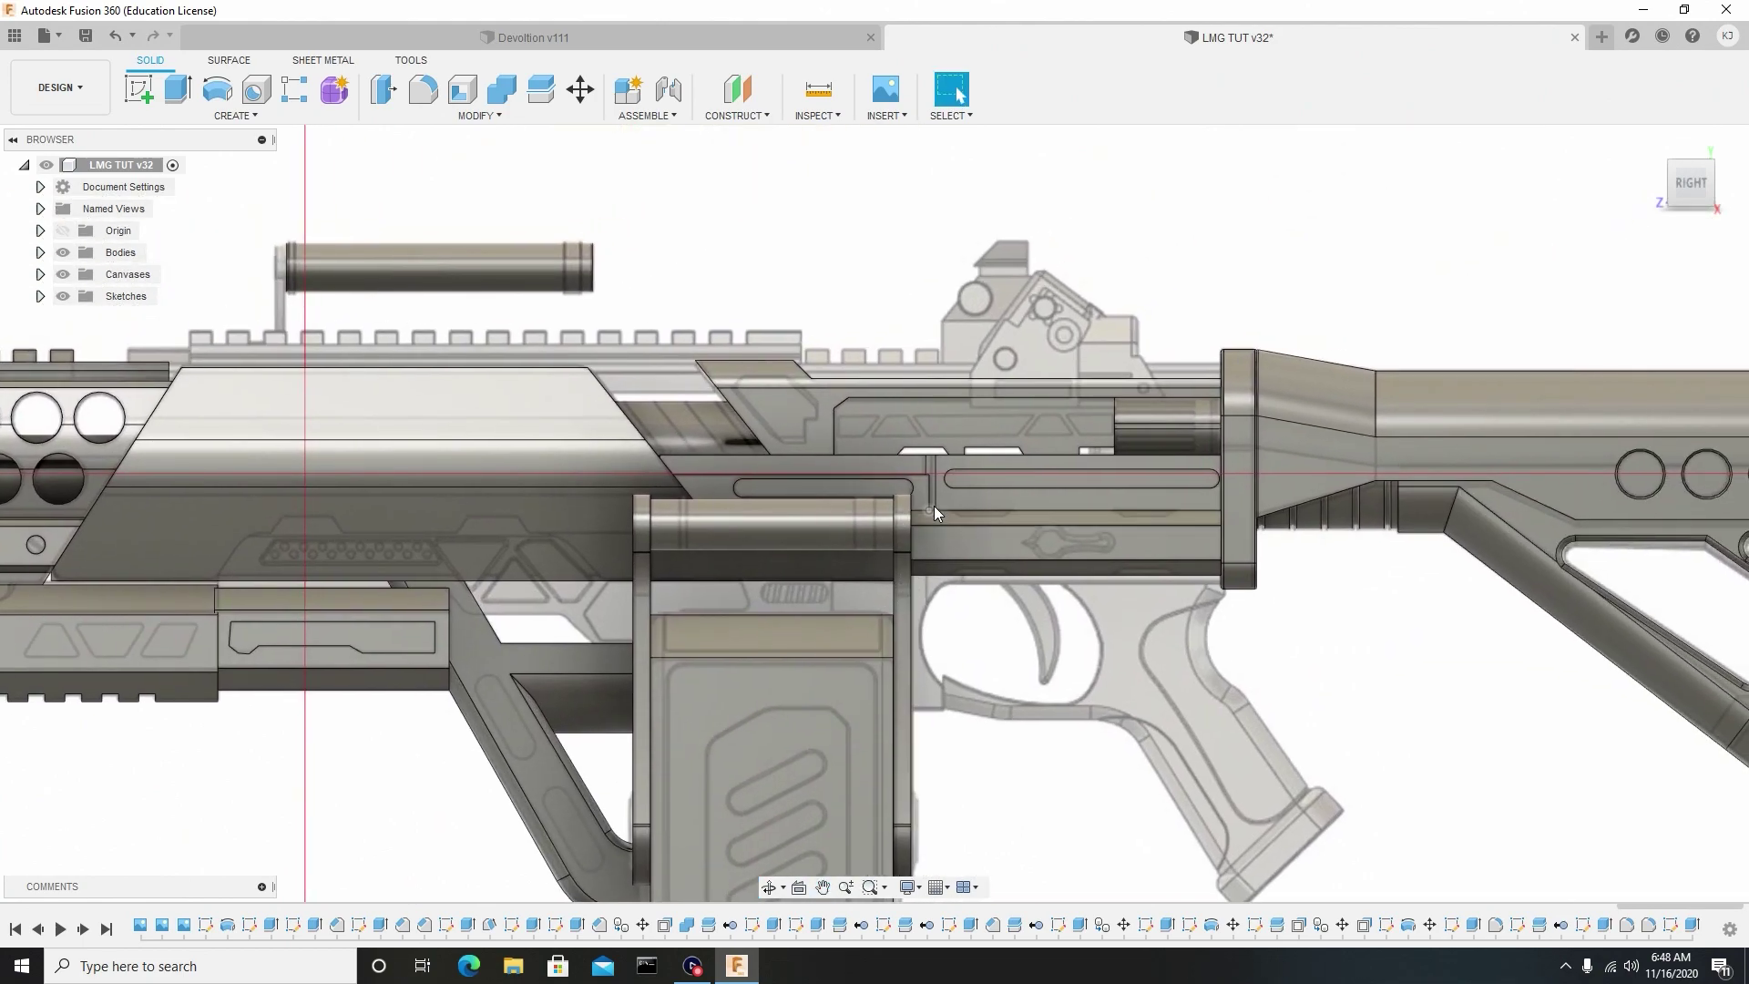
{"action": "scroll", "coordinate": [954, 478], "scroll_direction": "up", "scroll_amount": 5}
{"action": "left_click", "coordinate": [884, 387]}
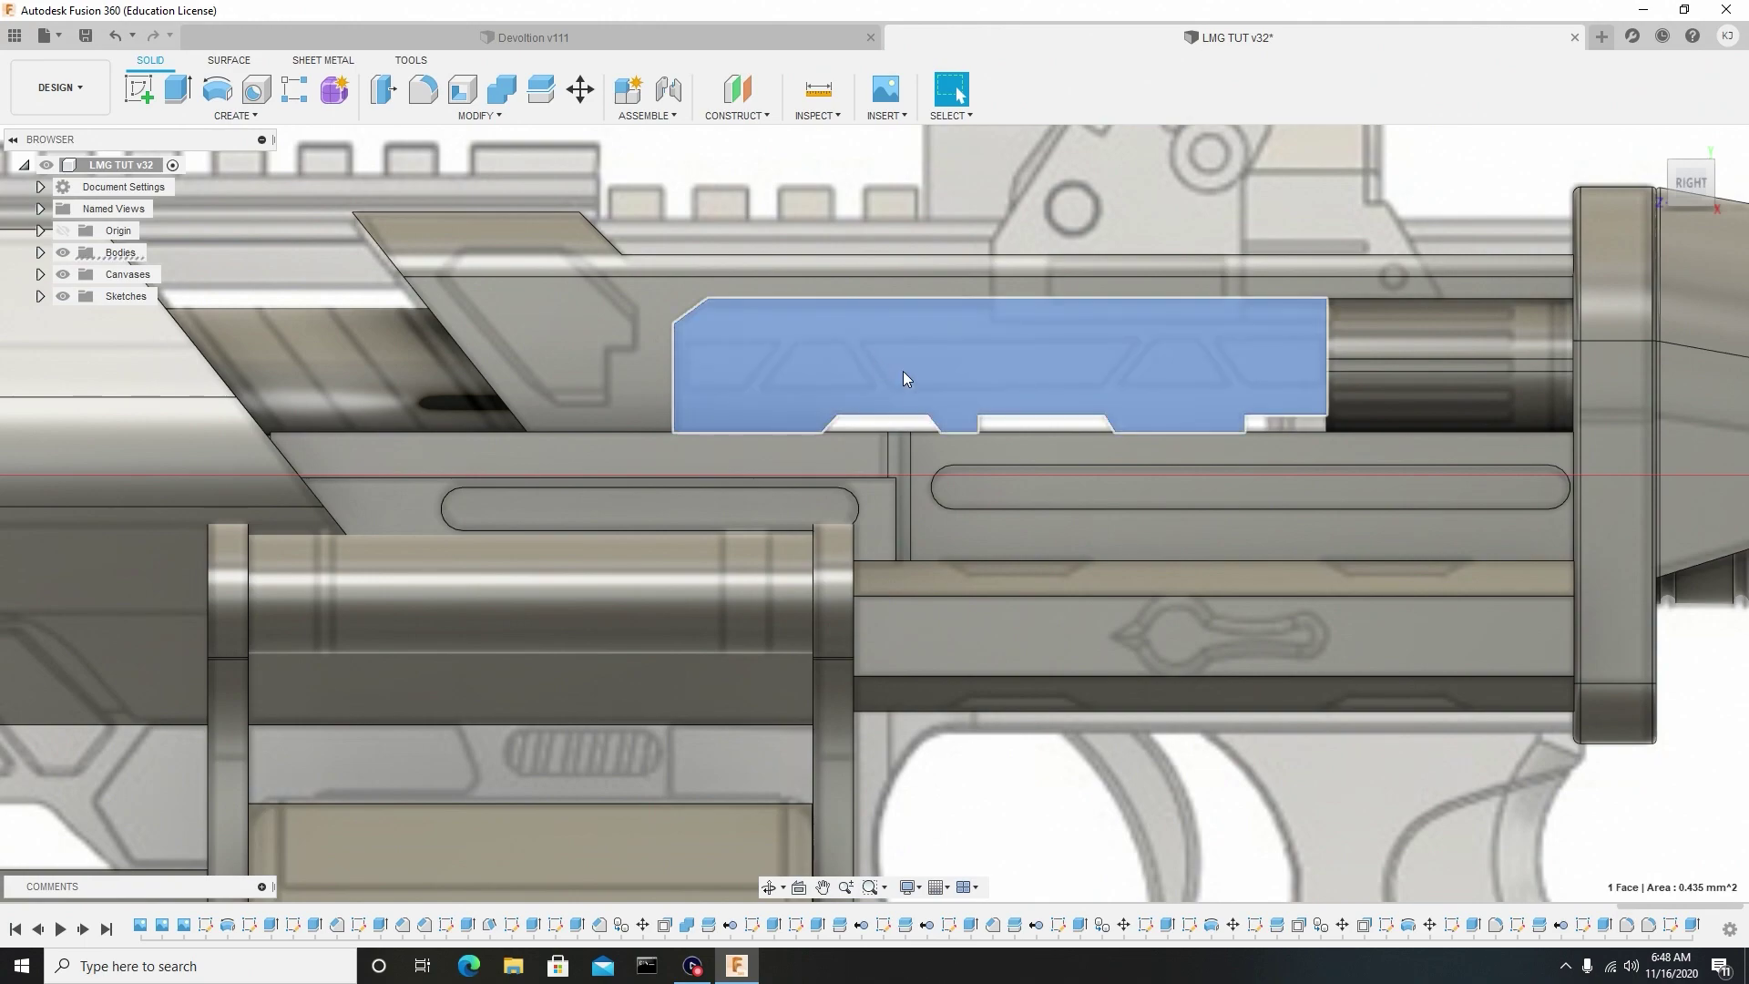
{"action": "scroll", "coordinate": [898, 379], "scroll_direction": "down", "scroll_amount": 5}
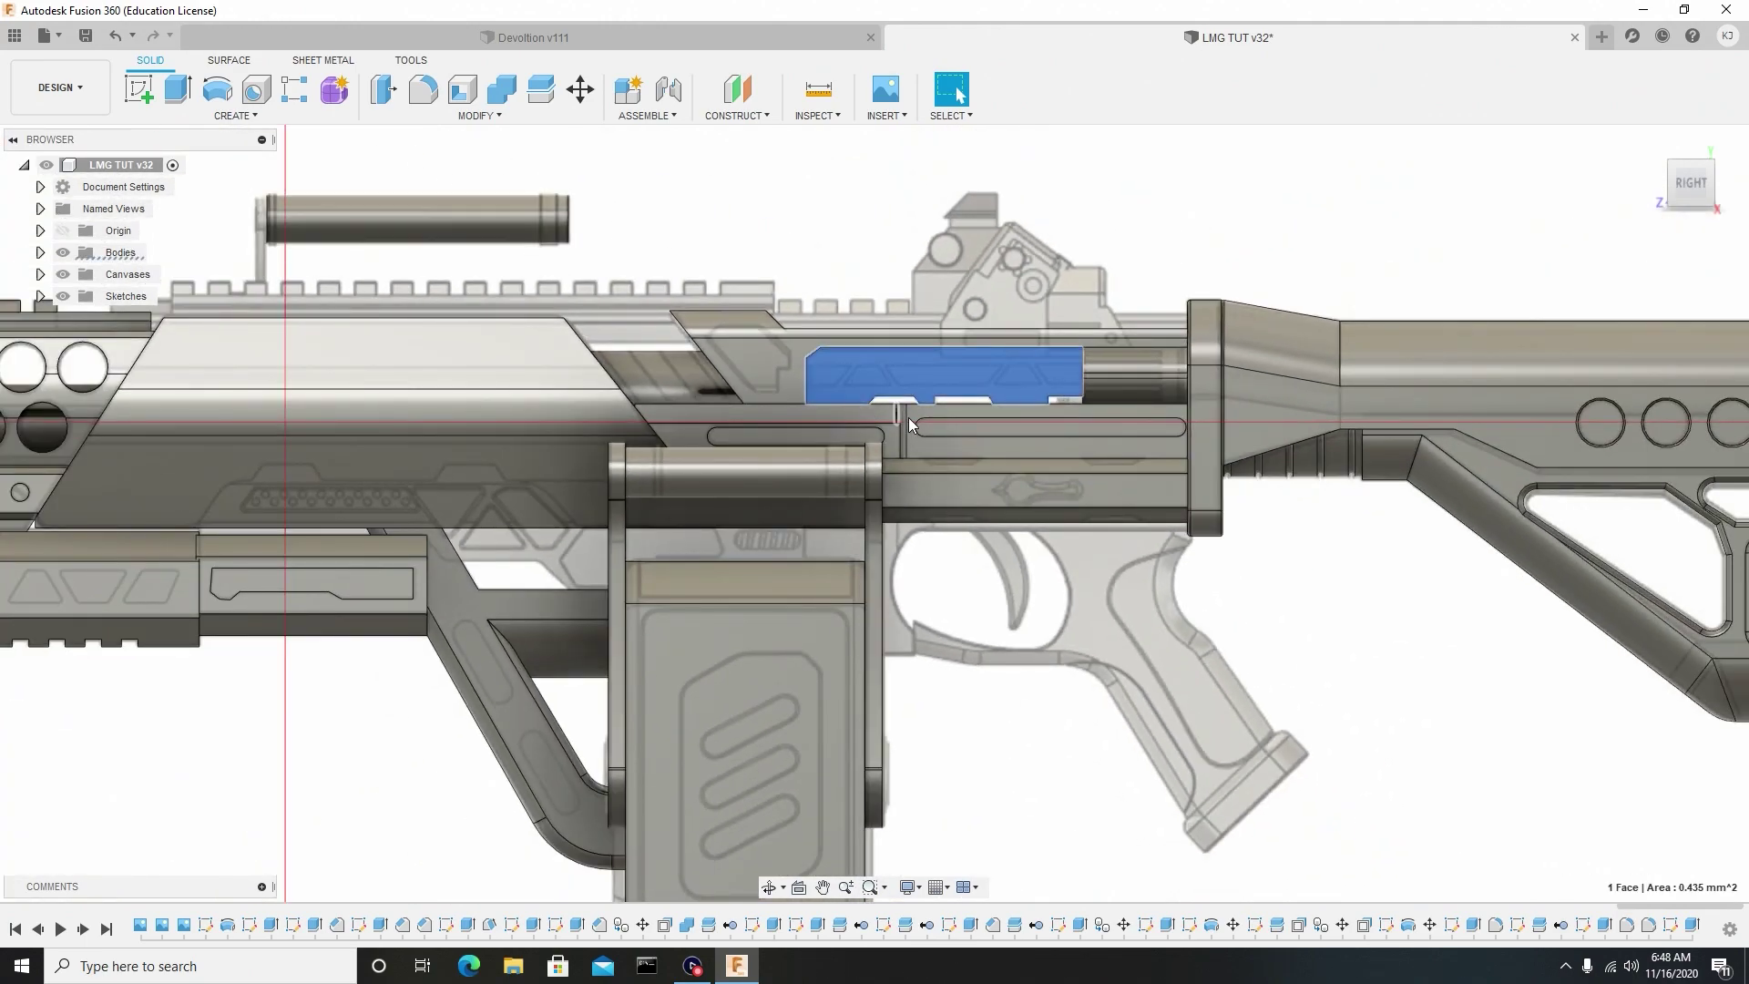
{"action": "left_click", "coordinate": [140, 89]}
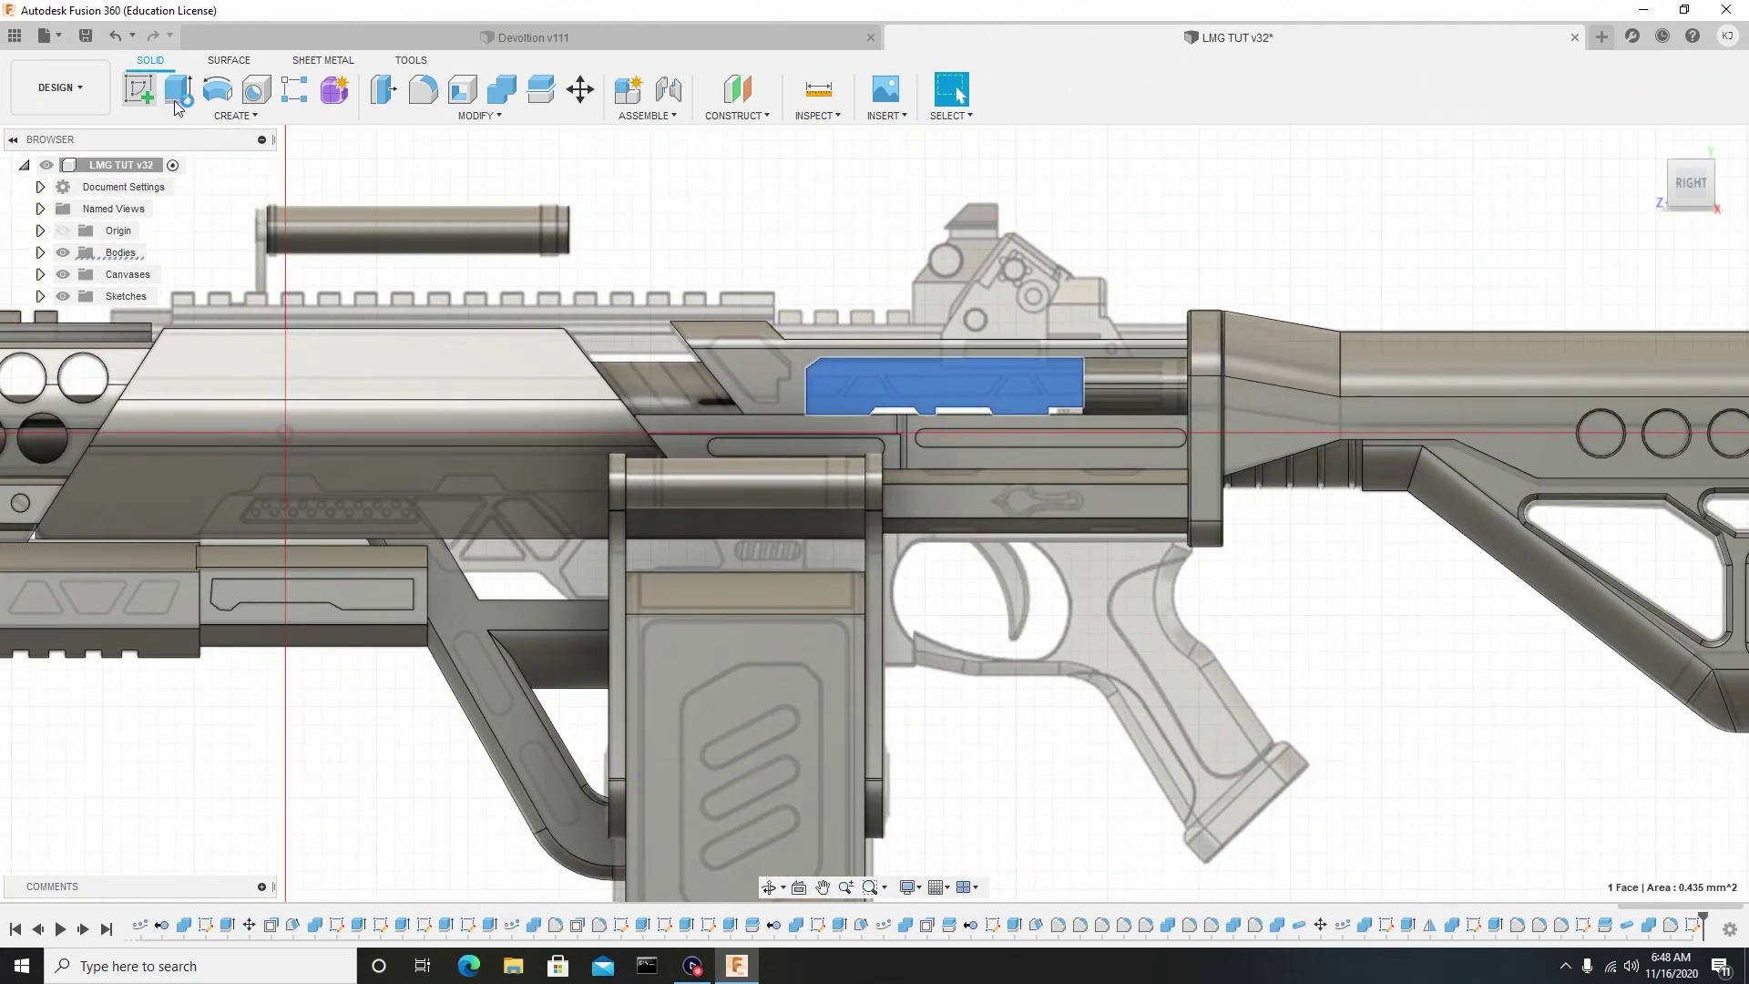
{"action": "scroll", "coordinate": [822, 534], "scroll_direction": "down", "scroll_amount": 5}
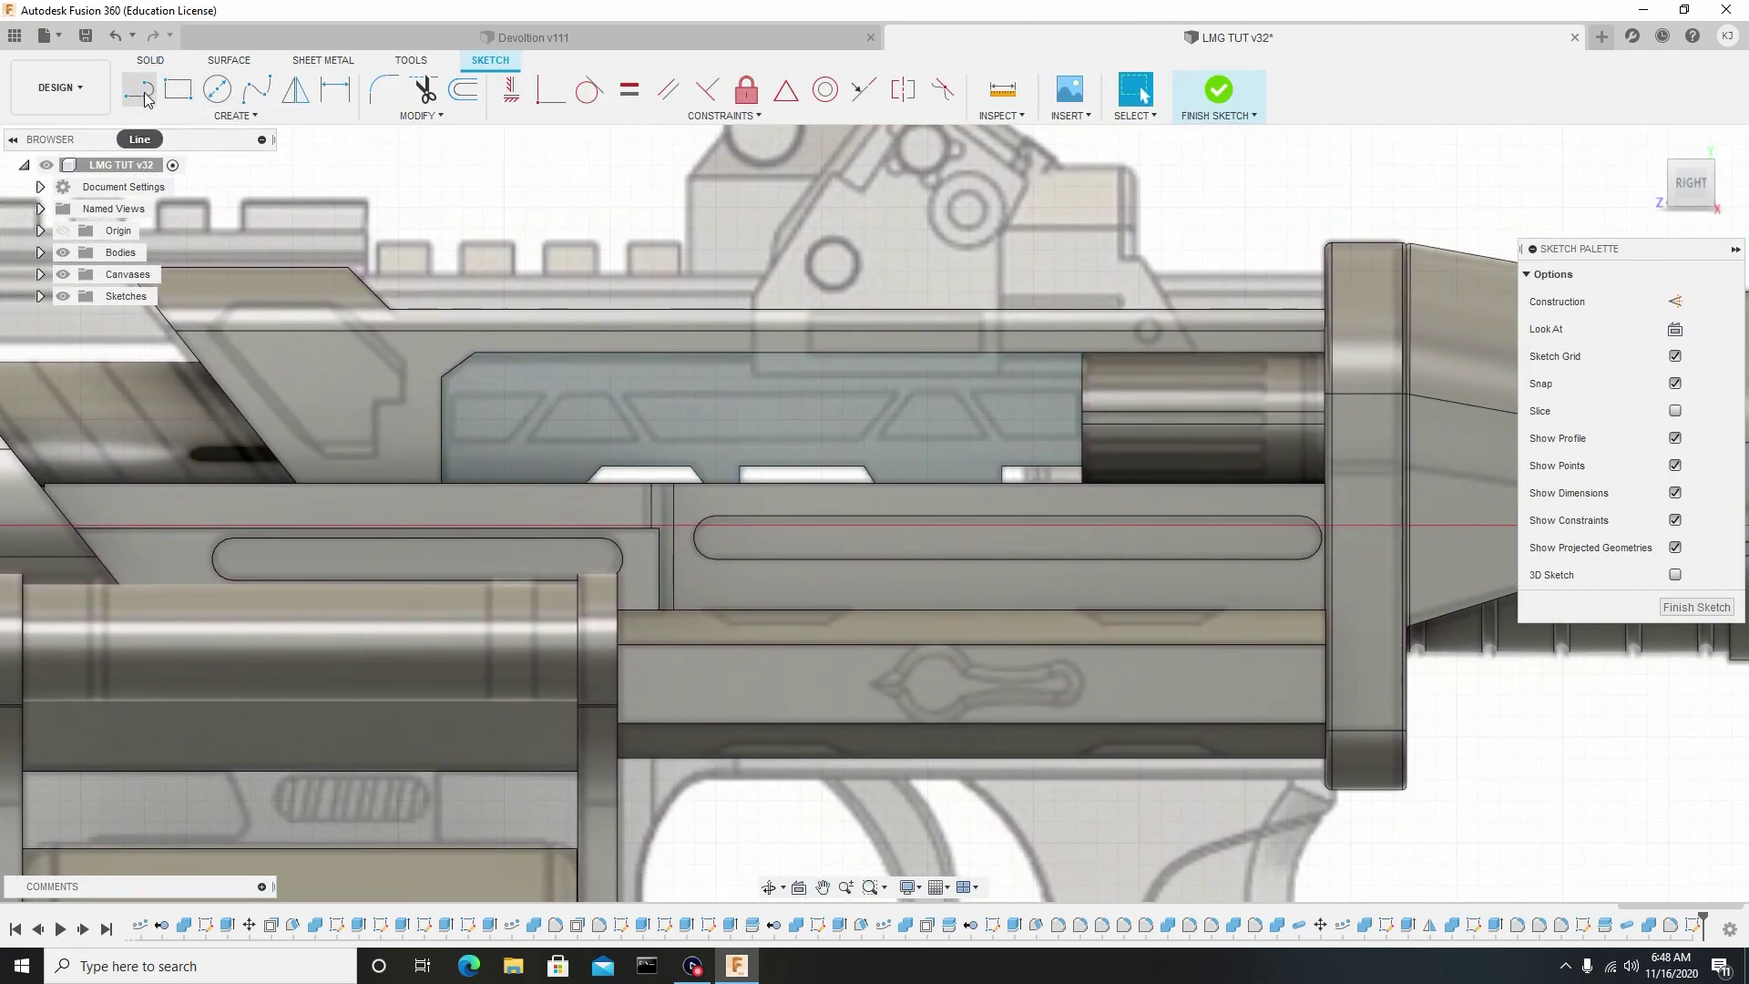
Draw a horizontal line about 1.47 mm long across the plate along the upper edge of the canvas's groove pattern.
{"action": "left_click", "coordinate": [140, 89]}
{"action": "scroll", "coordinate": [417, 351], "scroll_direction": "up", "scroll_amount": 5}
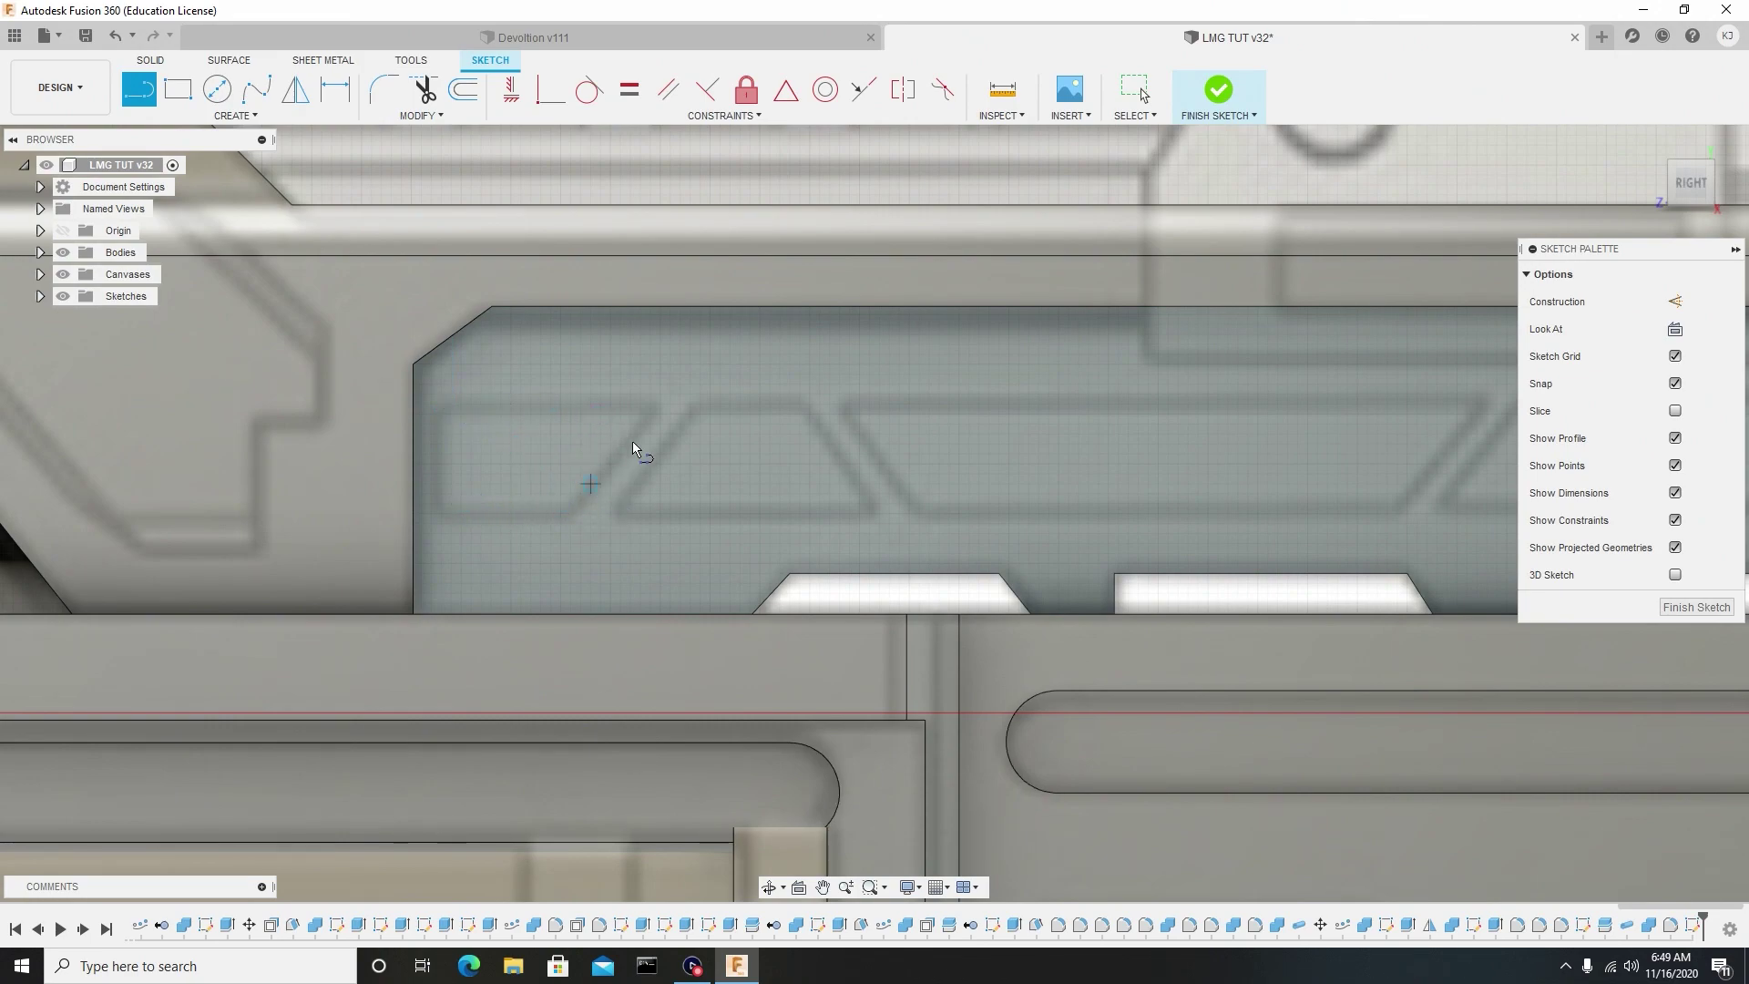
{"action": "scroll", "coordinate": [453, 408], "scroll_direction": "down", "scroll_amount": 1}
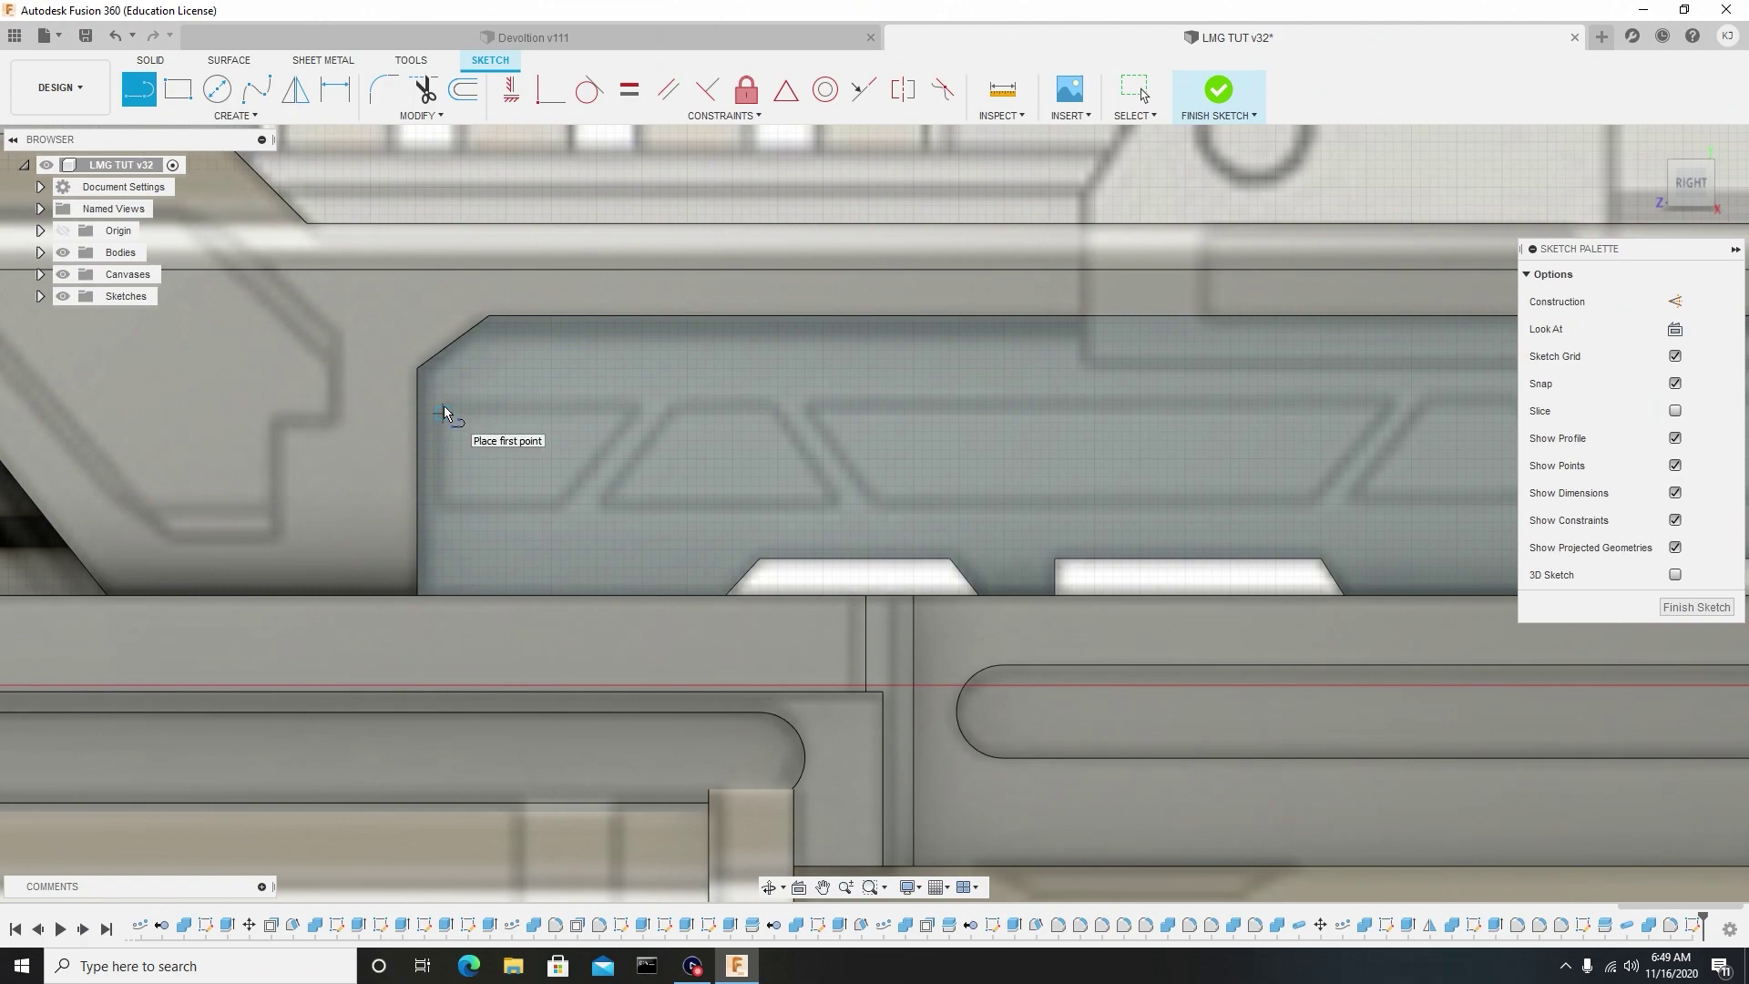
{"action": "left_click", "coordinate": [445, 407]}
{"action": "scroll", "coordinate": [555, 404], "scroll_direction": "down", "scroll_amount": 3}
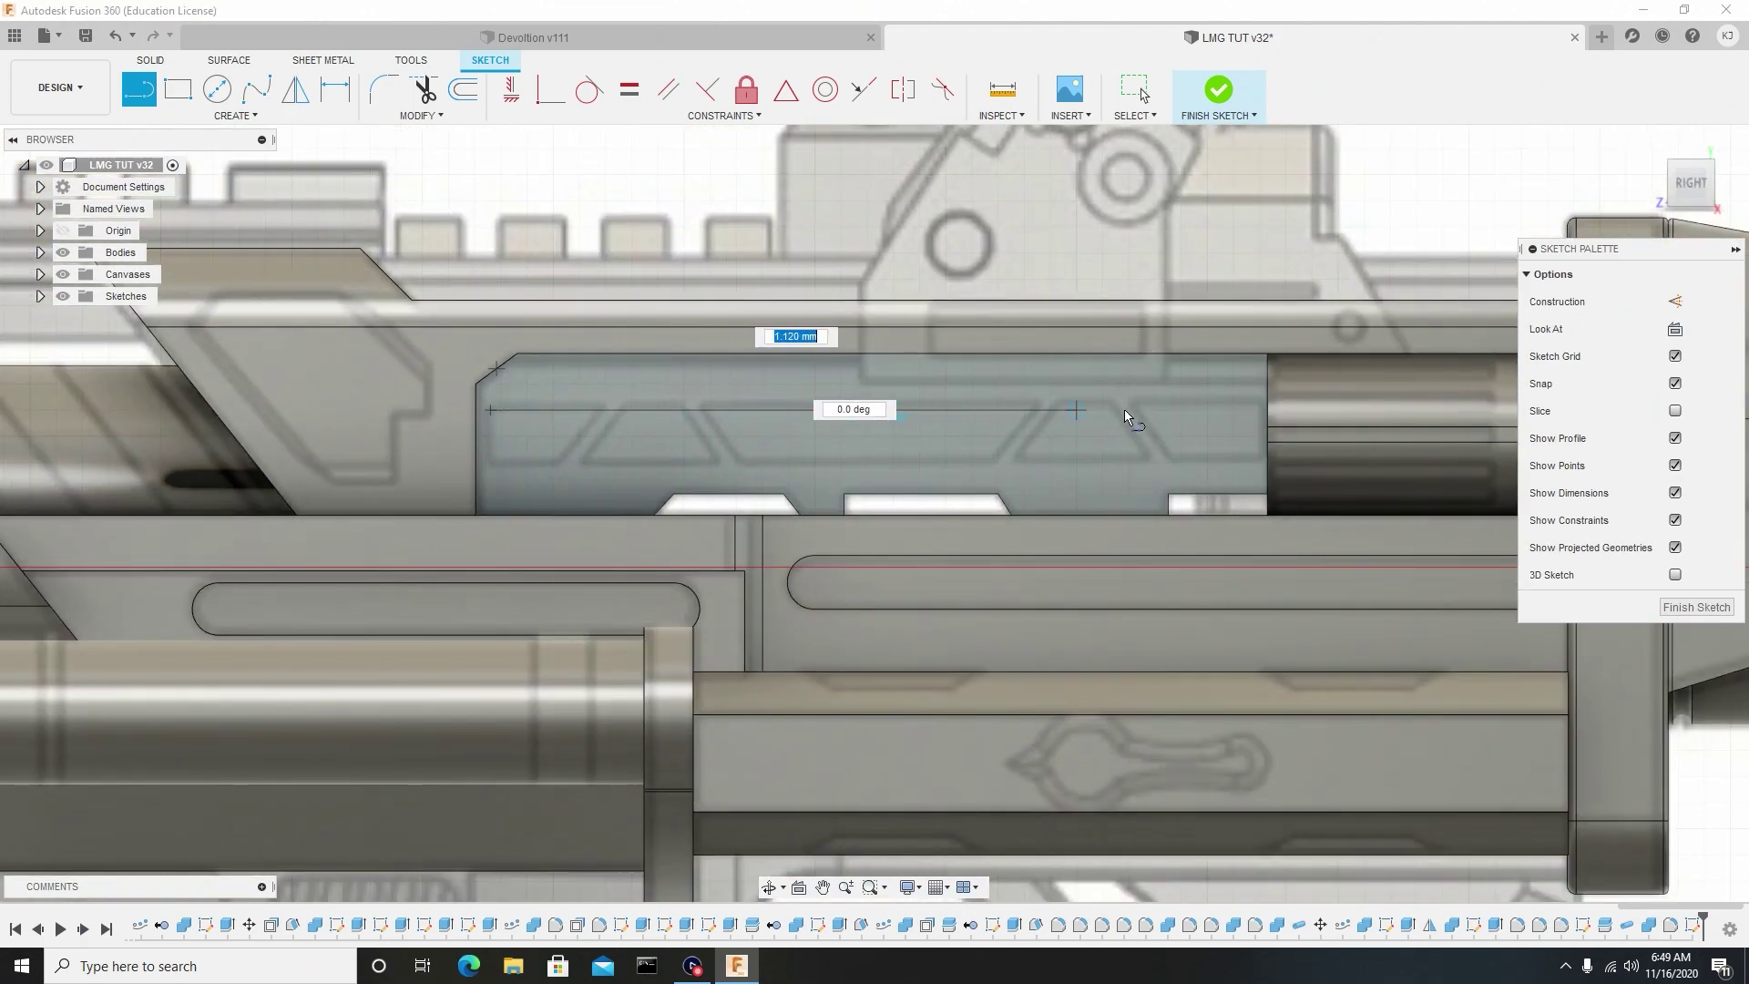
{"action": "left_click", "coordinate": [1258, 409]}
{"action": "right_click", "coordinate": [1258, 409]}
{"action": "left_click", "coordinate": [1314, 407]}
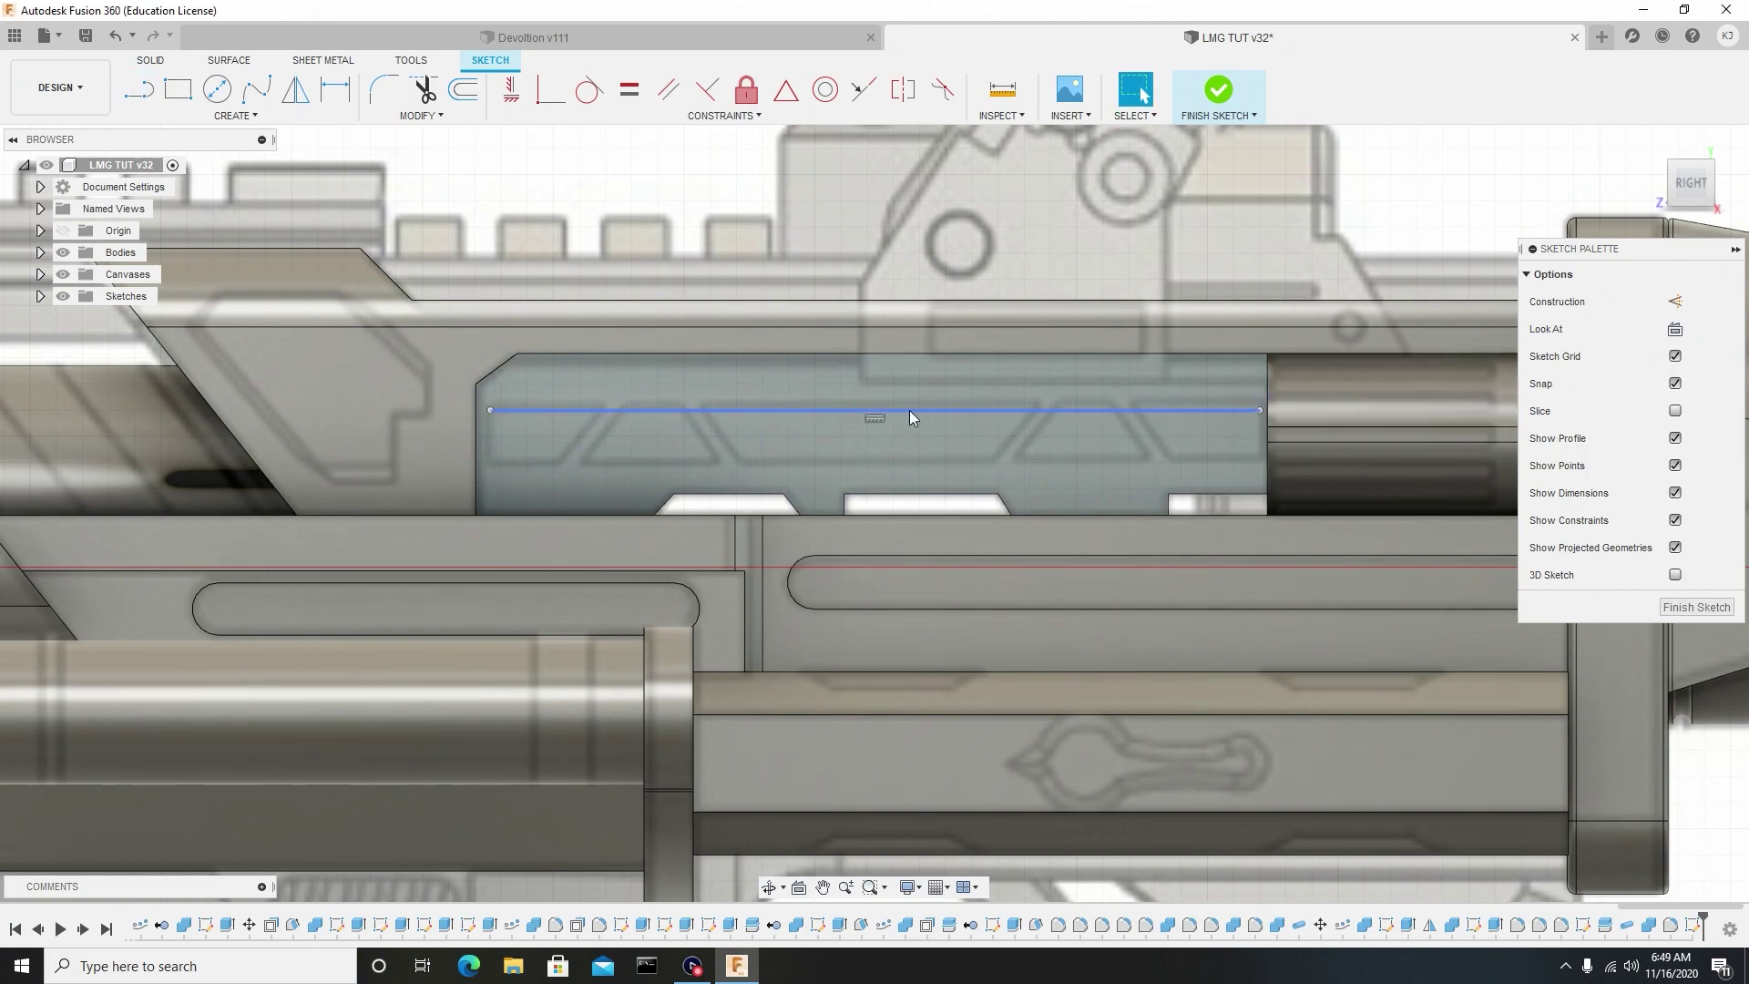
Copy the horizontal line and offset the copy -0.117 mm in Y to the lower edge of the groove pattern.
{"action": "scroll", "coordinate": [769, 410], "scroll_direction": "up", "scroll_amount": 2}
{"action": "left_click", "coordinate": [768, 401]}
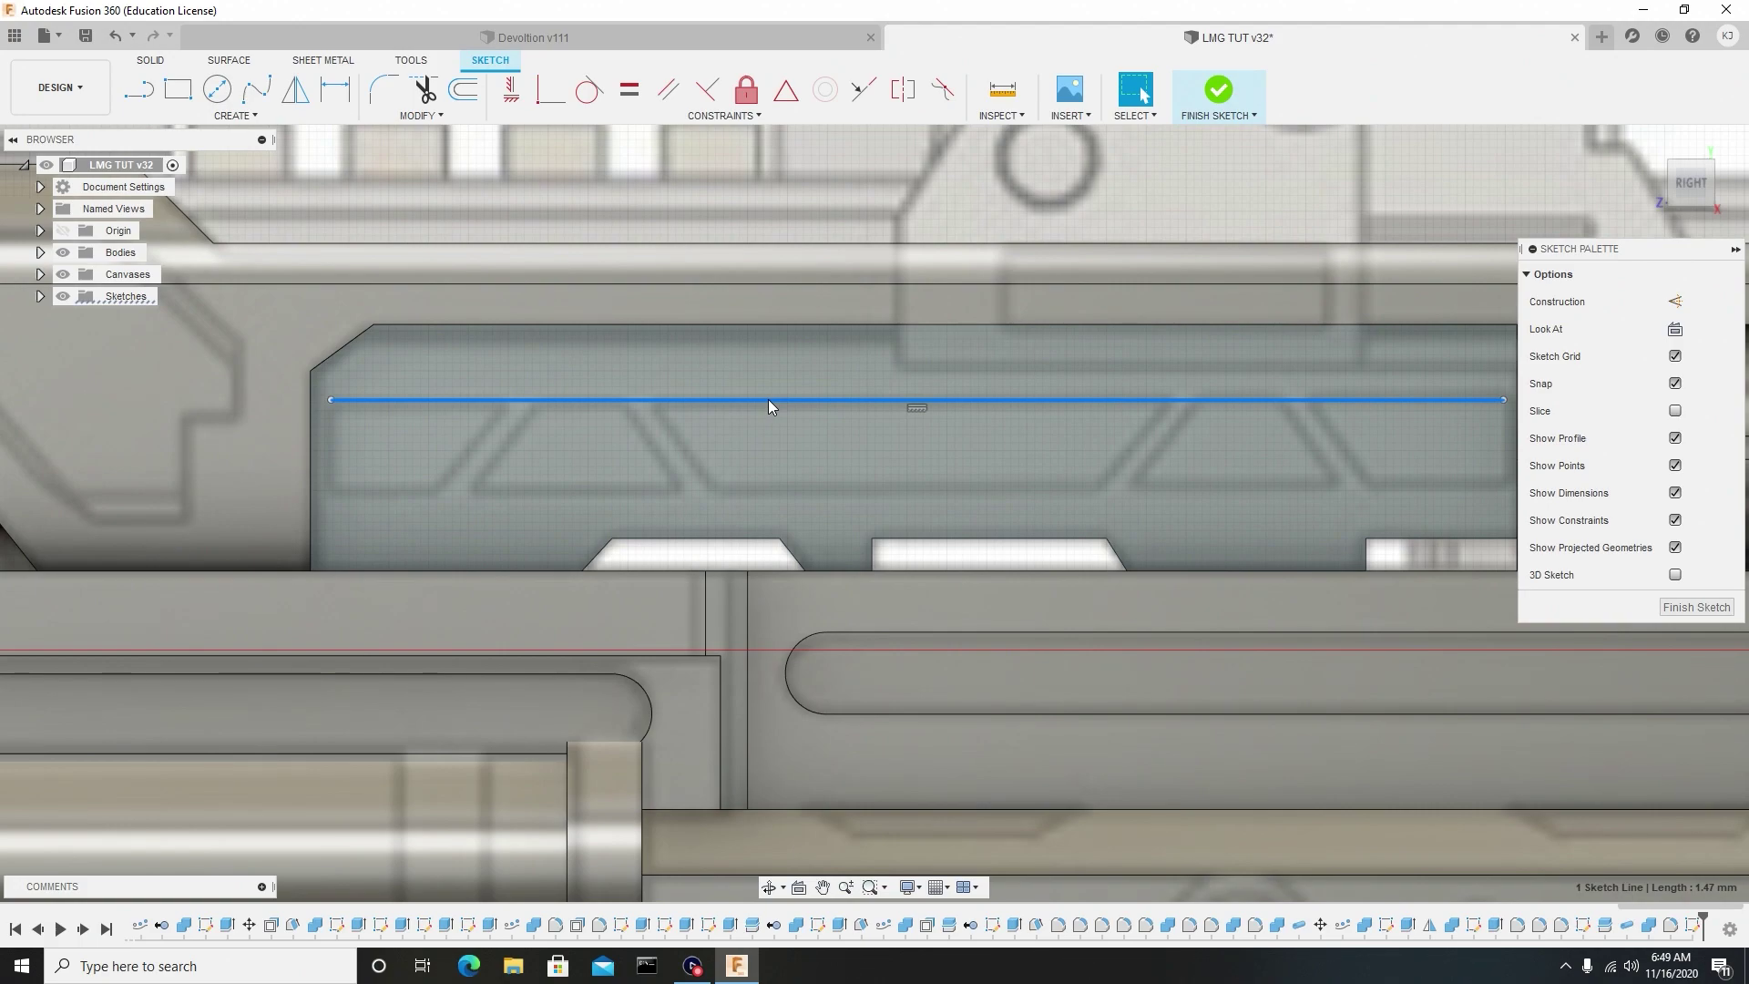
{"action": "key", "text": "m"}
{"action": "left_click_drag", "start_coordinate": [916, 345], "coordinate": [917, 438]}
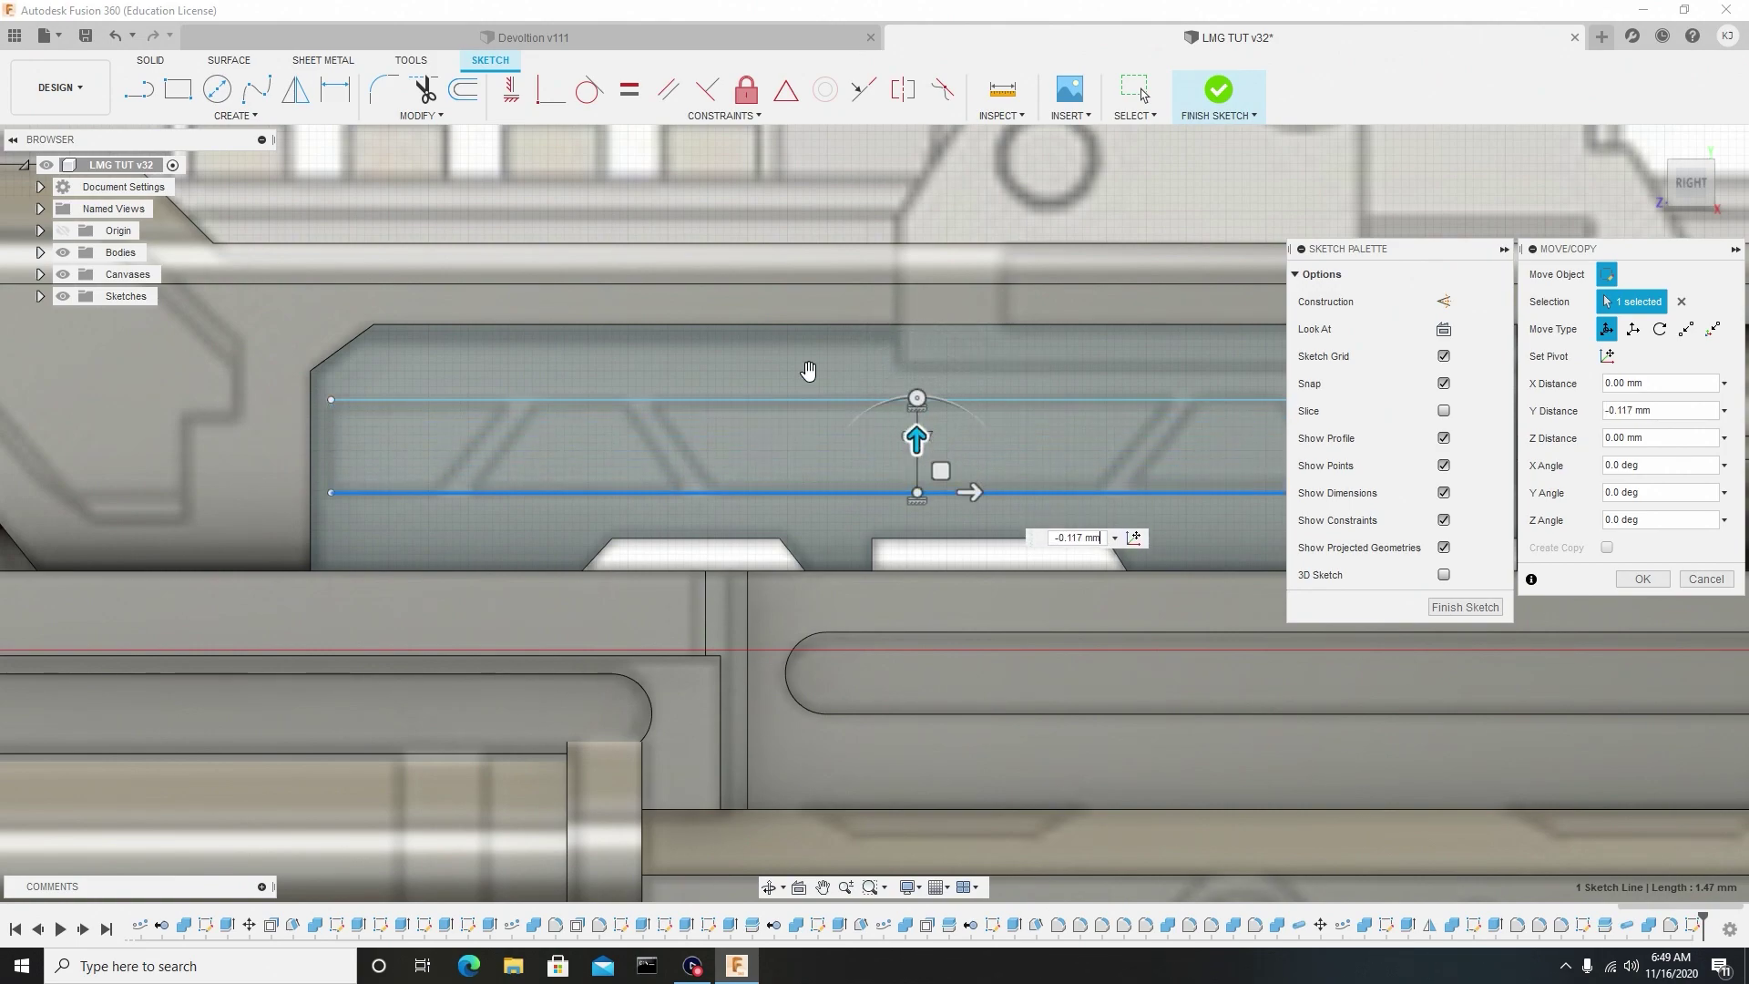
Join the ends of the two horizontal lines with vertical lines to close the long rectangle.
{"action": "left_click", "coordinate": [151, 107]}
{"action": "scroll", "coordinate": [329, 490], "scroll_direction": "up", "scroll_amount": 2}
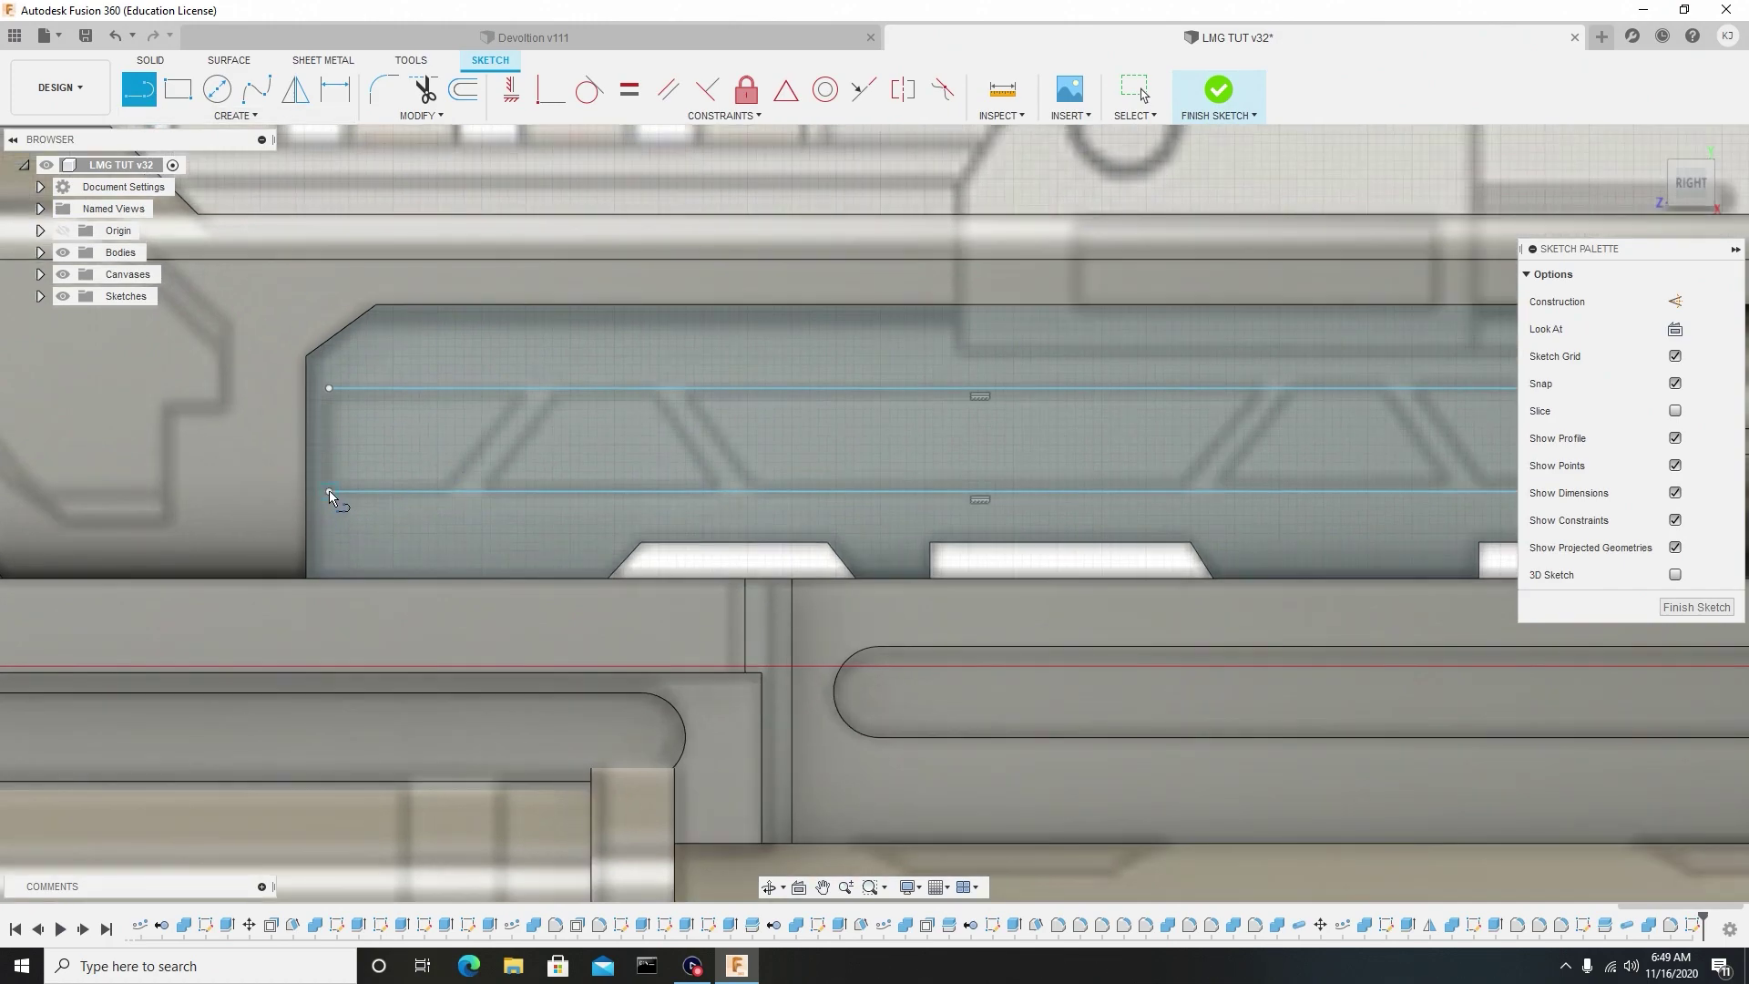
{"action": "left_click", "coordinate": [329, 491]}
{"action": "left_click", "coordinate": [329, 388]}
{"action": "mouse_move", "coordinate": [1300, 432]}
{"action": "middle_mouse_down"}
{"action": "mouse_move", "coordinate": [801, 429]}
{"action": "mouse_move", "coordinate": [829, 390]}
{"action": "mouse_move", "coordinate": [725, 401]}
{"action": "middle_mouse_up"}
{"action": "left_click", "coordinate": [1058, 462]}
{"action": "double_click", "coordinate": [1056, 357]}
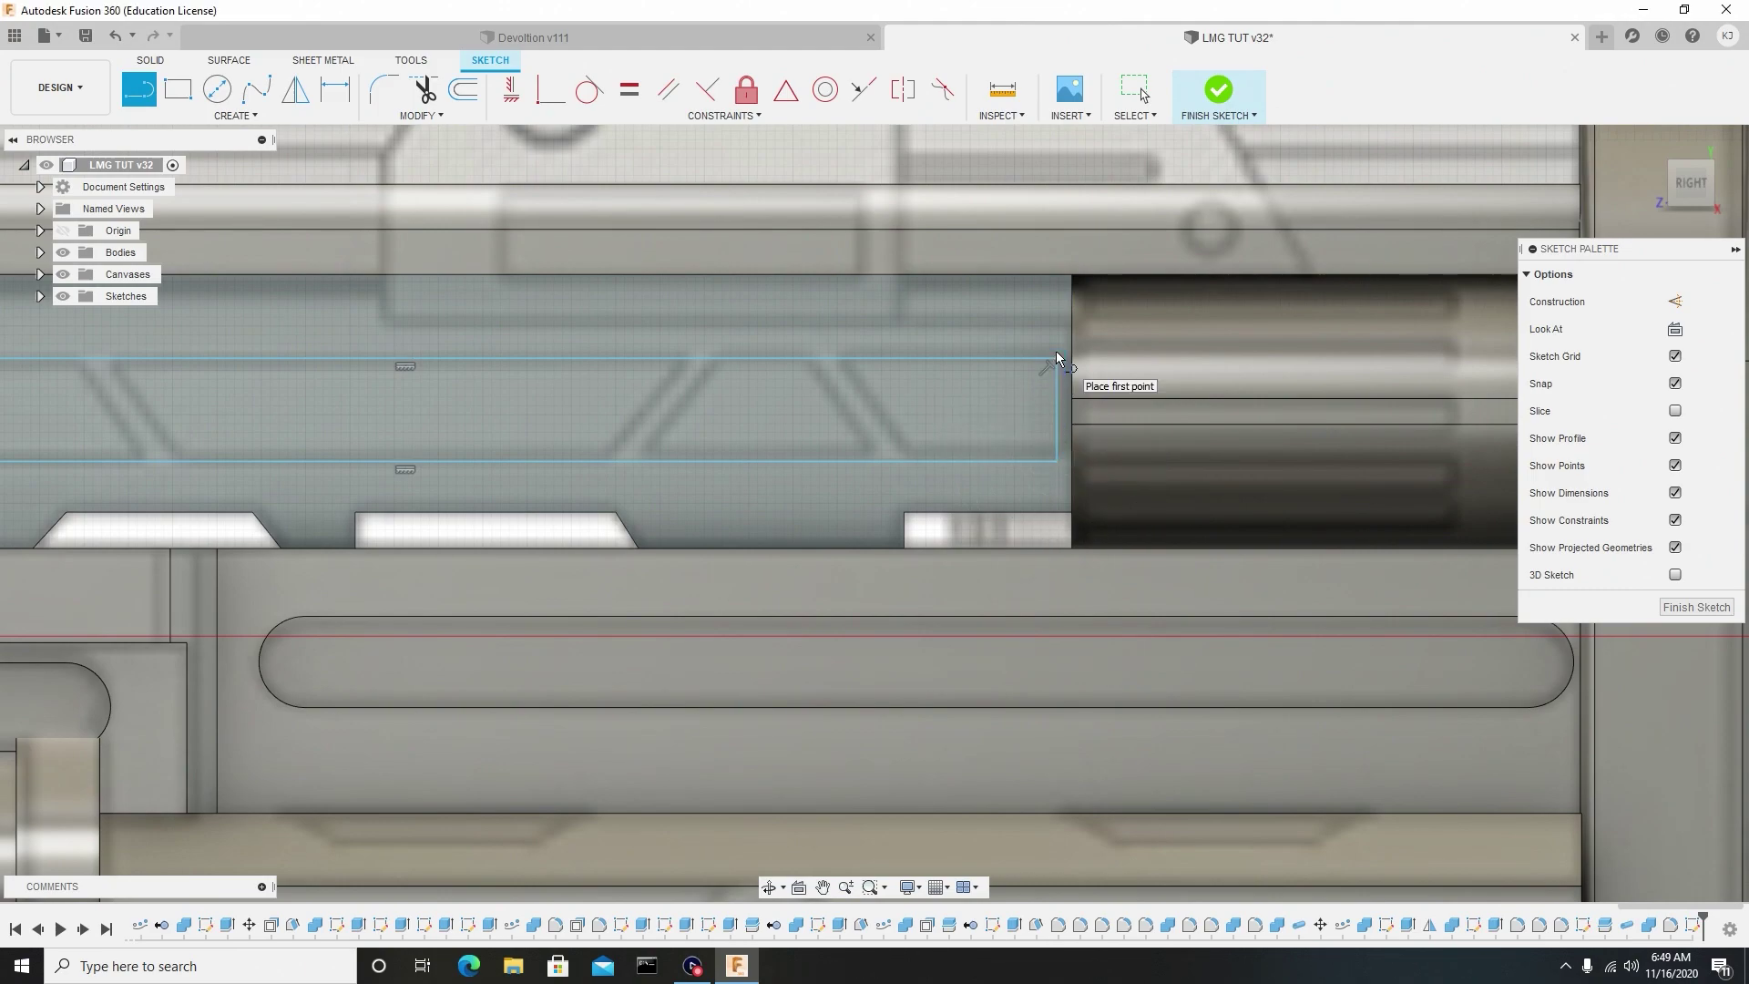
Draw two opposing diagonal lines, each about 0.14 to 0.15 mm long, across the rectangle around the canvas's rear trapezoid.
{"action": "left_click", "coordinate": [918, 461]}
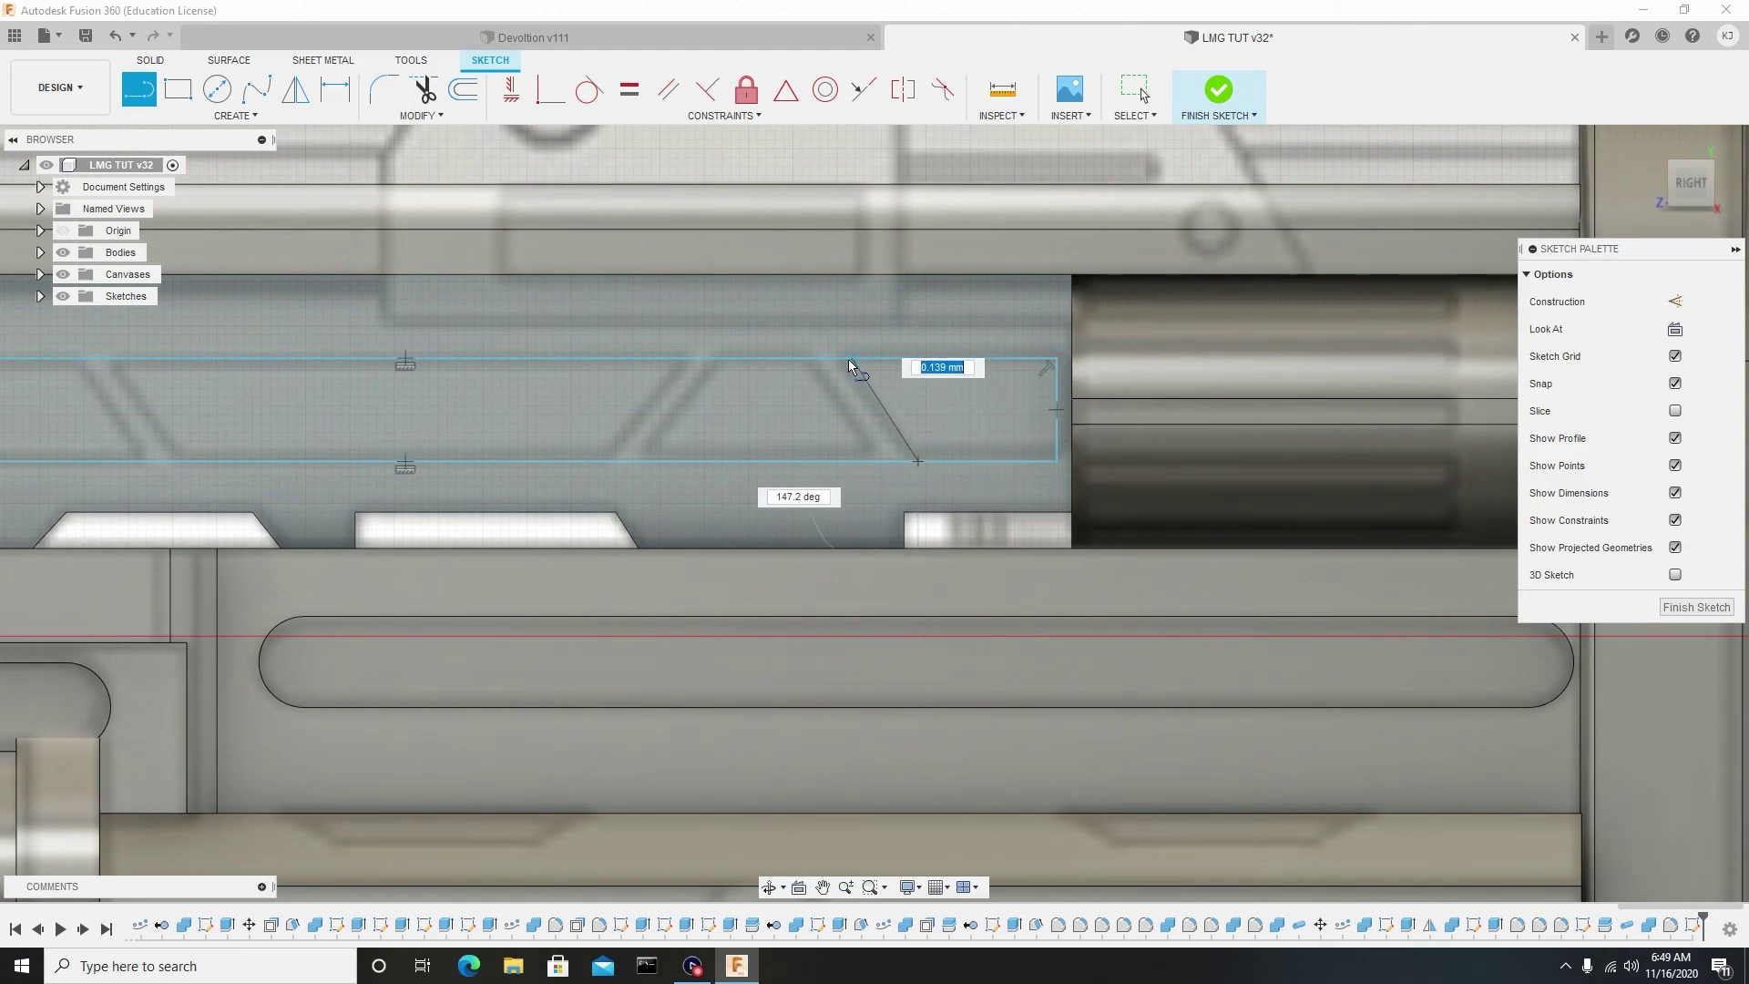
{"action": "double_click", "coordinate": [839, 357]}
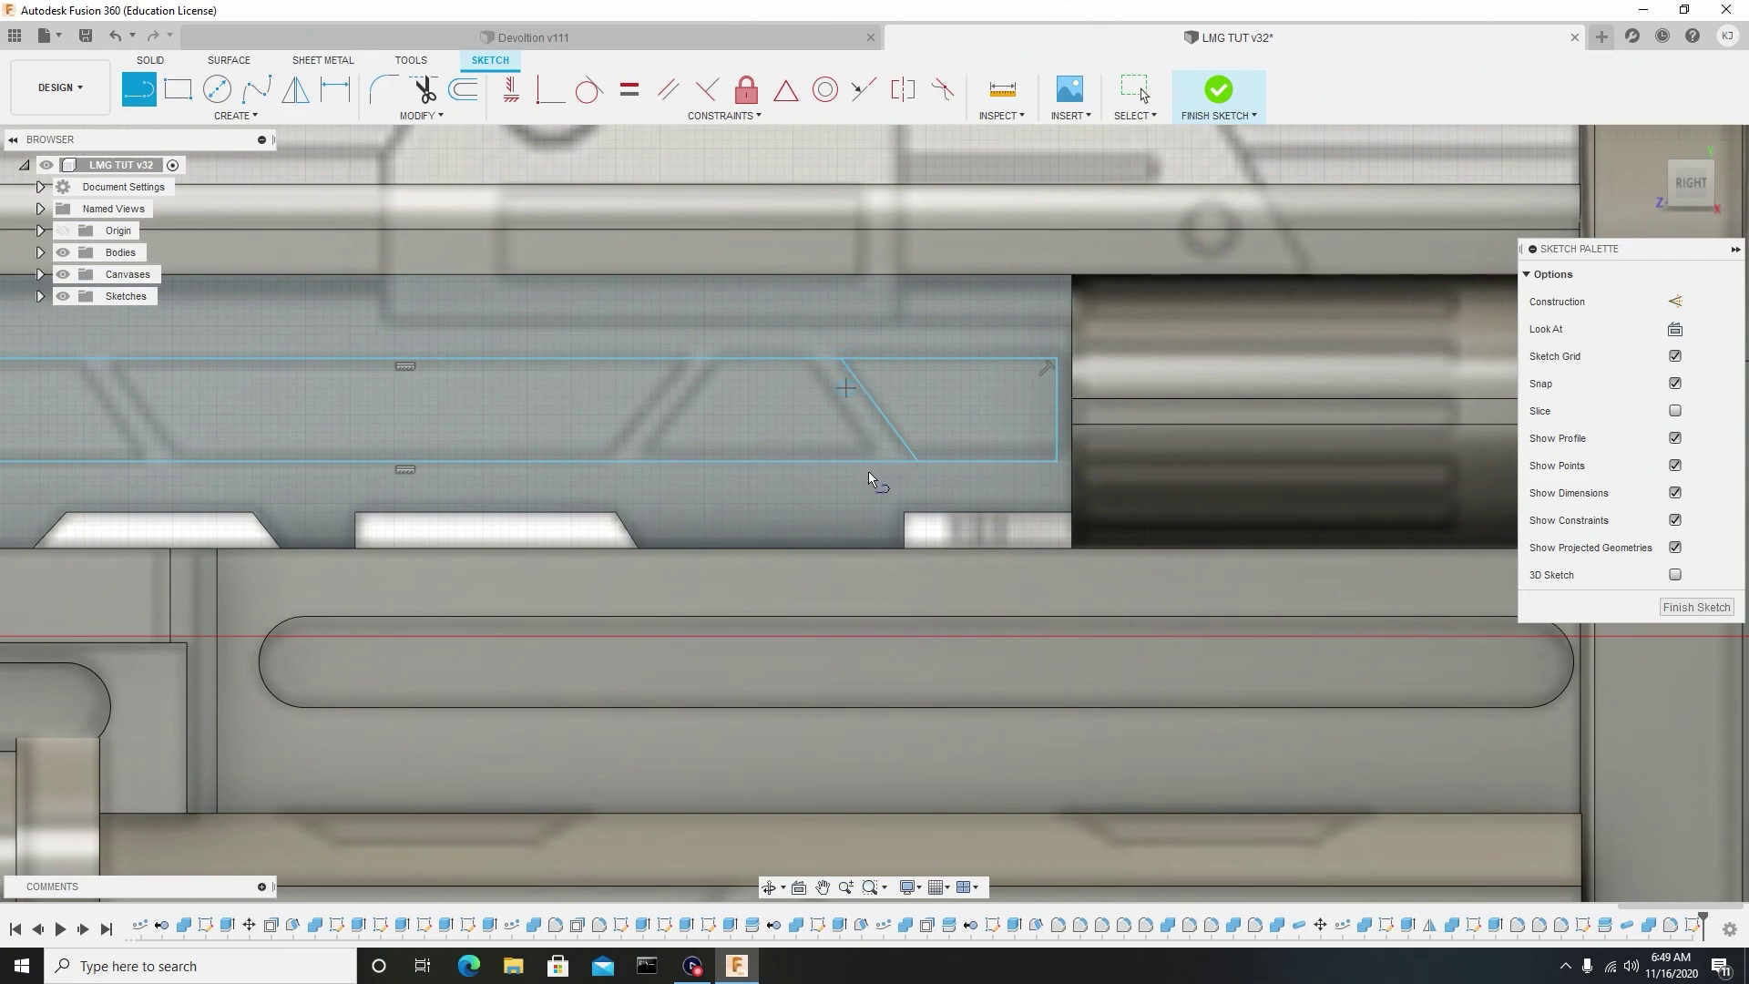
{"action": "scroll", "coordinate": [734, 434], "scroll_direction": "down", "scroll_amount": 1}
{"action": "scroll", "coordinate": [653, 452], "scroll_direction": "up", "scroll_amount": 1}
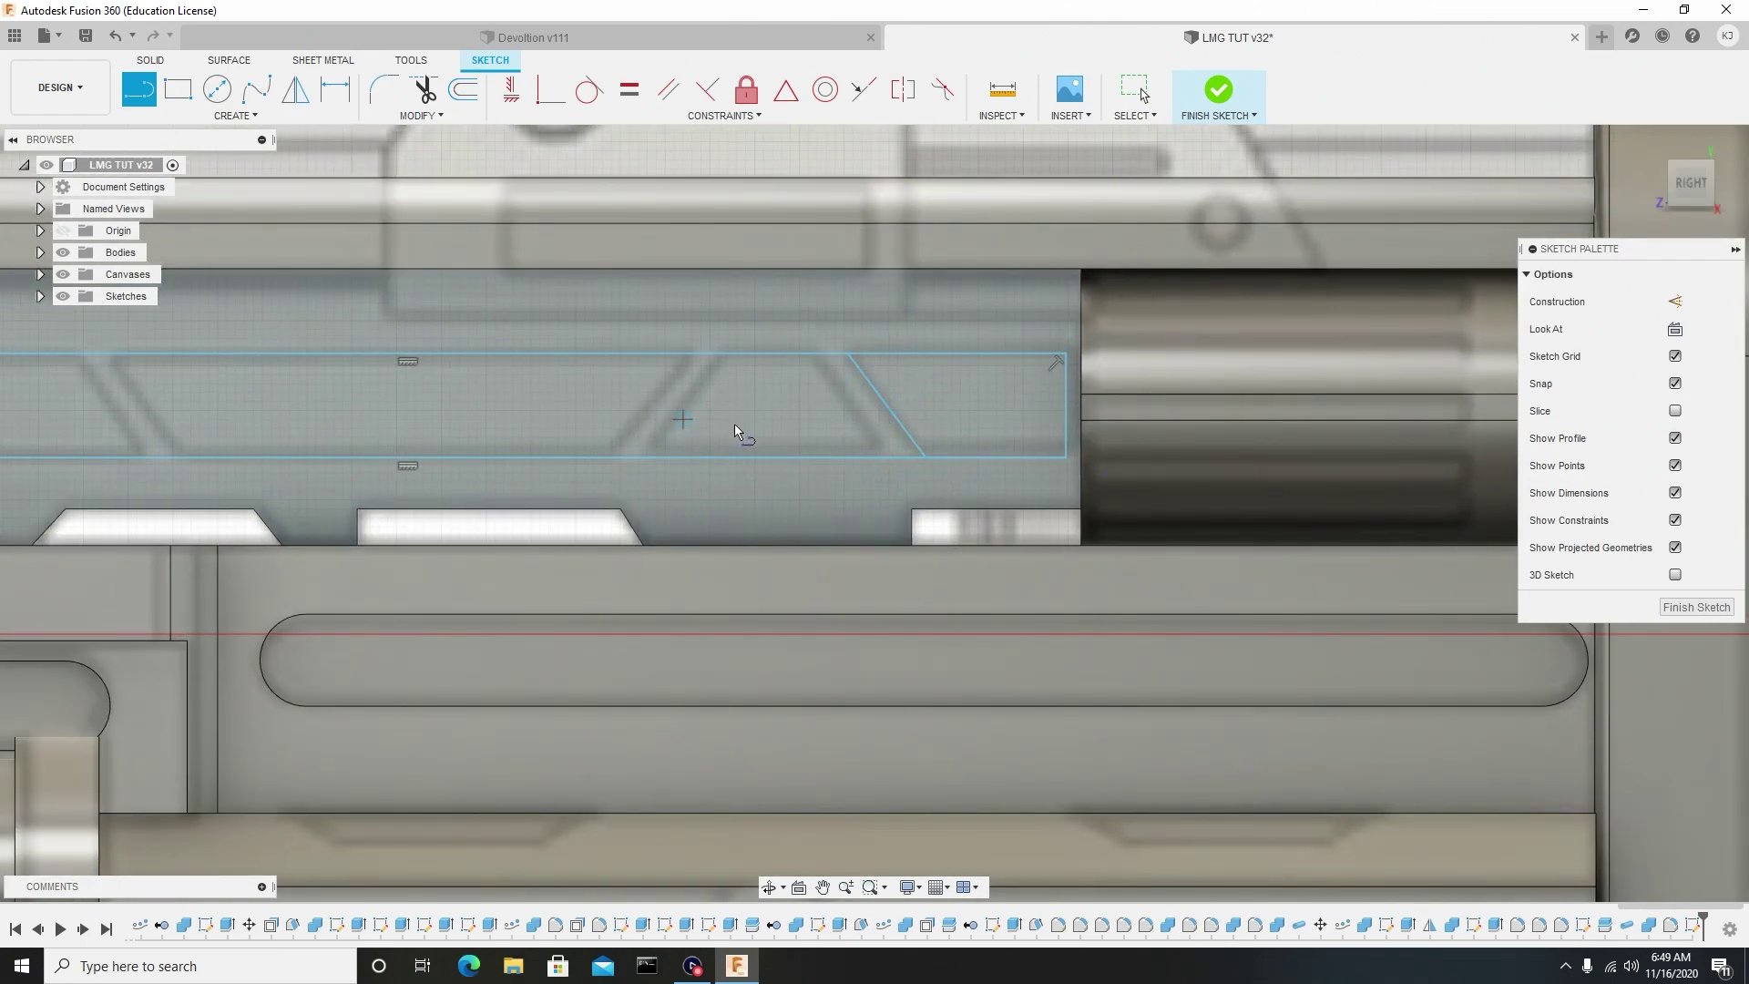
{"action": "left_click", "coordinate": [608, 452]}
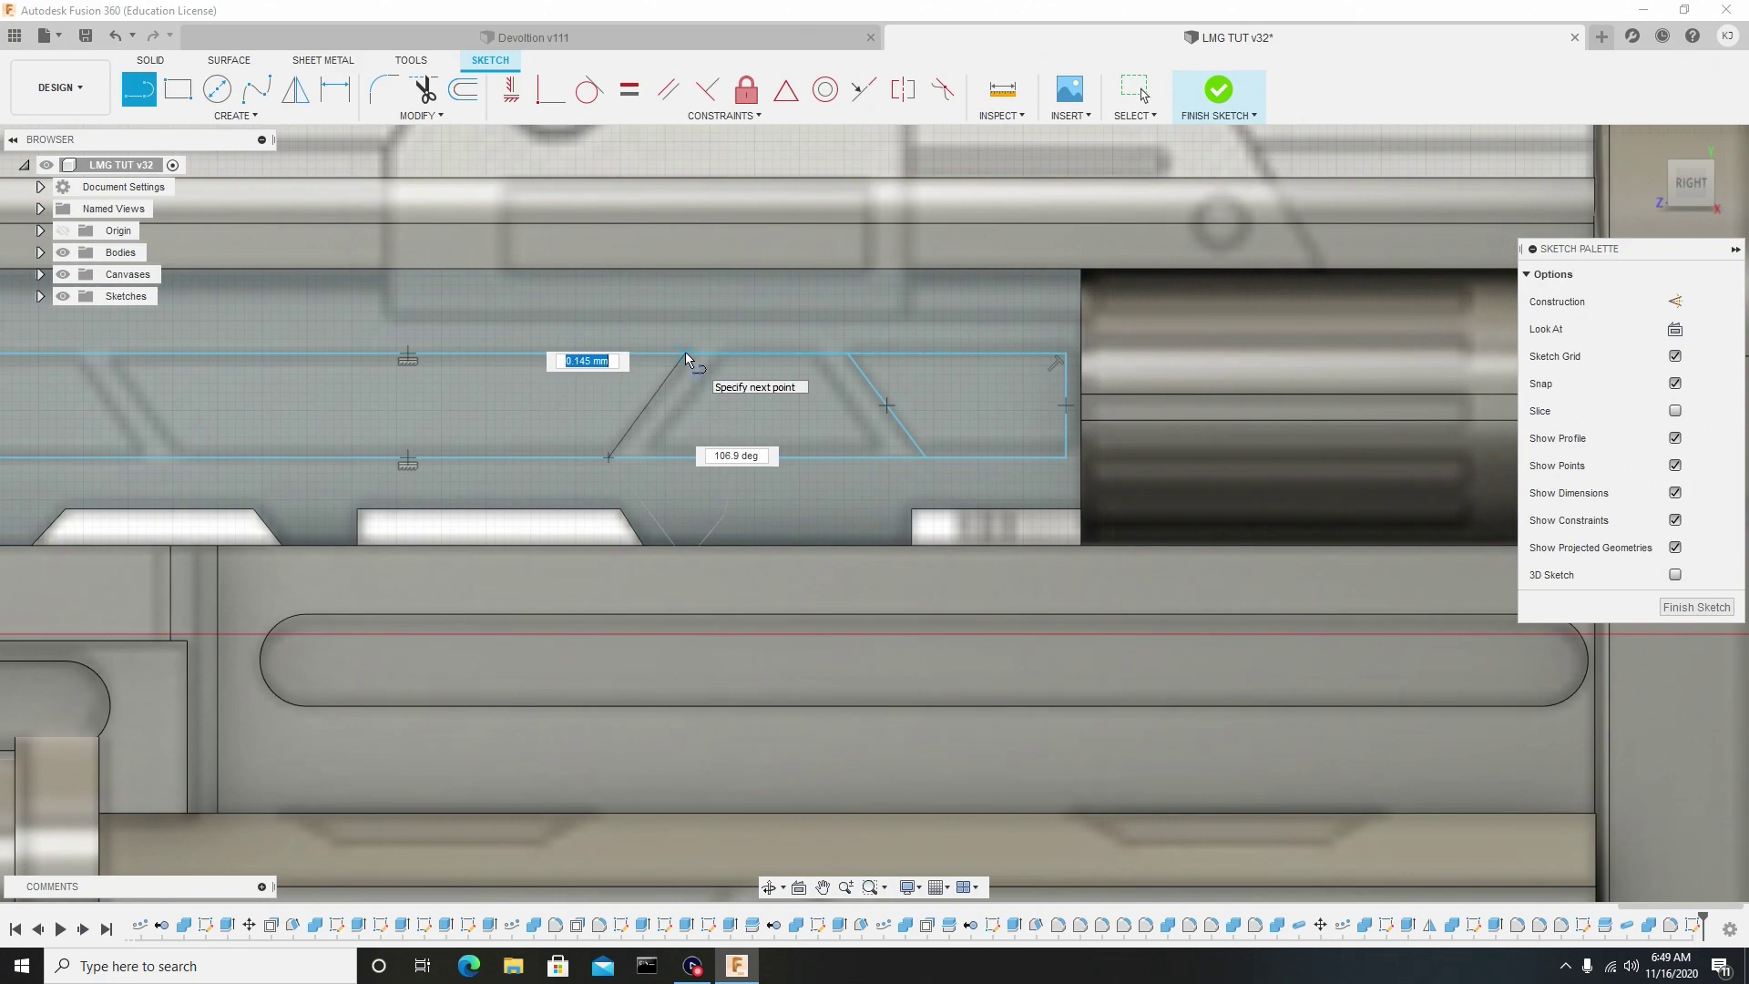
{"action": "left_click", "coordinate": [687, 352]}
{"action": "right_click", "coordinate": [730, 362]}
{"action": "left_click", "coordinate": [744, 353]}
Copy the diagonal line on the front side of the rear trapezoid and offset the copy 0.04 mm in X.
{"action": "left_click", "coordinate": [664, 389]}
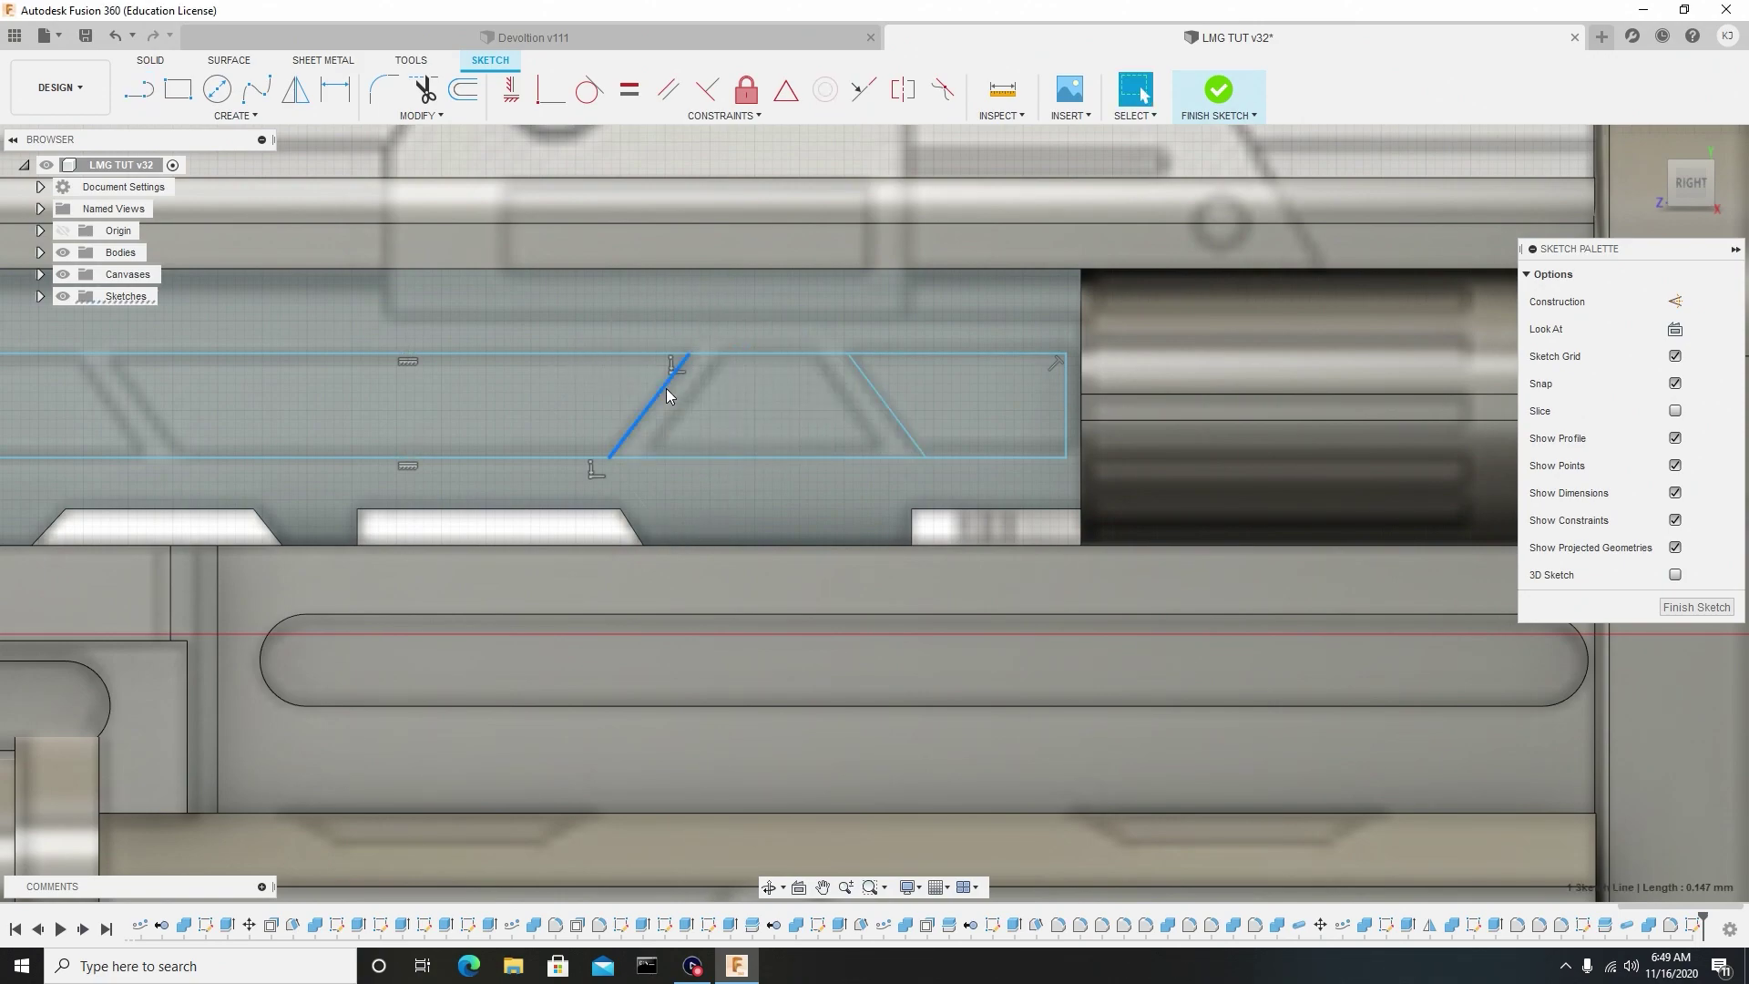
{"action": "key", "text": "m"}
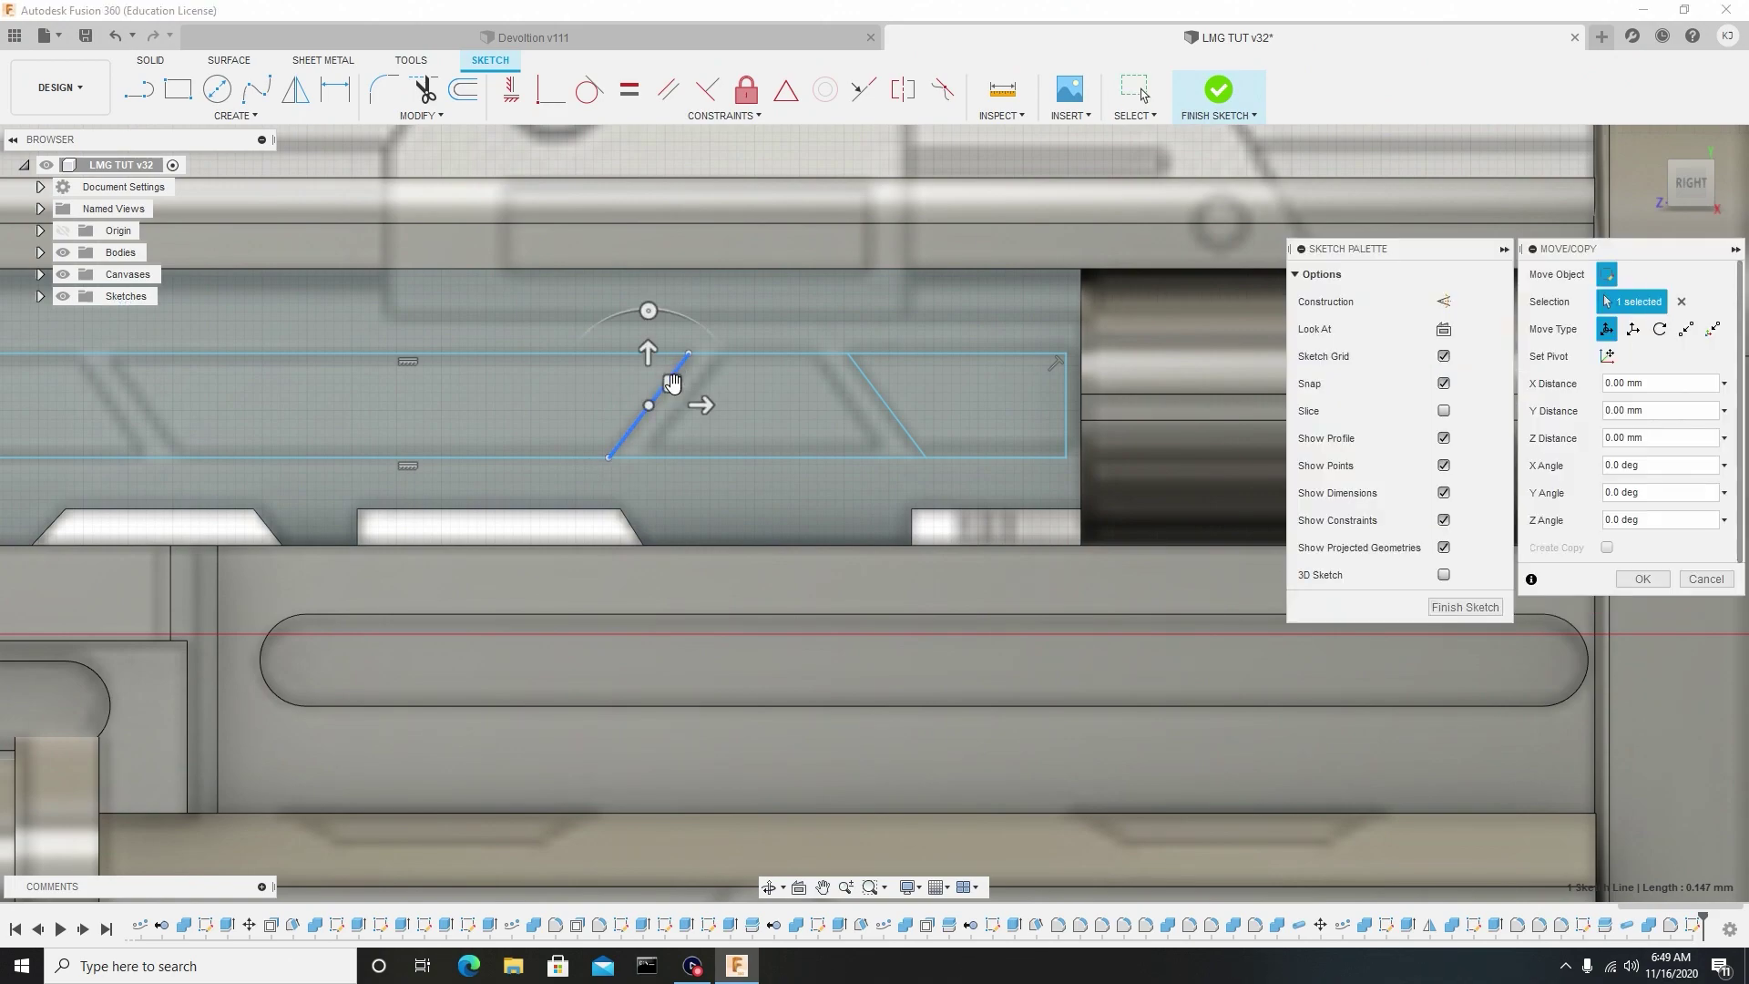
{"action": "left_click_drag", "start_coordinate": [703, 405], "coordinate": [739, 404]}
{"action": "right_click", "coordinate": [733, 400]}
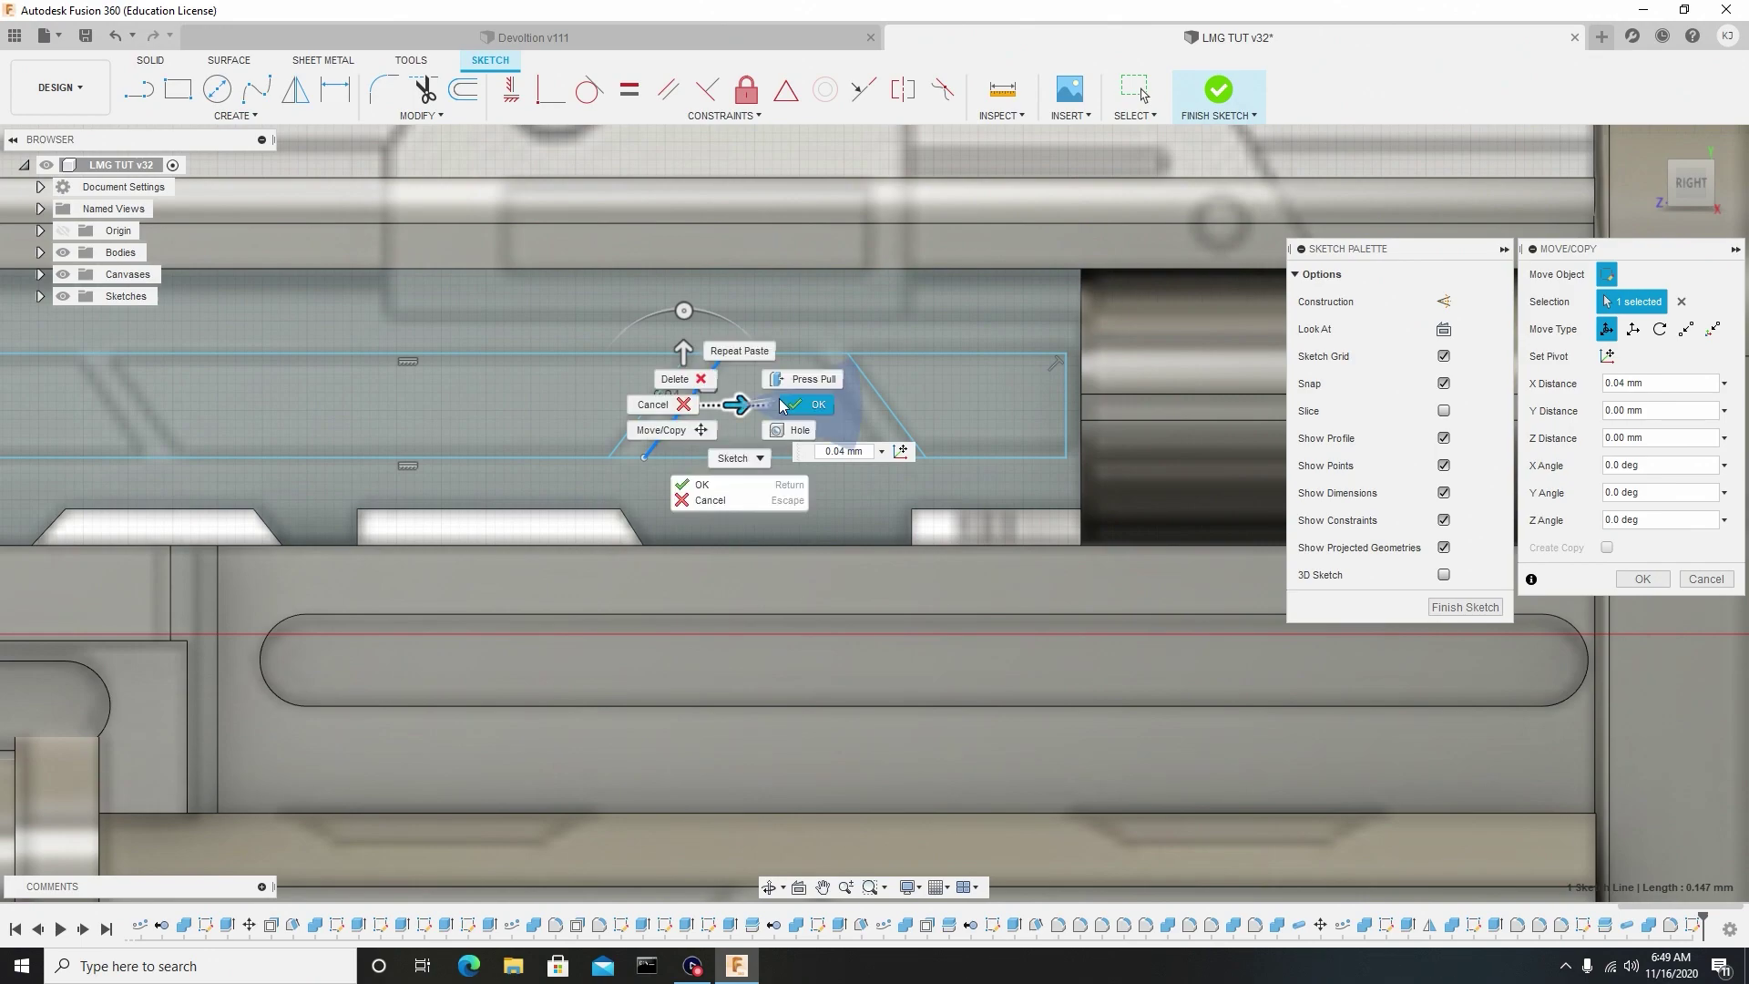
{"action": "left_click", "coordinate": [787, 397]}
Paste another copy of the rear trapezoid's front diagonal line and offset it -0.788 mm in X to the front trapezoid.
{"action": "middle_click_drag", "start_coordinate": [451, 325], "coordinate": [838, 291]}
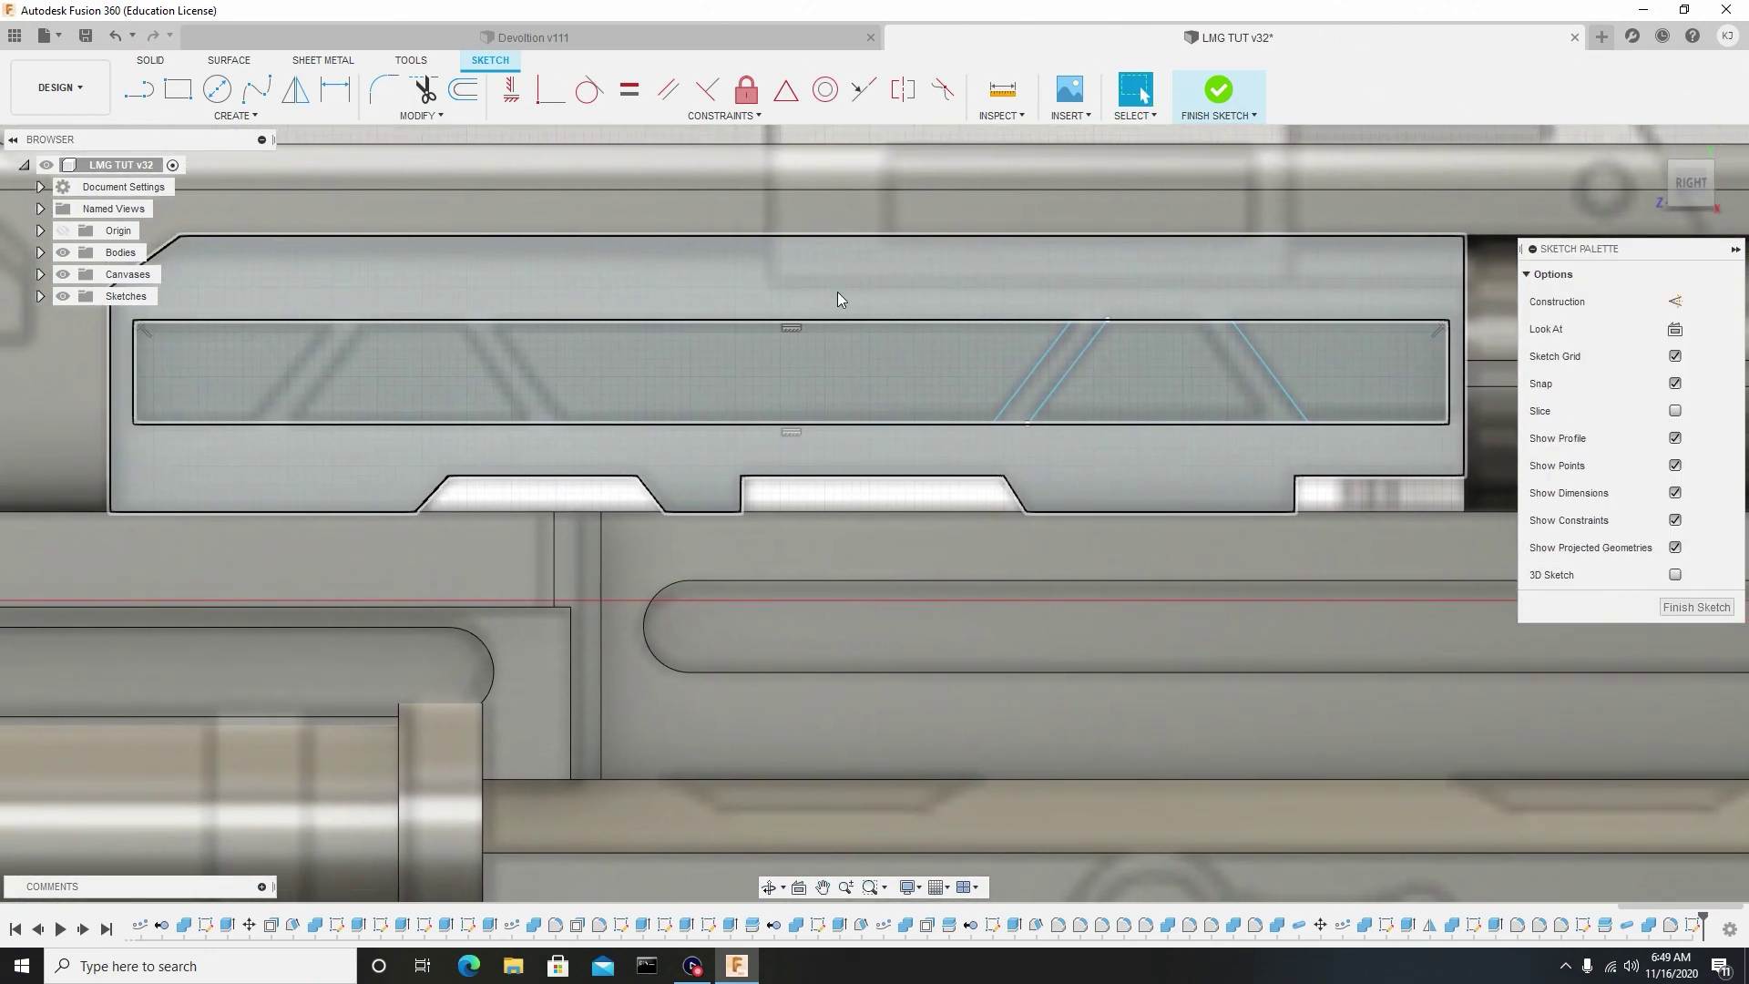
{"action": "key", "text": "ctrl+v"}
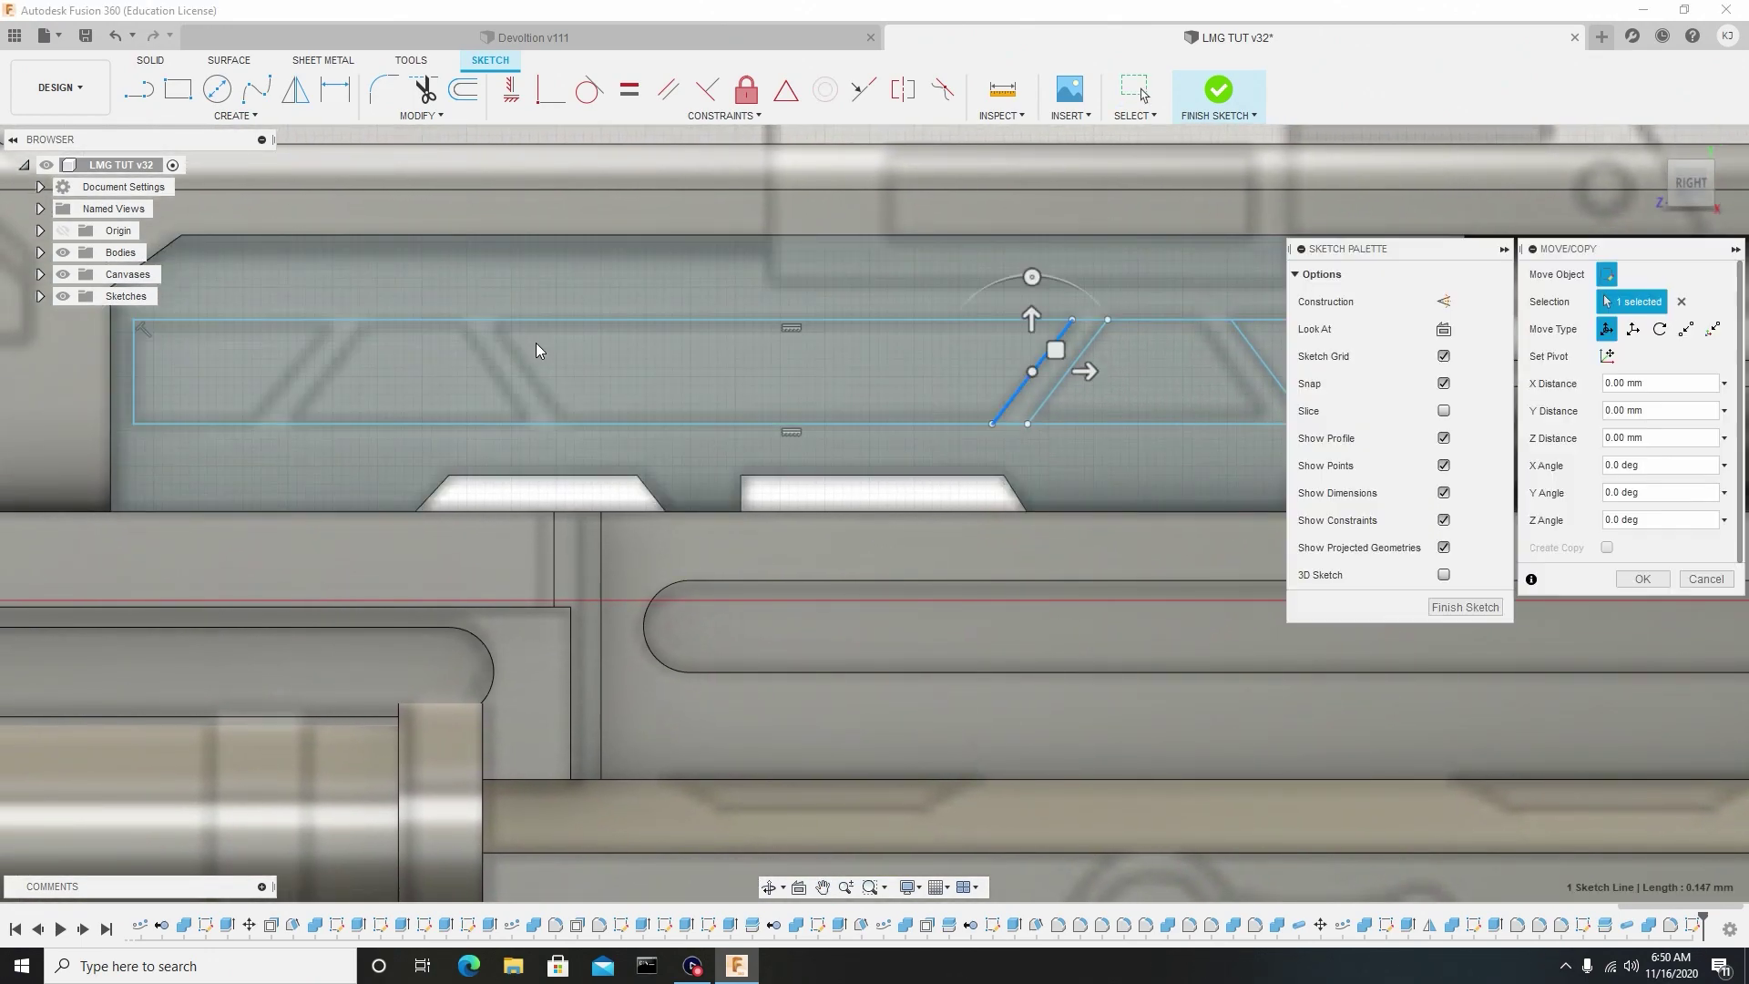
{"action": "left_click_drag", "start_coordinate": [1080, 373], "coordinate": [373, 389]}
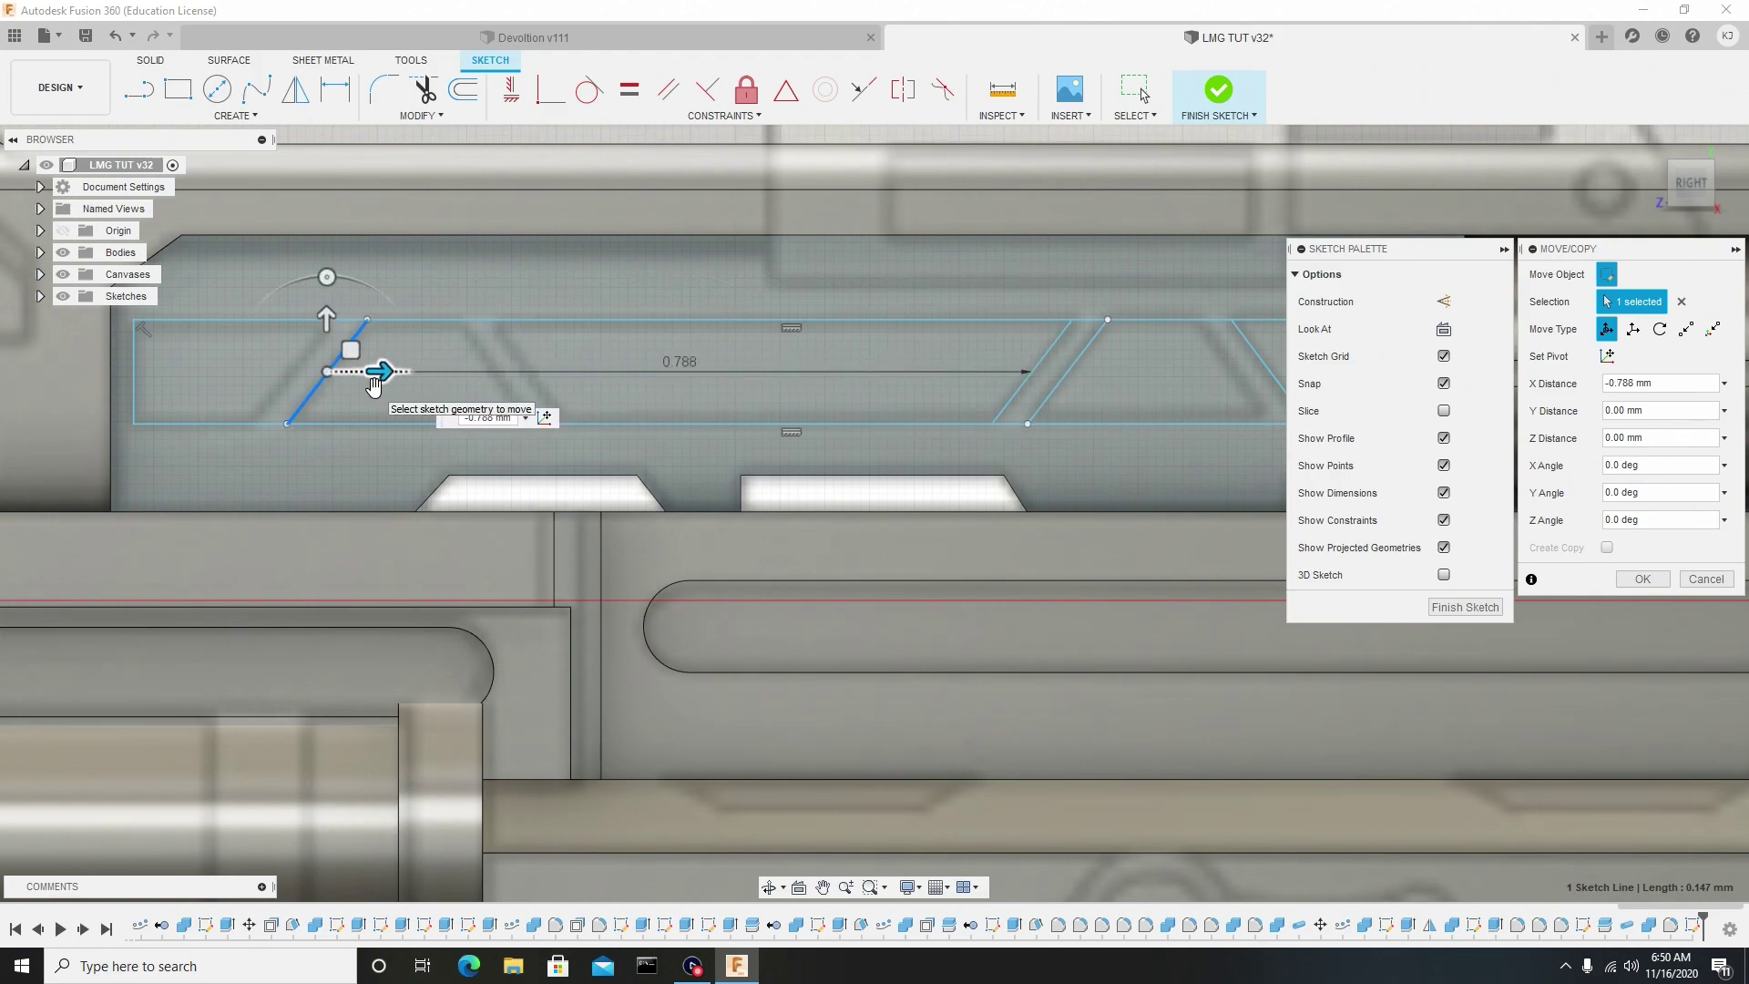
{"action": "right_click", "coordinate": [479, 343]}
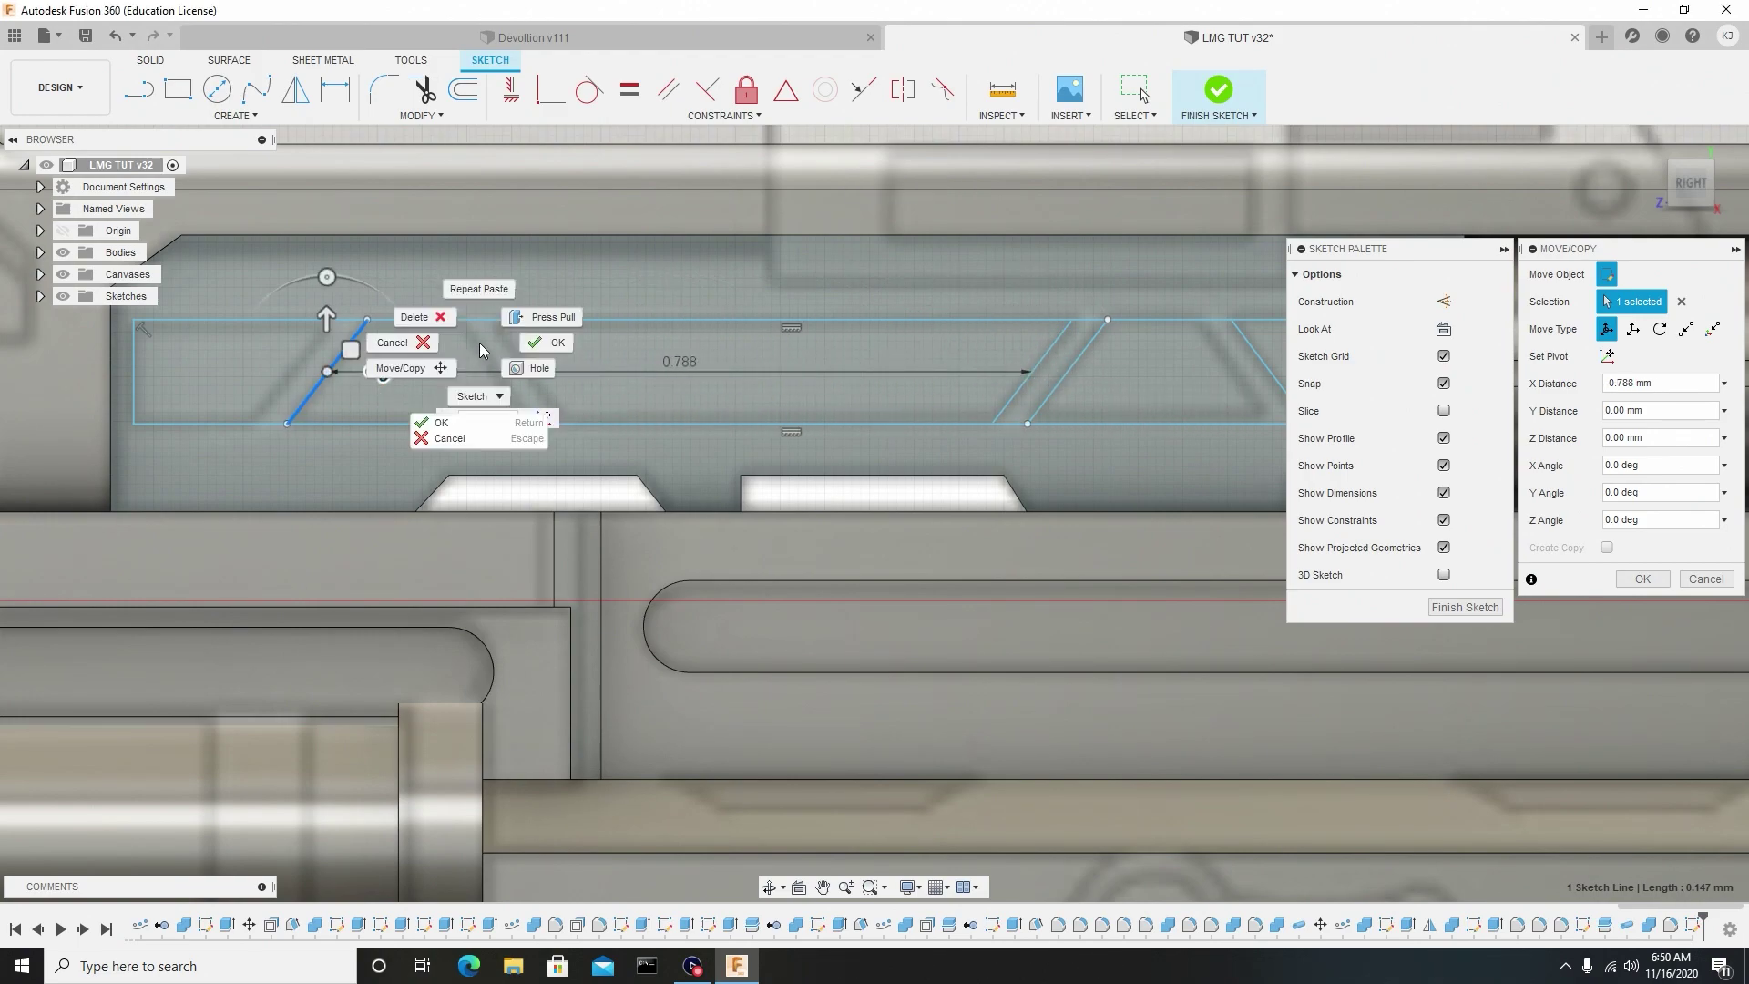
{"action": "left_click", "coordinate": [554, 343]}
Paste the same diagonal line again and offset it -0.829 mm in X to complete the front trapezoid's first diagonal strip.
{"action": "key", "text": "ctrl+v"}
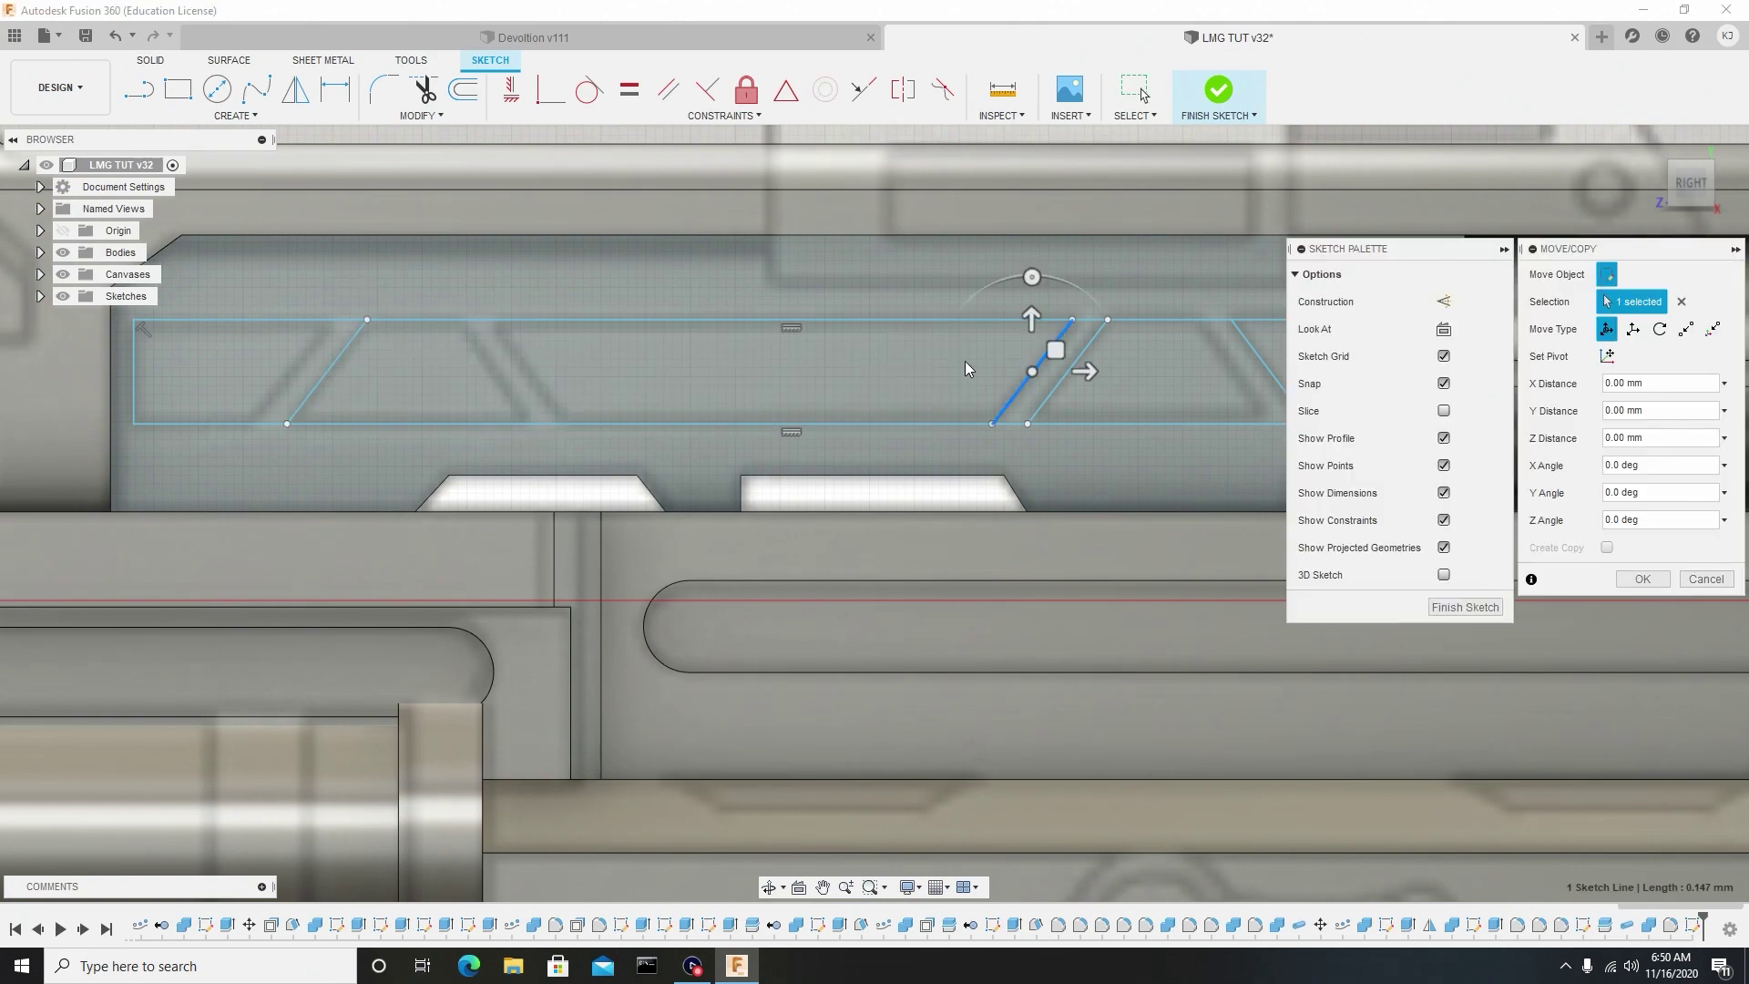
{"action": "left_click_drag", "start_coordinate": [1092, 370], "coordinate": [346, 398]}
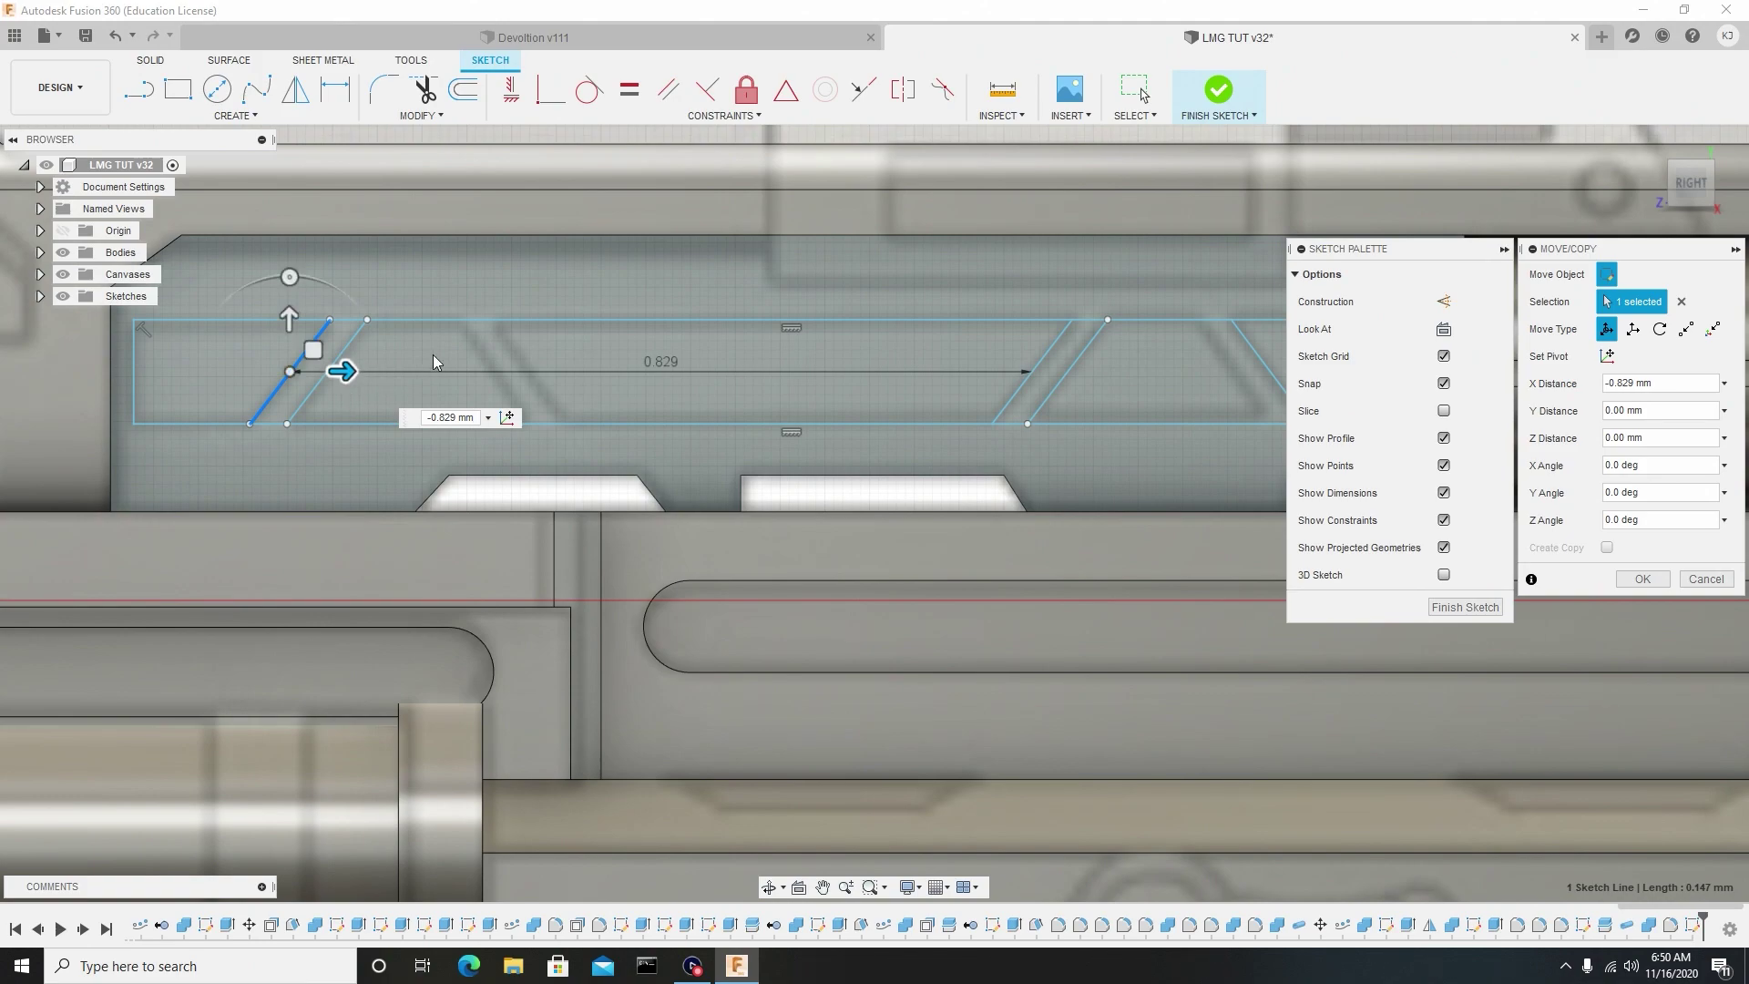
{"action": "right_click", "coordinate": [467, 291]}
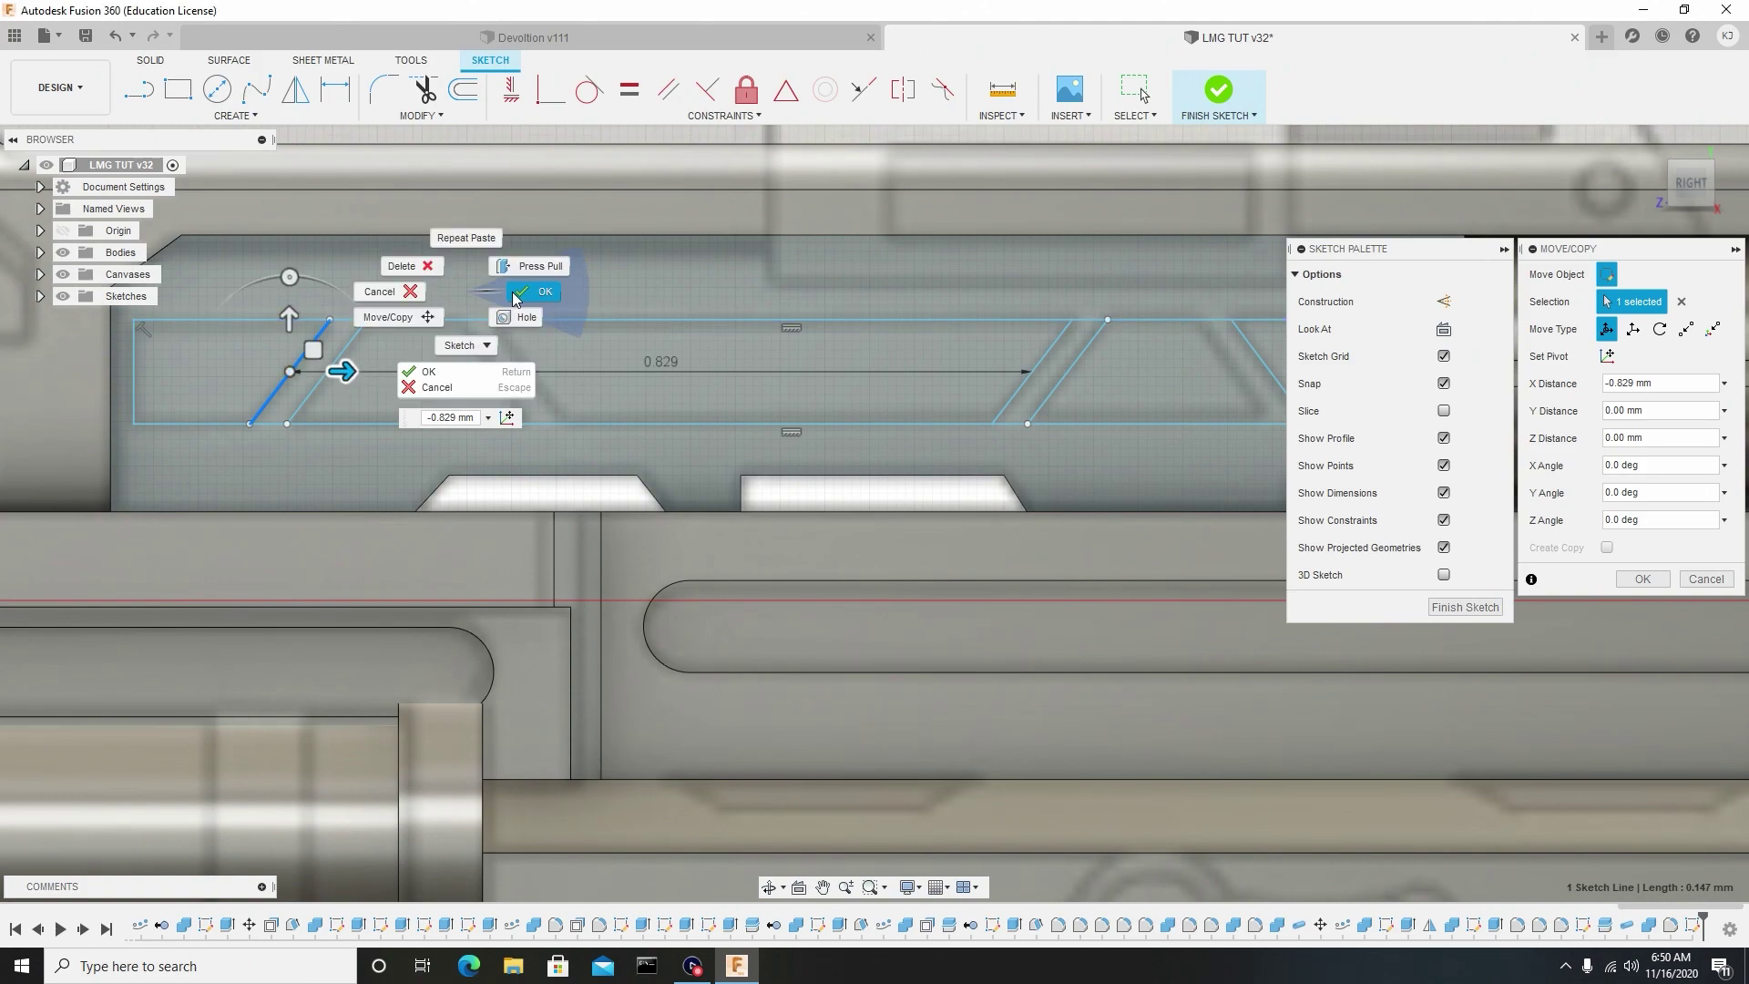
{"action": "left_click", "coordinate": [518, 293]}
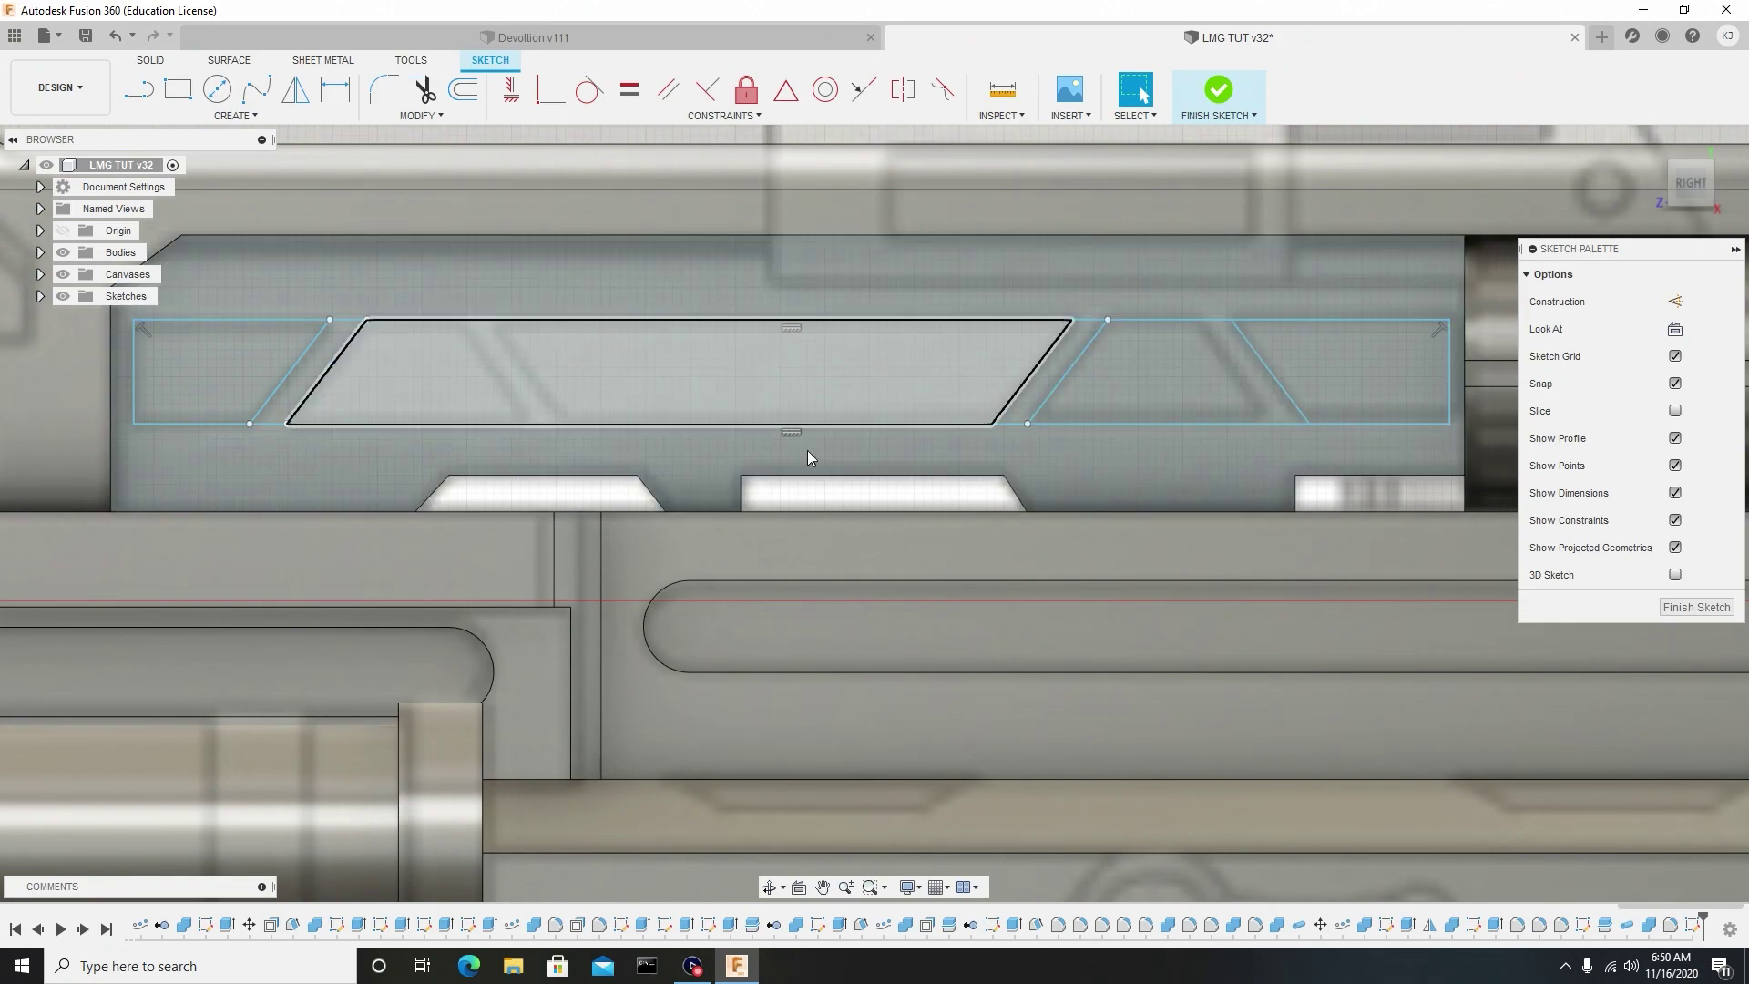
Copy the diagonal line on the rear side of the rear trapezoid and offset the copy -0.828 mm in X.
{"action": "left_click", "coordinate": [1273, 377]}
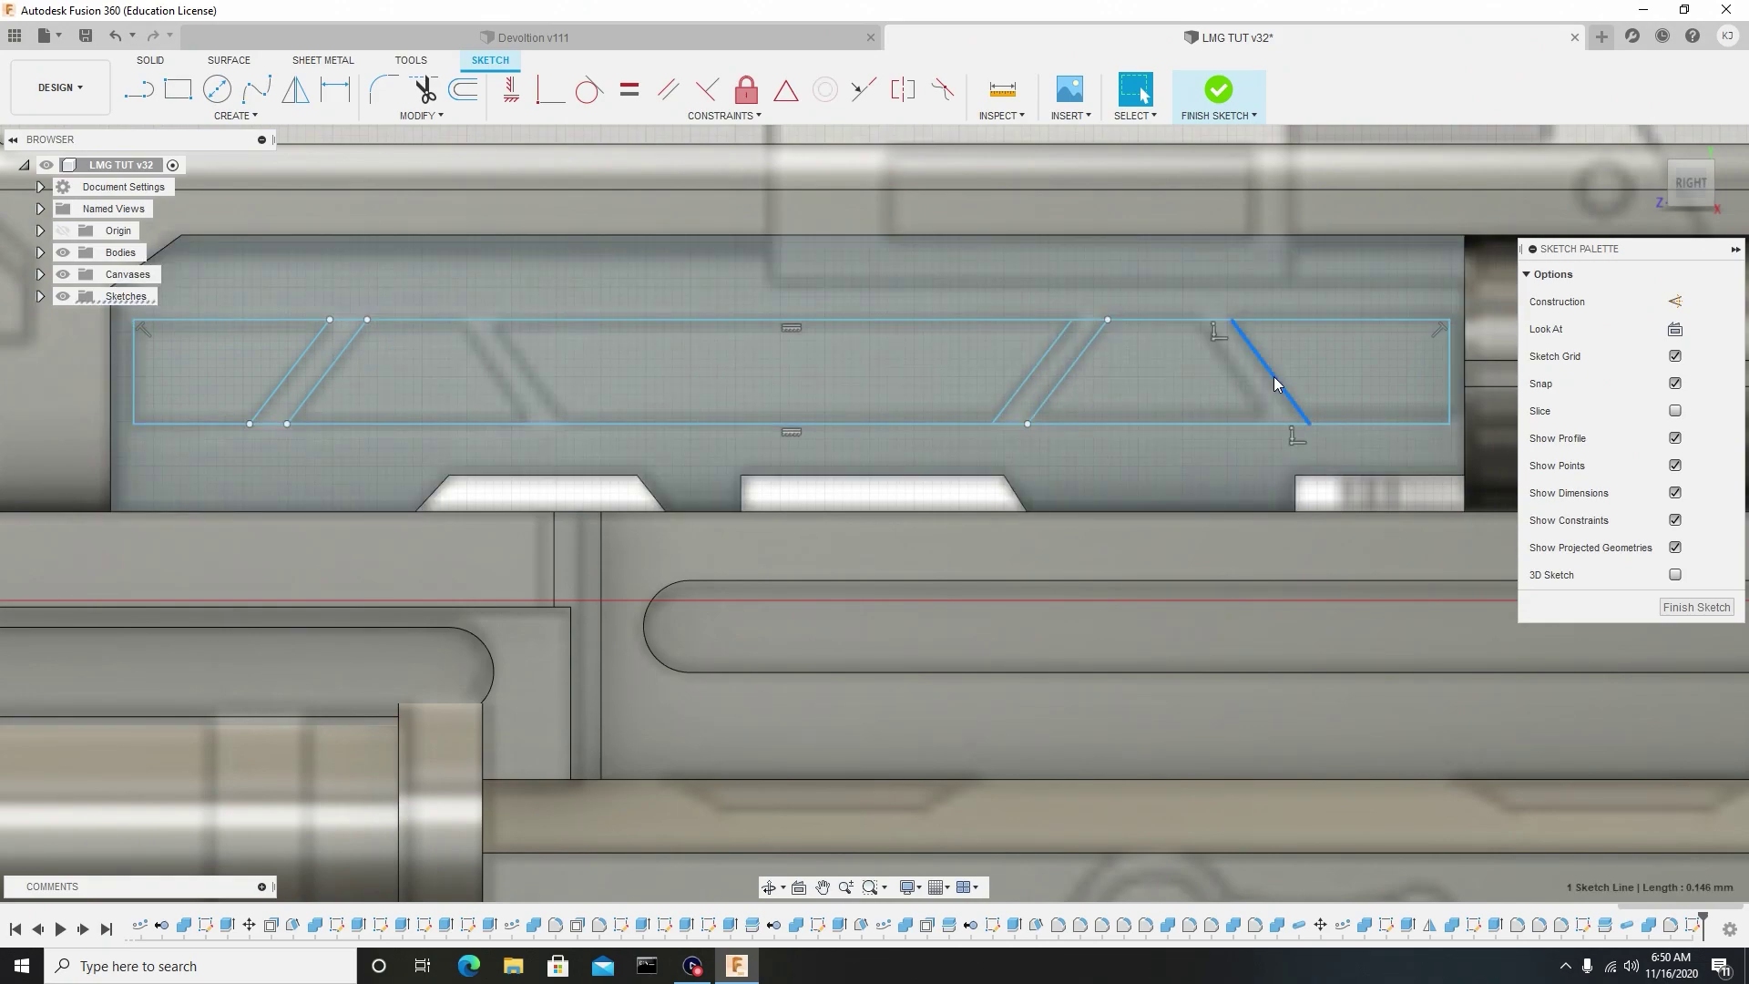
{"action": "key", "text": "m"}
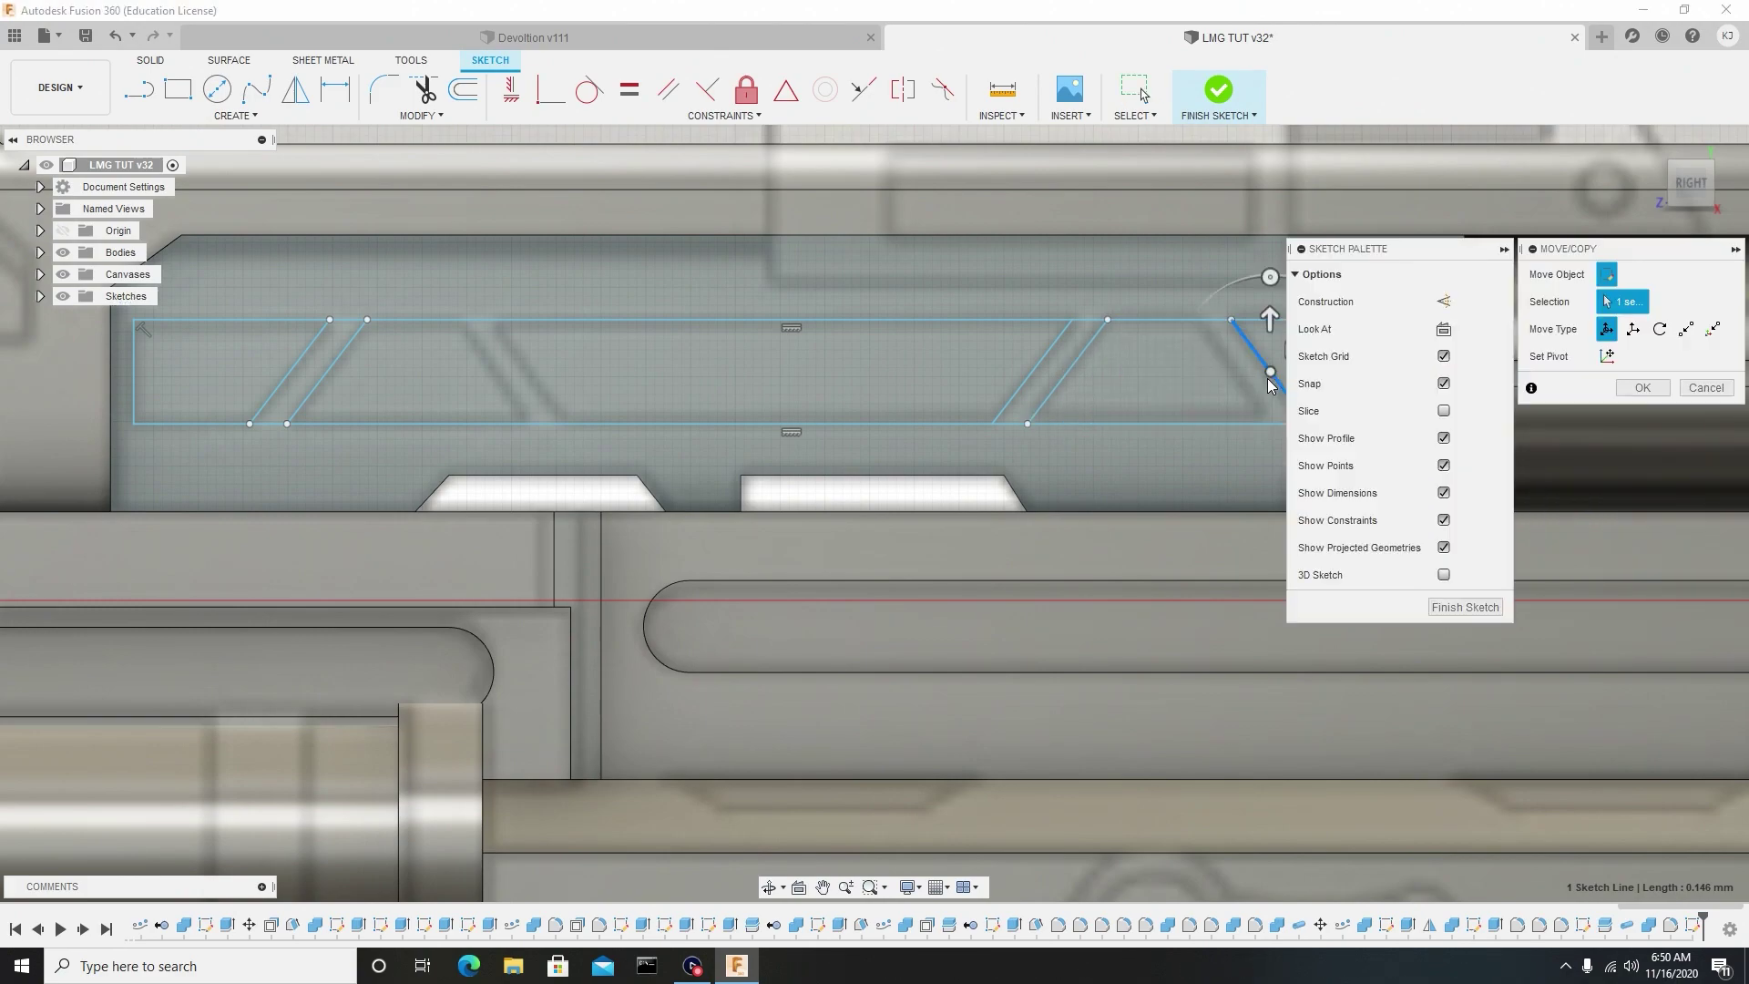
{"action": "middle_click_drag", "start_coordinate": [1204, 365], "coordinate": [1096, 357]}
{"action": "mouse_move", "coordinate": [1213, 362]}
{"action": "left_mouse_down"}
{"action": "mouse_move", "coordinate": [462, 365]}
{"action": "mouse_move", "coordinate": [476, 364]}
{"action": "left_mouse_up"}
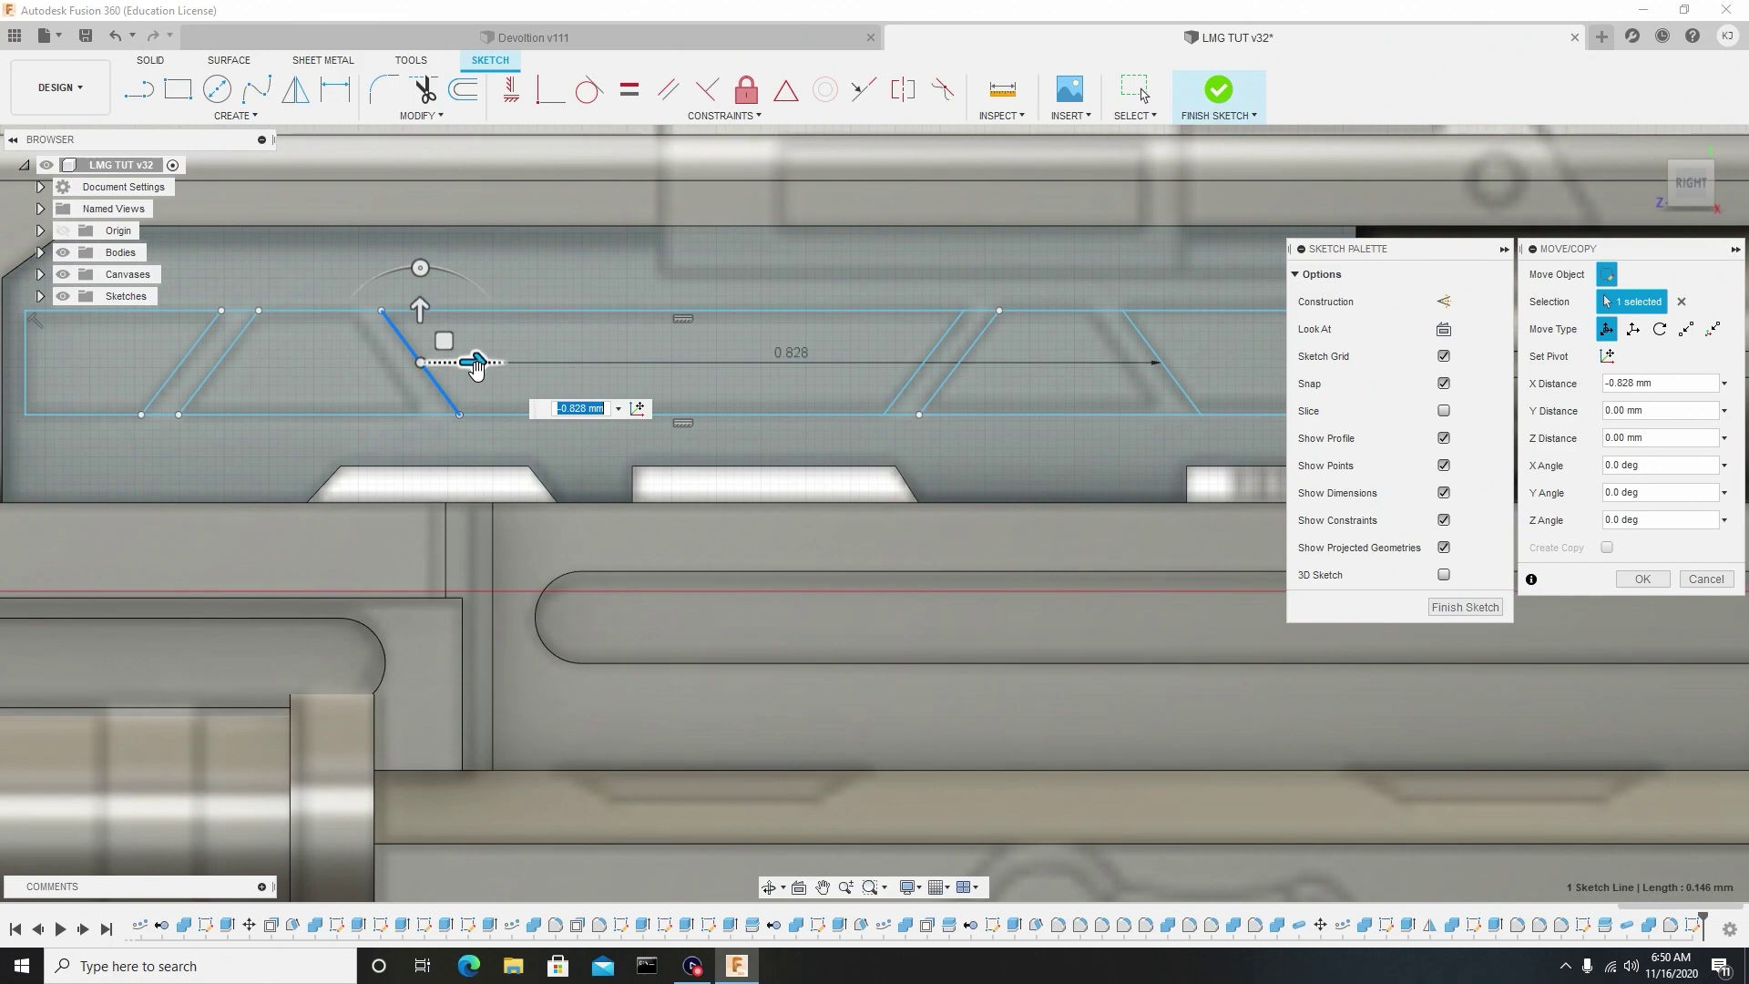
{"action": "right_click", "coordinate": [552, 328]}
{"action": "left_click", "coordinate": [561, 327]}
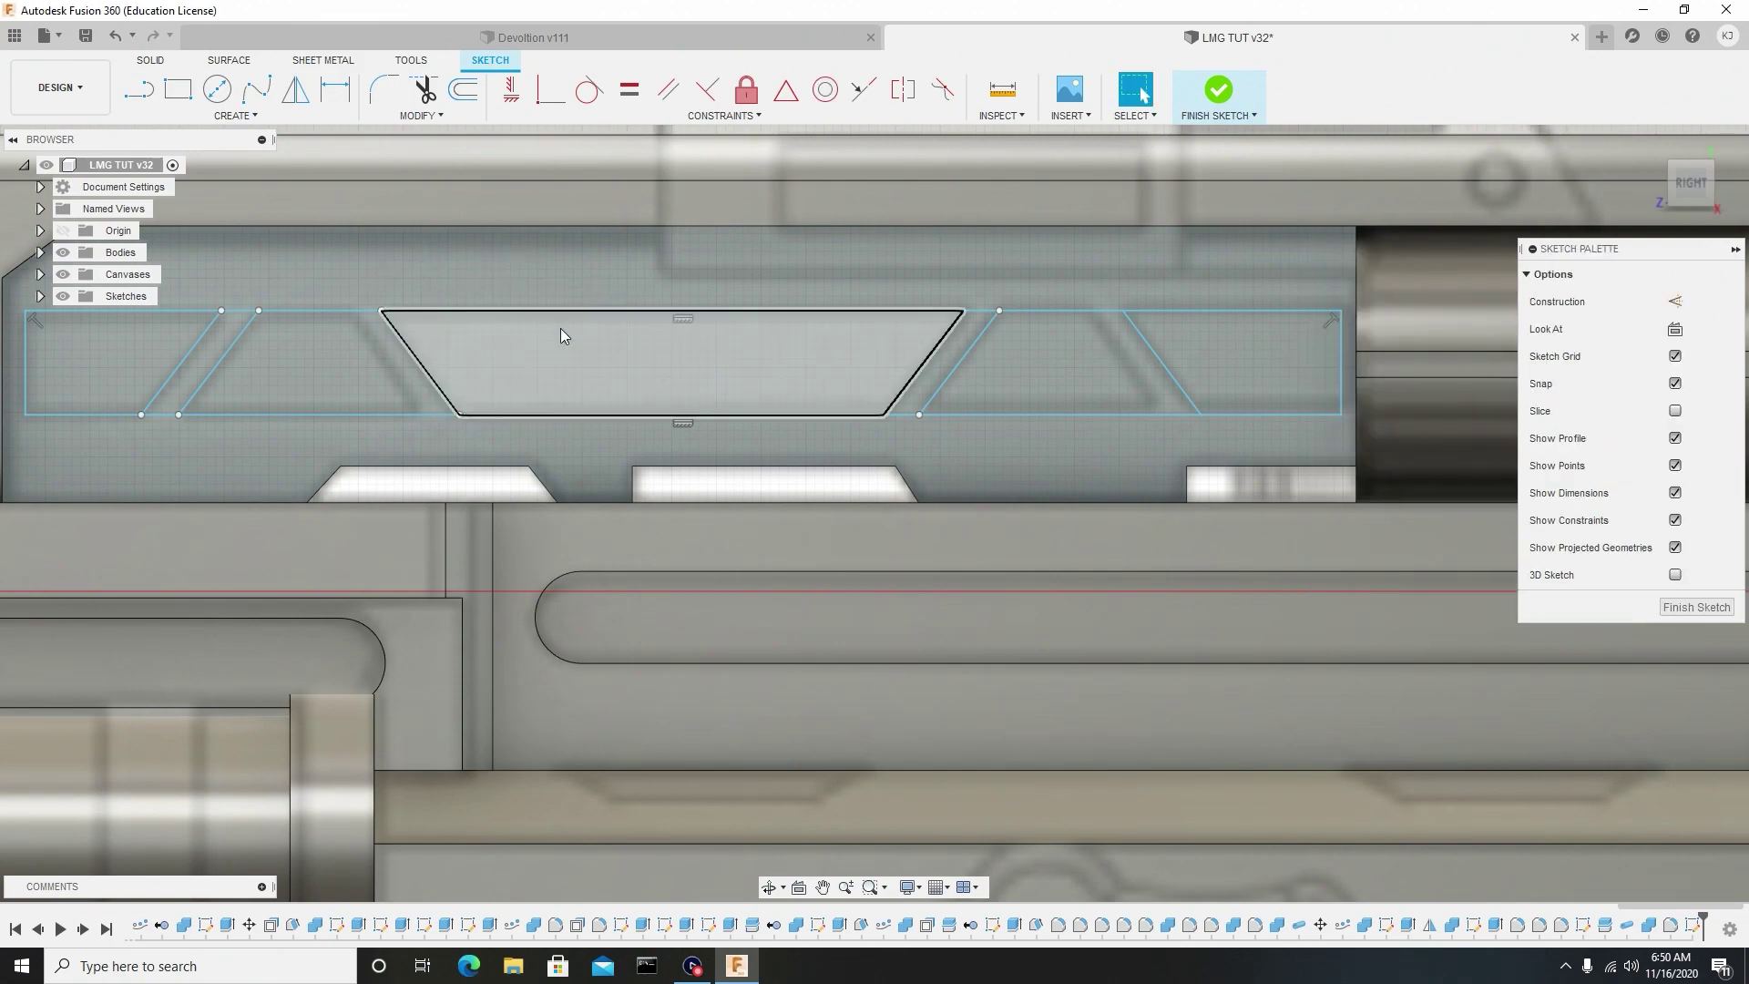
Paste that diagonal line again and offset it in X just in front of the previous copy, forming the front trapezoid's second strip.
{"action": "key", "text": "ctrl+v"}
{"action": "mouse_move", "coordinate": [1220, 363]}
{"action": "left_mouse_down"}
{"action": "mouse_move", "coordinate": [319, 362]}
{"action": "mouse_move", "coordinate": [451, 362]}
{"action": "left_mouse_up"}
{"action": "right_click", "coordinate": [517, 325]}
{"action": "left_click", "coordinate": [583, 328]}
{"action": "scroll", "coordinate": [571, 330], "scroll_direction": "down", "scroll_amount": 3}
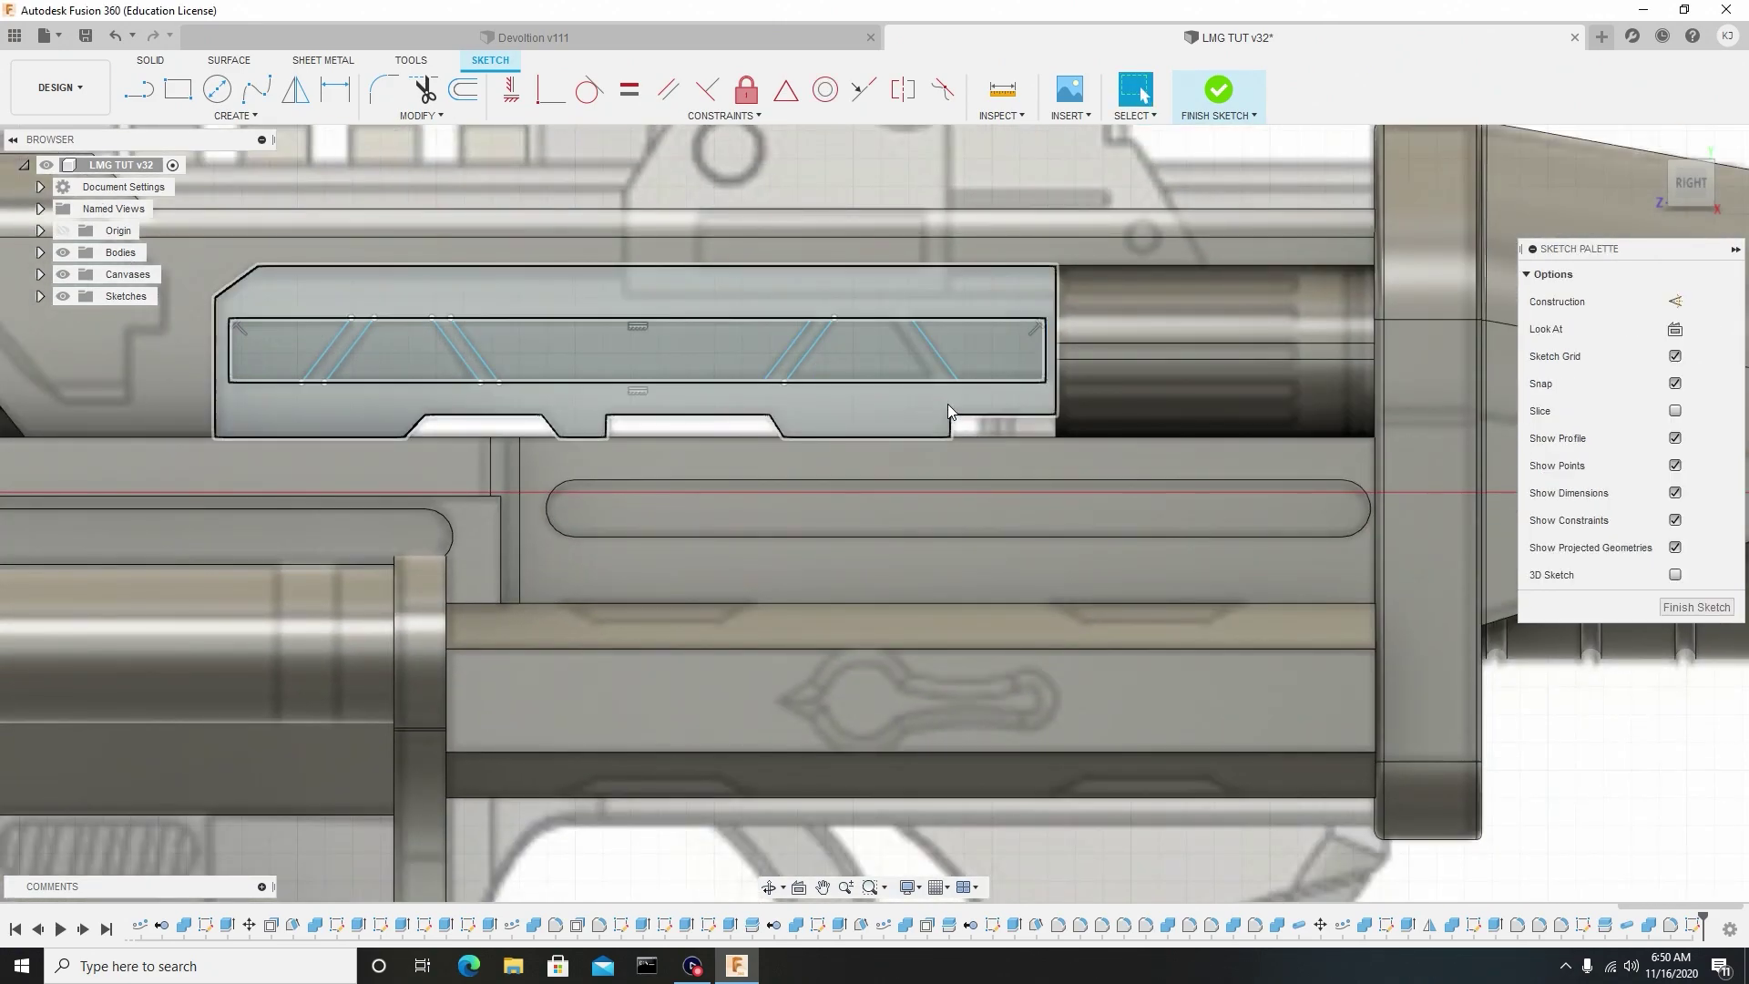
Copy the rear trapezoid's rear diagonal line and offset the copy slightly forward in X to form its narrow diagonal strip.
{"action": "left_click", "coordinate": [942, 359]}
{"action": "key", "text": "m"}
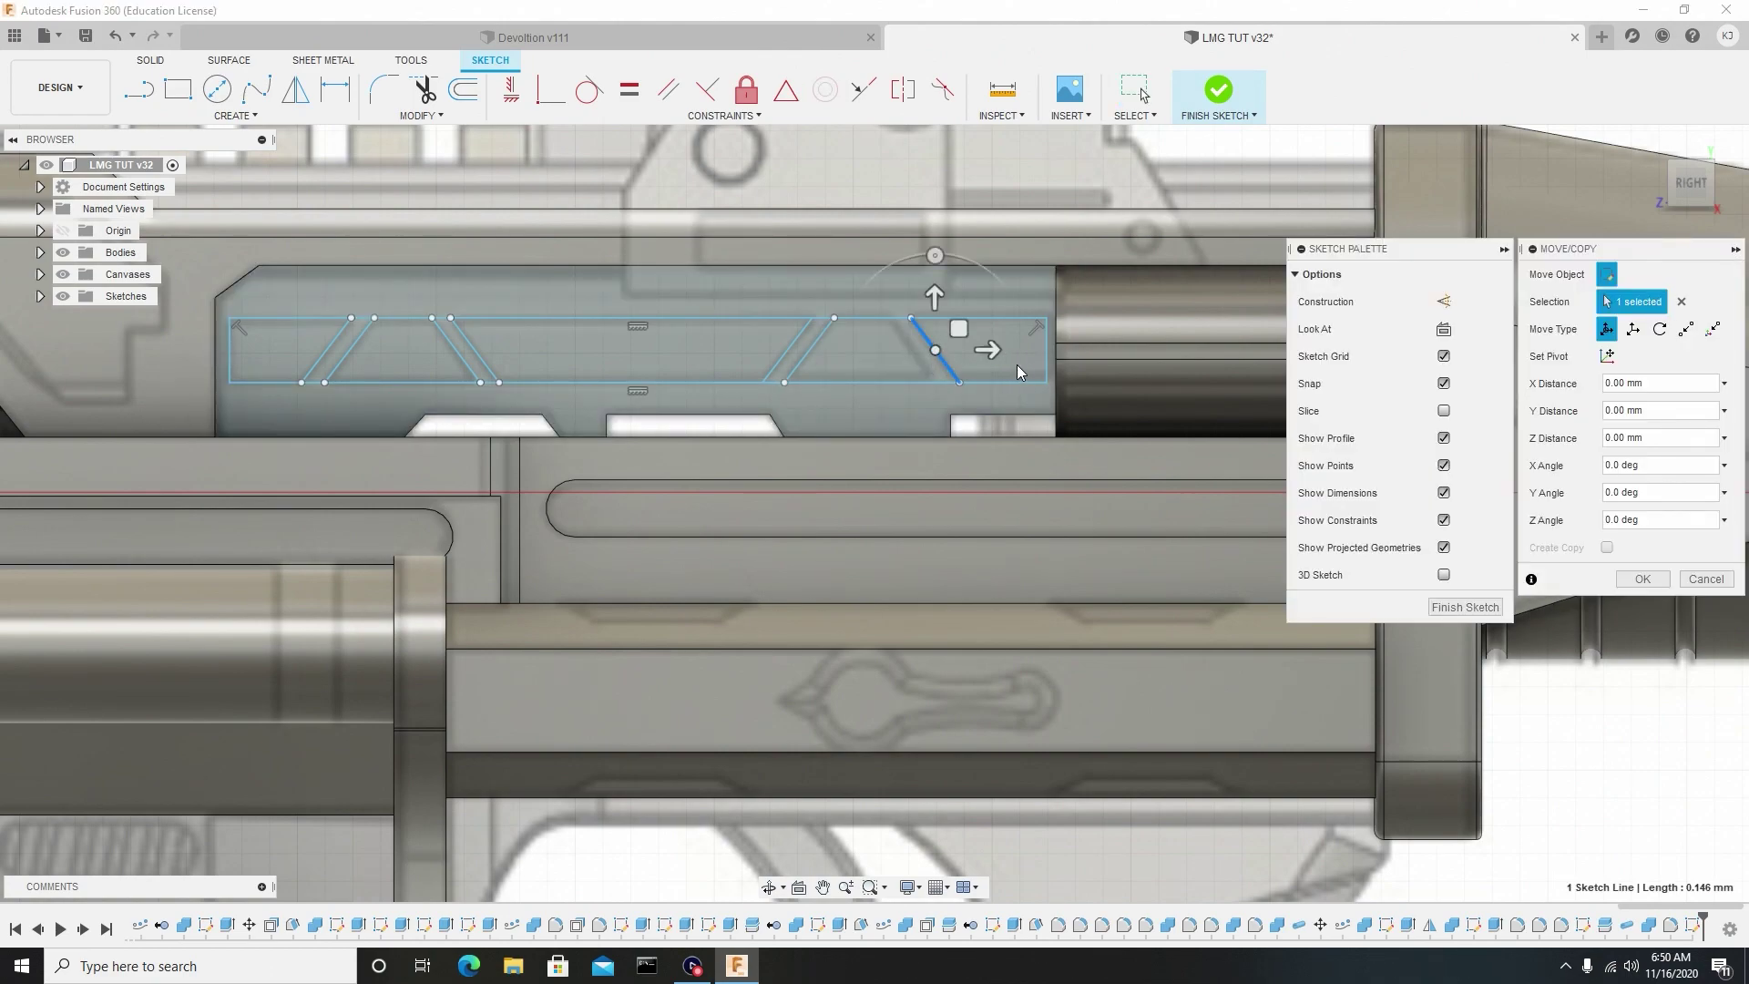
{"action": "left_click_drag", "start_coordinate": [990, 348], "coordinate": [973, 349]}
{"action": "right_click", "coordinate": [1014, 331]}
{"action": "left_click", "coordinate": [1079, 325]}
{"action": "scroll", "coordinate": [818, 341], "scroll_direction": "down", "scroll_amount": 2}
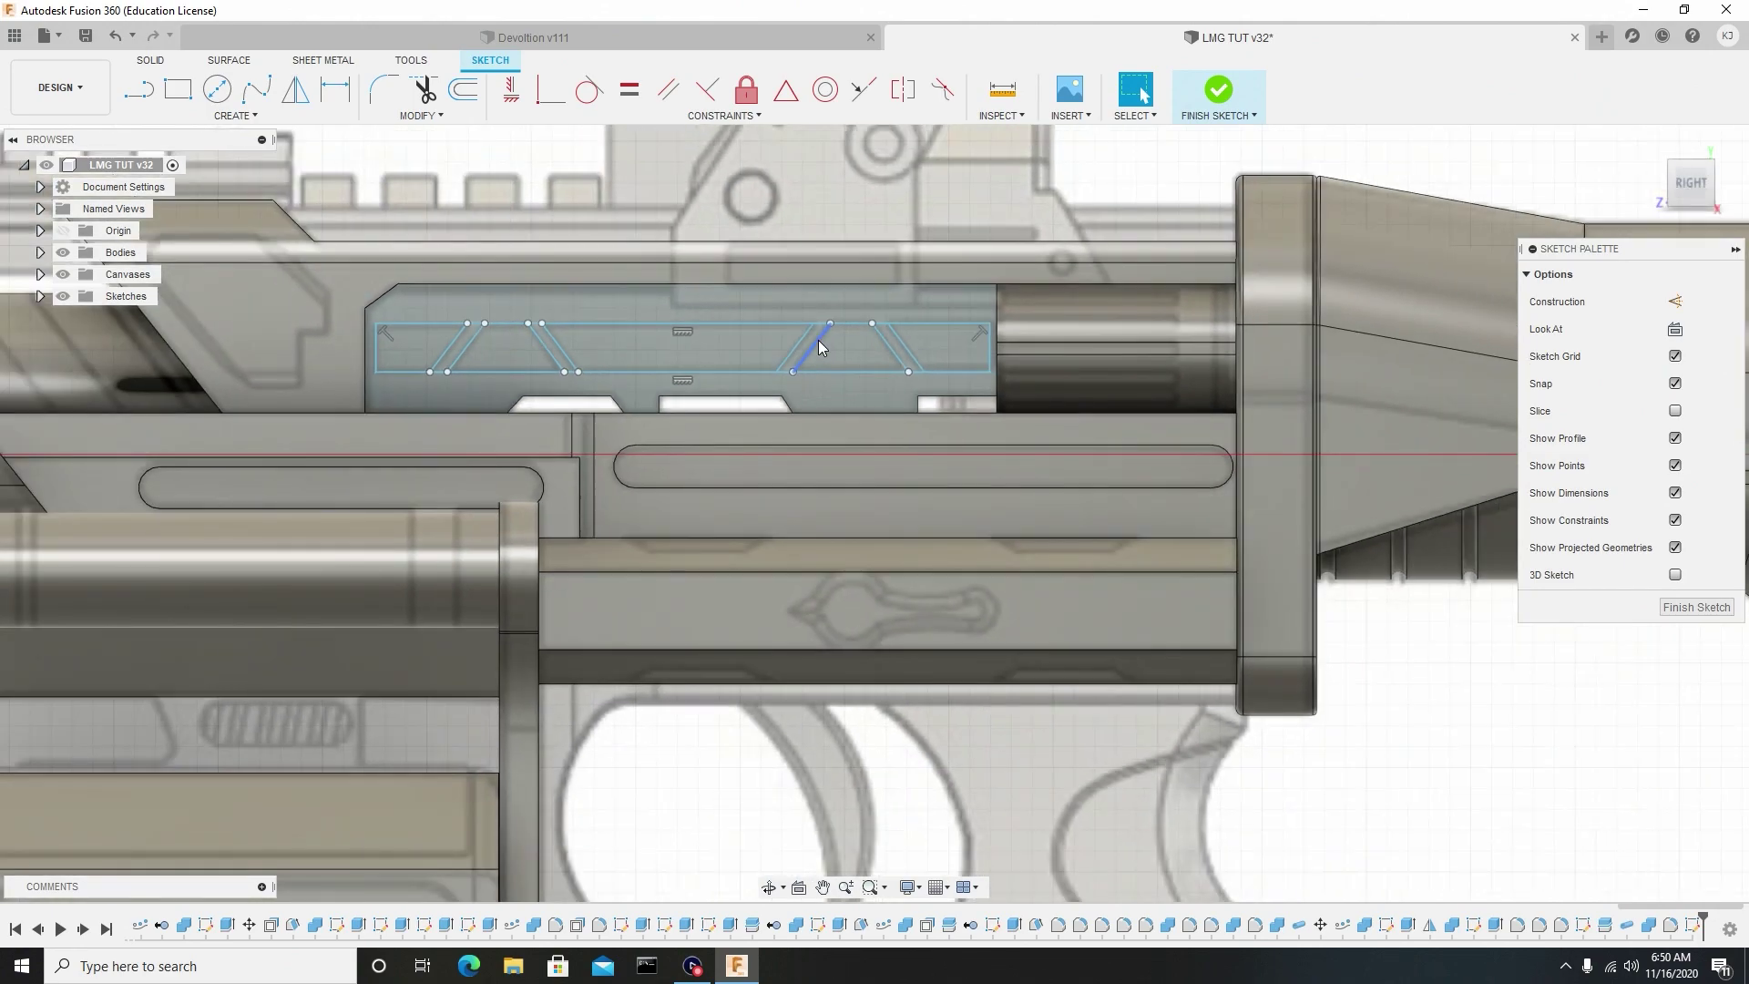
Extrude the five profiles between the diagonal strips by -0.003 mm as a cut into the receiver plate.
{"action": "left_click", "coordinate": [963, 362]}
{"action": "left_click", "coordinate": [836, 339], "text": "shift"}
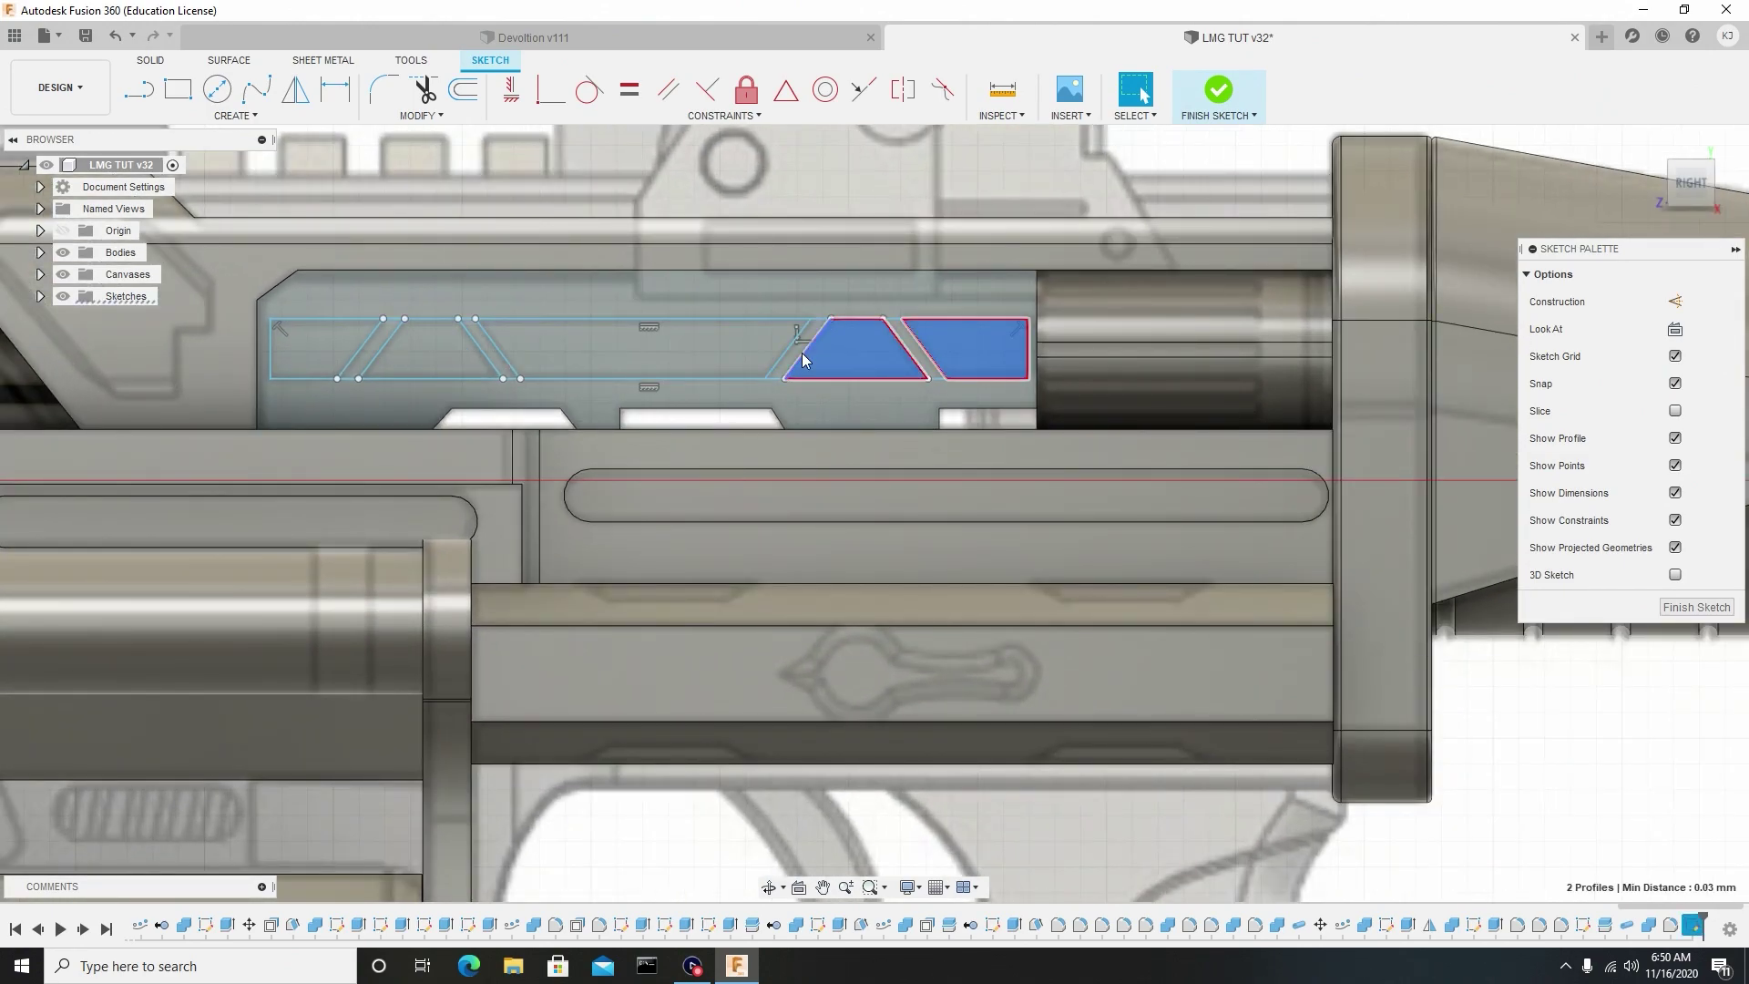
{"action": "left_click", "coordinate": [637, 347], "text": "shift"}
{"action": "left_click", "coordinate": [419, 348], "text": "shift"}
{"action": "left_click", "coordinate": [342, 343], "text": "shift"}
{"action": "right_click", "coordinate": [342, 343]}
{"action": "left_click", "coordinate": [410, 319]}
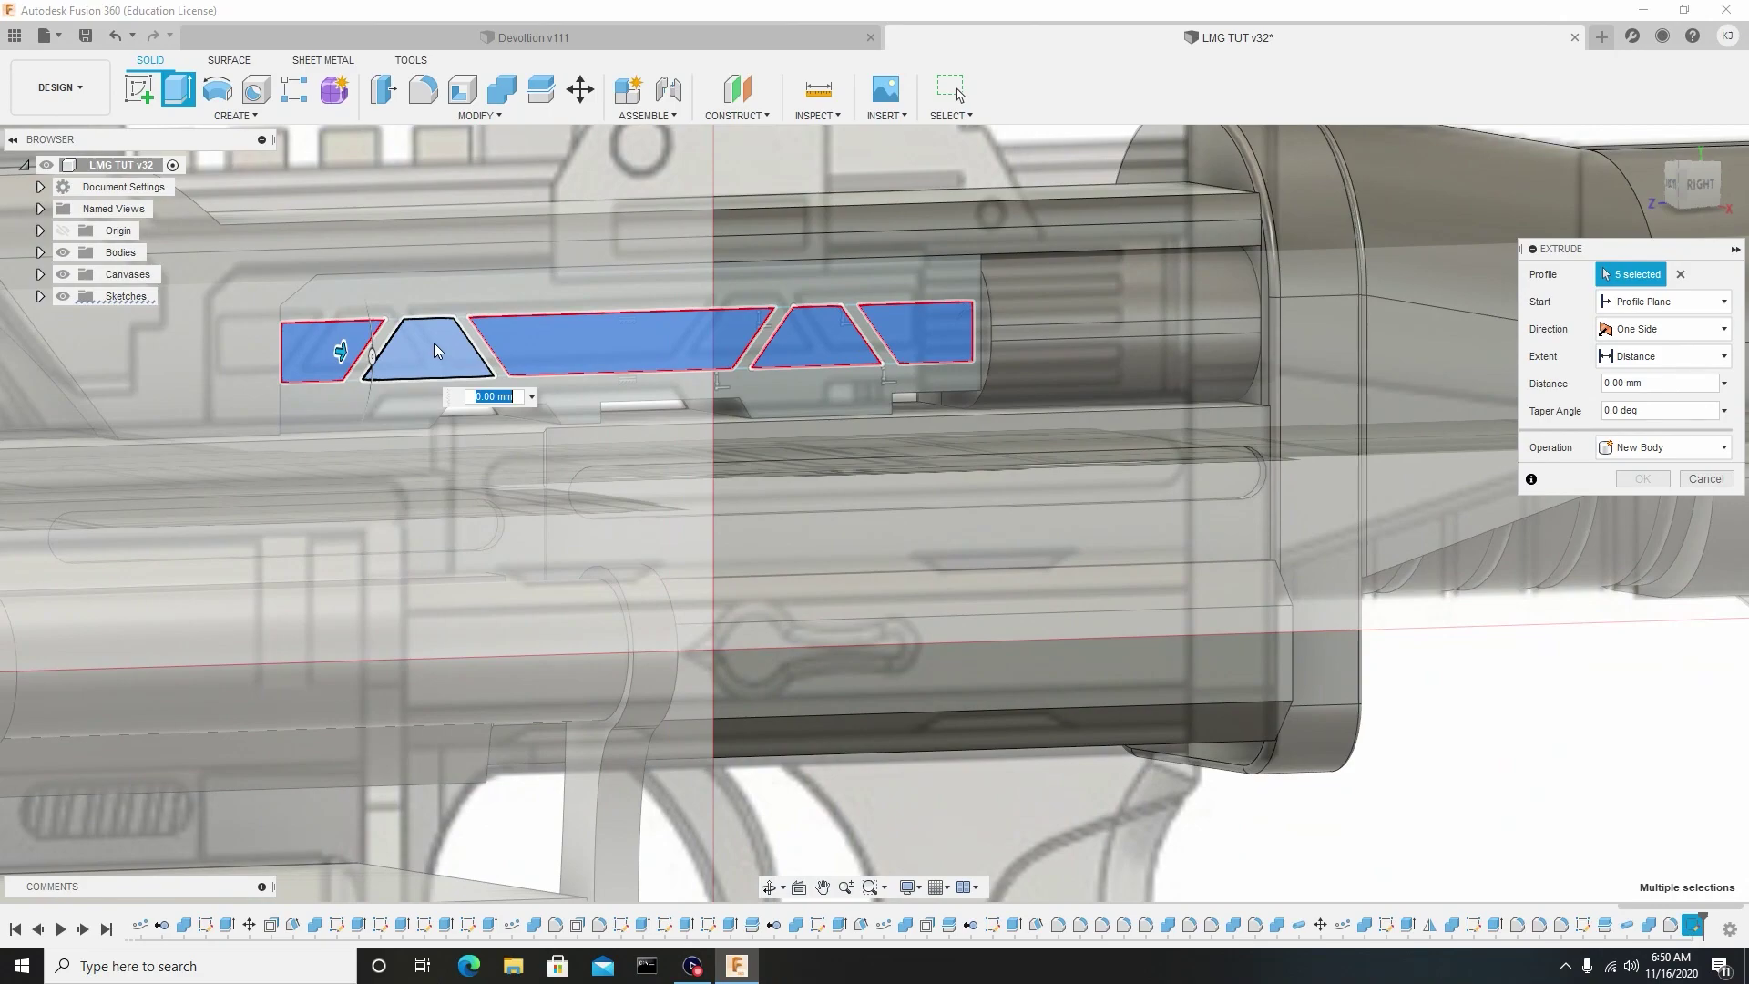
{"action": "scroll", "coordinate": [337, 350], "scroll_direction": "up", "scroll_amount": 5}
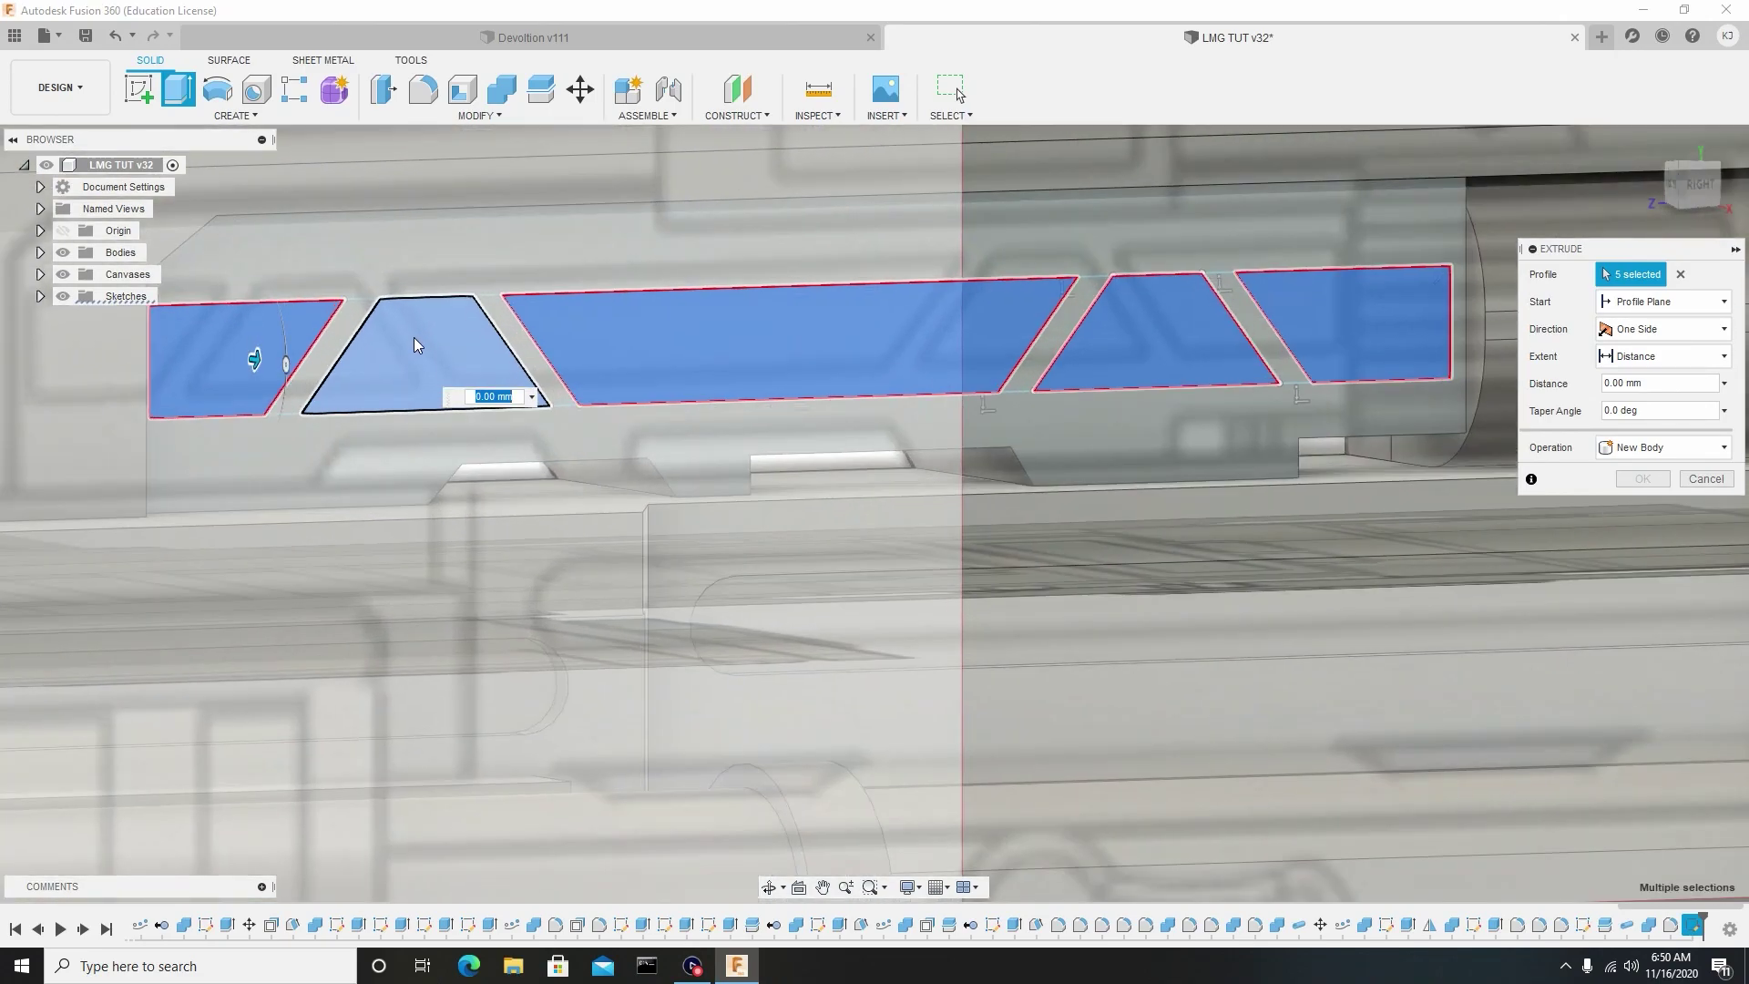
{"action": "left_click_drag", "start_coordinate": [232, 365], "coordinate": [219, 360]}
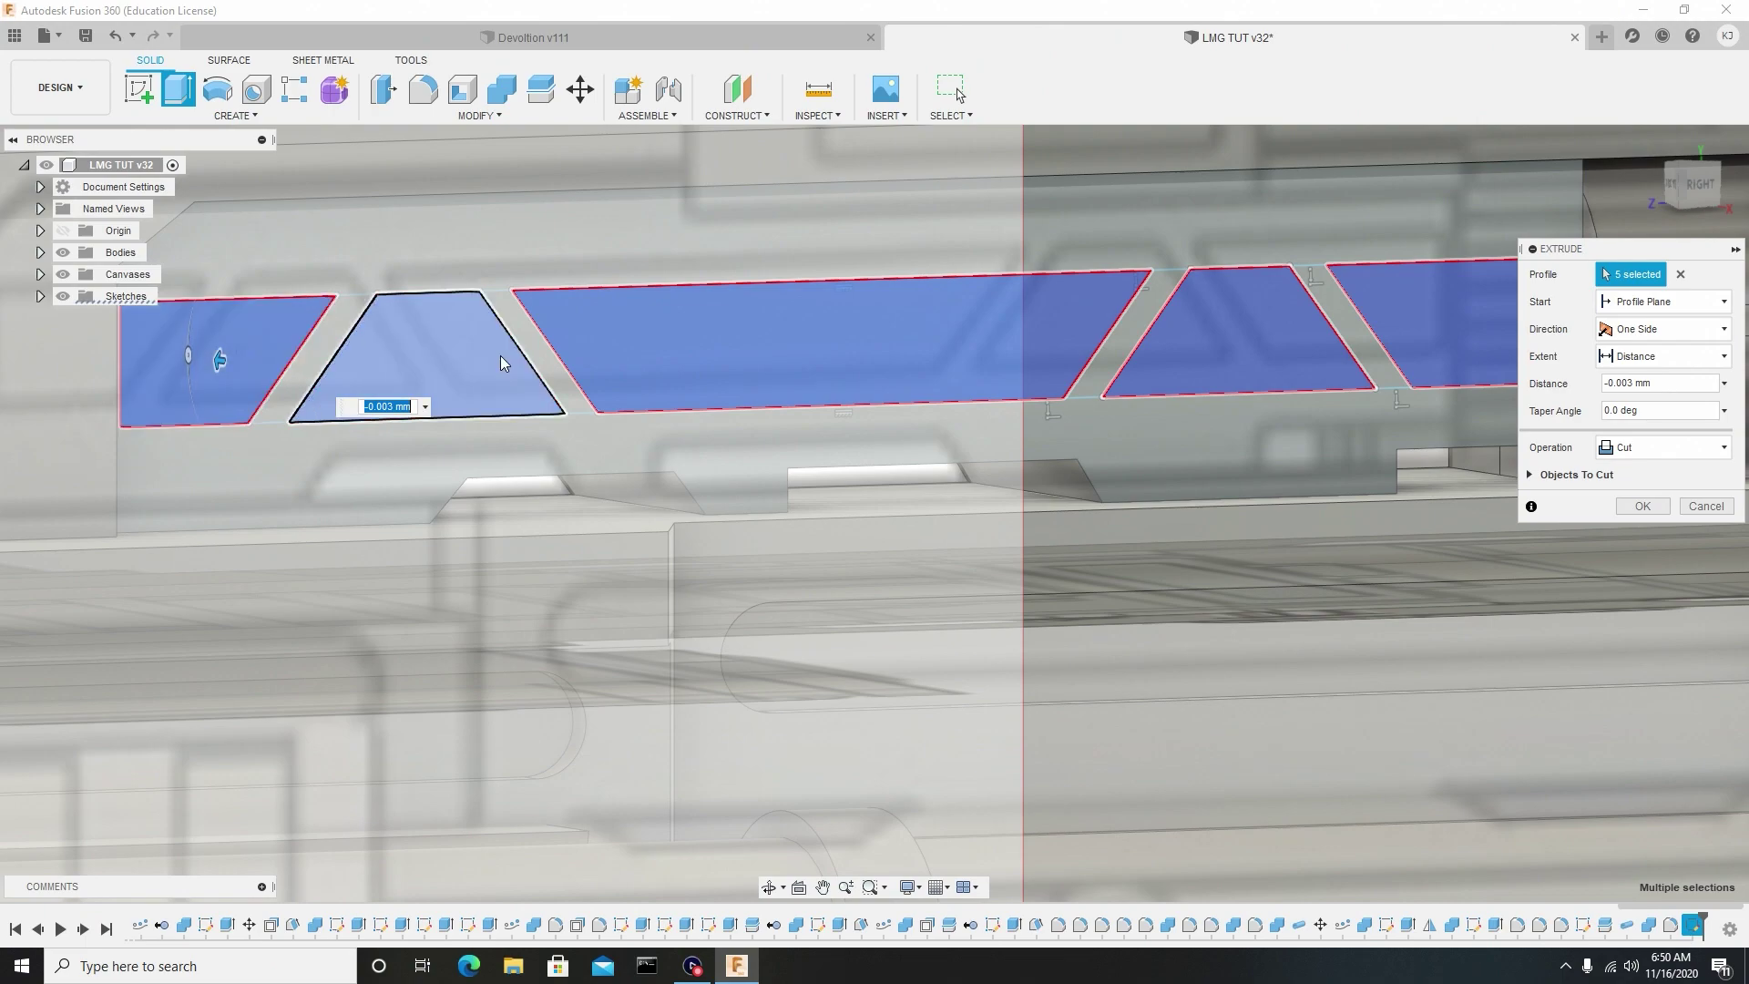
{"action": "left_click", "coordinate": [1641, 506]}
Hide the canvases and inspect the cut pattern on the receiver plate from several angles.
{"action": "scroll", "coordinate": [1298, 412], "scroll_direction": "down", "scroll_amount": 5}
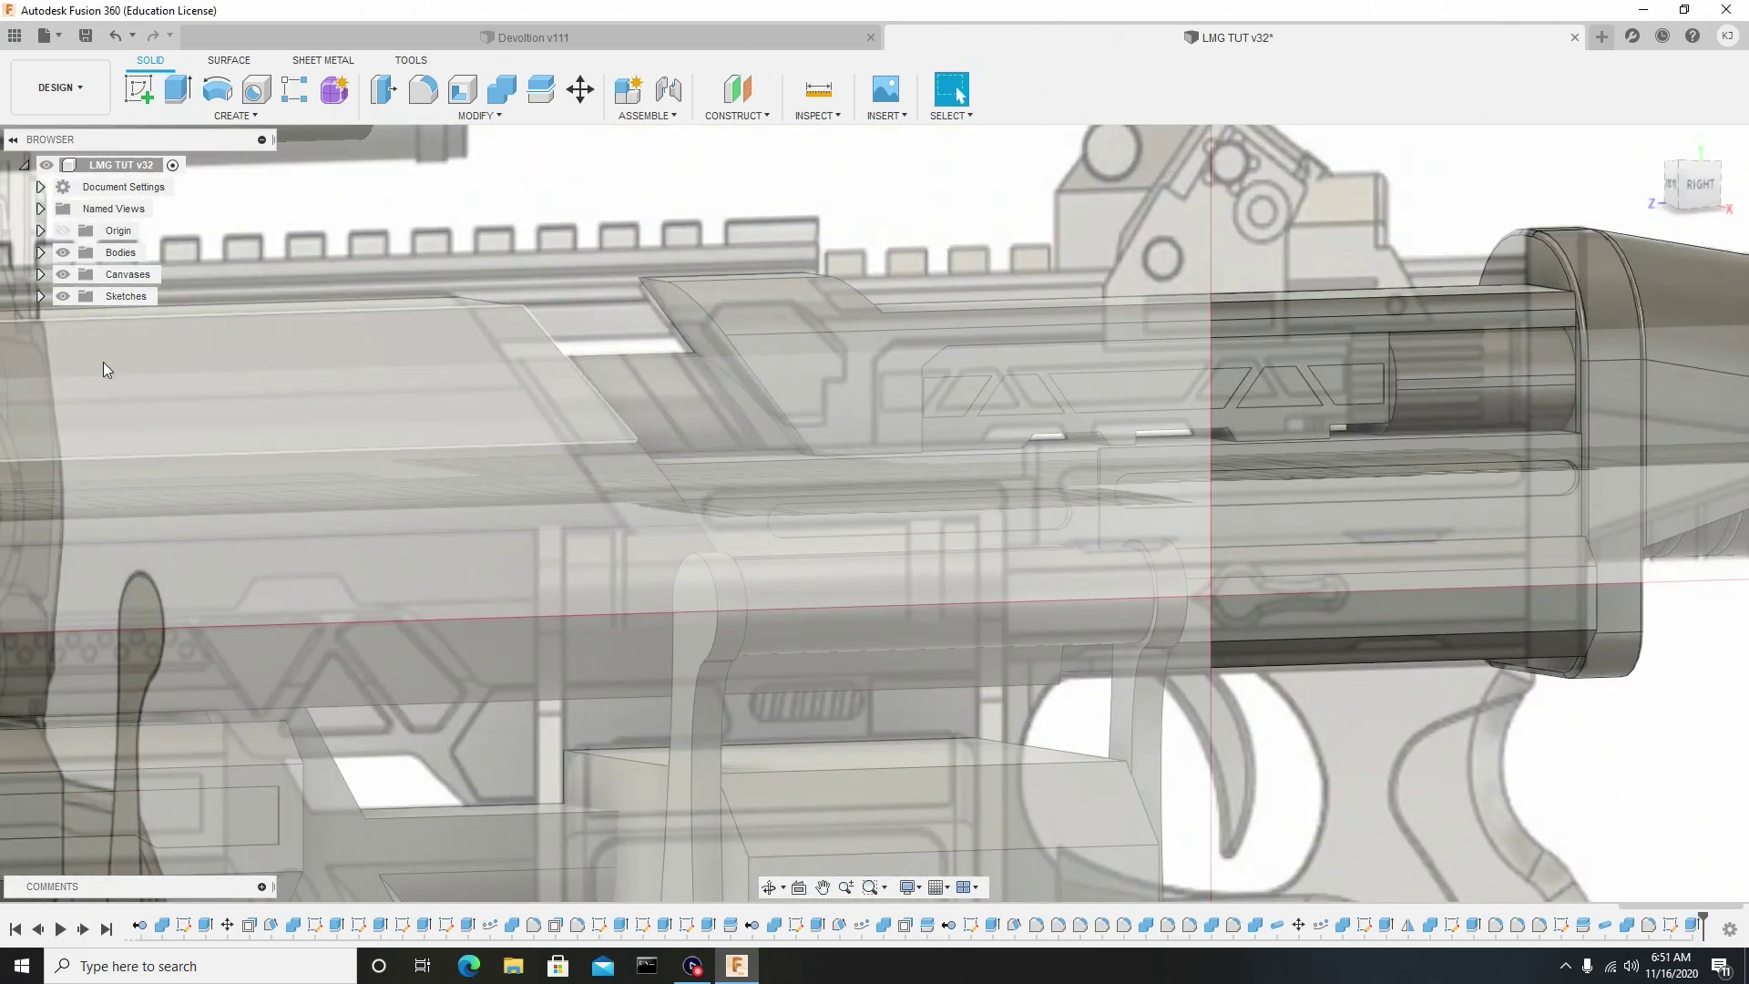
{"action": "left_click", "coordinate": [64, 275]}
{"action": "scroll", "coordinate": [1177, 430], "scroll_direction": "up", "scroll_amount": 10}
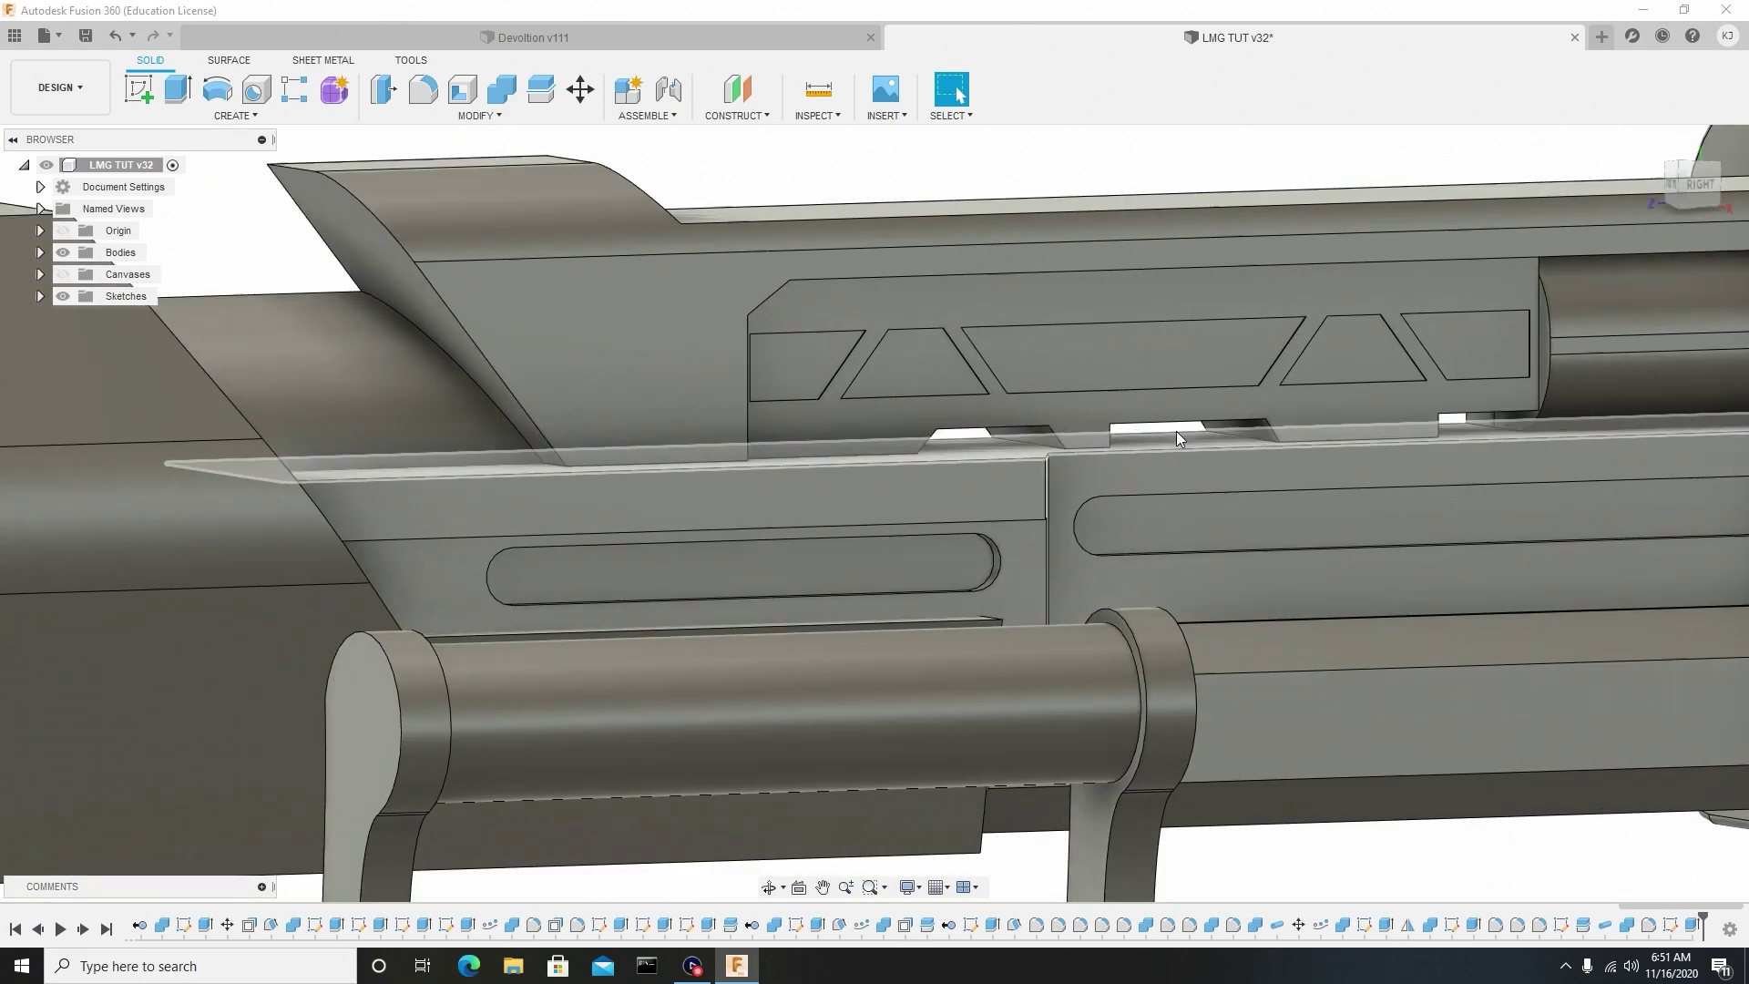
{"action": "middle_click_drag", "start_coordinate": [1239, 539], "coordinate": [1184, 544], "text": "shift"}
{"action": "scroll", "coordinate": [1112, 490], "scroll_direction": "down", "scroll_amount": 8}
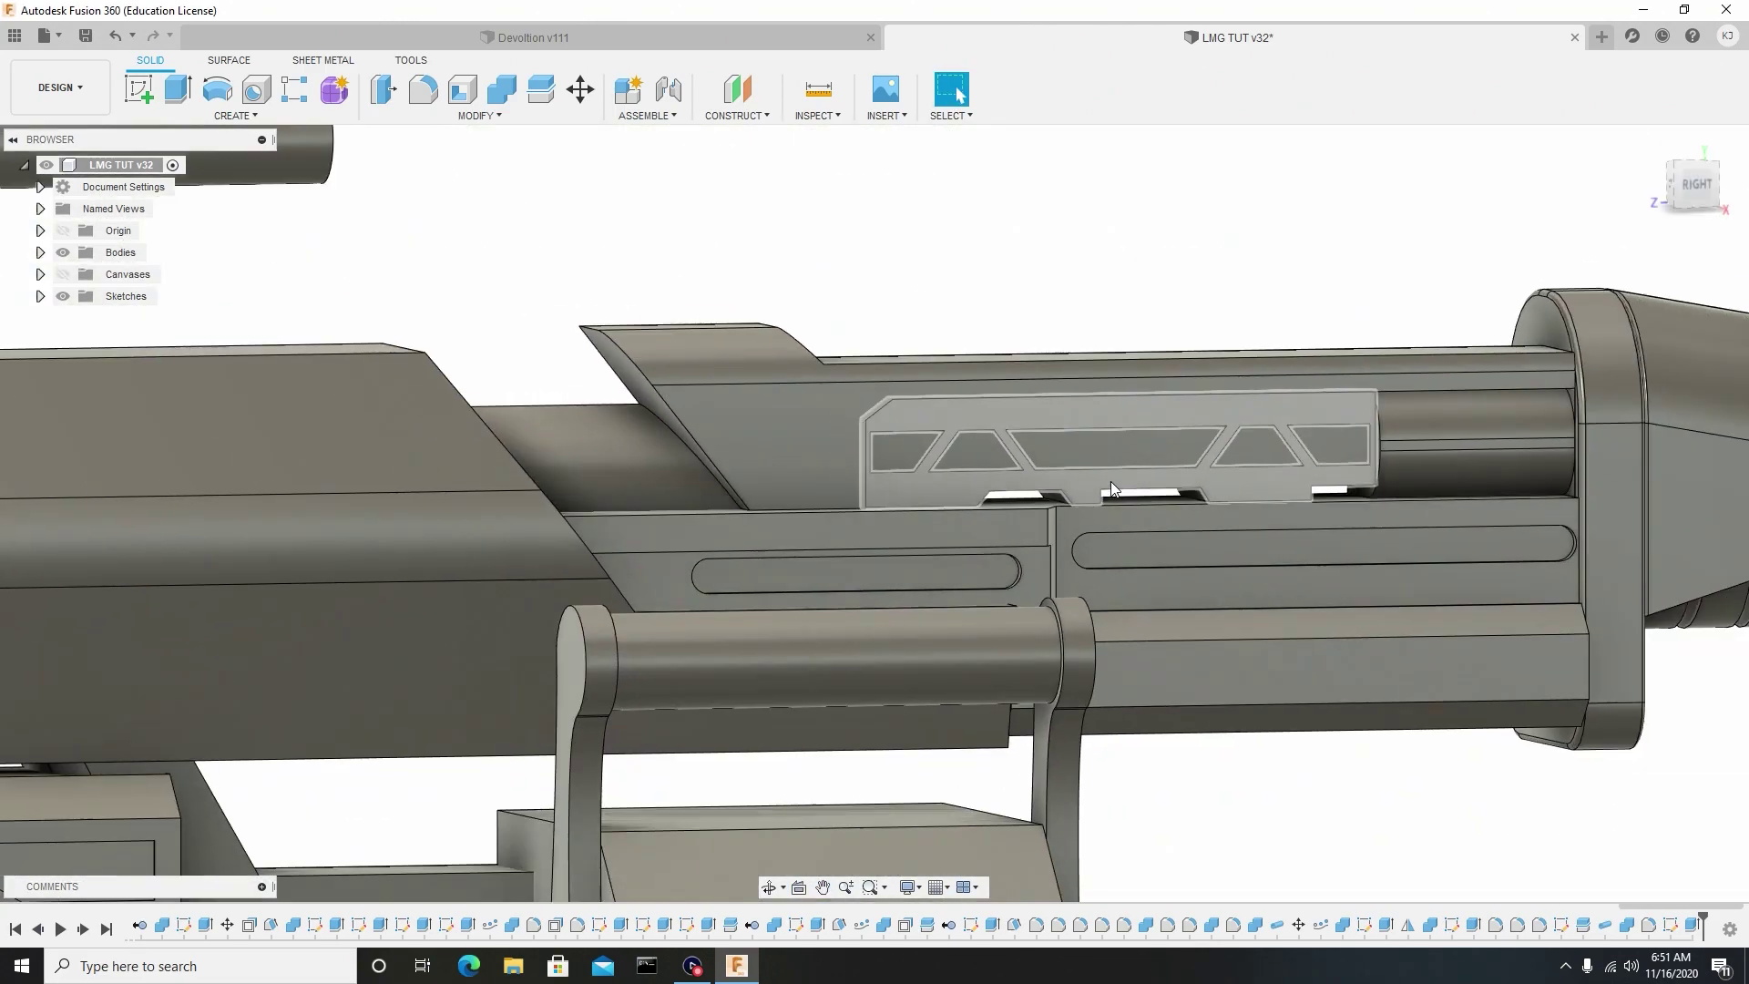
{"action": "middle_click_drag", "start_coordinate": [1331, 506], "coordinate": [1298, 434], "text": "shift"}
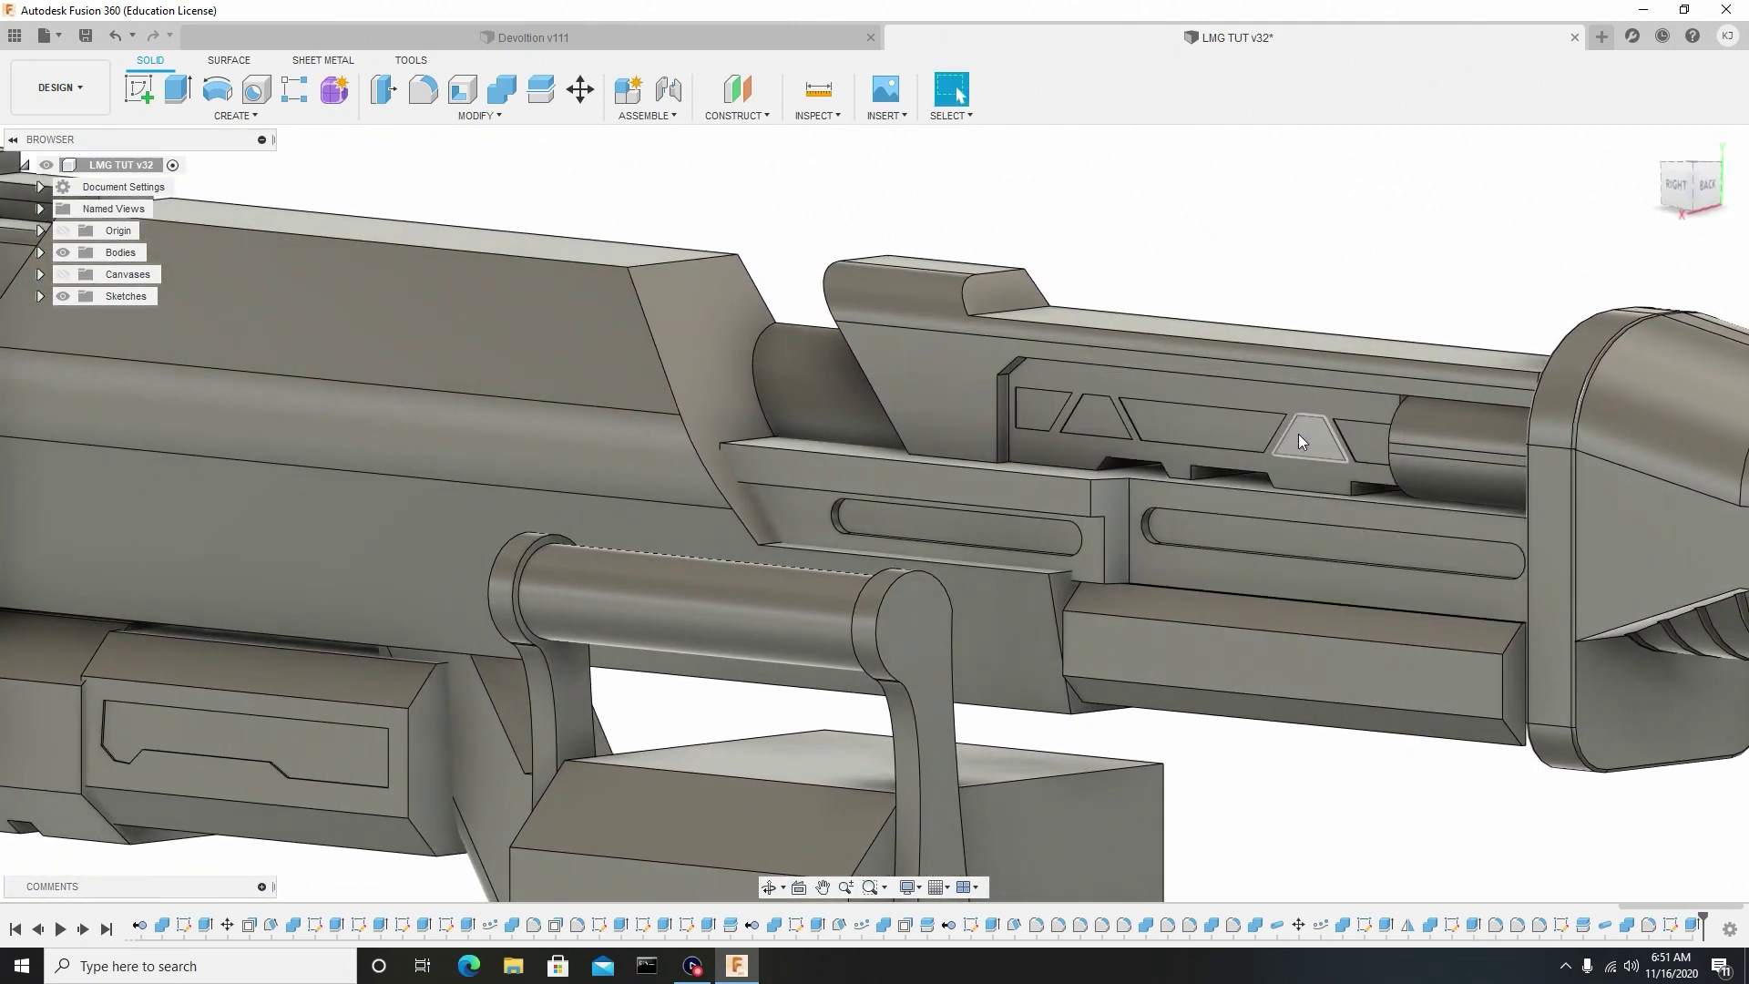
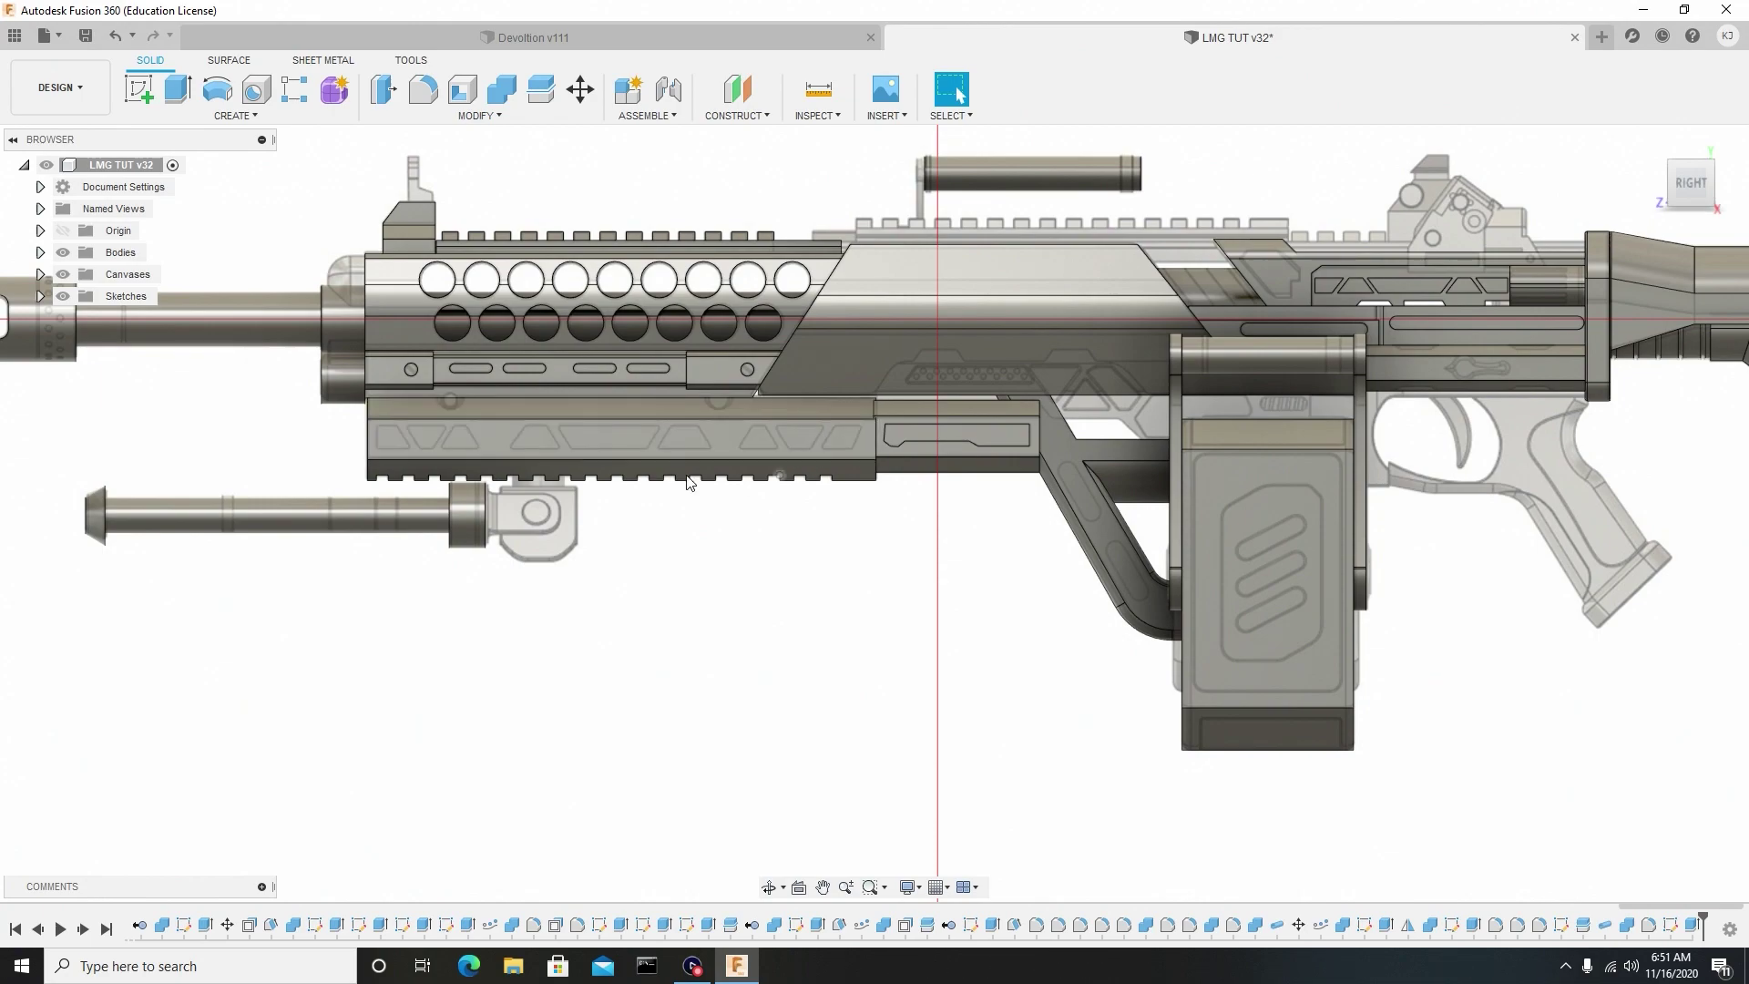
Start a sketch on the lower handguard's side face and draw a long line along the upper edge of the trapezoid pattern.
{"action": "scroll", "coordinate": [456, 440], "scroll_direction": "up", "scroll_amount": 10}
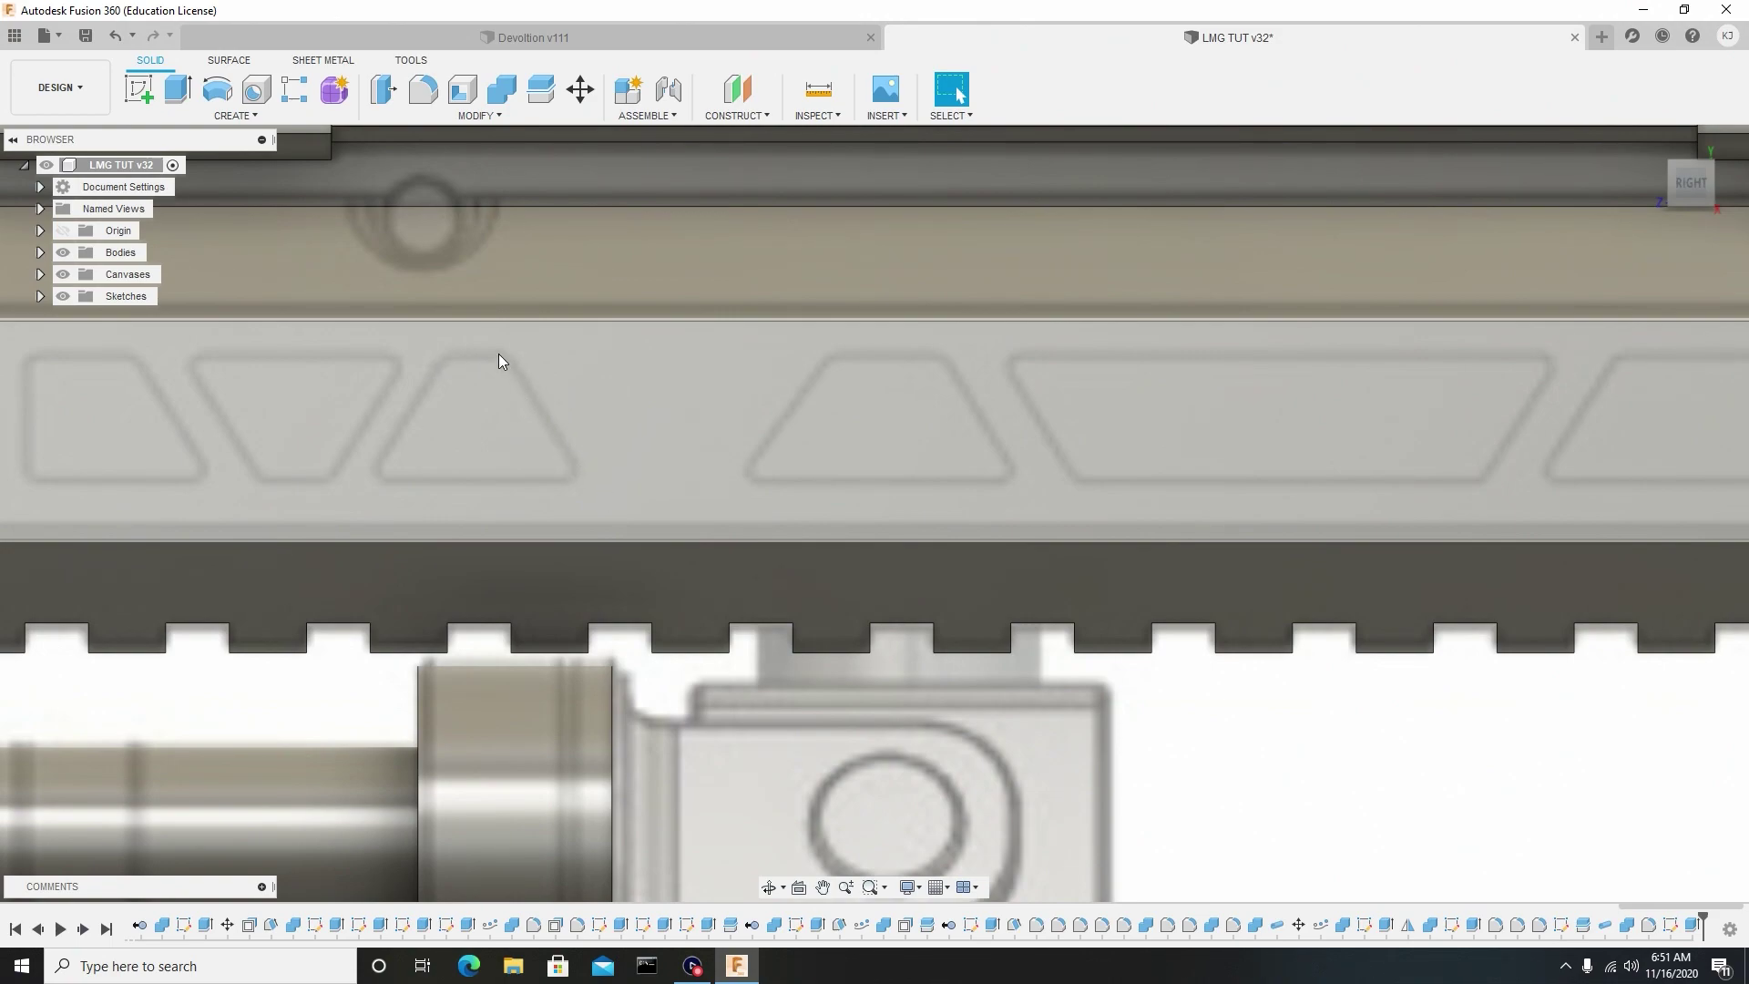
{"action": "scroll", "coordinate": [674, 474], "scroll_direction": "down", "scroll_amount": 8}
{"action": "left_click", "coordinate": [609, 457]}
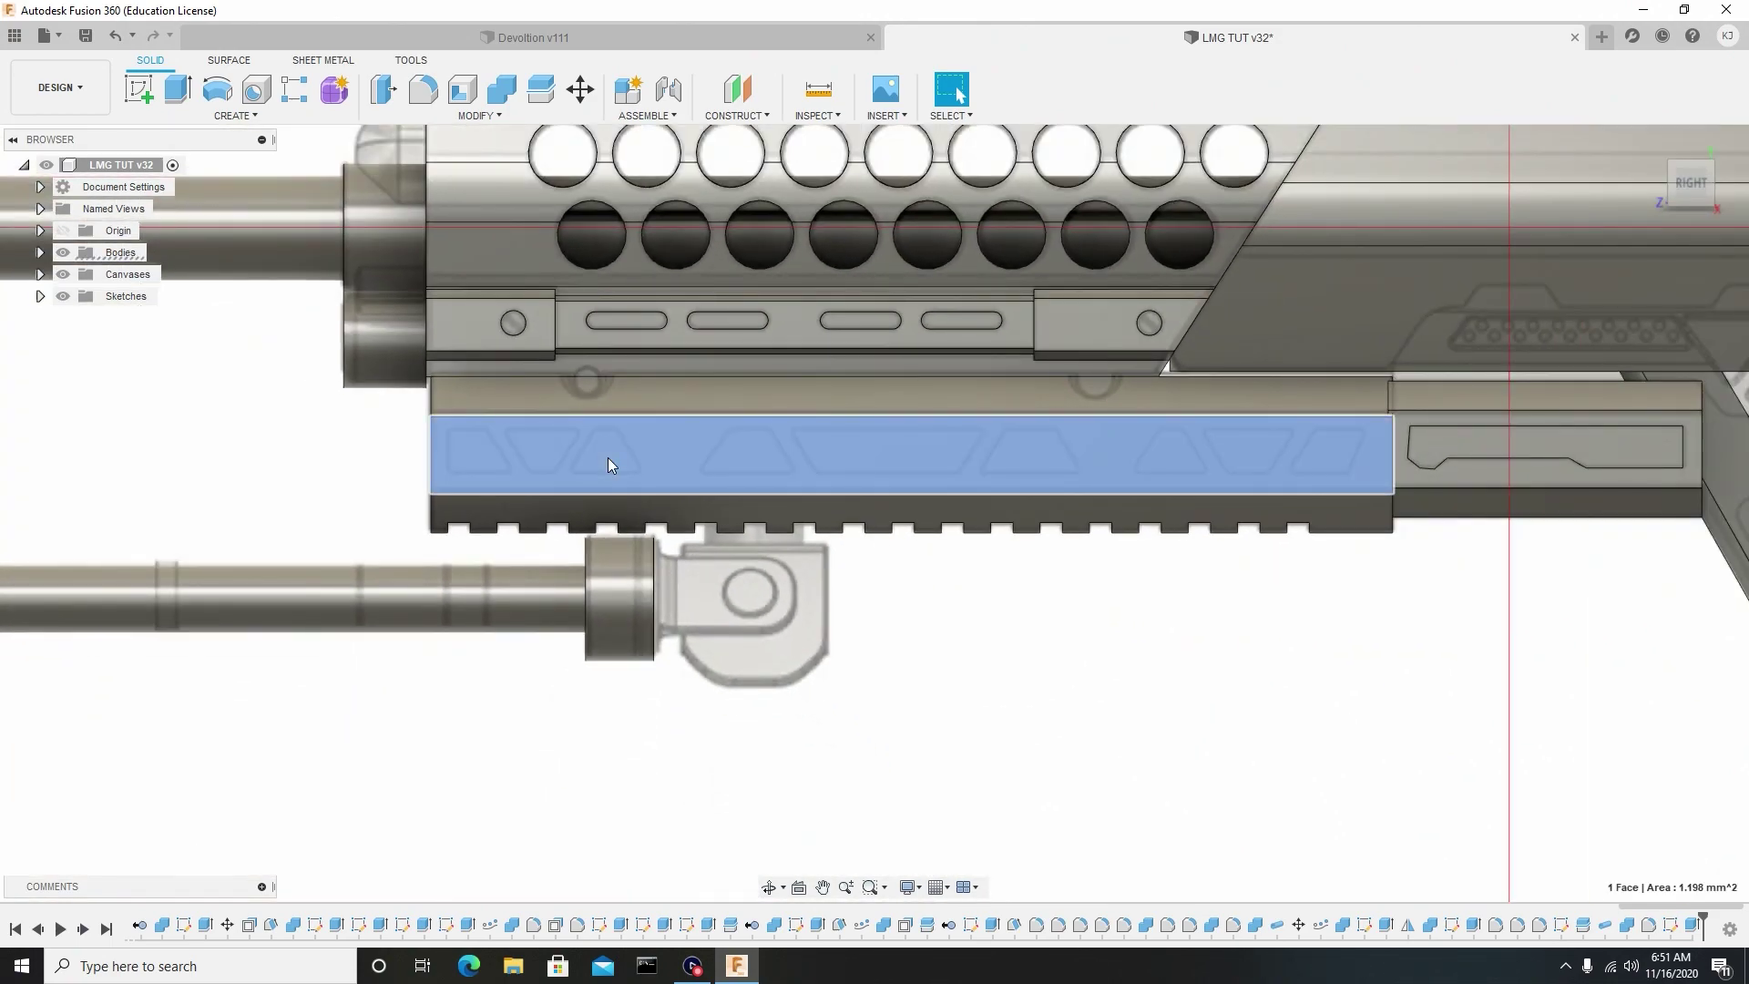
{"action": "left_click", "coordinate": [146, 92]}
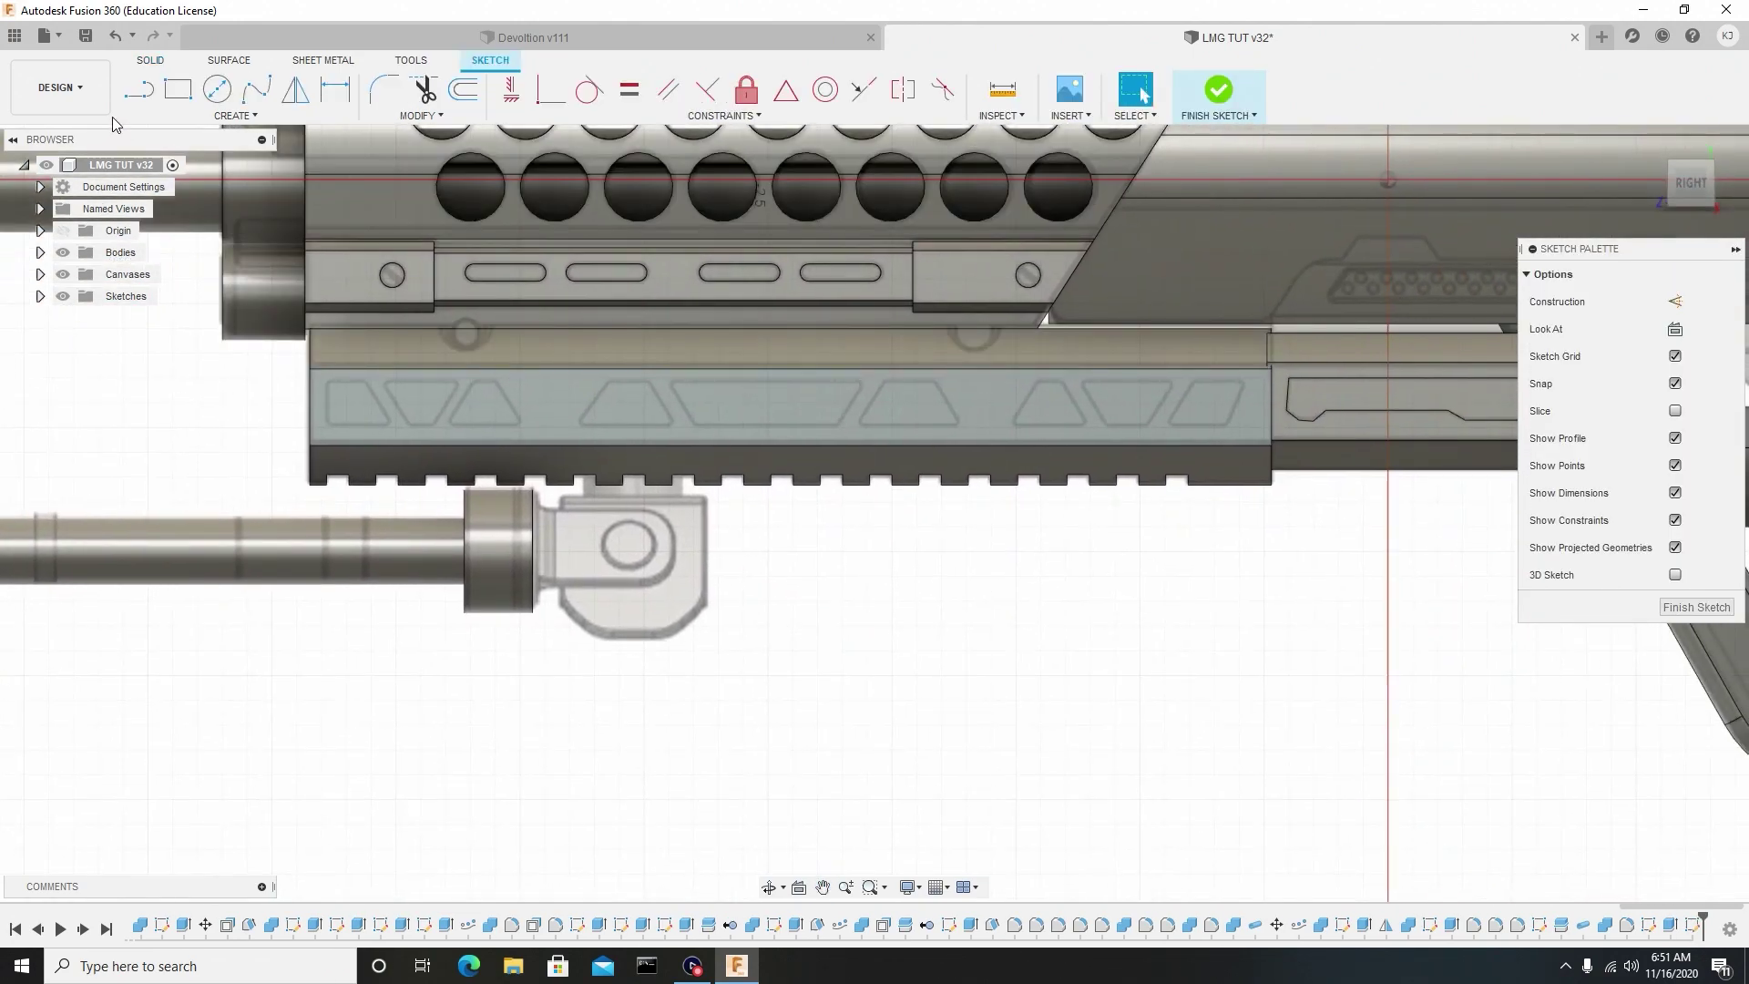
{"action": "key", "text": "r"}
{"action": "left_click", "coordinate": [150, 97]}
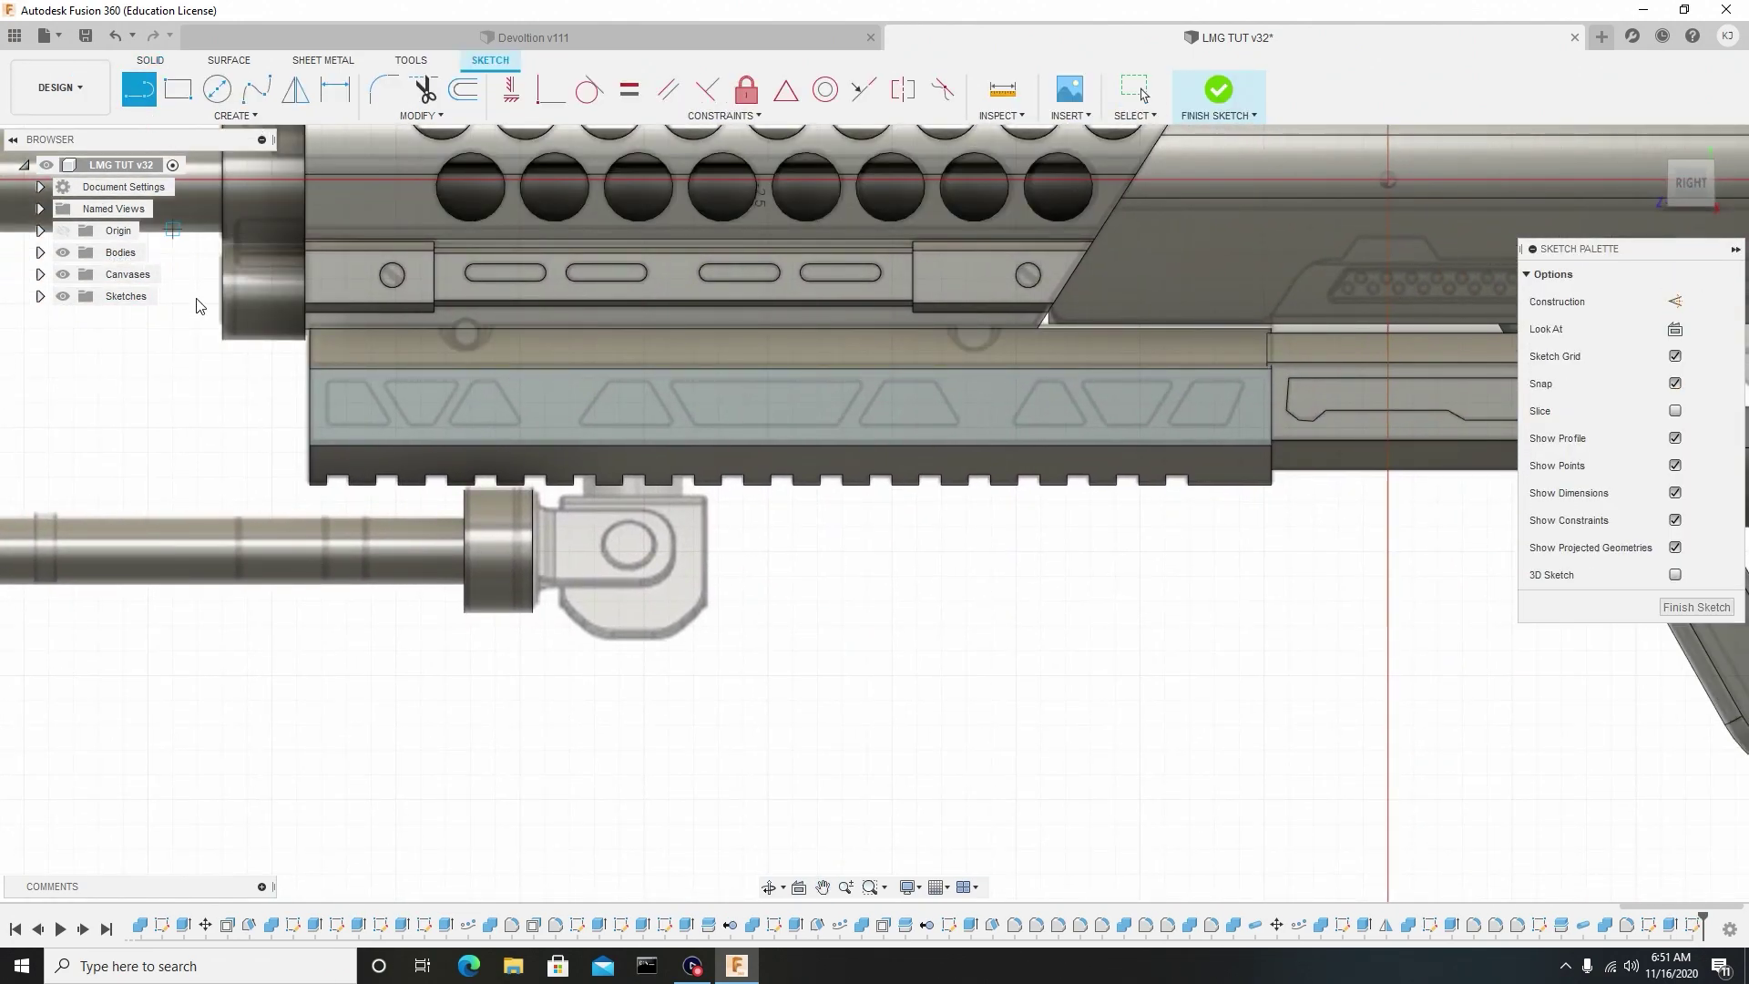
{"action": "scroll", "coordinate": [324, 406], "scroll_direction": "up", "scroll_amount": 5}
{"action": "left_click", "coordinate": [334, 342]}
{"action": "scroll", "coordinate": [544, 371], "scroll_direction": "down", "scroll_amount": 5}
{"action": "left_click", "coordinate": [1275, 367]}
{"action": "key", "text": "Escape"}
Copy the long upper line and paste it along the lower edge of the handguard's trapezoid pattern.
{"action": "scroll", "coordinate": [1077, 400], "scroll_direction": "up", "scroll_amount": 2}
{"action": "left_click", "coordinate": [826, 345]}
{"action": "key", "text": "ctrl+c"}
{"action": "key", "text": "ctrl+v"}
{"action": "scroll", "coordinate": [182, 370], "scroll_direction": "down", "scroll_amount": 2}
{"action": "scroll", "coordinate": [1020, 374], "scroll_direction": "up", "scroll_amount": 4}
Draw the opposite-leaning diagonal lines between the two long lines, tracing the trapezoids at the pattern's rear end.
{"action": "key", "text": "l"}
{"action": "left_click", "coordinate": [895, 324]}
{"action": "left_click", "coordinate": [833, 422]}
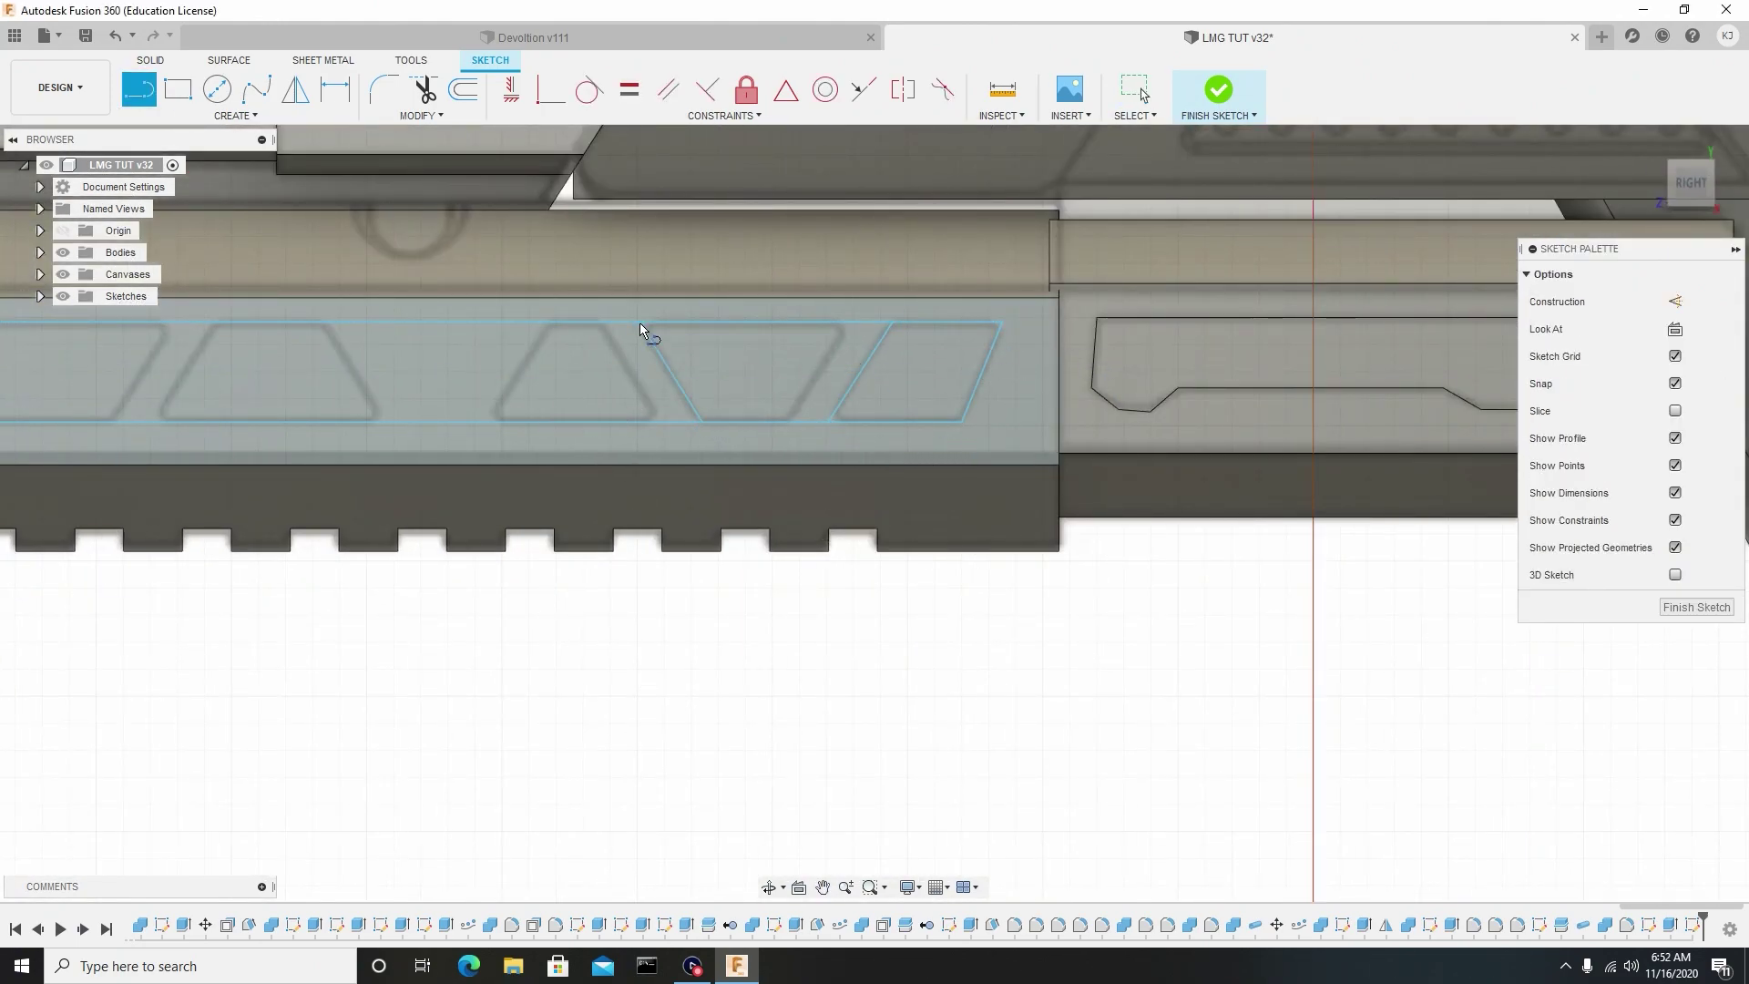
{"action": "left_click", "coordinate": [643, 324]}
{"action": "key", "text": "Escape"}
{"action": "scroll", "coordinate": [782, 383], "scroll_direction": "down", "scroll_amount": 2}
Paste copies of the rearward-sloping diagonal forward along the handguard, matching each trapezoid side with that slant on the canvas.
{"action": "key", "text": "ctrl+v"}
{"action": "left_click_drag", "start_coordinate": [496, 377], "coordinate": [146, 379]}
{"action": "middle_click_drag", "start_coordinate": [145, 383], "coordinate": [595, 397]}
{"action": "right_click", "coordinate": [526, 392]}
{"action": "left_click", "coordinate": [588, 392]}
{"action": "middle_click_drag", "start_coordinate": [301, 401], "coordinate": [515, 430]}
{"action": "right_click", "coordinate": [446, 439]}
{"action": "left_click", "coordinate": [519, 439]}
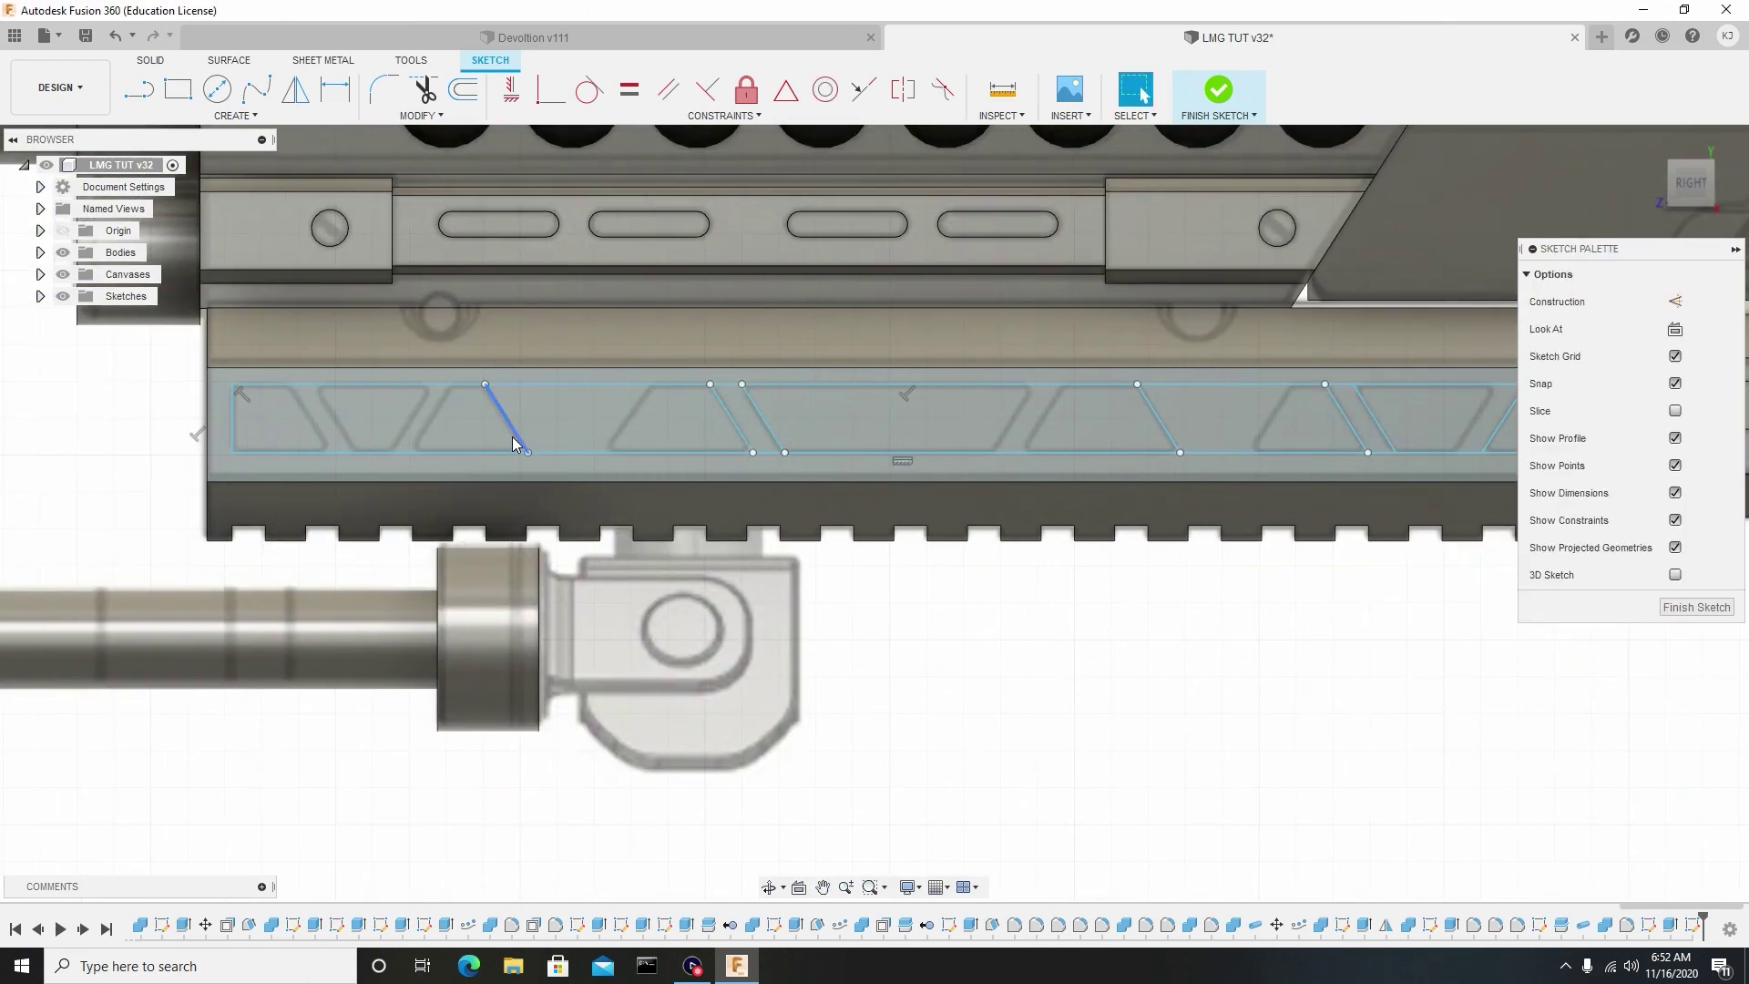
{"action": "key", "text": "ctrl+v"}
Copy the opposite-leaning diagonal and move the copies forward onto the matching sides of the middle trapezoids.
{"action": "scroll", "coordinate": [469, 437], "scroll_direction": "down", "scroll_amount": 1}
{"action": "middle_click_drag", "start_coordinate": [1327, 431], "coordinate": [1043, 425]}
{"action": "left_click", "coordinate": [1018, 419]}
{"action": "key", "text": "ctrl+c"}
{"action": "key", "text": "ctrl+v"}
{"action": "left_click_drag", "start_coordinate": [1071, 411], "coordinate": [717, 412]}
{"action": "key", "text": "Return"}
Copy the opposite-leaning diagonal once more and move it onto the matching side at the pattern's front end.
{"action": "middle_click_drag", "start_coordinate": [329, 434], "coordinate": [557, 486]}
{"action": "left_click", "coordinate": [543, 463]}
{"action": "key", "text": "ctrl+c"}
{"action": "key", "text": "ctrl+v"}
{"action": "left_click_drag", "start_coordinate": [586, 465], "coordinate": [409, 465]}
{"action": "key", "text": "Return"}
{"action": "scroll", "coordinate": [1002, 510], "scroll_direction": "down", "scroll_amount": 1}
{"action": "middle_click_drag", "start_coordinate": [1002, 510], "coordinate": [905, 496]}
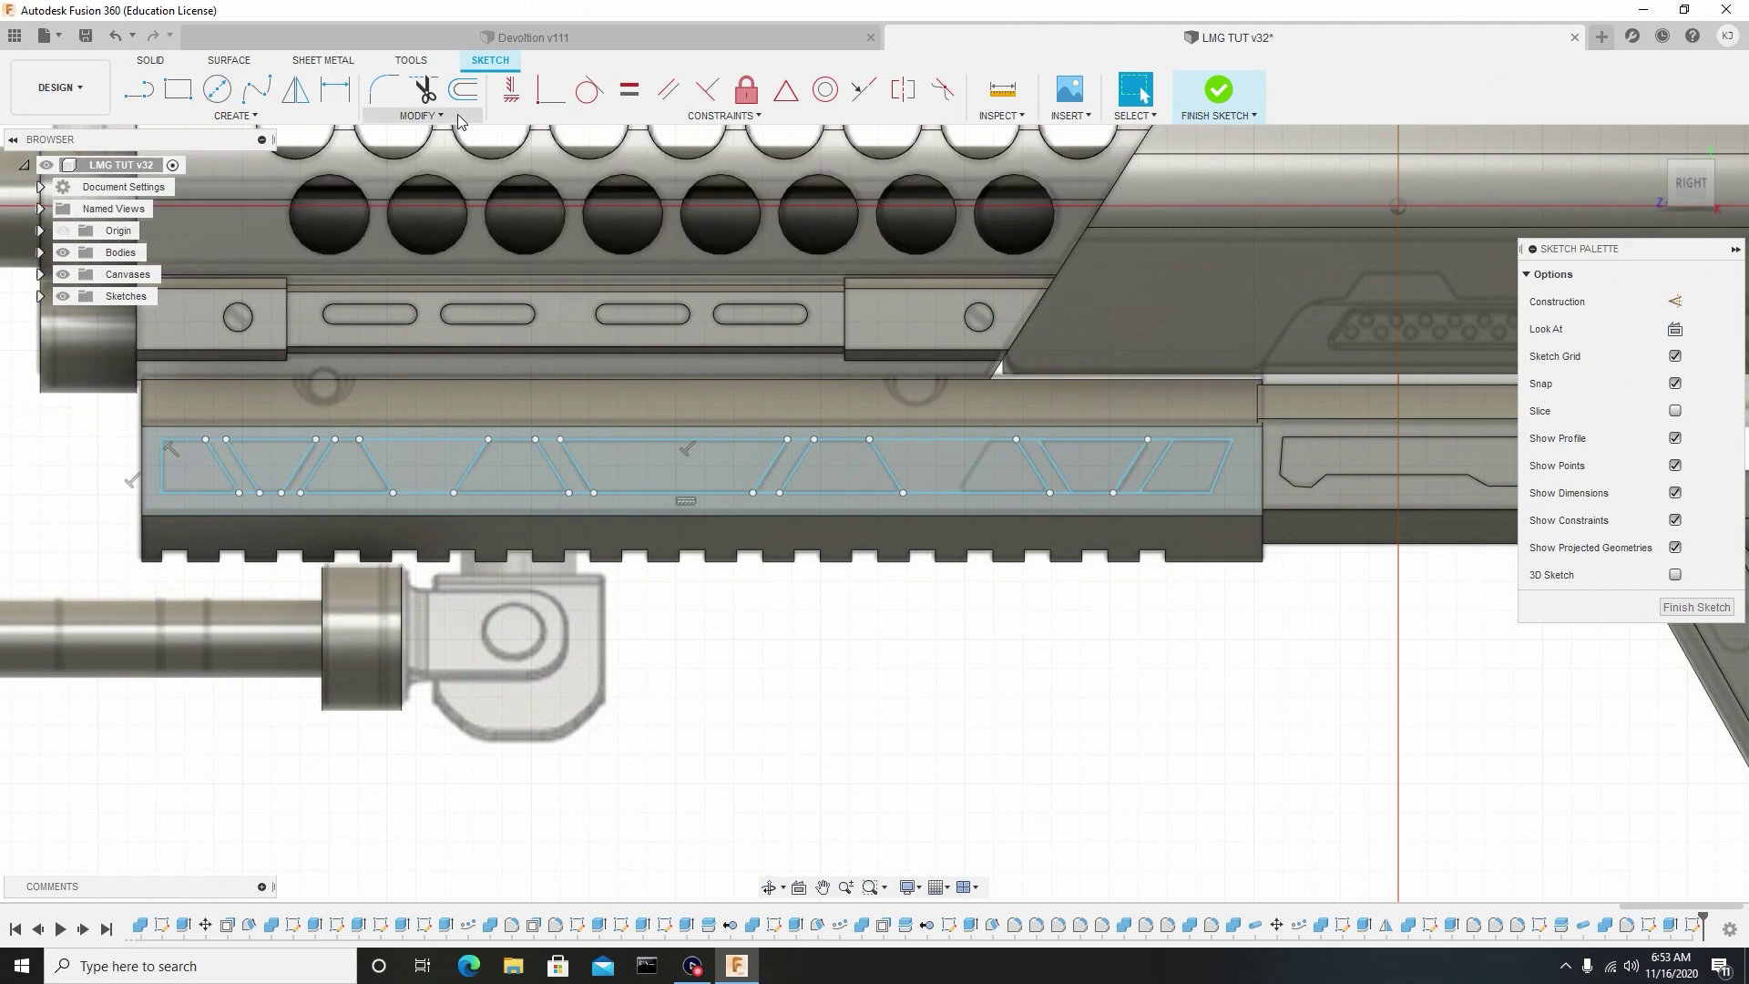
Trim the upper and lower line segments in the gaps between the handguard's trapezoids.
{"action": "left_click", "coordinate": [424, 94]}
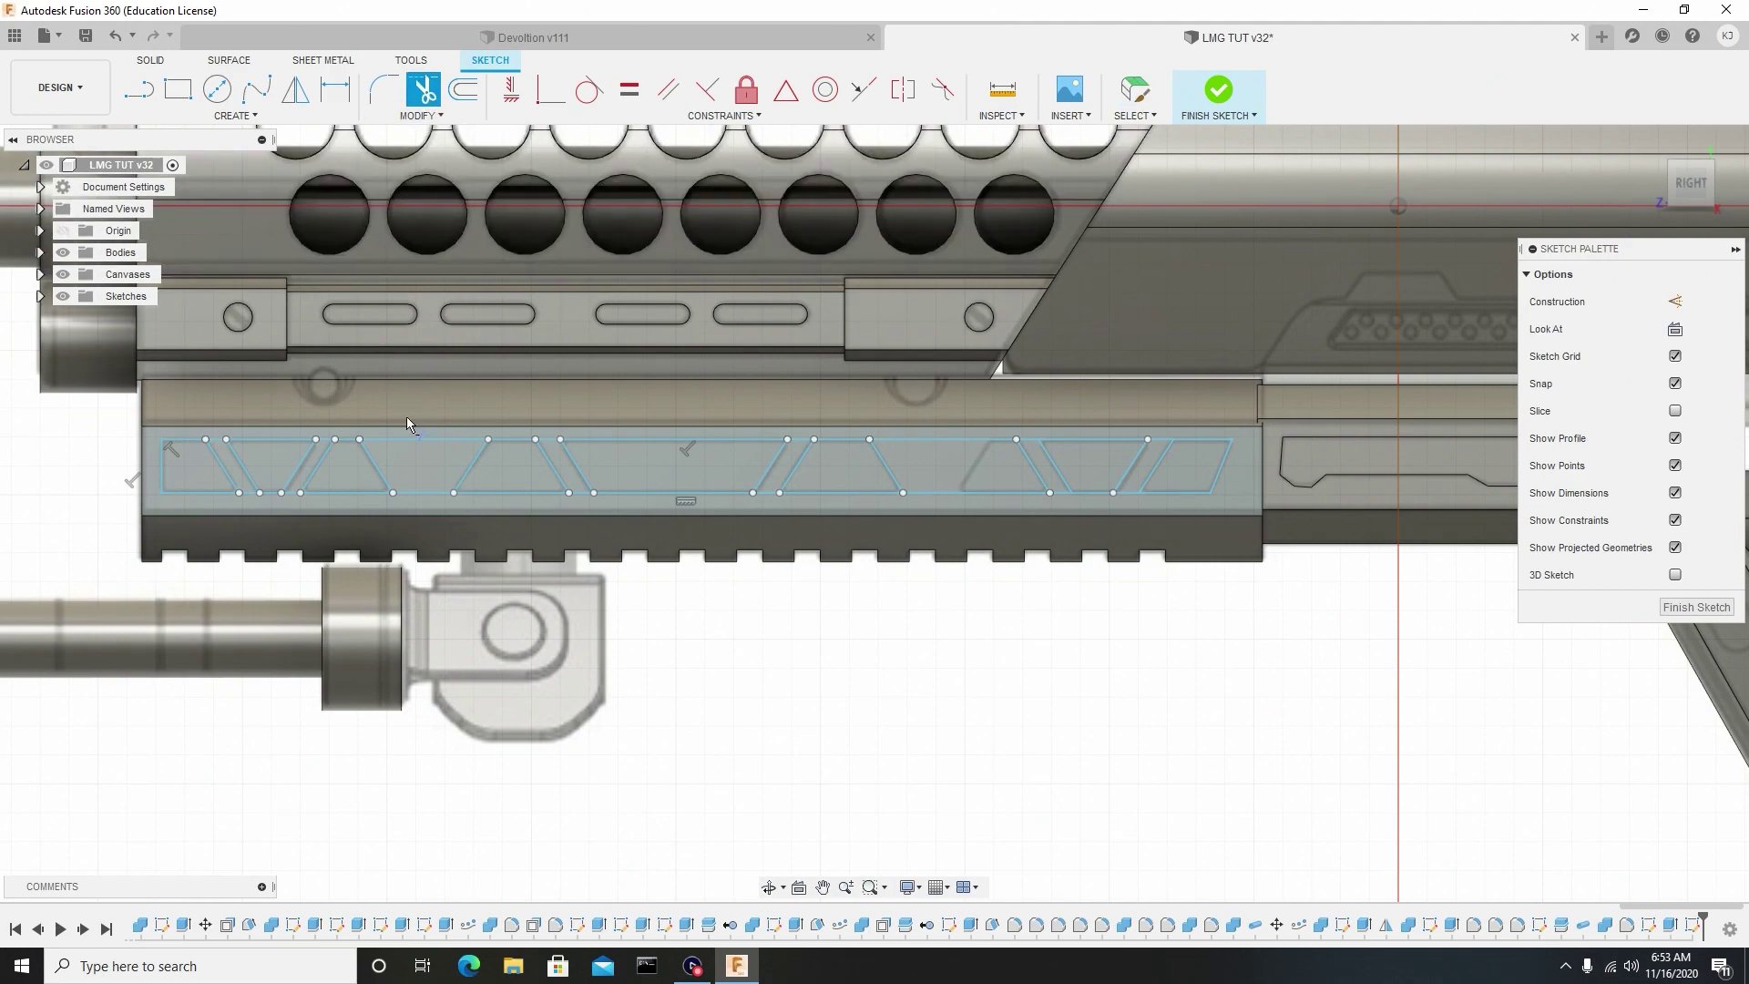
{"action": "left_click", "coordinate": [412, 439]}
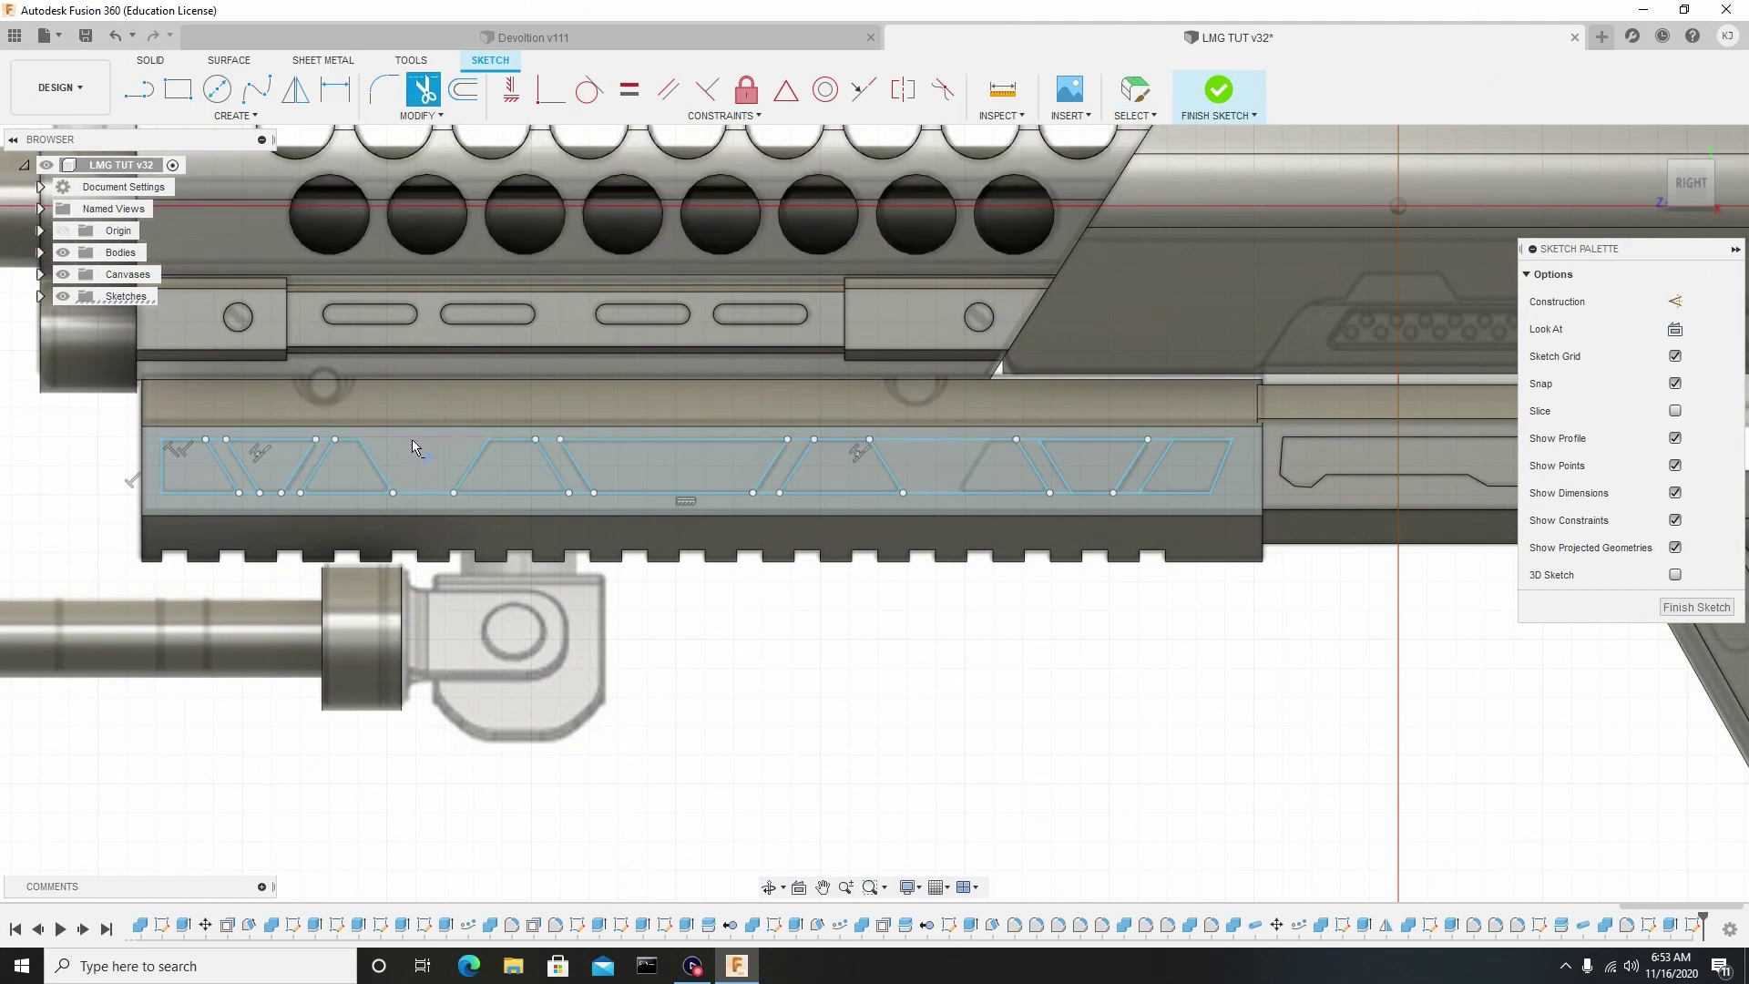
{"action": "left_click", "coordinate": [212, 441]}
{"action": "scroll", "coordinate": [444, 492], "scroll_direction": "up", "scroll_amount": 4}
{"action": "left_click", "coordinate": [471, 415]}
{"action": "left_click", "coordinate": [853, 415]}
{"action": "left_click", "coordinate": [802, 497]}
{"action": "left_click", "coordinate": [1199, 414]}
{"action": "left_click", "coordinate": [1249, 496]}
{"action": "middle_click_drag", "start_coordinate": [1277, 492], "coordinate": [1088, 493]}
{"action": "left_click", "coordinate": [1161, 498]}
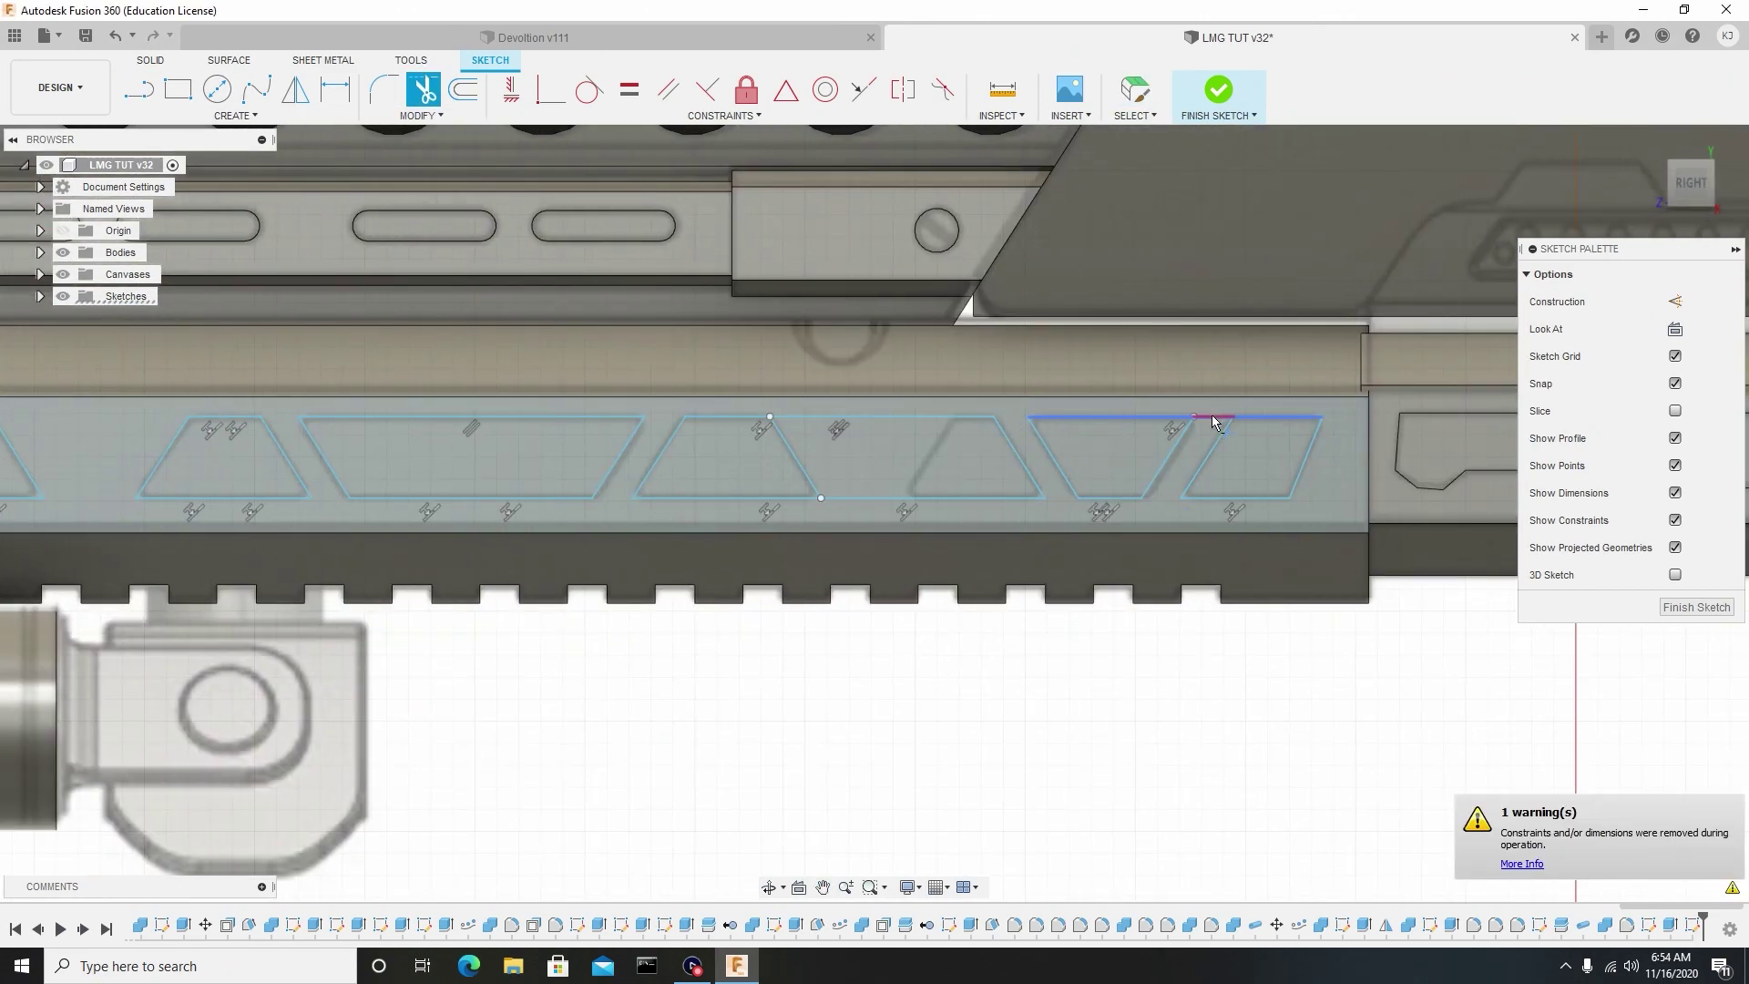
{"action": "left_click", "coordinate": [1211, 416]}
Copy the long middle trapezoid's rear diagonal and move the copy back to the missing front side of the small rear trapezoid.
{"action": "key", "text": "l"}
{"action": "key", "text": "Escape"}
{"action": "left_click", "coordinate": [618, 457]}
{"action": "key", "text": "ctrl+c"}
{"action": "key", "text": "ctrl+v"}
{"action": "left_click_drag", "start_coordinate": [720, 460], "coordinate": [1032, 460]}
{"action": "key", "text": "Return"}
Trim the upper and lower line segments in the wide gap in front of the small rear trapezoid.
{"action": "key", "text": "t"}
{"action": "left_click", "coordinate": [856, 416]}
{"action": "left_click", "coordinate": [849, 498]}
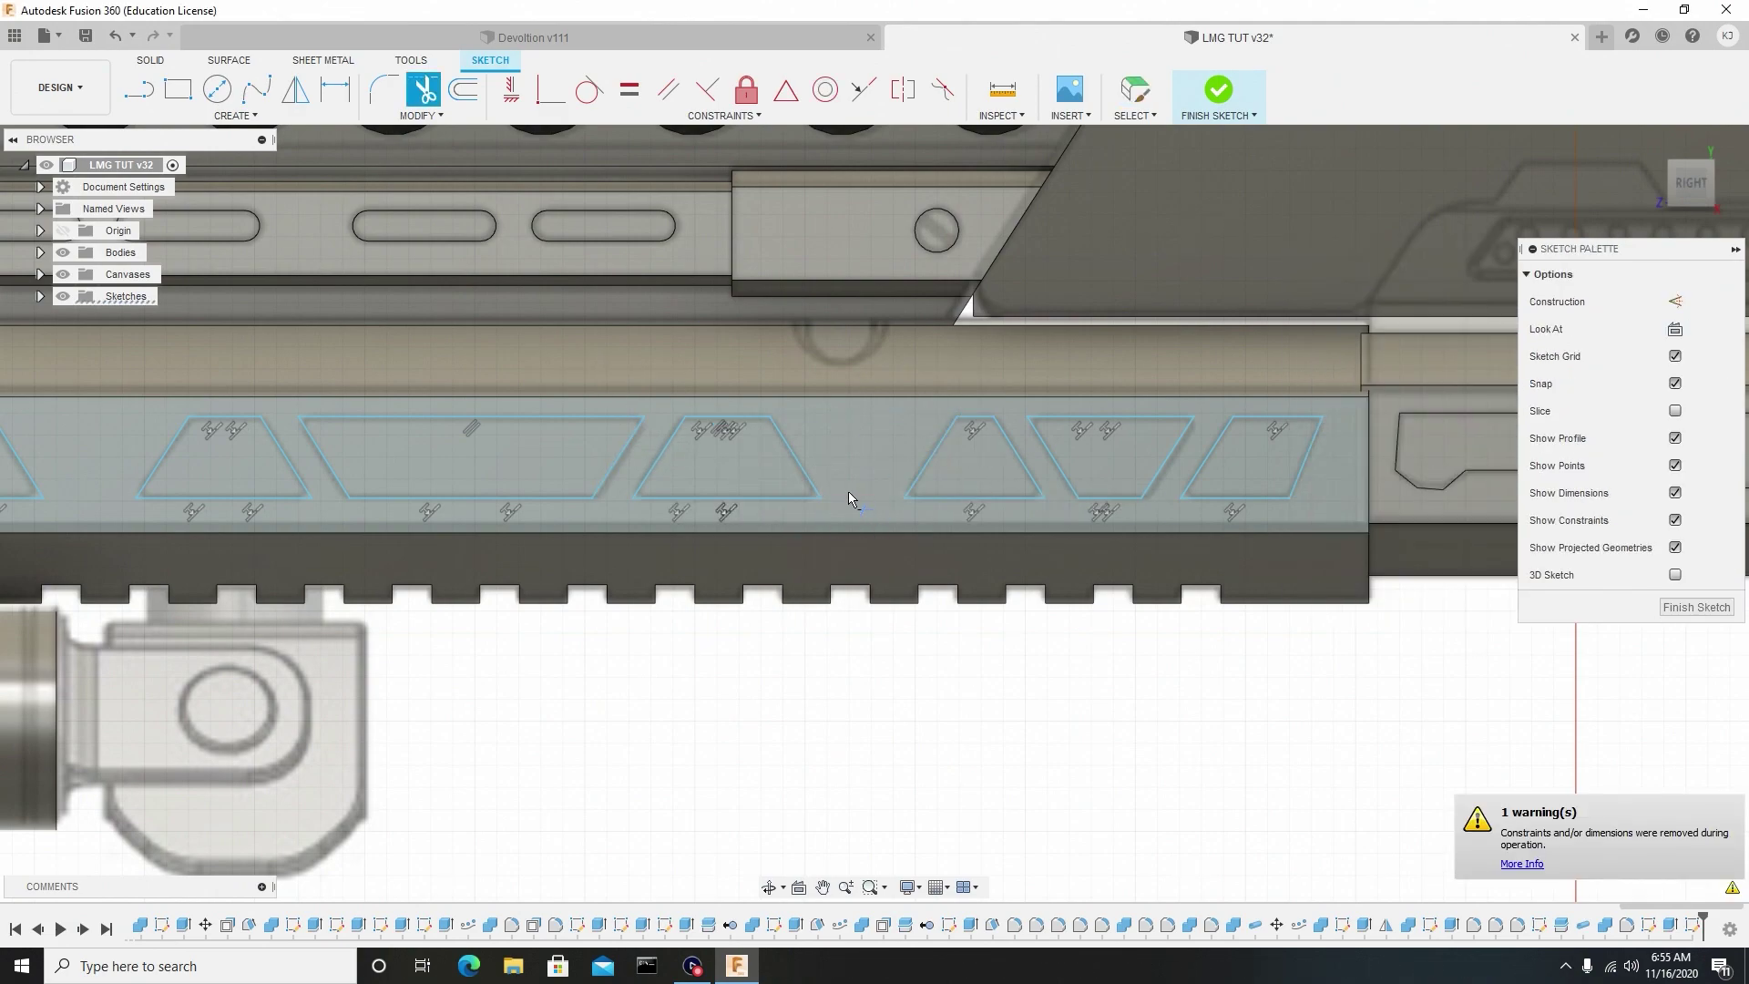
{"action": "right_click", "coordinate": [840, 437]}
{"action": "left_click", "coordinate": [883, 435]}
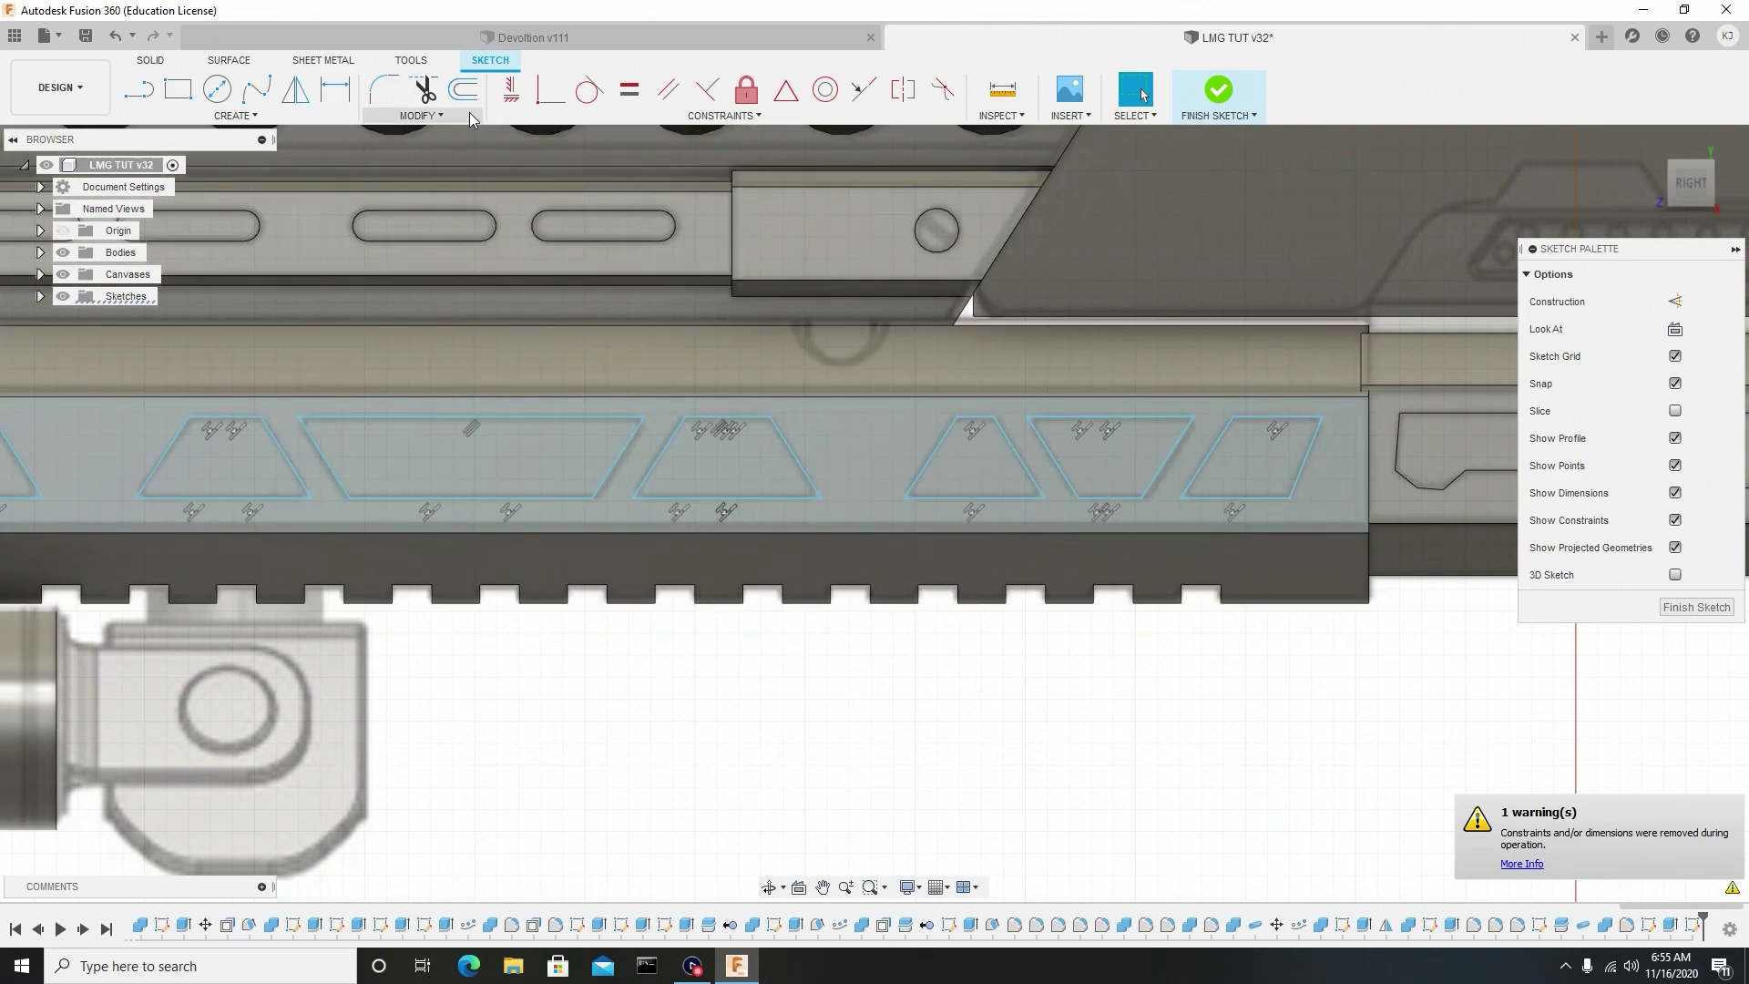
Fillet the corners of all trapezoid profiles in the handguard sketch with a 0.004 mm radius.
{"action": "left_click", "coordinate": [387, 93]}
{"action": "scroll", "coordinate": [1223, 432], "scroll_direction": "up", "scroll_amount": 1}
{"action": "middle_click_drag", "start_coordinate": [1216, 433], "coordinate": [1114, 431]}
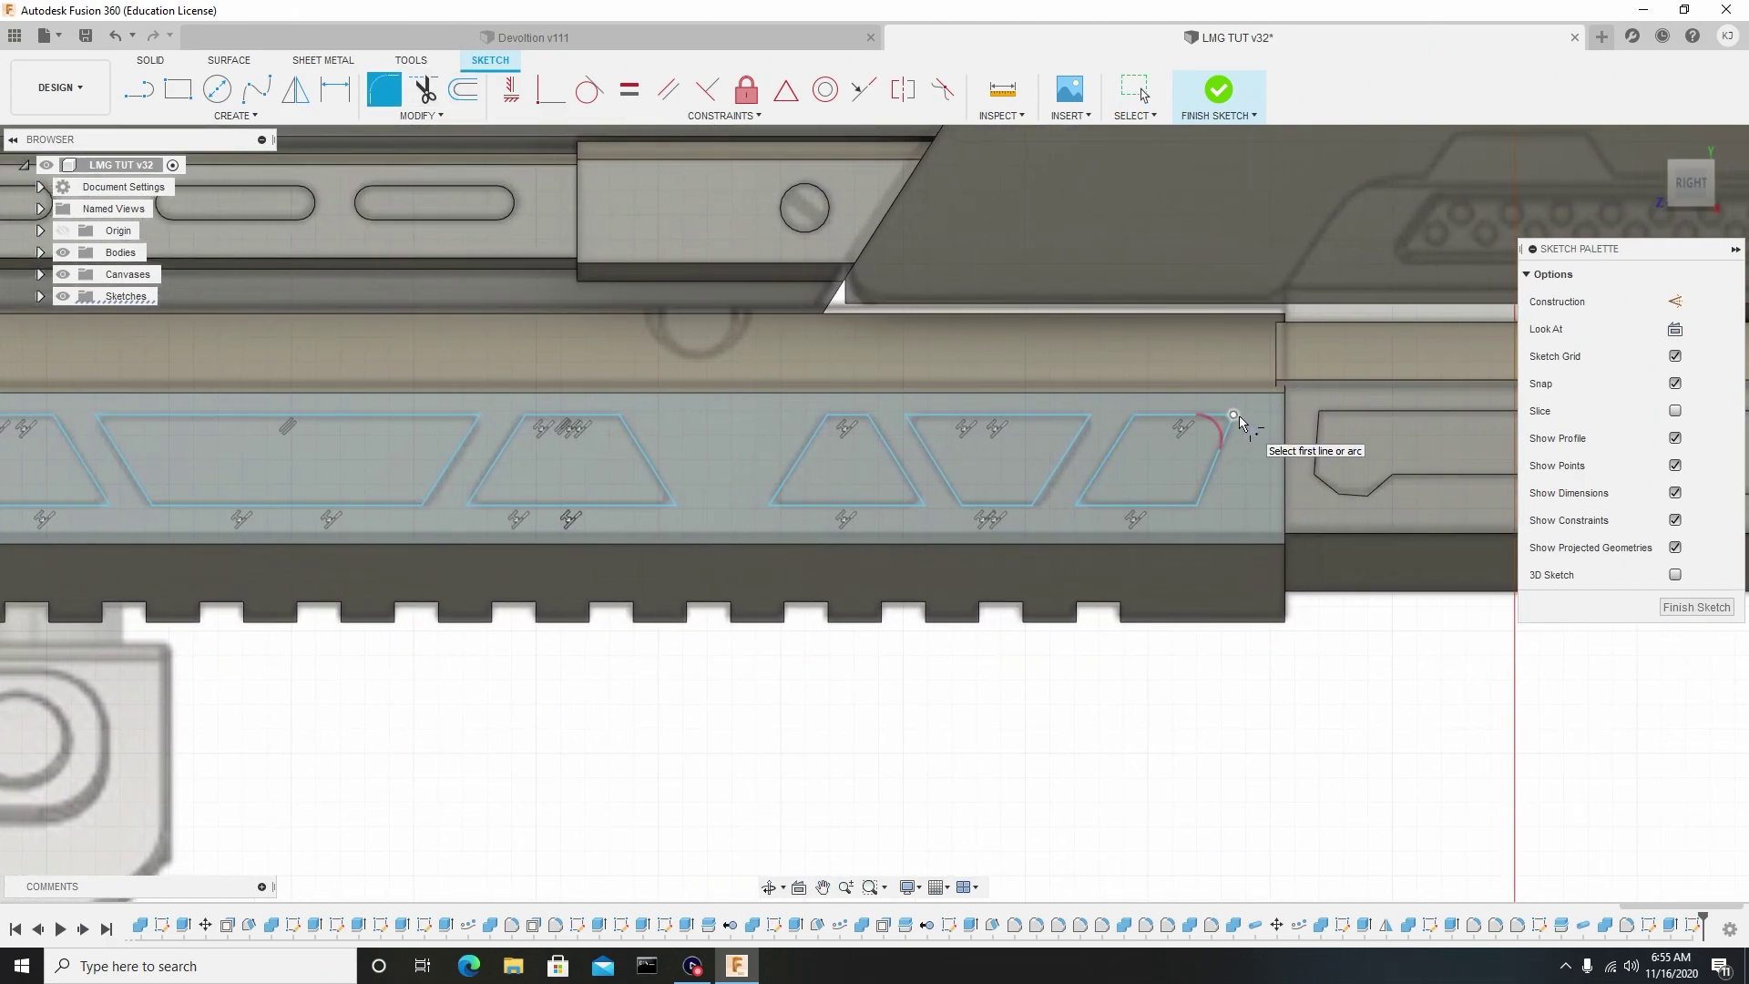
{"action": "left_click", "coordinate": [1235, 415]}
{"action": "left_click", "coordinate": [1196, 504]}
{"action": "left_click", "coordinate": [1133, 416]}
{"action": "left_click", "coordinate": [1076, 503]}
{"action": "left_click", "coordinate": [1033, 503]}
{"action": "left_click", "coordinate": [964, 505]}
{"action": "left_click", "coordinate": [906, 415]}
{"action": "left_click", "coordinate": [1088, 416]}
{"action": "left_click", "coordinate": [923, 504]}
{"action": "left_click", "coordinate": [868, 415]}
{"action": "left_click", "coordinate": [826, 415]}
{"action": "left_click", "coordinate": [770, 505]}
{"action": "left_click", "coordinate": [675, 505]}
{"action": "left_click", "coordinate": [620, 415]}
{"action": "left_click", "coordinate": [524, 415]}
{"action": "left_click", "coordinate": [468, 505]}
{"action": "left_click", "coordinate": [153, 506]}
{"action": "left_click", "coordinate": [96, 415]}
{"action": "middle_click_drag", "start_coordinate": [93, 428], "coordinate": [634, 444]}
{"action": "left_click", "coordinate": [651, 521]}
{"action": "left_click", "coordinate": [596, 431]}
{"action": "left_click", "coordinate": [514, 431]}
{"action": "left_click", "coordinate": [459, 522]}
{"action": "left_click", "coordinate": [351, 522]}
{"action": "left_click", "coordinate": [200, 521]}
{"action": "left_click", "coordinate": [221, 431]}
{"action": "left_click", "coordinate": [165, 522]}
{"action": "left_click", "coordinate": [126, 522]}
{"action": "left_click", "coordinate": [73, 431]}
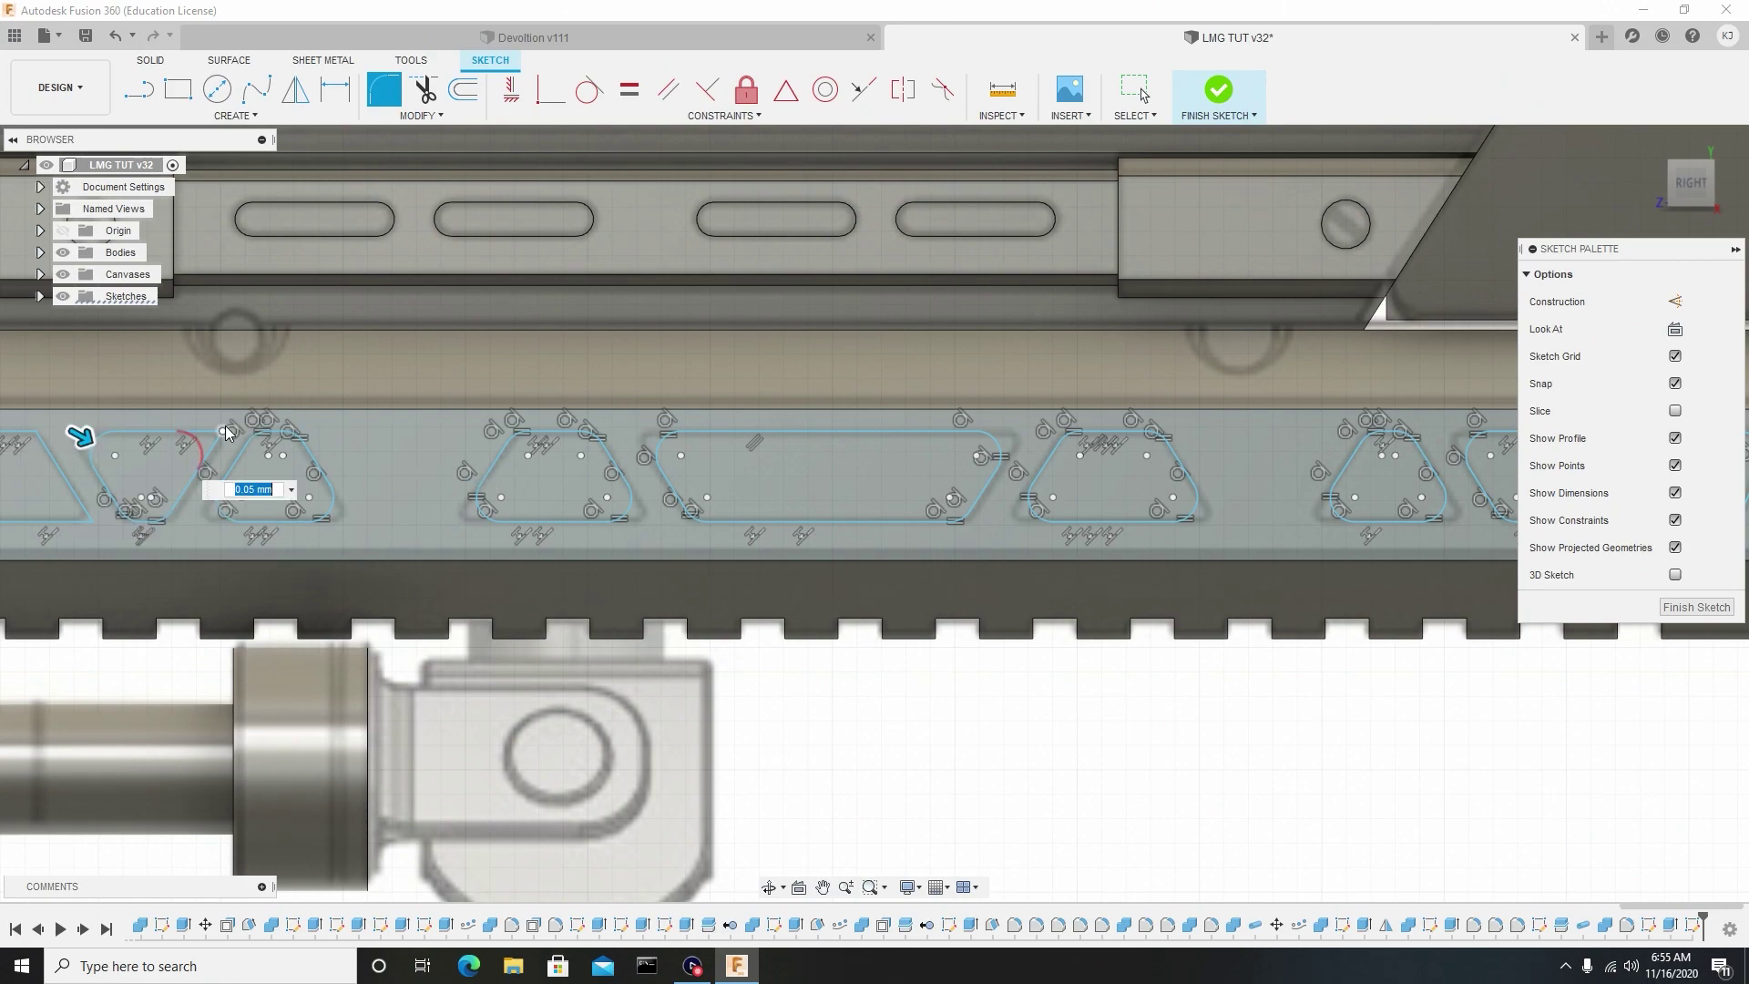
{"action": "middle_click_drag", "start_coordinate": [76, 436], "coordinate": [523, 417]}
{"action": "left_click", "coordinate": [537, 504]}
{"action": "left_click", "coordinate": [484, 413]}
{"action": "left_click_drag", "start_coordinate": [390, 518], "coordinate": [394, 517]}
{"action": "key", "text": "Return"}
Extrude the nine trapezoid profiles by -0.007 mm as a cut into the lower handguard.
{"action": "right_click_drag", "start_coordinate": [512, 437], "coordinate": [513, 436]}
{"action": "scroll", "coordinate": [512, 430], "scroll_direction": "down", "scroll_amount": 3}
{"action": "scroll", "coordinate": [653, 408], "scroll_direction": "down", "scroll_amount": 2}
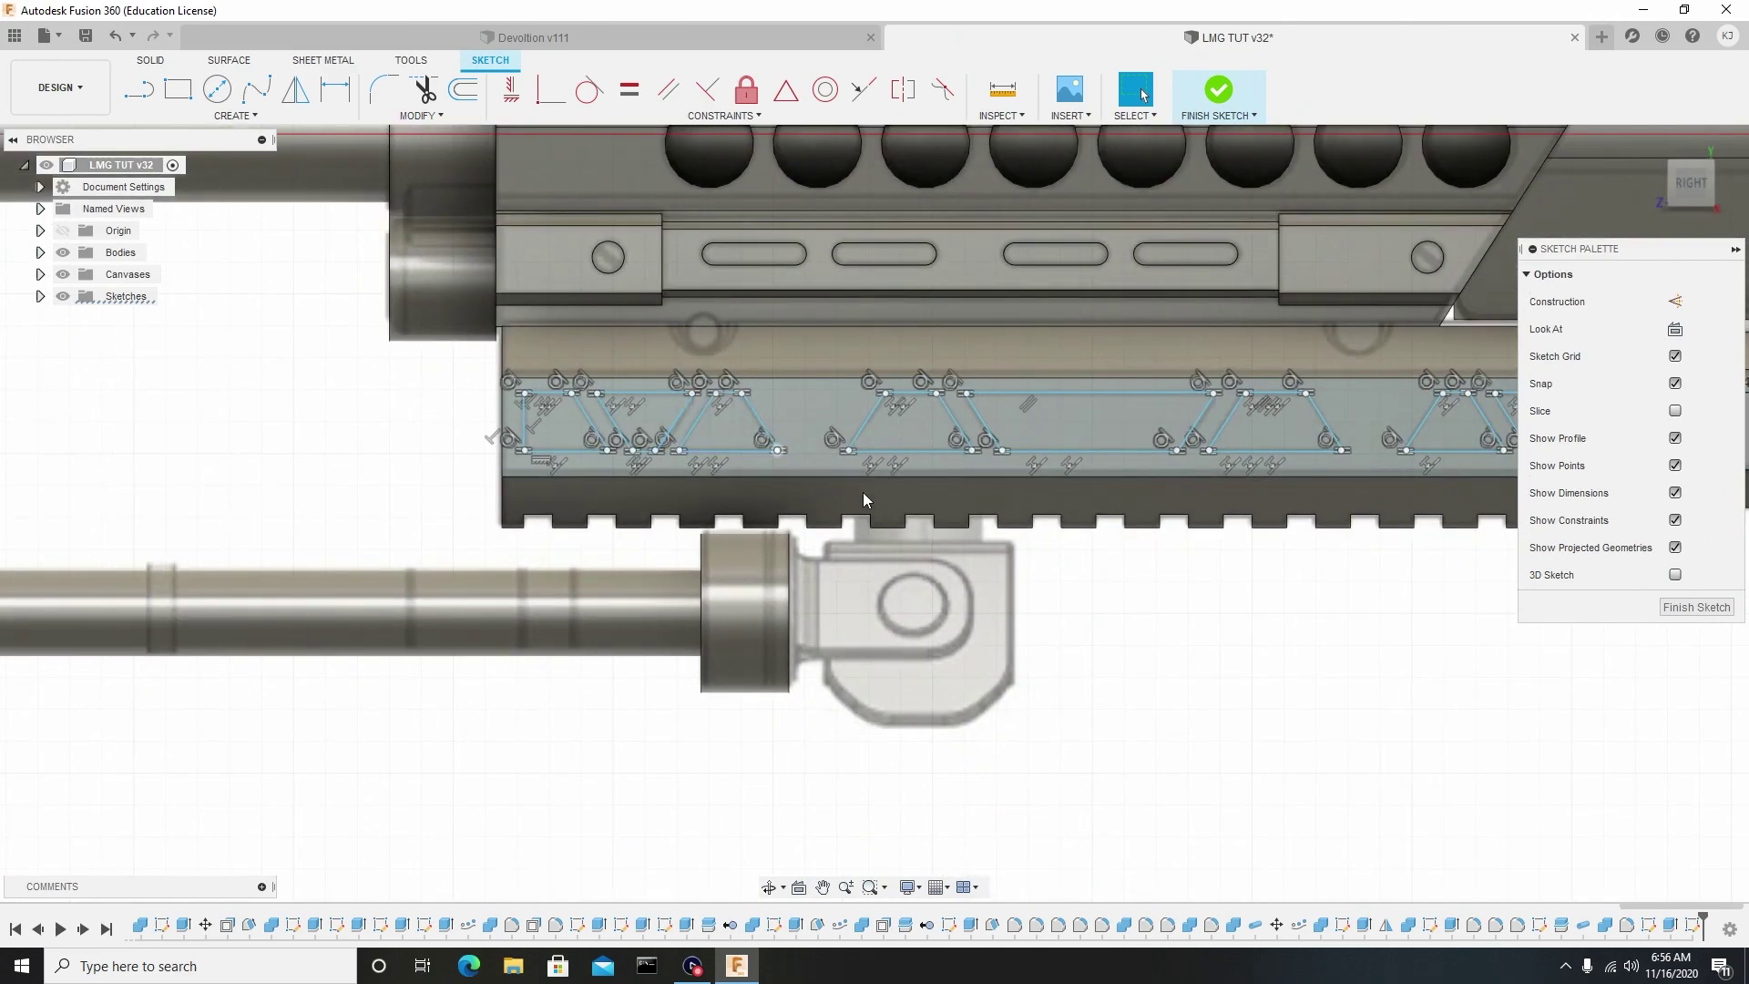
{"action": "left_click", "coordinate": [568, 425]}
{"action": "left_click", "coordinate": [649, 414], "text": "shift"}
{"action": "left_click", "coordinate": [716, 417], "text": "shift"}
{"action": "left_click", "coordinate": [899, 418], "text": "shift"}
{"action": "left_click", "coordinate": [1067, 417], "text": "shift"}
{"action": "left_click", "coordinate": [1277, 422], "text": "shift"}
{"action": "left_click", "coordinate": [1461, 428], "text": "shift"}
{"action": "middle_click_drag", "start_coordinate": [1461, 428], "coordinate": [635, 453]}
{"action": "left_click", "coordinate": [775, 440], "text": "shift"}
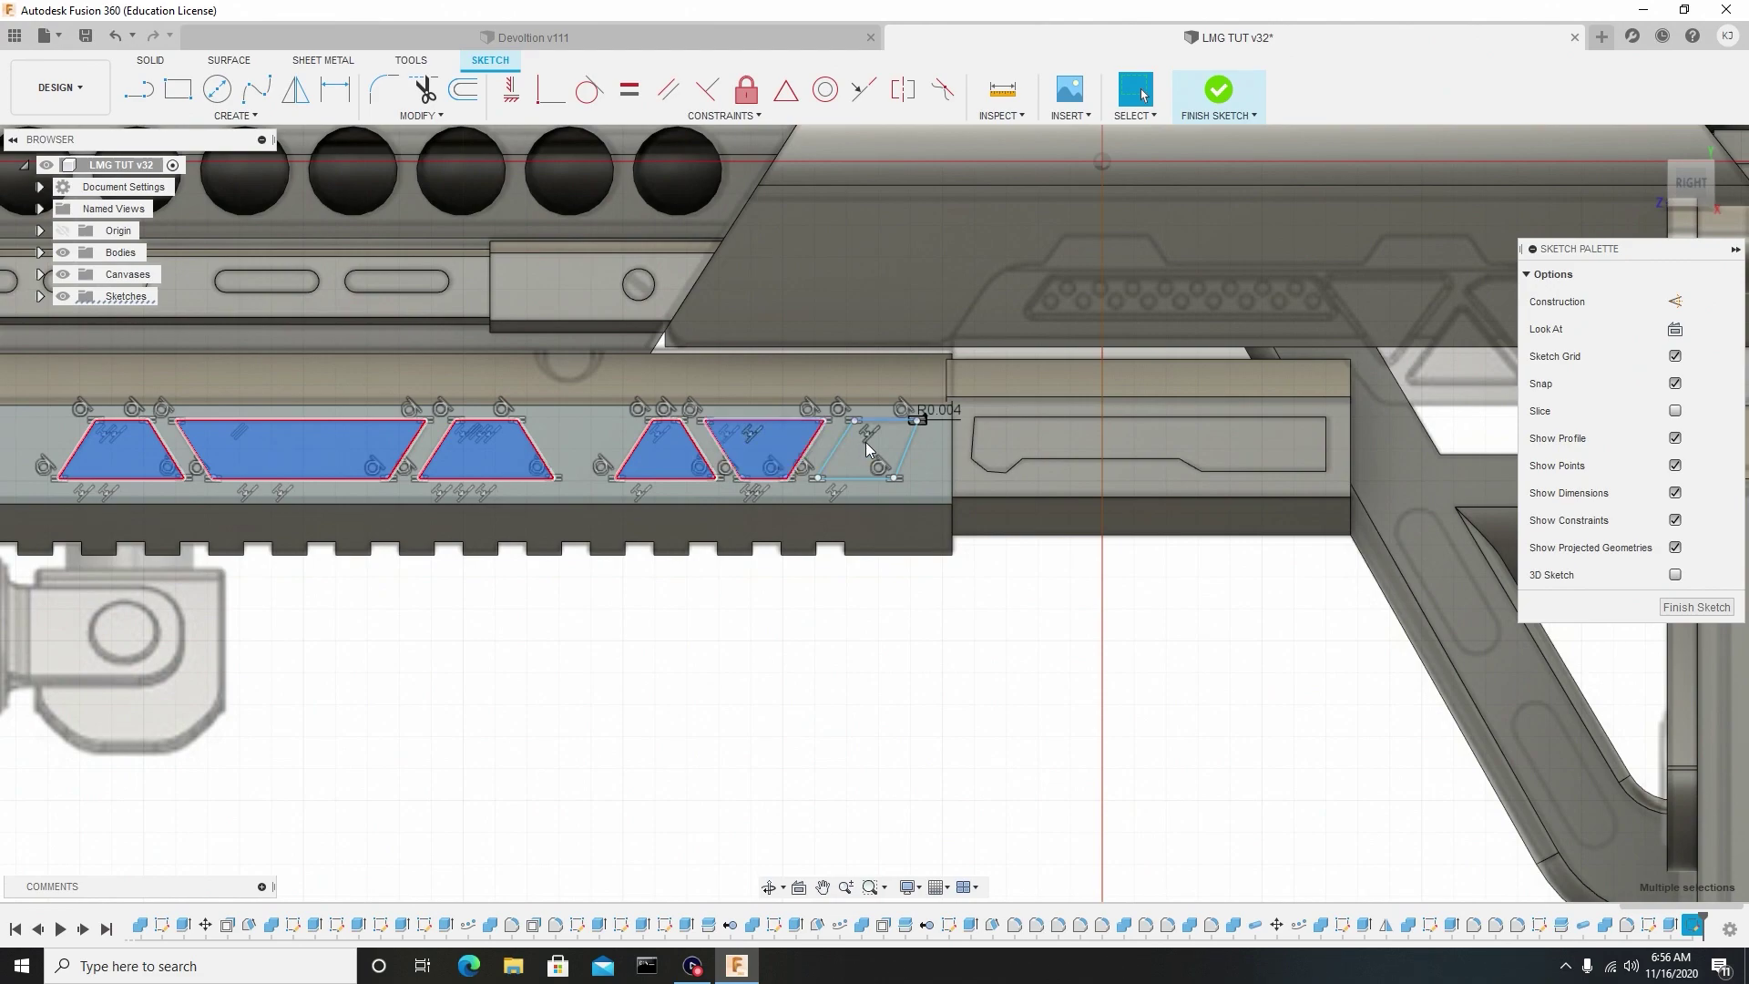
{"action": "left_click", "coordinate": [882, 443], "text": "shift"}
{"action": "right_click", "coordinate": [880, 441]}
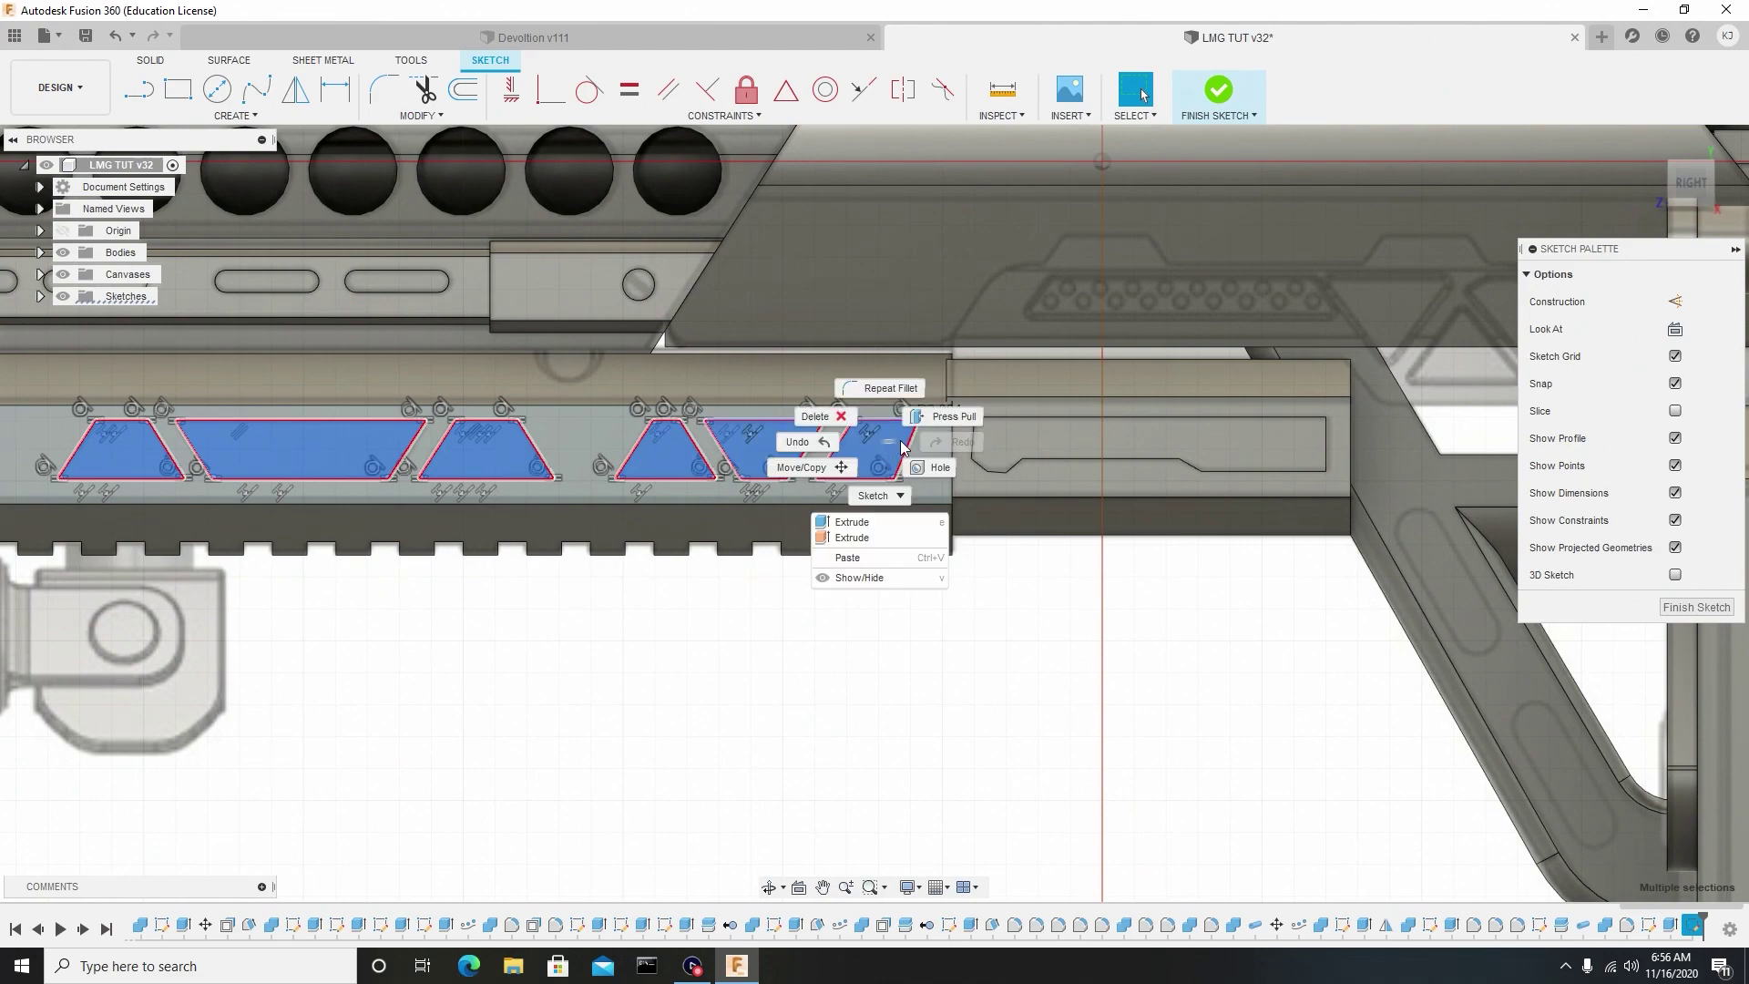
{"action": "left_click", "coordinate": [938, 433]}
{"action": "scroll", "coordinate": [869, 475], "scroll_direction": "up", "scroll_amount": 4}
{"action": "scroll", "coordinate": [869, 483], "scroll_direction": "up", "scroll_amount": 2}
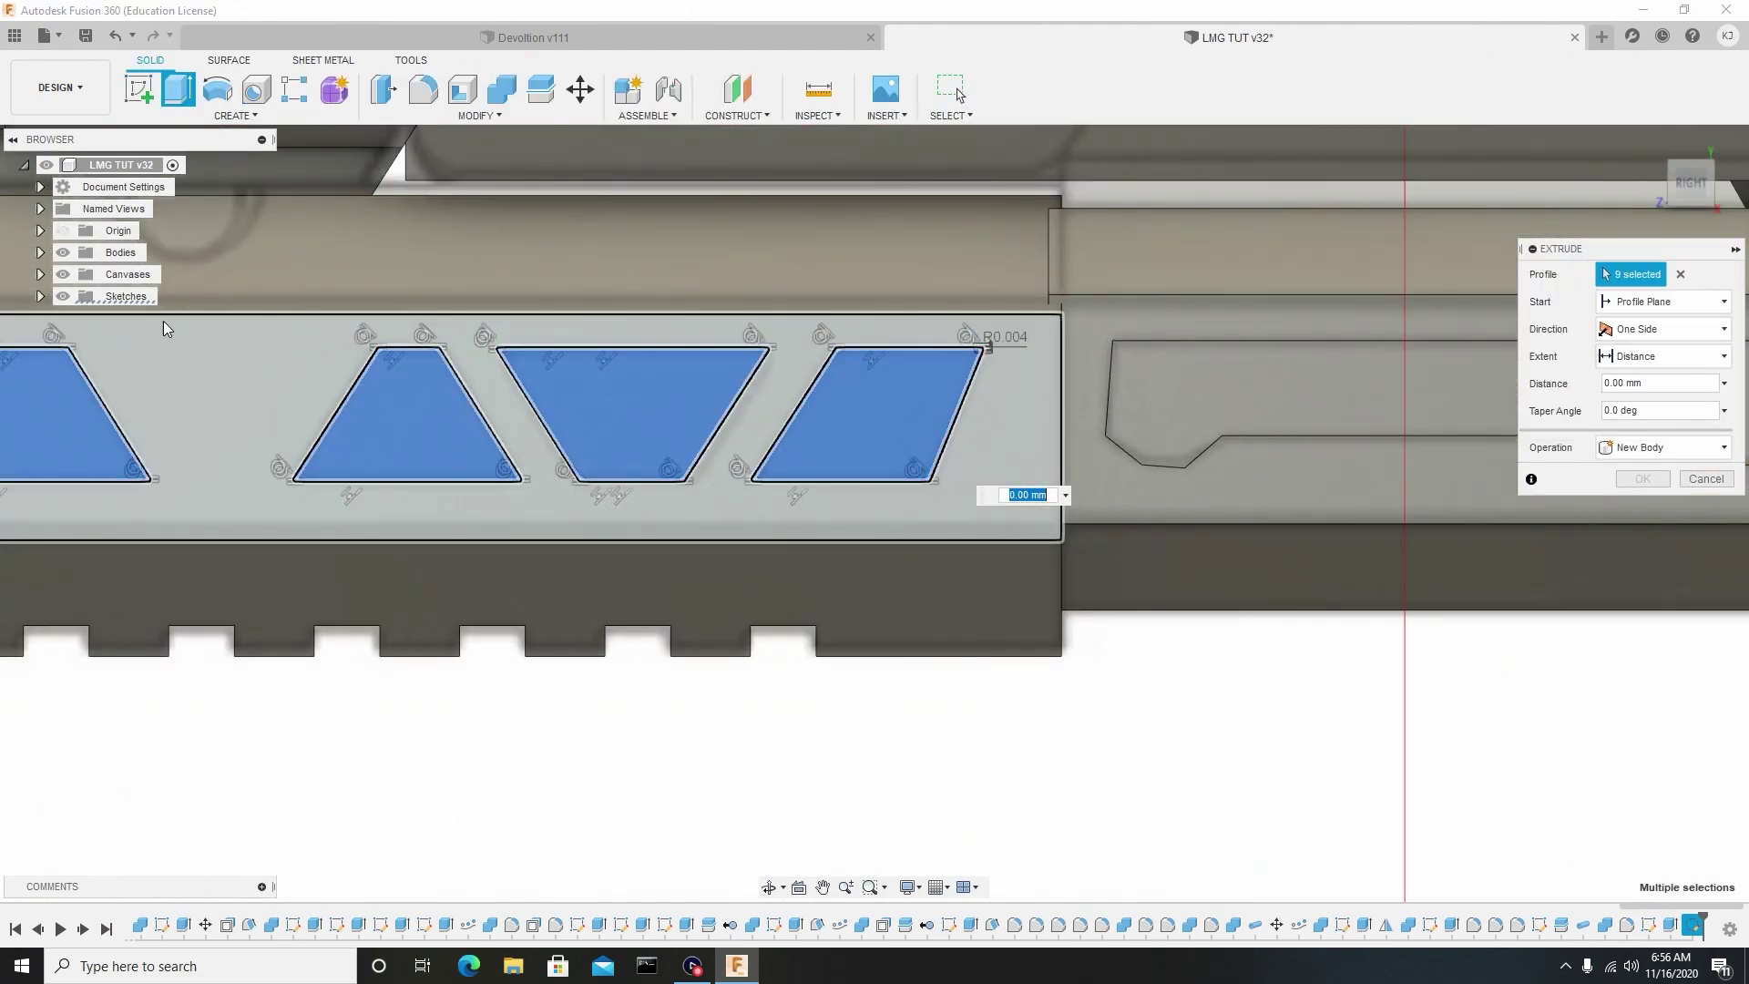
{"action": "scroll", "coordinate": [867, 485], "scroll_direction": "up", "scroll_amount": 1}
{"action": "middle_click_drag", "start_coordinate": [865, 487], "coordinate": [877, 383], "text": "shift"}
{"action": "left_click_drag", "start_coordinate": [879, 392], "coordinate": [849, 400]}
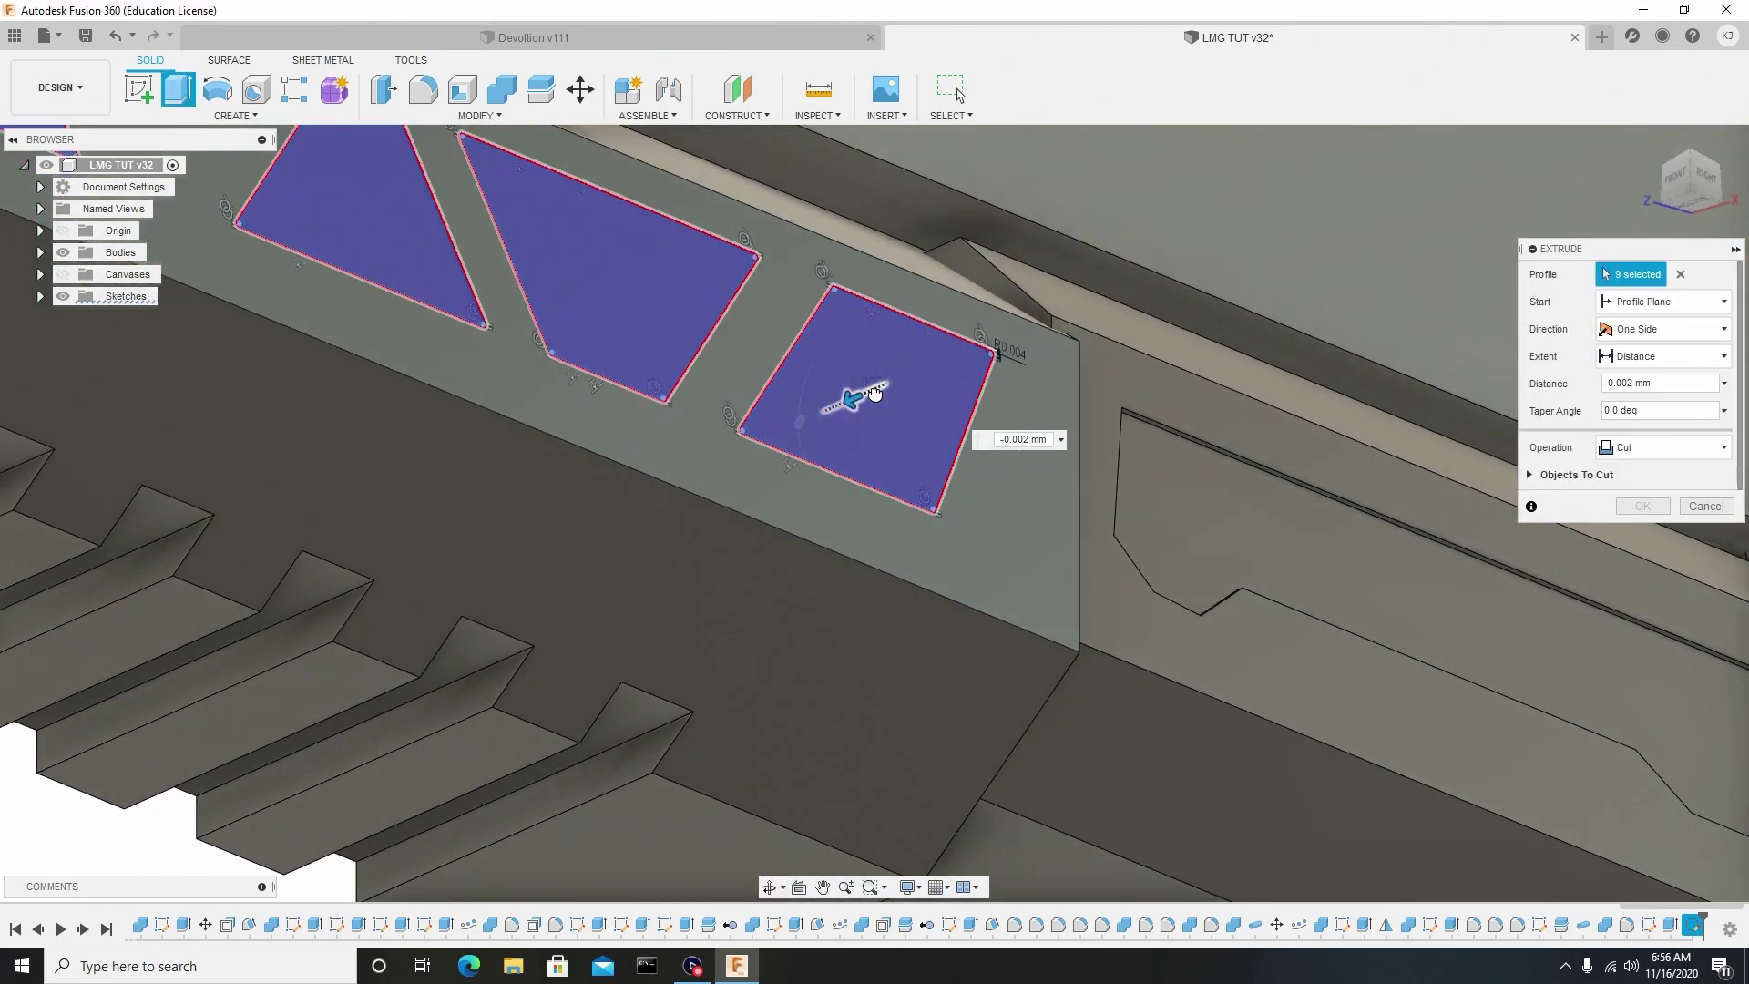
{"action": "left_click", "coordinate": [1642, 506]}
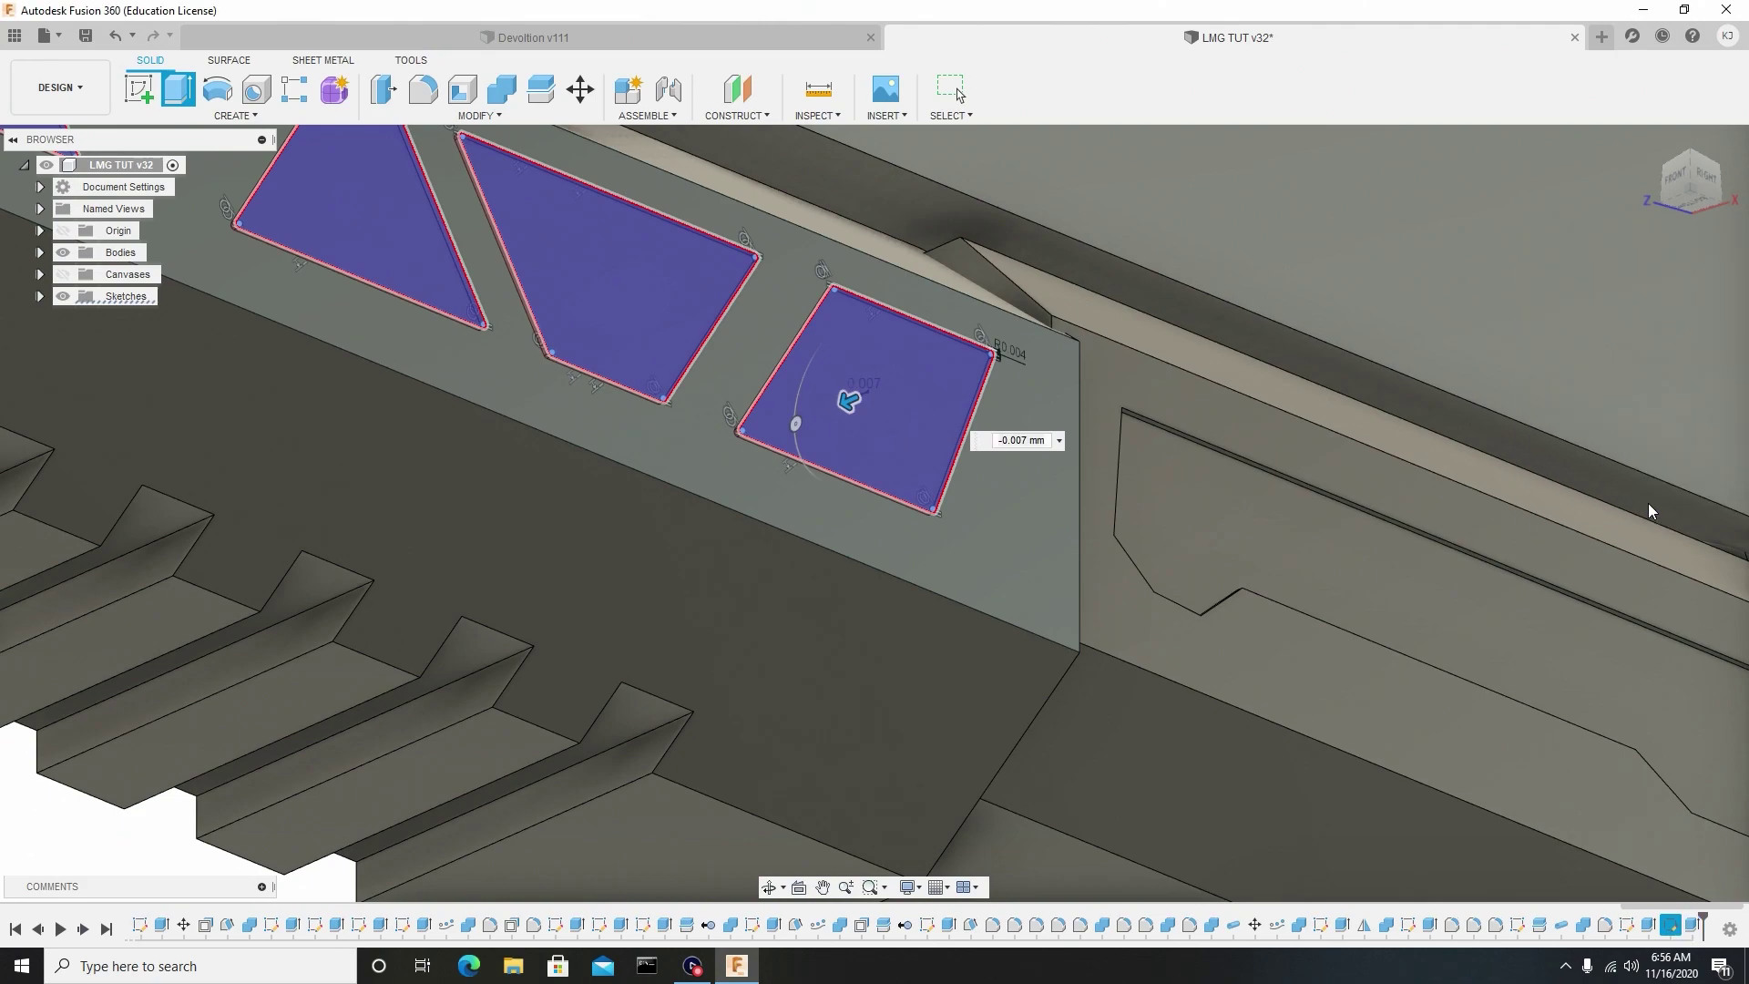
Inspect the cut handguard pattern, show the canvases, and compare the barrel section in front of the rear receiver with the reference.
{"action": "scroll", "coordinate": [1145, 450], "scroll_direction": "down", "scroll_amount": 8}
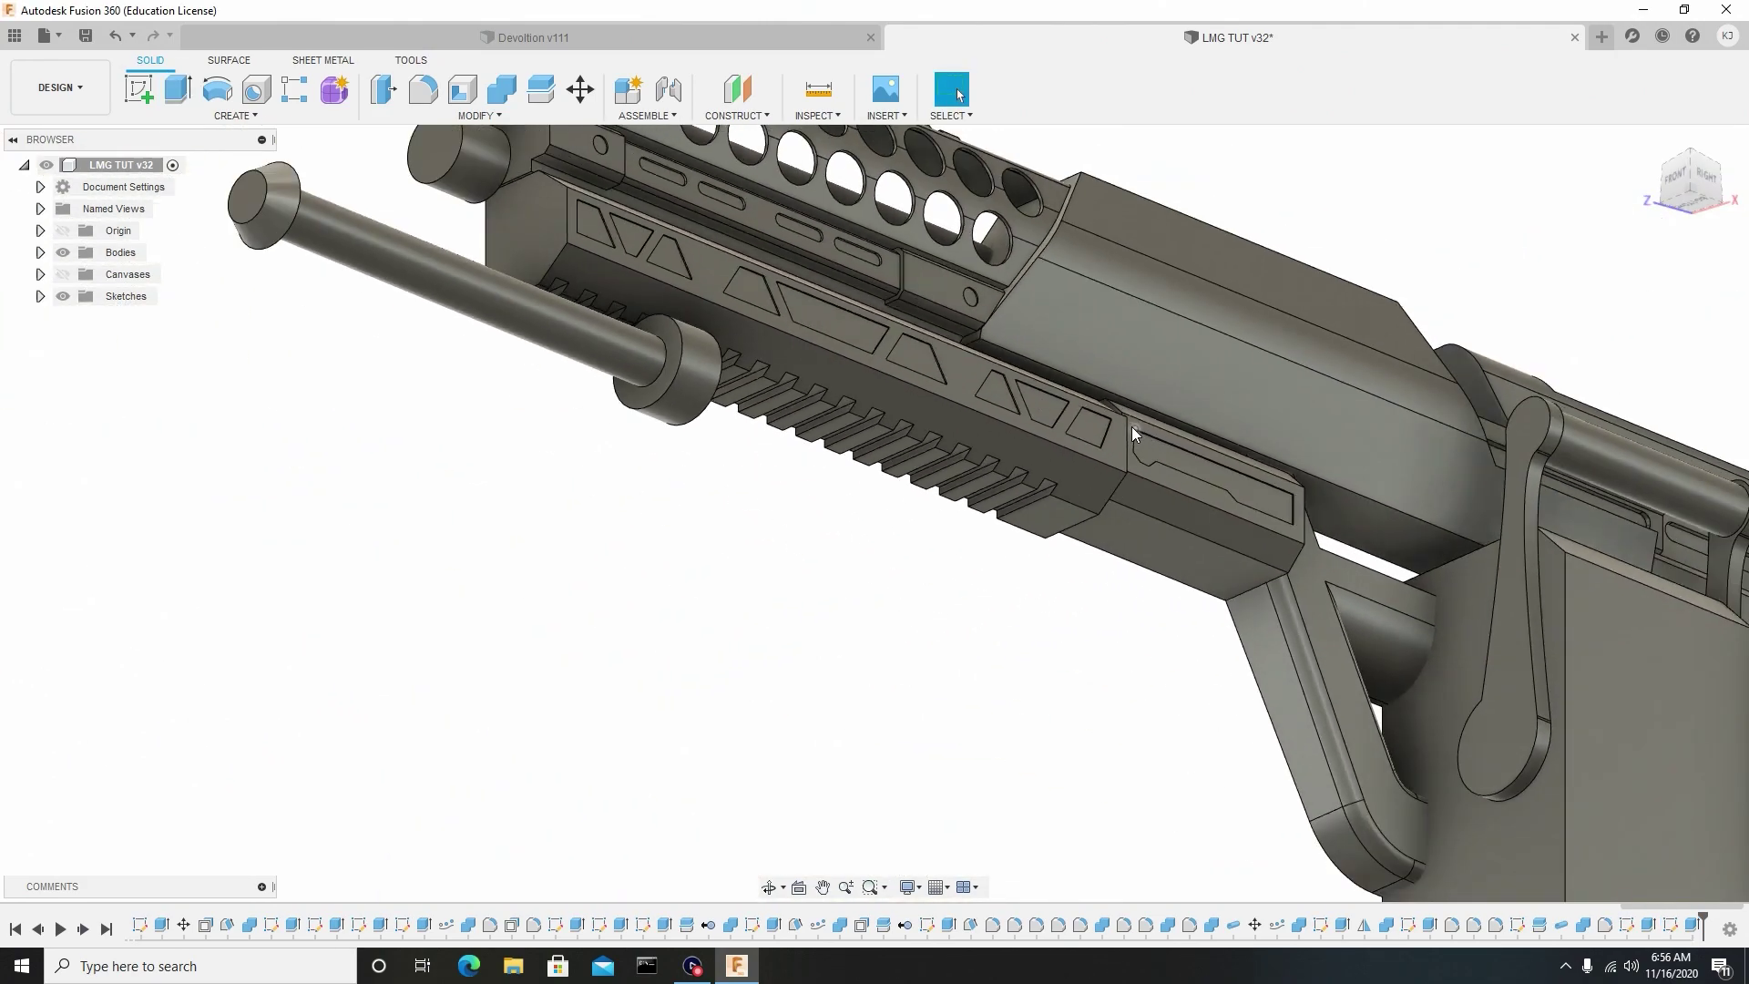
{"action": "middle_click_drag", "start_coordinate": [1131, 426], "coordinate": [1071, 489], "text": "shift"}
{"action": "scroll", "coordinate": [1067, 487], "scroll_direction": "down", "scroll_amount": 3}
{"action": "middle_click_drag", "start_coordinate": [1262, 512], "coordinate": [986, 493]}
{"action": "scroll", "coordinate": [977, 497], "scroll_direction": "down", "scroll_amount": 3}
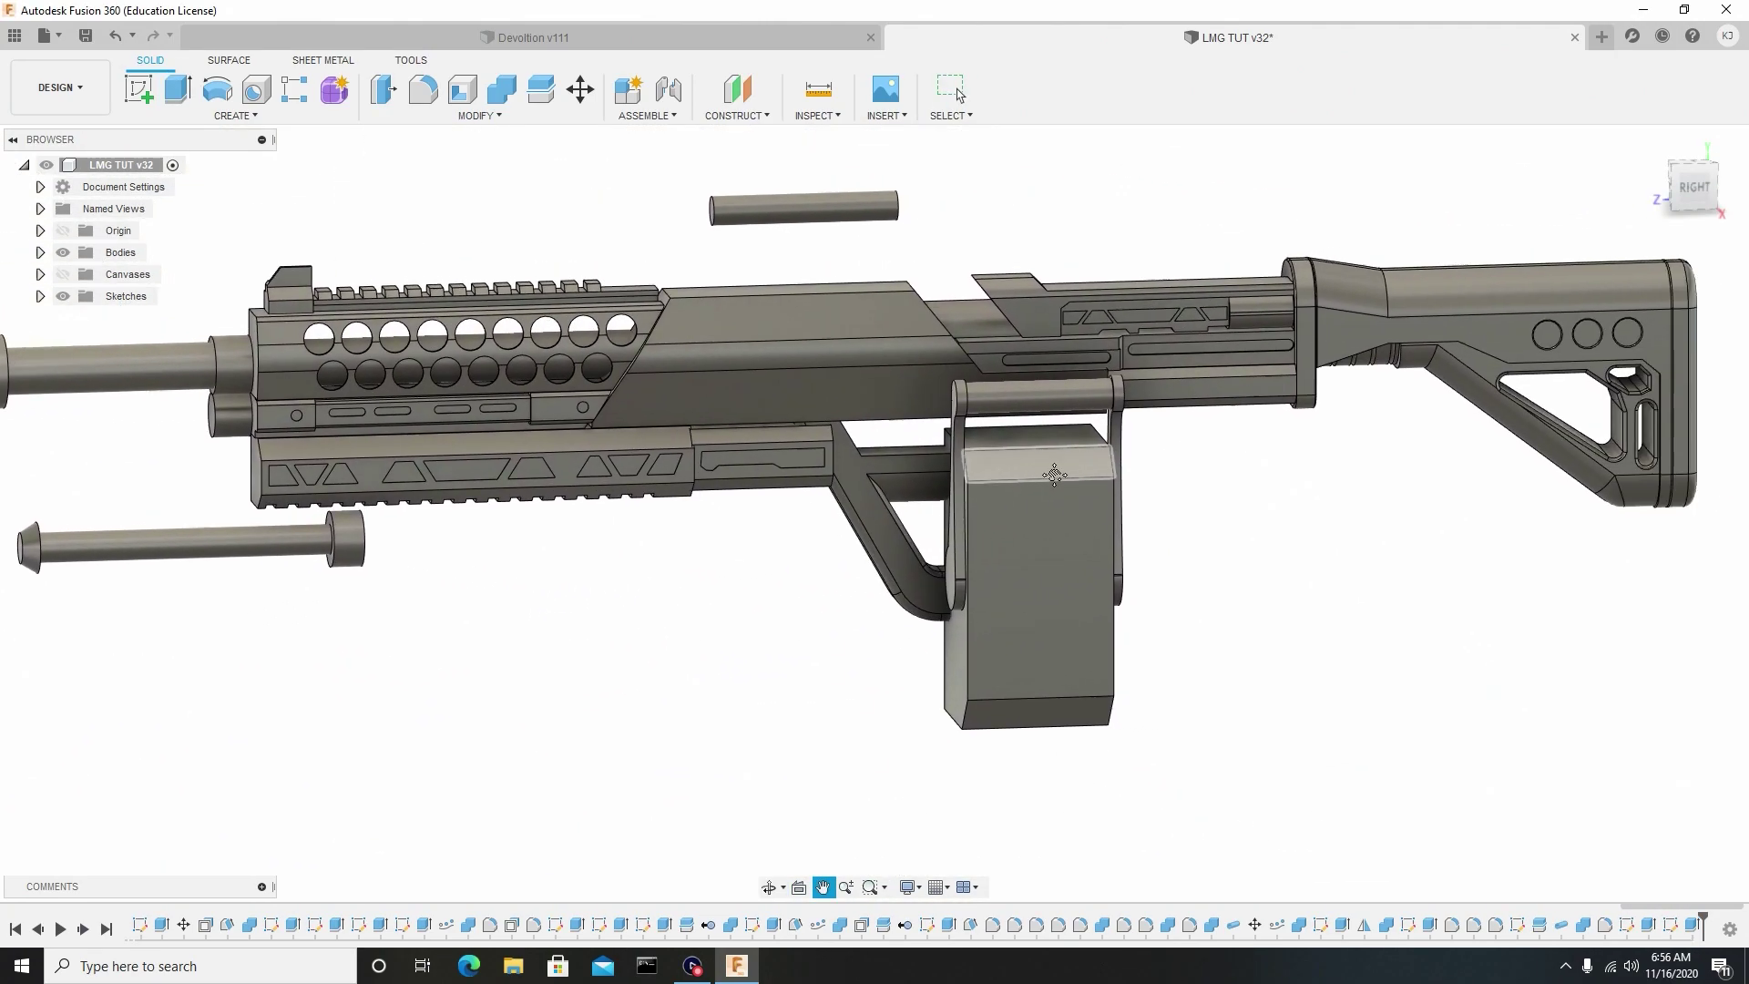
{"action": "left_click", "coordinate": [63, 275]}
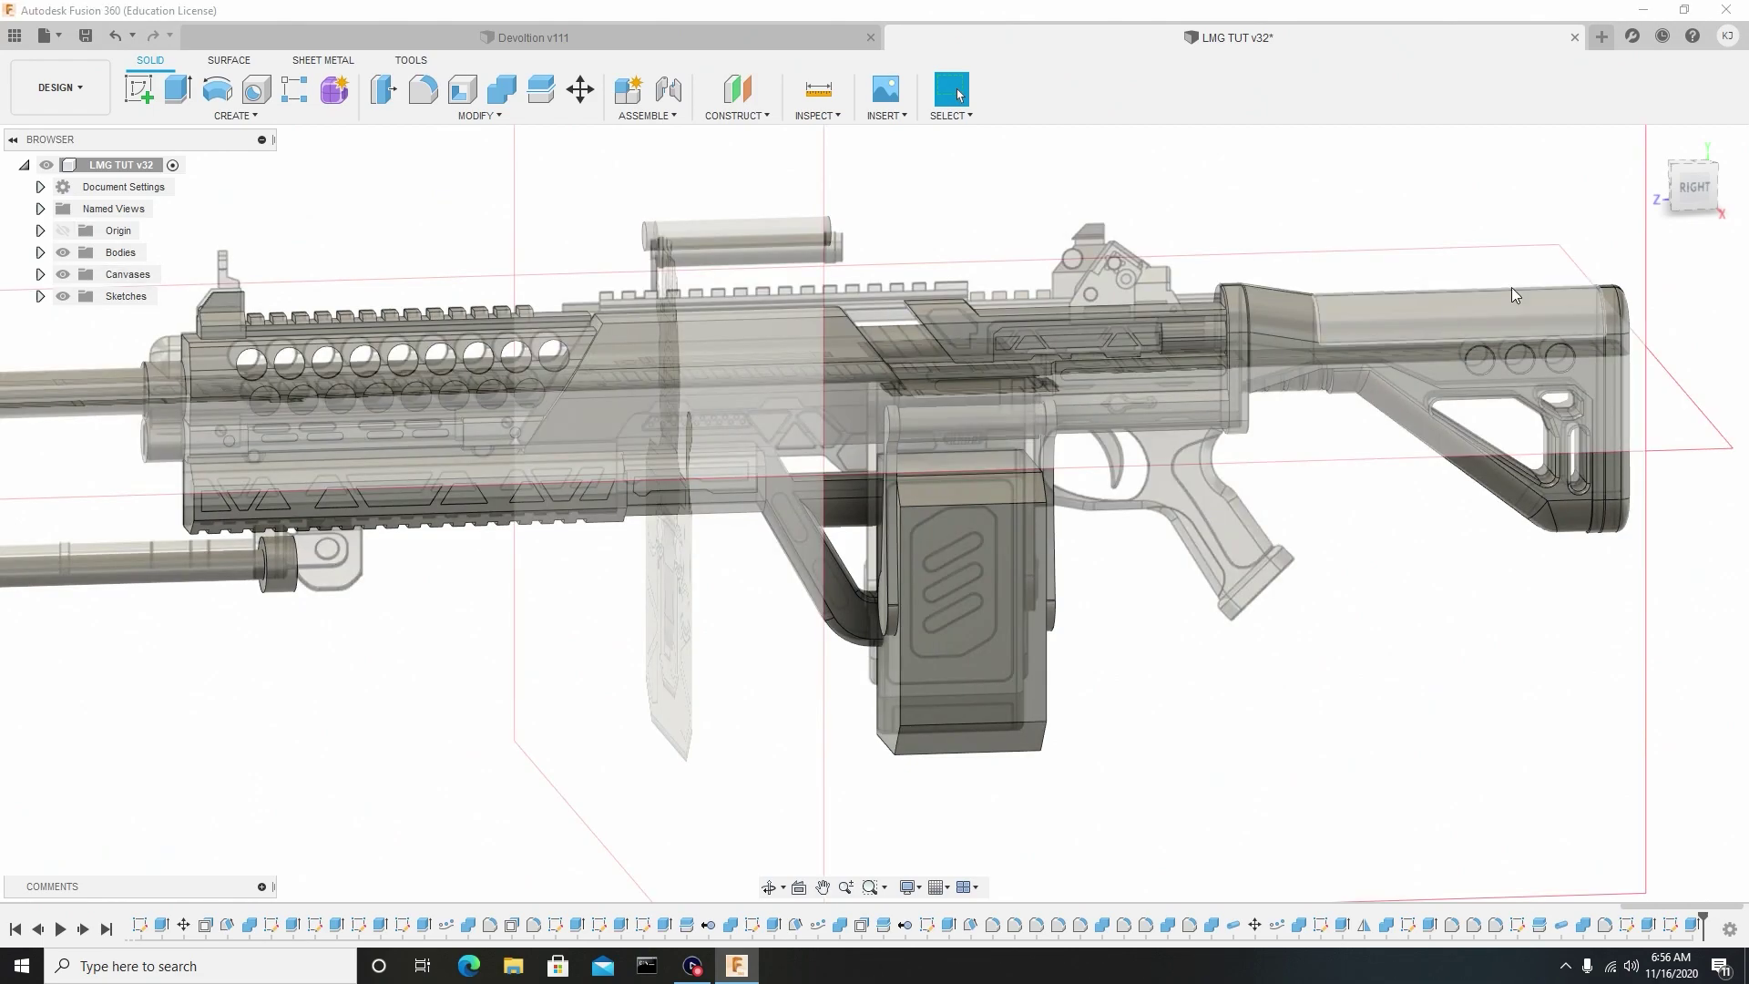
{"action": "left_click", "coordinate": [1691, 197]}
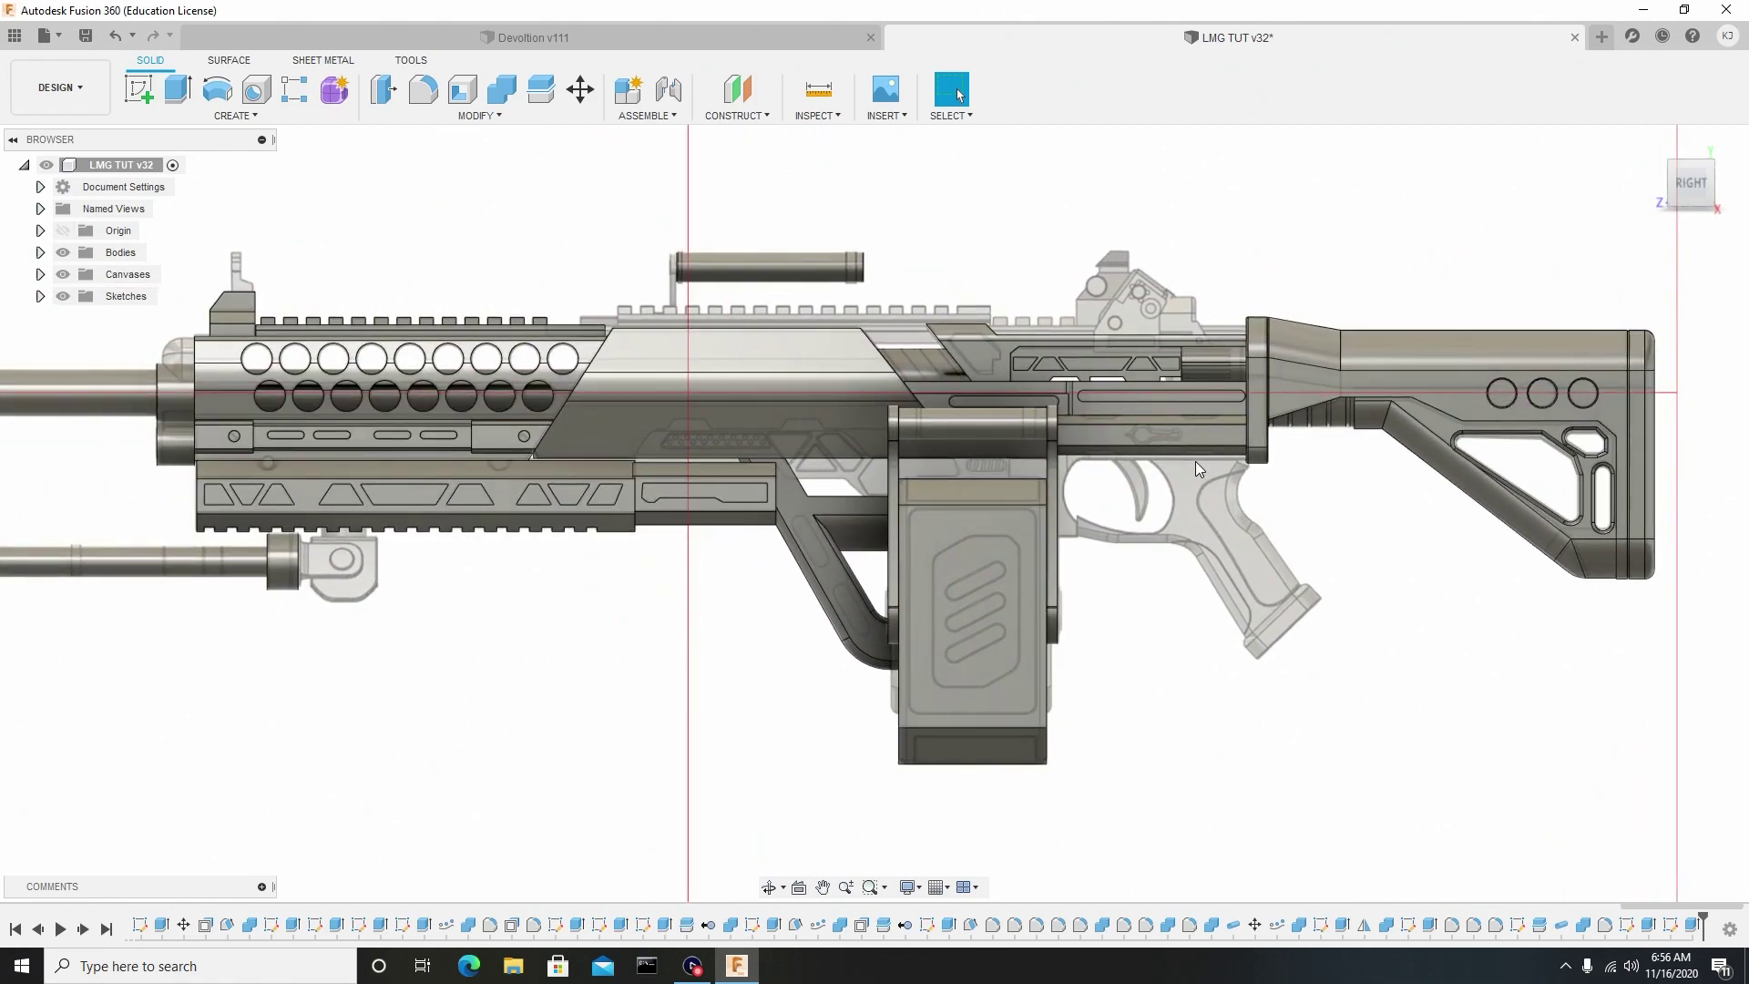
{"action": "scroll", "coordinate": [1195, 460], "scroll_direction": "up", "scroll_amount": 2}
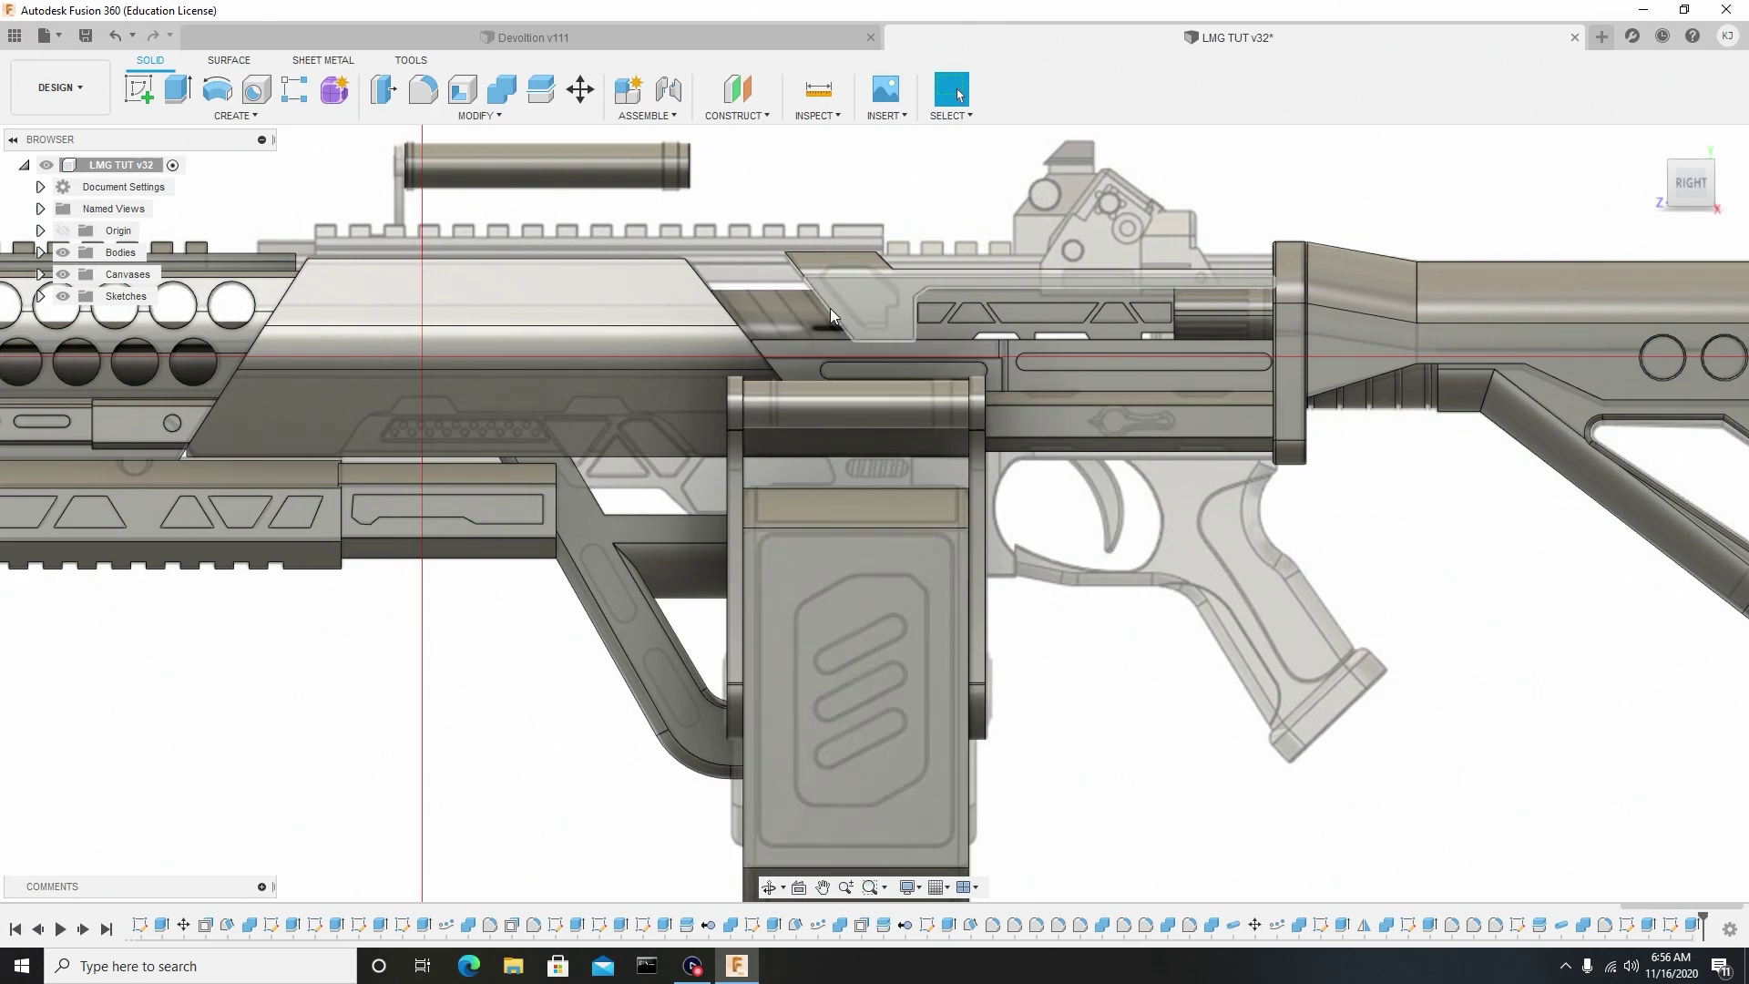
{"action": "scroll", "coordinate": [811, 316], "scroll_direction": "up", "scroll_amount": 4}
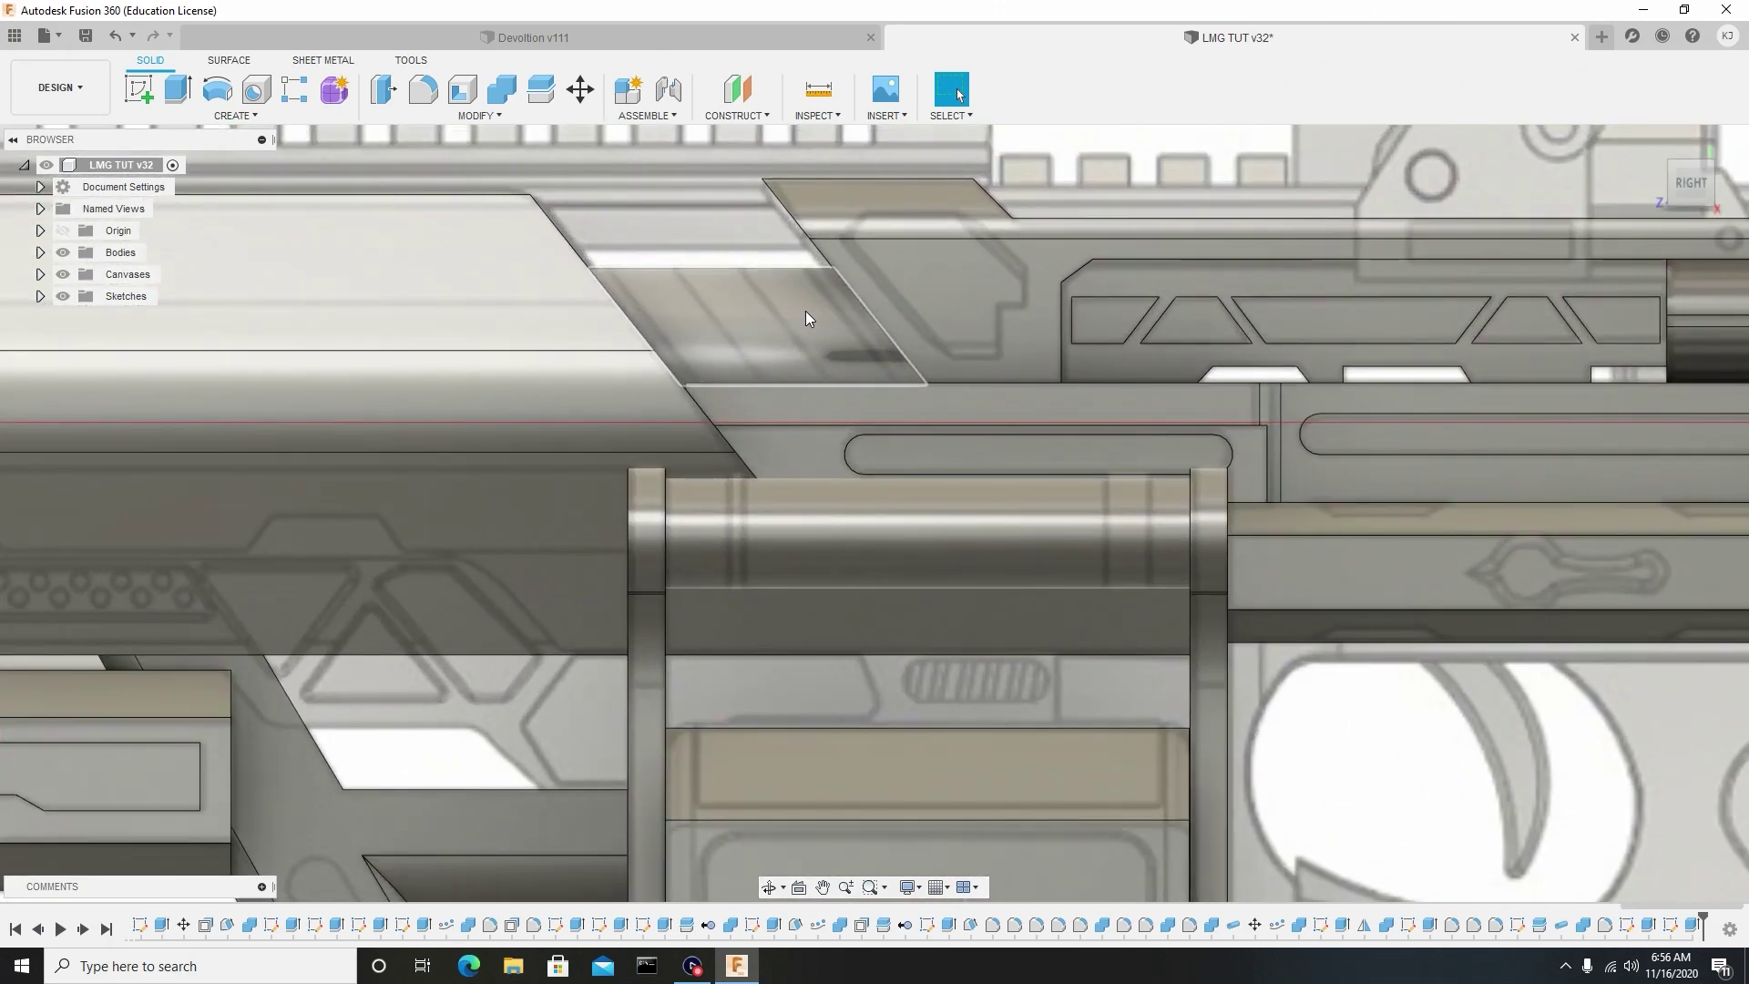
{"action": "middle_click_drag", "start_coordinate": [812, 316], "coordinate": [882, 328], "text": "shift"}
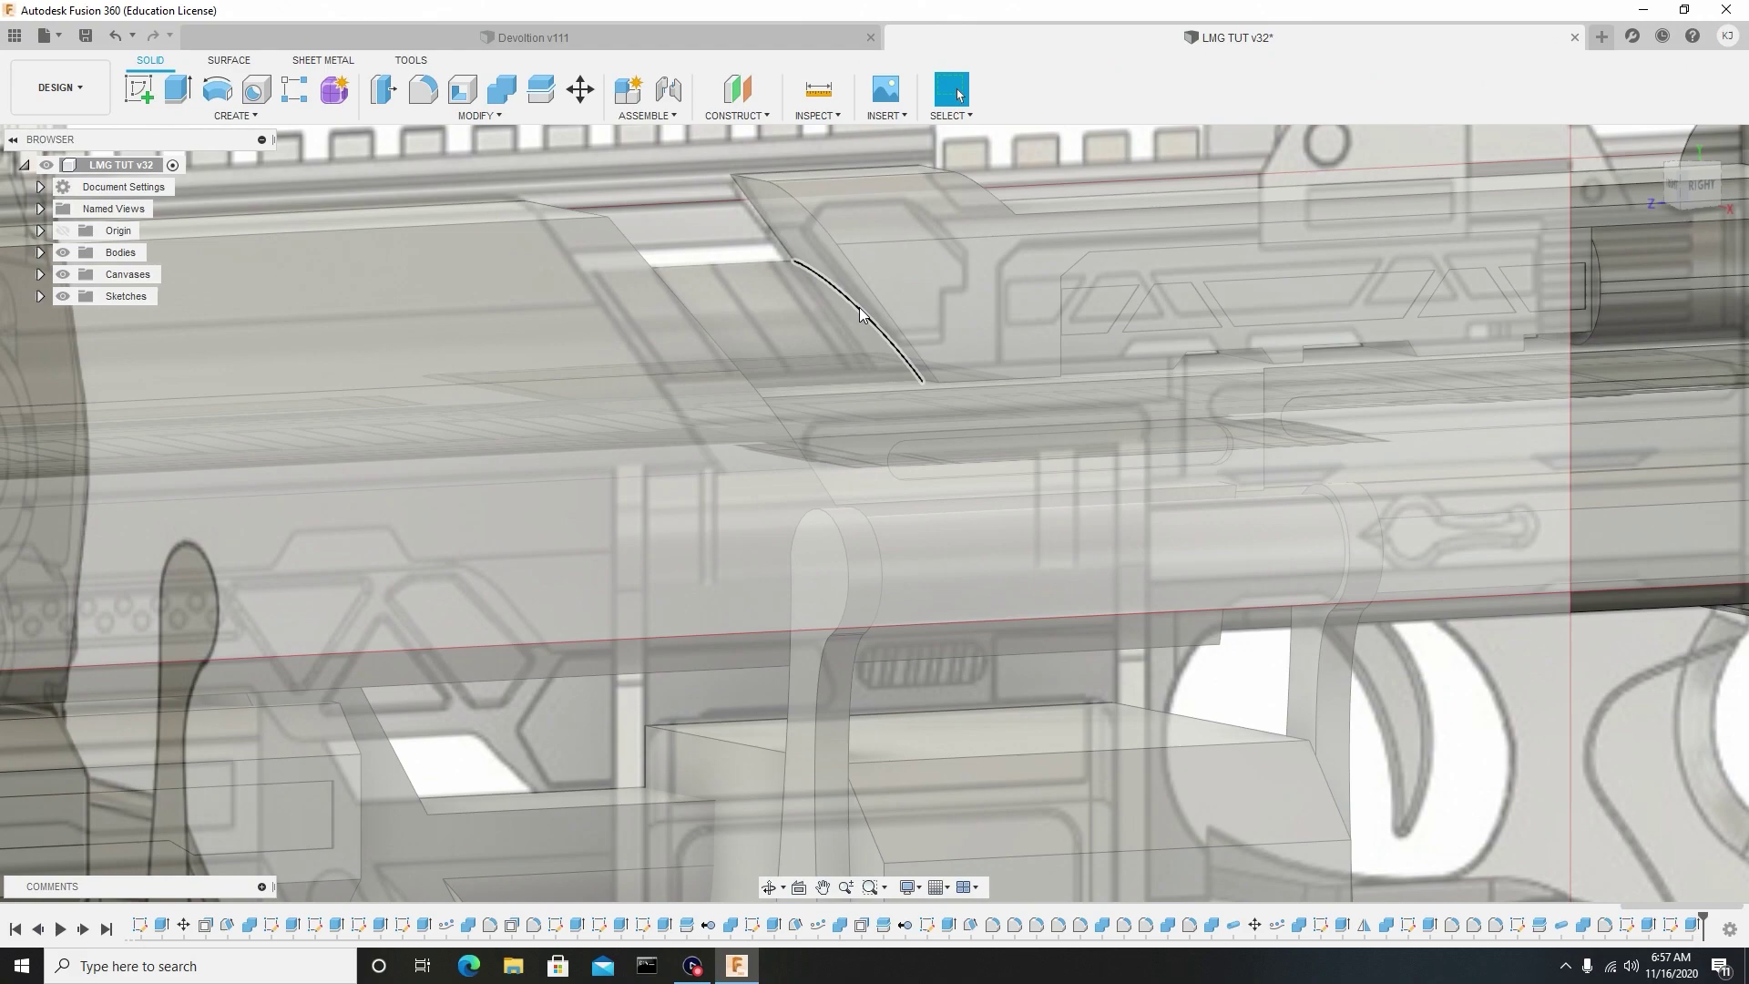
Hide the canvases and create a pipe along the curved edge where the barrel section meets the rear receiver.
{"action": "left_click", "coordinate": [62, 274]}
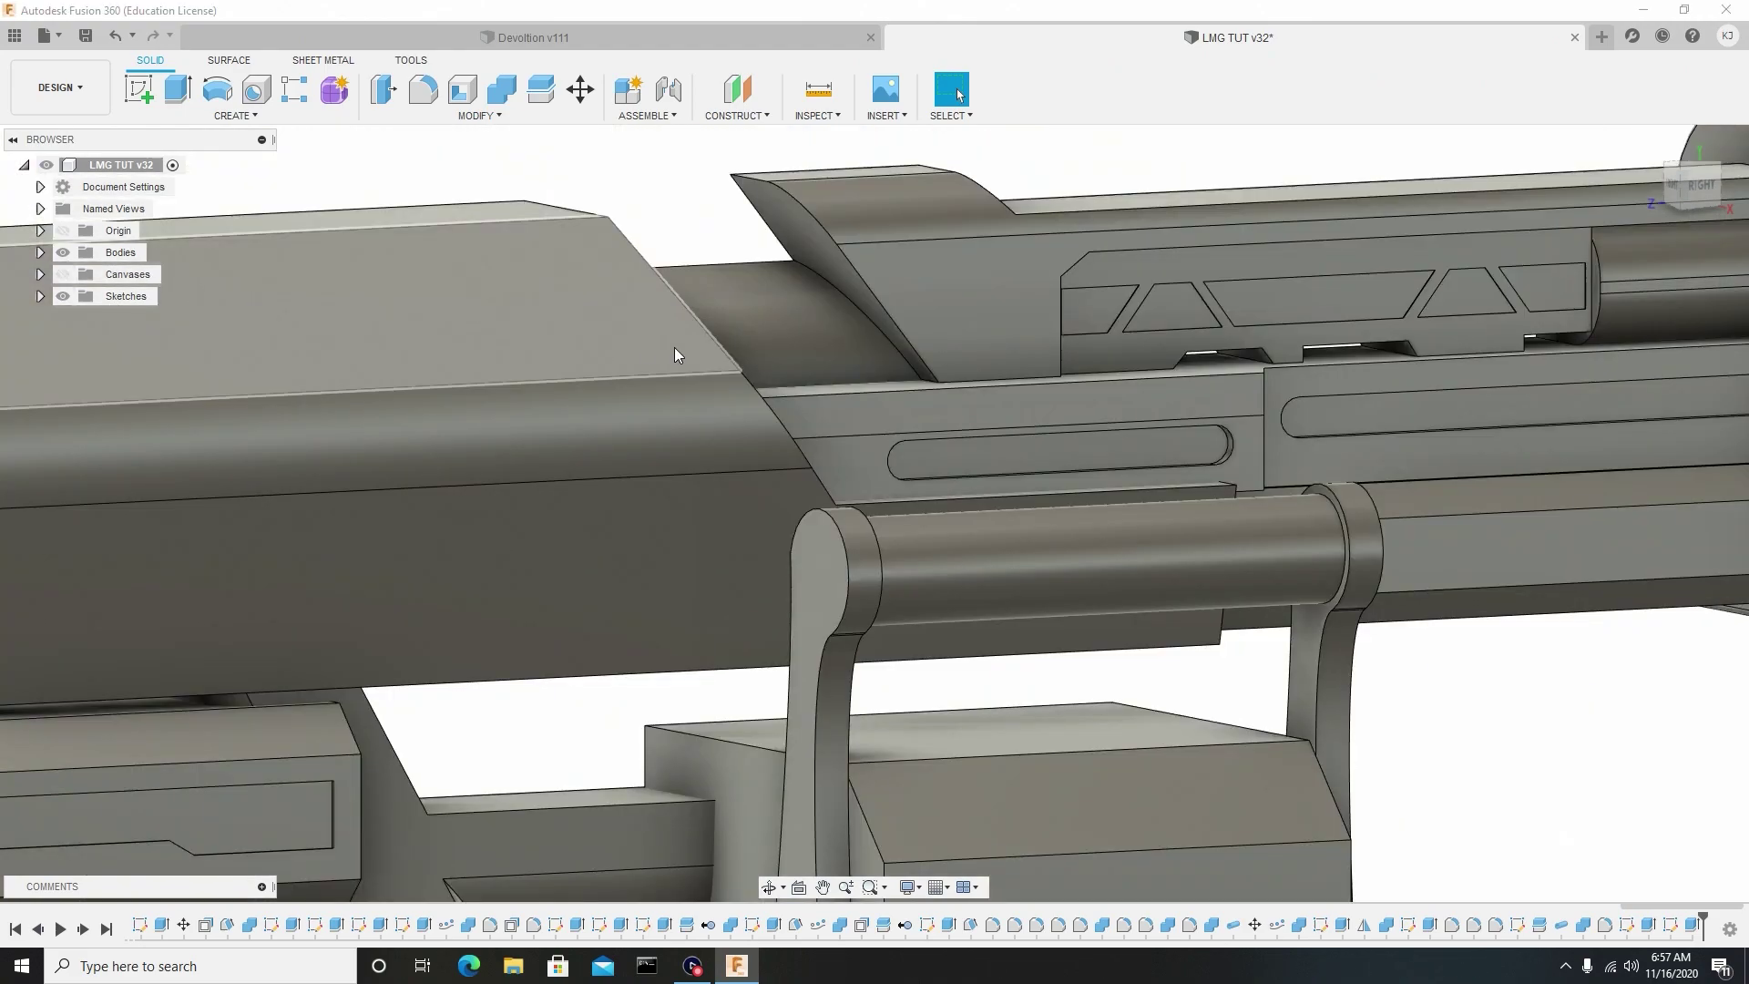
{"action": "scroll", "coordinate": [784, 314], "scroll_direction": "up", "scroll_amount": 2}
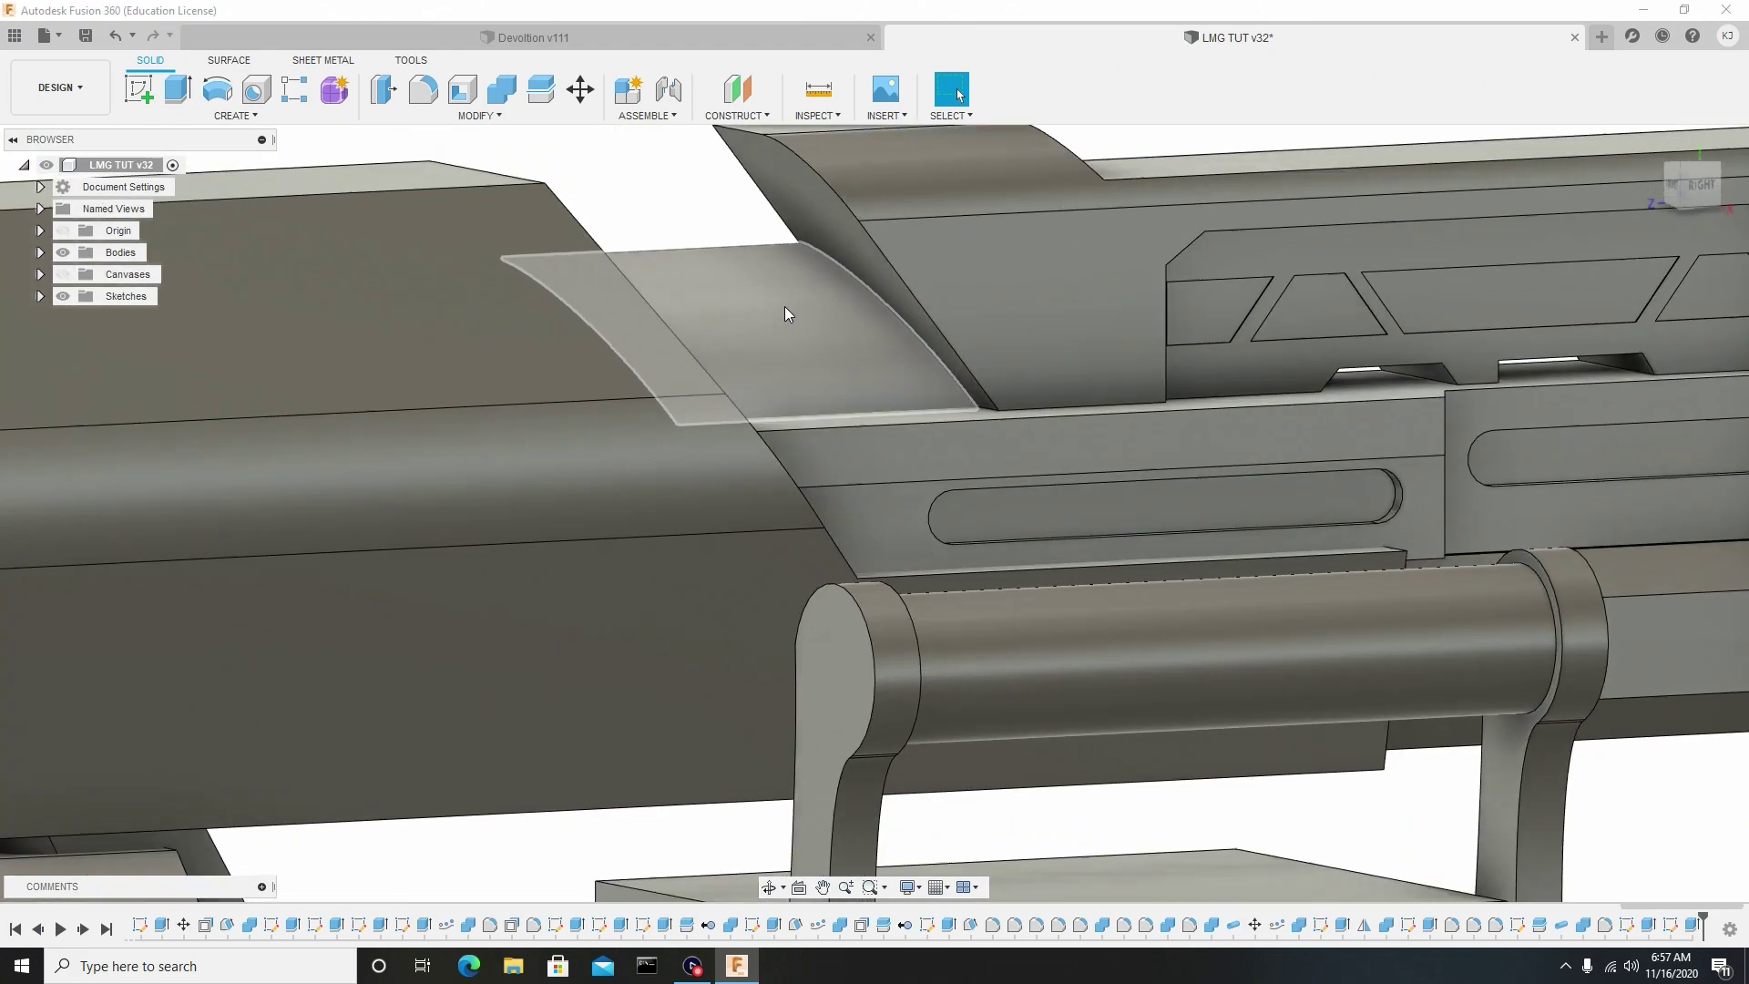
{"action": "left_click", "coordinate": [905, 325]}
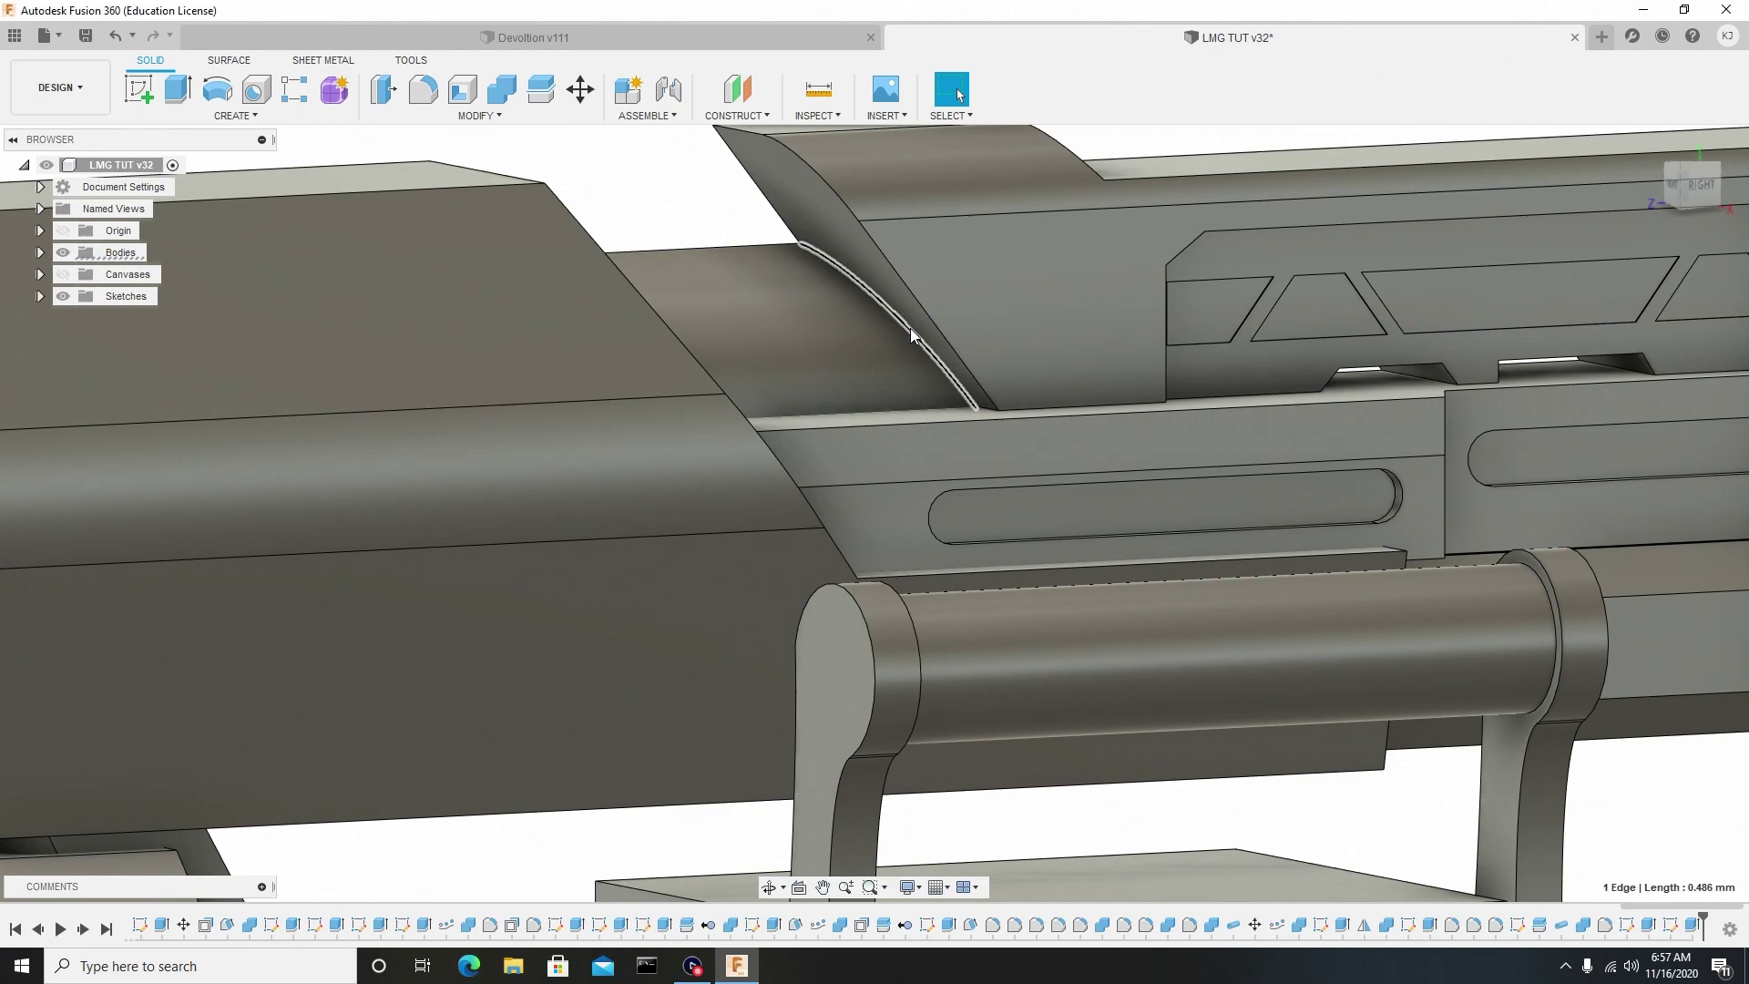
{"action": "left_click", "coordinate": [235, 115]}
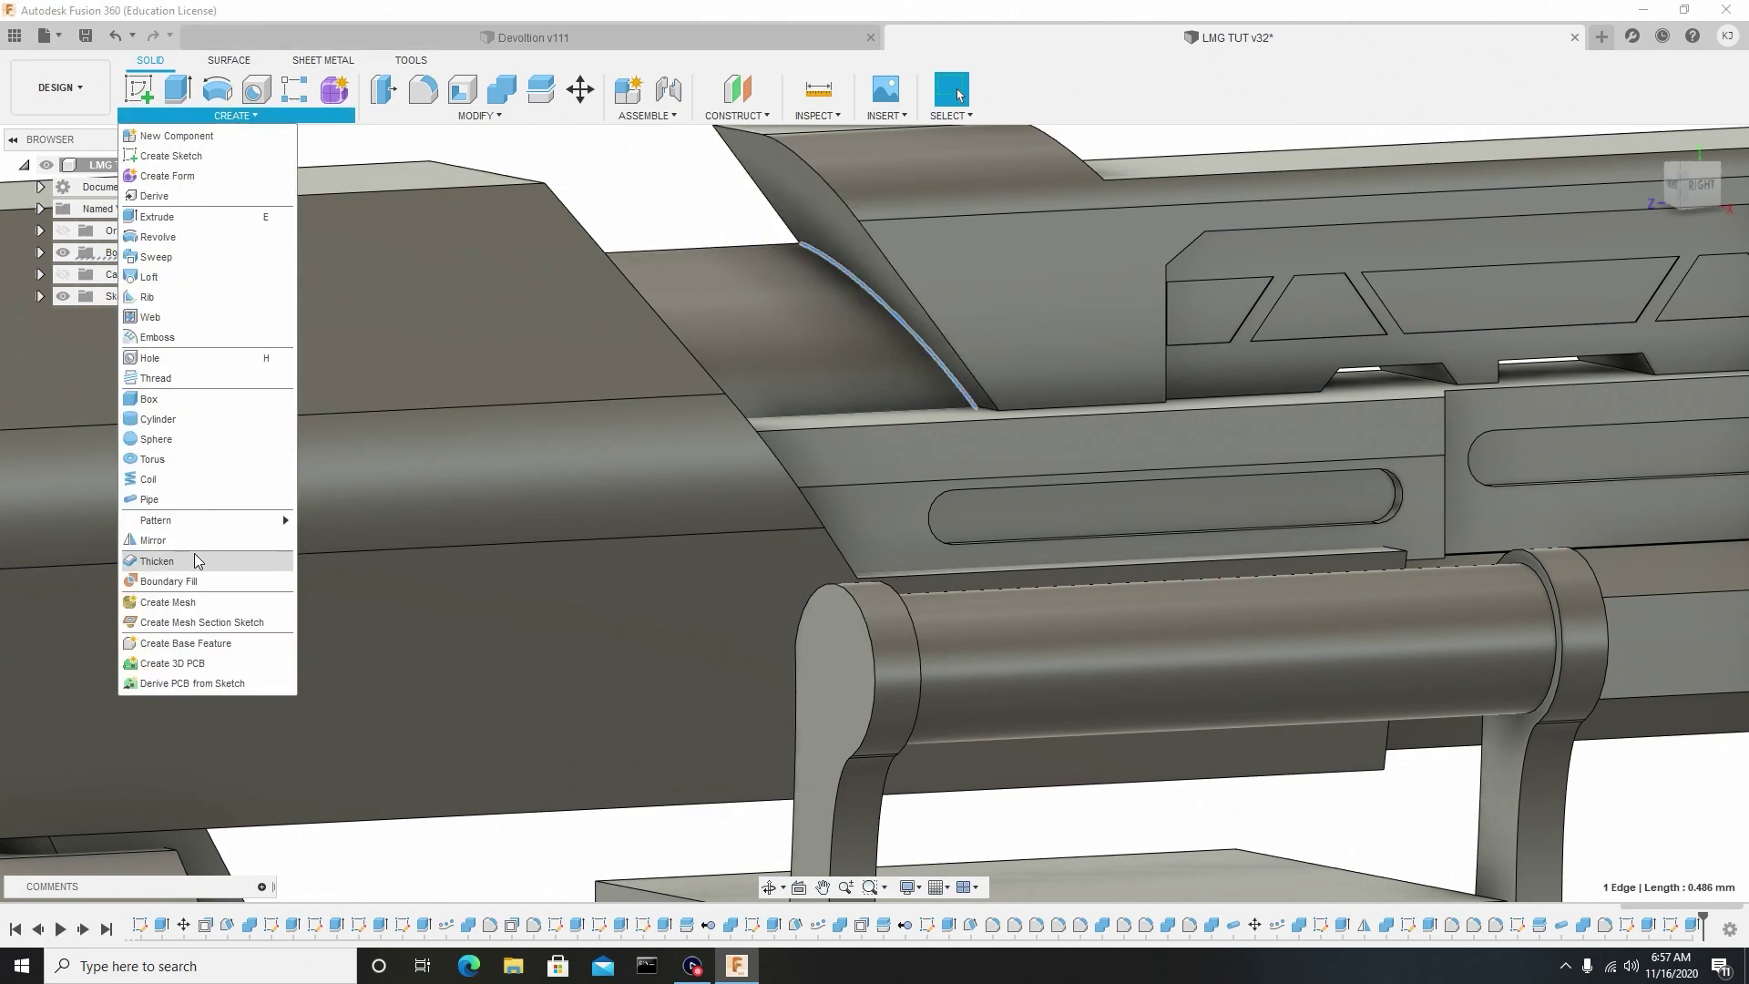
{"action": "left_click", "coordinate": [150, 499]}
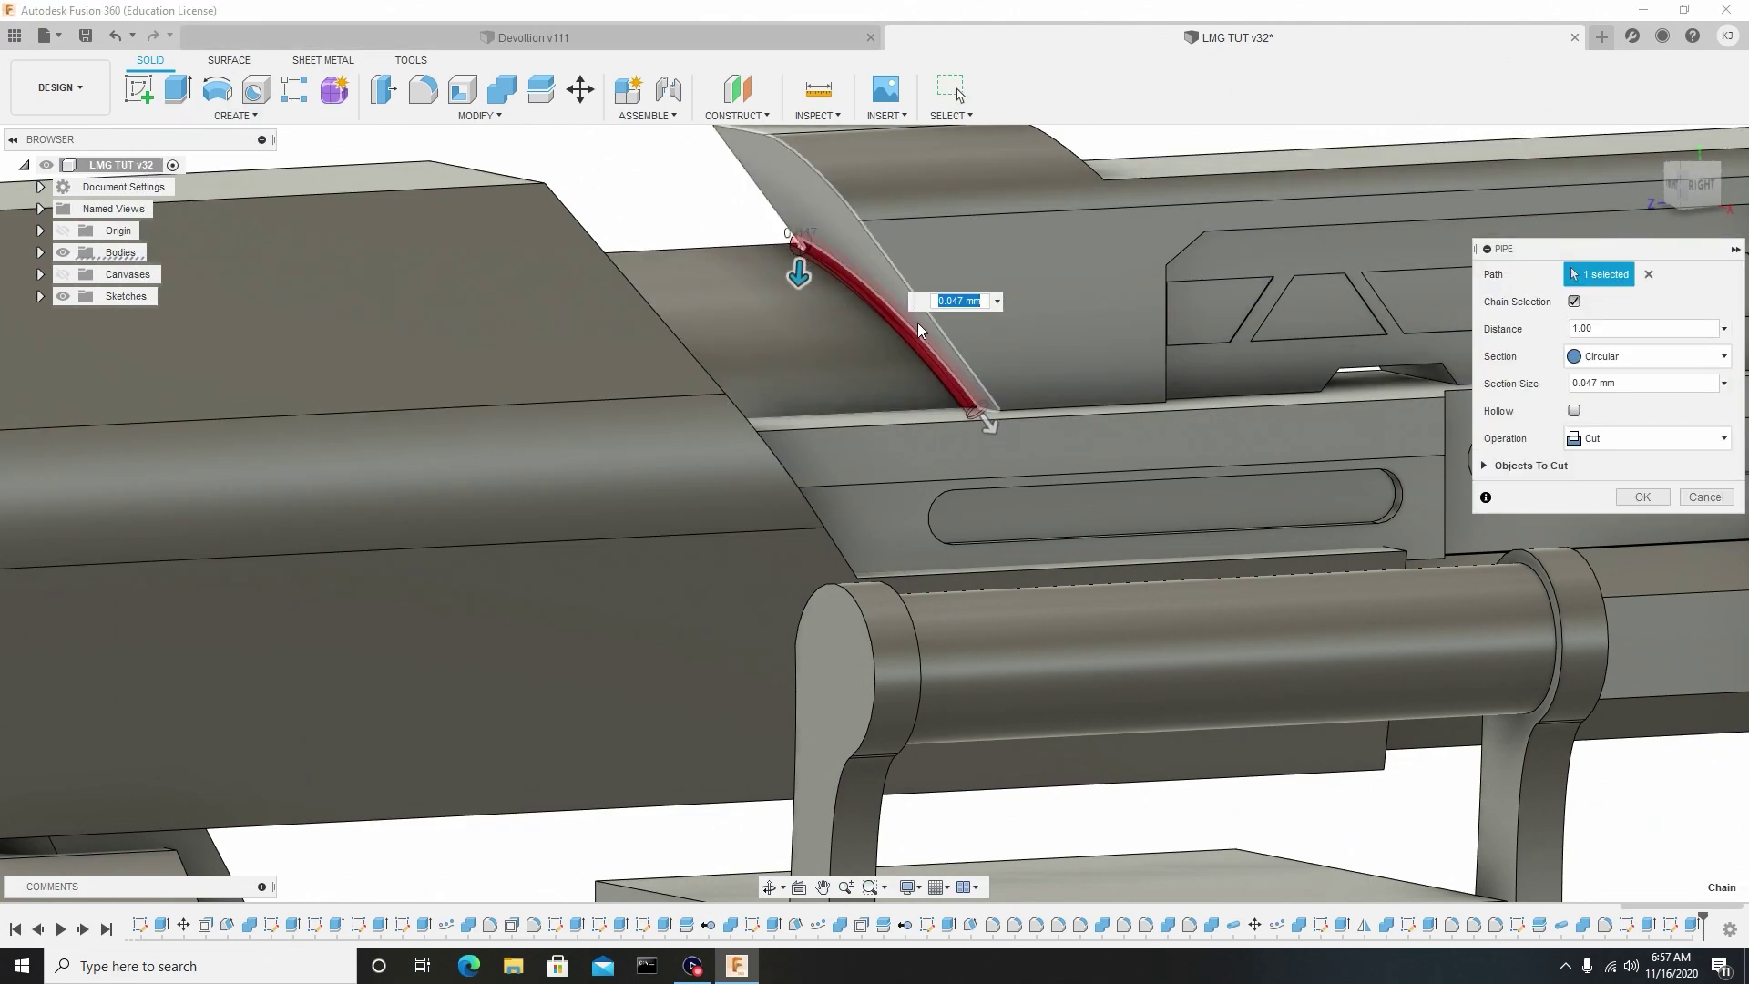
Show the canvases, set the pipe's section size to 0.021 mm and create it as a new body.
{"action": "scroll", "coordinate": [845, 281], "scroll_direction": "down", "scroll_amount": 1}
{"action": "left_click", "coordinate": [1698, 185]}
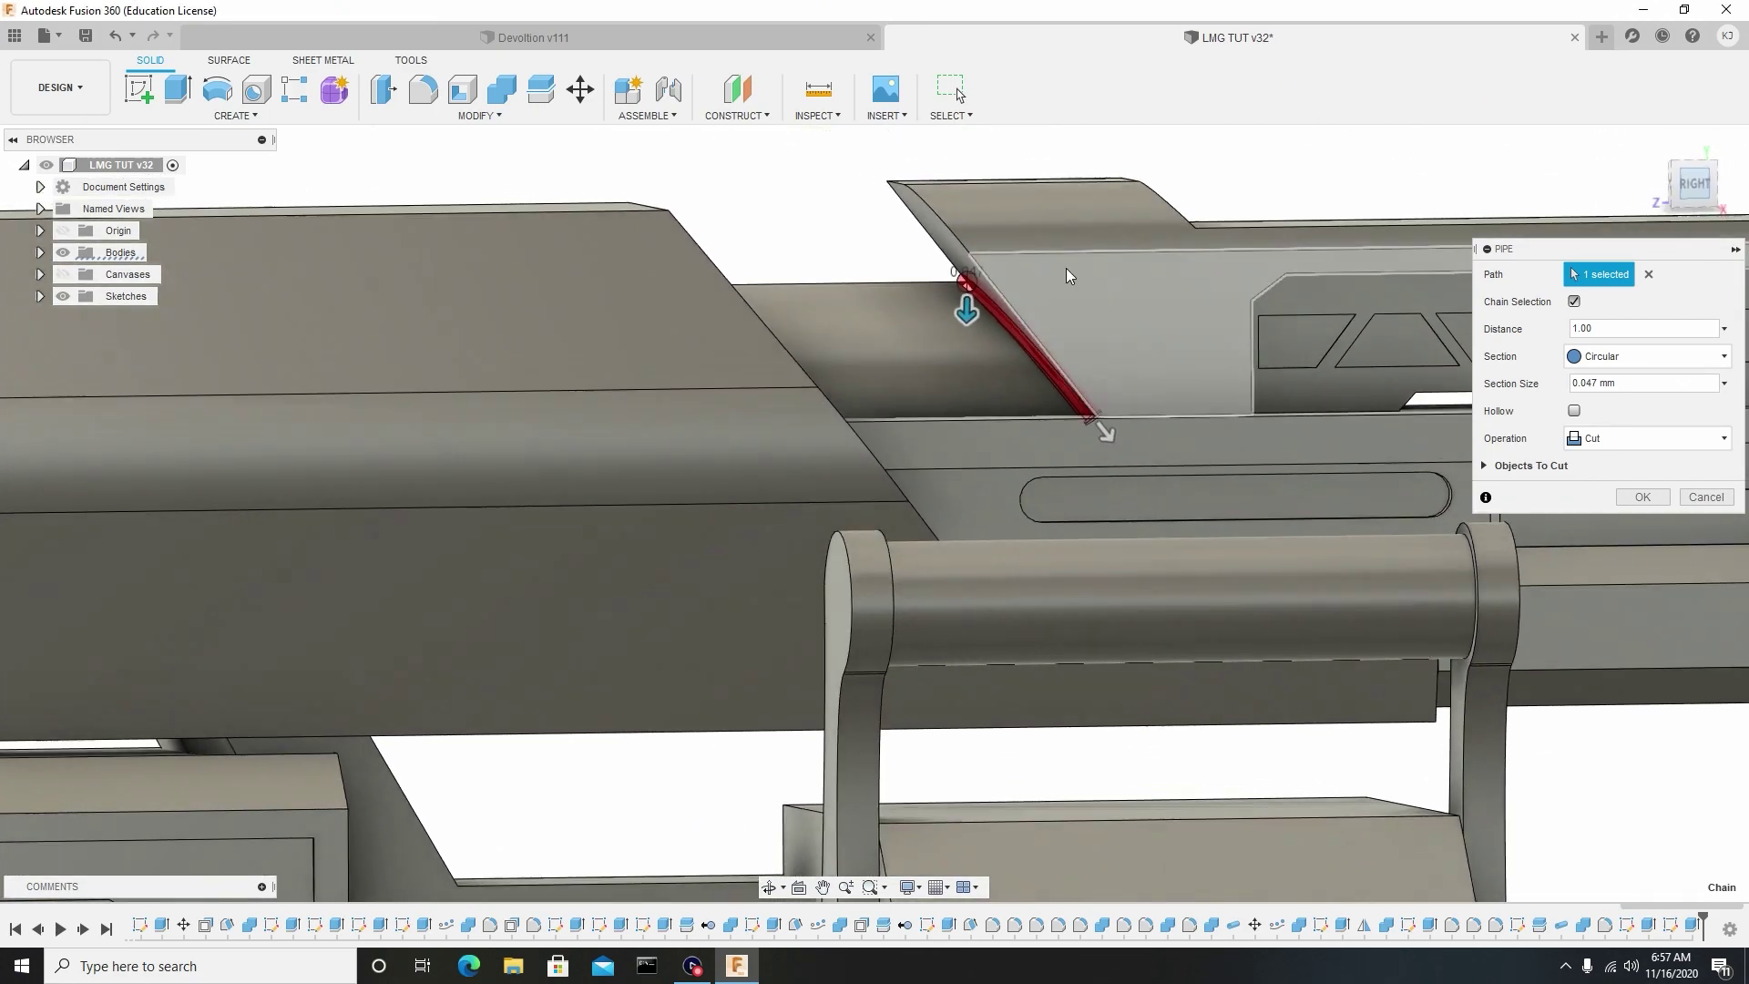
{"action": "left_click", "coordinate": [63, 274]}
{"action": "scroll", "coordinate": [1065, 390], "scroll_direction": "up", "scroll_amount": 3}
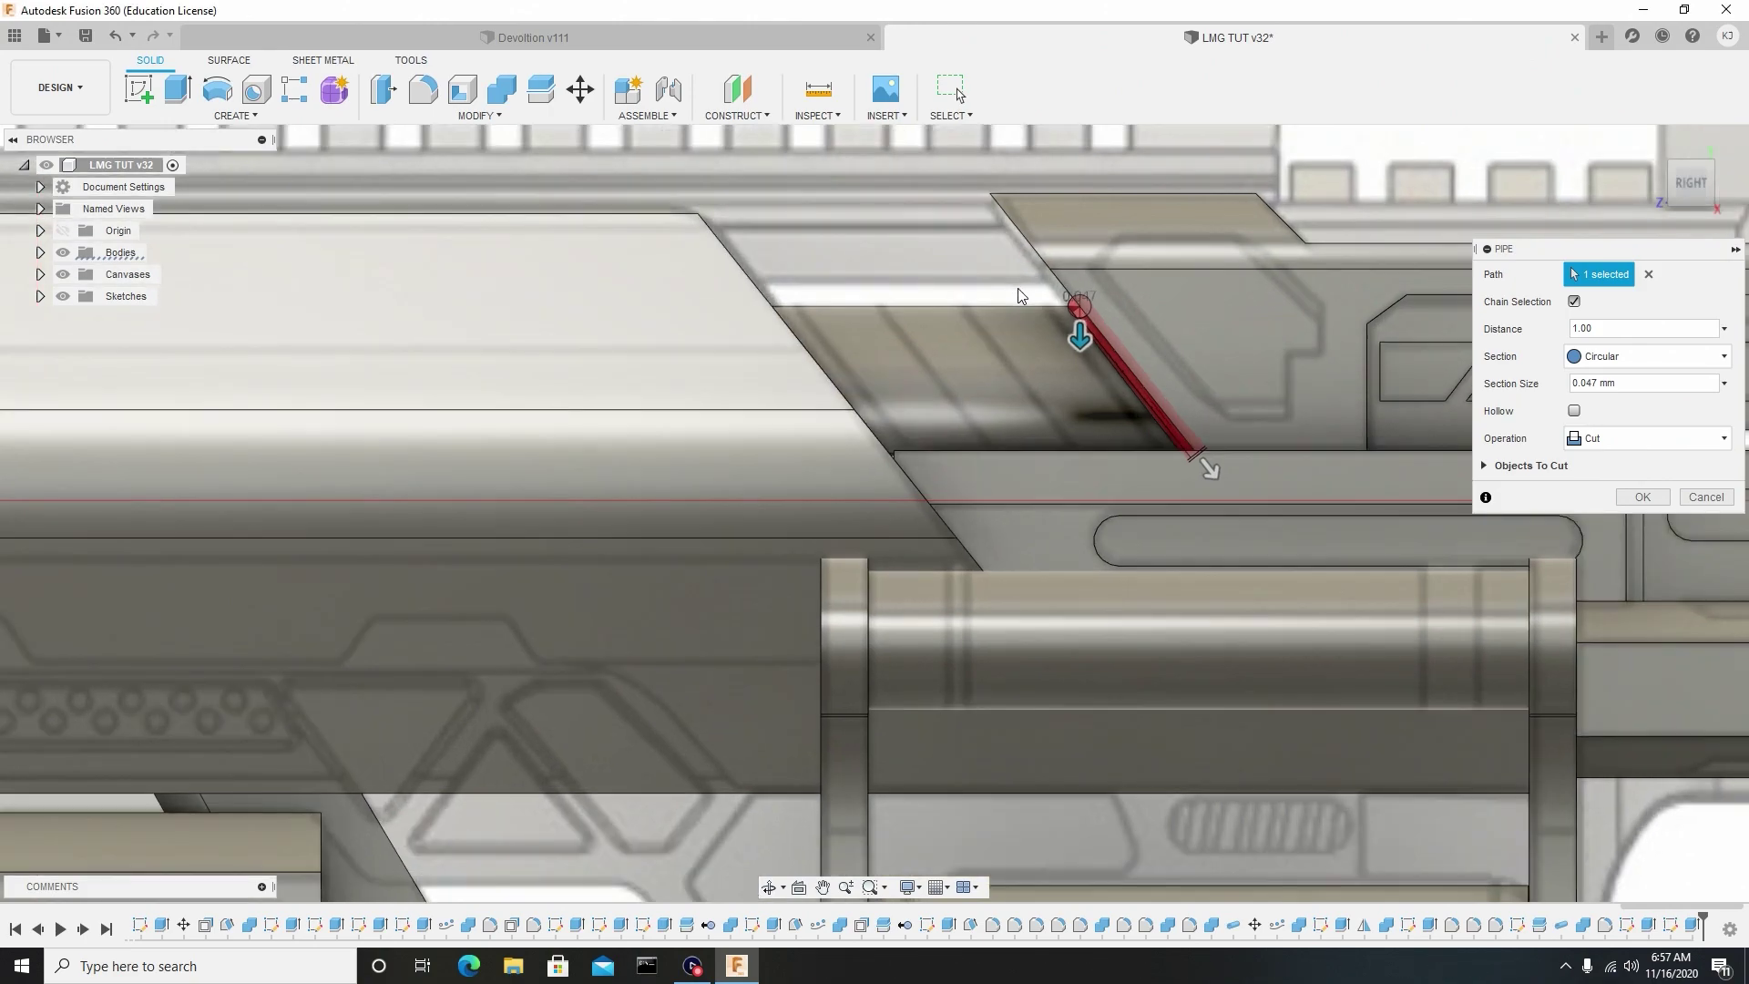
{"action": "left_click_drag", "start_coordinate": [1115, 342], "coordinate": [1126, 336]}
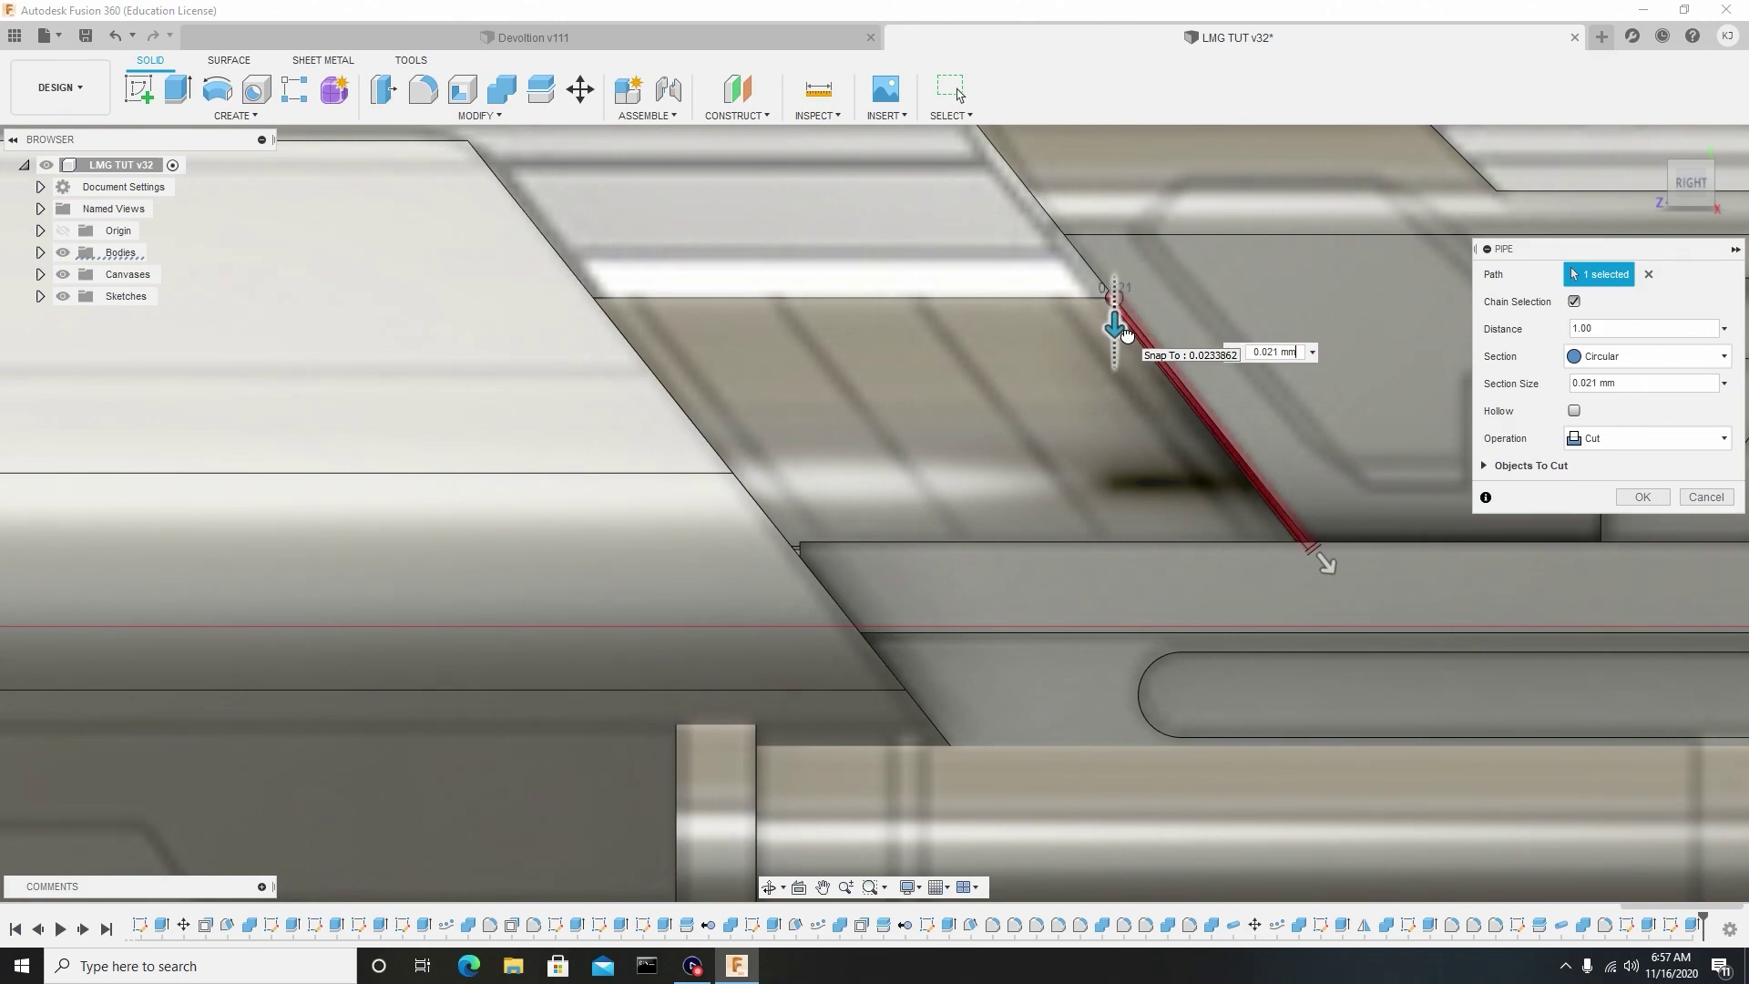
{"action": "left_click", "coordinate": [1676, 447]}
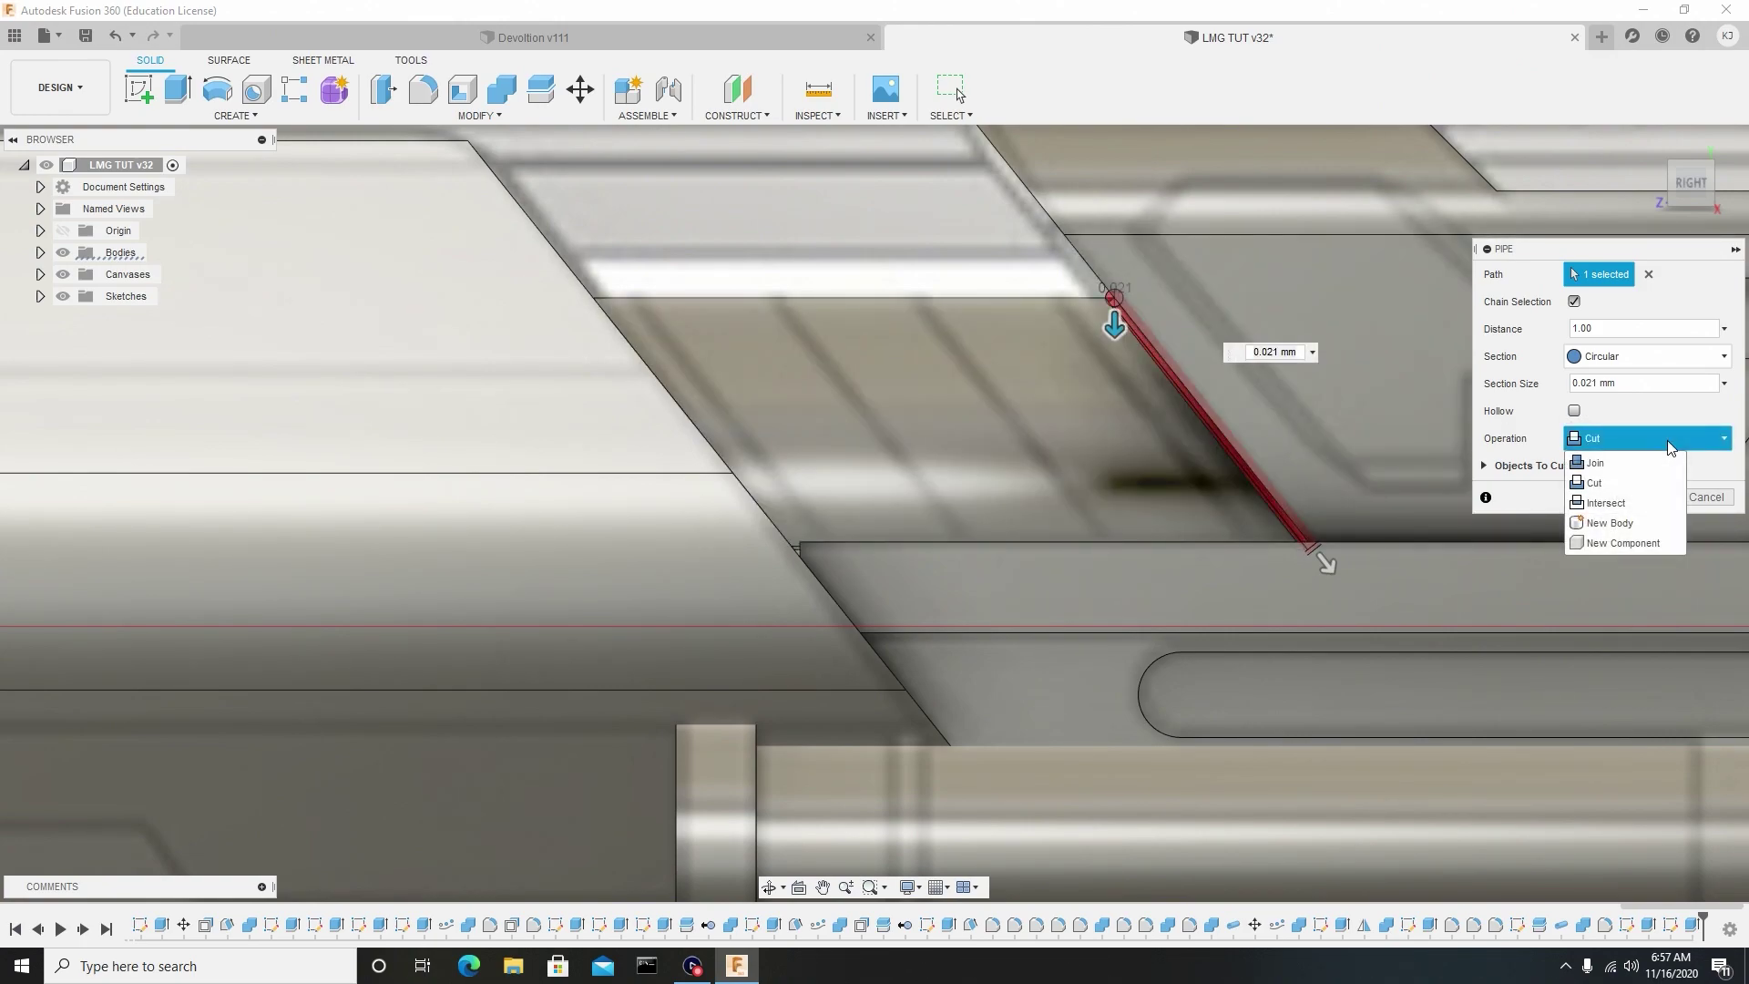
{"action": "left_click", "coordinate": [1609, 522]}
{"action": "left_click", "coordinate": [1660, 468]}
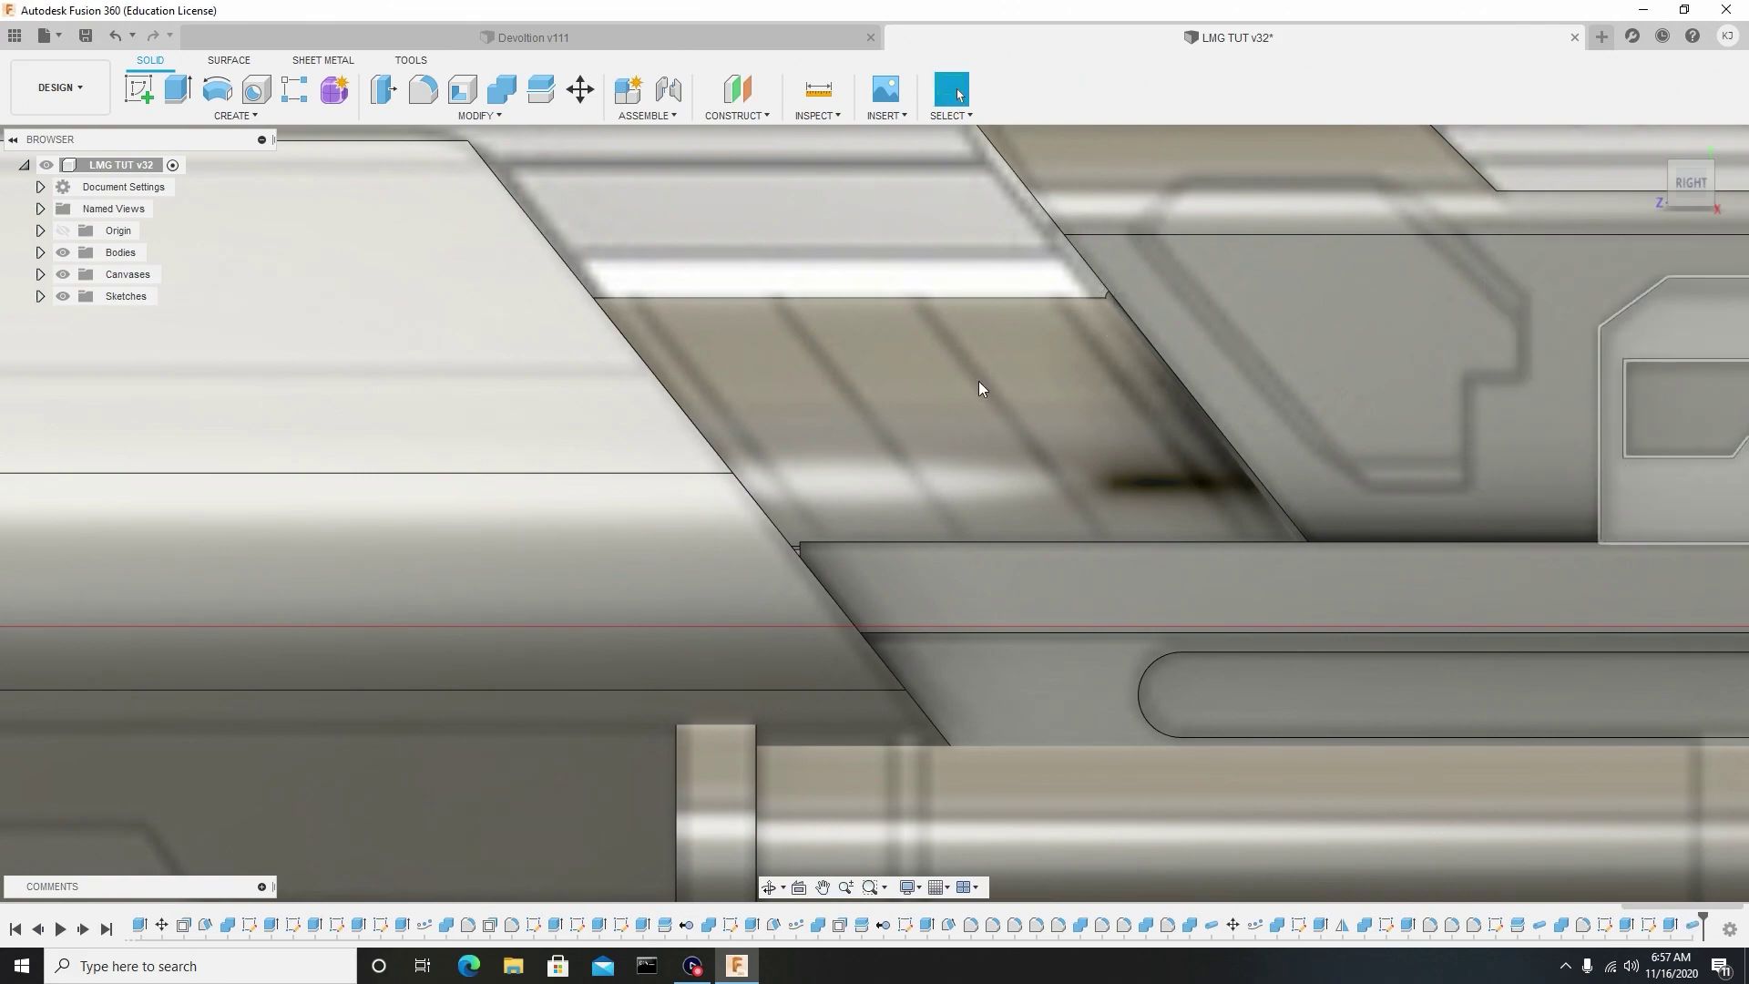
Move the new pipe body 0.063 mm along Z, away from the rear receiver's slanted edge.
{"action": "left_click", "coordinate": [40, 253]}
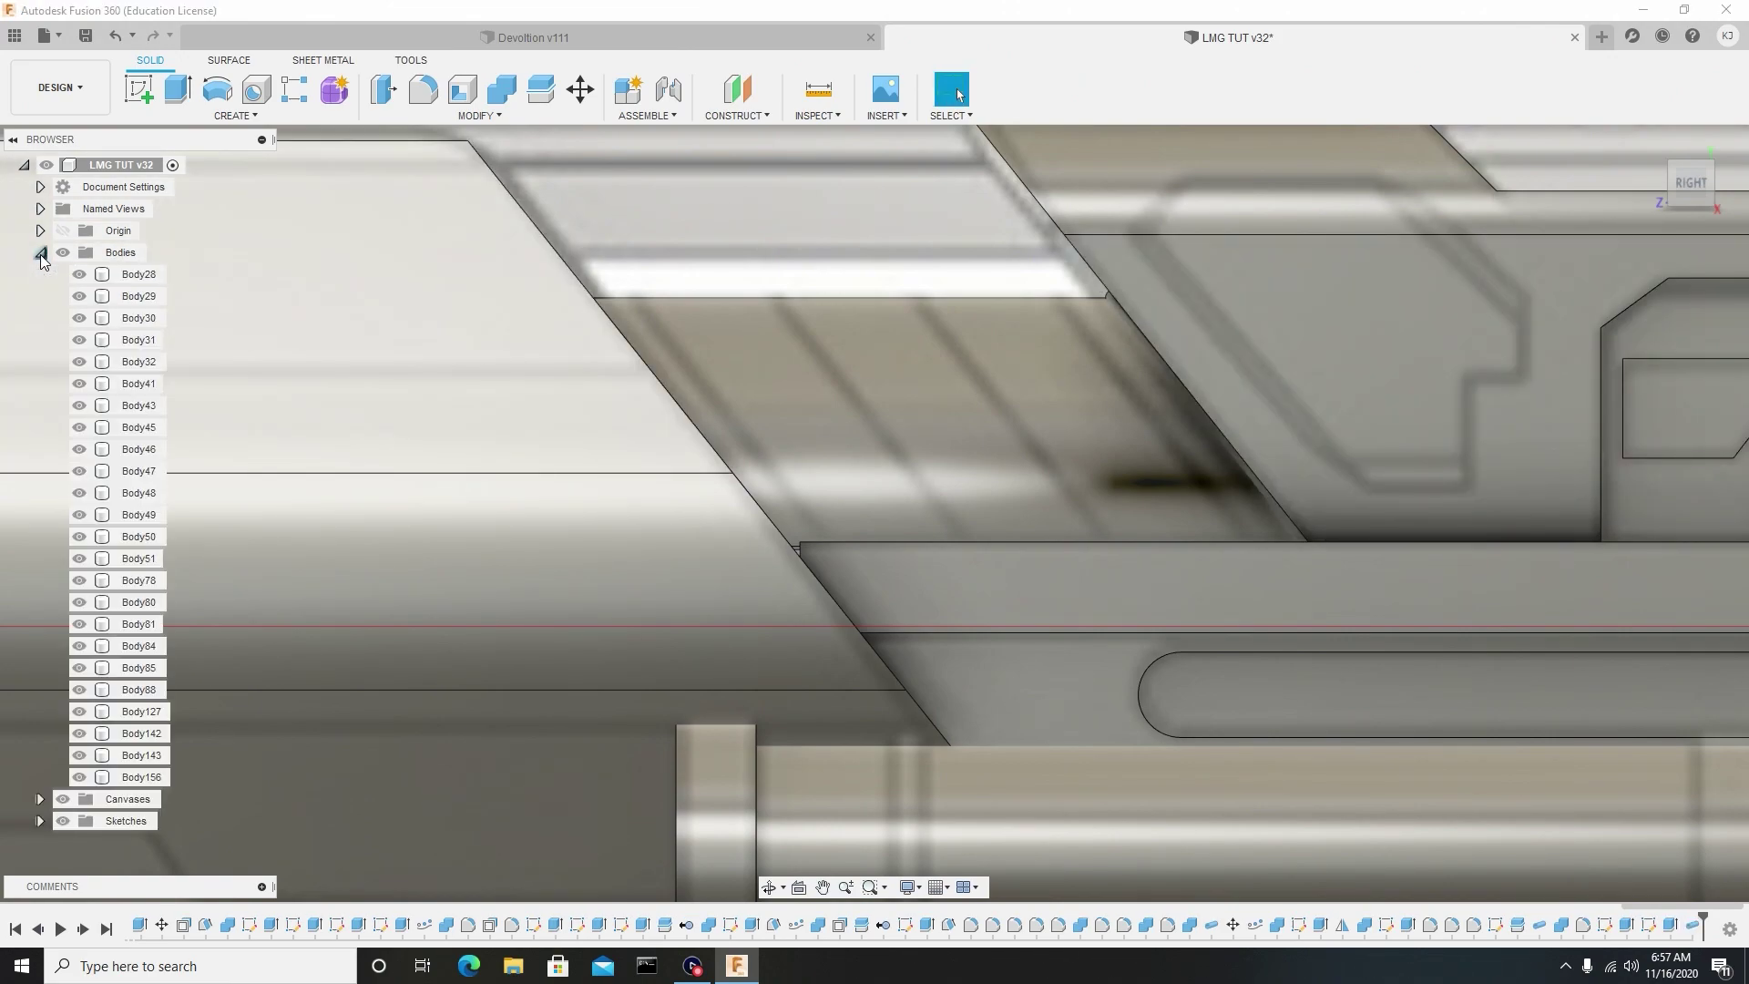
{"action": "left_click", "coordinate": [137, 779]}
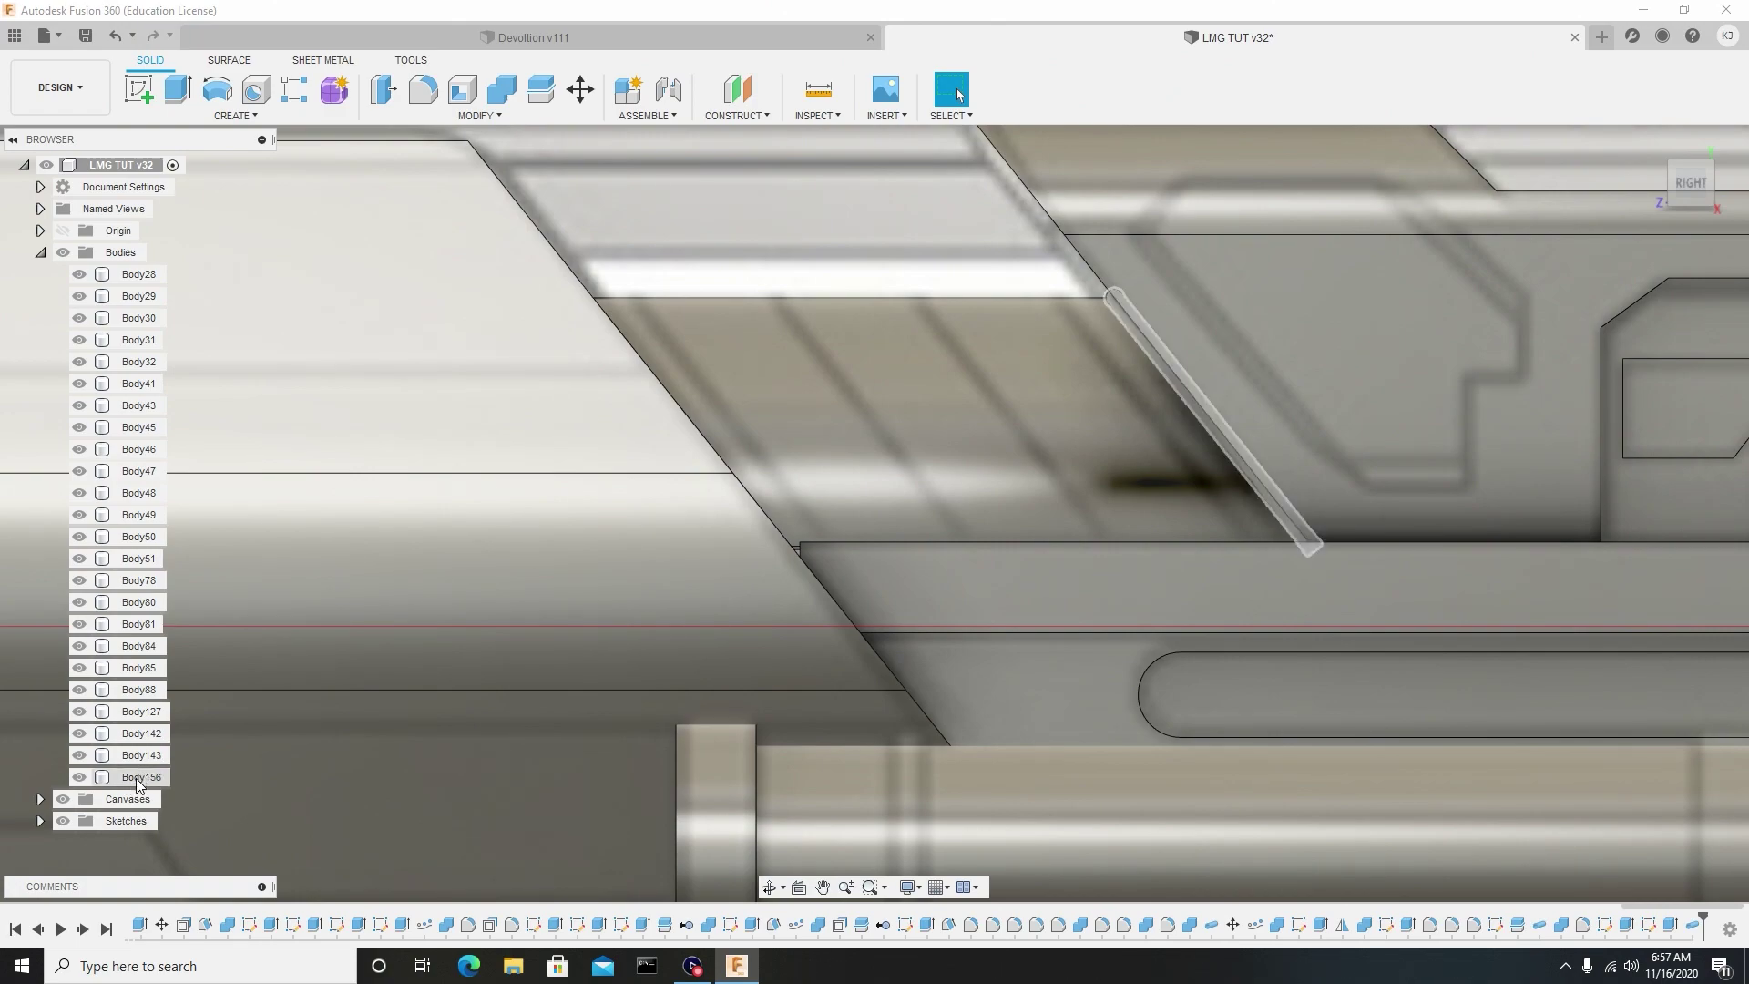
{"action": "right_click", "coordinate": [135, 778]}
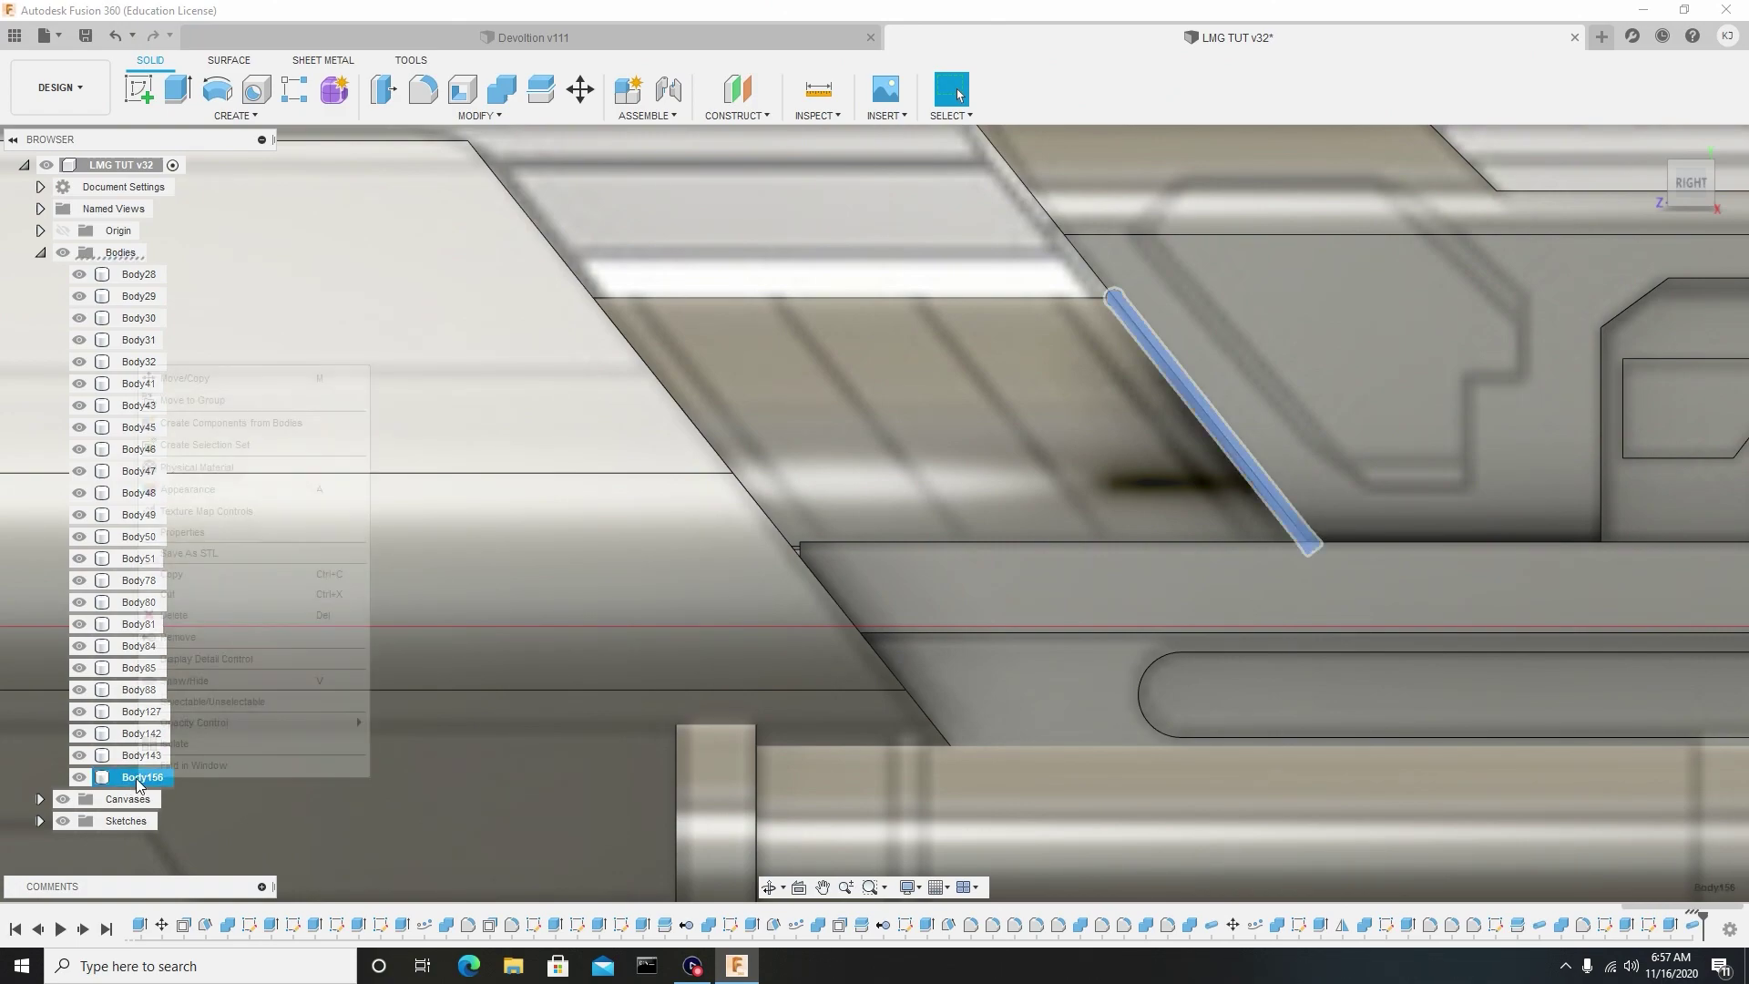
{"action": "left_click", "coordinate": [206, 386]}
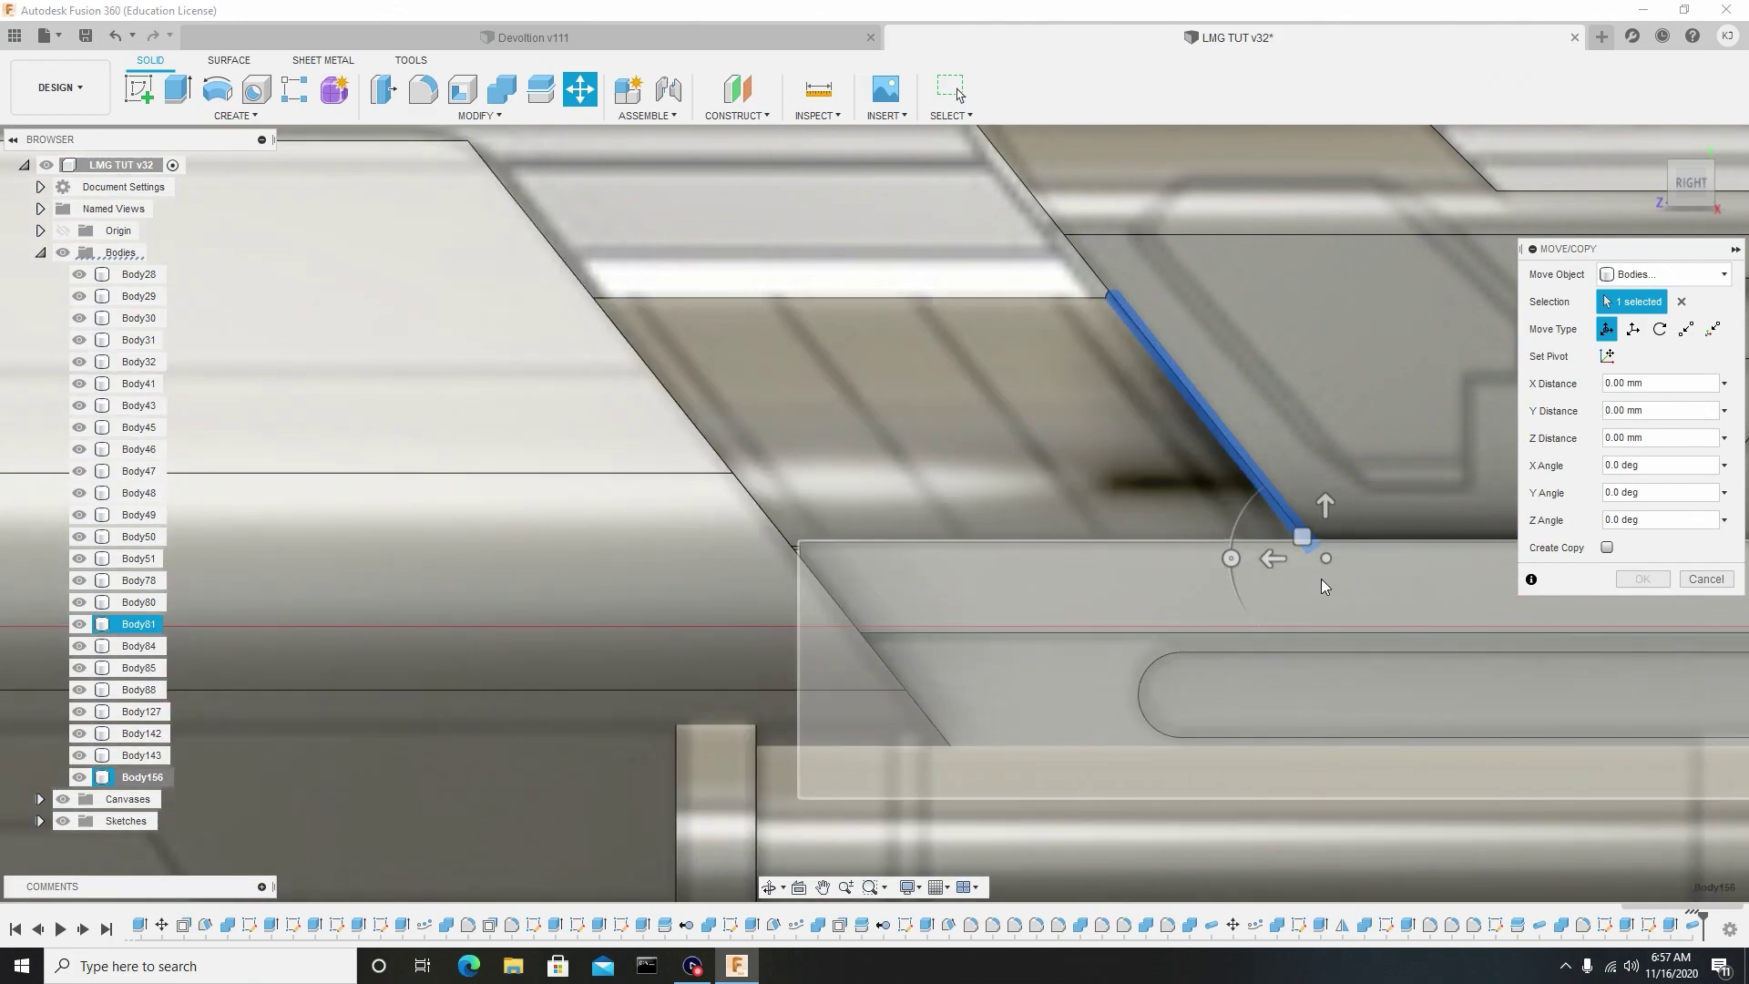
{"action": "left_click_drag", "start_coordinate": [1273, 559], "coordinate": [1222, 558]}
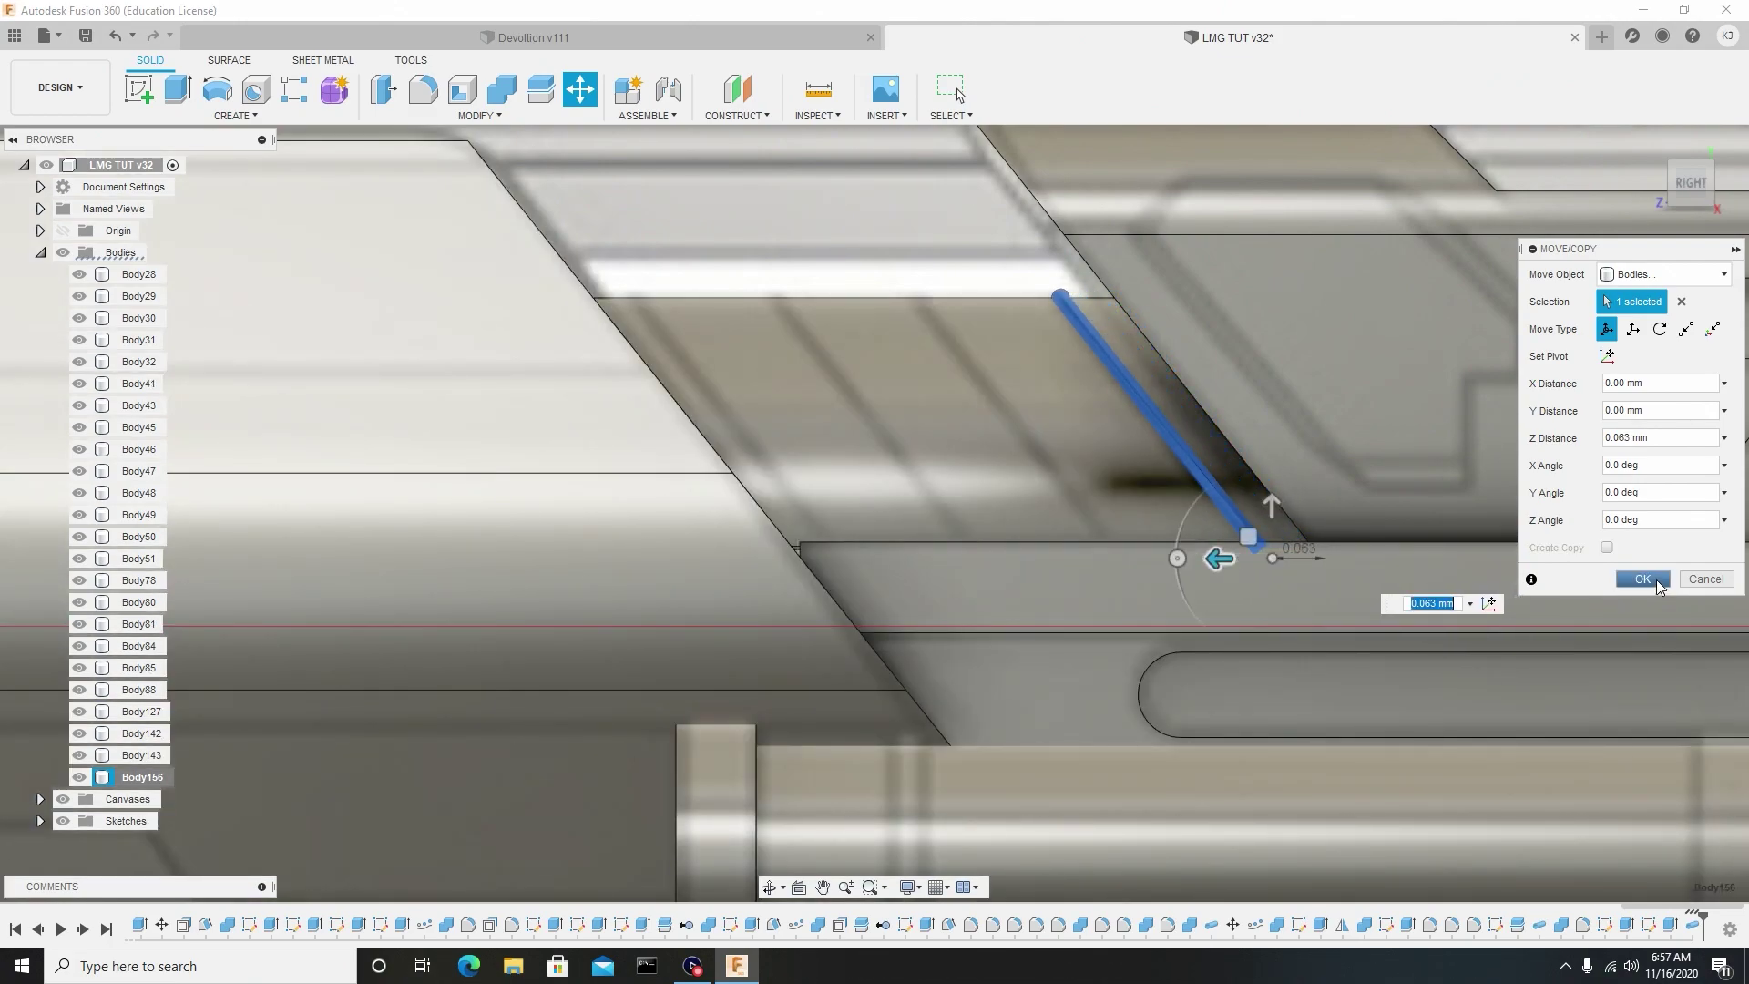
{"action": "left_click", "coordinate": [1642, 579]}
Set up a pattern on path of type Bodies with the moved pipe as the object.
{"action": "left_click", "coordinate": [222, 116]}
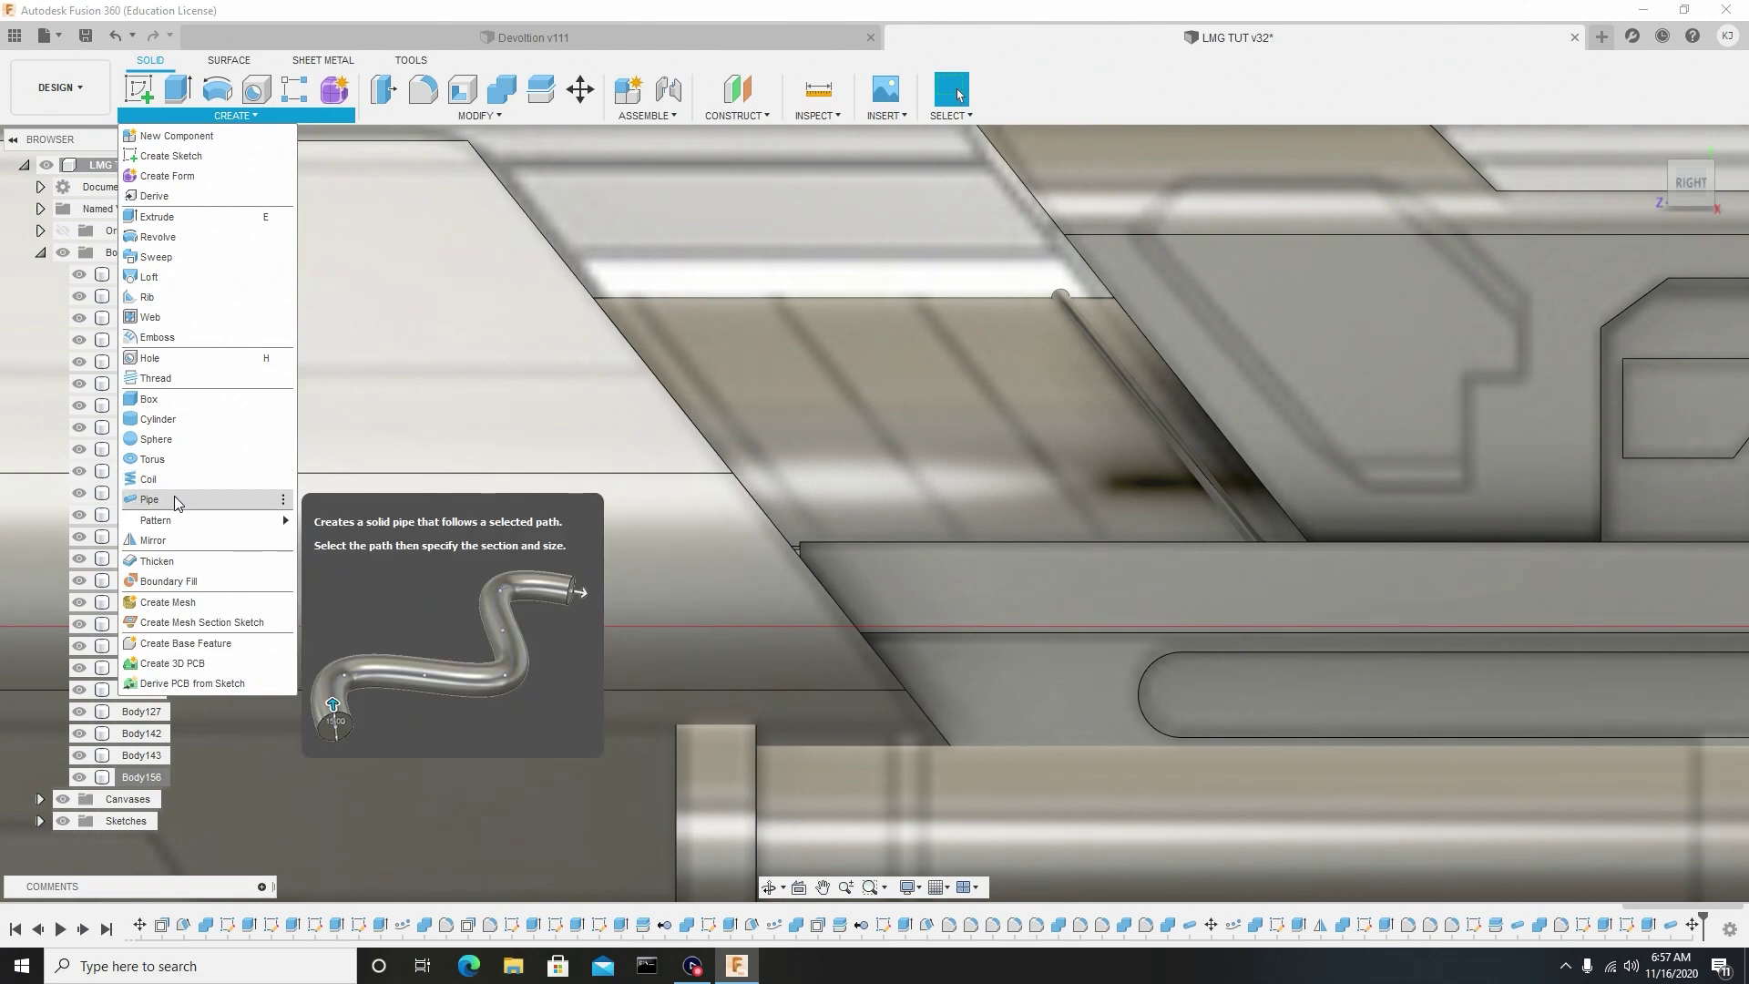
{"action": "mouse_move", "coordinate": [191, 528]}
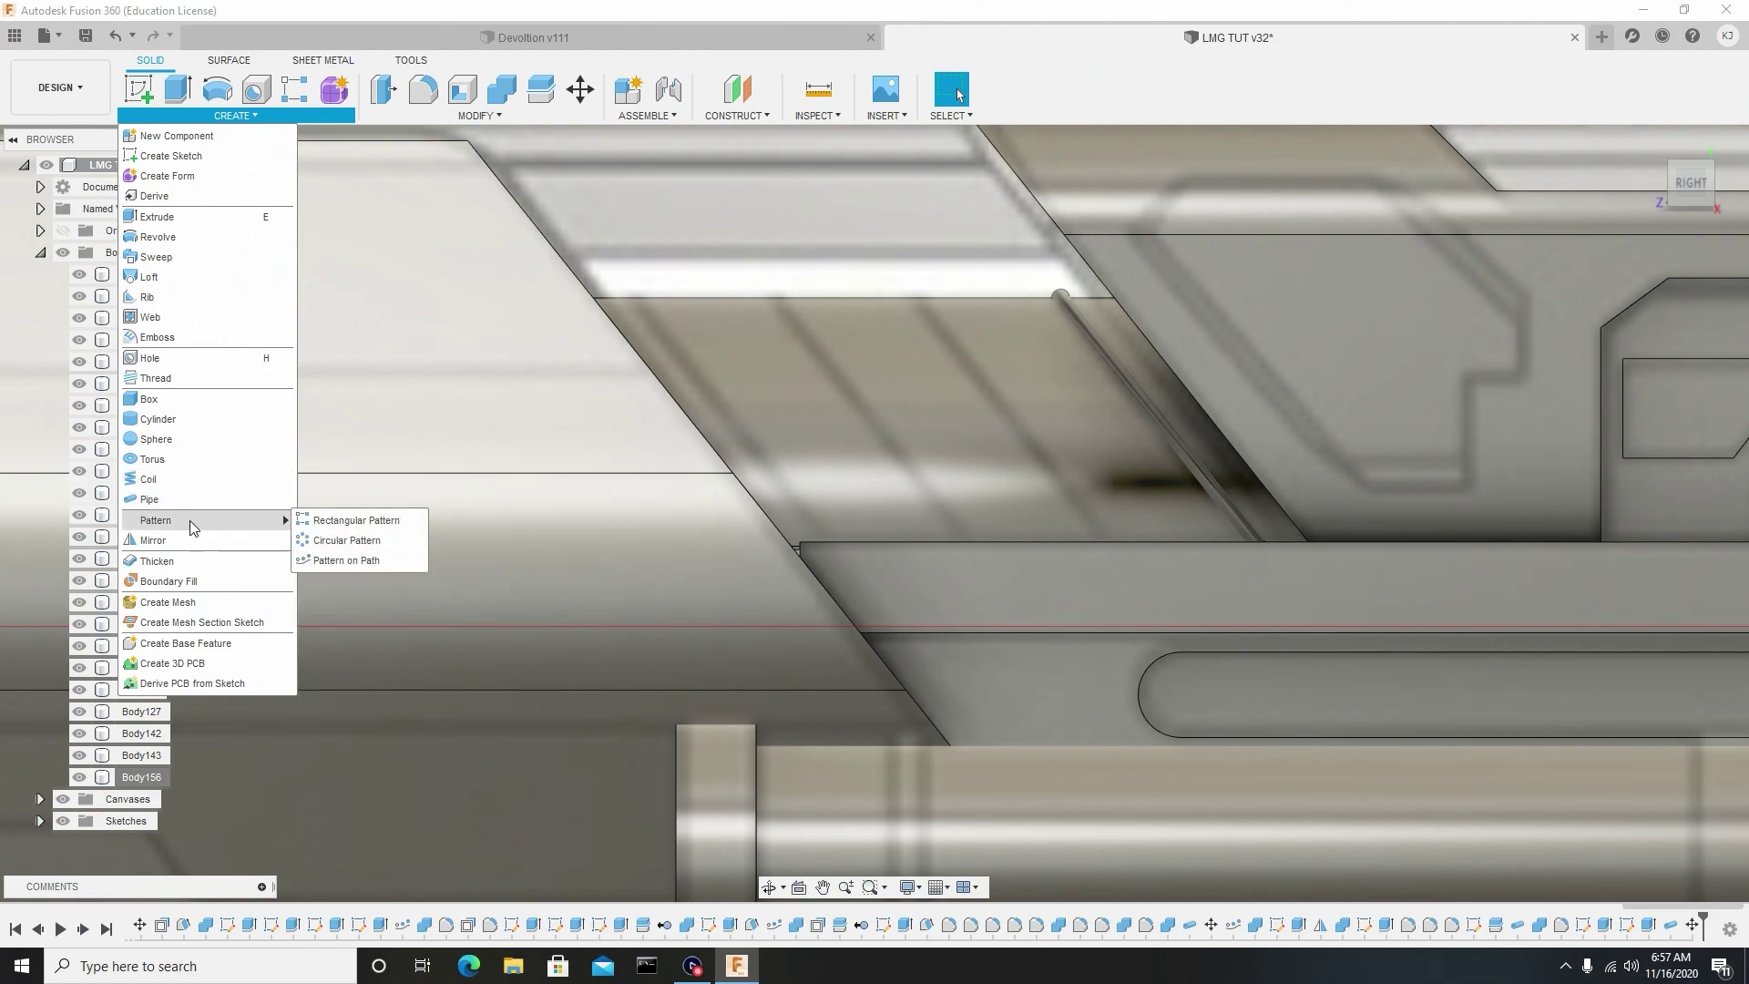
{"action": "left_click", "coordinate": [344, 563]}
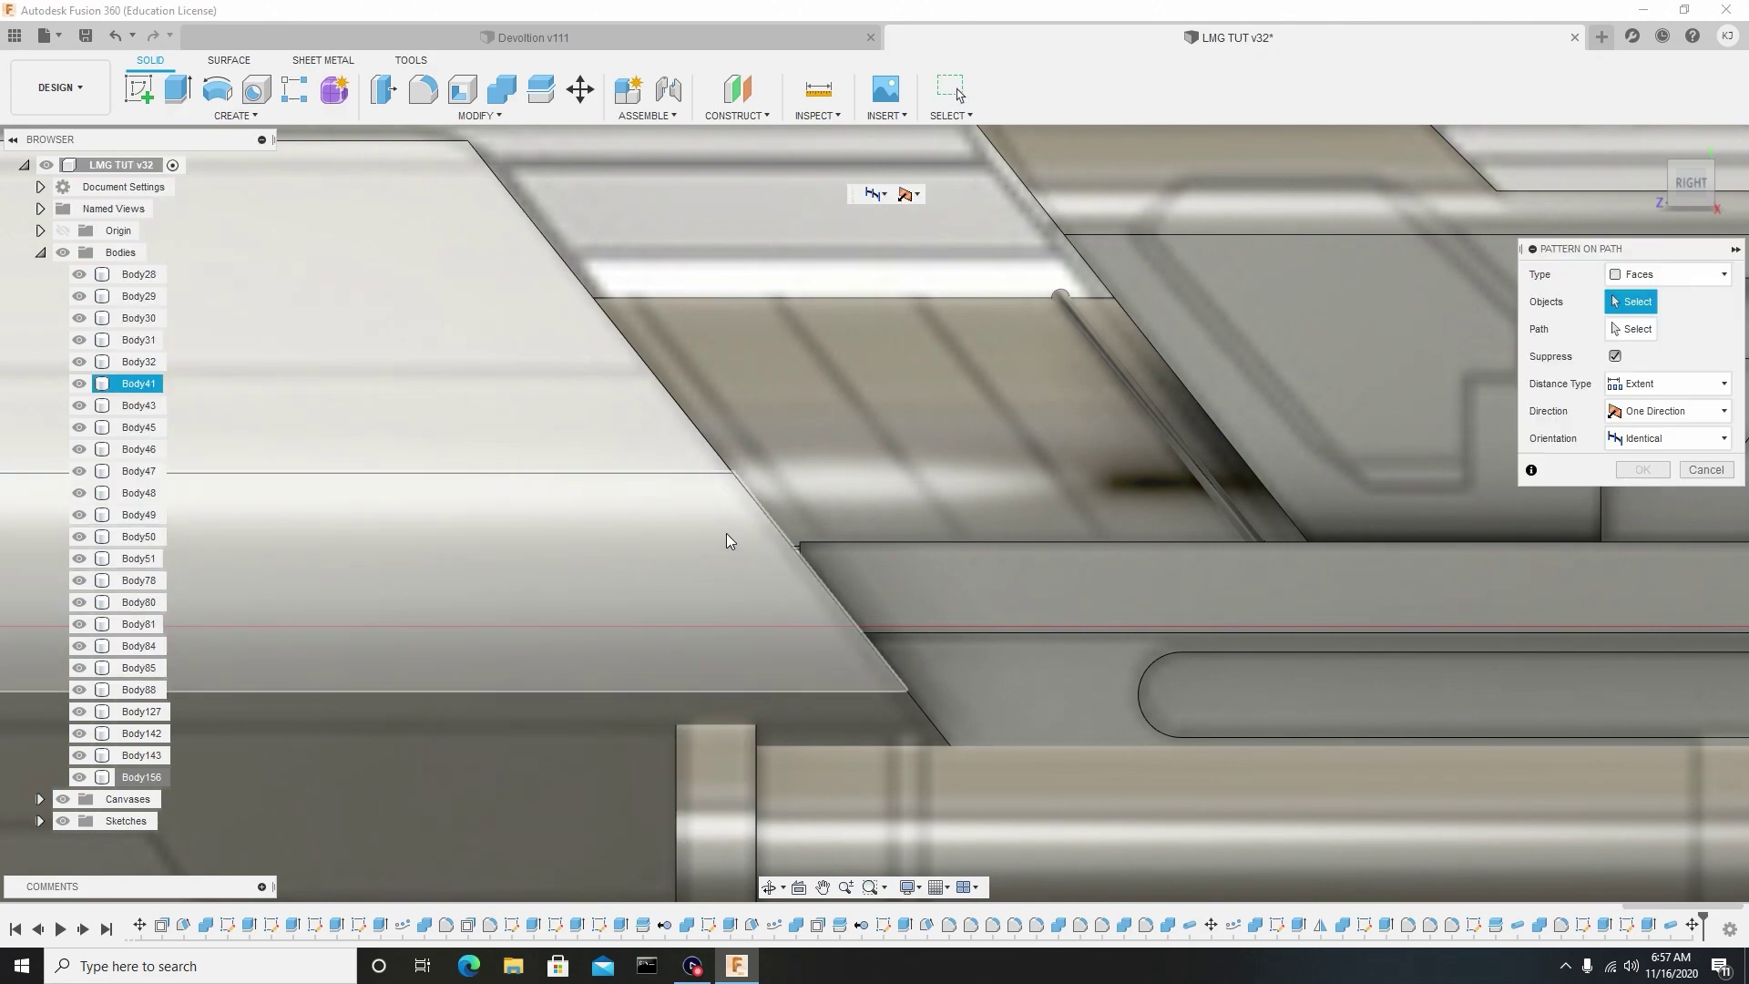
{"action": "left_click", "coordinate": [1679, 277]}
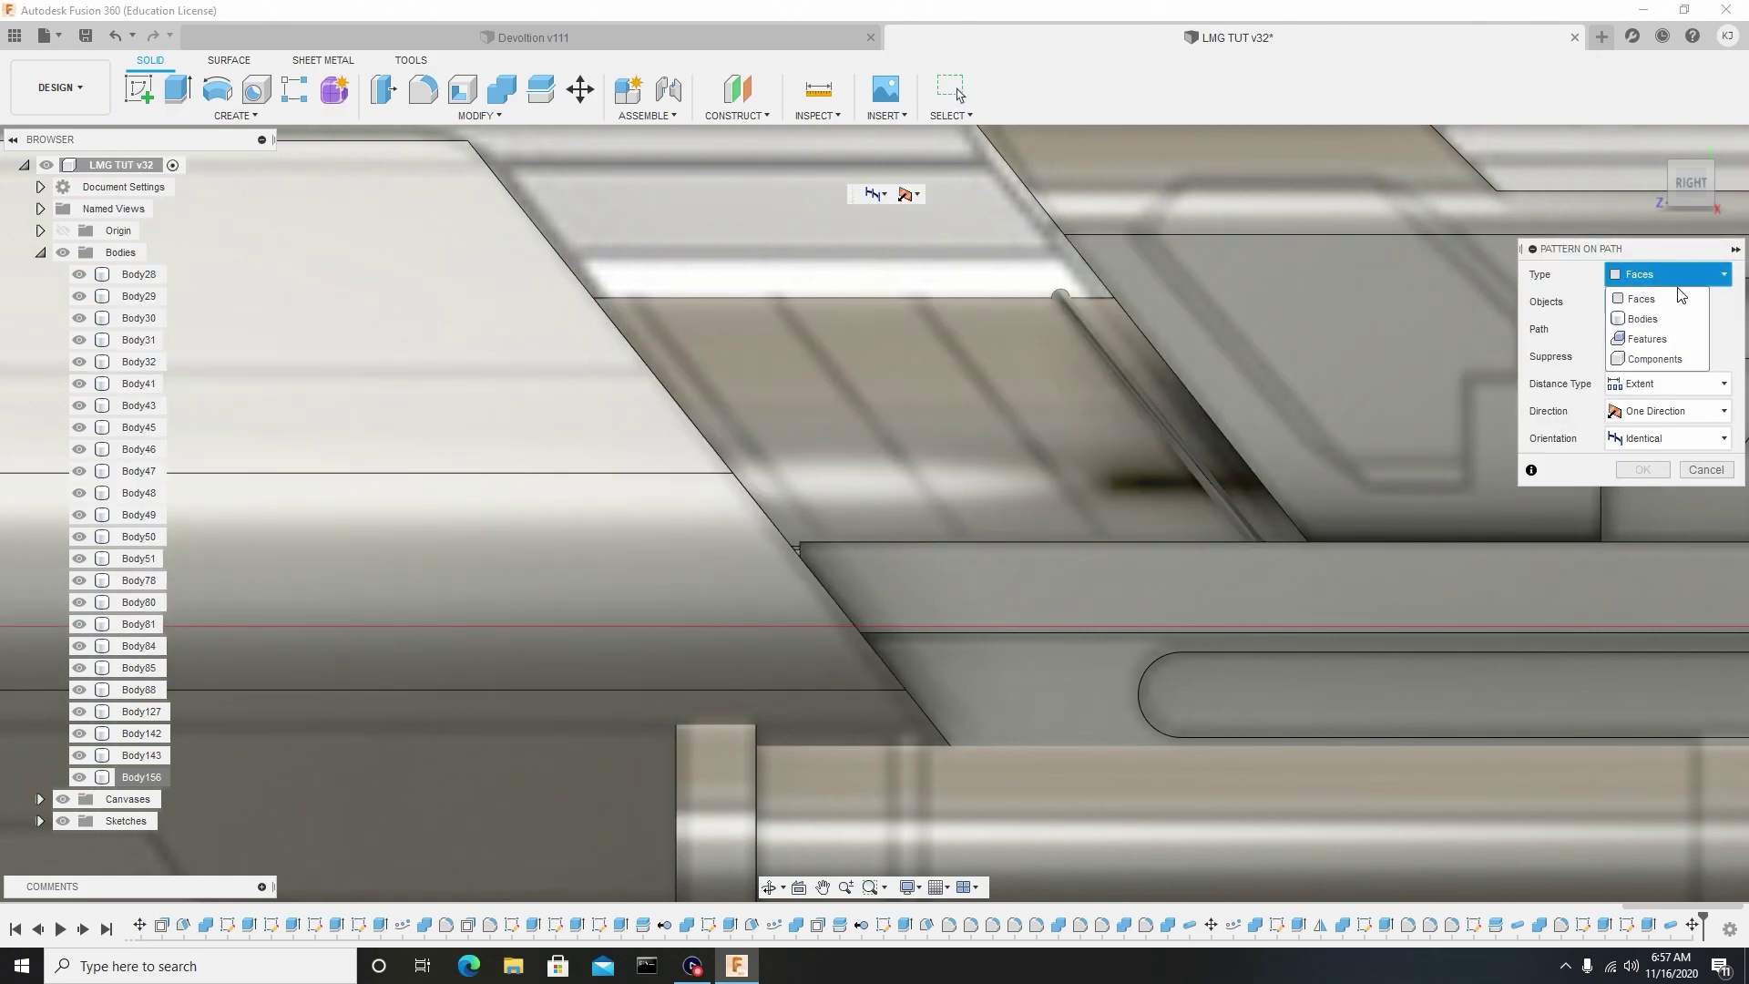
{"action": "left_click", "coordinate": [1674, 319]}
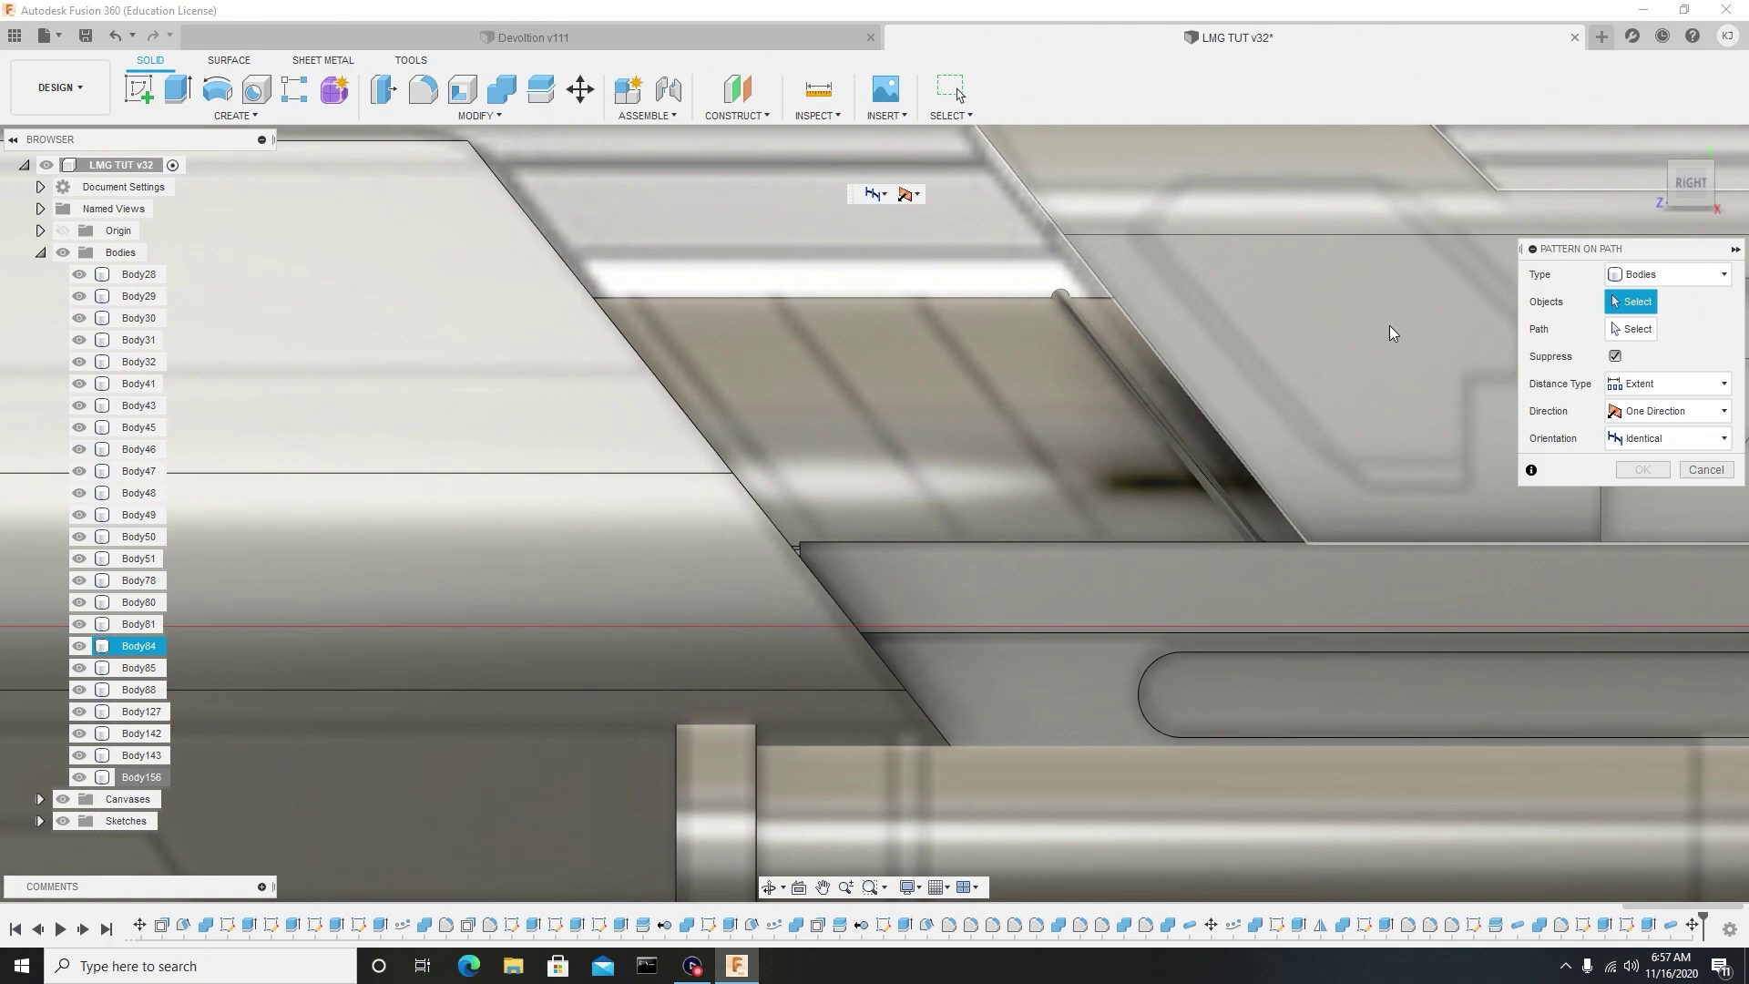
{"action": "left_click", "coordinate": [1129, 384]}
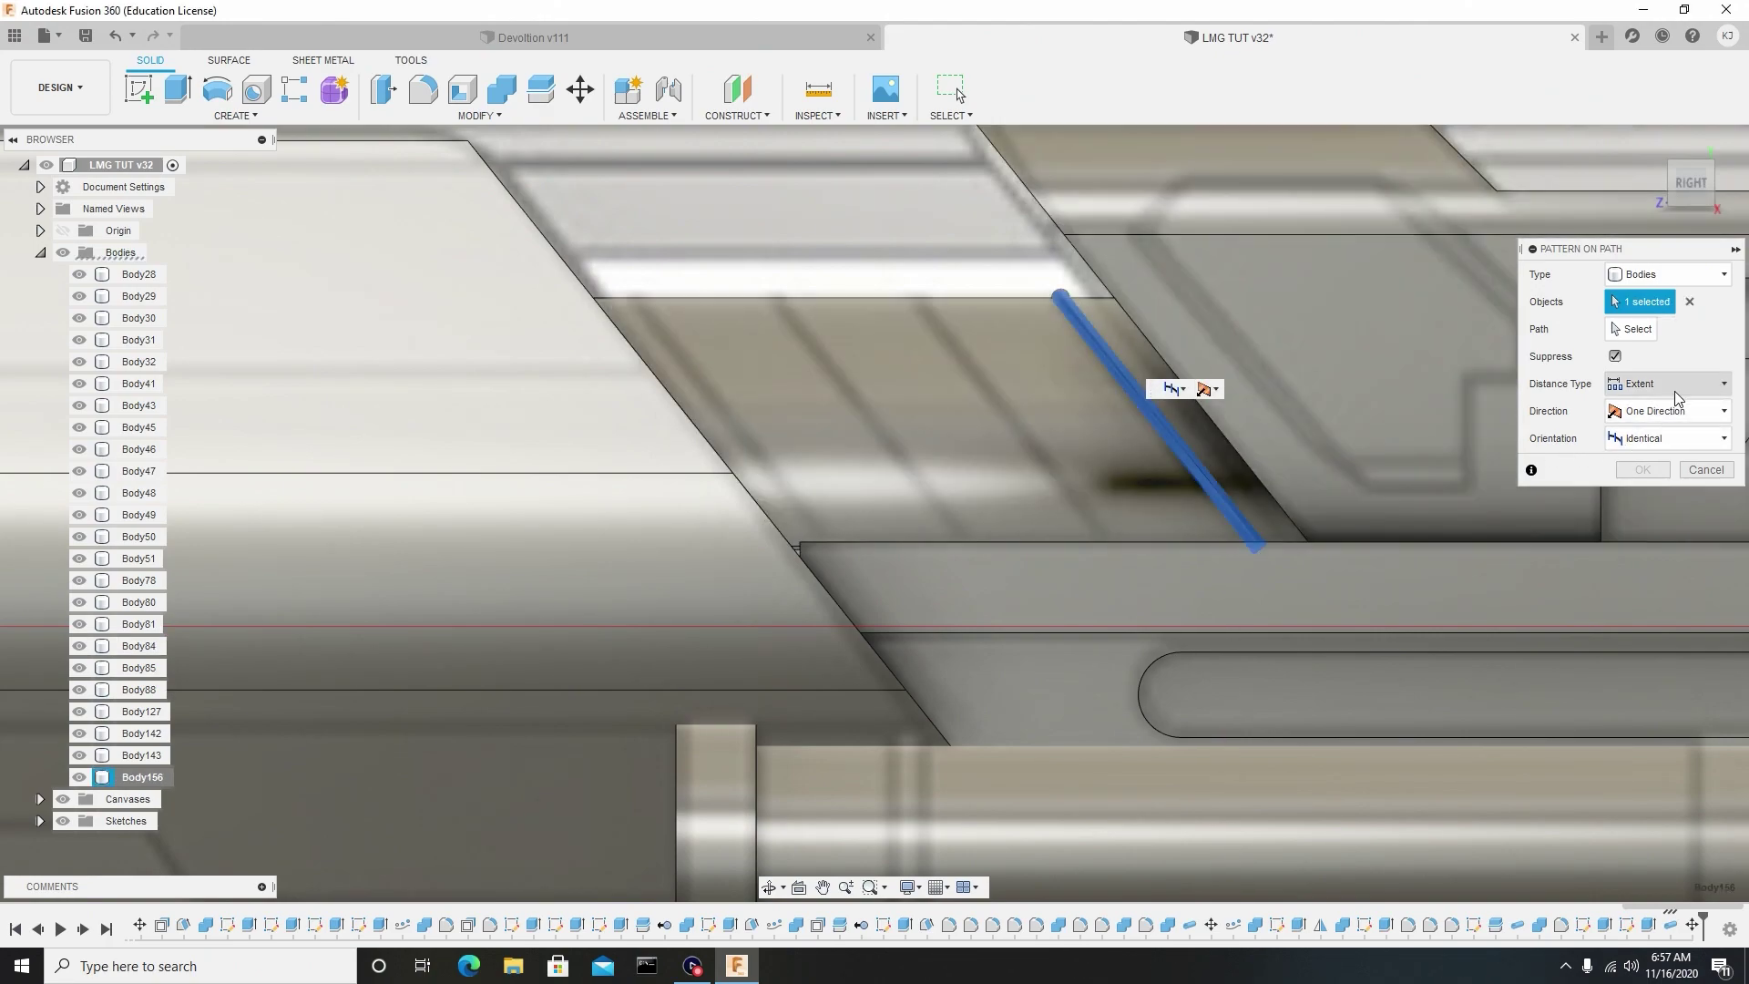
{"action": "left_click", "coordinate": [1632, 329]}
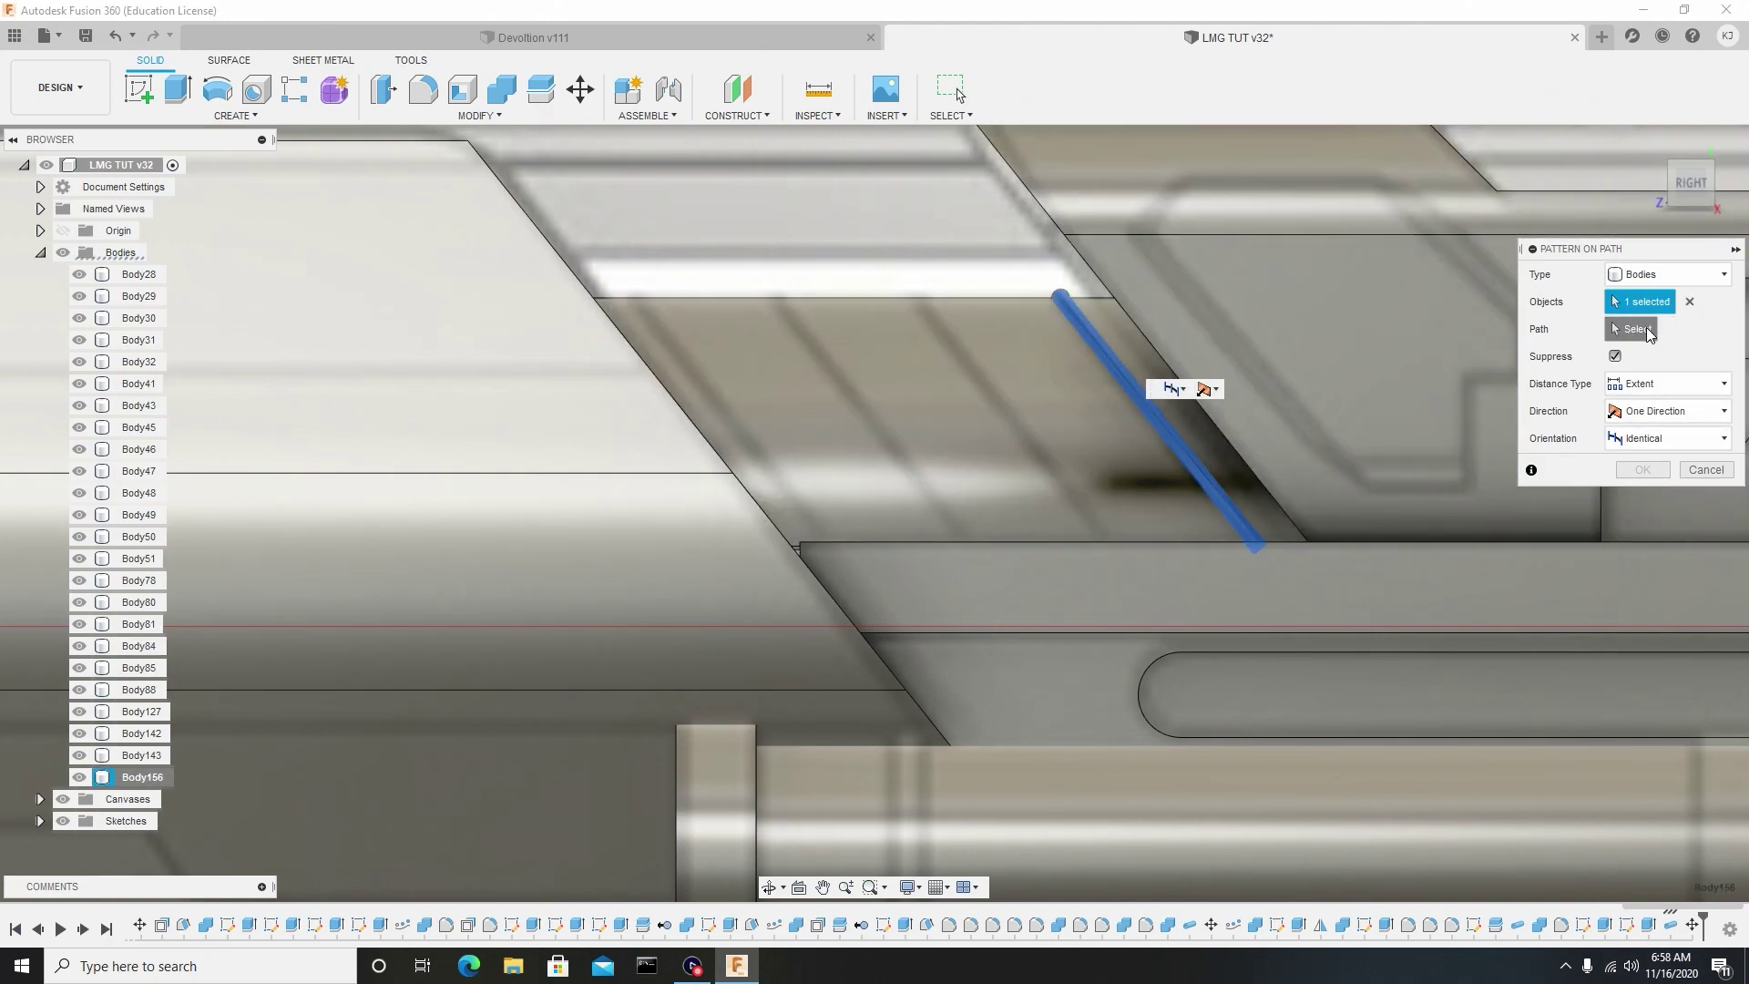
Pattern the pipe along the long upper edge of the front cover with a quantity of 4 over an extent of 0.494 mm.
{"action": "left_click", "coordinate": [1176, 545]}
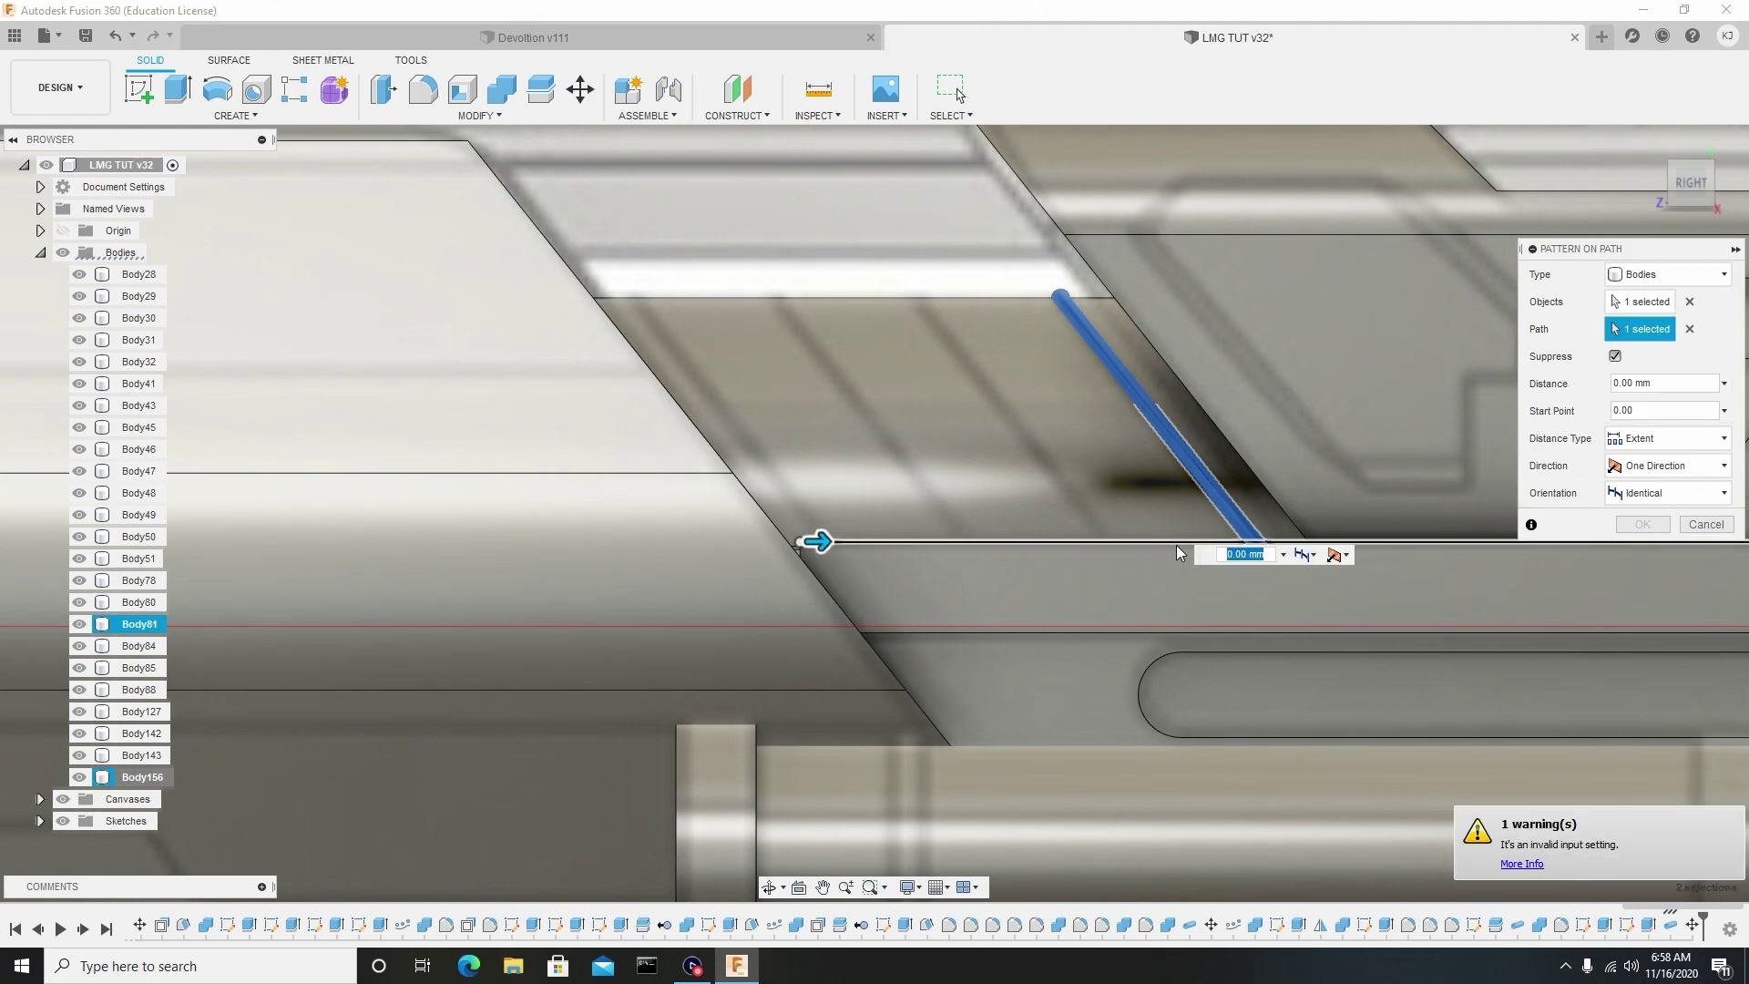
{"action": "left_click", "coordinate": [1179, 550]}
{"action": "scroll", "coordinate": [974, 492], "scroll_direction": "down", "scroll_amount": 6}
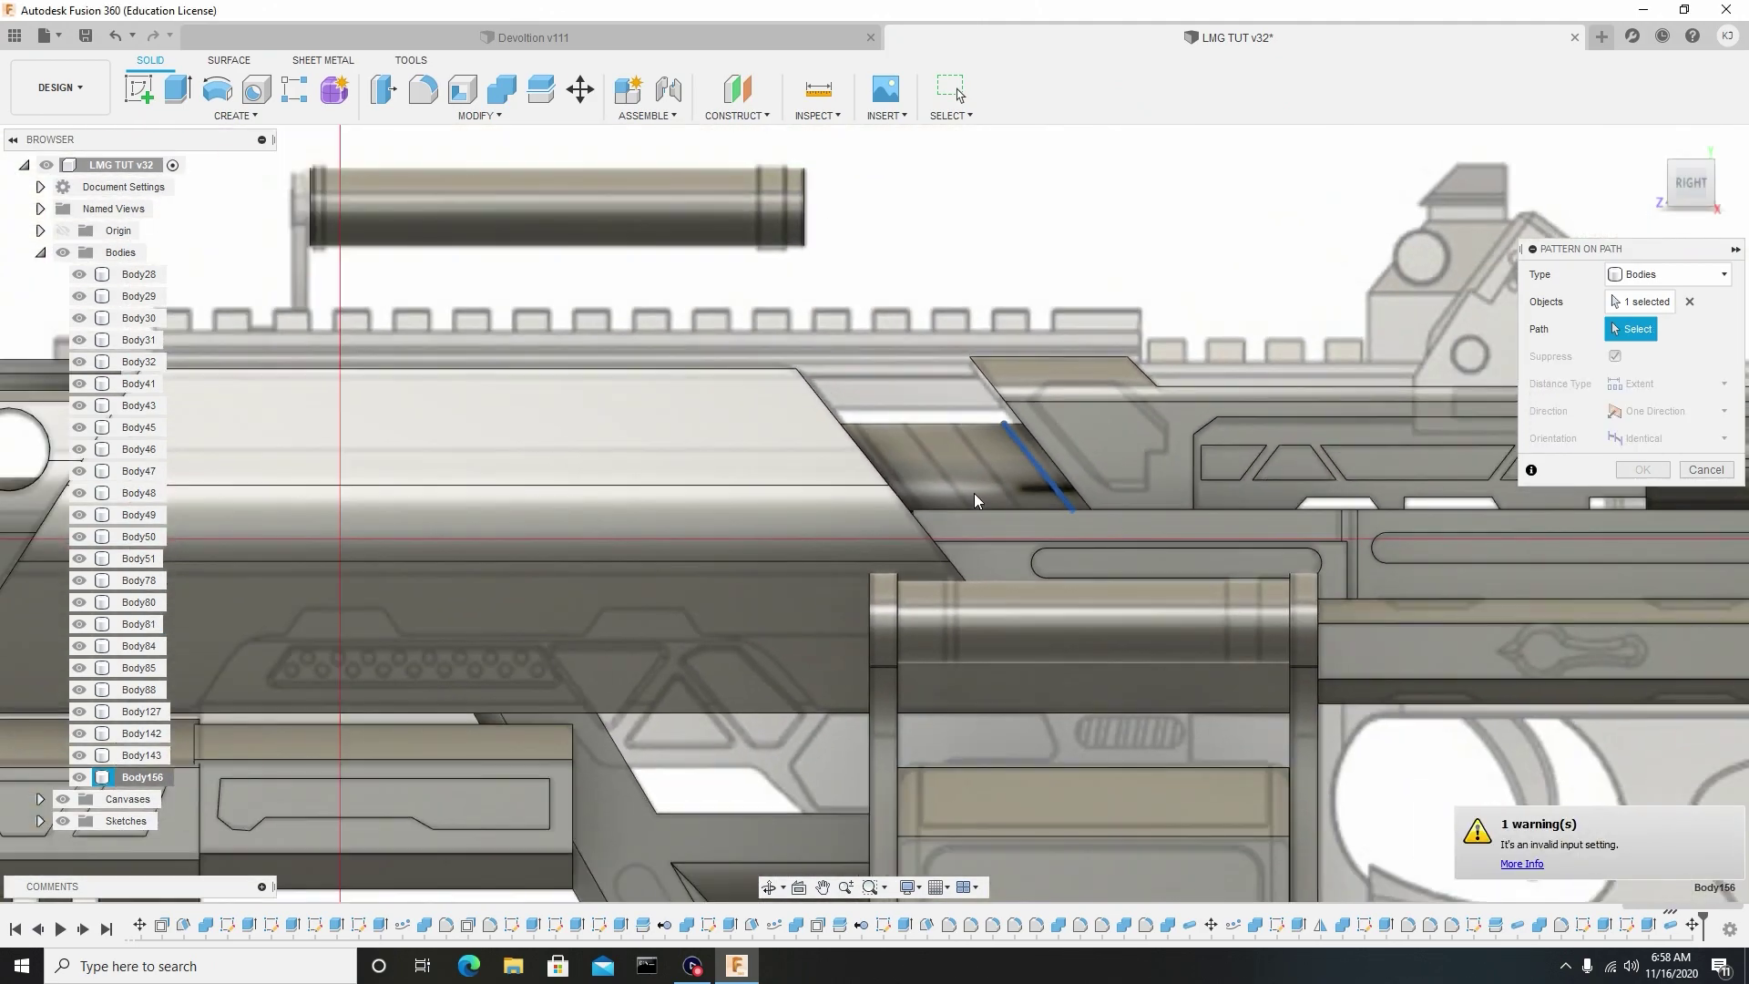
{"action": "scroll", "coordinate": [973, 499], "scroll_direction": "down", "scroll_amount": 2}
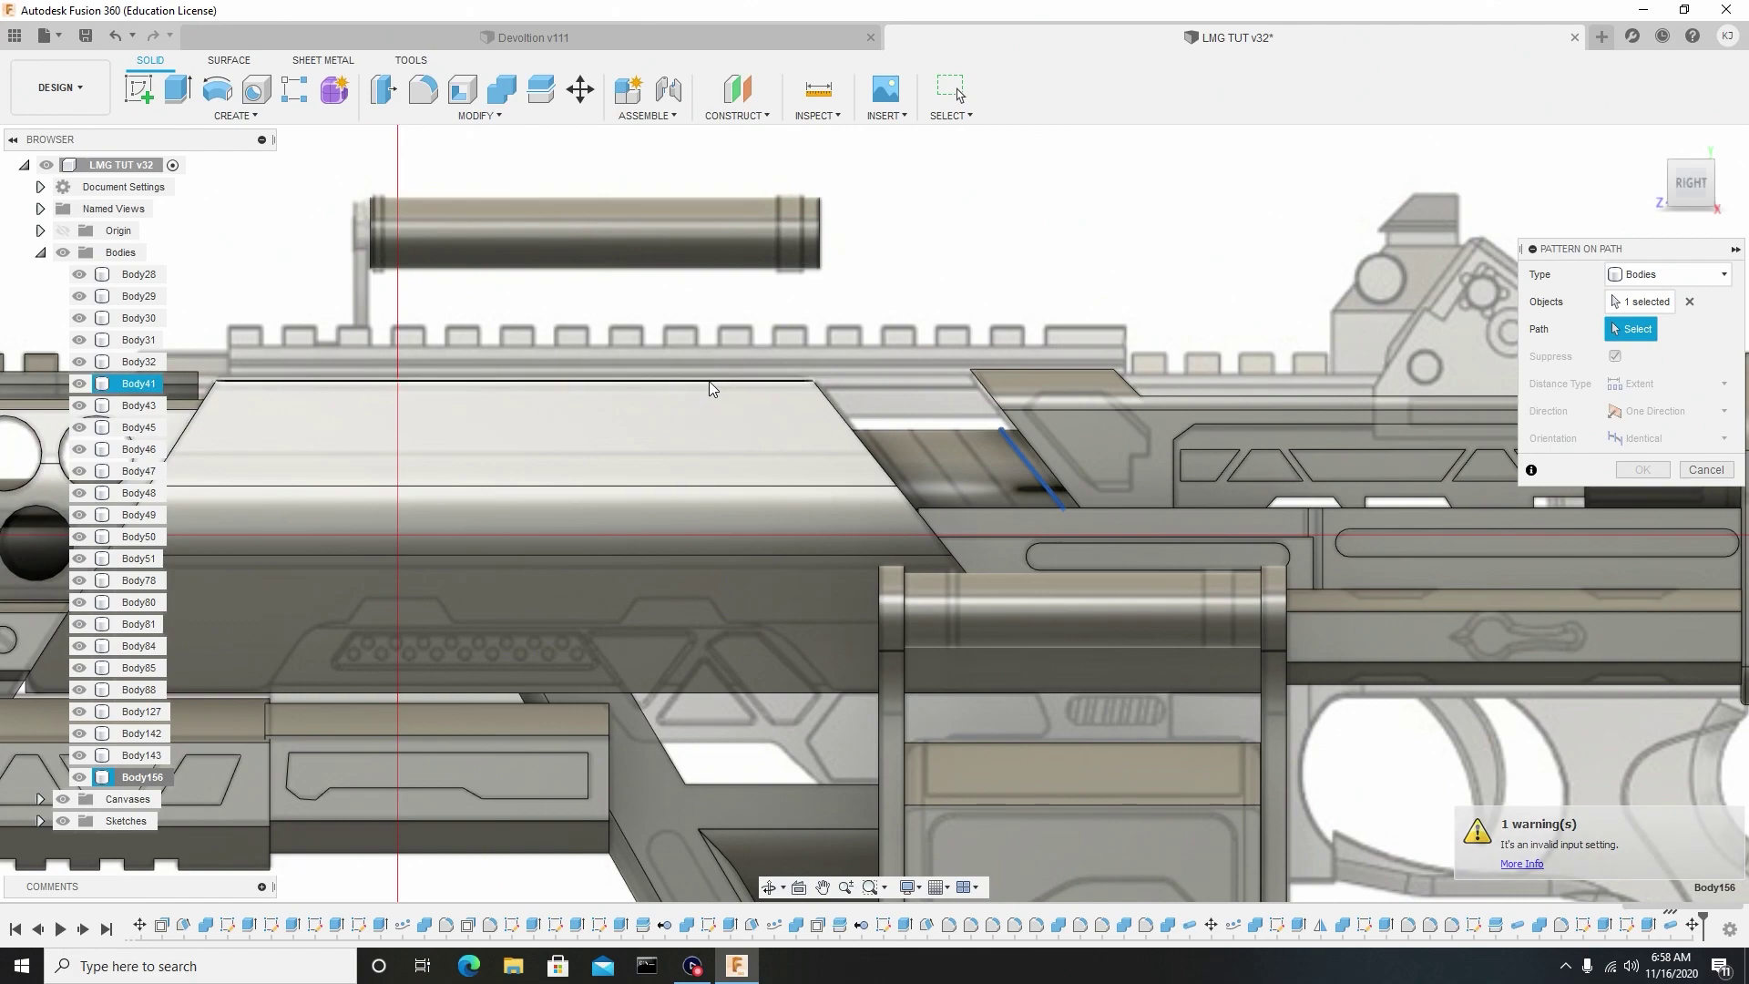
{"action": "left_click", "coordinate": [817, 390]}
{"action": "scroll", "coordinate": [817, 390], "scroll_direction": "up", "scroll_amount": 3}
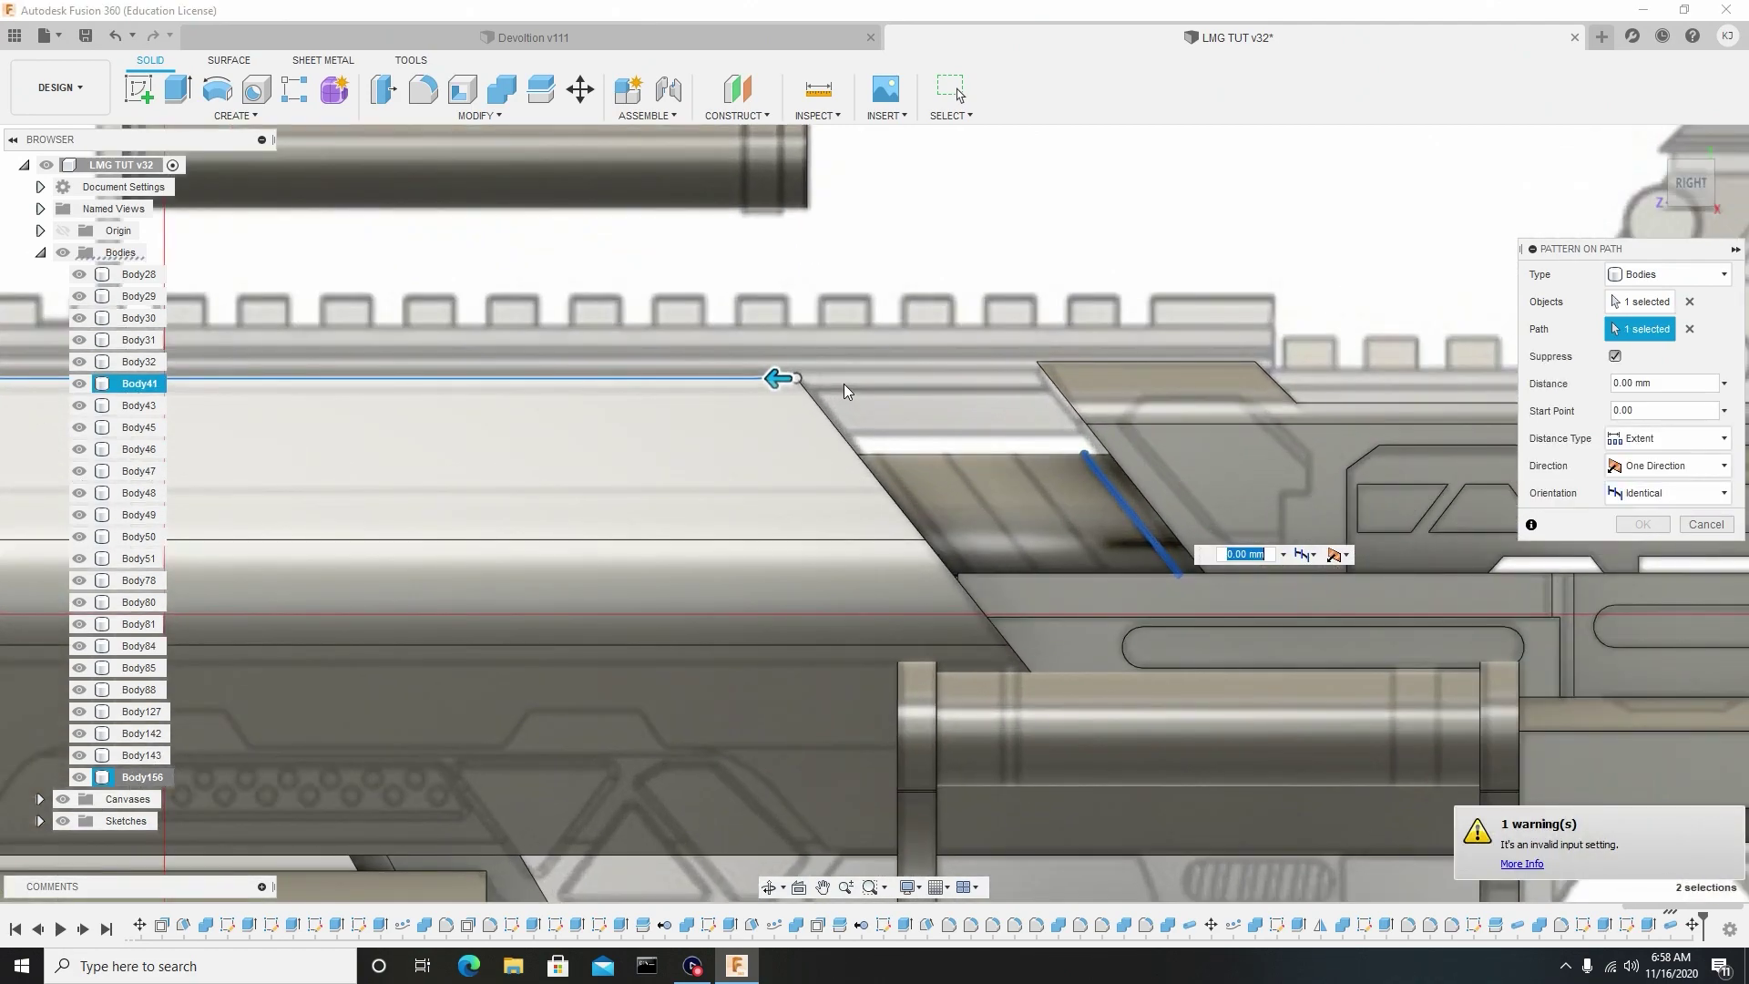
{"action": "left_click_drag", "start_coordinate": [765, 377], "coordinate": [565, 382]}
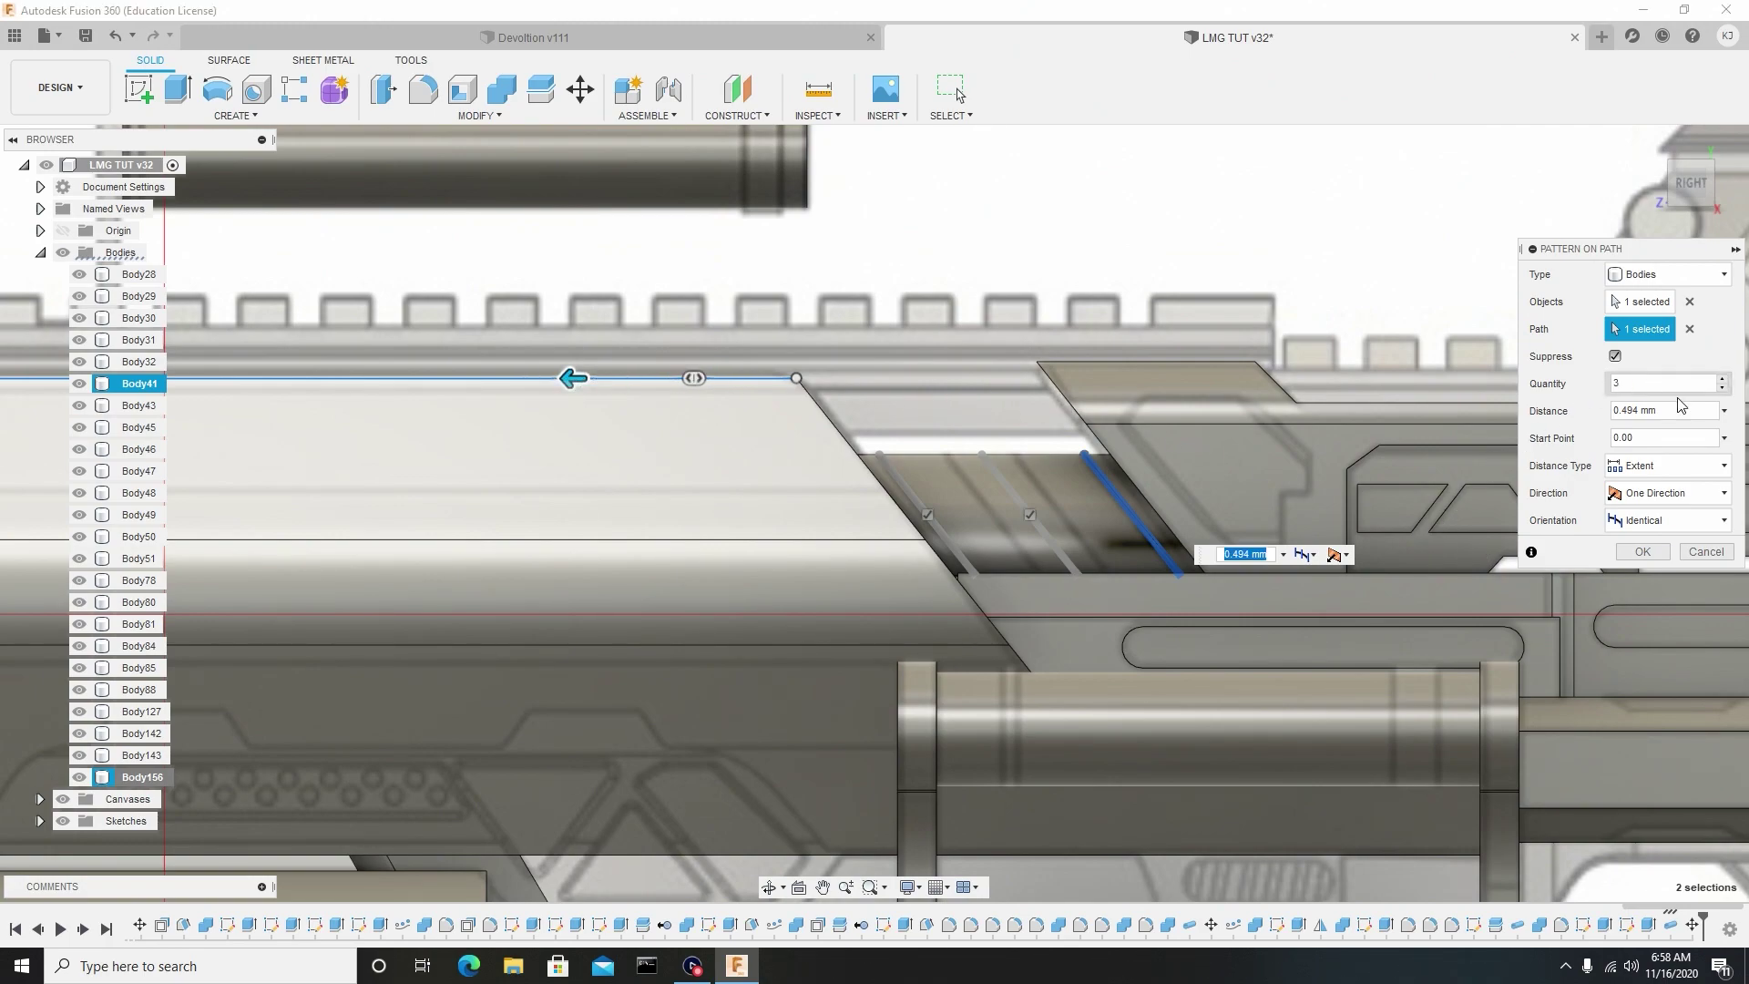
{"action": "left_click", "coordinate": [1724, 384]}
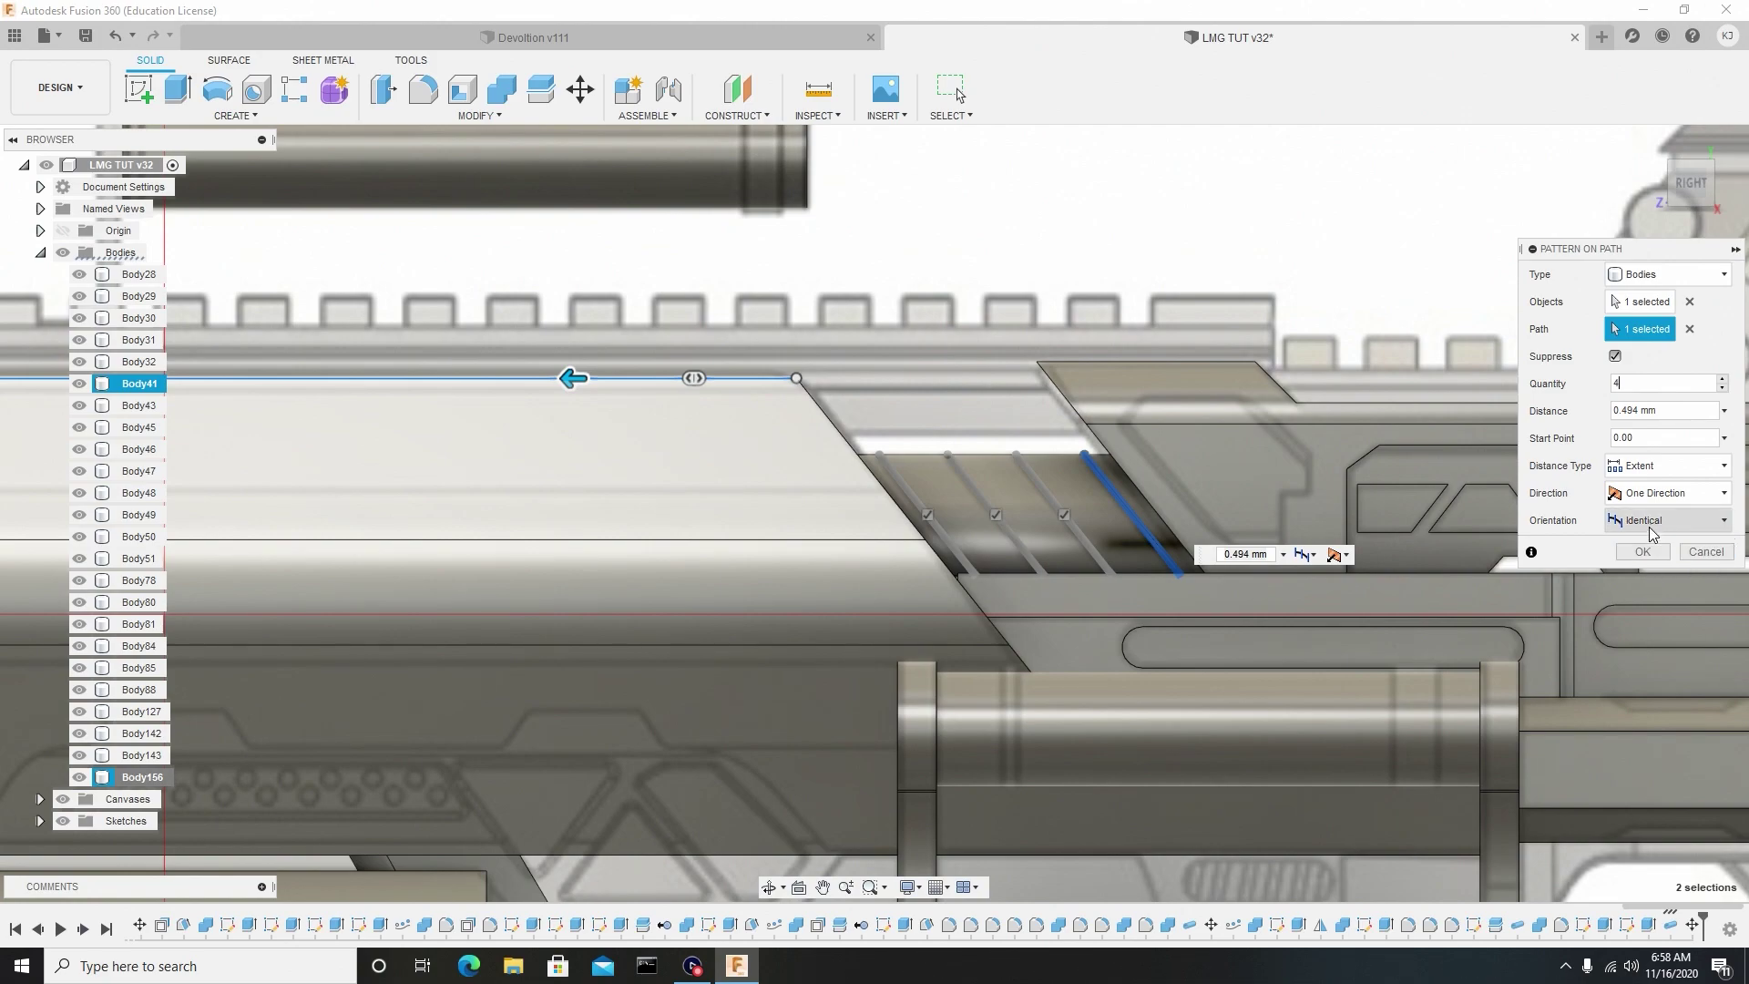
{"action": "left_click", "coordinate": [1642, 552]}
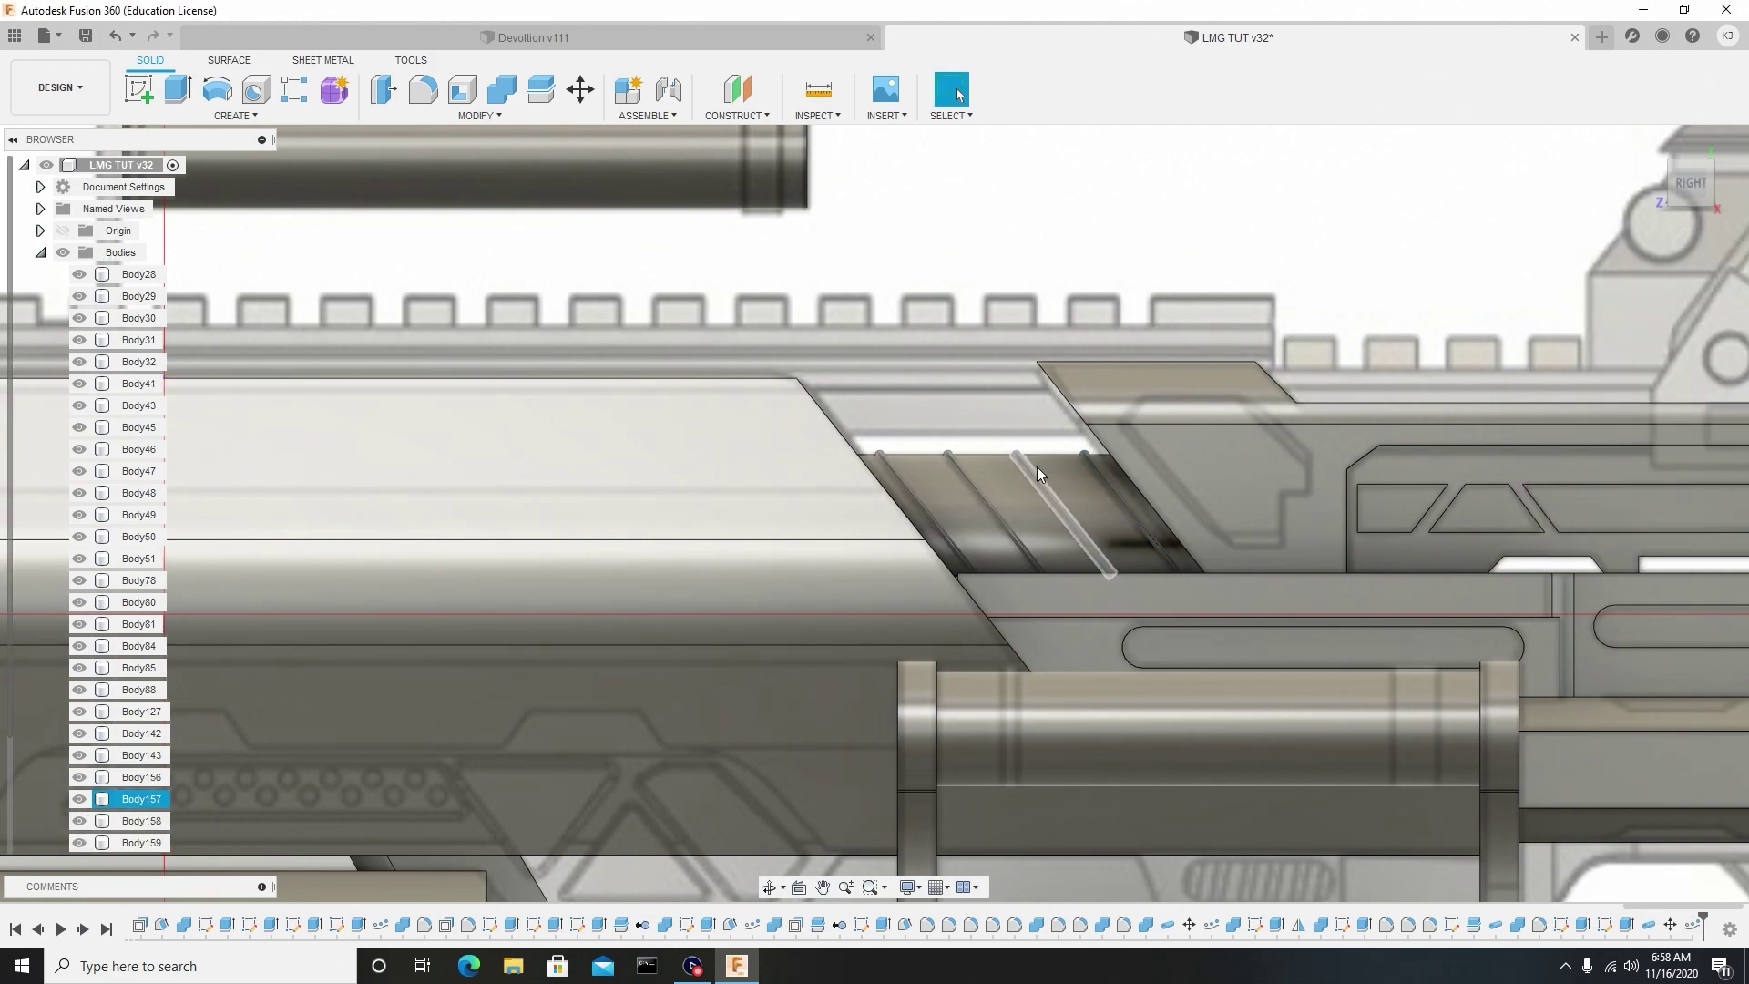
Combine the barrel section as target with the four pipe bodies as tools, using the Cut operation.
{"action": "scroll", "coordinate": [978, 472], "scroll_direction": "up", "scroll_amount": 3}
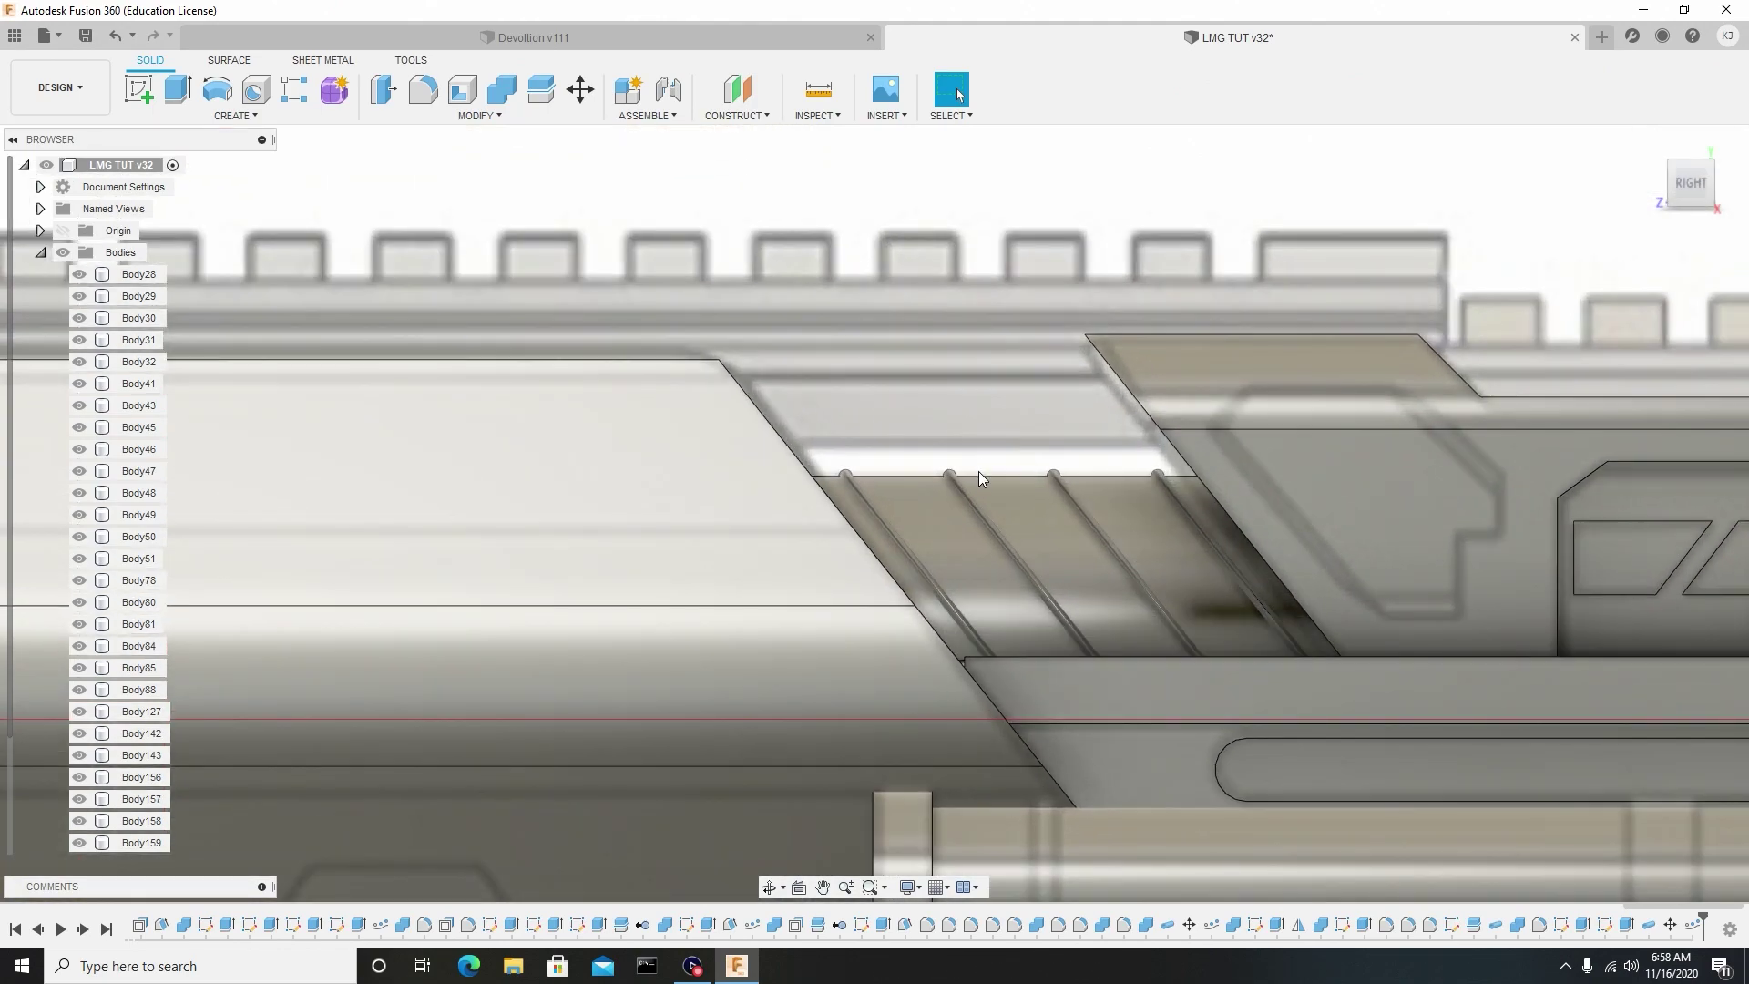
{"action": "left_click", "coordinate": [500, 88]}
{"action": "left_click", "coordinate": [1055, 548]}
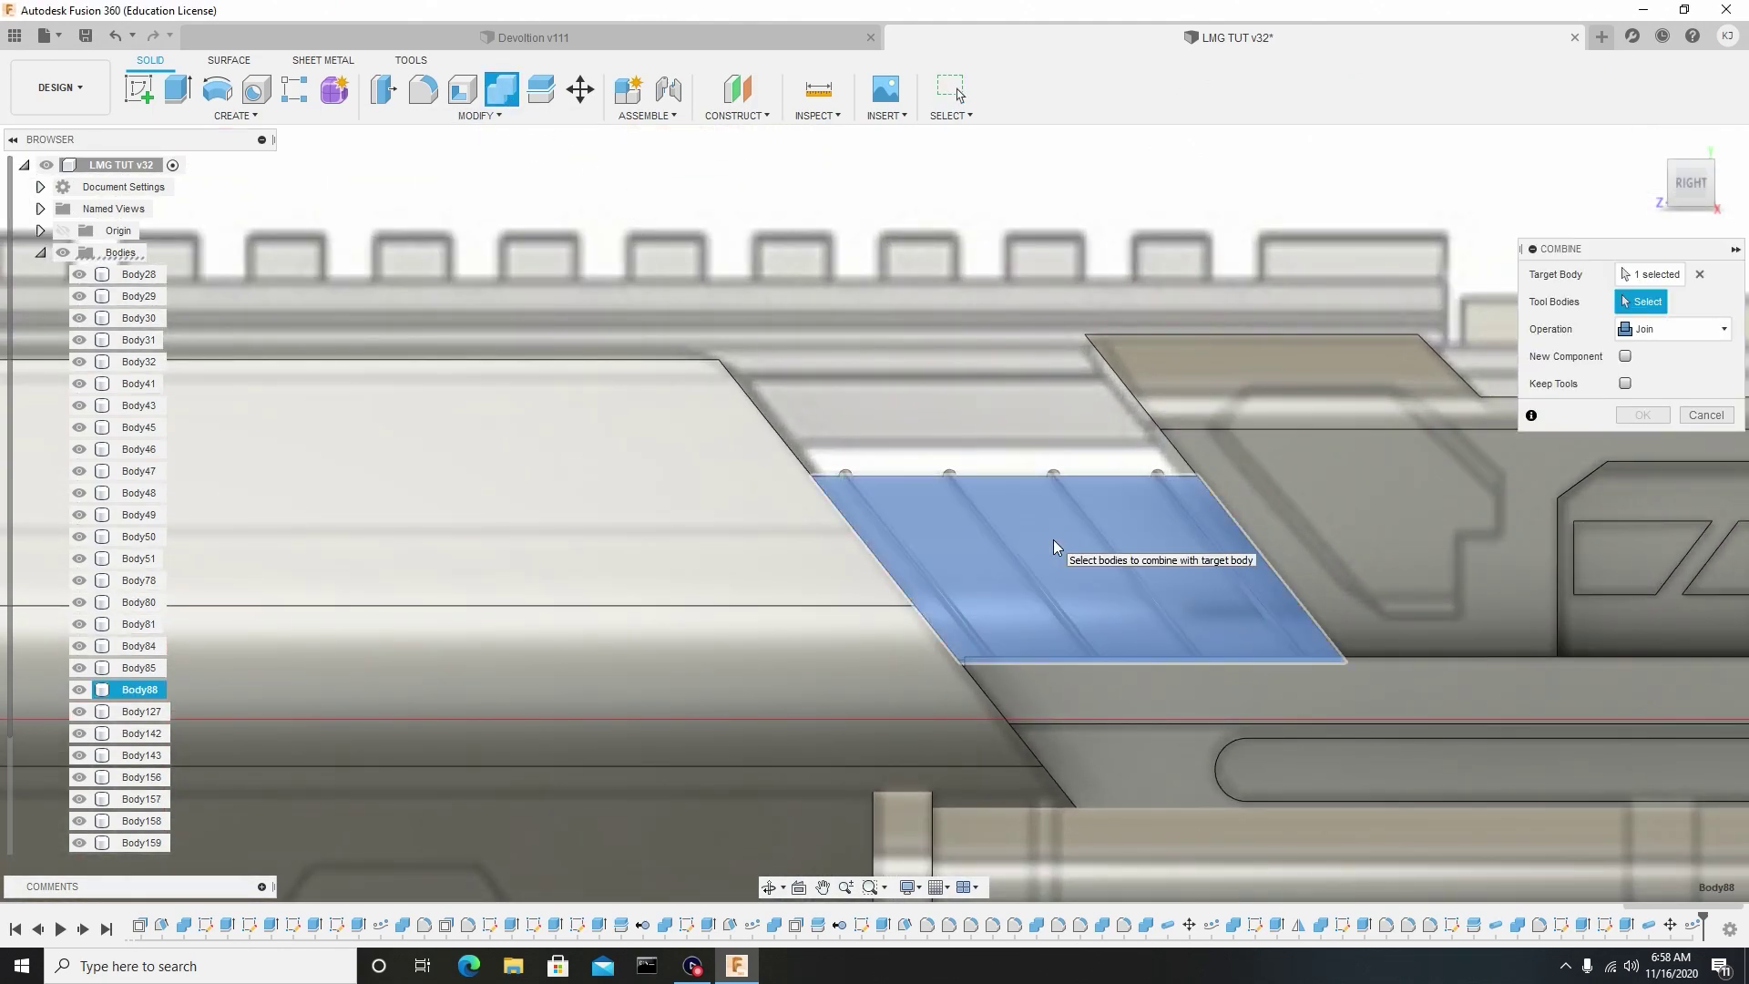
{"action": "scroll", "coordinate": [143, 779], "scroll_direction": "down", "scroll_amount": 1}
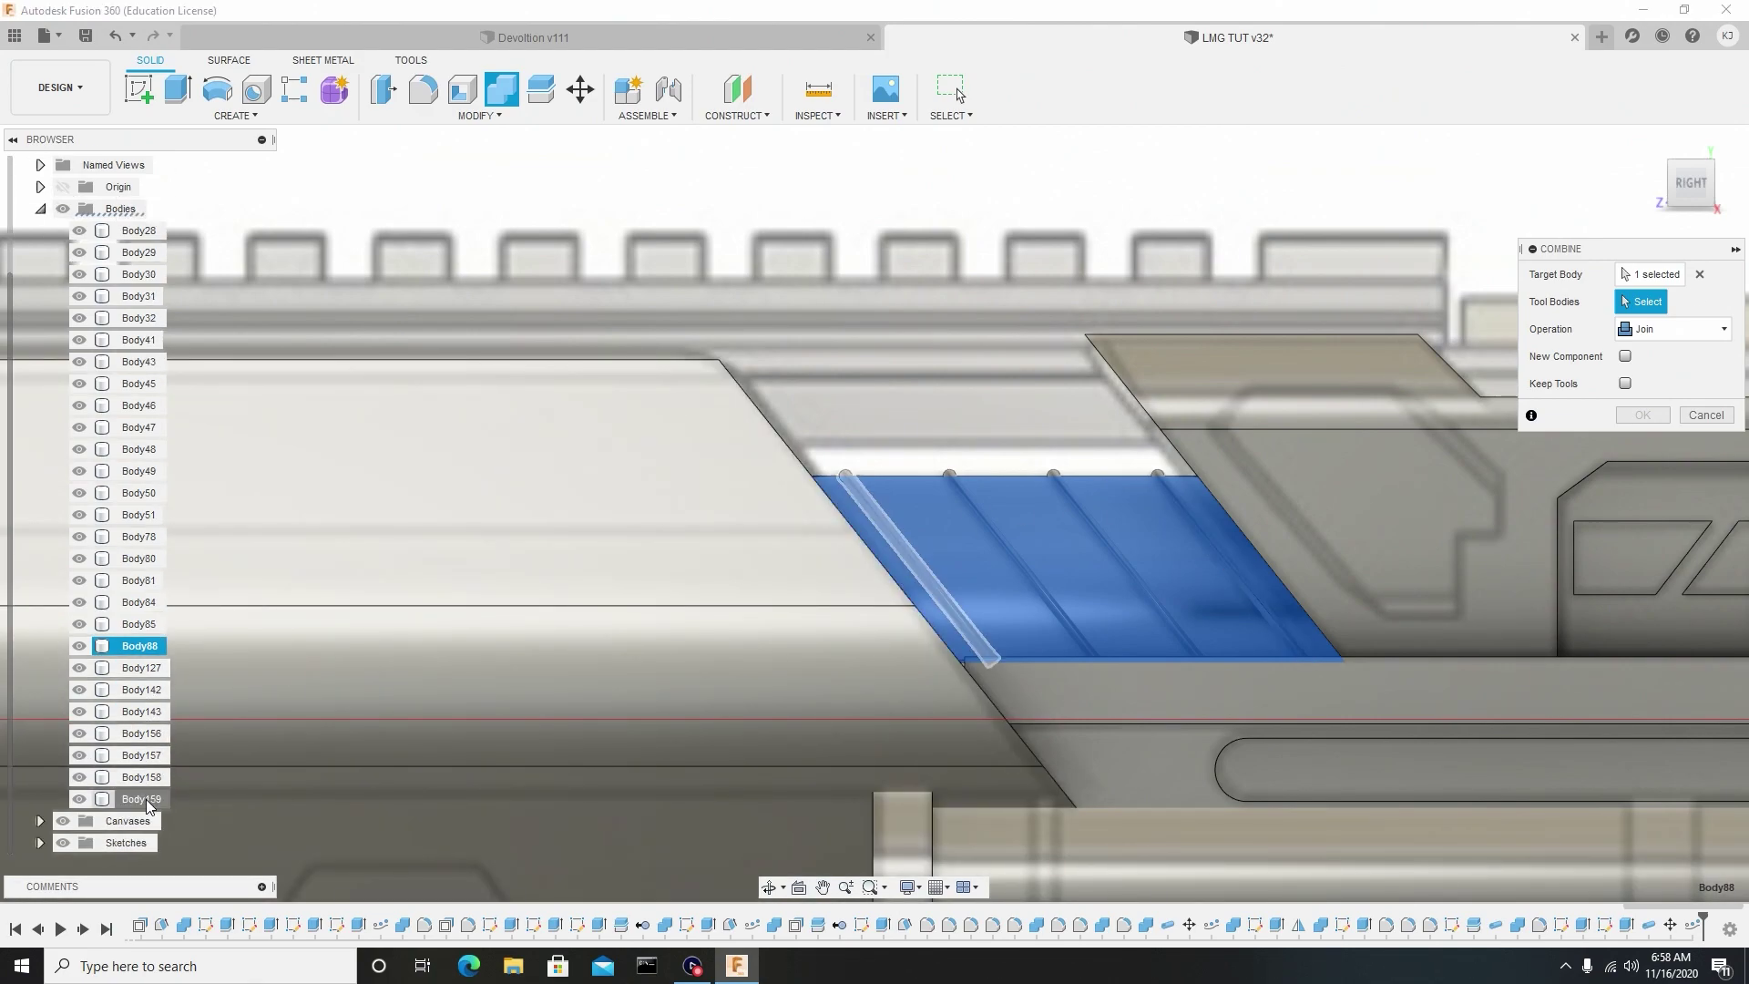
{"action": "left_click", "coordinate": [146, 799]}
{"action": "left_click", "coordinate": [144, 777]}
{"action": "left_click", "coordinate": [143, 755]}
{"action": "left_click", "coordinate": [144, 734]}
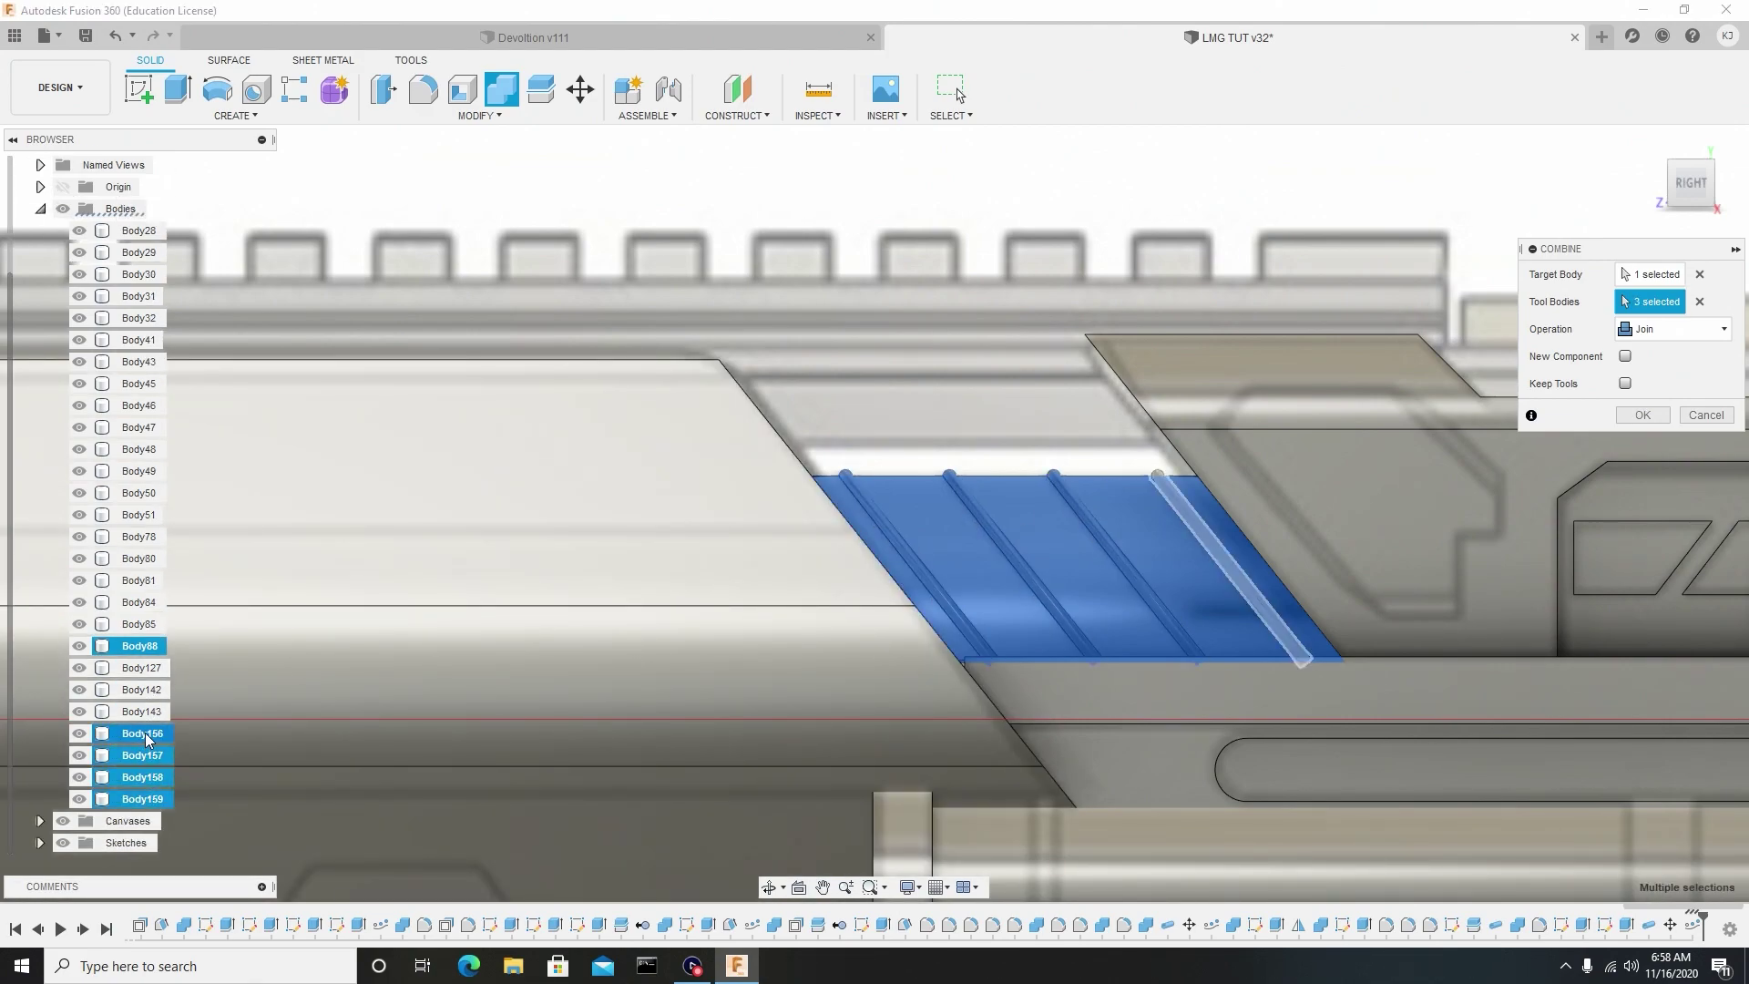
{"action": "left_click", "coordinate": [1671, 330]}
{"action": "left_click", "coordinate": [1661, 373]}
{"action": "left_click", "coordinate": [1650, 415]}
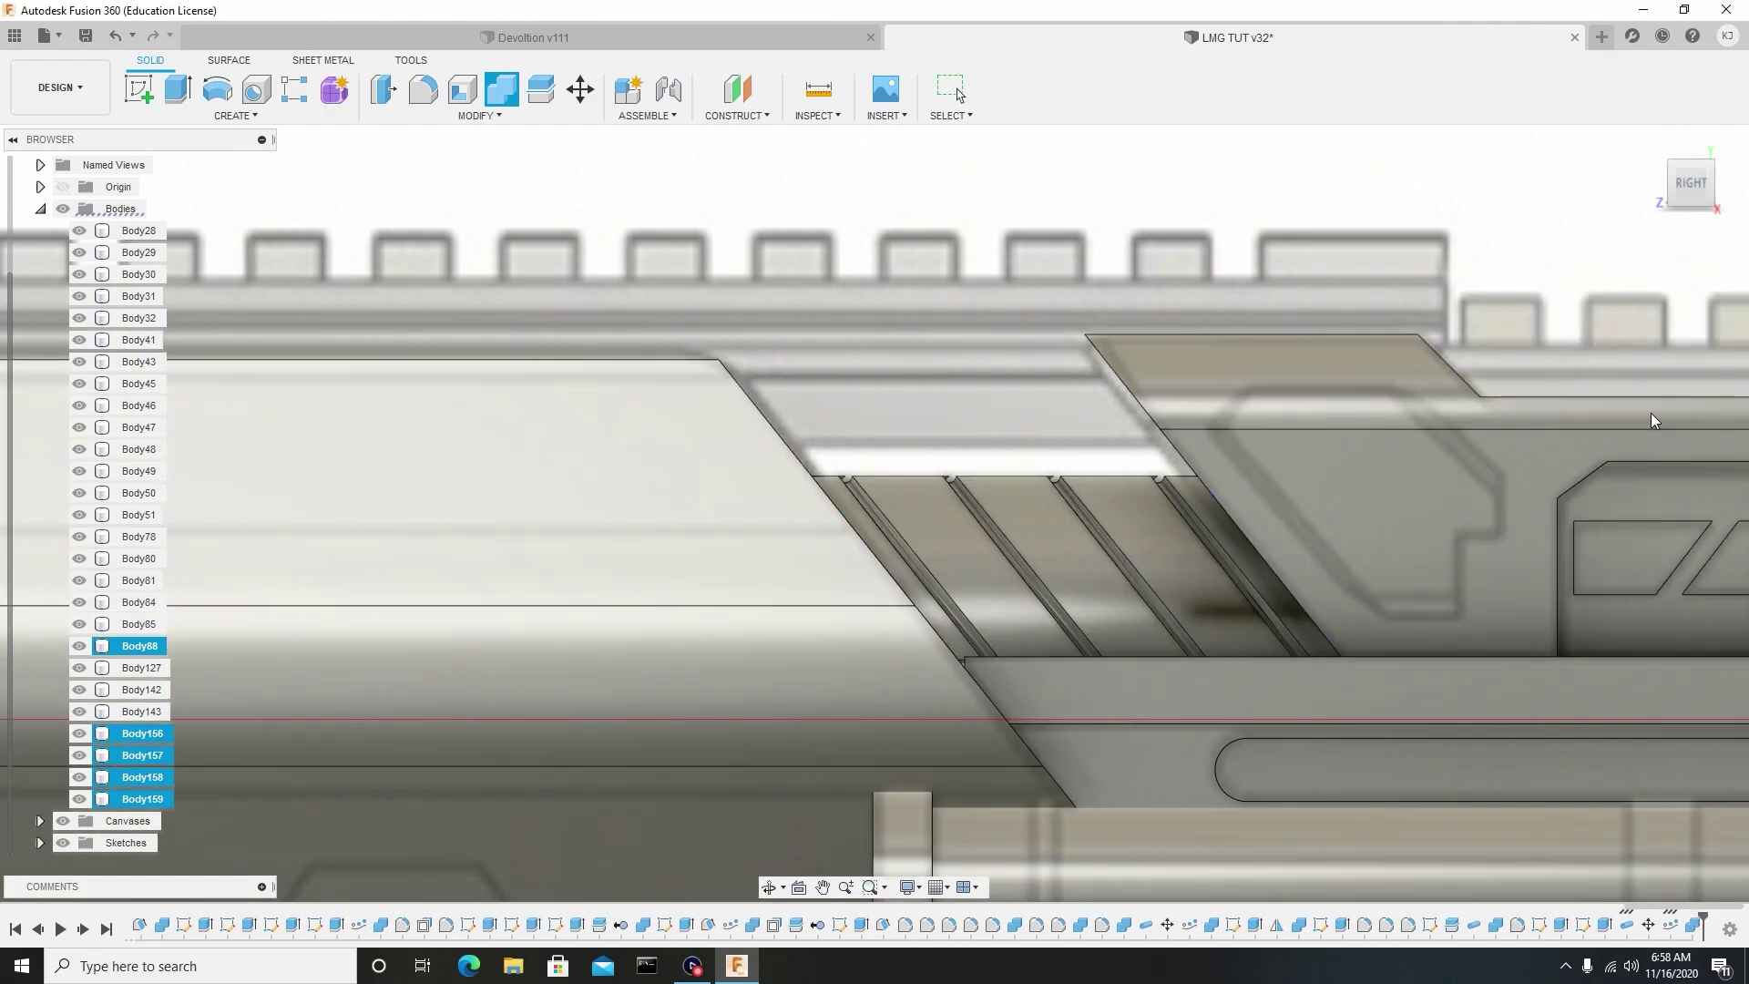
Inspect the barrel section's grooves with the canvases hidden, show the canvases again and compare the receiver above the trigger with the reference.
{"action": "scroll", "coordinate": [1105, 428], "scroll_direction": "up", "scroll_amount": 3}
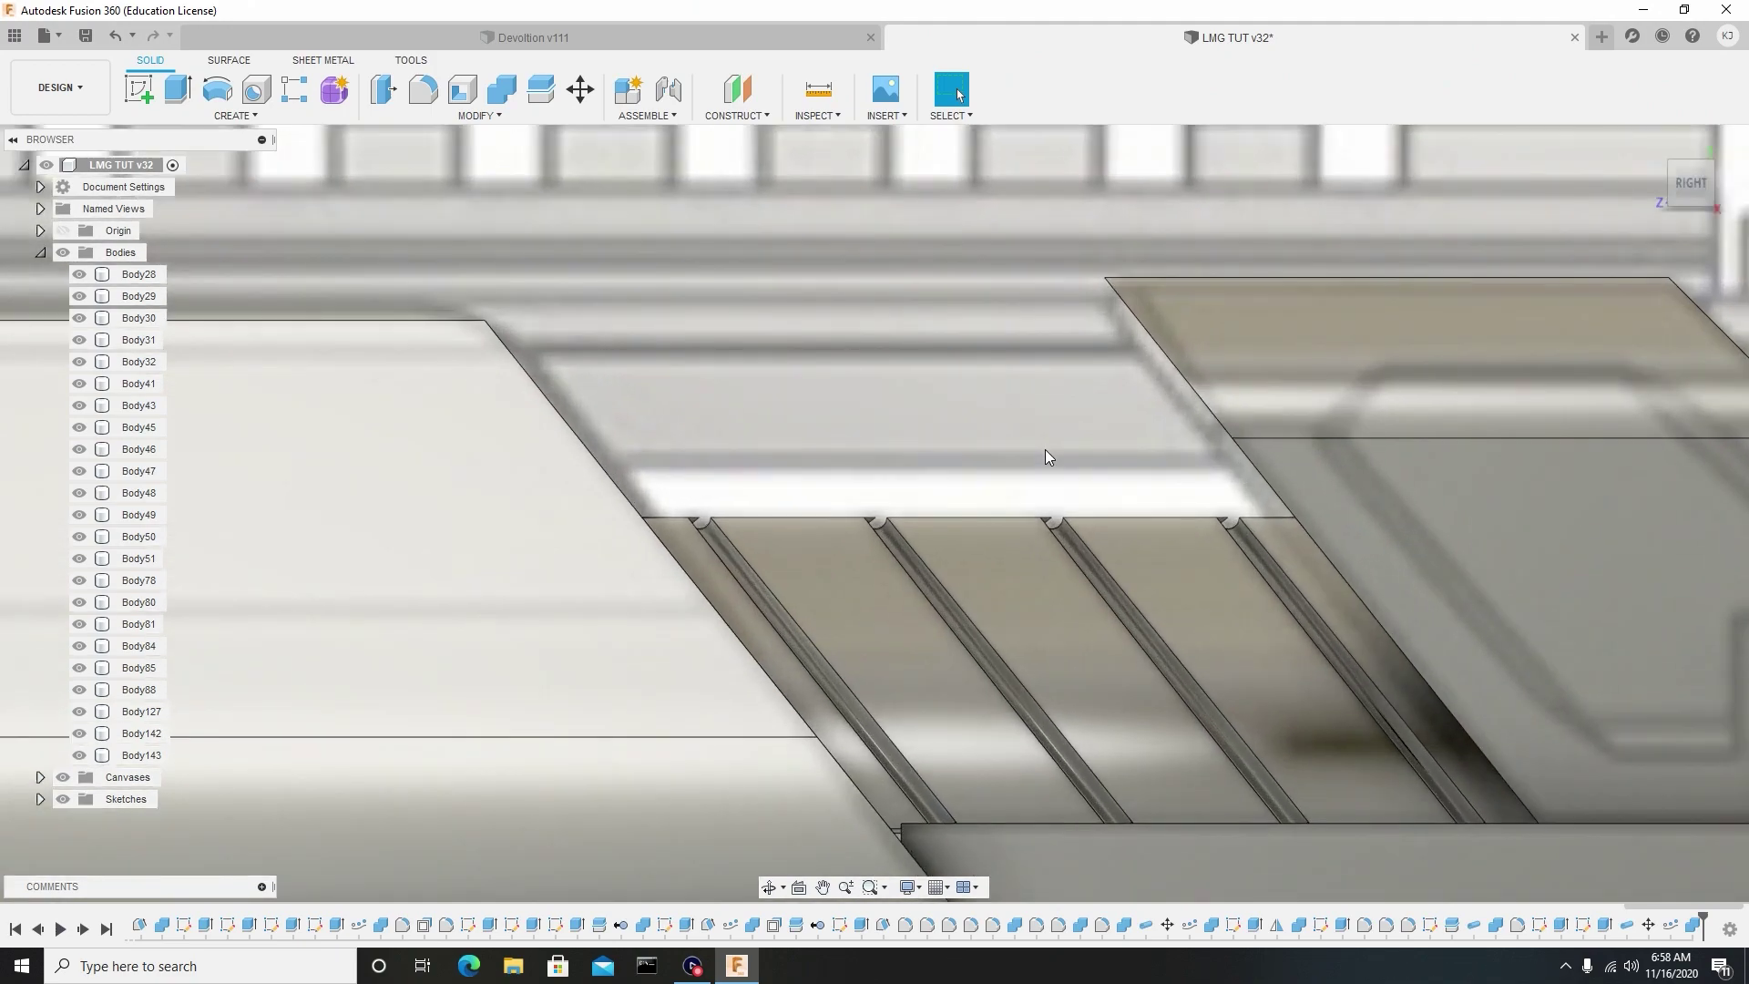
{"action": "scroll", "coordinate": [1056, 474], "scroll_direction": "down", "scroll_amount": 4}
{"action": "scroll", "coordinate": [1055, 474], "scroll_direction": "down", "scroll_amount": 3}
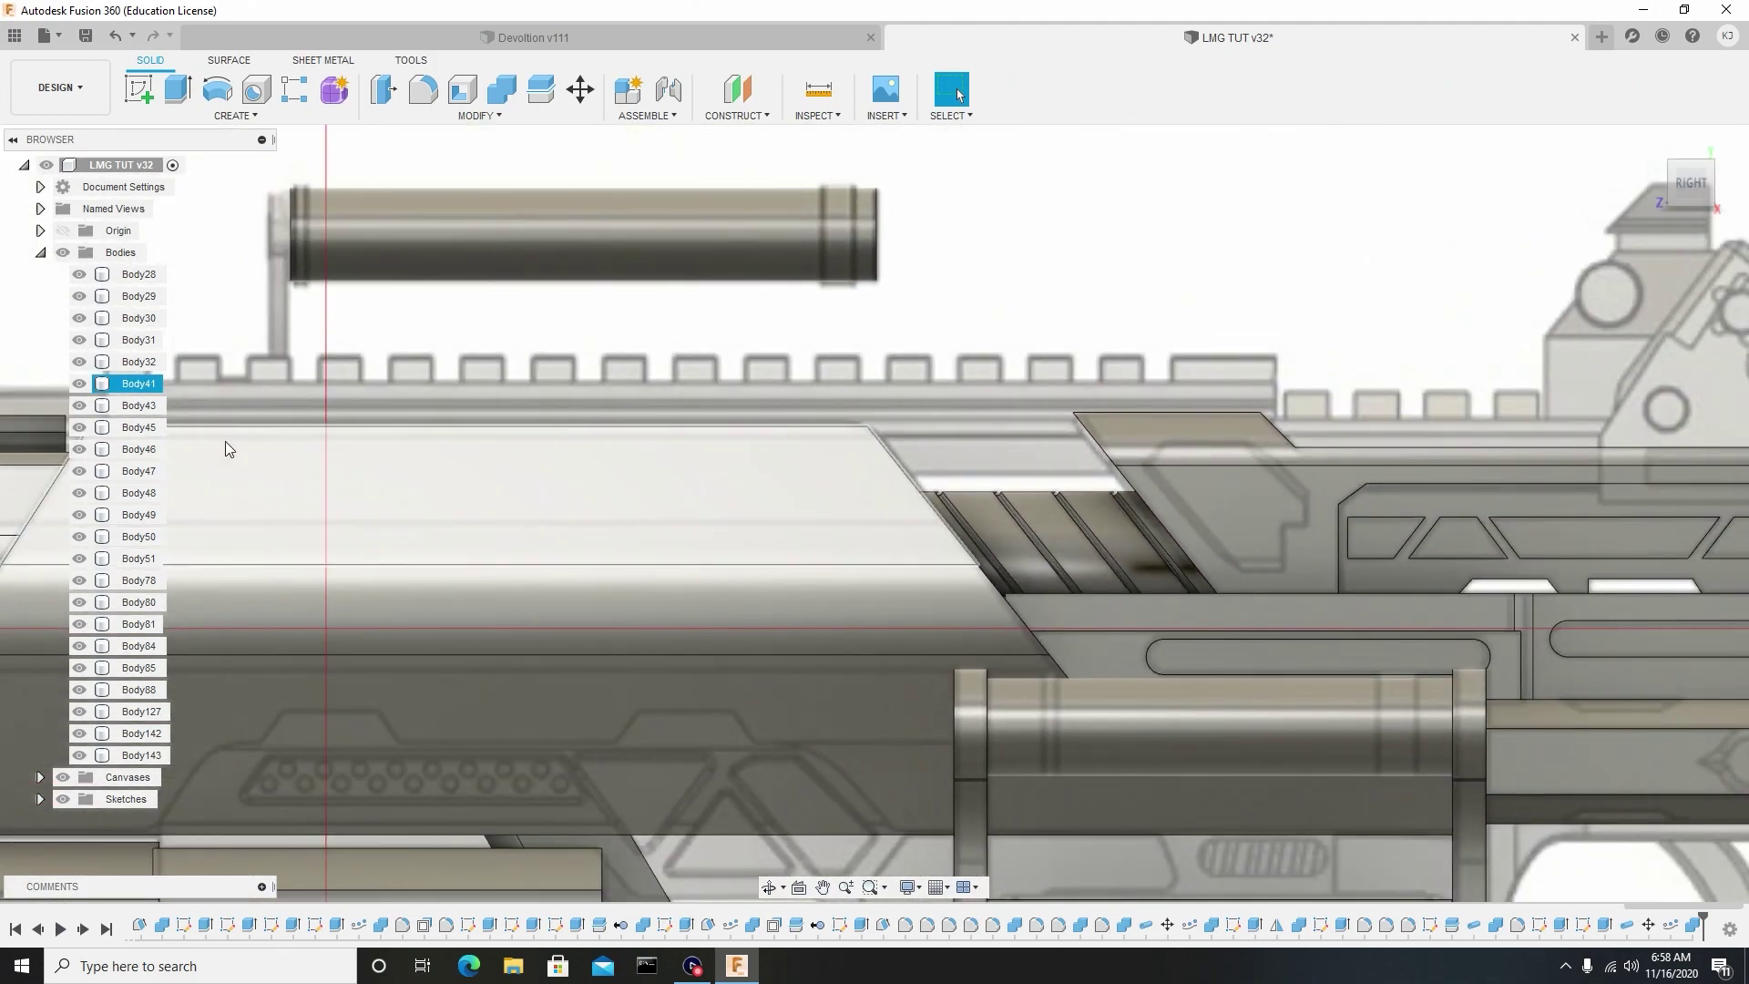
{"action": "left_click", "coordinate": [62, 776]}
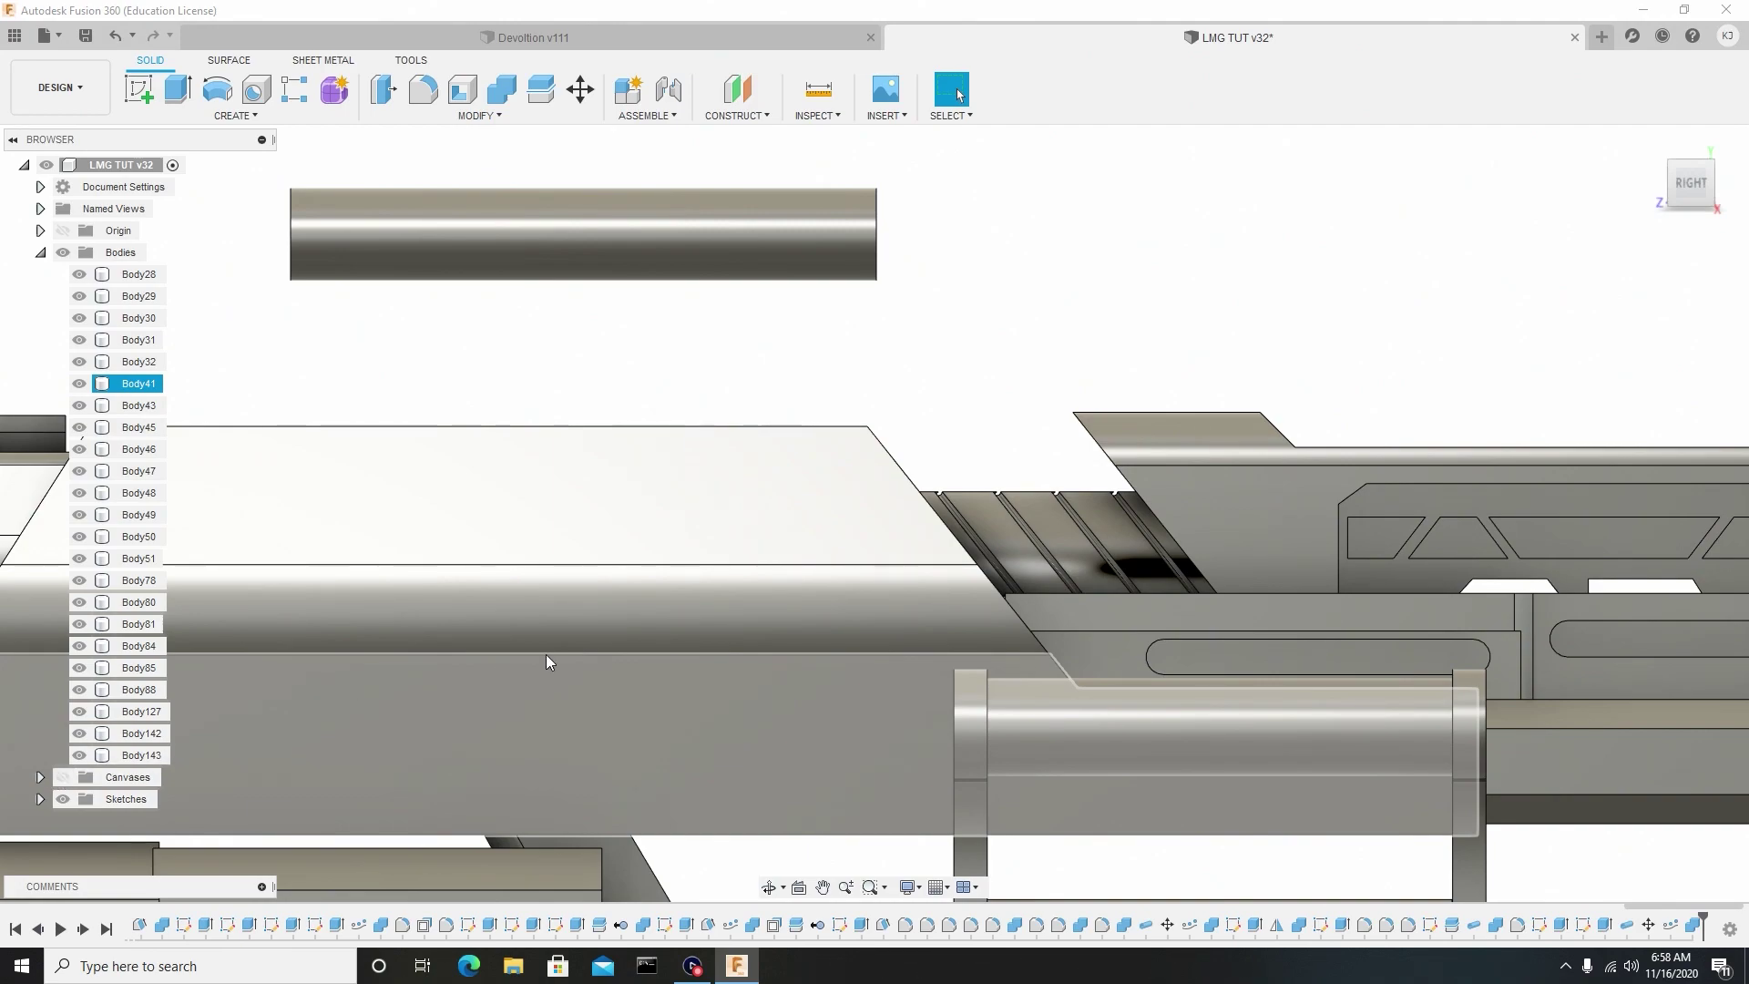
{"action": "middle_click_drag", "start_coordinate": [937, 525], "coordinate": [963, 564], "text": "shift"}
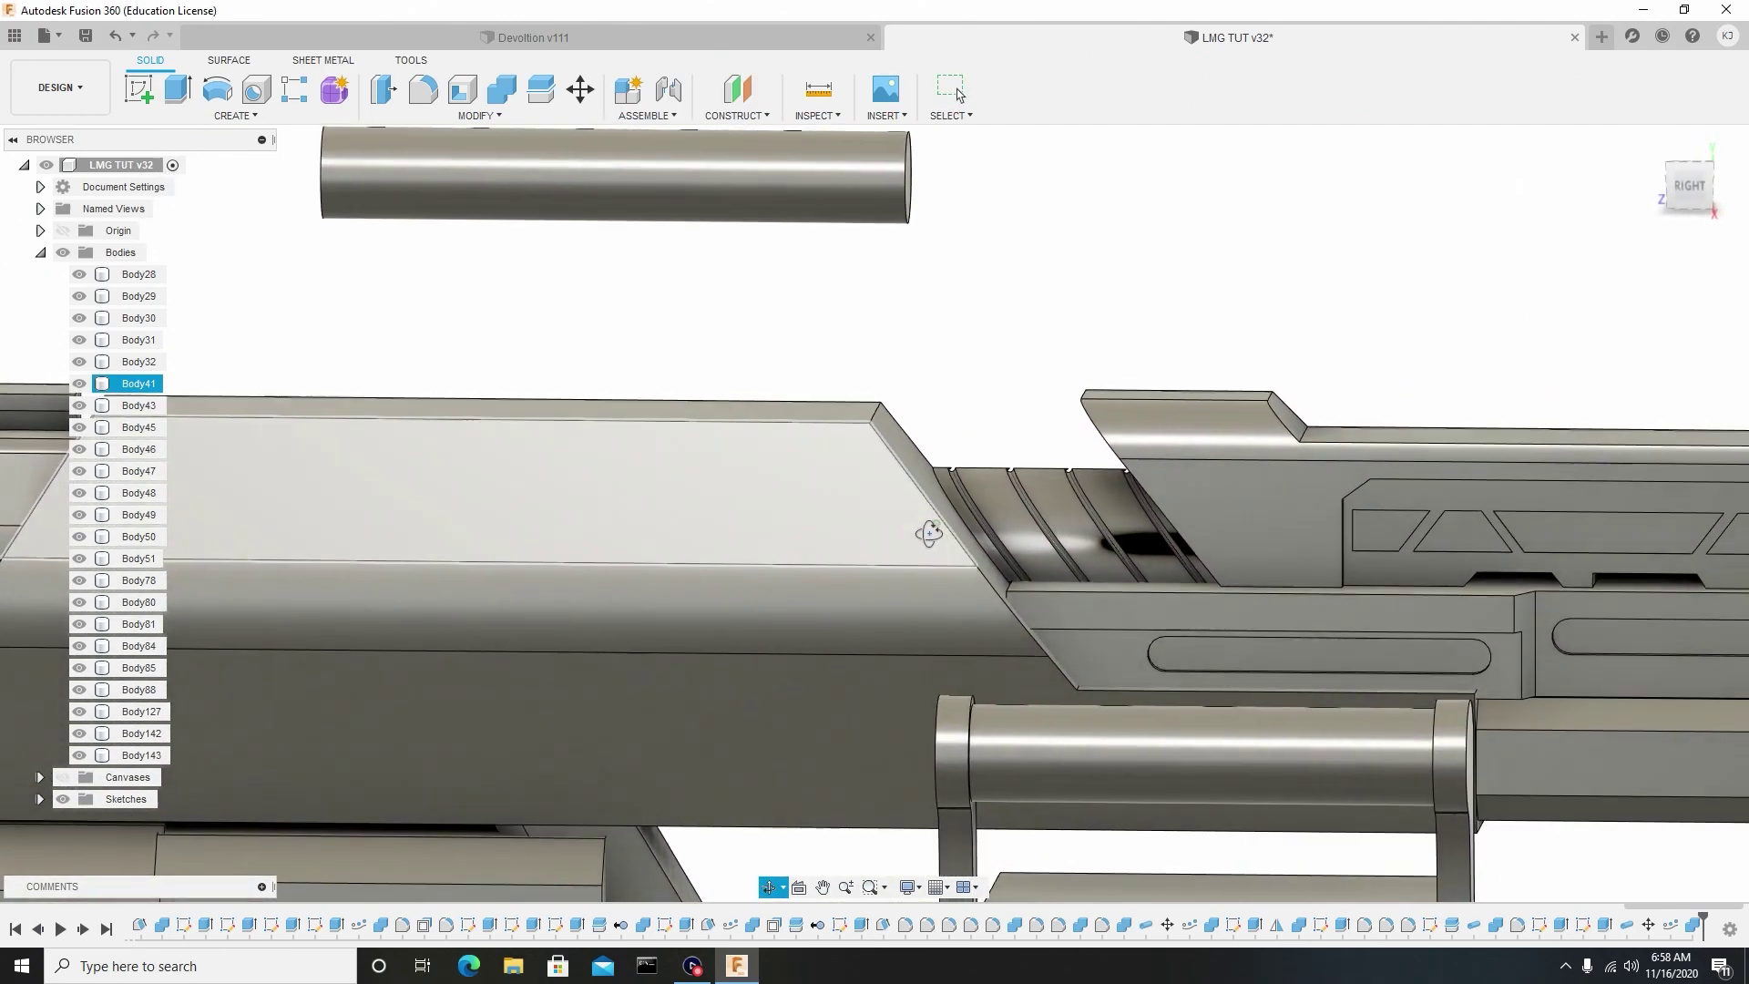
{"action": "left_click", "coordinate": [62, 777]}
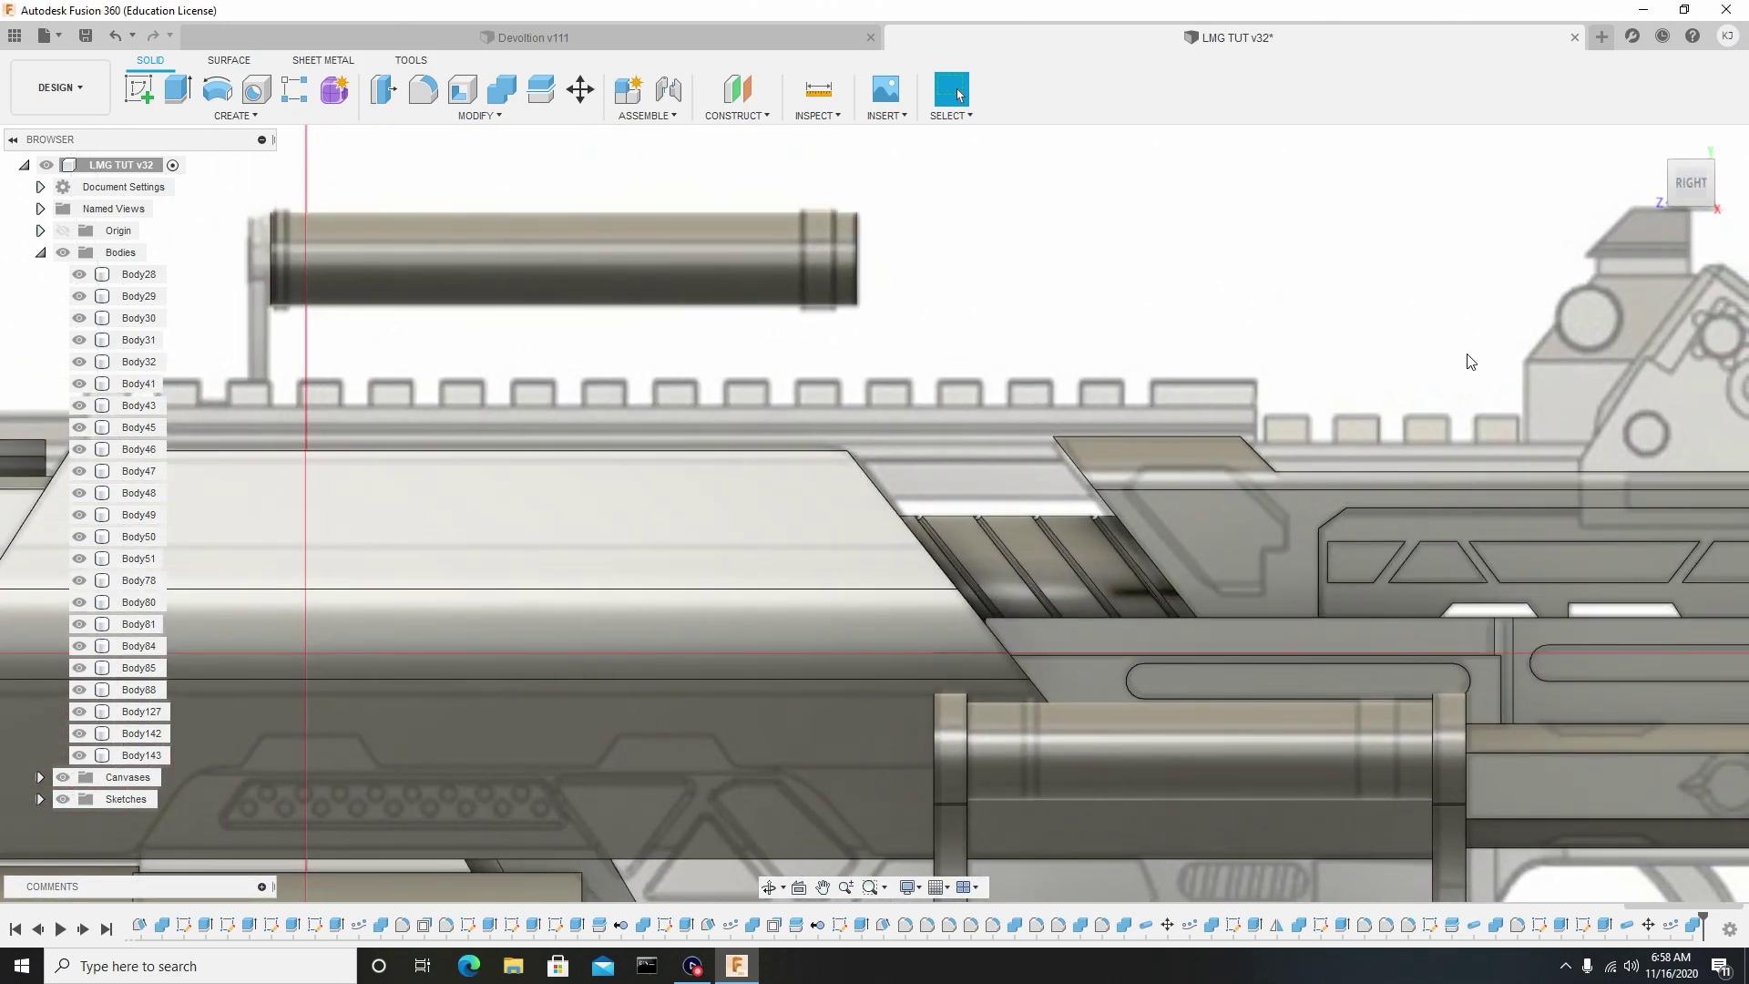
{"action": "scroll", "coordinate": [1469, 360], "scroll_direction": "down", "scroll_amount": 4}
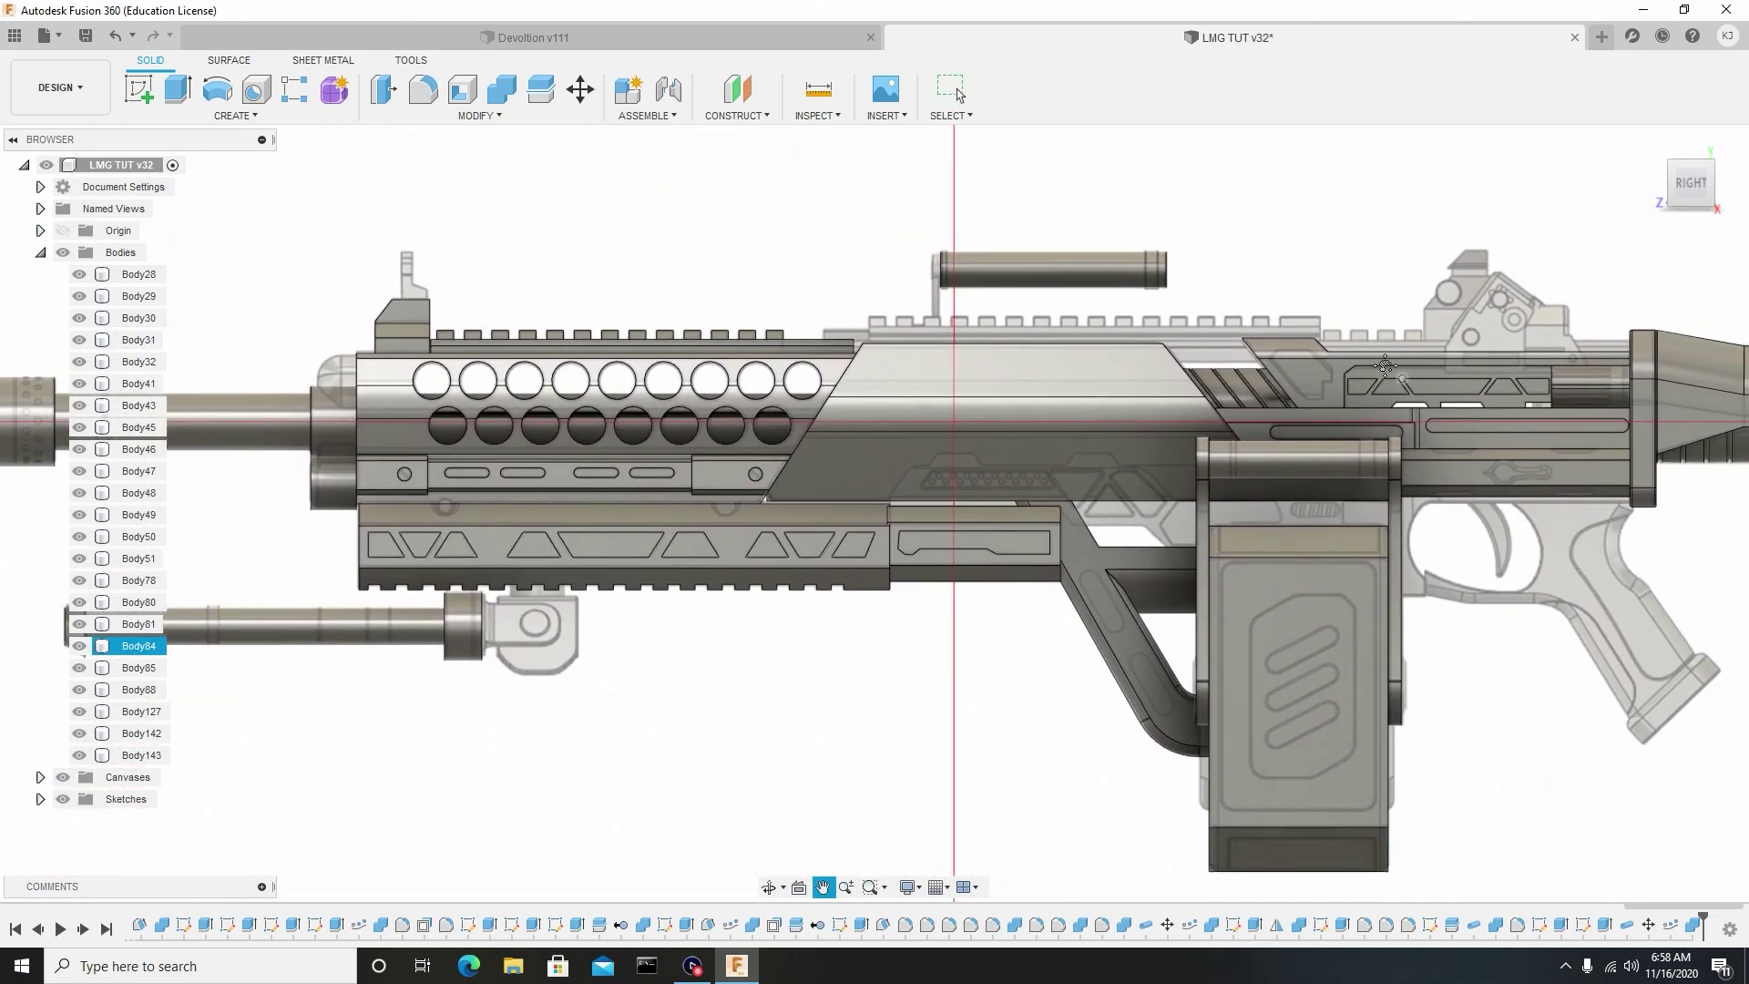
{"action": "middle_click_drag", "start_coordinate": [1385, 364], "coordinate": [1029, 271]}
{"action": "scroll", "coordinate": [1135, 366], "scroll_direction": "up", "scroll_amount": 3}
{"action": "scroll", "coordinate": [1134, 366], "scroll_direction": "up", "scroll_amount": 2}
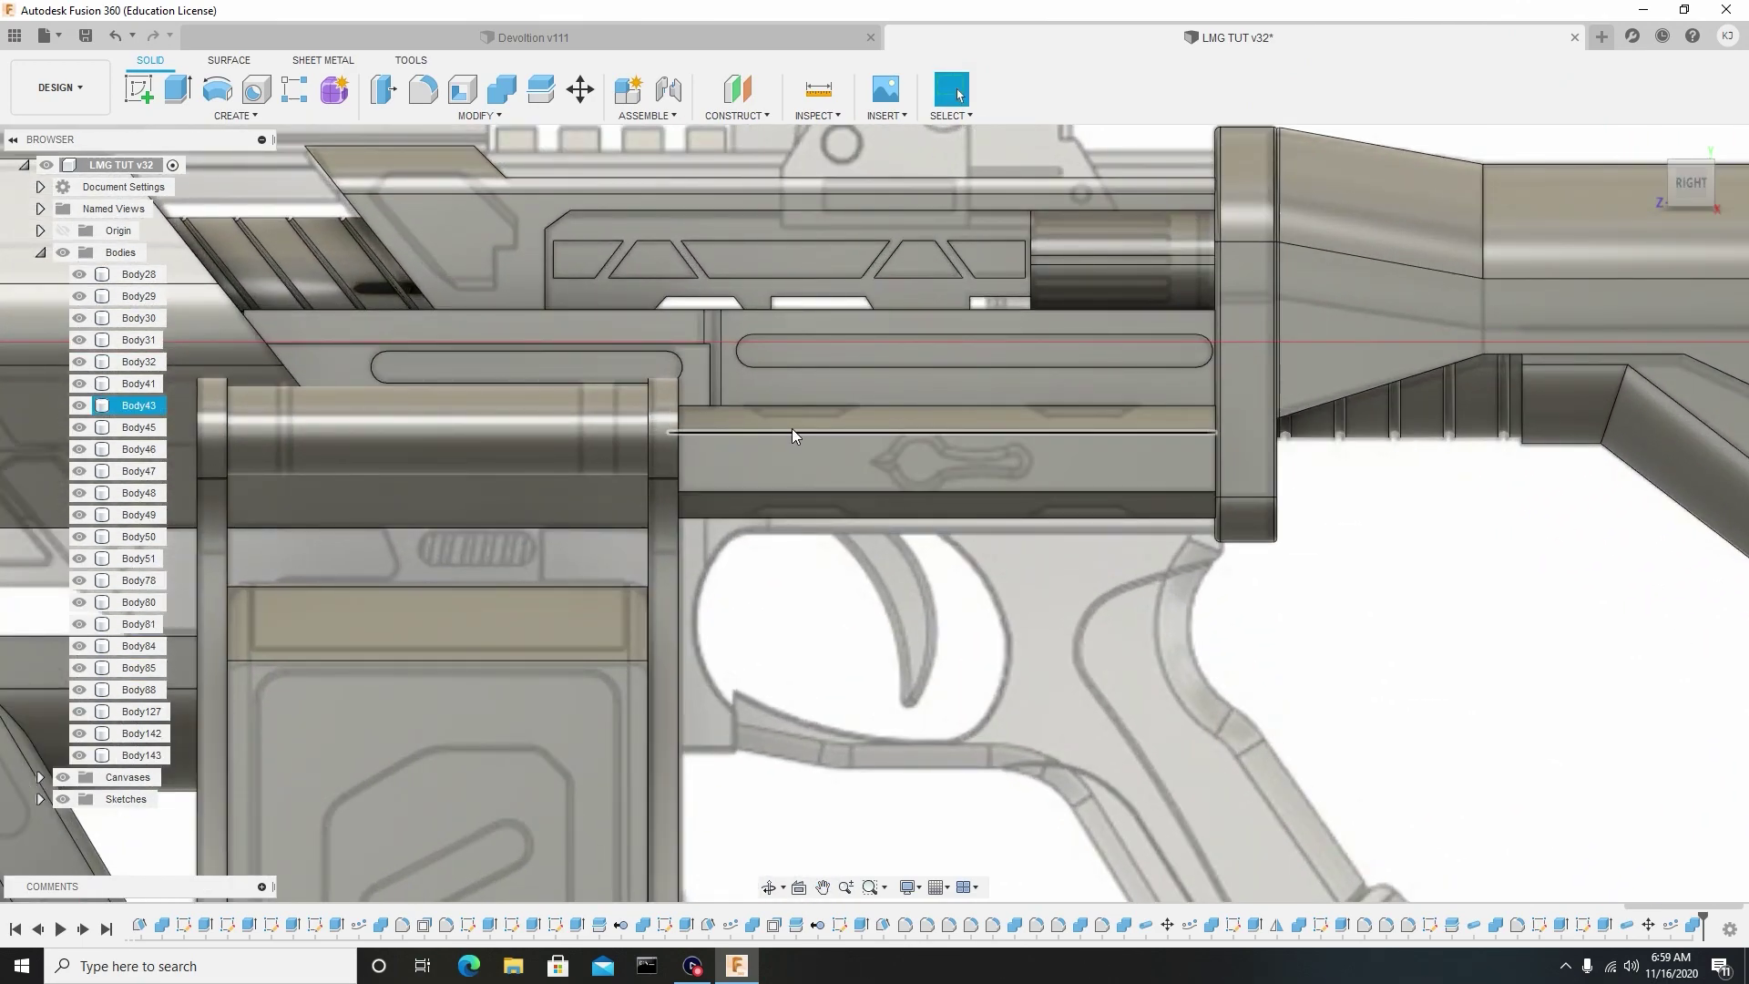
{"action": "scroll", "coordinate": [790, 428], "scroll_direction": "down", "scroll_amount": 2}
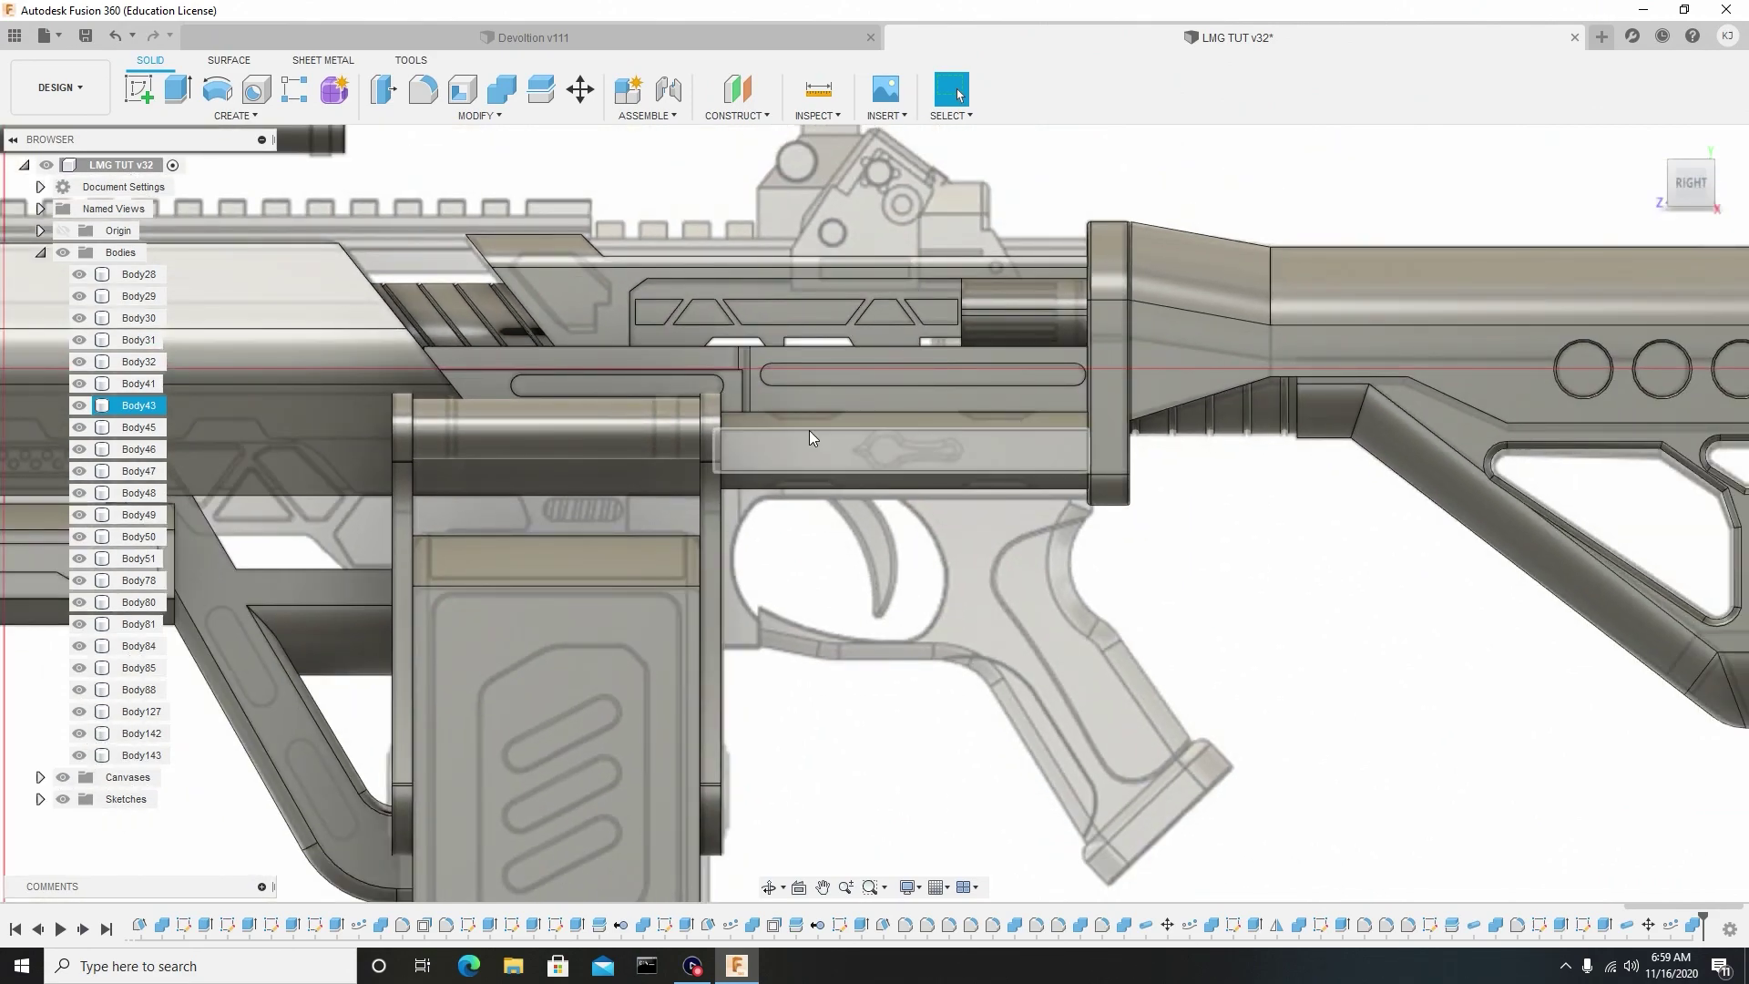
Start a sketch on the magazine's side face and trace the outer panel outline with a rectangle of about 1.13 by 1.81 mm.
{"action": "scroll", "coordinate": [847, 519], "scroll_direction": "down", "scroll_amount": 2}
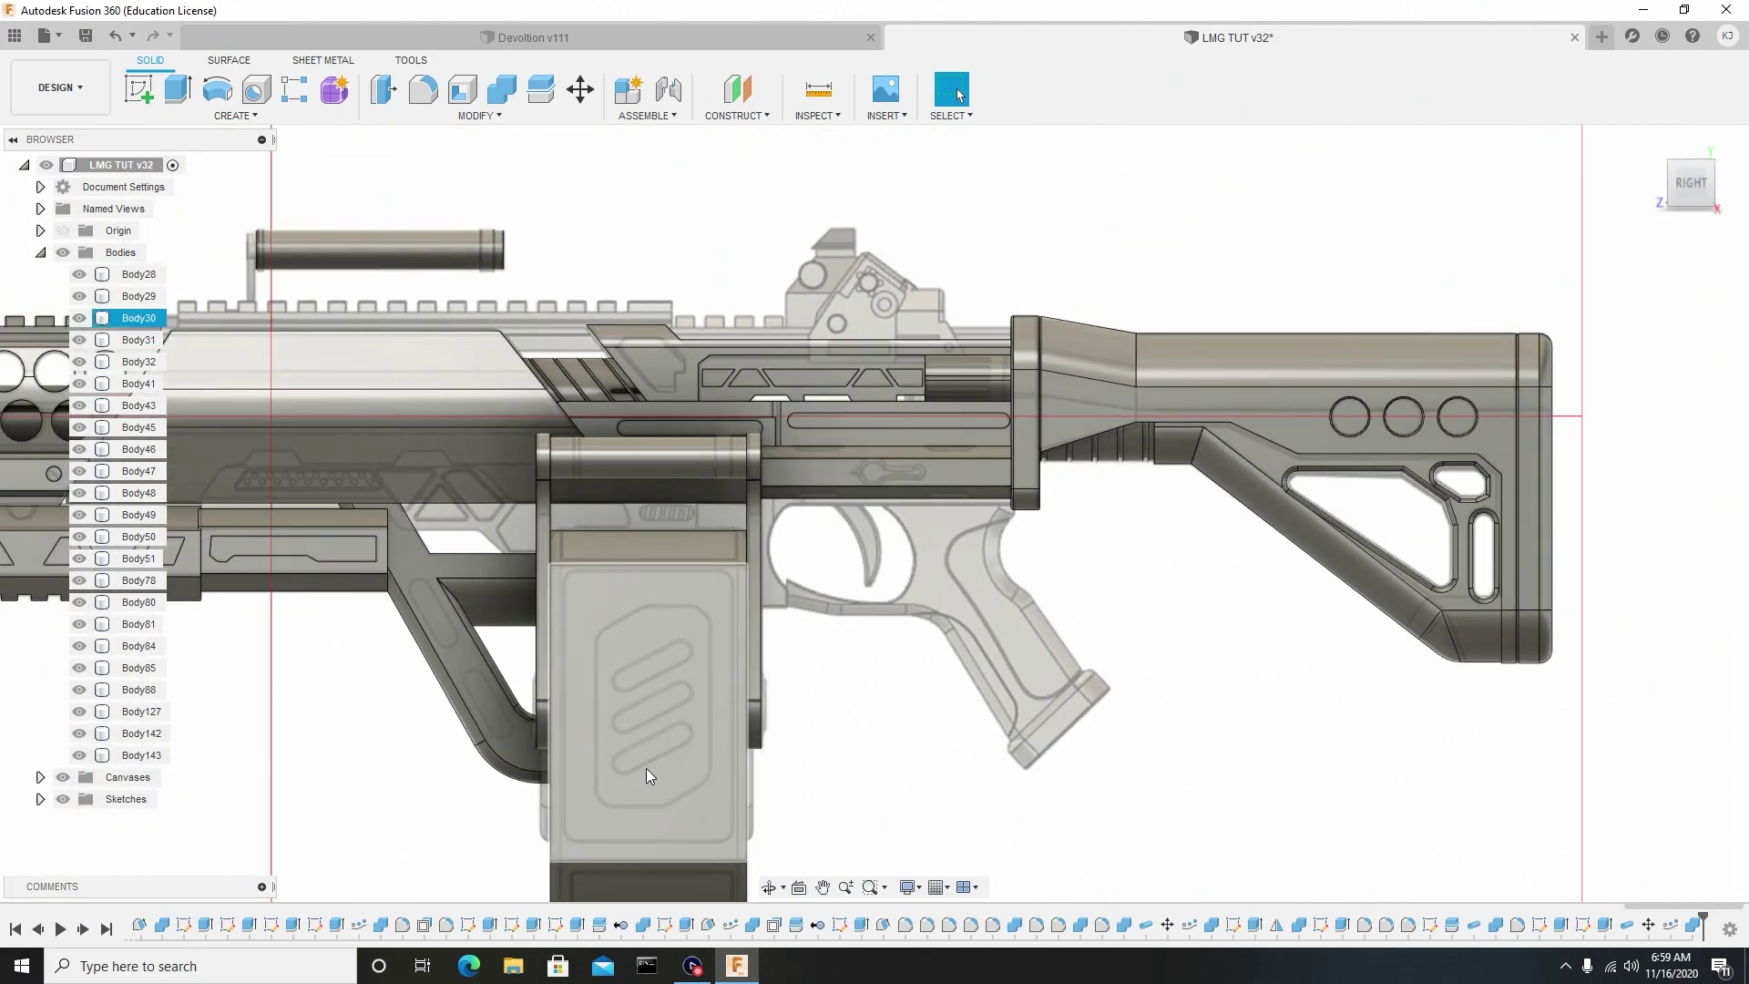
{"action": "middle_click_drag", "start_coordinate": [648, 885], "coordinate": [713, 707]}
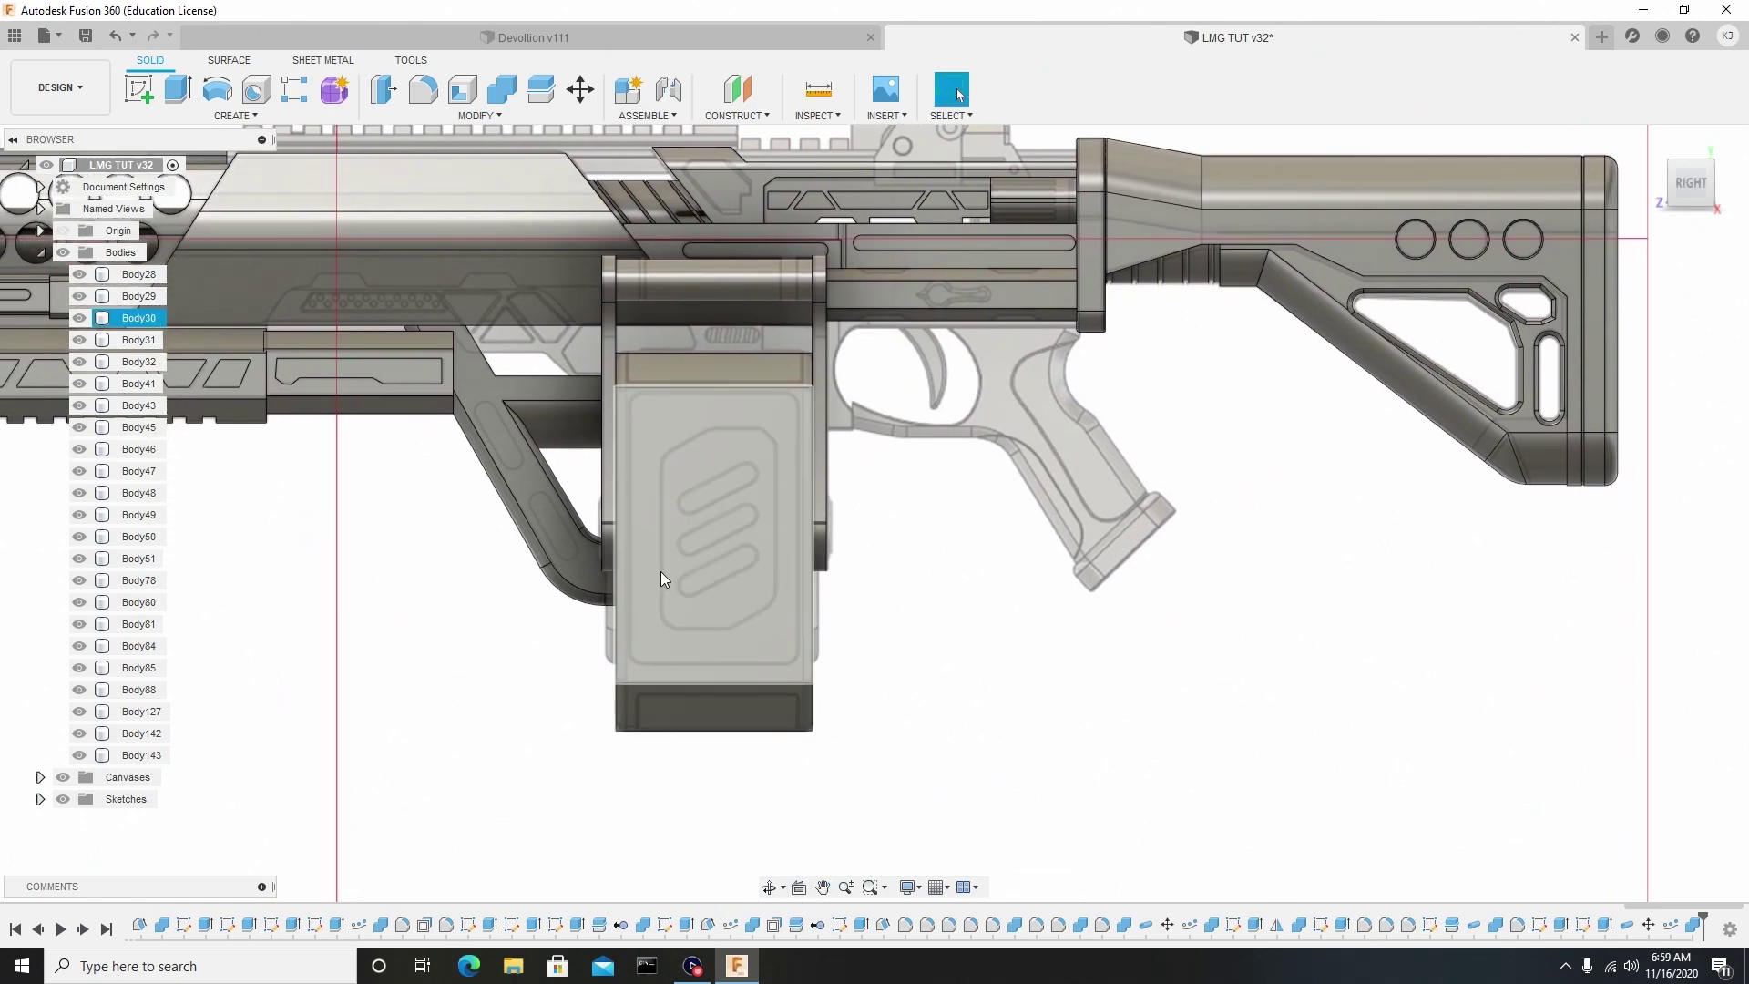
{"action": "middle_click_drag", "start_coordinate": [709, 697], "coordinate": [783, 653]}
{"action": "left_click", "coordinate": [146, 85]}
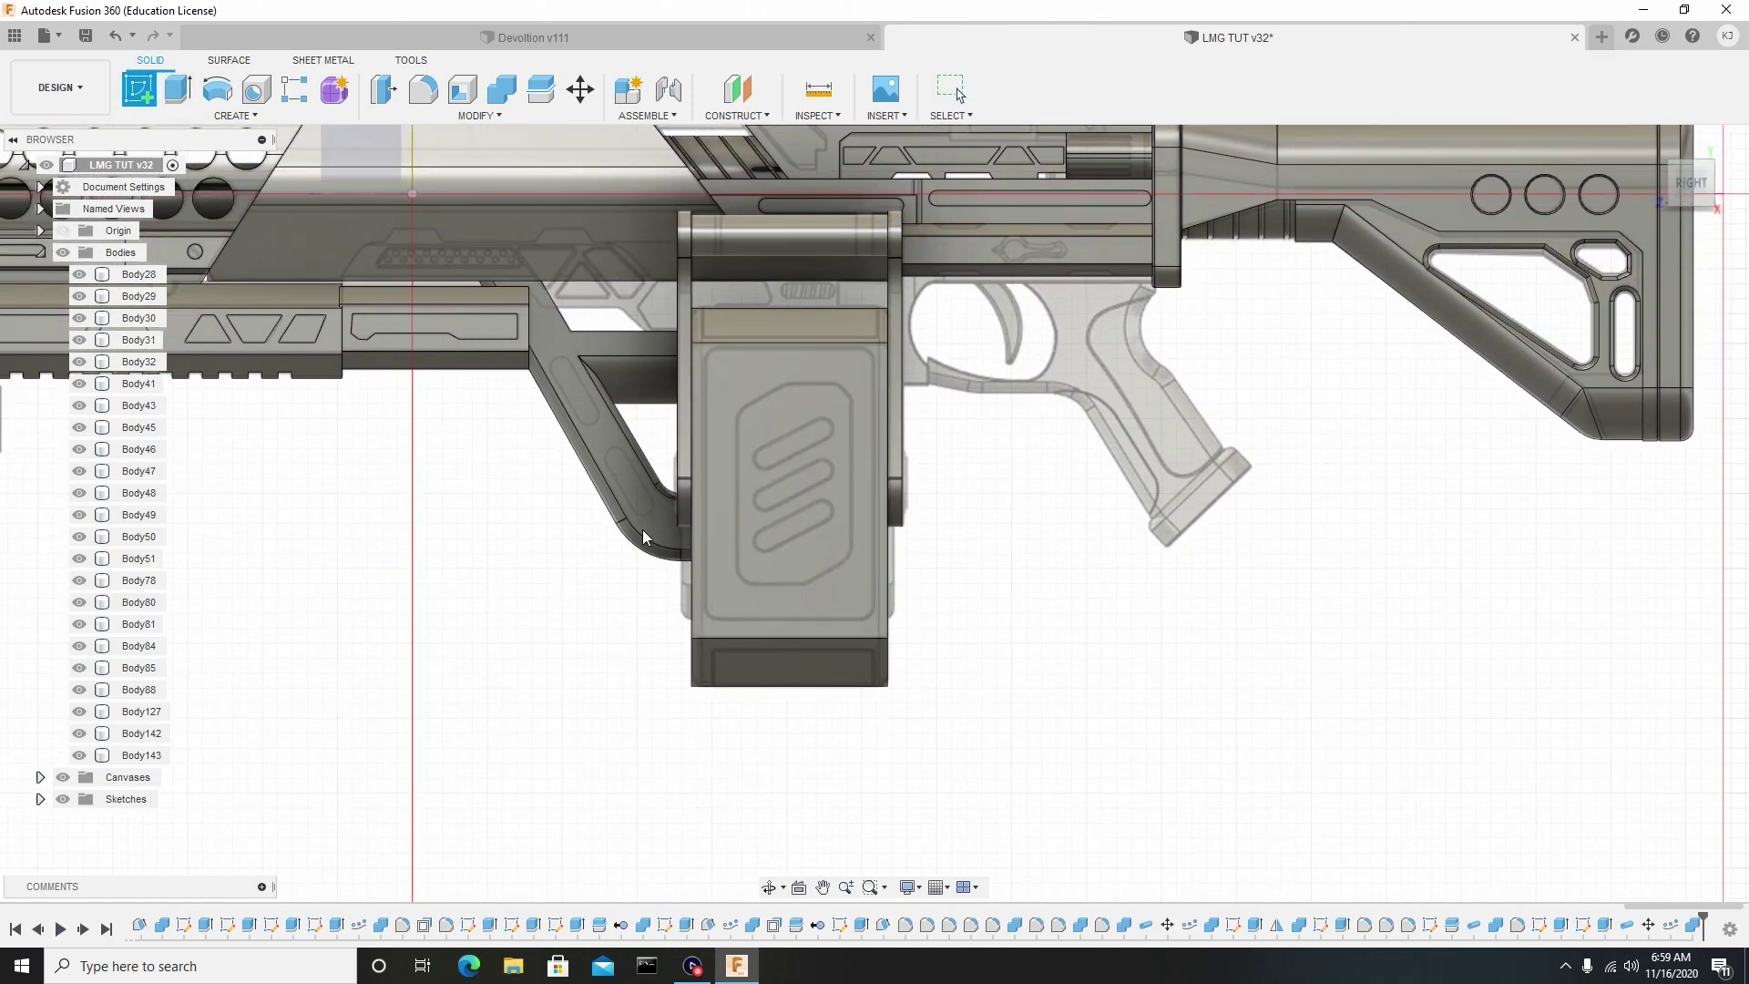
{"action": "left_click", "coordinate": [796, 478]}
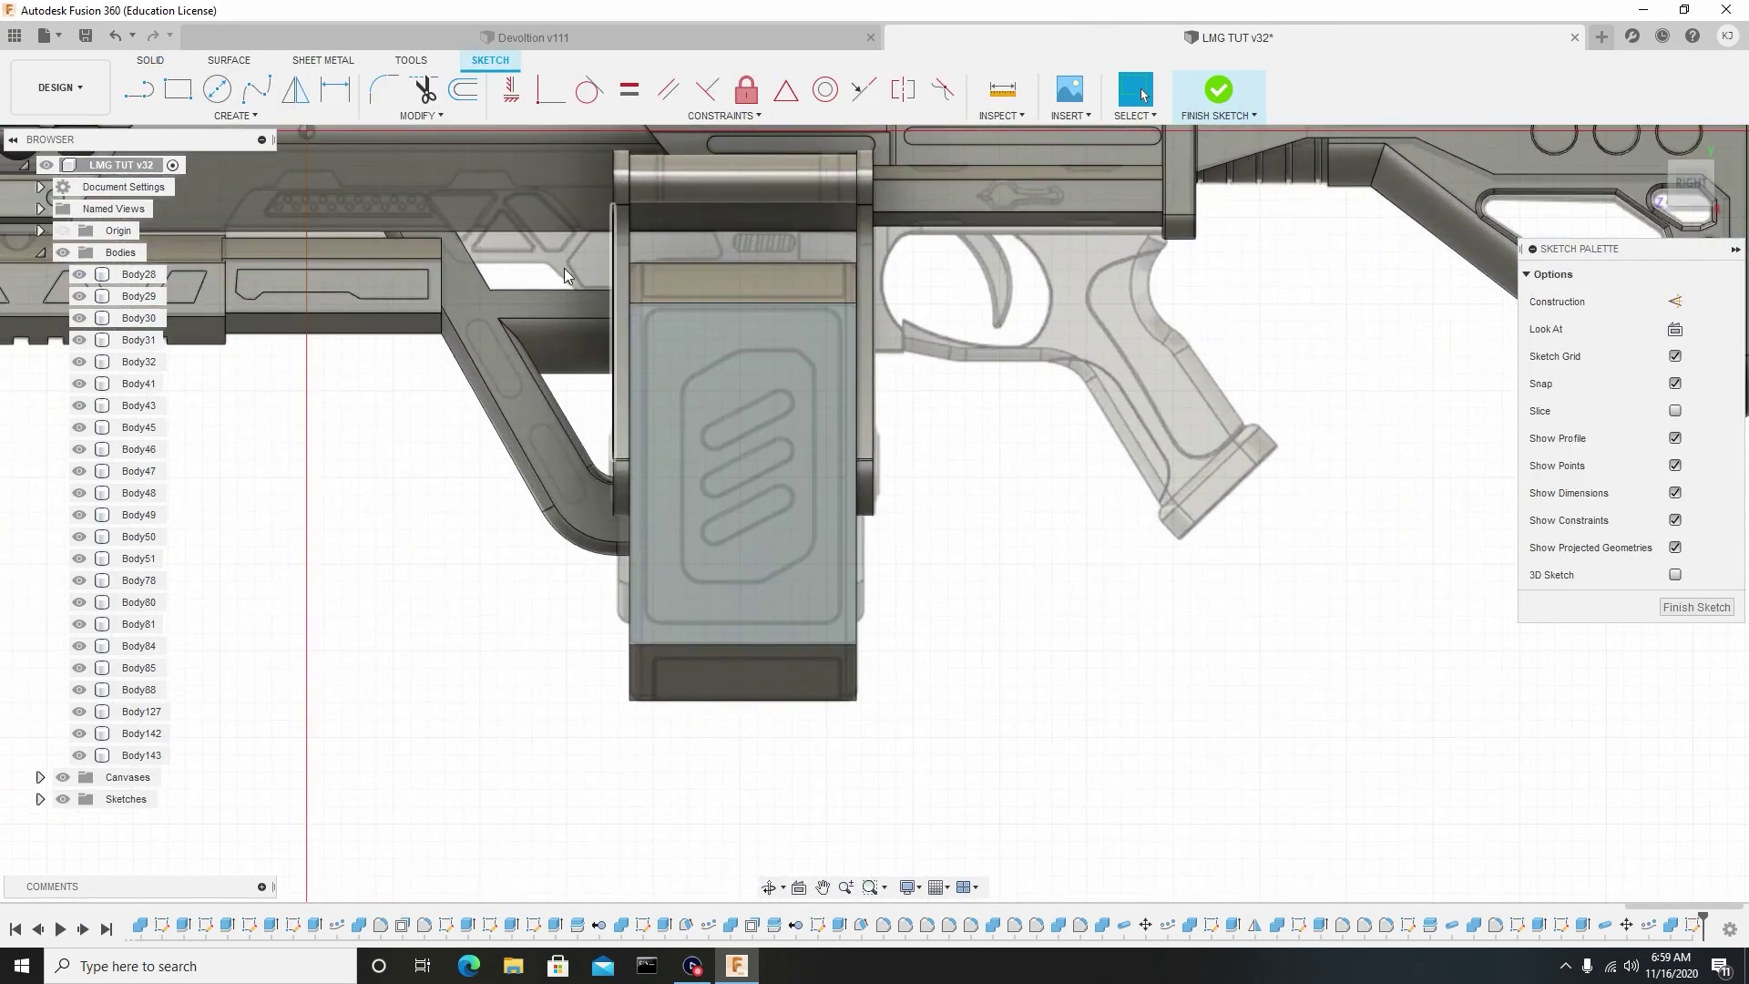
{"action": "left_click", "coordinate": [179, 88]}
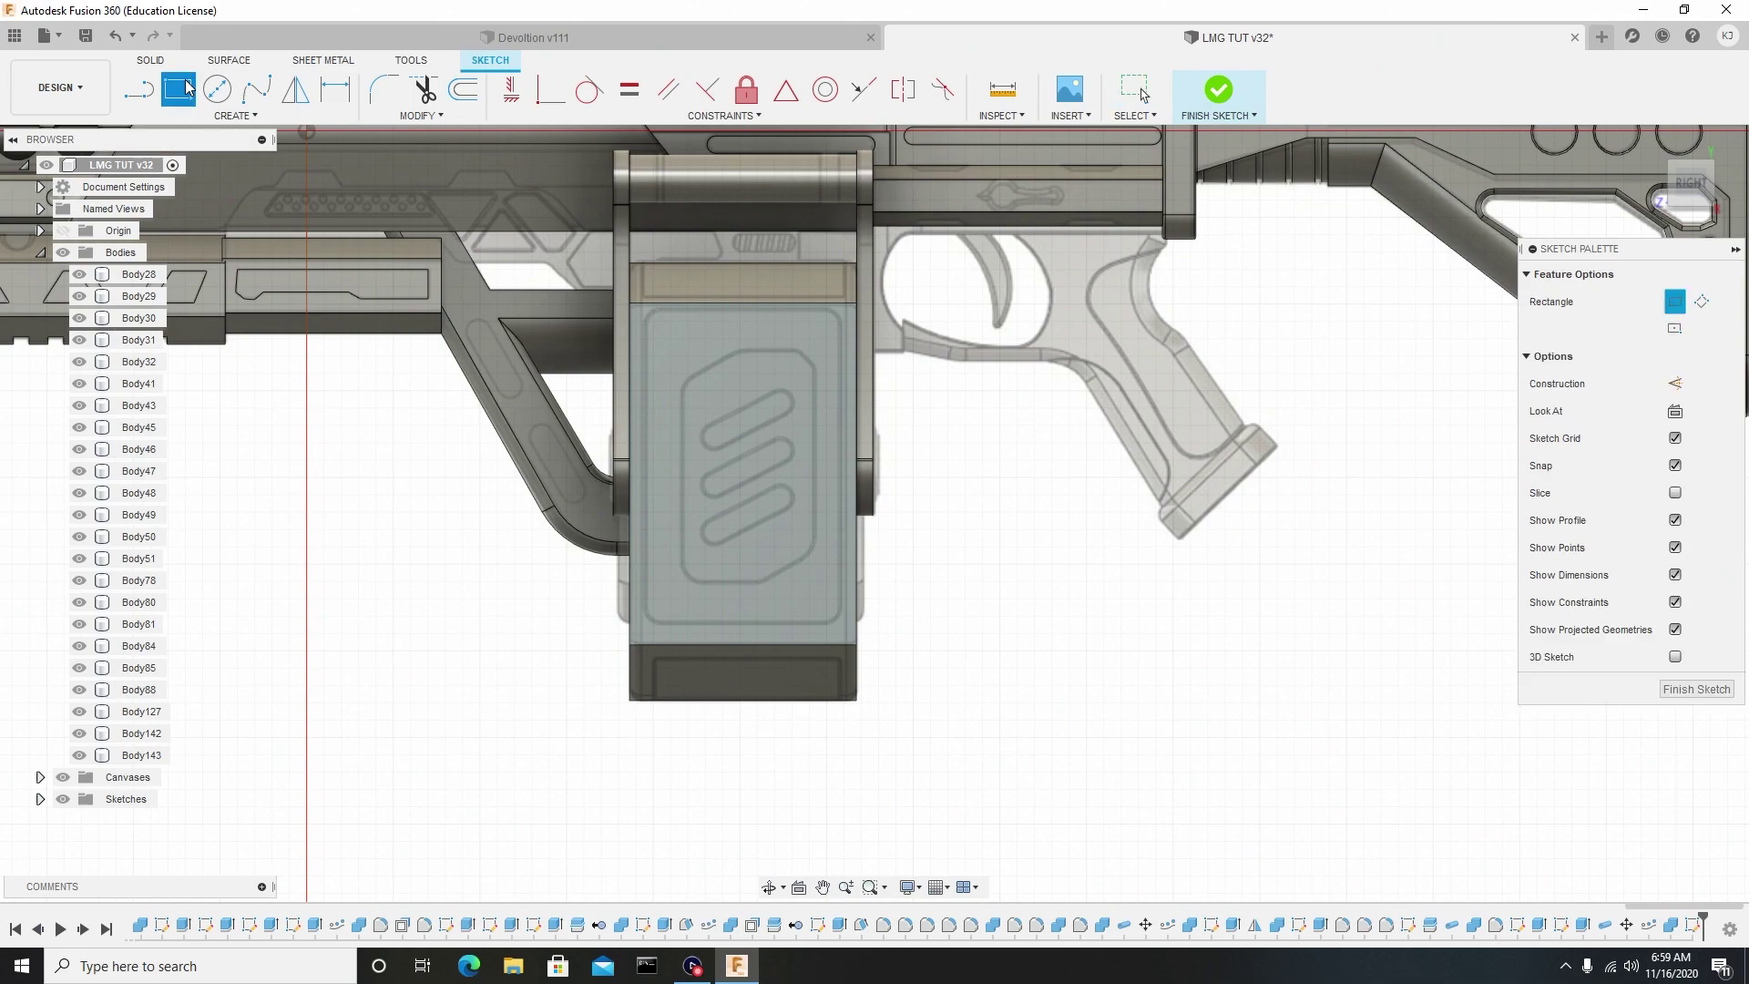
{"action": "scroll", "coordinate": [674, 344], "scroll_direction": "up", "scroll_amount": 3}
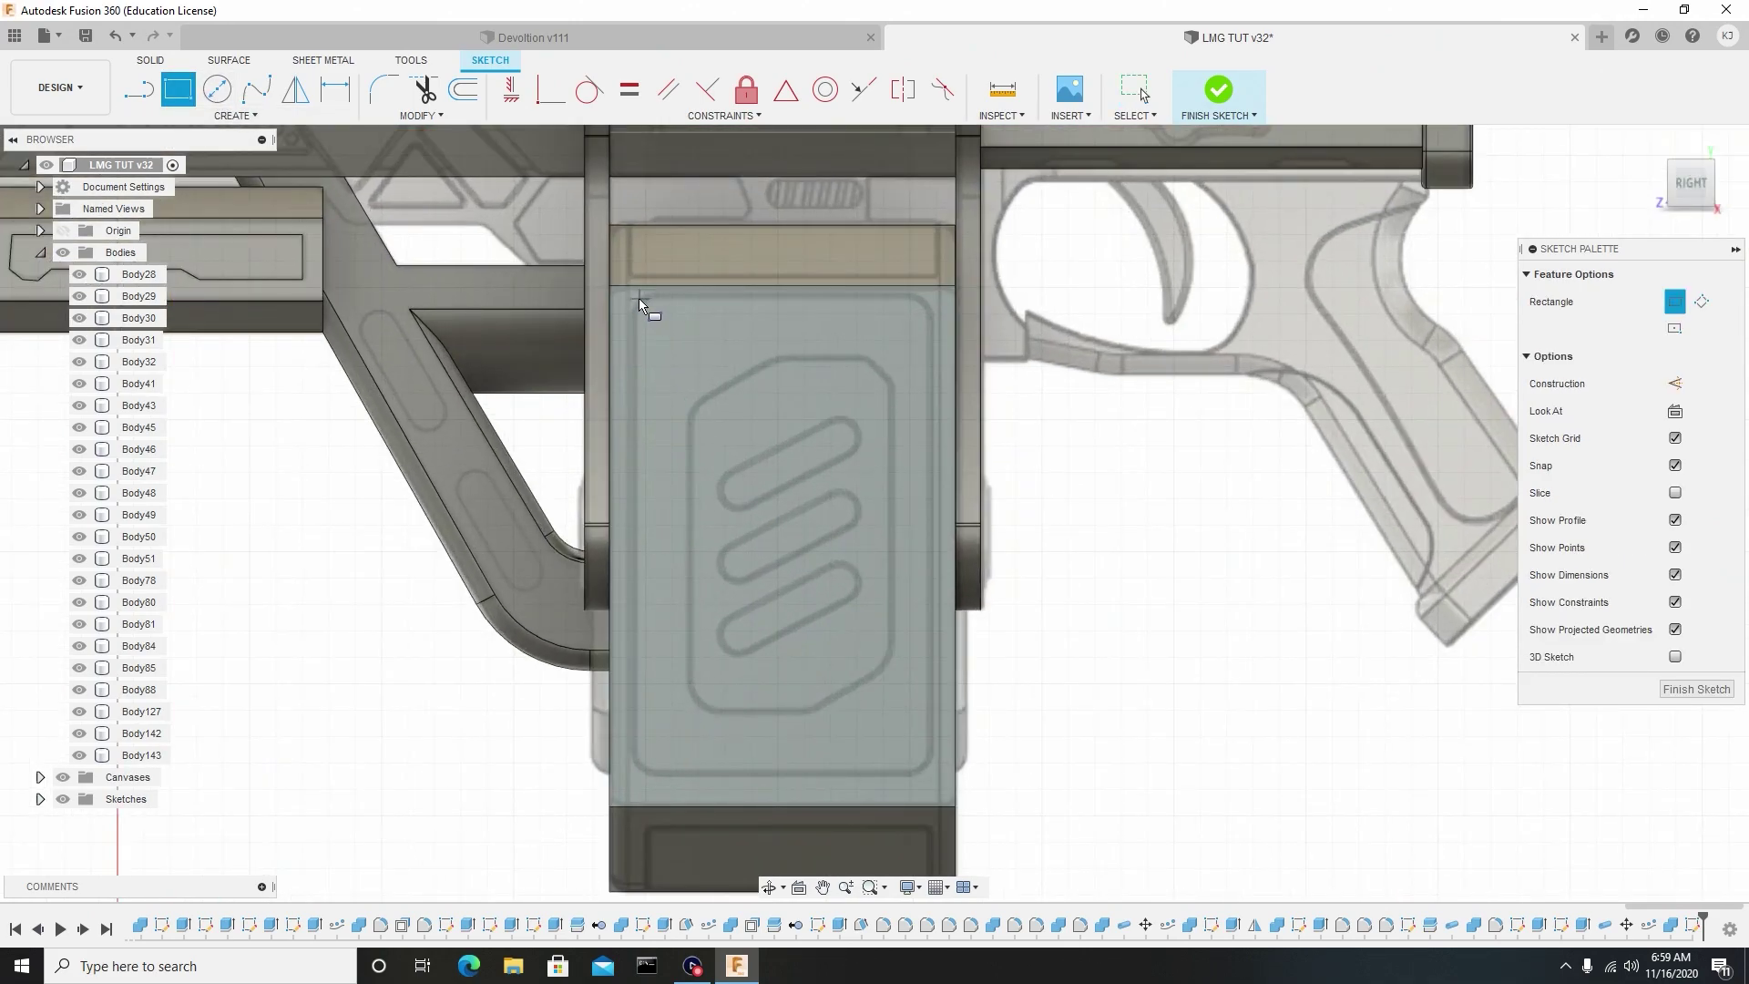
{"action": "left_click", "coordinate": [636, 297]}
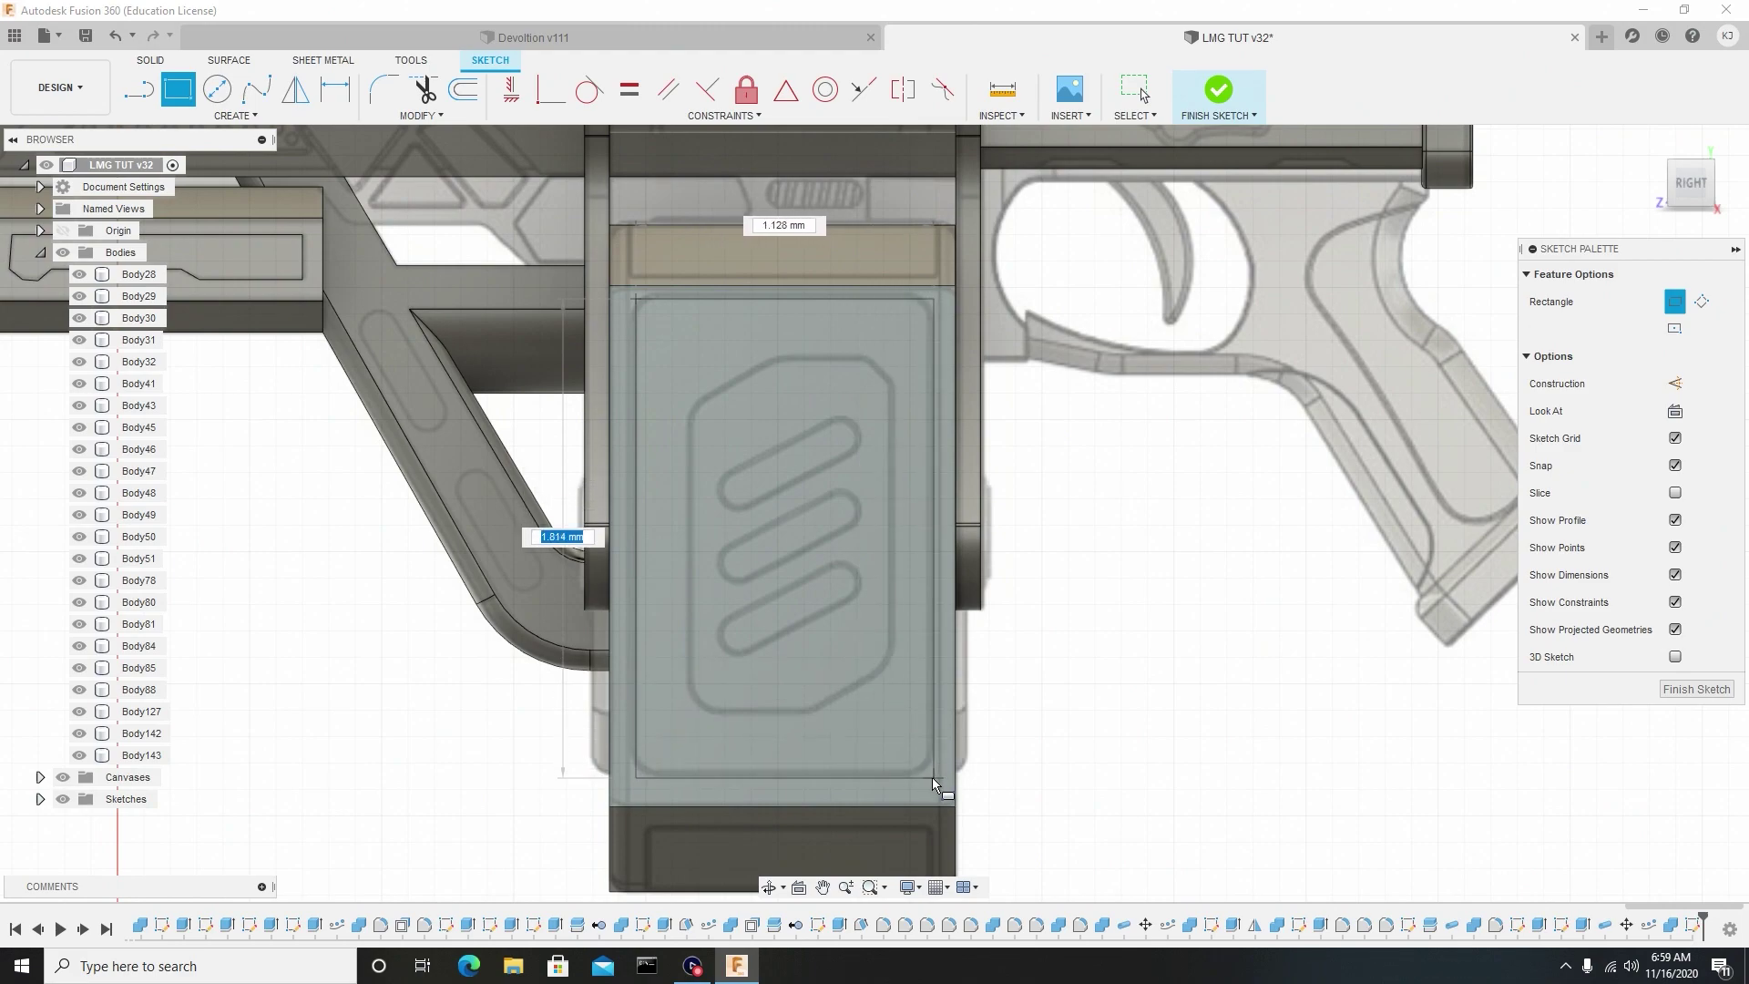
{"action": "left_click", "coordinate": [933, 774]}
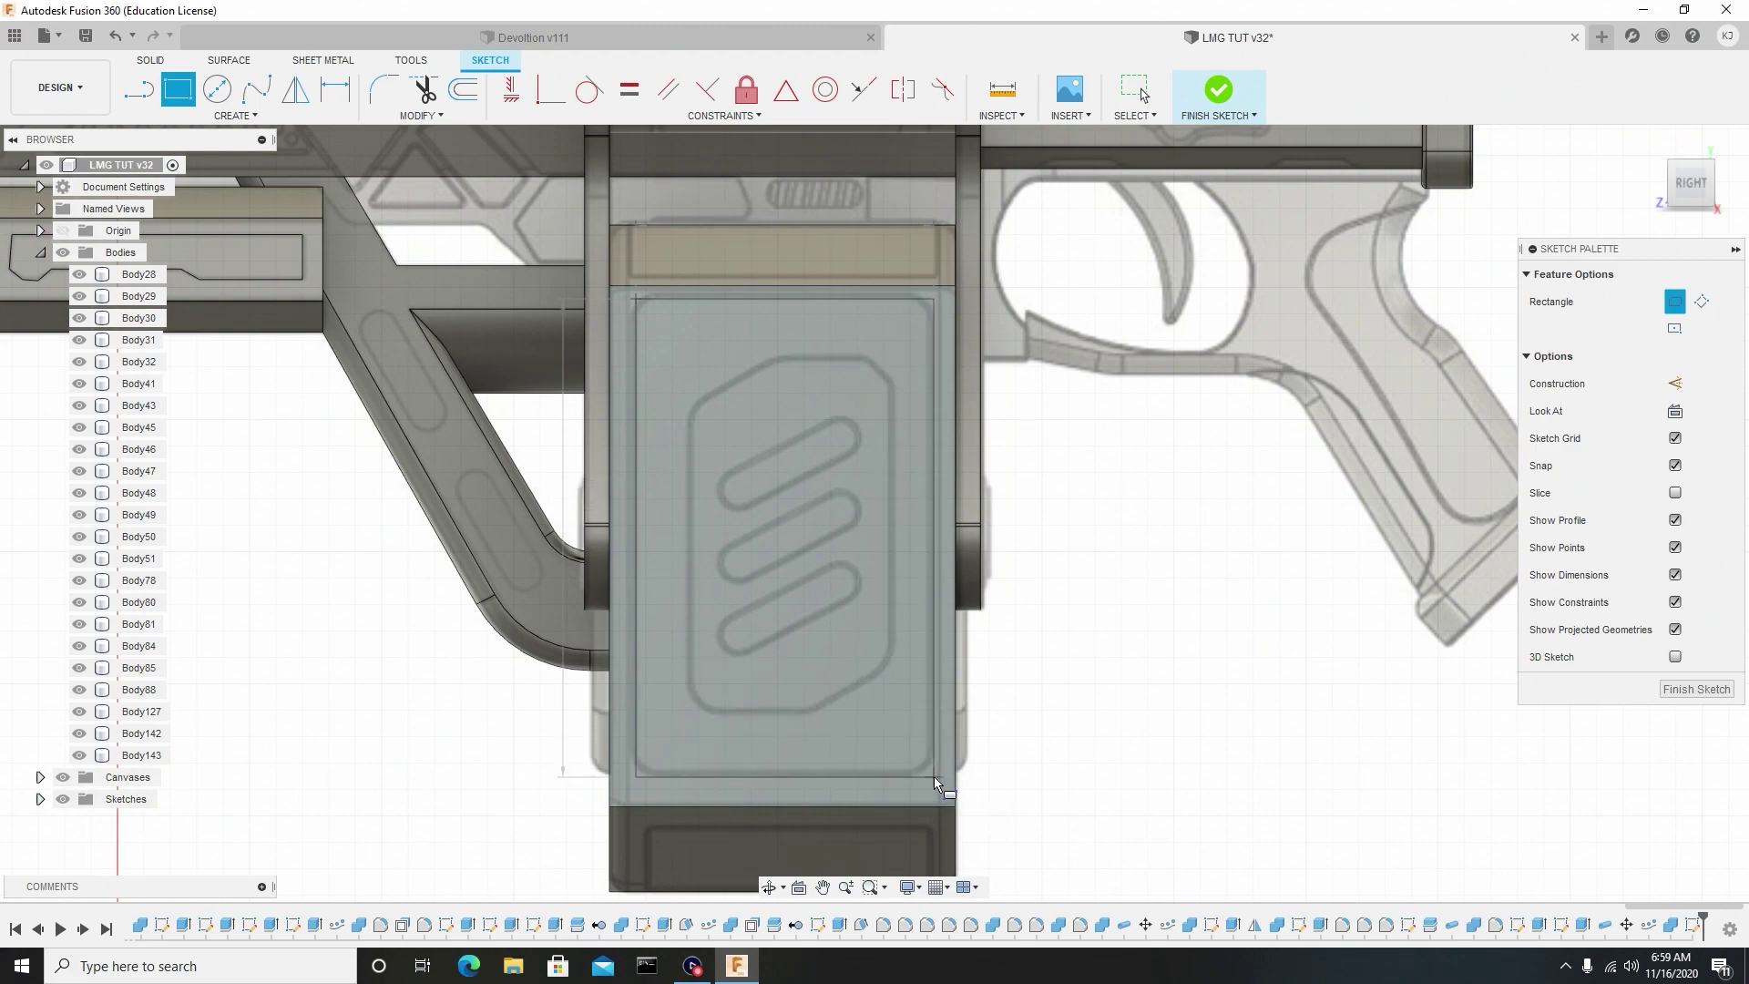
Fillet all four corners of the magazine rectangle with a 0.10 mm radius and finish the sketch.
{"action": "left_click", "coordinate": [381, 89]}
{"action": "left_click", "coordinate": [635, 301]}
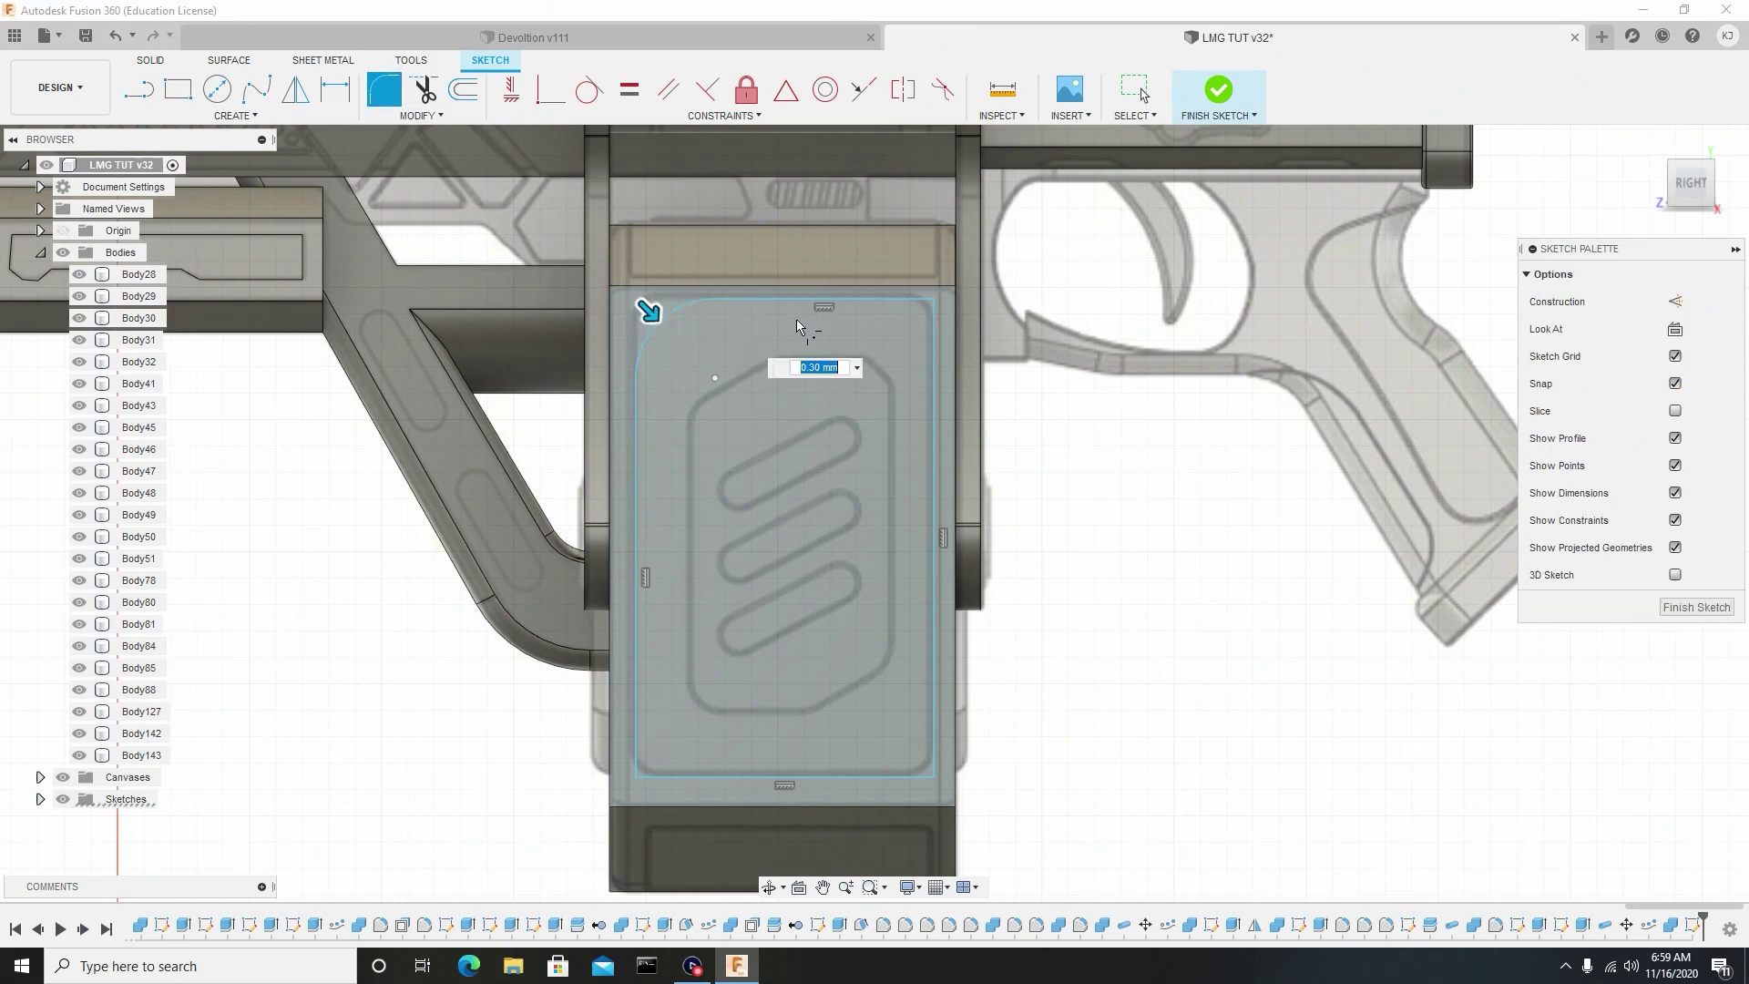
{"action": "left_click", "coordinate": [932, 297]}
{"action": "left_click", "coordinate": [938, 778]}
{"action": "left_click", "coordinate": [636, 773]}
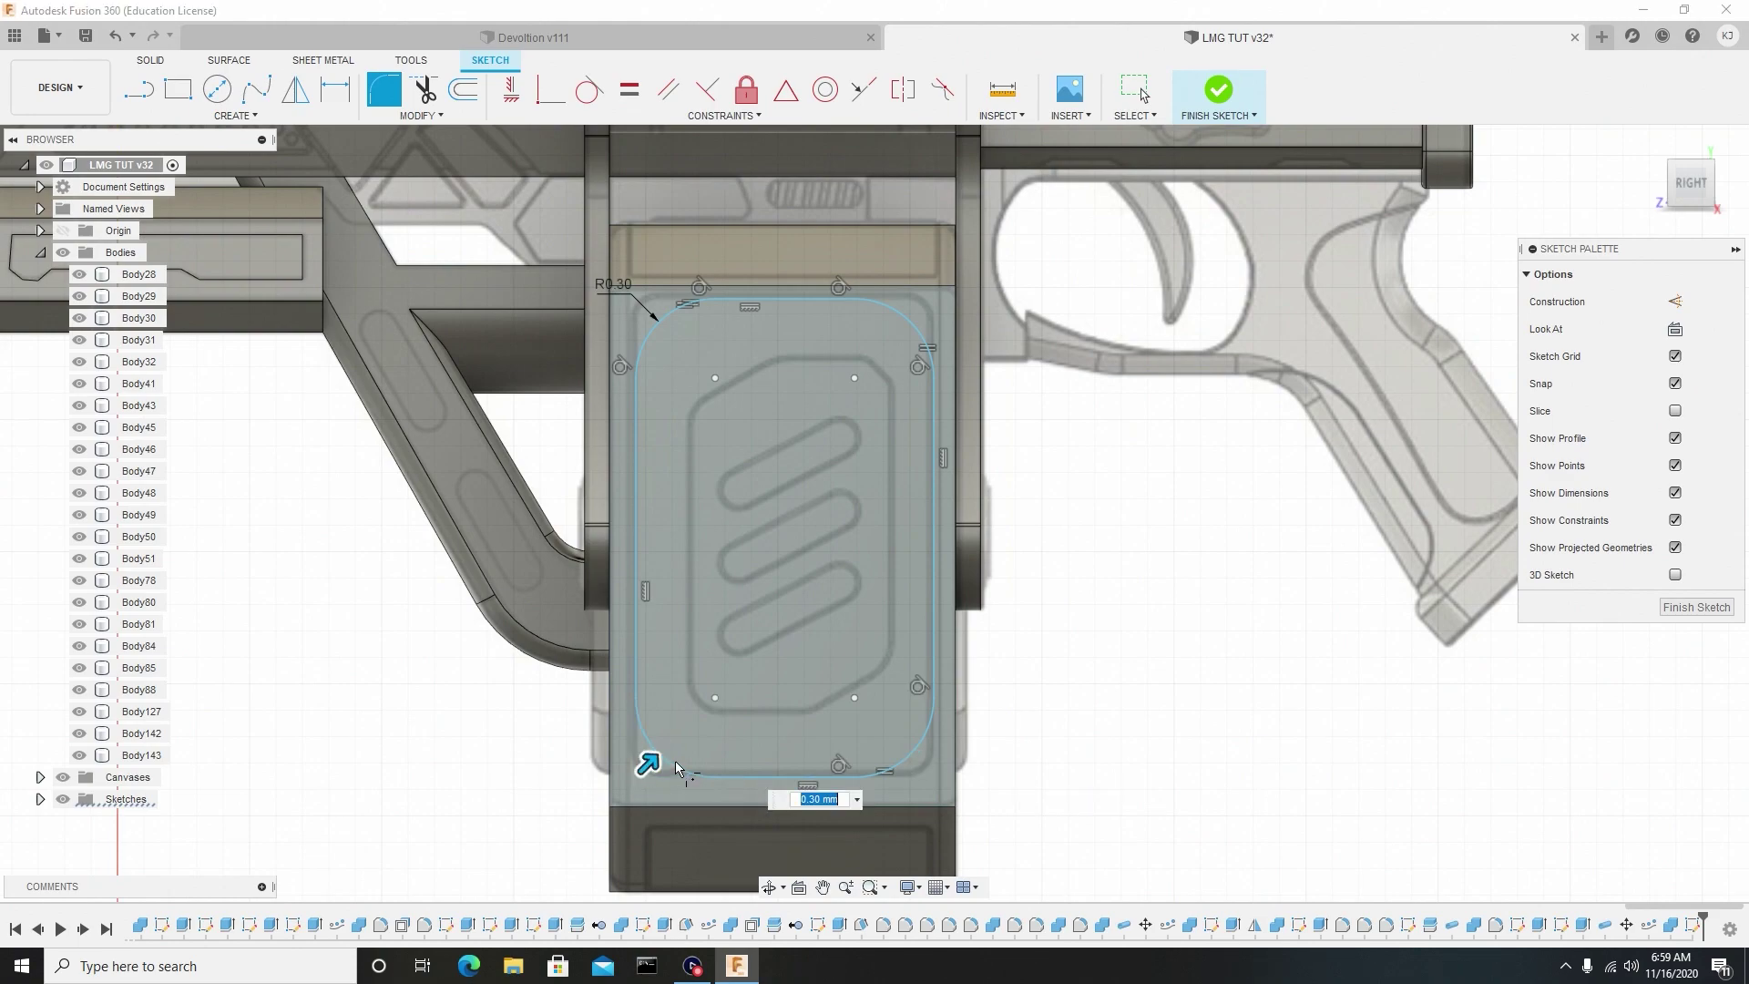
{"action": "left_click_drag", "start_coordinate": [648, 752], "coordinate": [634, 778]}
{"action": "right_click", "coordinate": [466, 724]}
{"action": "left_click", "coordinate": [532, 720]}
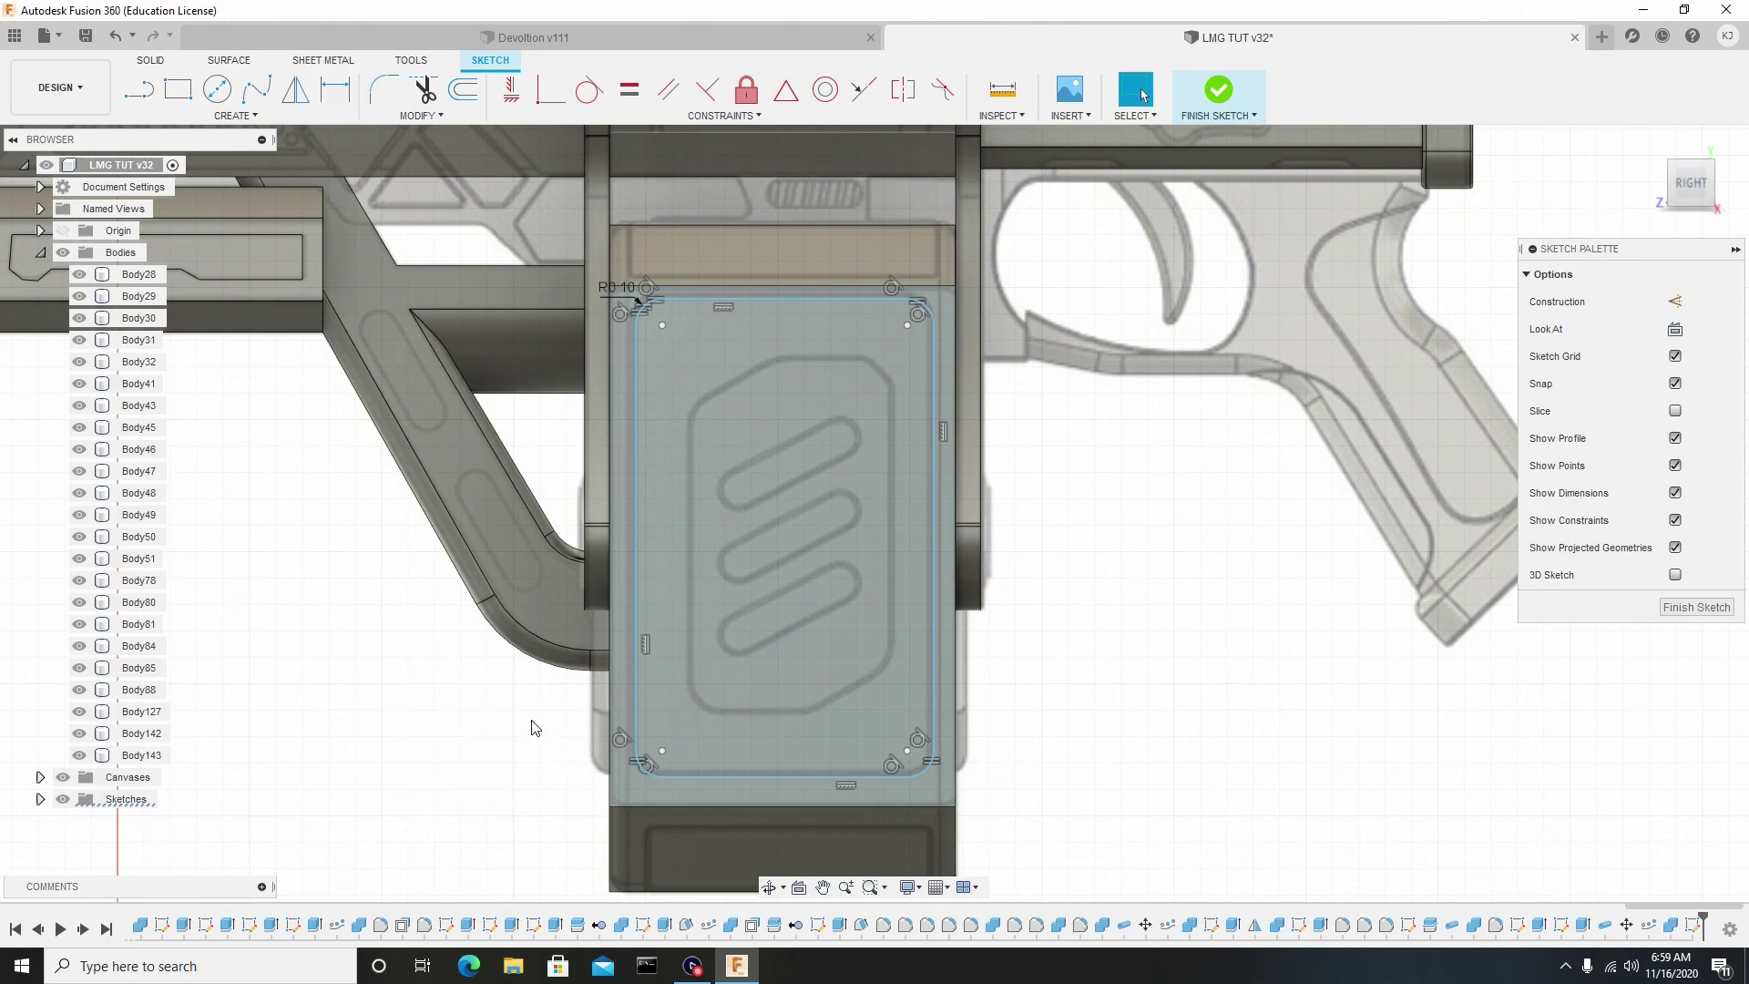
{"action": "left_click", "coordinate": [1219, 89]}
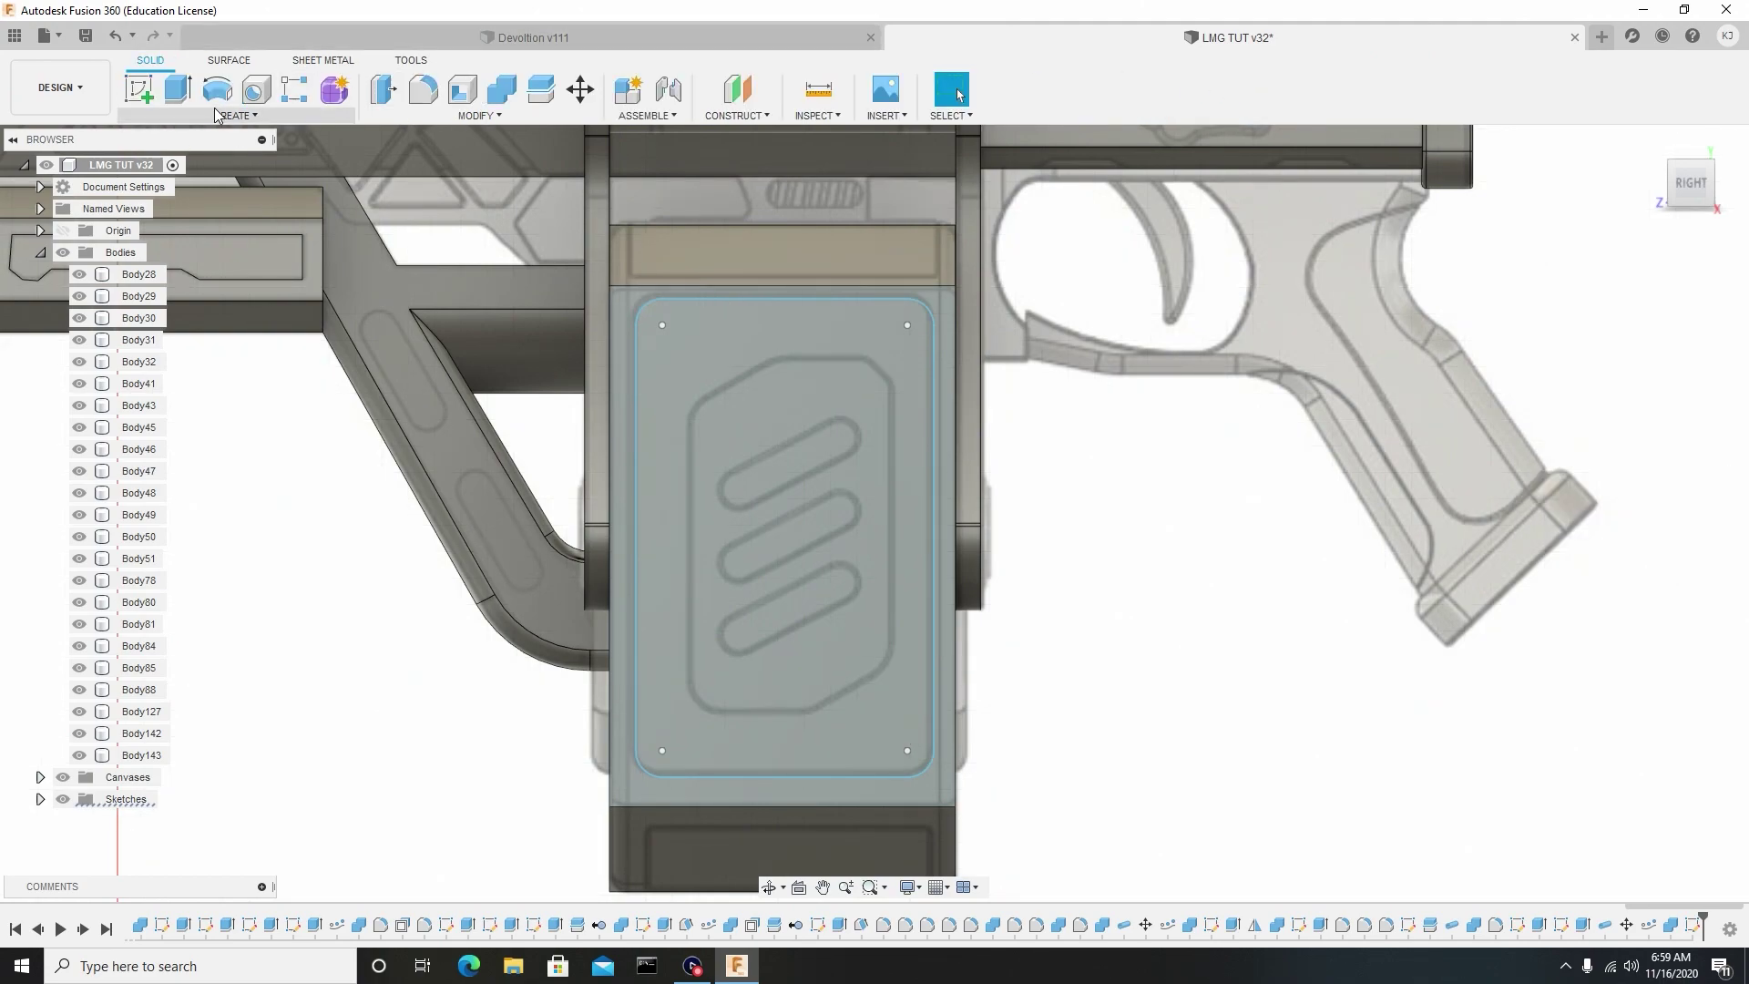
Set up a circular Pipe with the Cut operation along the rounded rectangle, with a section size of 0.011 mm.
{"action": "left_click", "coordinate": [216, 115]}
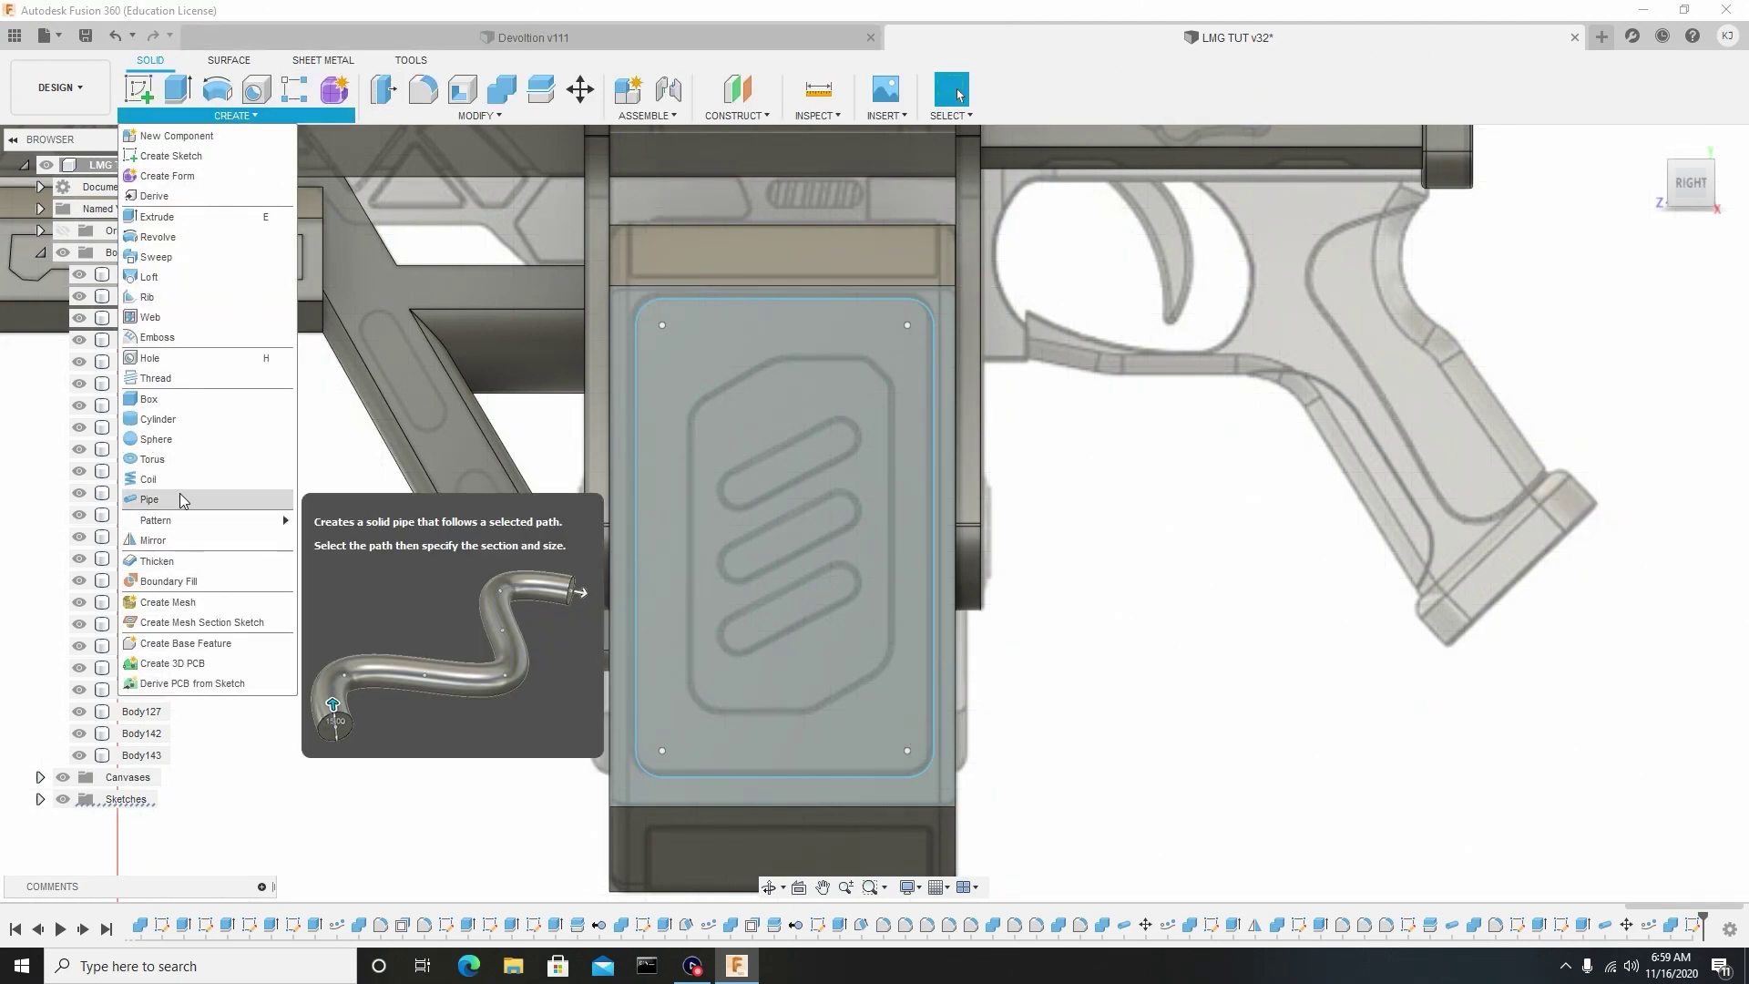
{"action": "left_click", "coordinate": [179, 494]}
{"action": "left_click", "coordinate": [638, 553]}
{"action": "mouse_move", "coordinate": [640, 528]}
{"action": "middle_mouse_down", "text": "shift"}
{"action": "mouse_move", "coordinate": [692, 383]}
{"action": "mouse_move", "coordinate": [747, 408]}
{"action": "middle_mouse_up", "text": "shift"}
{"action": "scroll", "coordinate": [685, 483], "scroll_direction": "up", "scroll_amount": 5}
{"action": "left_click_drag", "start_coordinate": [688, 488], "coordinate": [638, 534]}
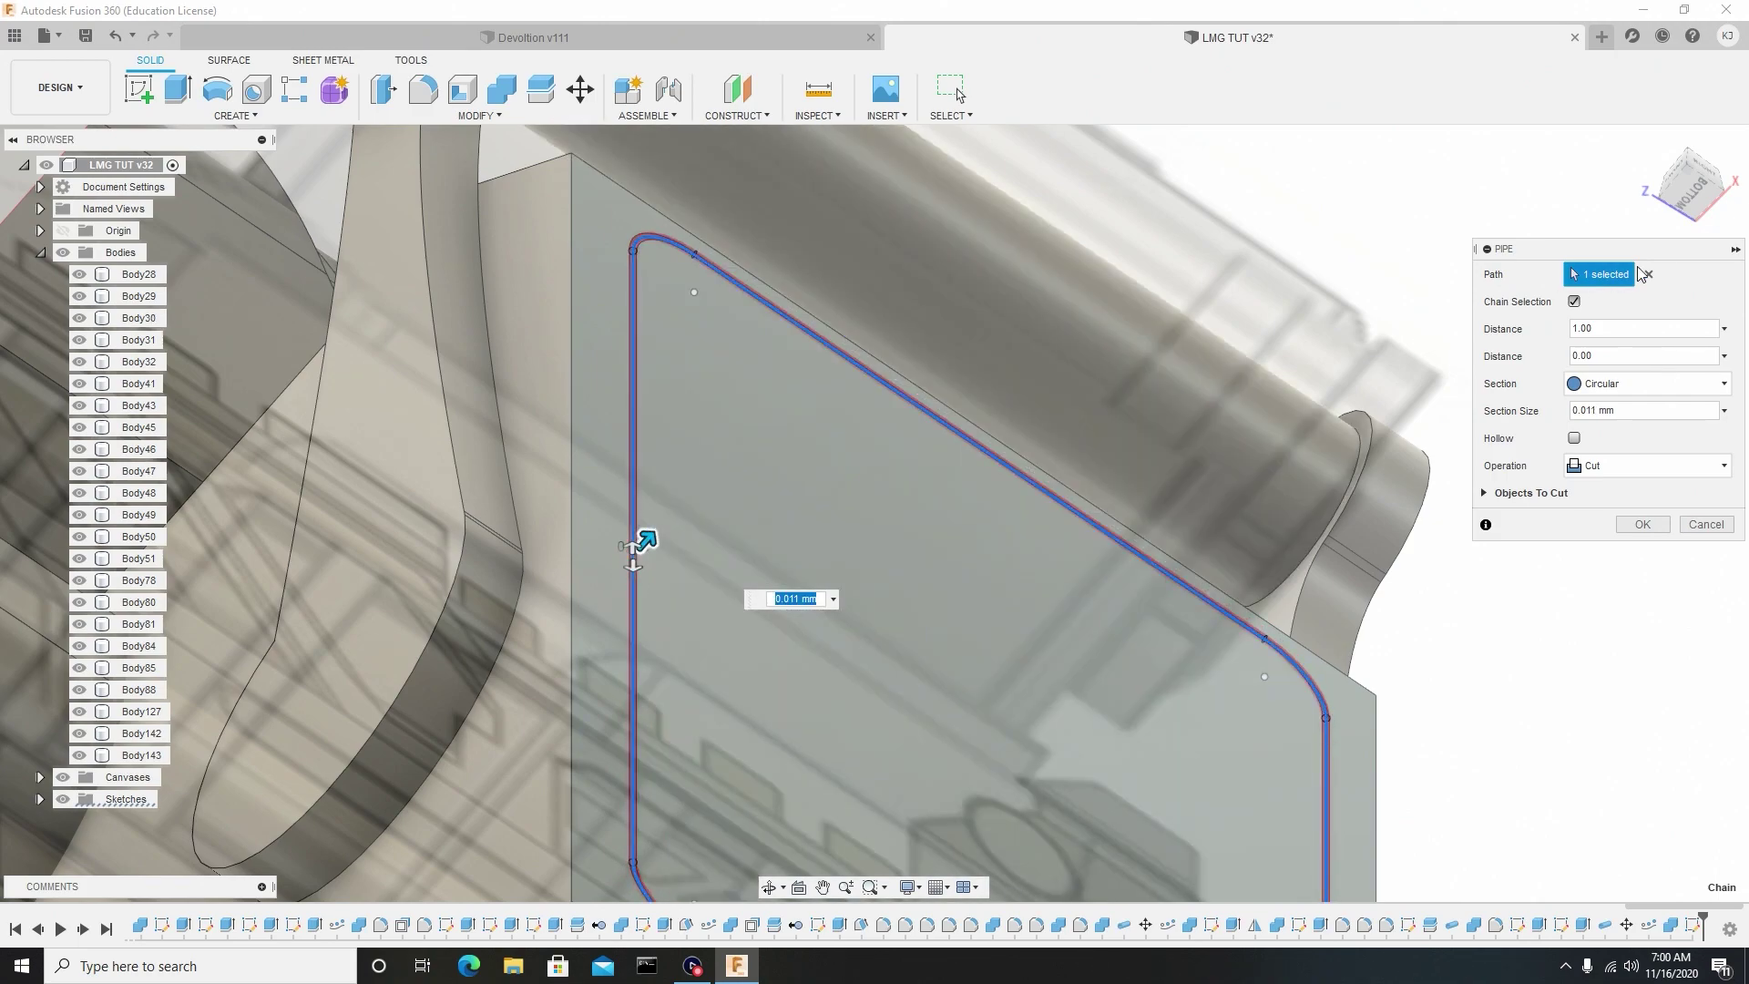
{"action": "left_click", "coordinate": [1703, 171]}
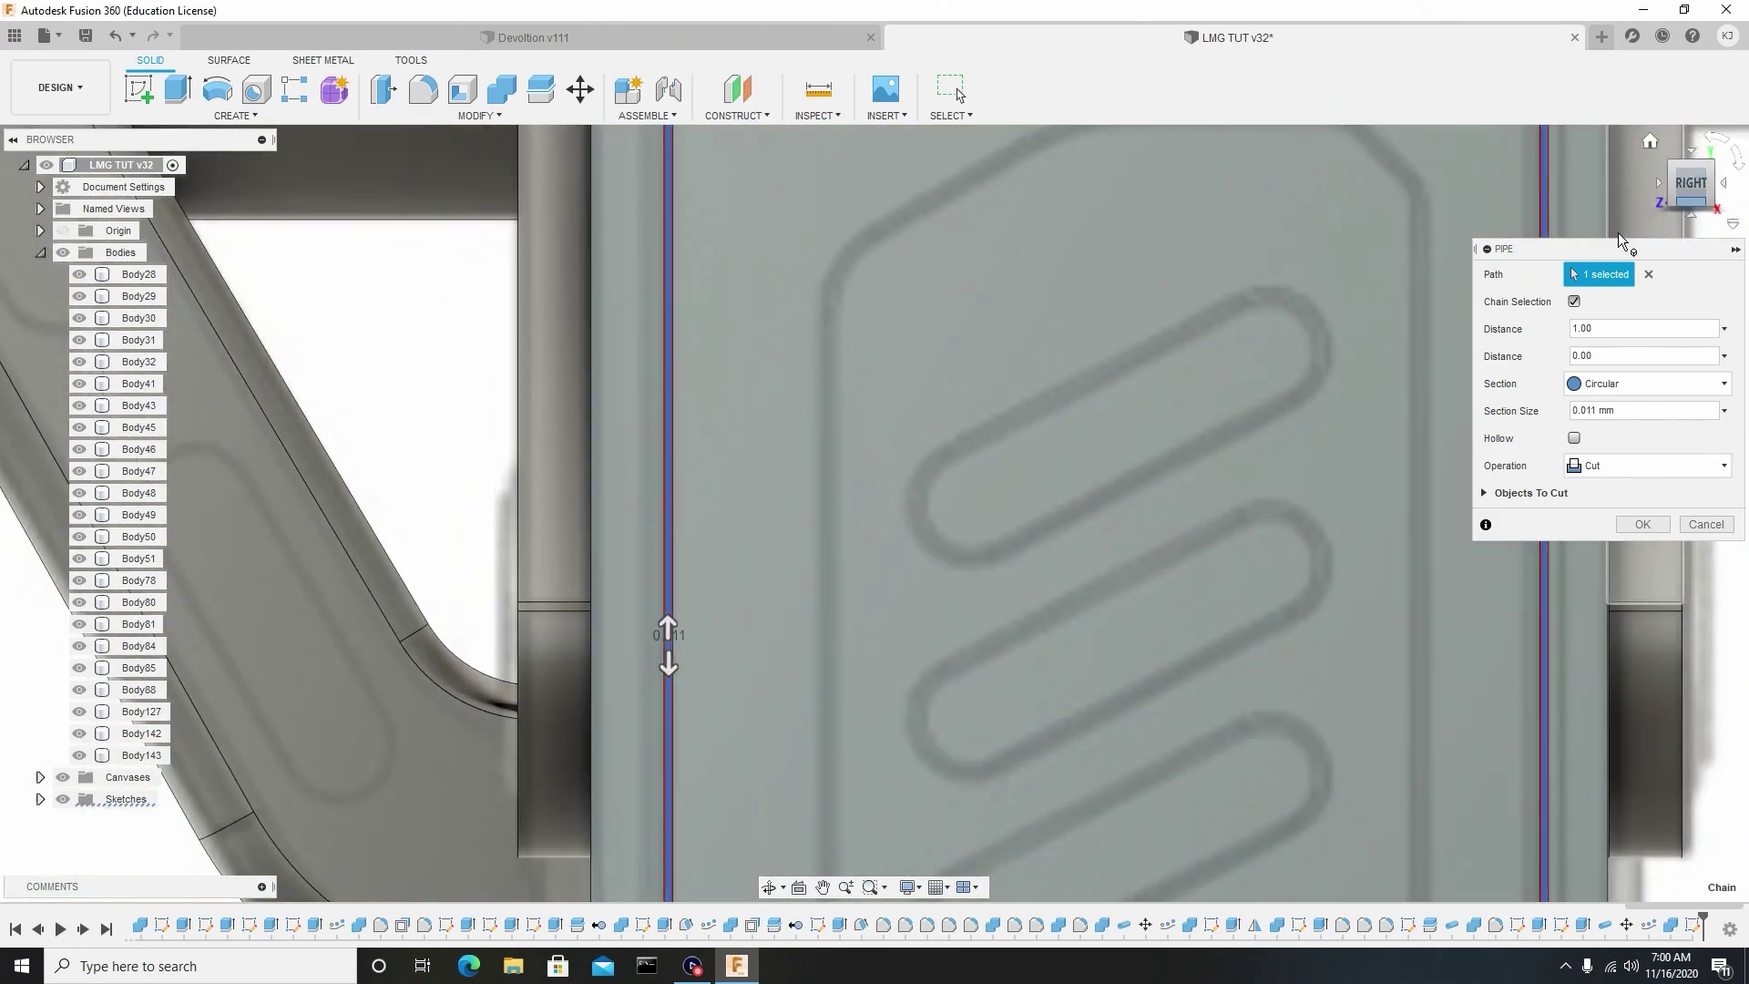
{"action": "scroll", "coordinate": [990, 583], "scroll_direction": "down", "scroll_amount": 2}
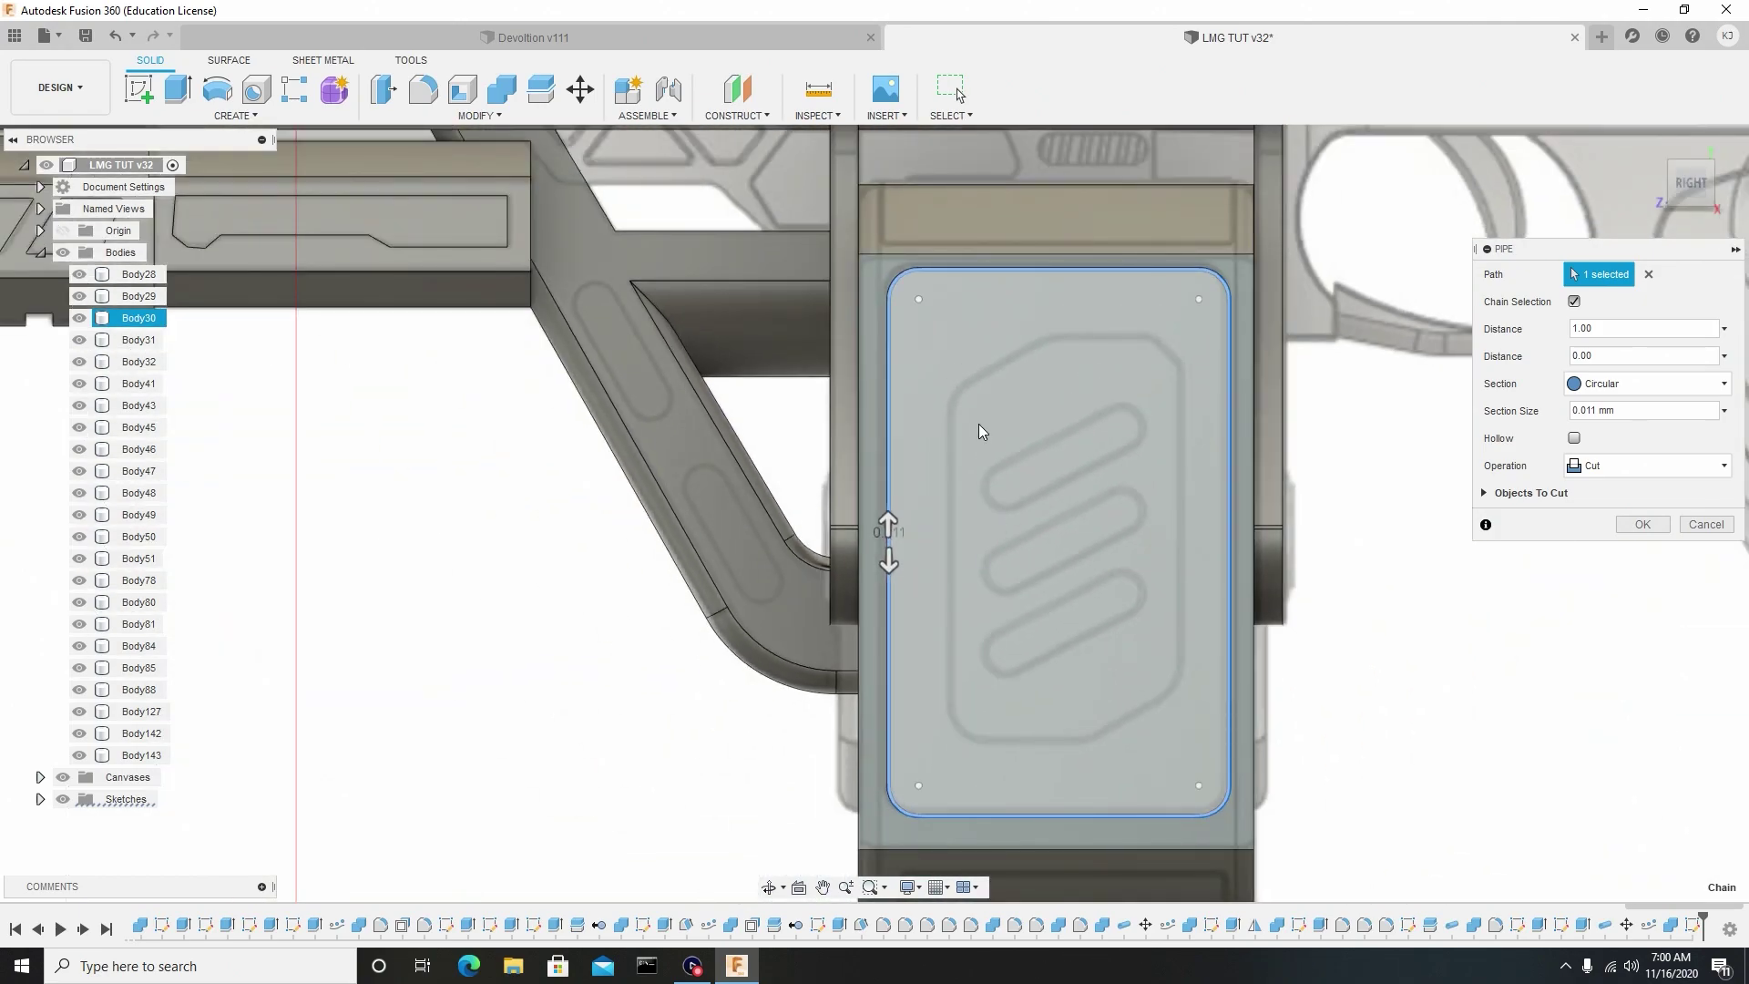
Set the pipe's section size to 0.018 mm and complete the groove cut around the magazine panel.
{"action": "scroll", "coordinate": [908, 716], "scroll_direction": "up", "scroll_amount": 2}
{"action": "middle_click_drag", "start_coordinate": [909, 715], "coordinate": [878, 500], "text": "shift"}
{"action": "scroll", "coordinate": [877, 500], "scroll_direction": "up", "scroll_amount": 3}
{"action": "left_click_drag", "start_coordinate": [880, 516], "coordinate": [880, 514]}
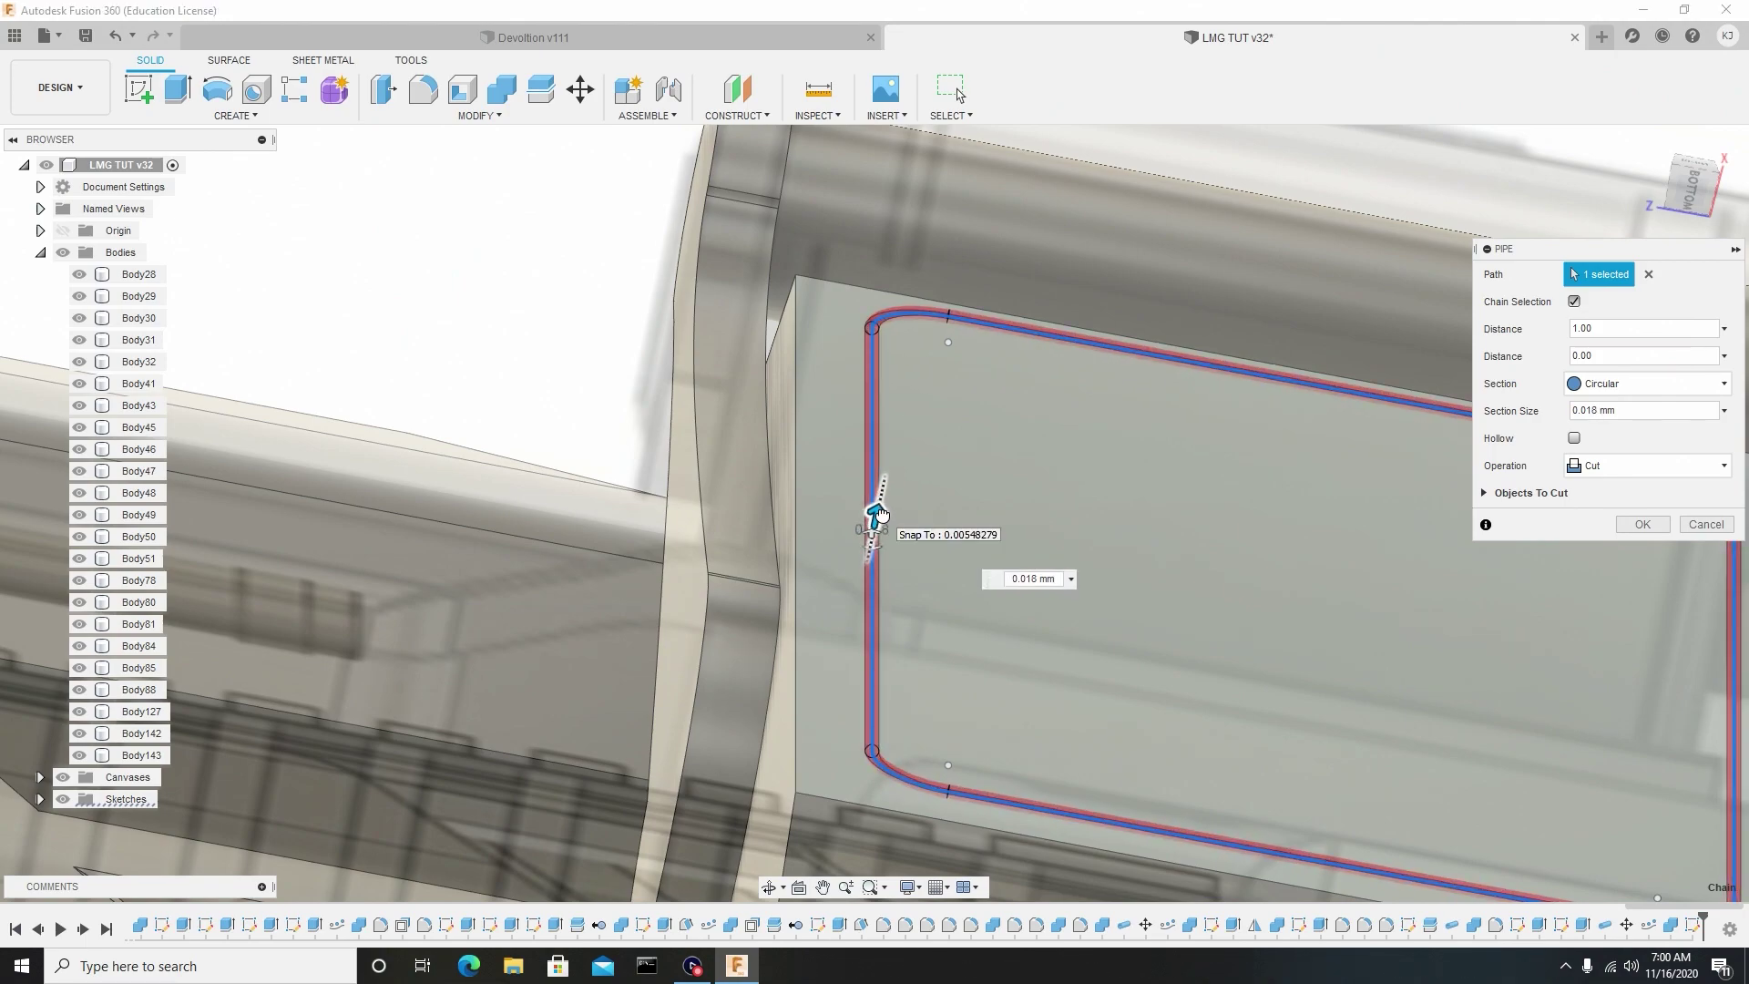
{"action": "left_click", "coordinate": [1642, 523]}
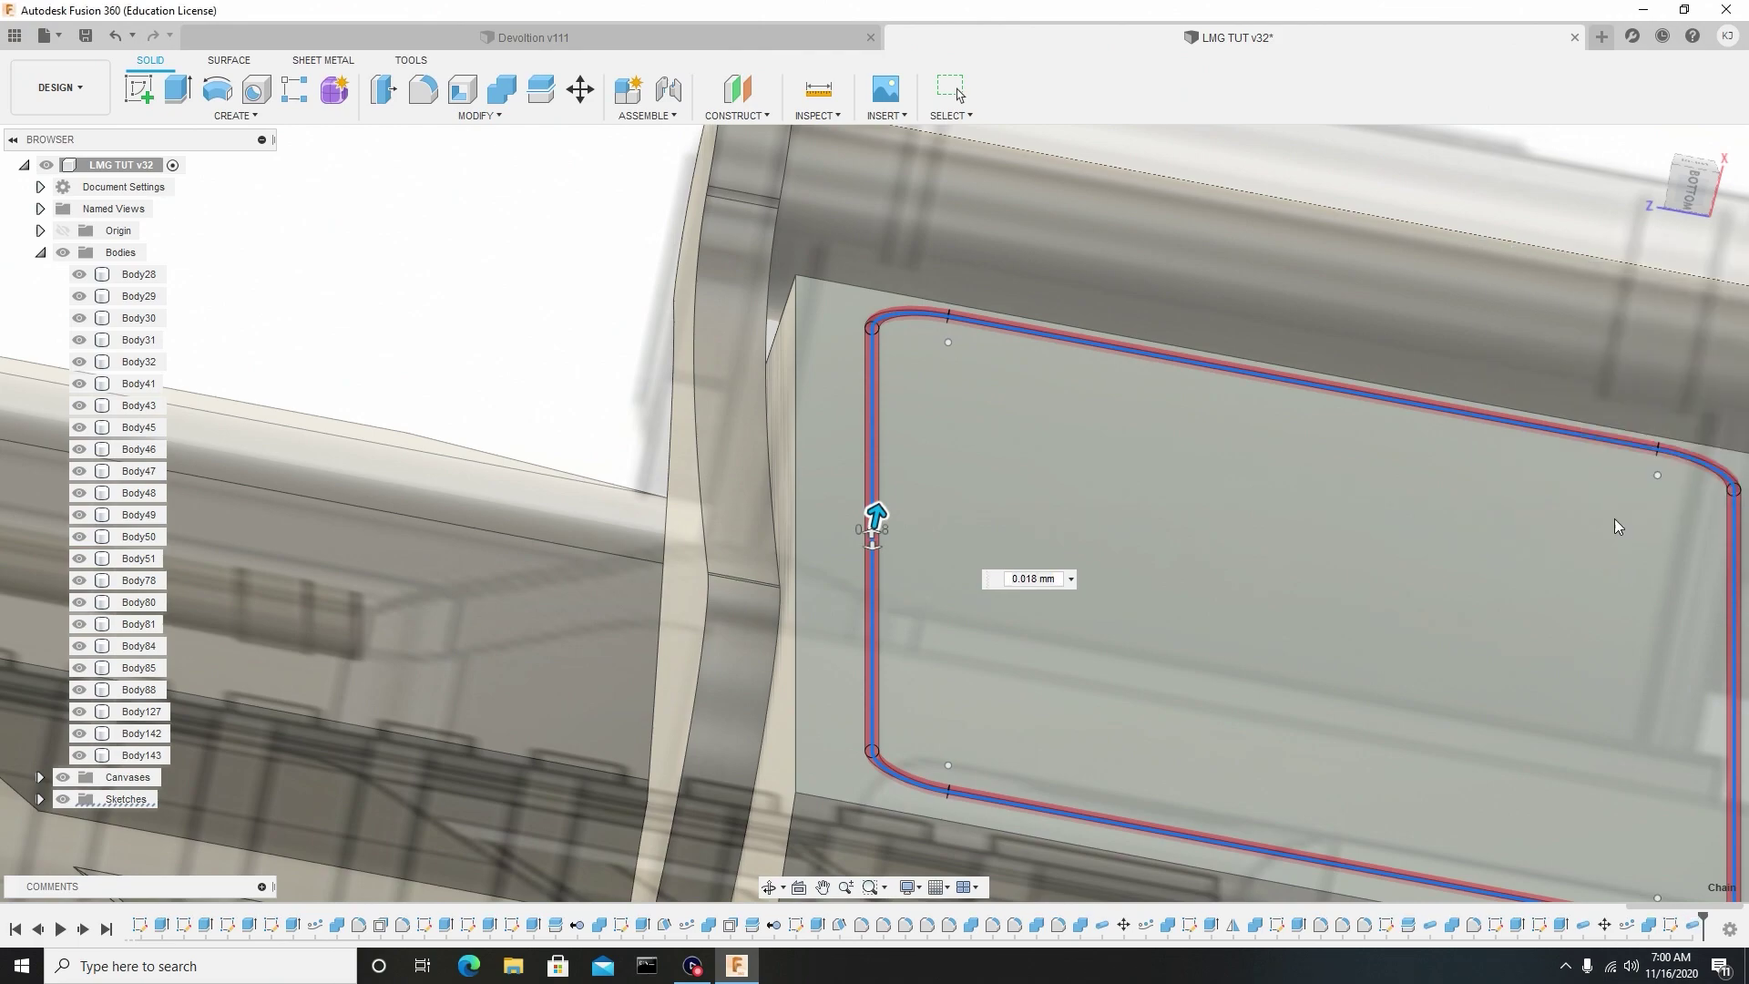
Start a new sketch on the magazine face enclosed by the rounded rectangular groove.
{"action": "scroll", "coordinate": [1220, 412], "scroll_direction": "down", "scroll_amount": 3}
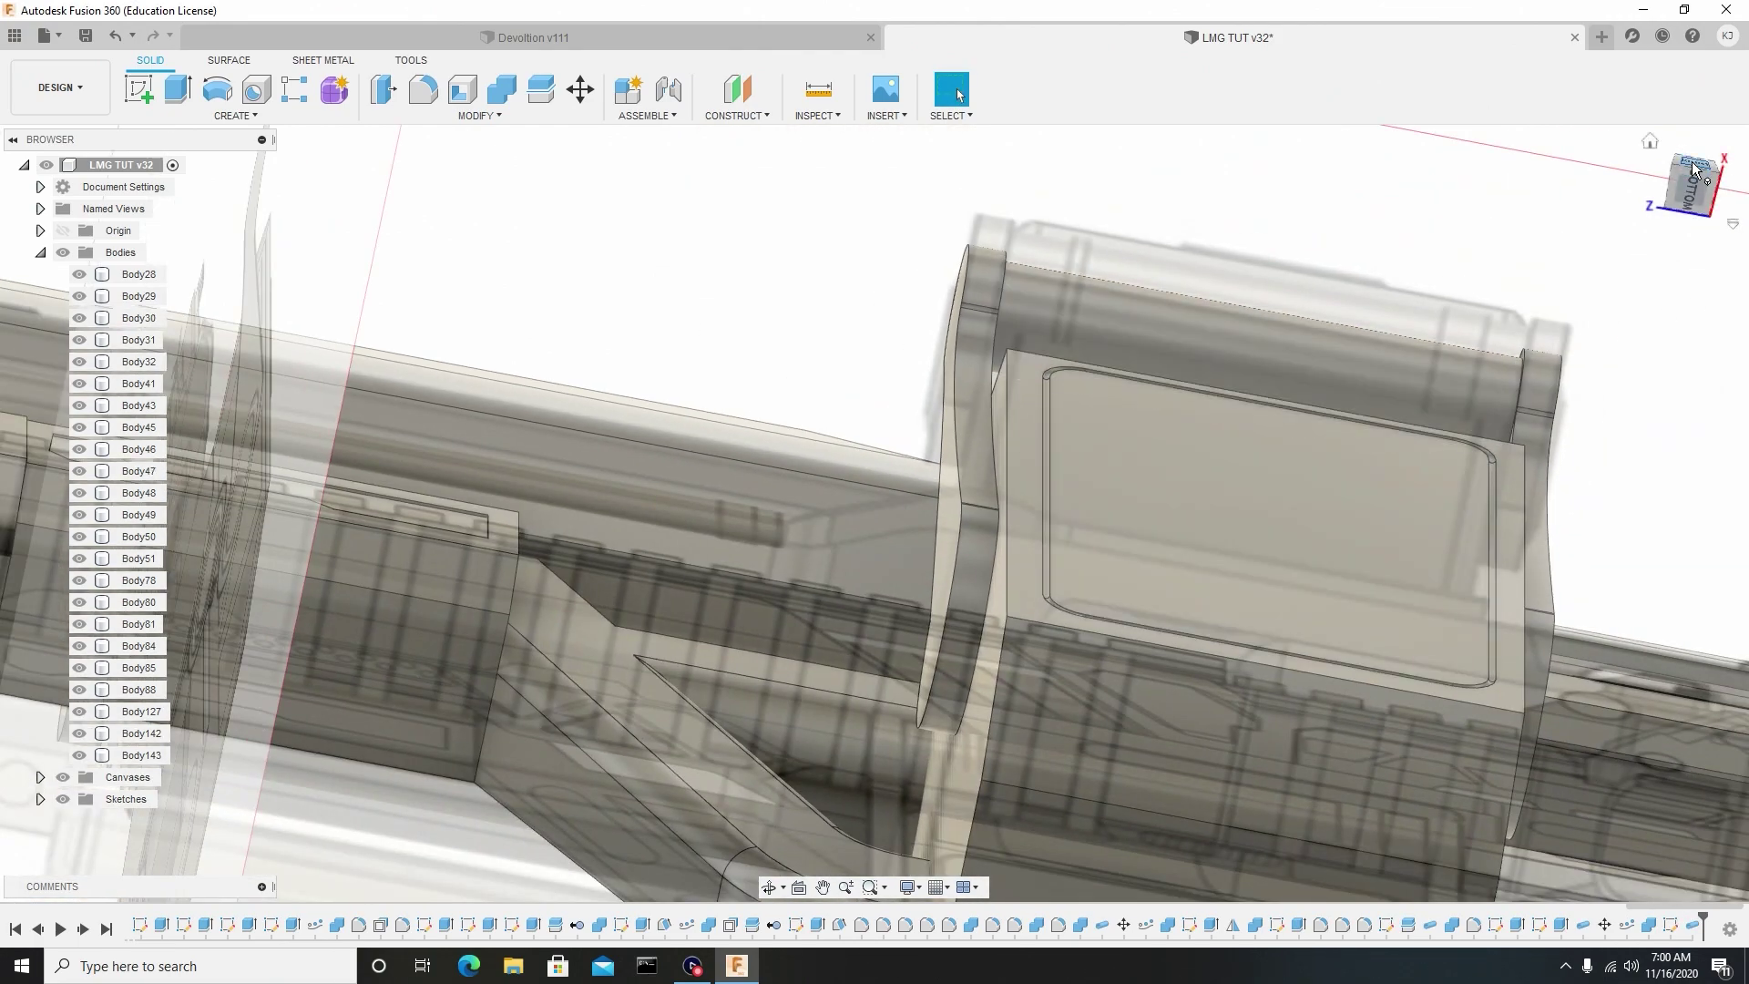
{"action": "left_click", "coordinate": [1694, 168]}
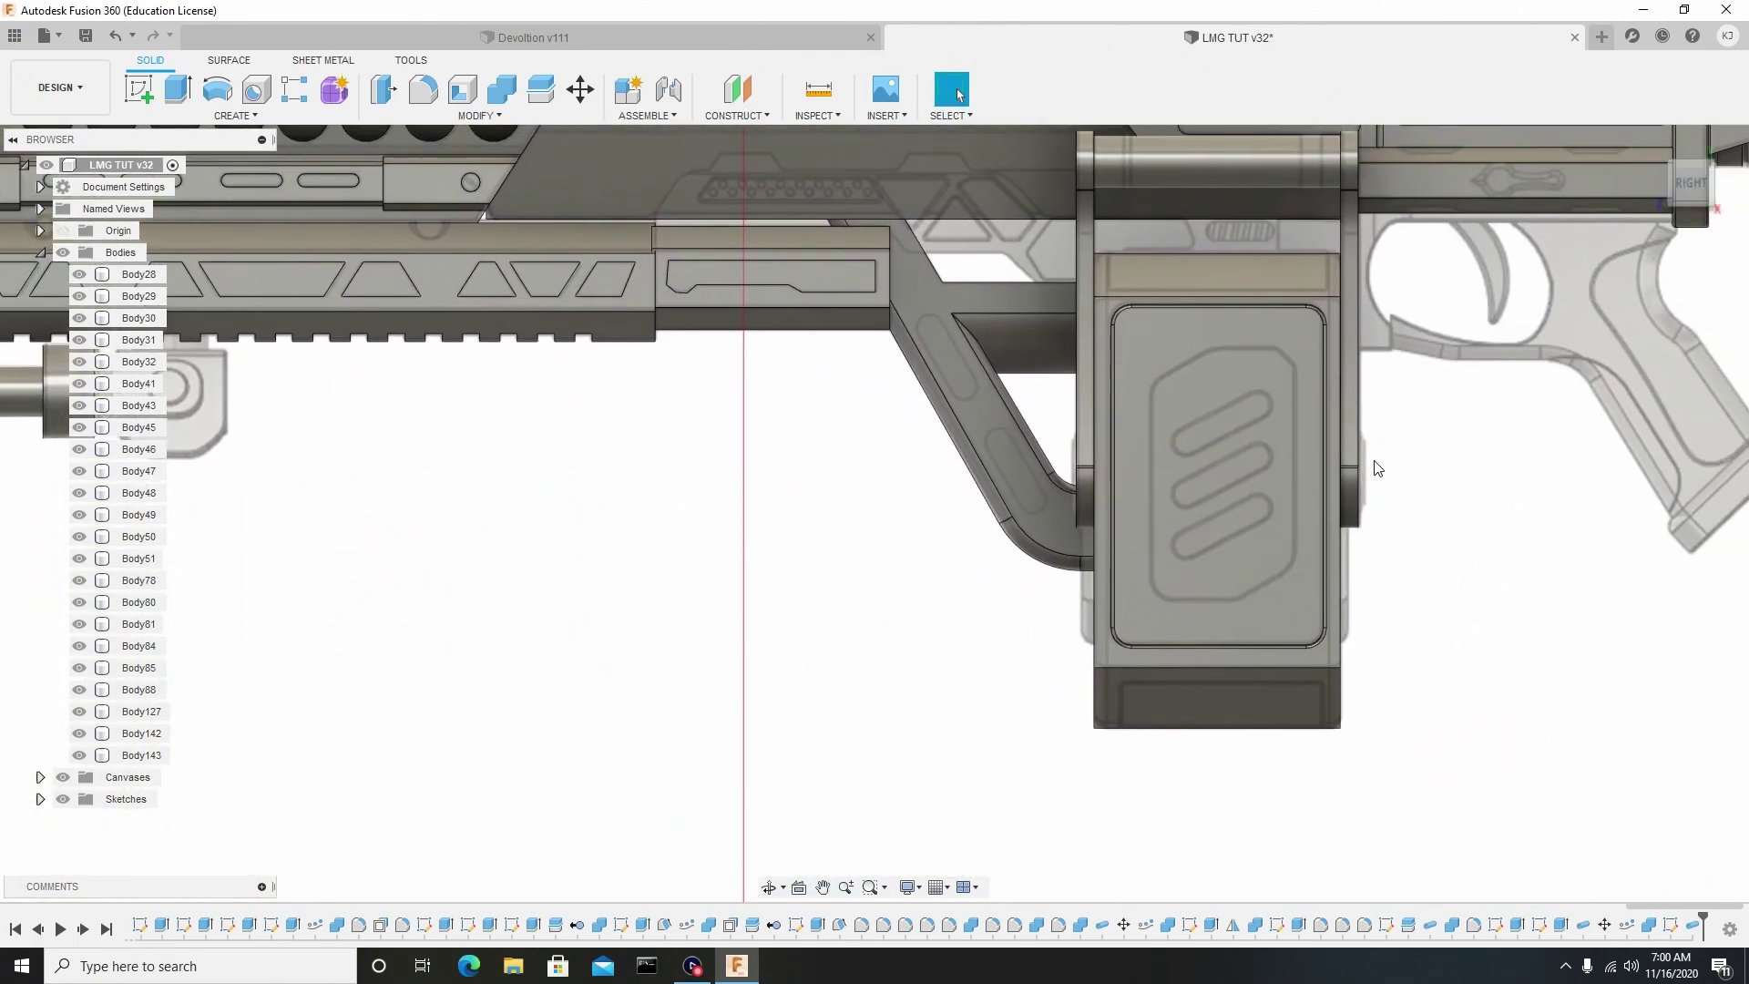
{"action": "scroll", "coordinate": [1226, 413], "scroll_direction": "up", "scroll_amount": 2}
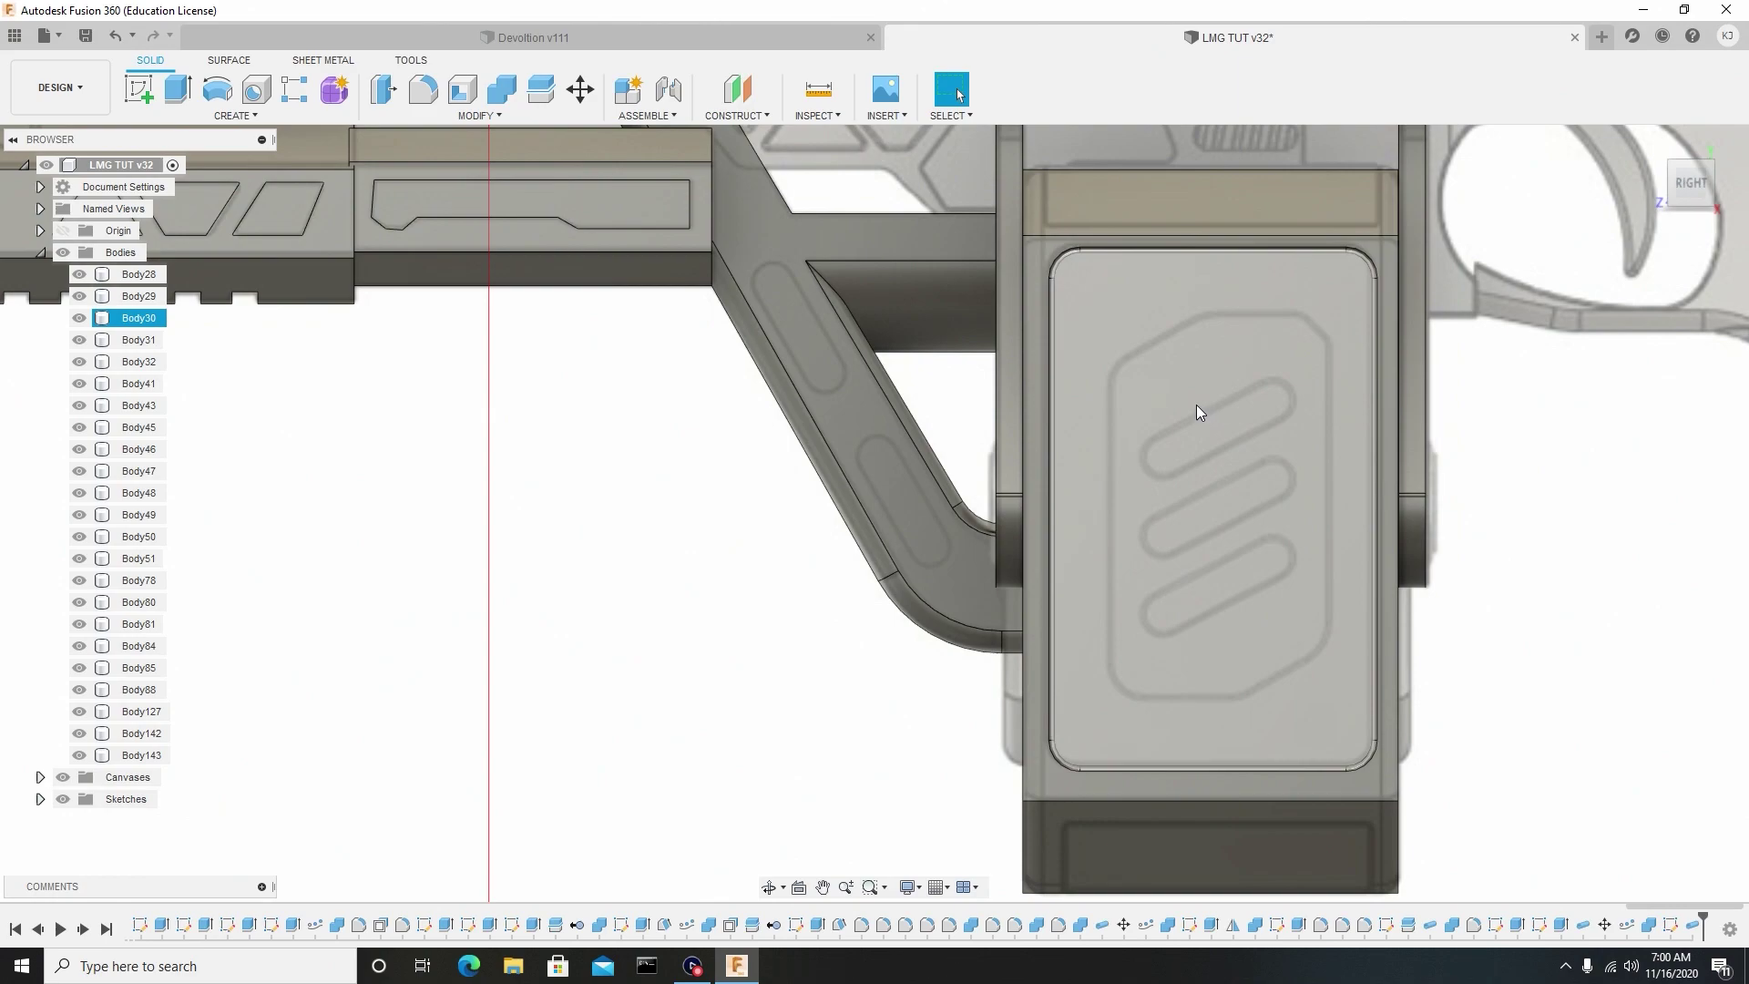
{"action": "middle_click_drag", "start_coordinate": [1248, 436], "coordinate": [1030, 369]}
{"action": "left_click", "coordinate": [1086, 530]}
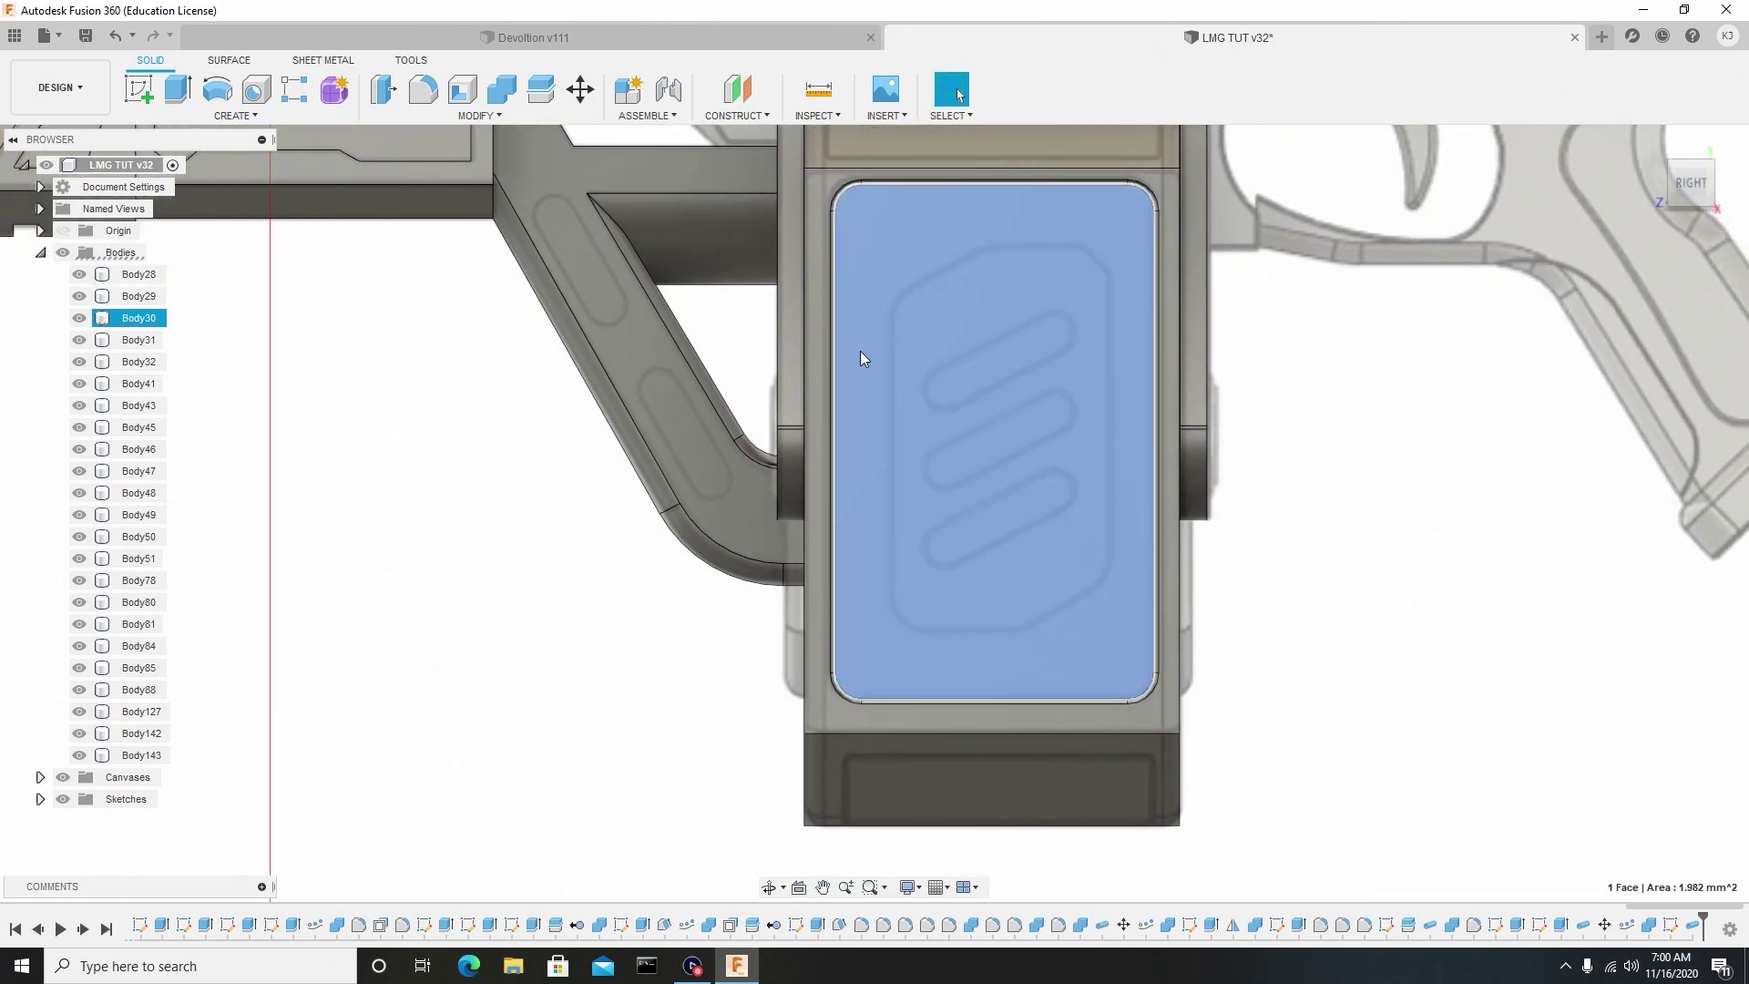
{"action": "left_click", "coordinate": [146, 89]}
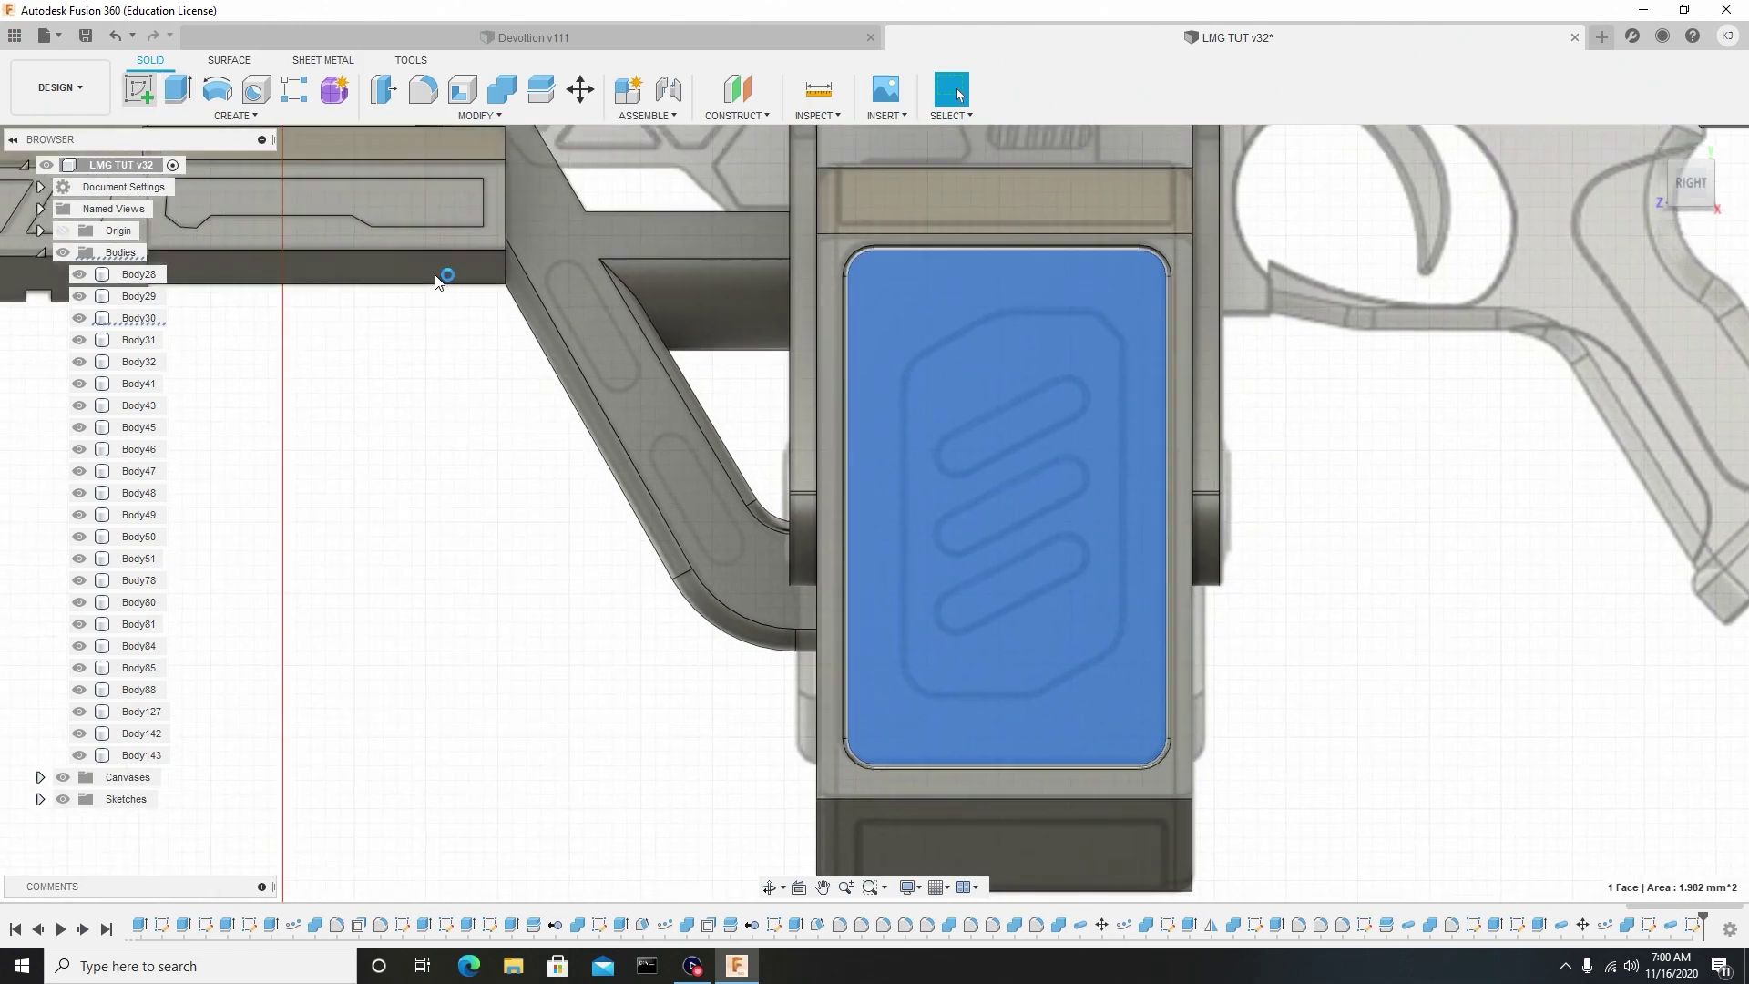
{"action": "scroll", "coordinate": [737, 390], "scroll_direction": "up", "scroll_amount": 3}
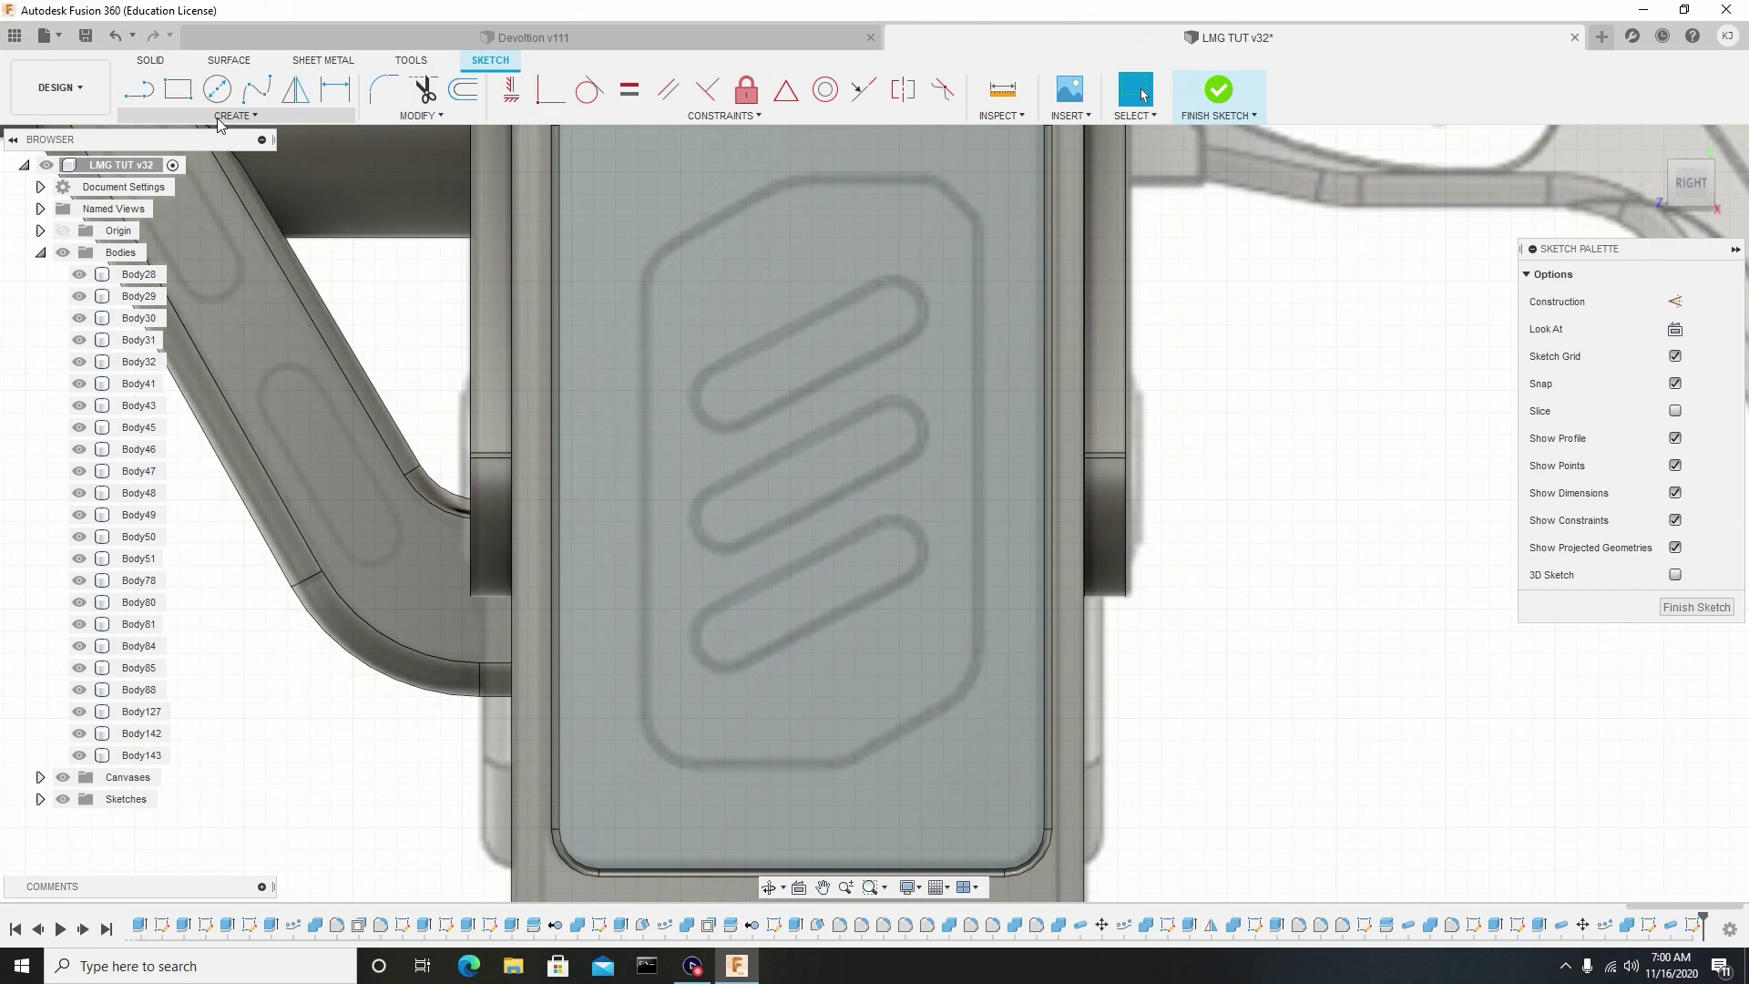
Trace the uppermost diagonal slot with a center-to-center slot, about 0.42 mm between centers and 0.141 mm wide.
{"action": "left_click", "coordinate": [220, 121]}
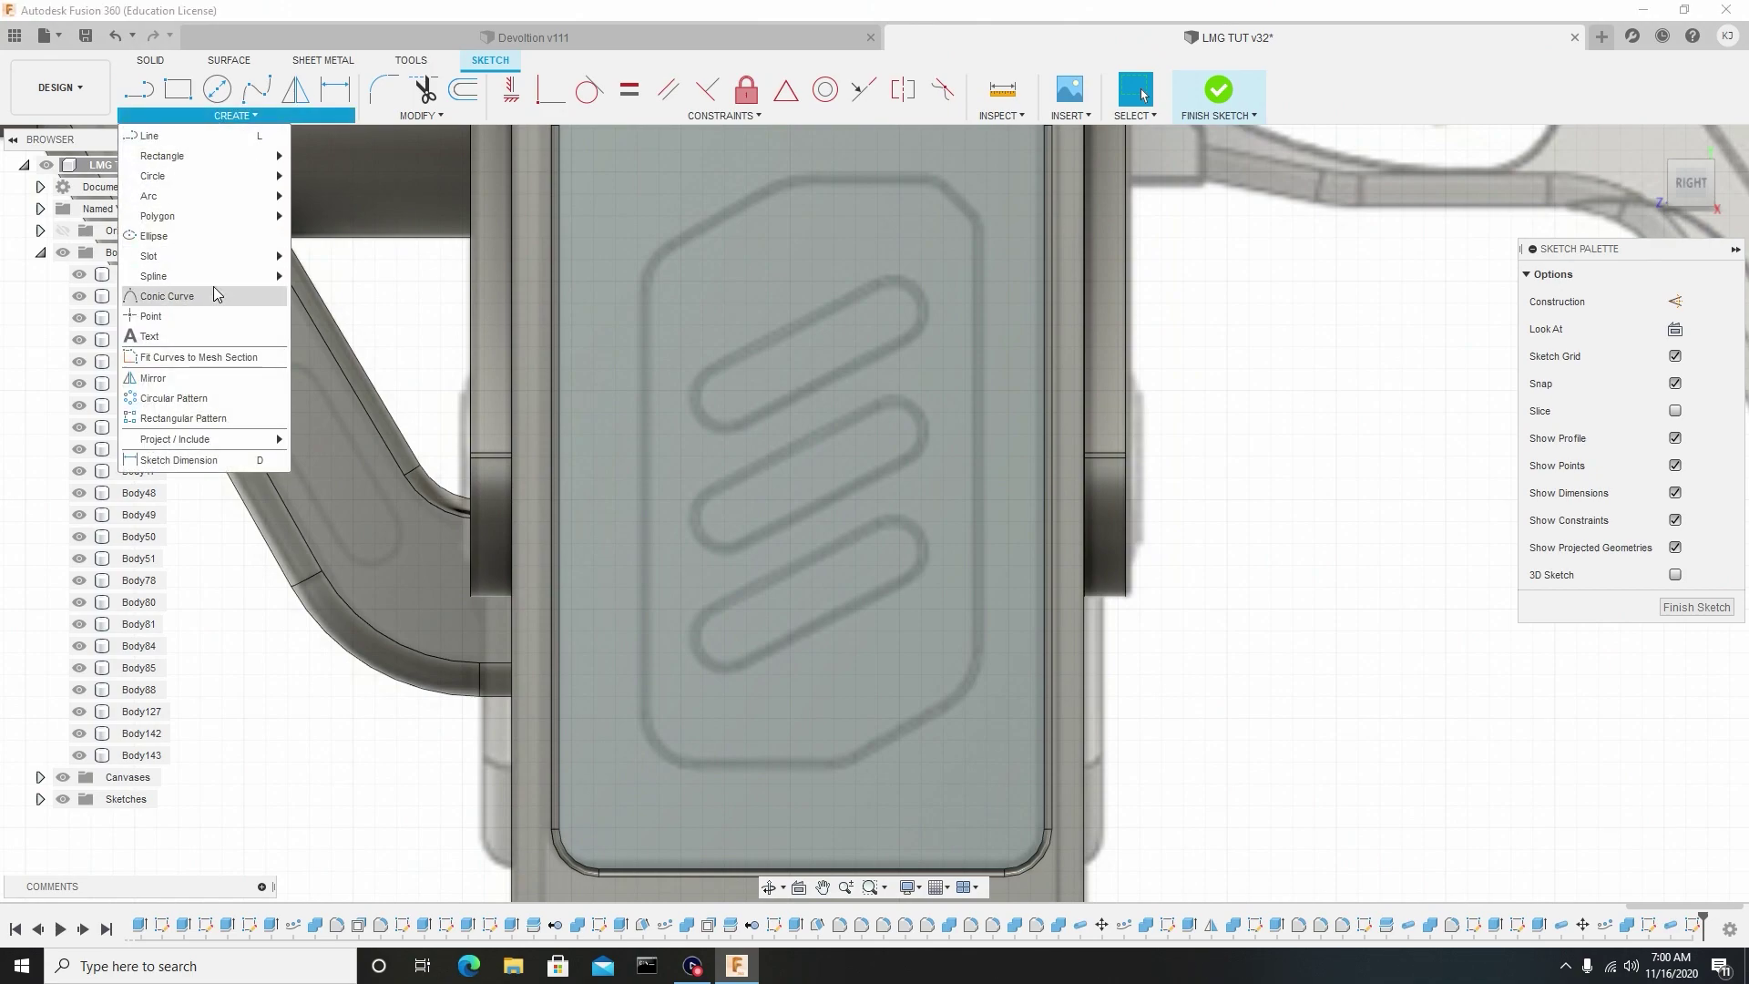
{"action": "mouse_move", "coordinate": [208, 260]}
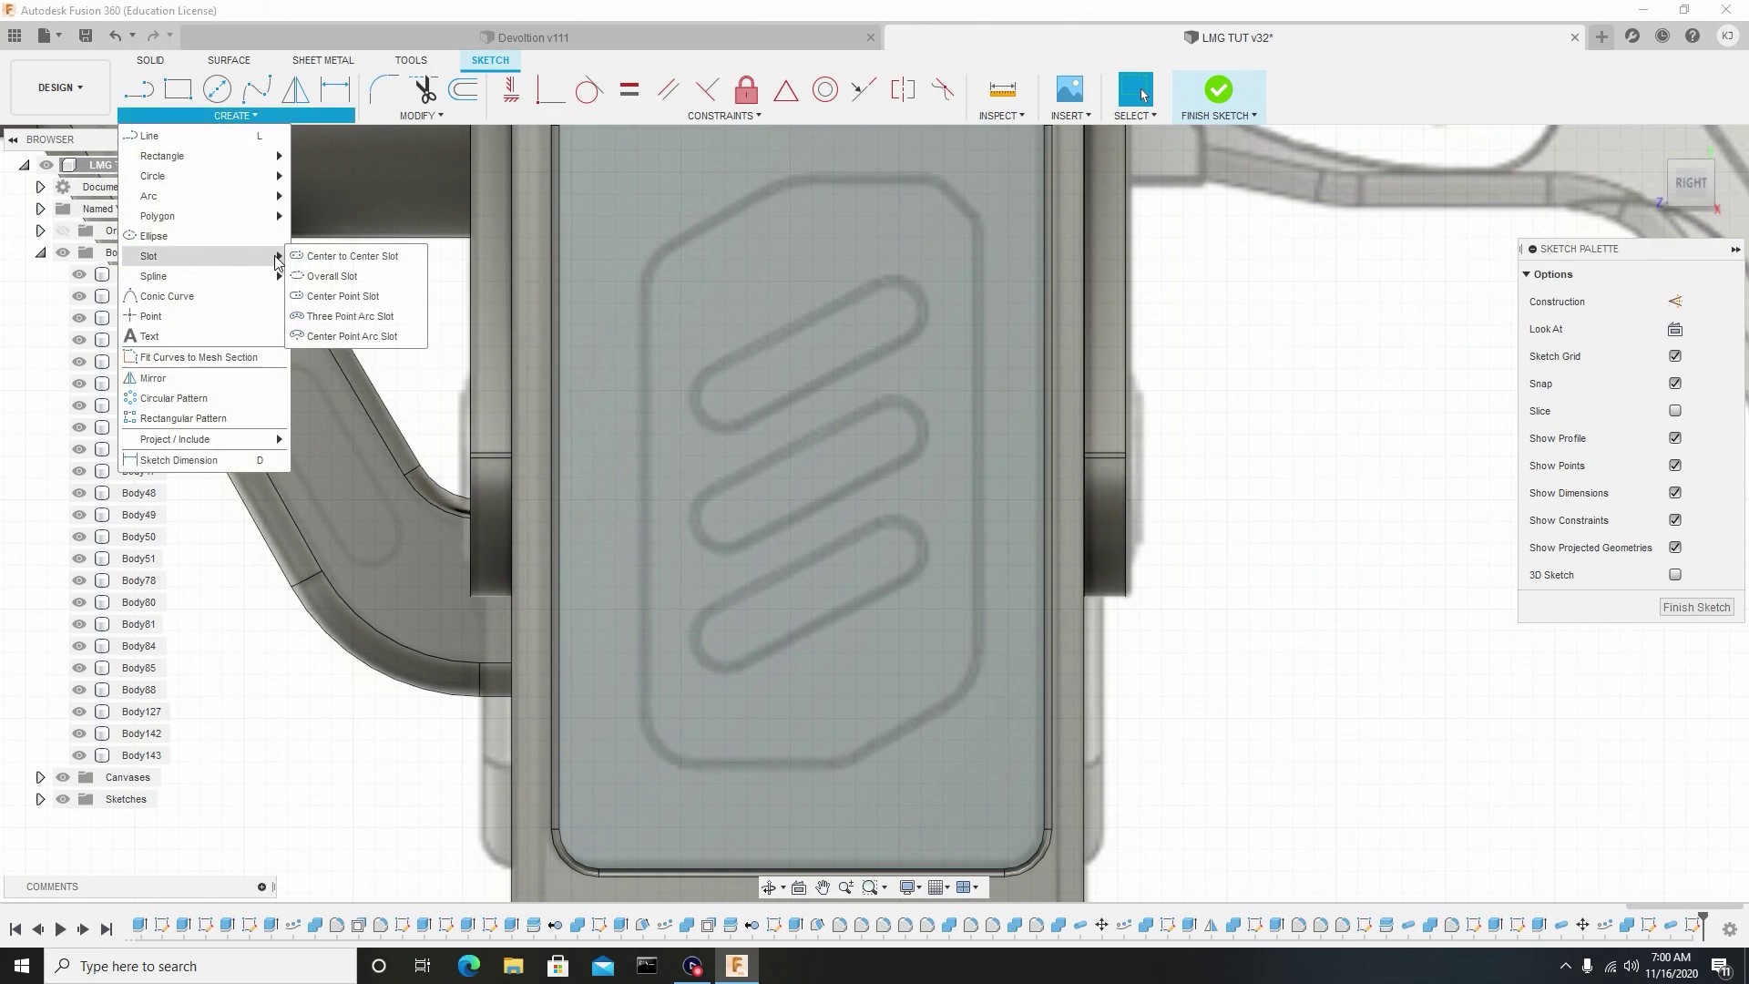
{"action": "left_click", "coordinate": [346, 259]}
{"action": "scroll", "coordinate": [707, 401], "scroll_direction": "up", "scroll_amount": 2}
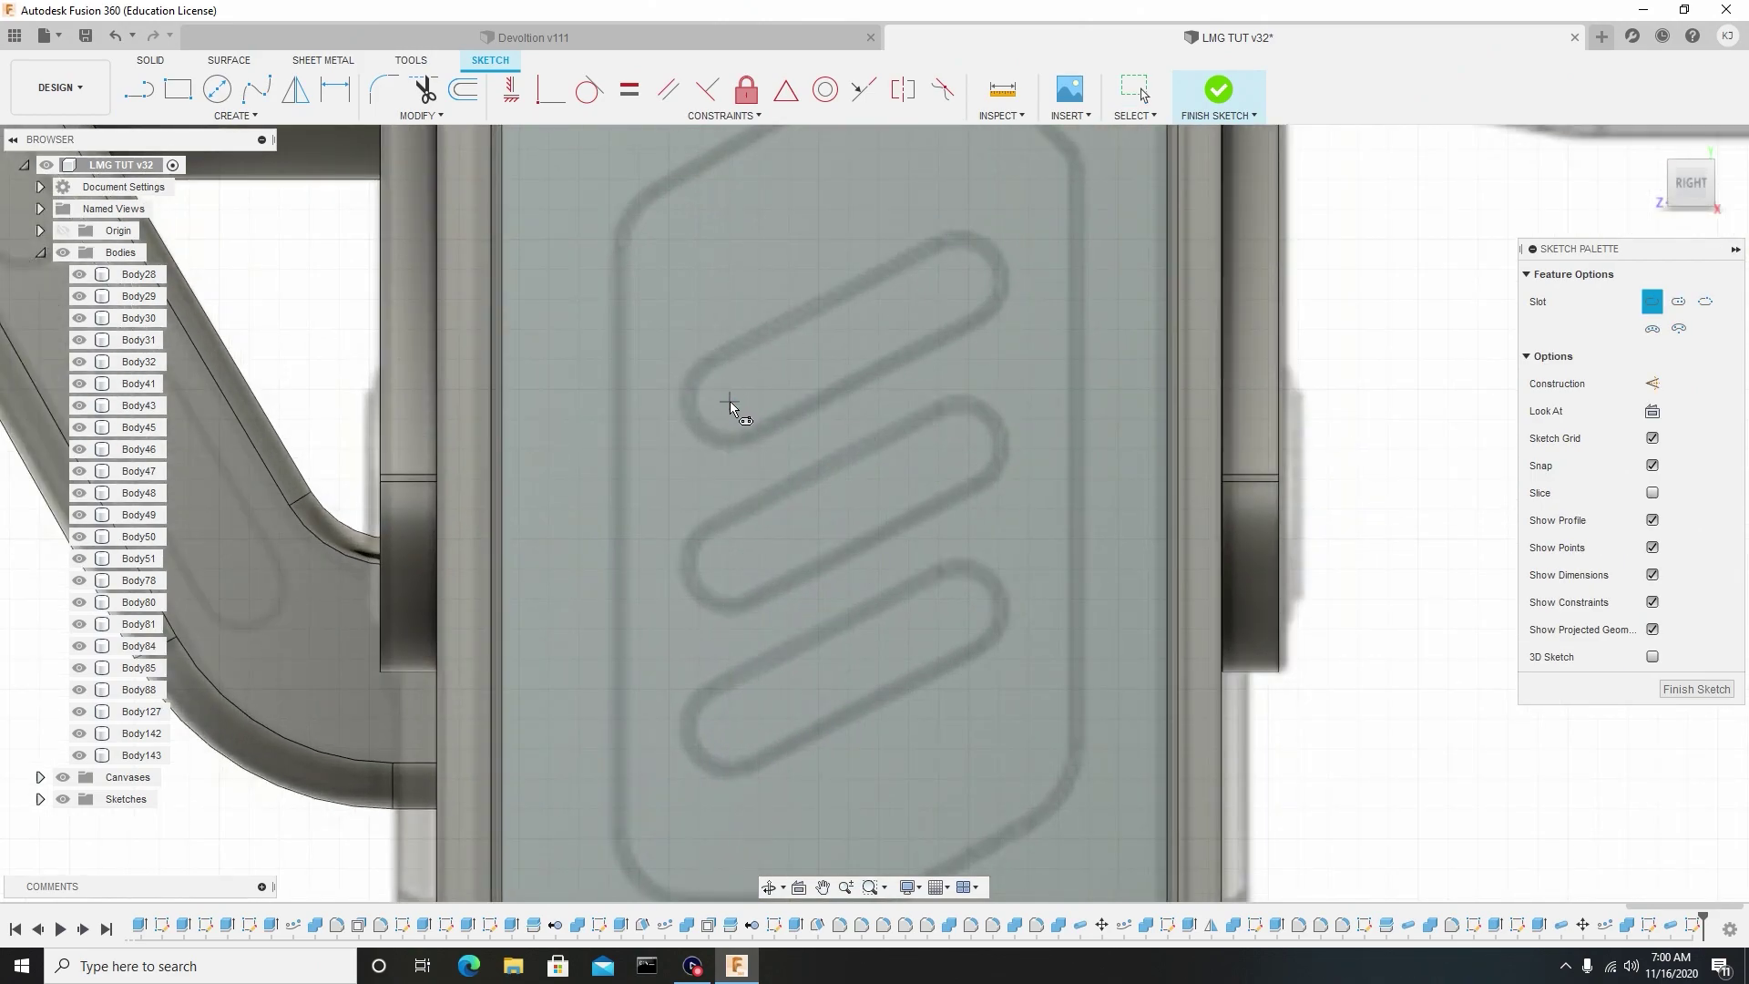
{"action": "left_click", "coordinate": [729, 399]}
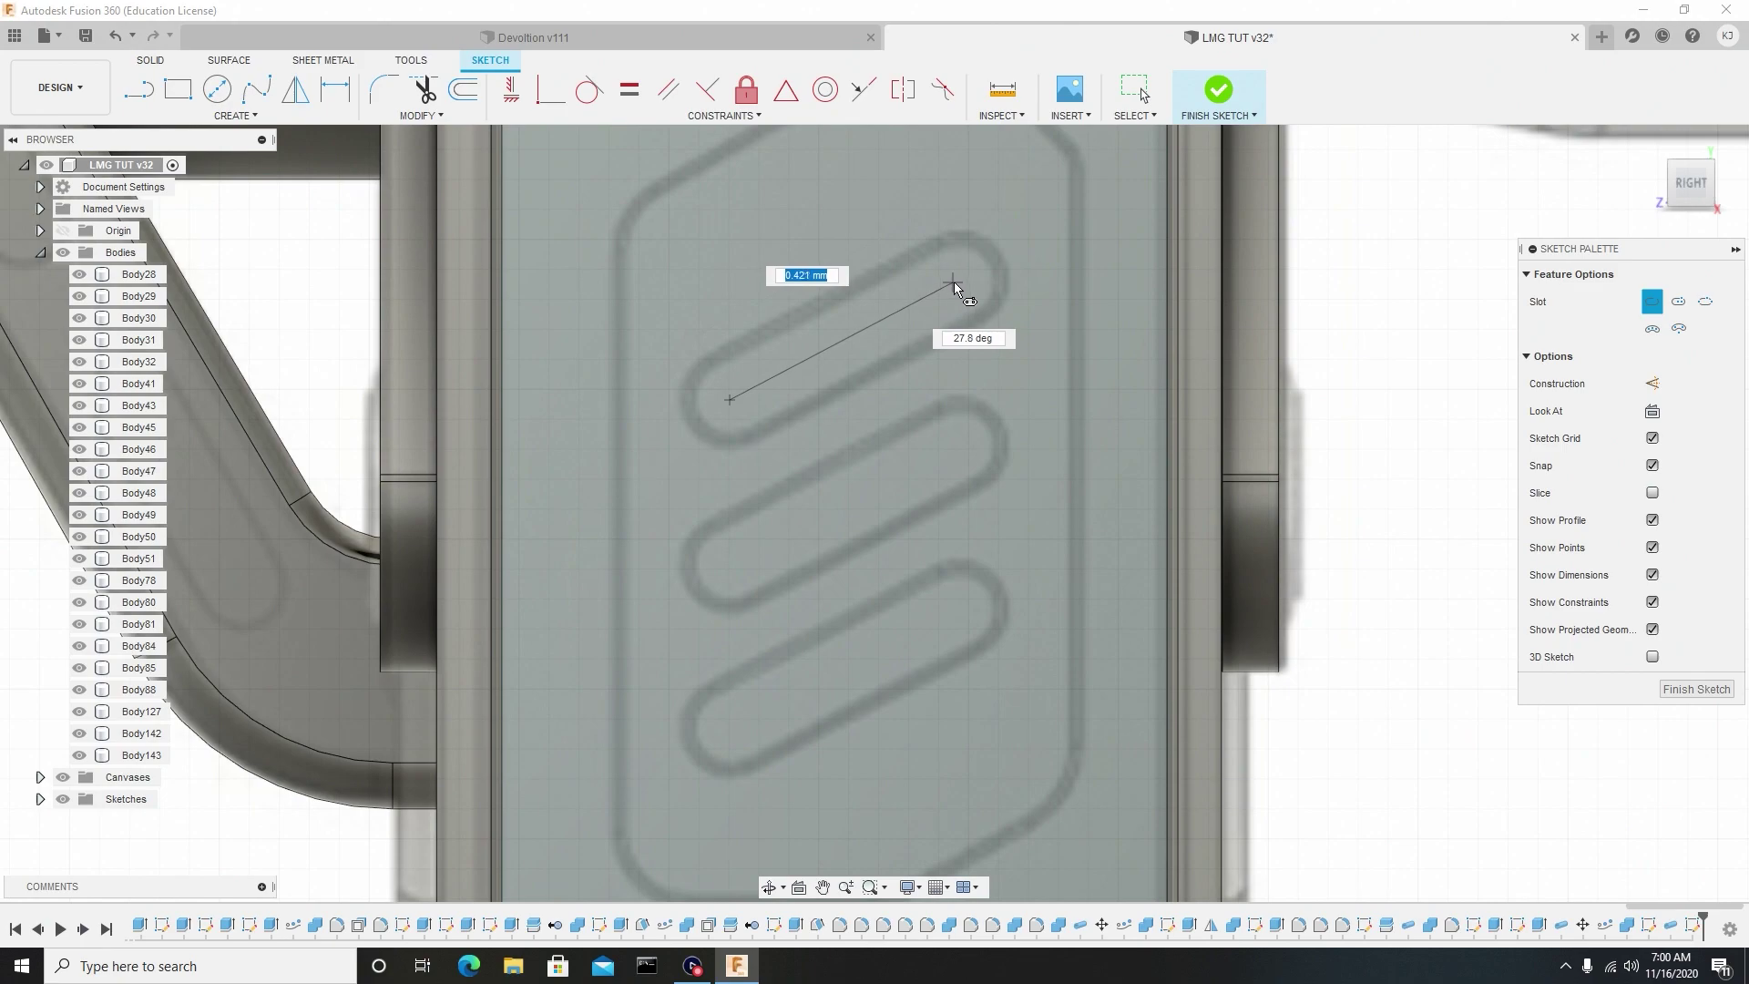
{"action": "left_click", "coordinate": [958, 281]}
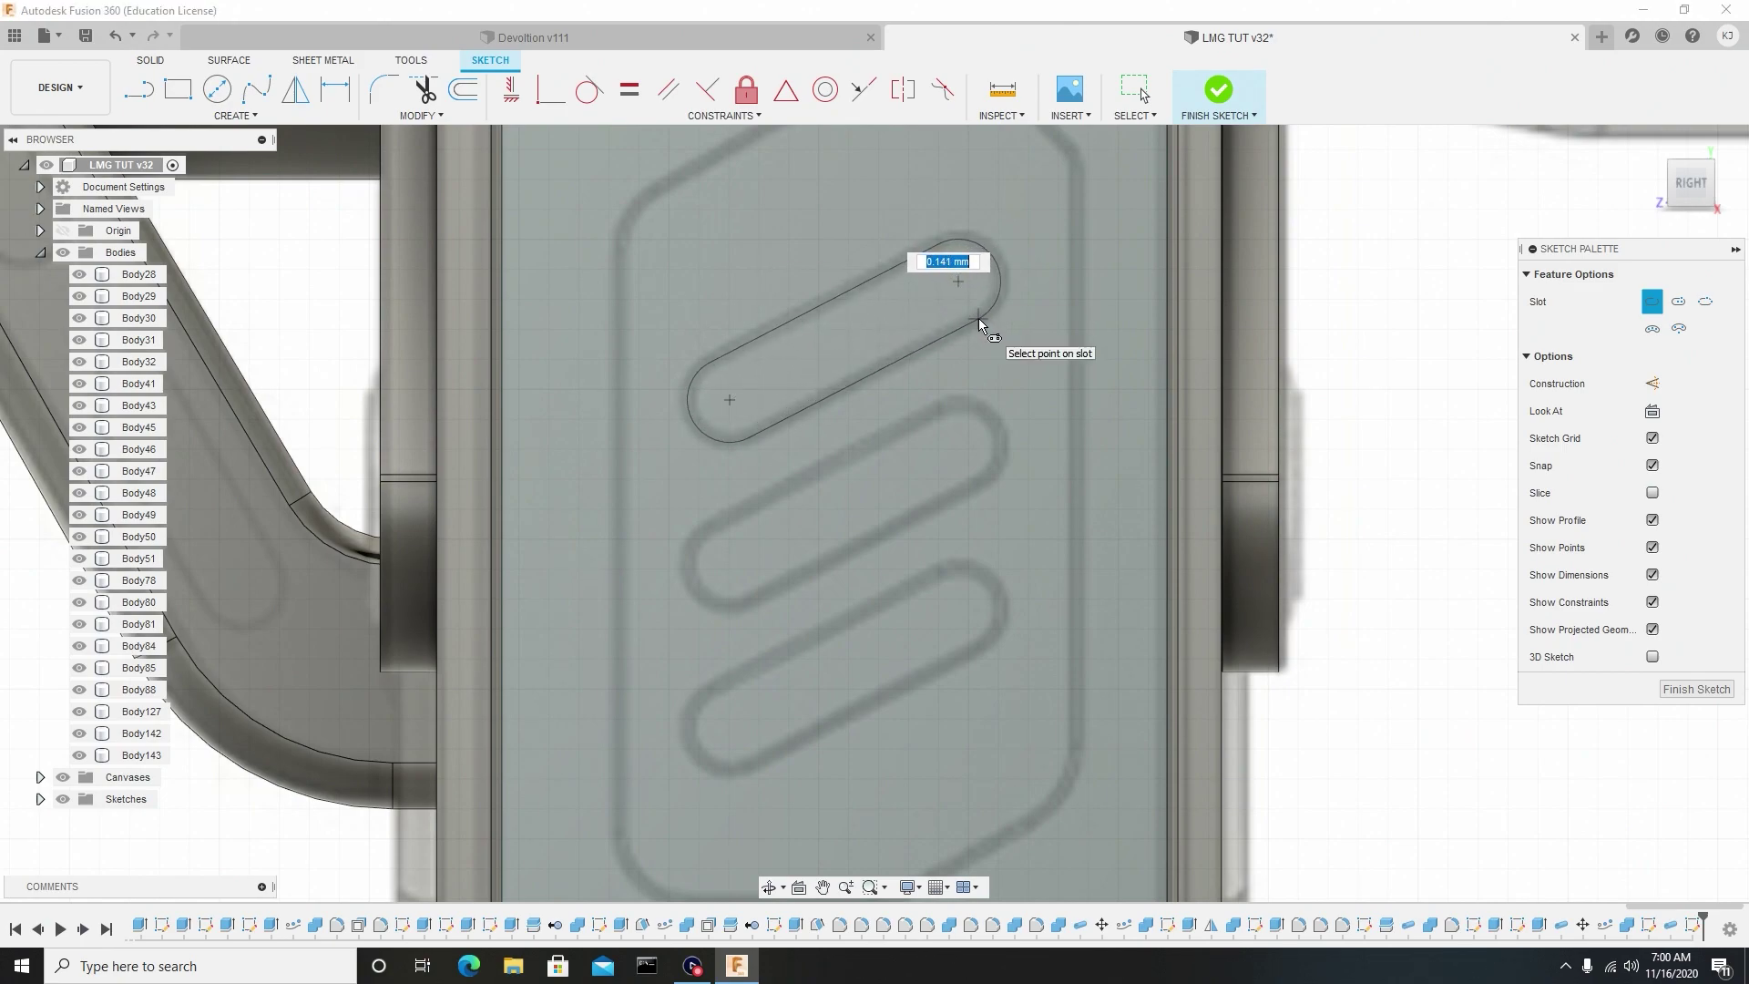
{"action": "left_click", "coordinate": [978, 319]}
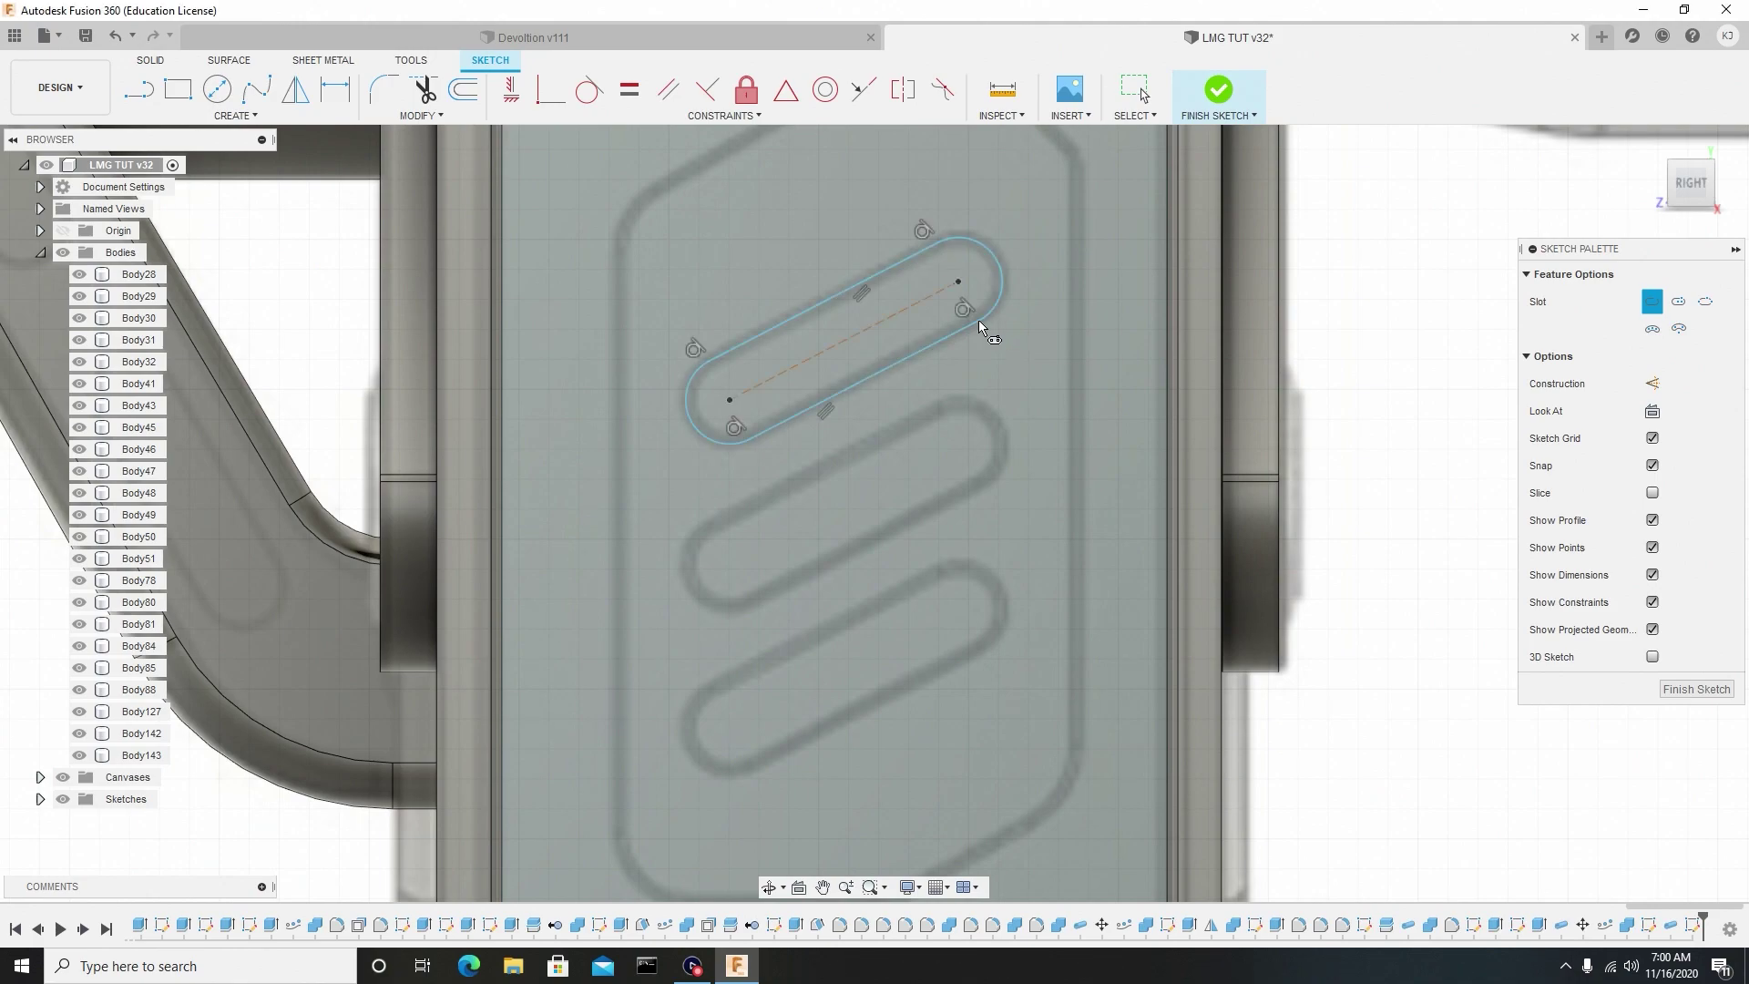
{"action": "right_click", "coordinate": [860, 342]}
{"action": "left_click", "coordinate": [938, 339]}
{"action": "double_click", "coordinate": [898, 365]}
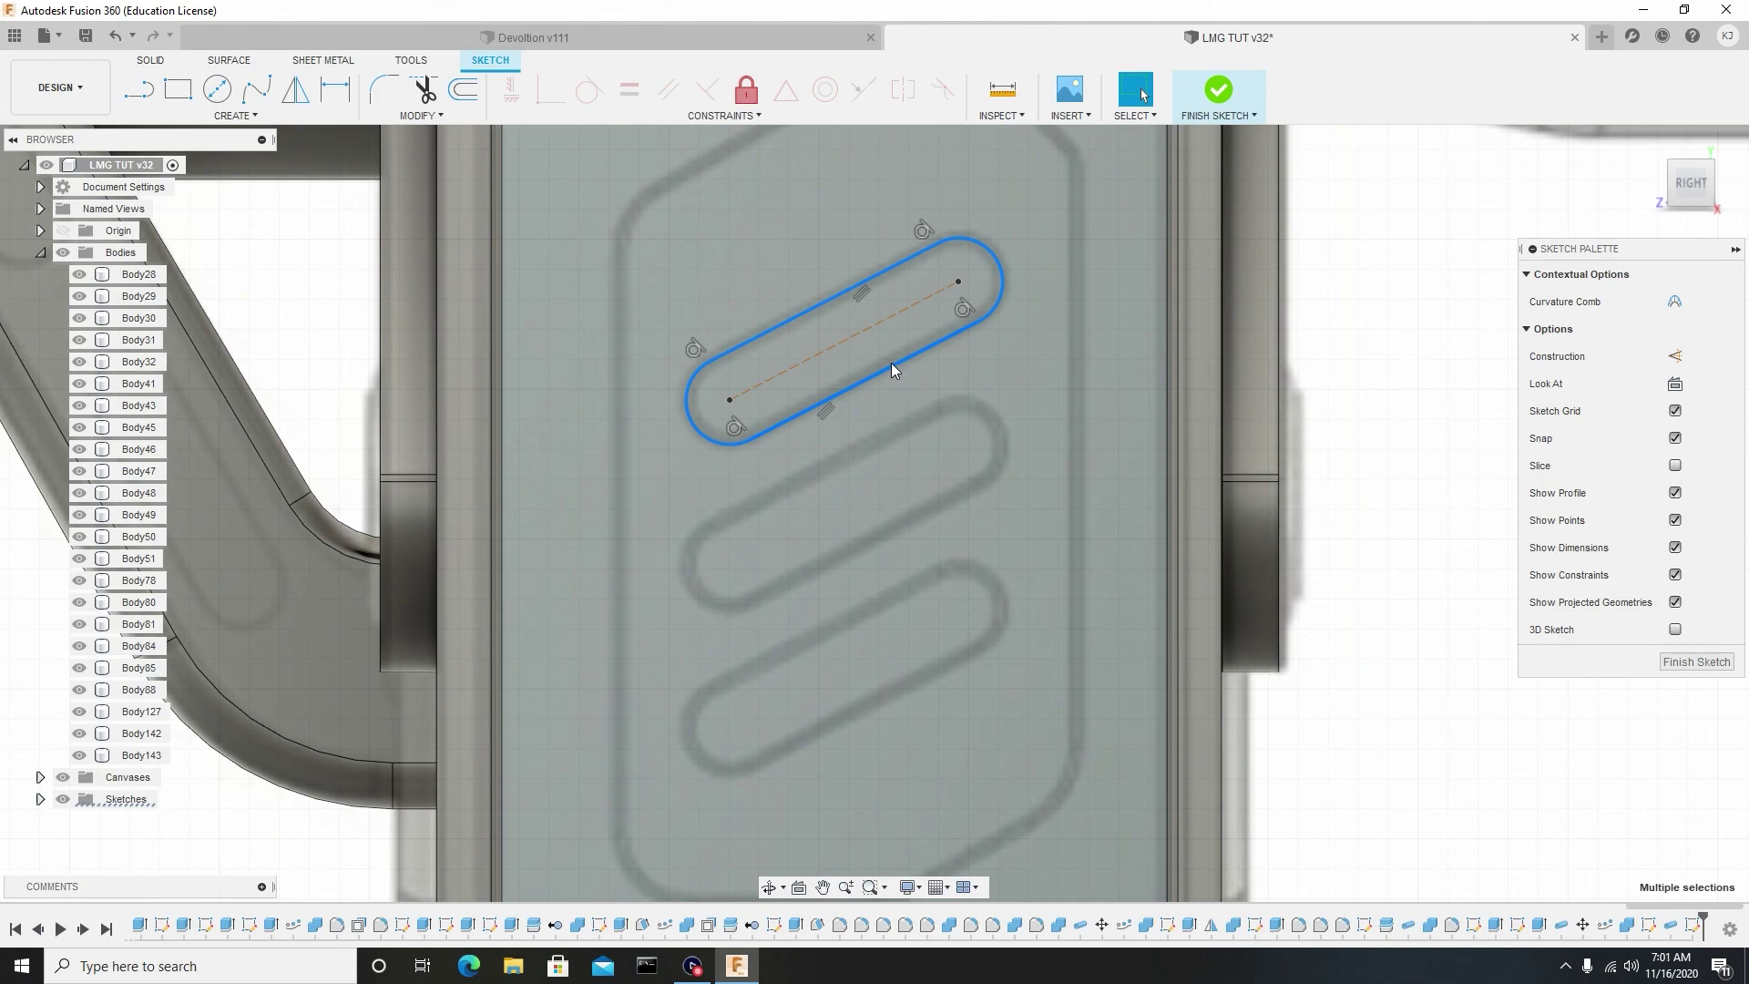
{"action": "key", "text": "m"}
{"action": "left_click_drag", "start_coordinate": [825, 260], "coordinate": [846, 411]}
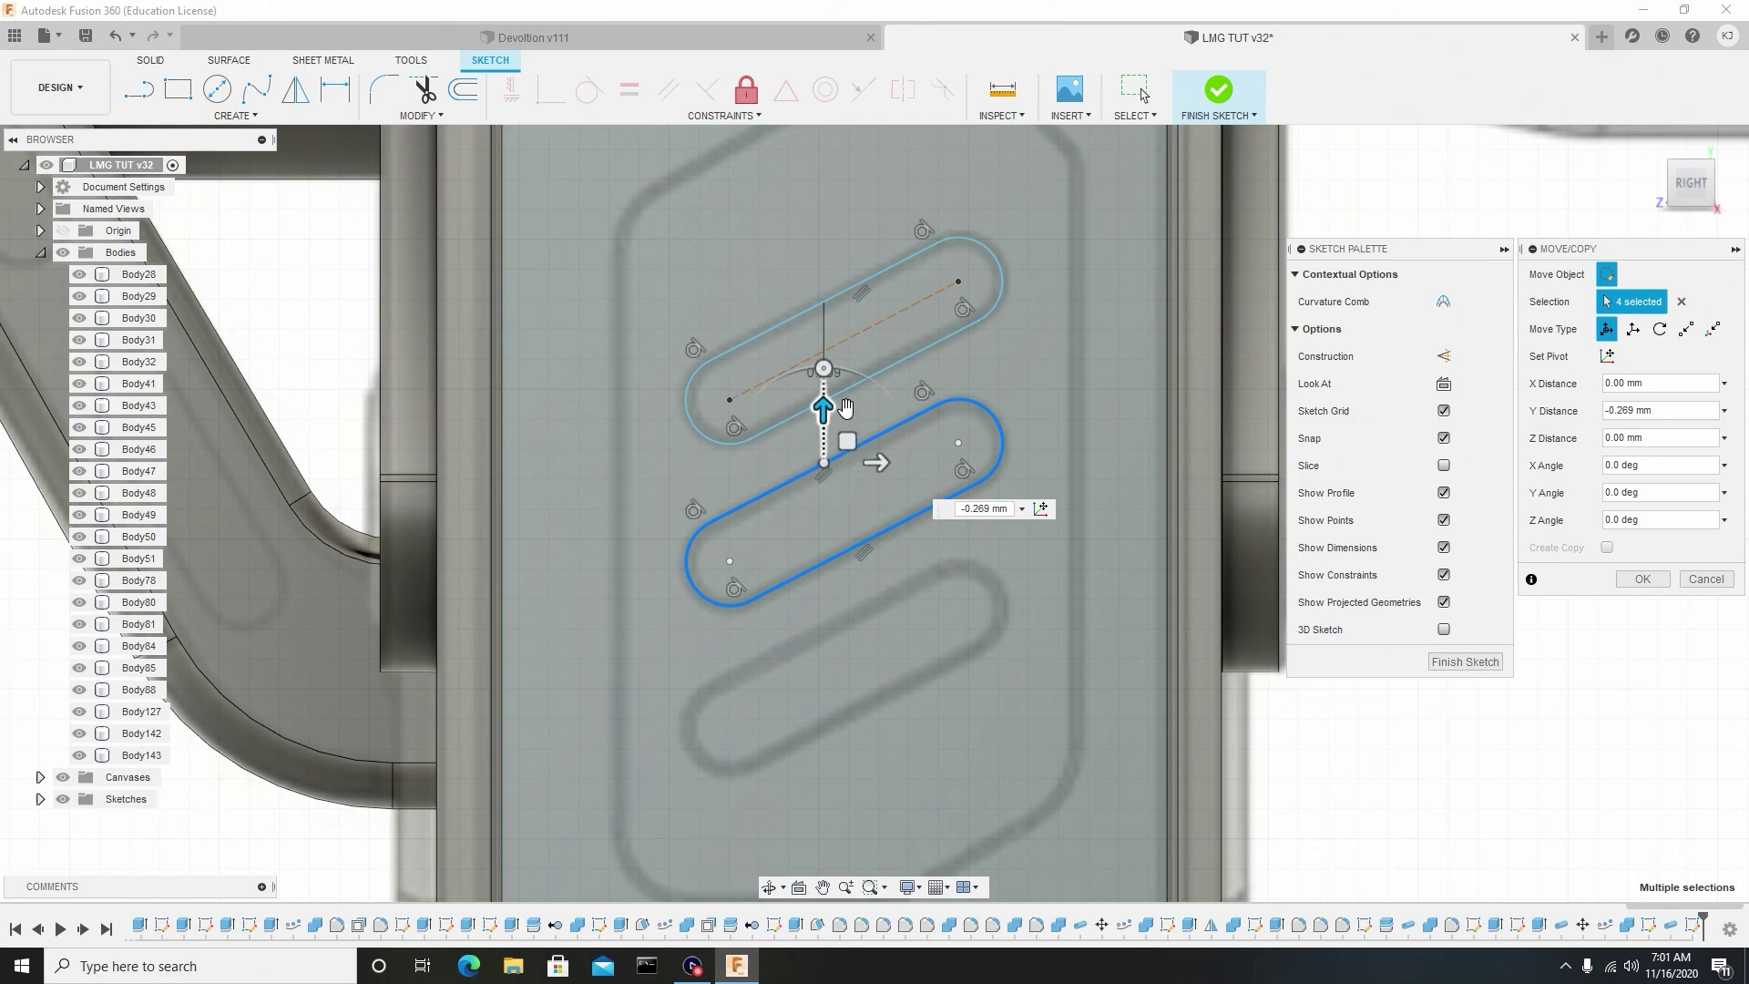
{"action": "right_click", "coordinate": [846, 411]}
{"action": "left_click", "coordinate": [795, 411]}
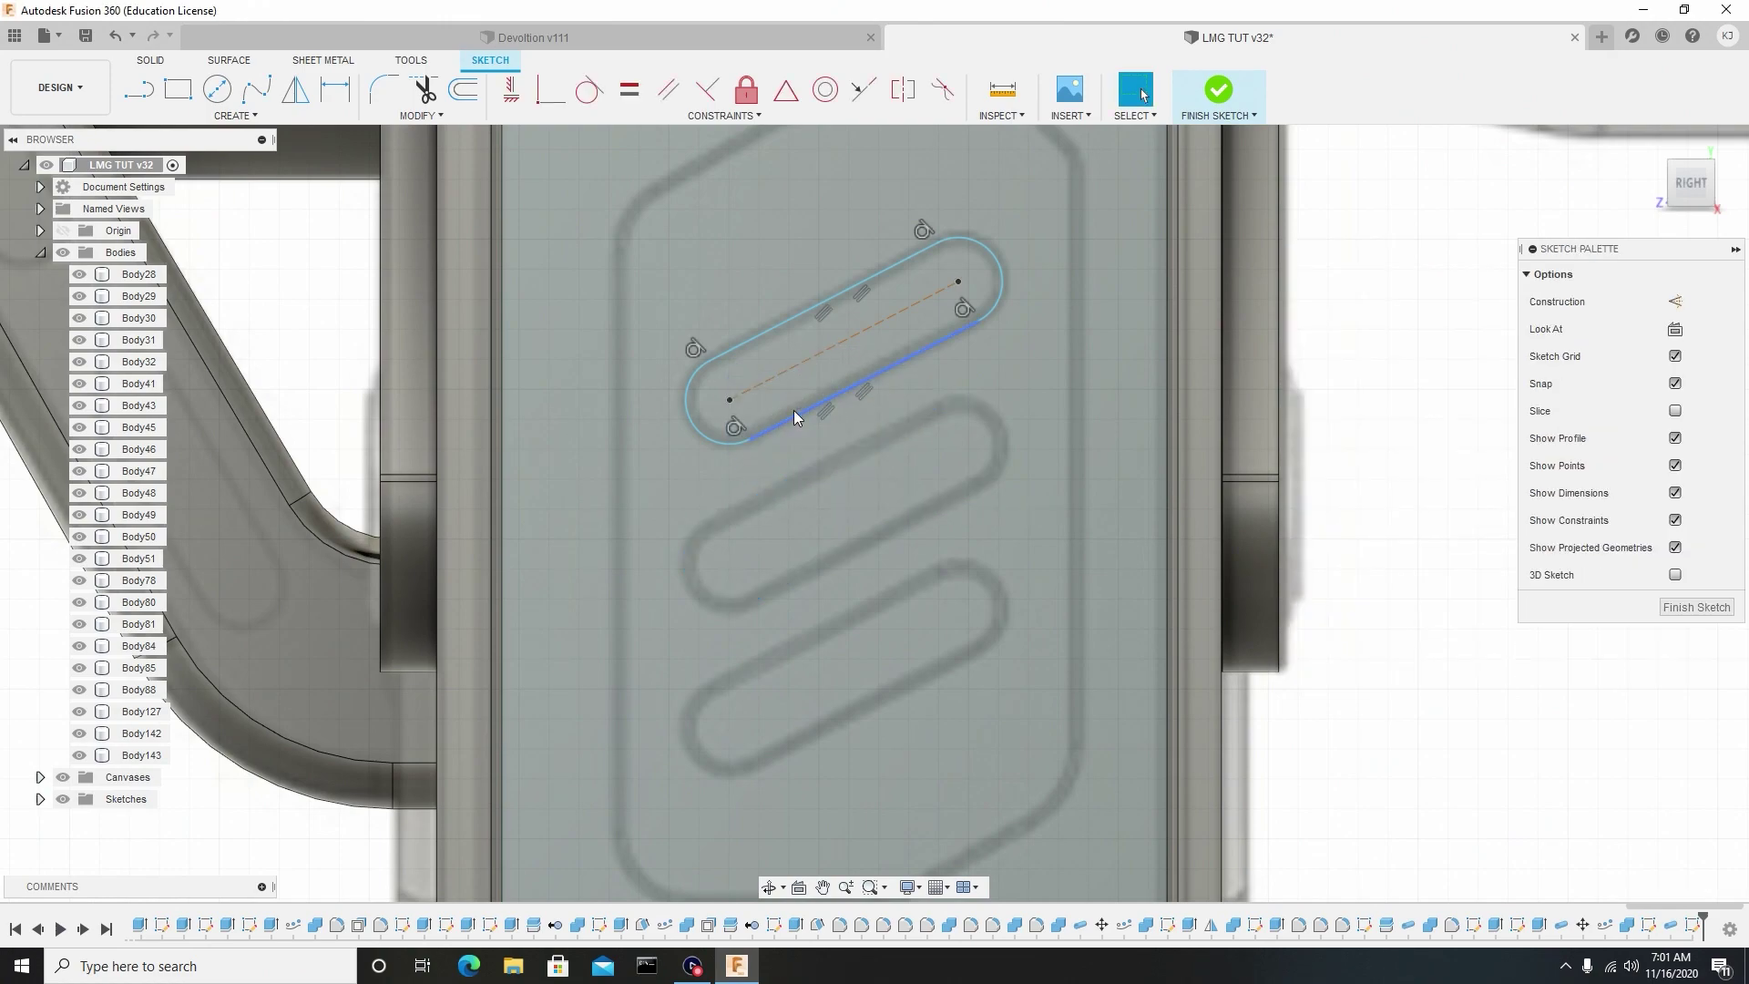
Create a rectangular pattern of the diagonal slot with three instances spread over an extent of -0.551 mm down the magazine face.
{"action": "scroll", "coordinate": [954, 357], "scroll_direction": "down", "scroll_amount": 3}
{"action": "scroll", "coordinate": [813, 270], "scroll_direction": "up", "scroll_amount": 2}
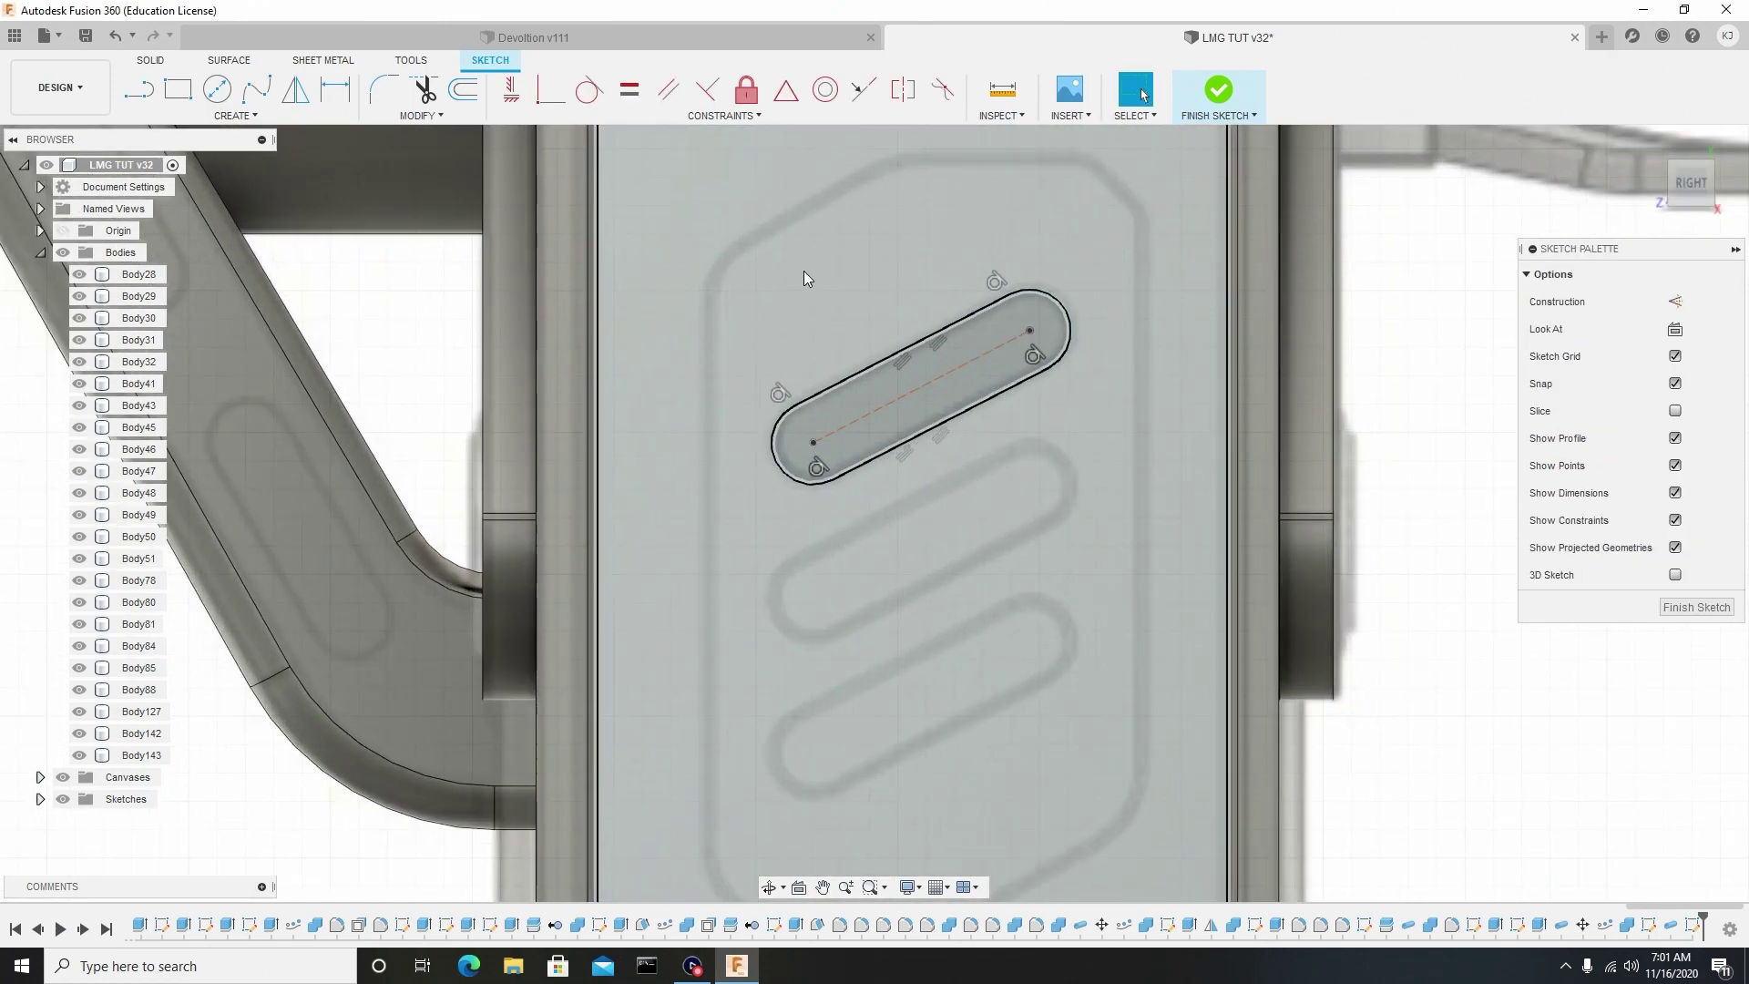
{"action": "left_click", "coordinate": [223, 117]}
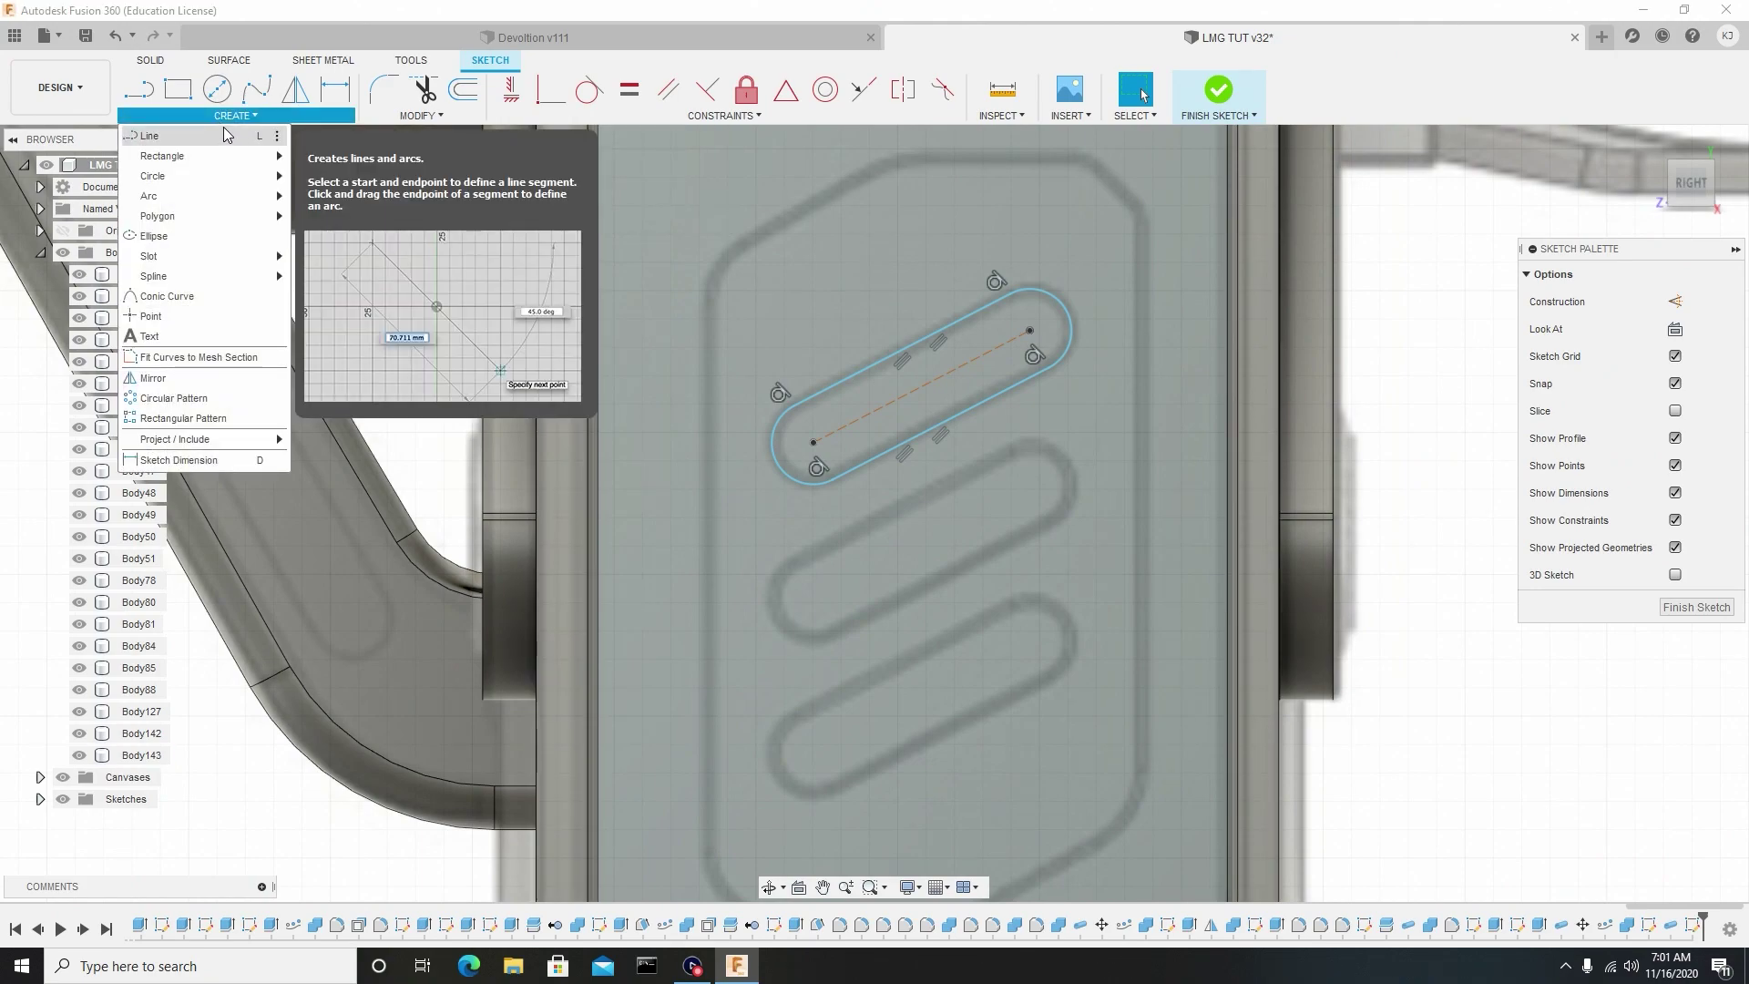
{"action": "left_click", "coordinate": [218, 419]}
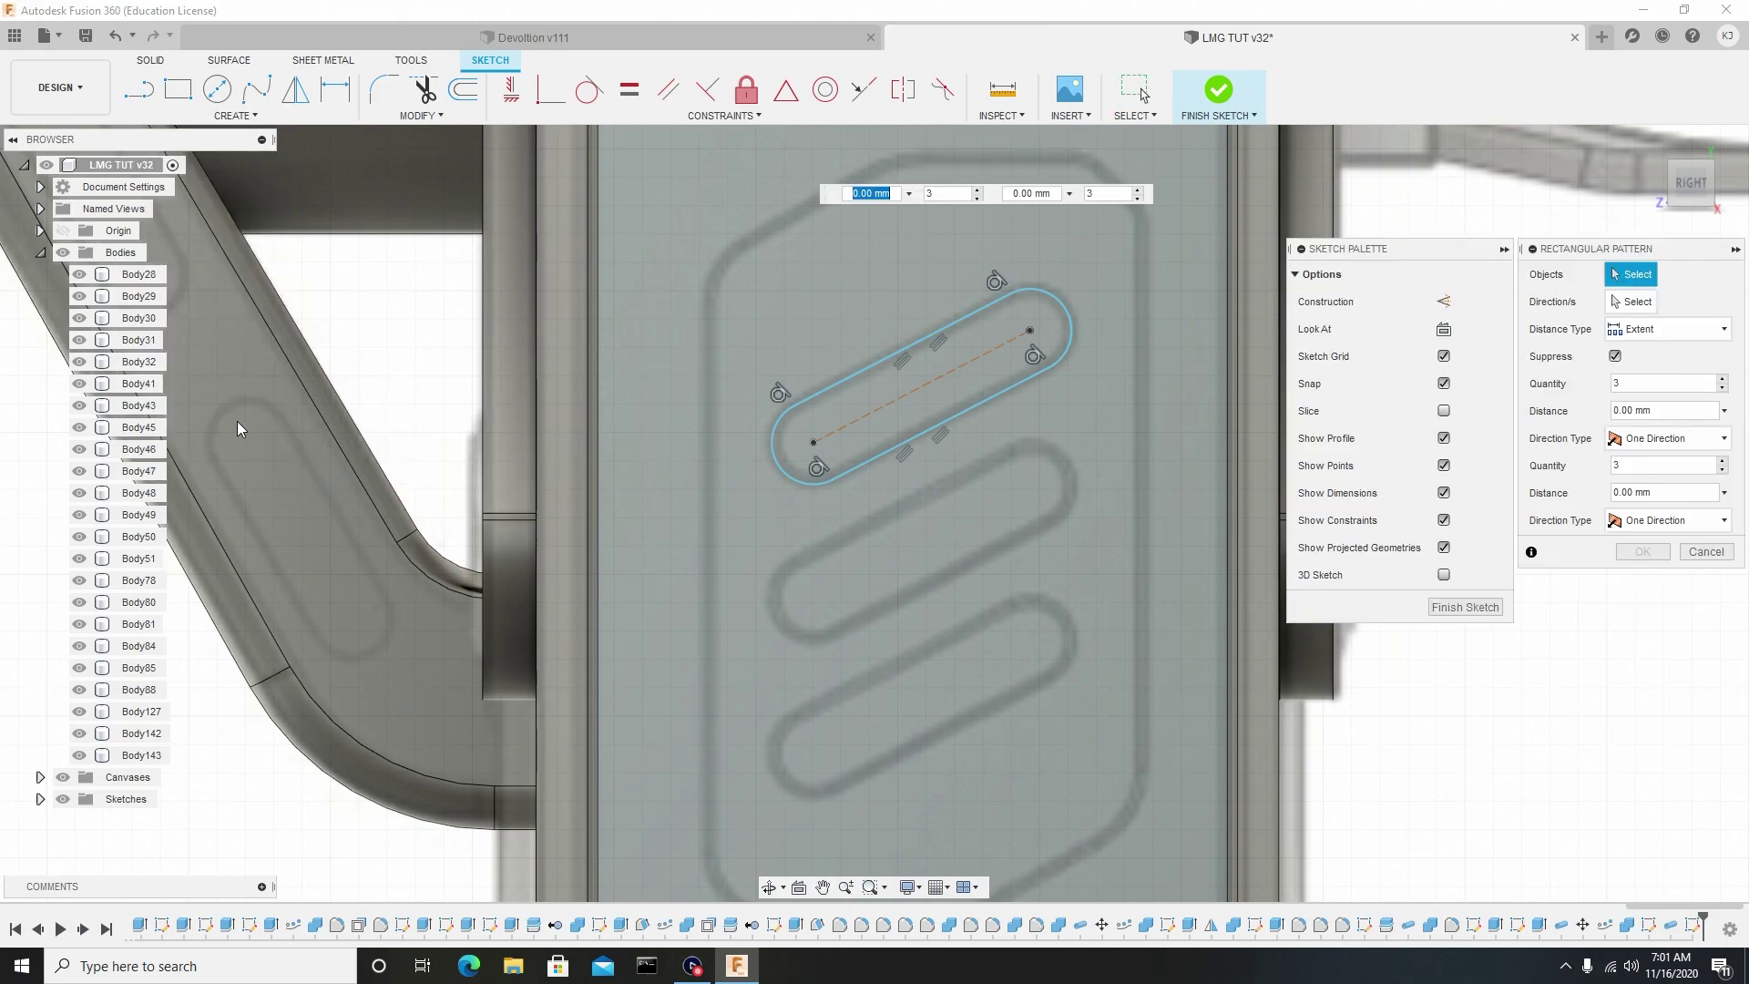
{"action": "left_click", "coordinate": [906, 444]}
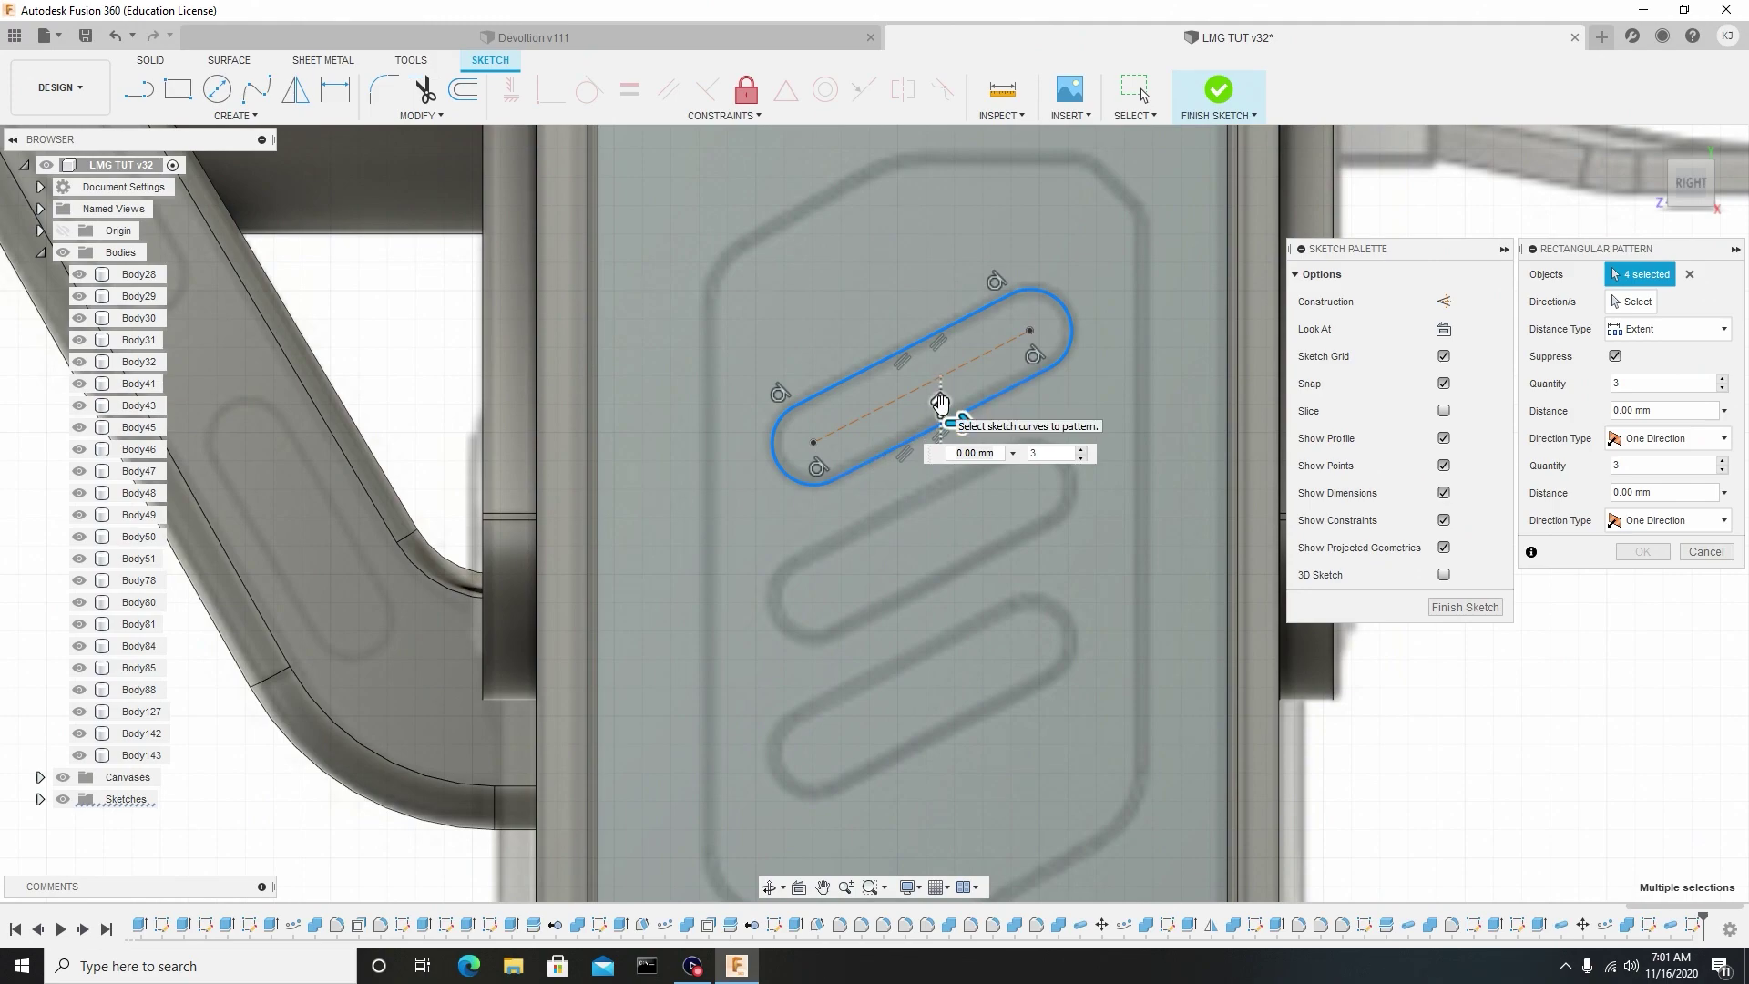
{"action": "left_click_drag", "start_coordinate": [940, 401], "coordinate": [962, 721]}
{"action": "key", "text": "Tab"}
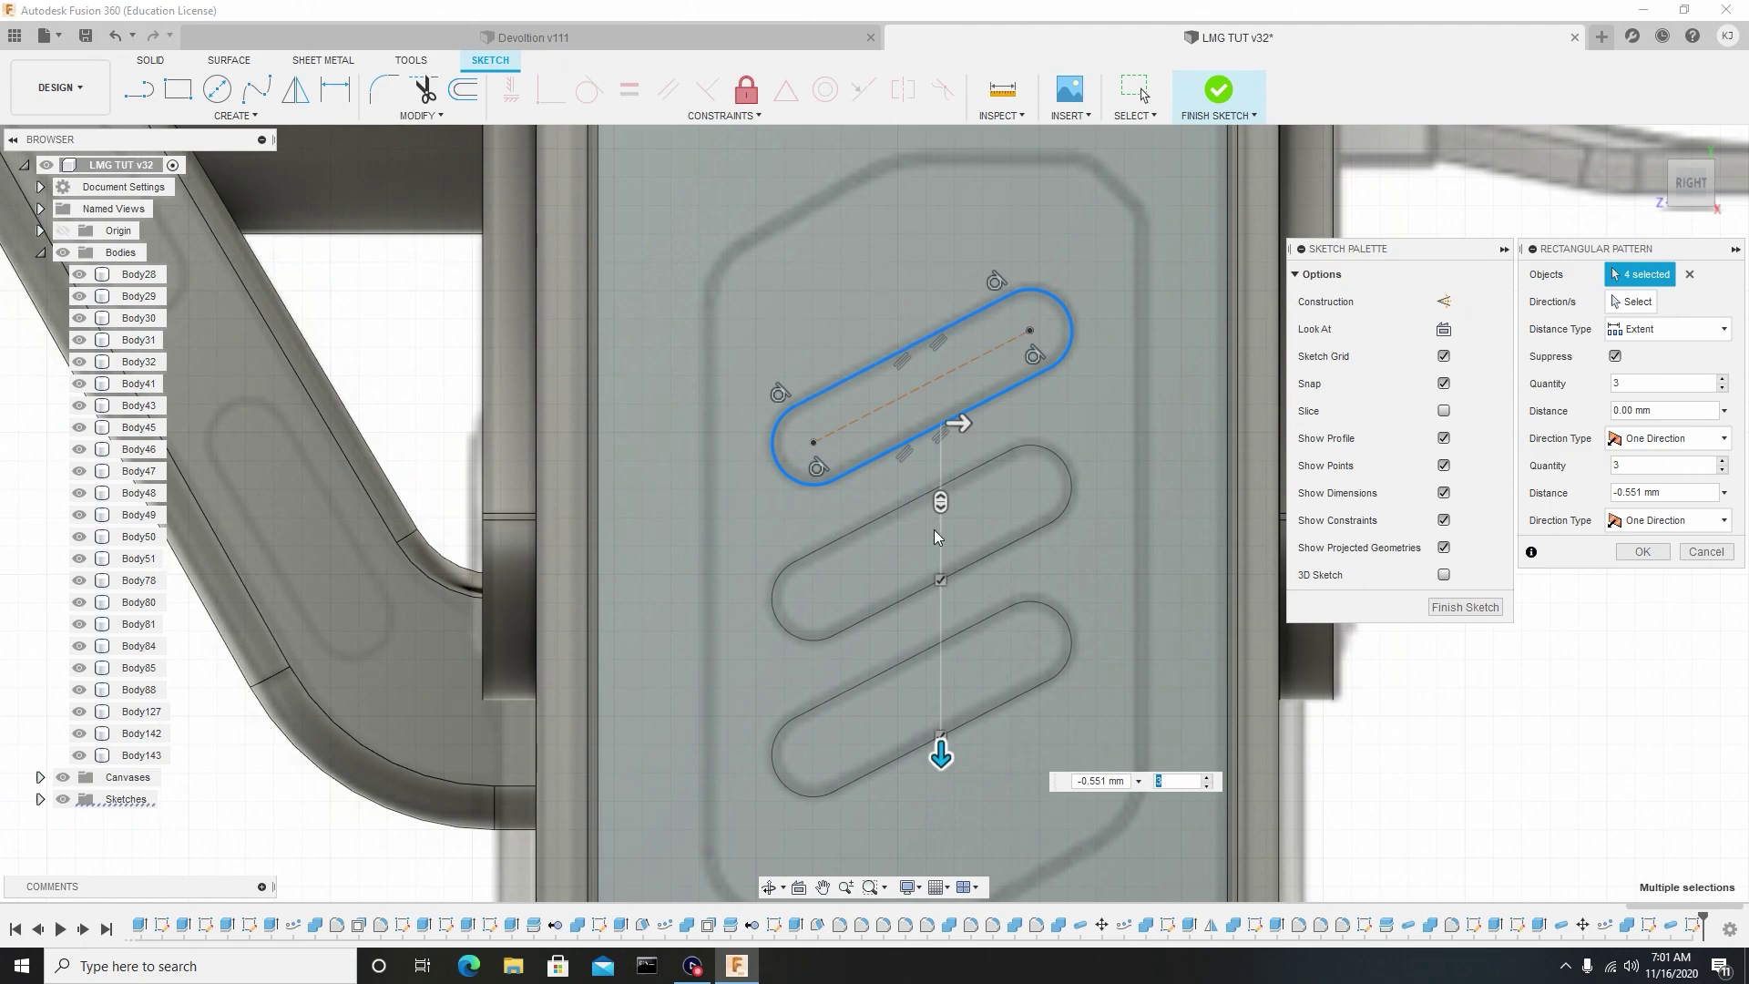
{"action": "left_click", "coordinate": [1639, 552]}
{"action": "scroll", "coordinate": [987, 428], "scroll_direction": "down", "scroll_amount": 2}
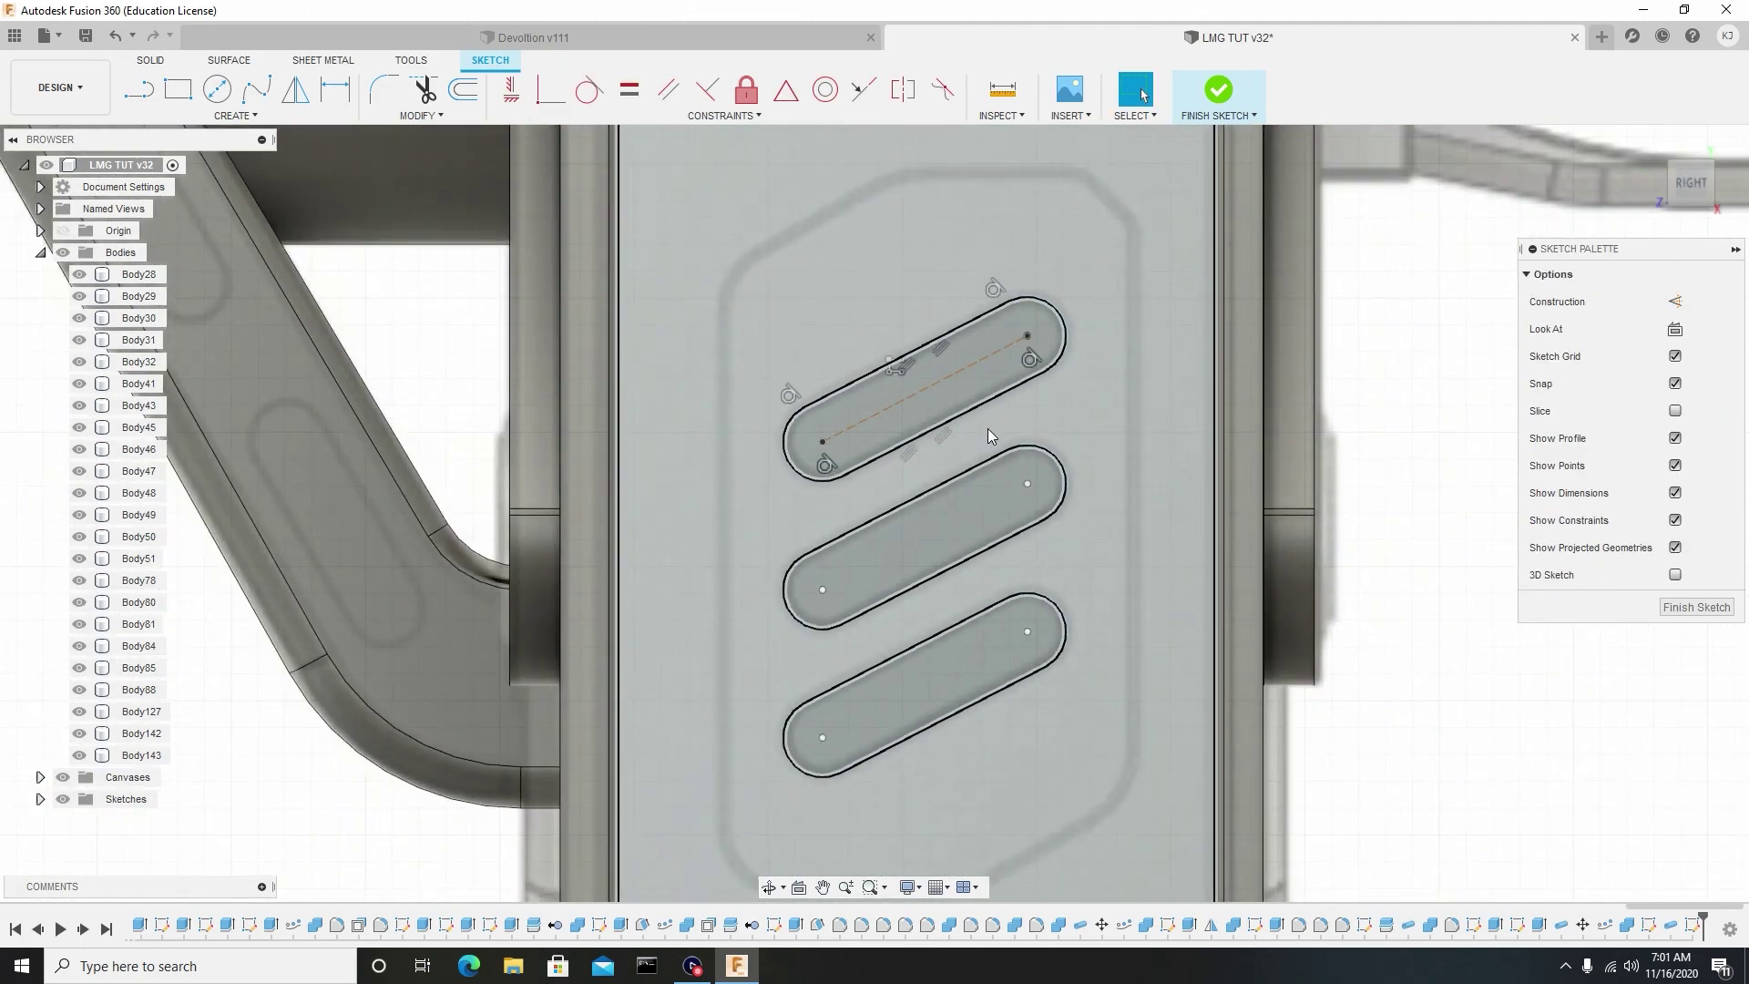
{"action": "scroll", "coordinate": [988, 428], "scroll_direction": "down", "scroll_amount": 5}
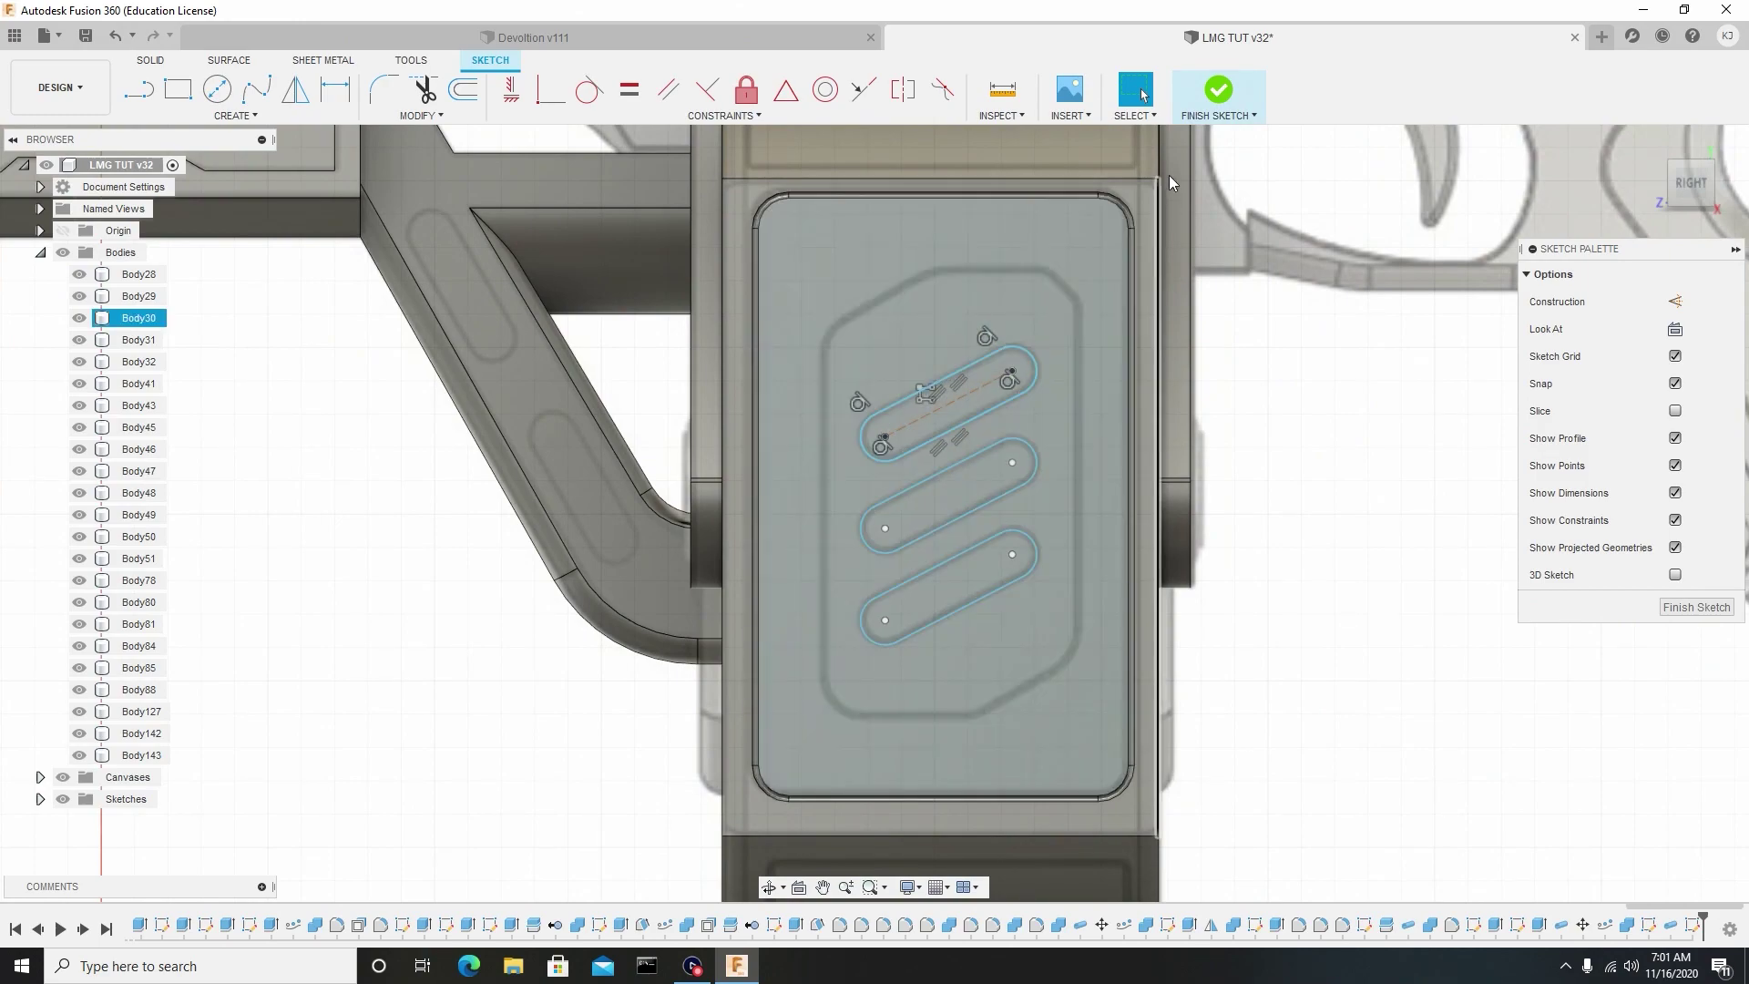
Finish the sketch and extrude the three diagonal slot profiles 0.007 mm with the Join operation.
{"action": "left_click", "coordinate": [1218, 91]}
{"action": "scroll", "coordinate": [1042, 539], "scroll_direction": "up", "scroll_amount": 3}
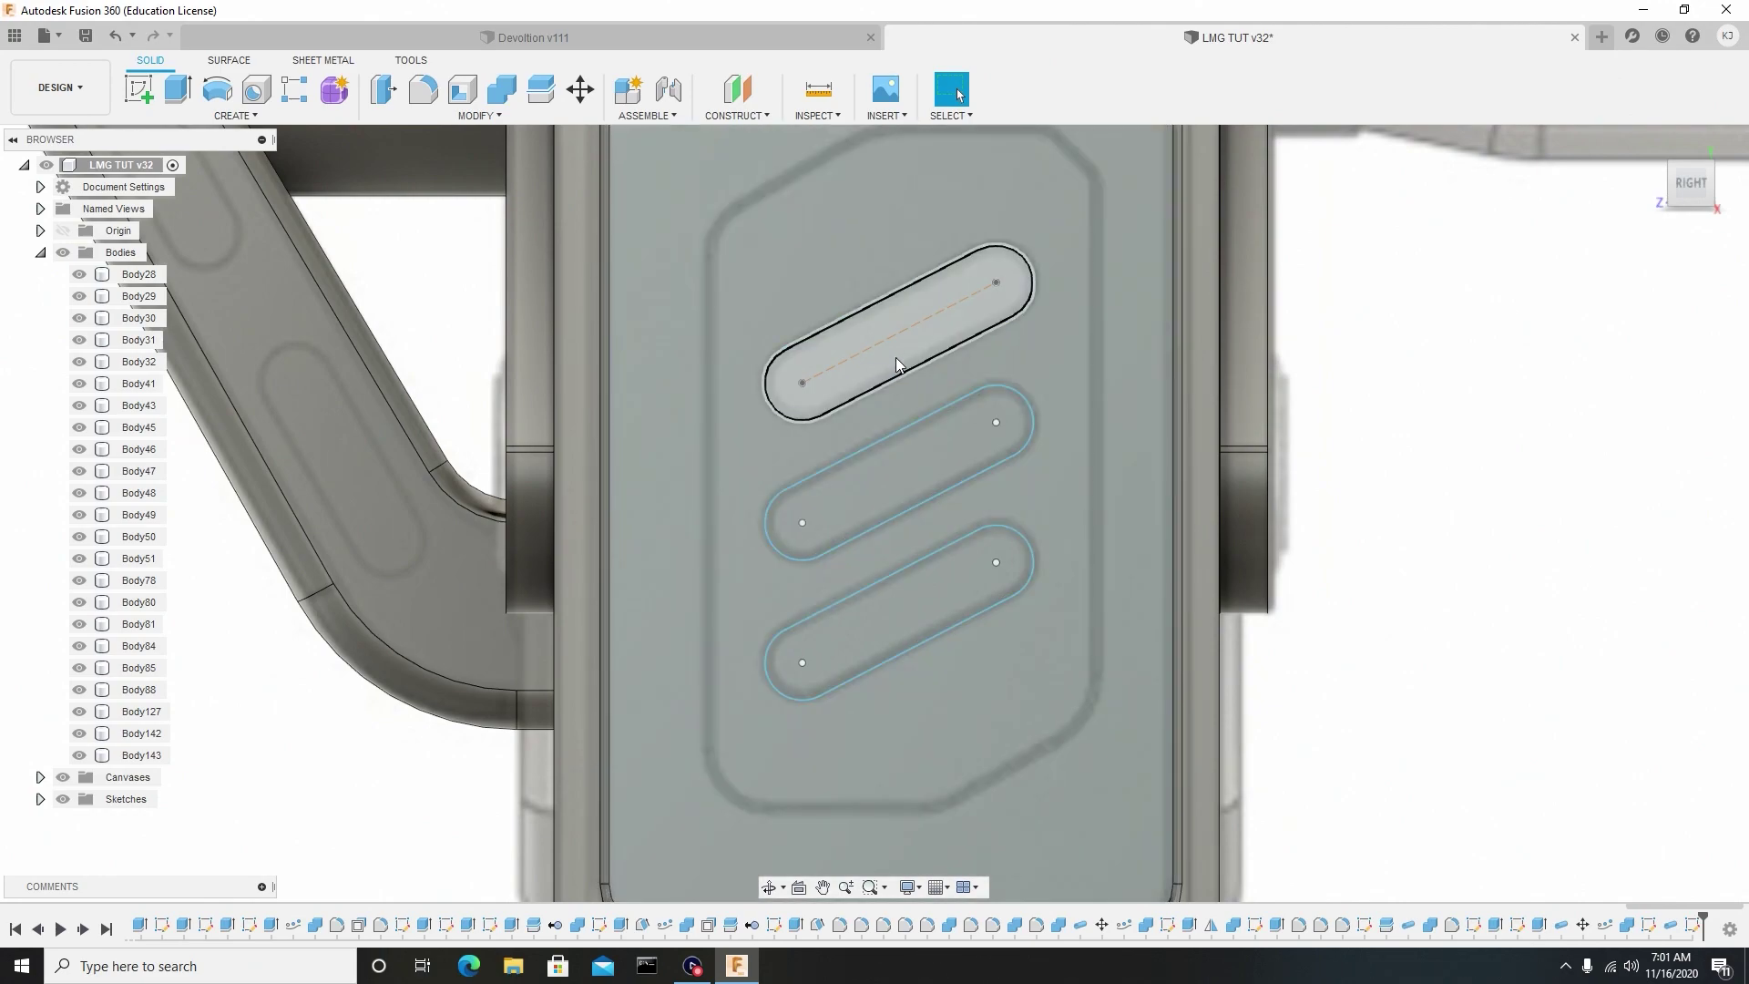
{"action": "left_click", "coordinate": [897, 362]}
{"action": "left_click", "coordinate": [940, 483], "text": "shift"}
{"action": "left_click", "coordinate": [958, 598], "text": "shift"}
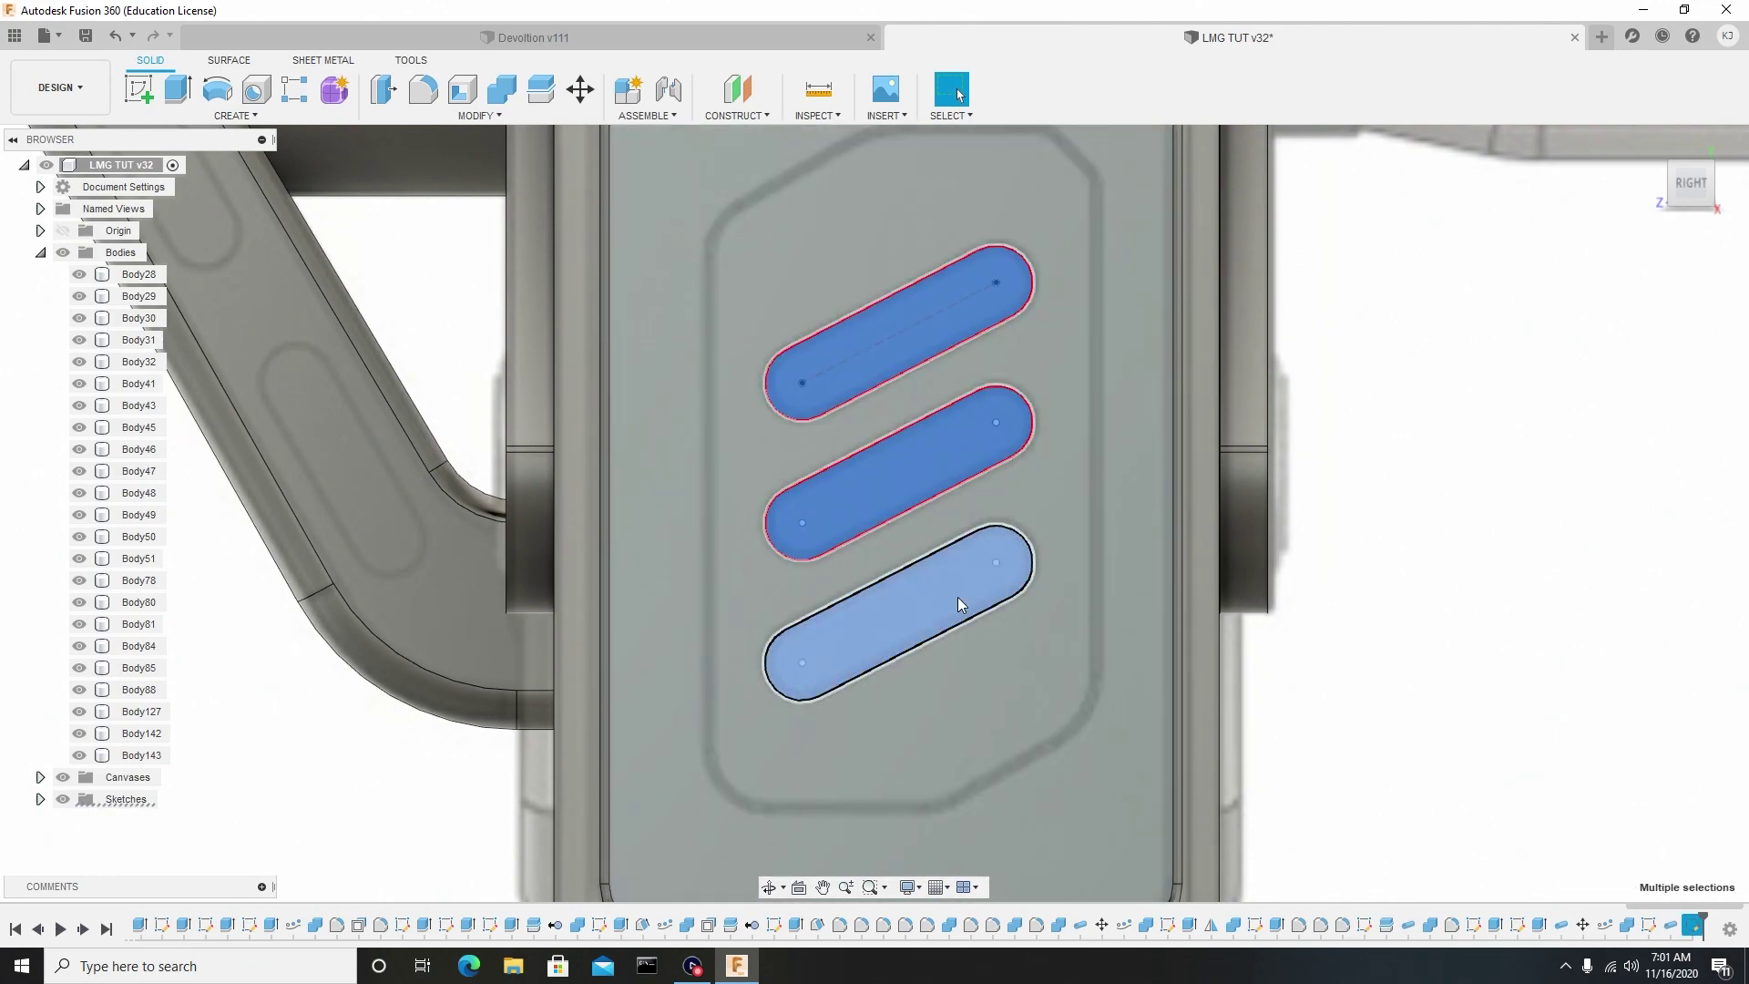
{"action": "right_click", "coordinate": [959, 599]}
{"action": "left_click", "coordinate": [1020, 570]}
{"action": "middle_click_drag", "start_coordinate": [947, 580], "coordinate": [883, 629], "text": "shift"}
{"action": "scroll", "coordinate": [854, 592], "scroll_direction": "up", "scroll_amount": 3}
{"action": "scroll", "coordinate": [882, 628], "scroll_direction": "up", "scroll_amount": 2}
{"action": "left_click_drag", "start_coordinate": [883, 628], "coordinate": [877, 629]}
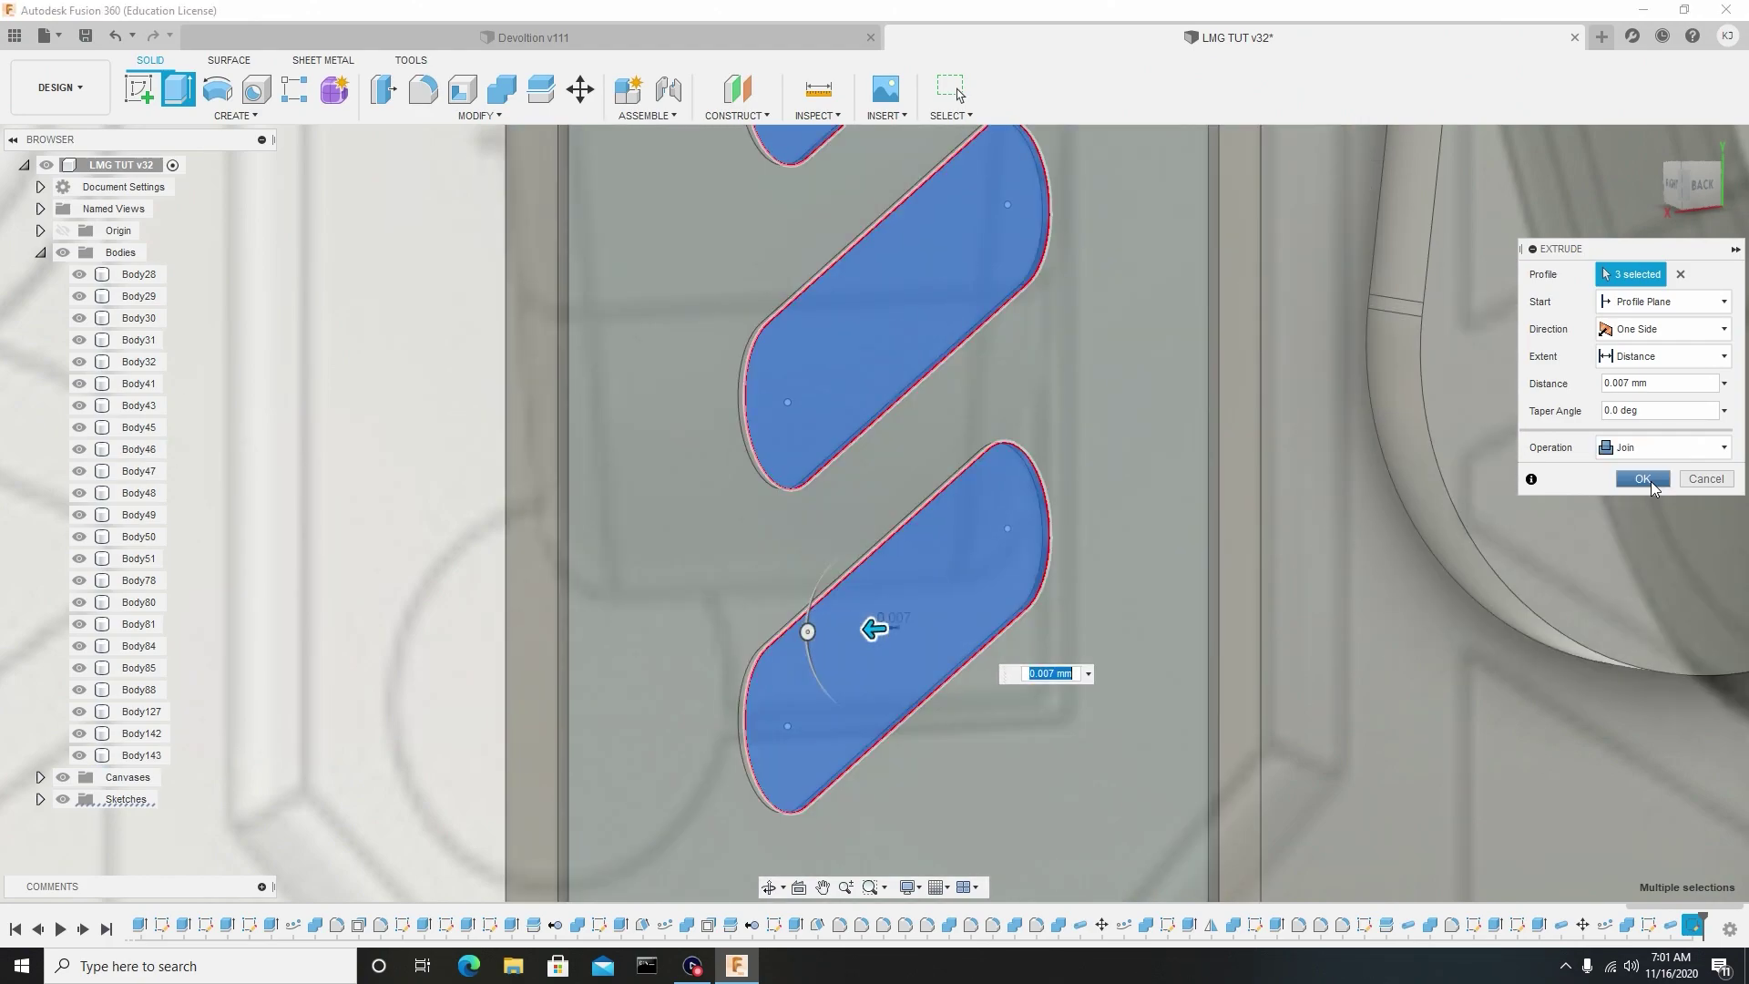
{"action": "left_click", "coordinate": [1650, 481]}
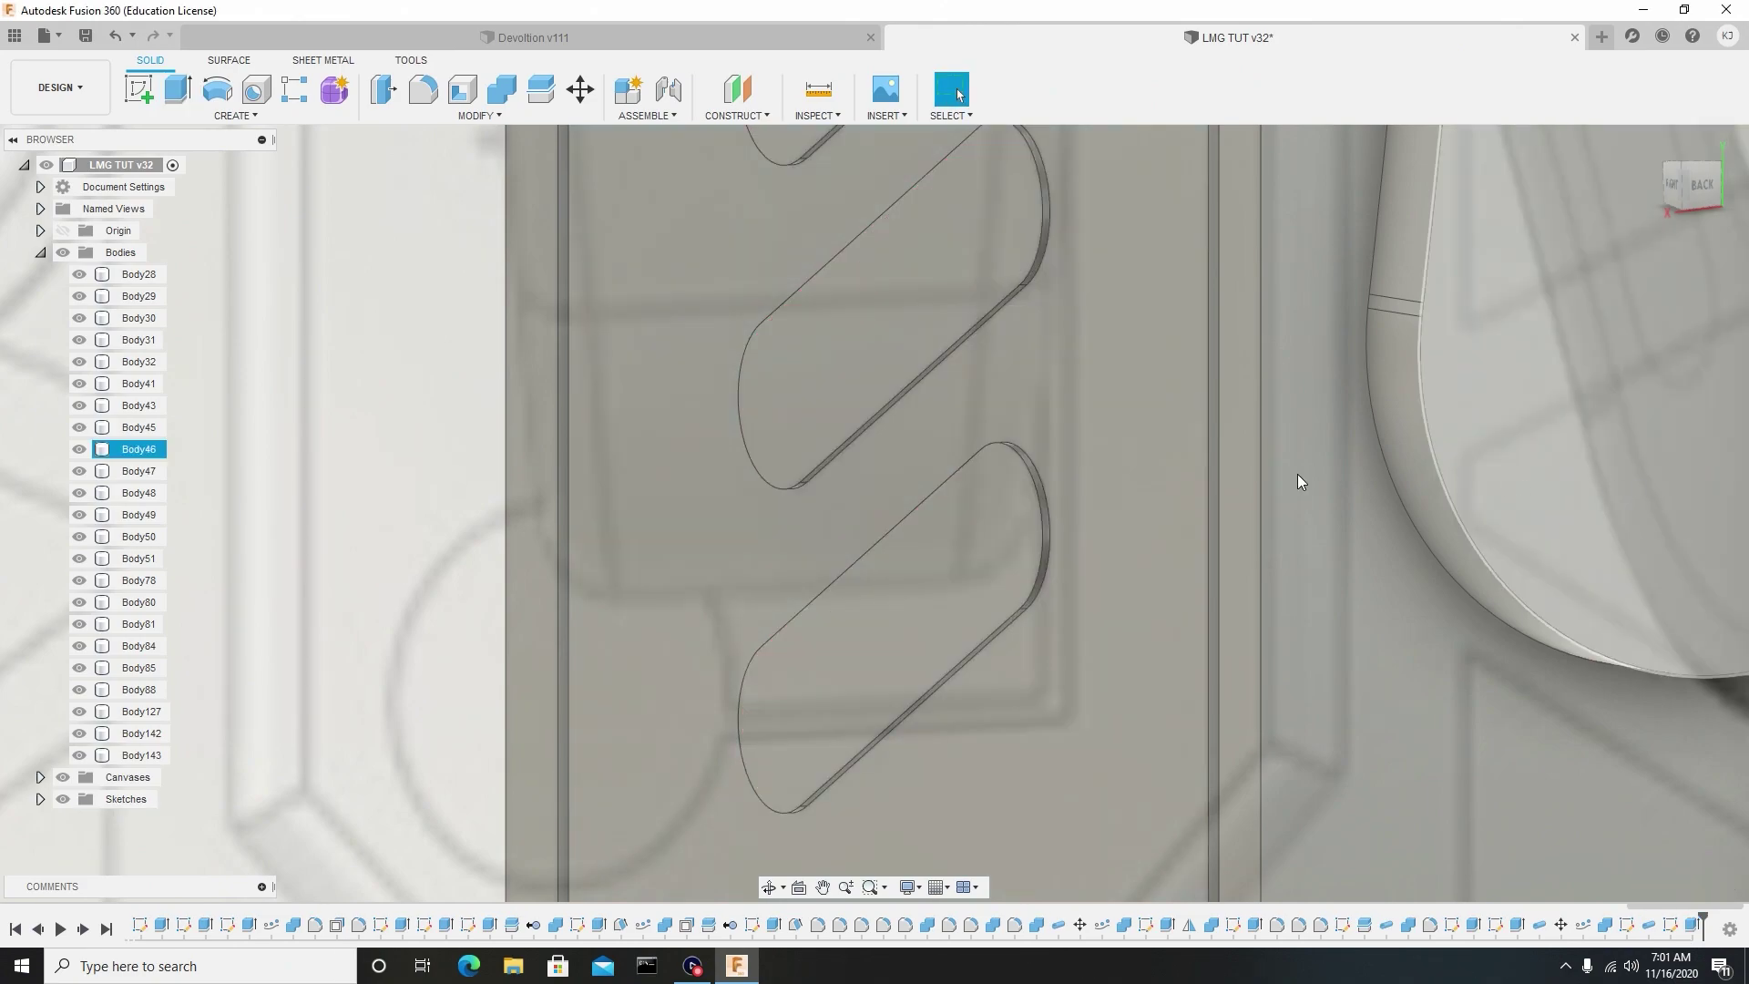
Hide the reference canvases to expose the extruded slots on the magazine face.
{"action": "scroll", "coordinate": [1131, 451], "scroll_direction": "down", "scroll_amount": 5}
{"action": "middle_click_drag", "start_coordinate": [1282, 487], "coordinate": [1341, 488], "text": "shift"}
{"action": "left_click", "coordinate": [1220, 399]}
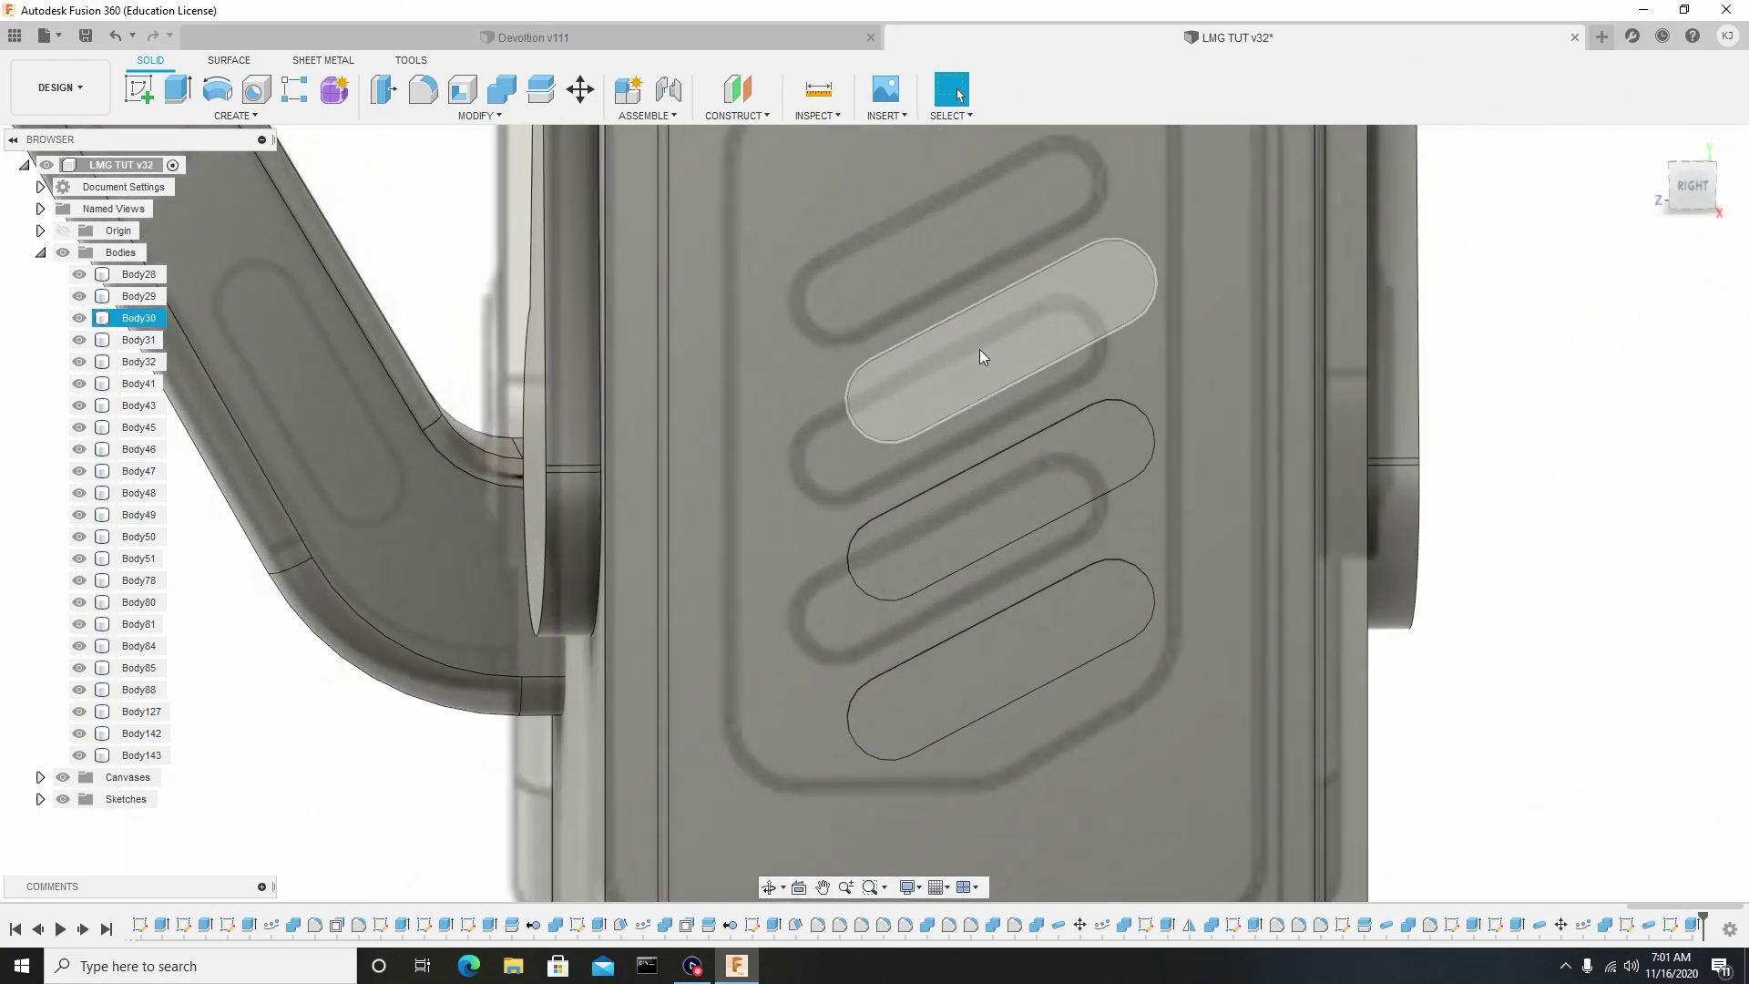
{"action": "scroll", "coordinate": [980, 349], "scroll_direction": "up", "scroll_amount": 5}
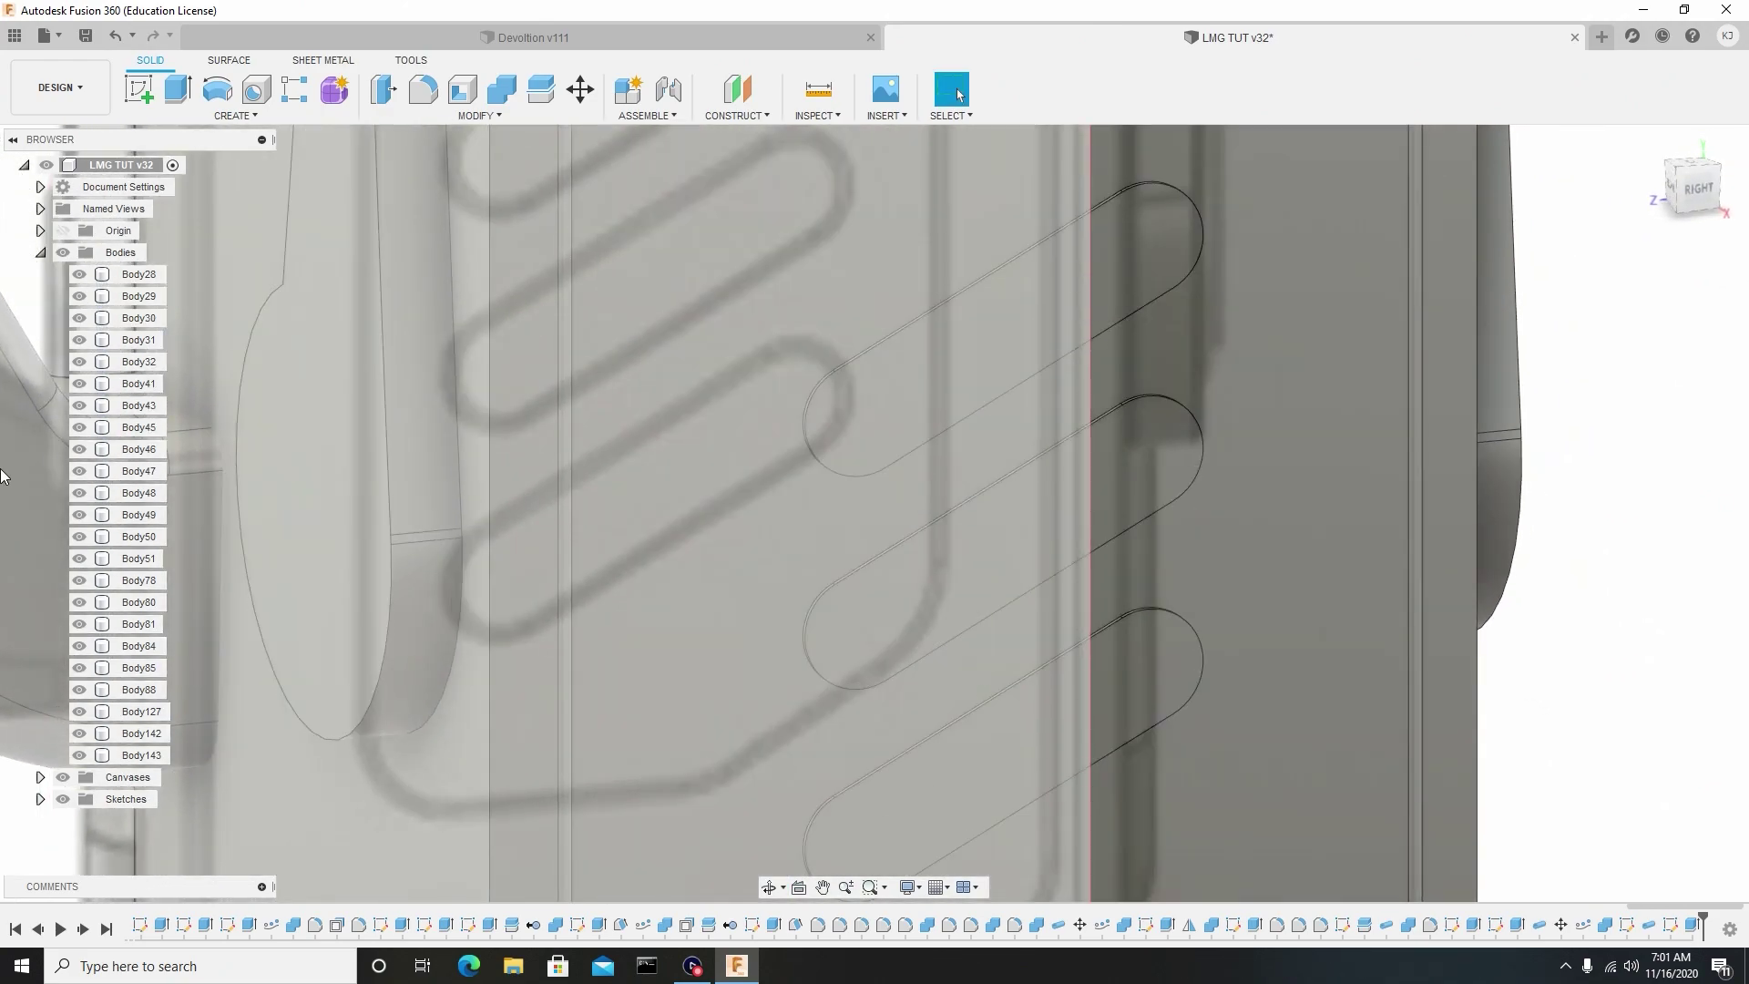
{"action": "left_click", "coordinate": [62, 777]}
{"action": "scroll", "coordinate": [847, 374], "scroll_direction": "up", "scroll_amount": 3}
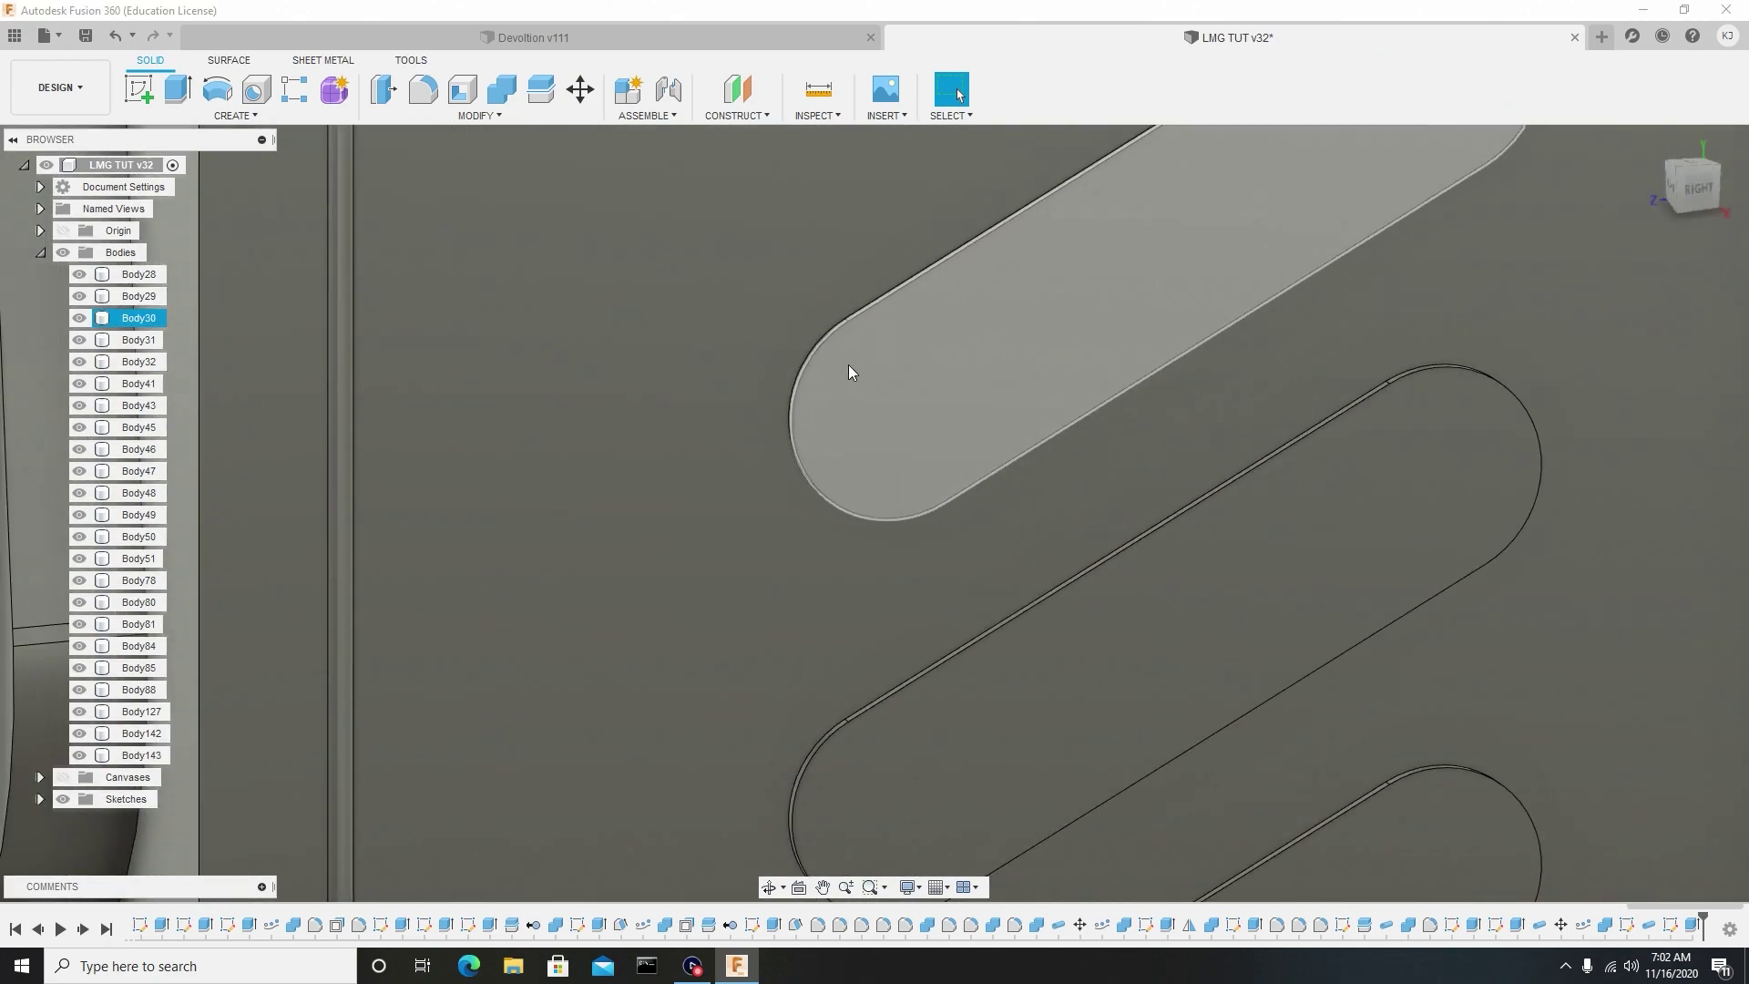
Fillet the outer edge loops of all three extruded slots with a 0.009 mm constant radius.
{"action": "key", "text": "f"}
{"action": "middle_click_drag", "start_coordinate": [905, 306], "coordinate": [938, 281], "text": "shift"}
{"action": "scroll", "coordinate": [938, 281], "scroll_direction": "up", "scroll_amount": 3}
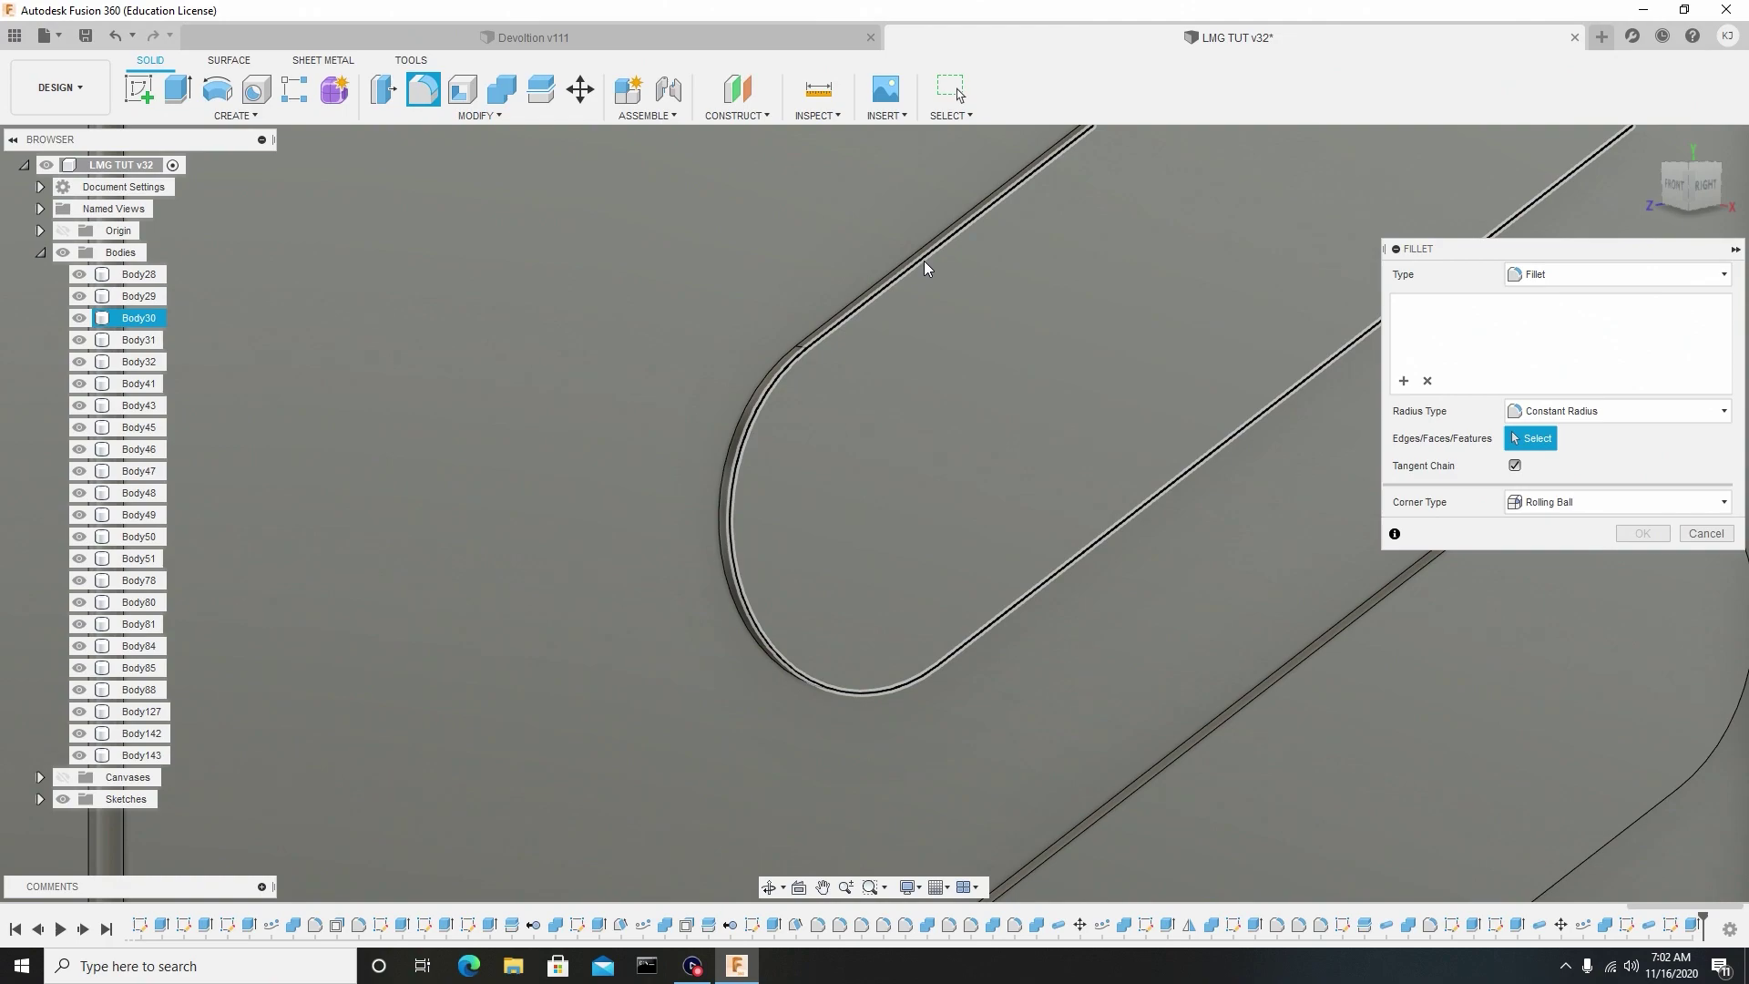
{"action": "left_click", "coordinate": [923, 260]}
{"action": "scroll", "coordinate": [1007, 468], "scroll_direction": "down", "scroll_amount": 3}
{"action": "middle_click_drag", "start_coordinate": [1090, 593], "coordinate": [1183, 578], "text": "shift"}
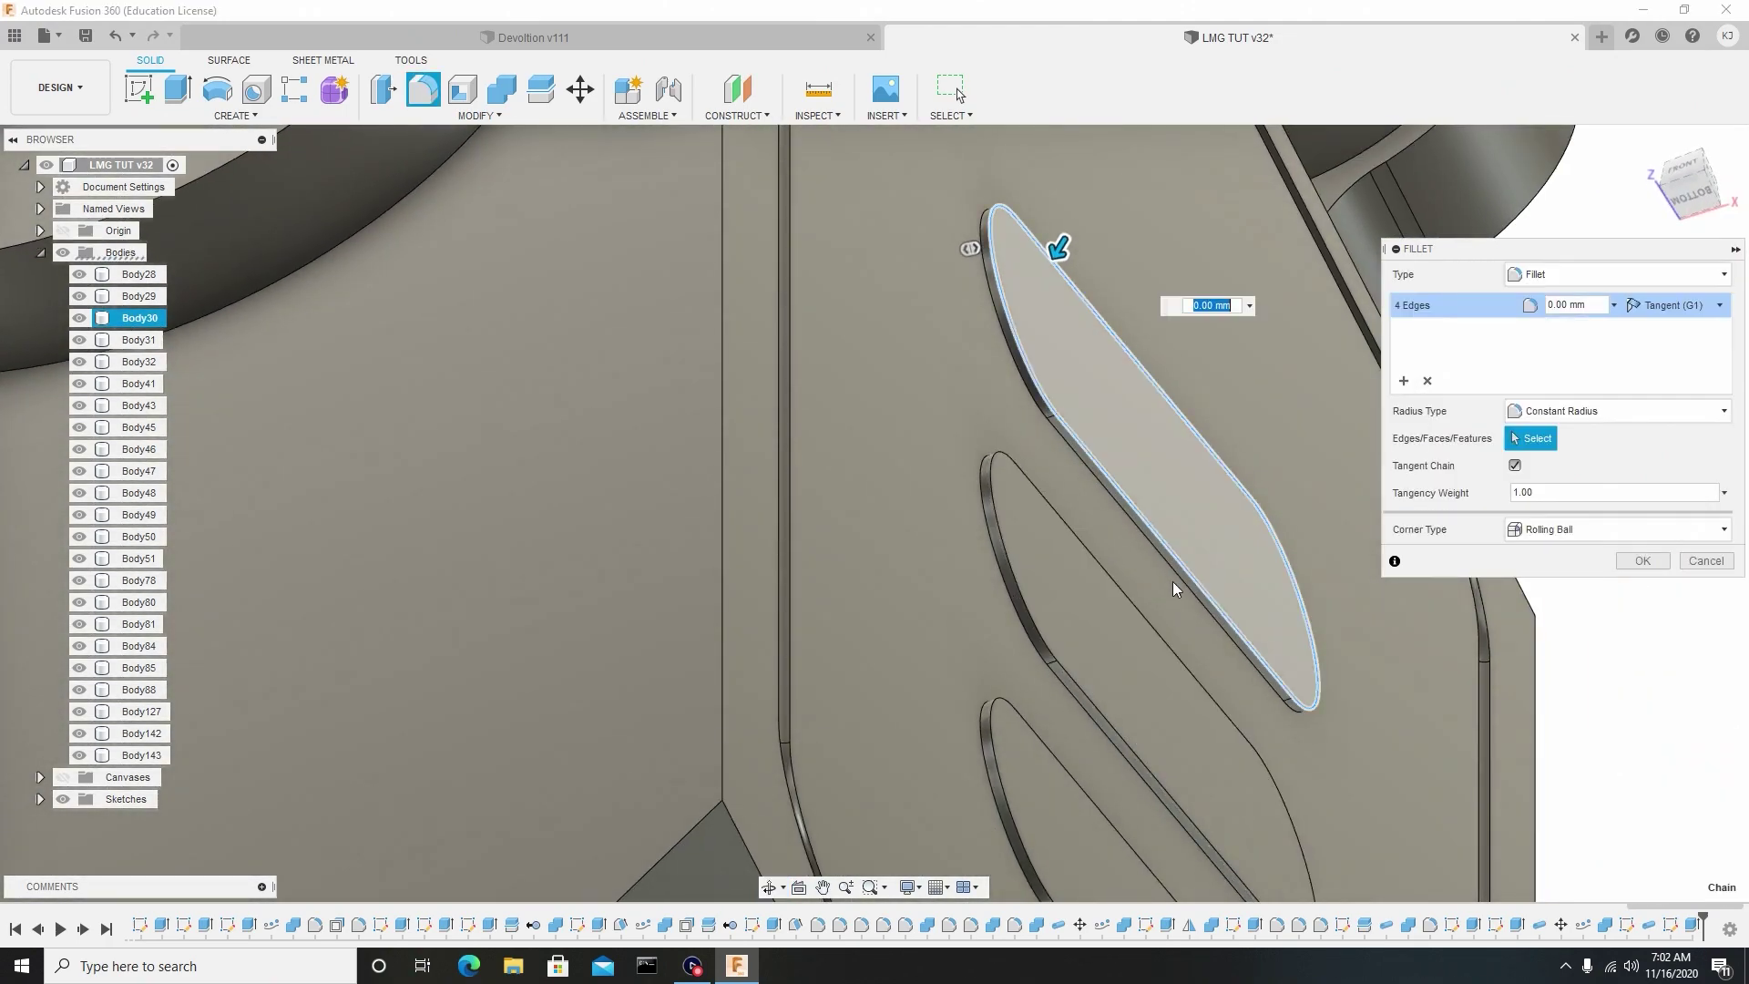
{"action": "left_click", "coordinate": [1019, 571]}
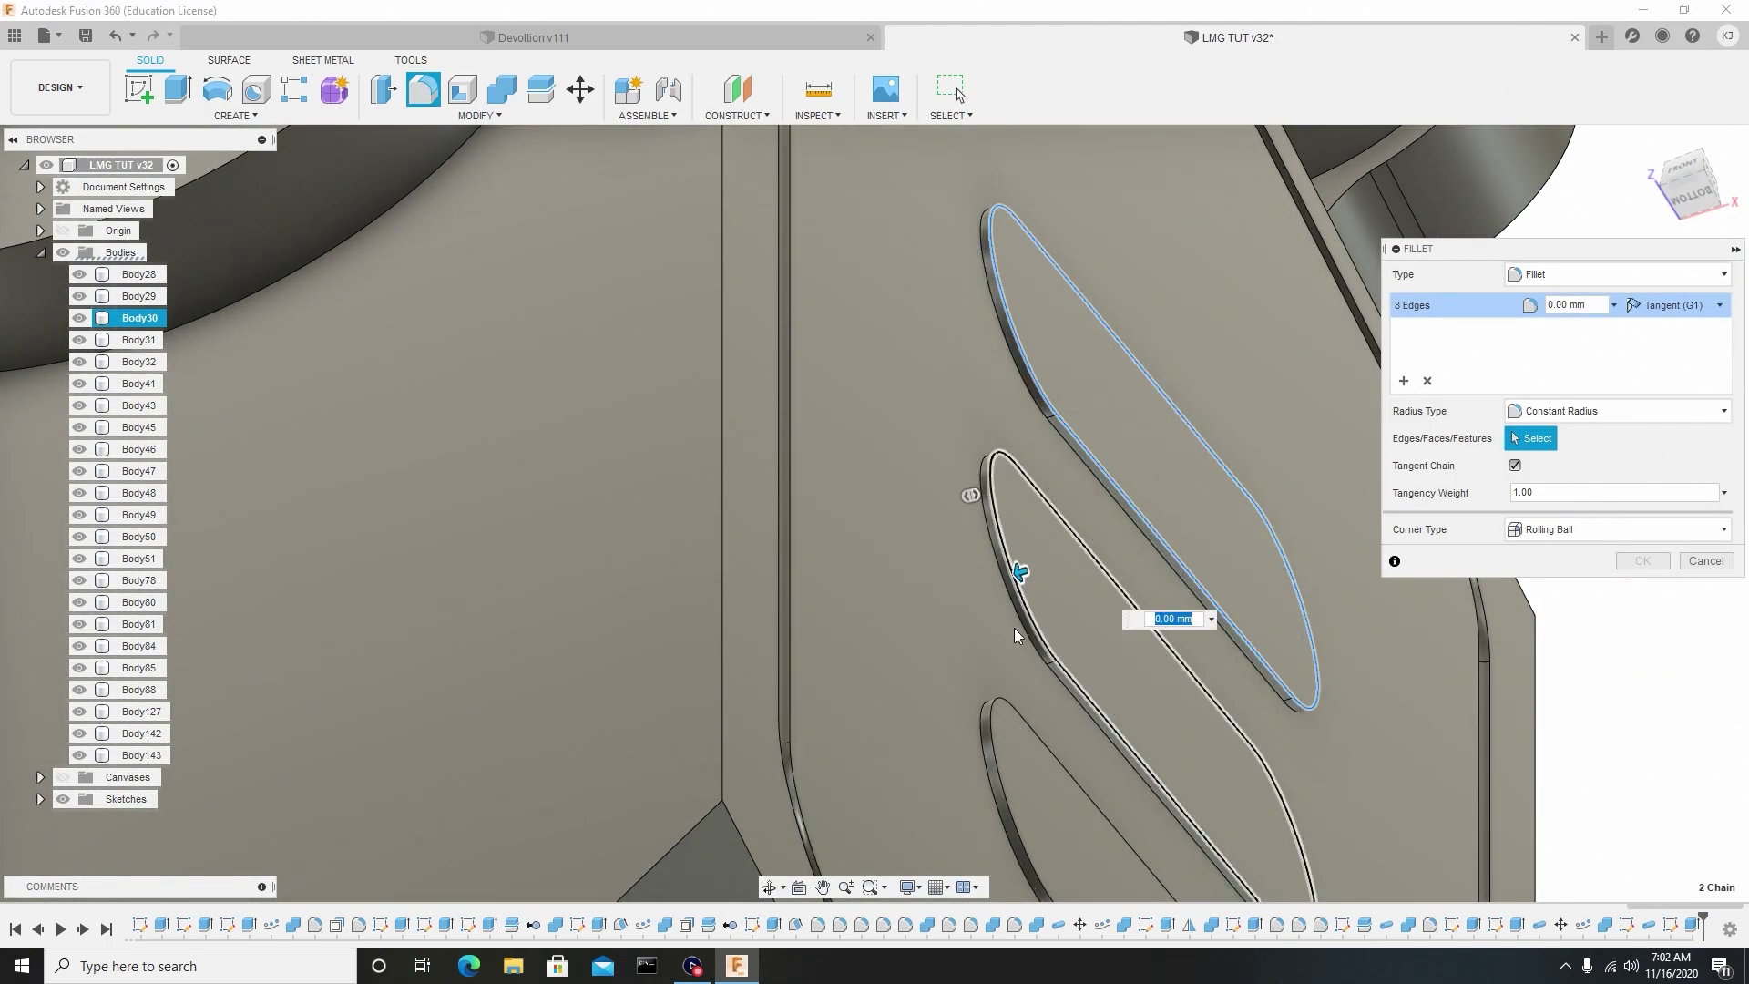
{"action": "left_click", "coordinate": [987, 738]}
{"action": "left_click_drag", "start_coordinate": [995, 726], "coordinate": [996, 729]}
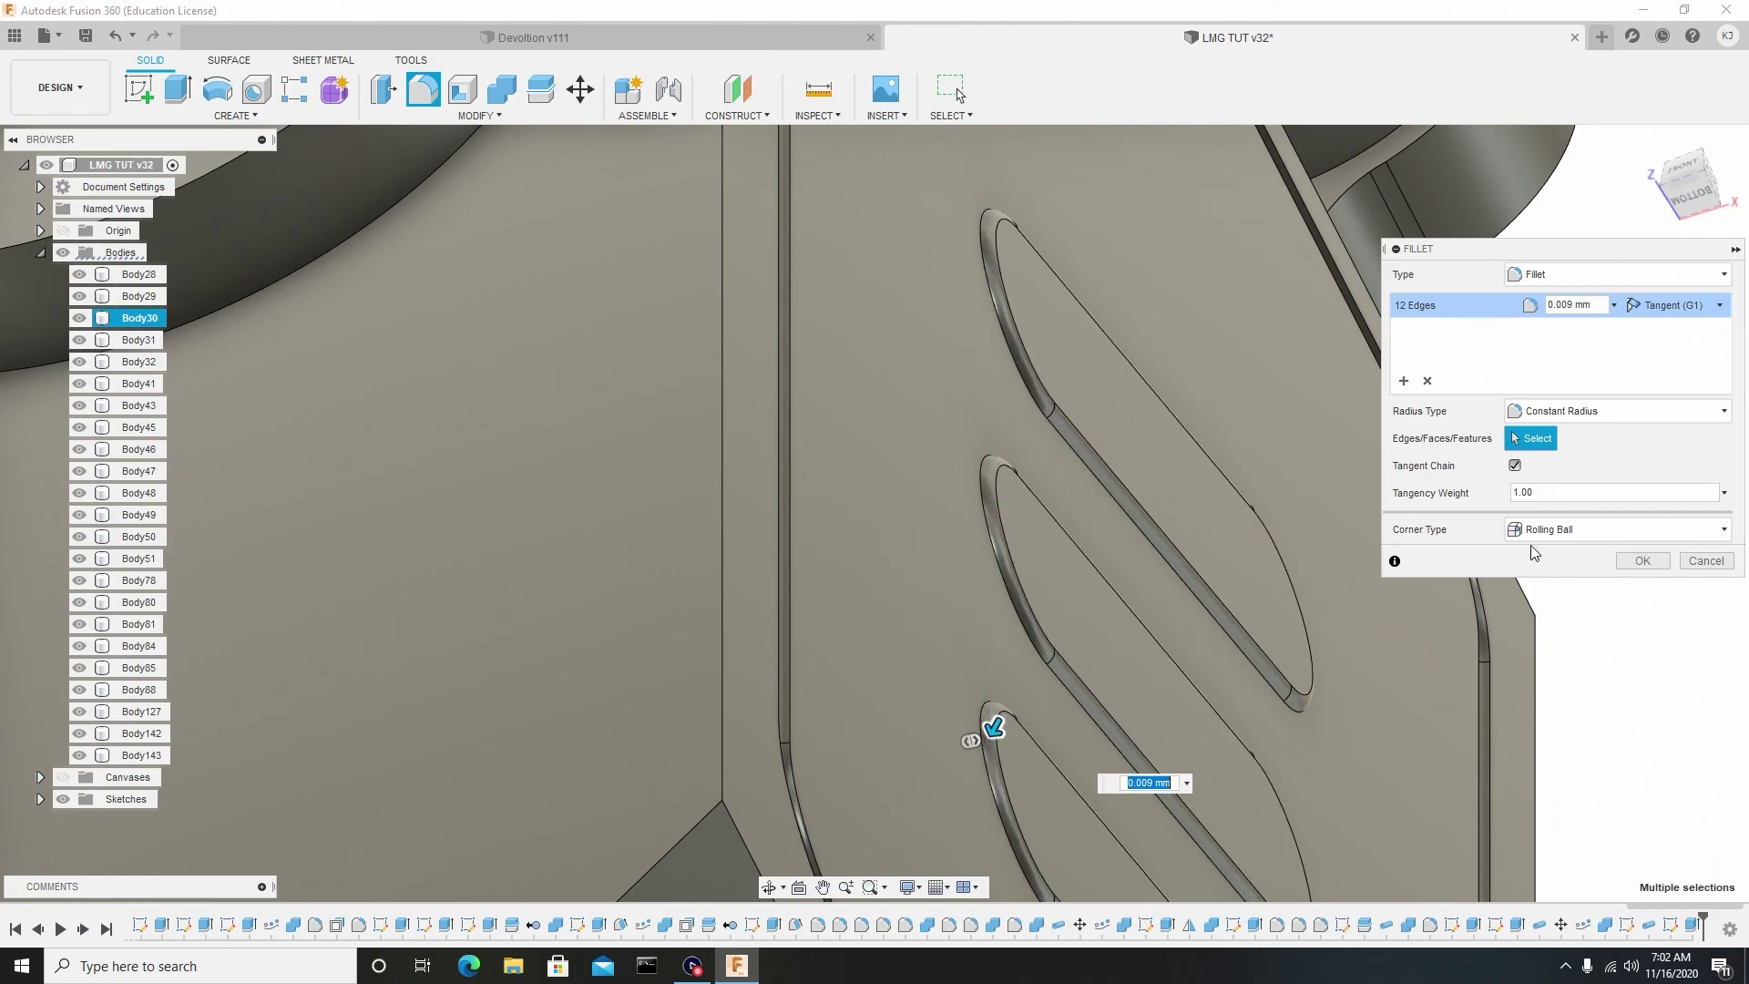
{"action": "left_click", "coordinate": [1653, 562]}
Show the canvases again and start a new sketch on the magazine panel face around the slots.
{"action": "scroll", "coordinate": [1246, 501], "scroll_direction": "down", "scroll_amount": 6}
{"action": "middle_click_drag", "start_coordinate": [1239, 496], "coordinate": [1206, 572], "text": "shift"}
{"action": "scroll", "coordinate": [1217, 522], "scroll_direction": "down", "scroll_amount": 6}
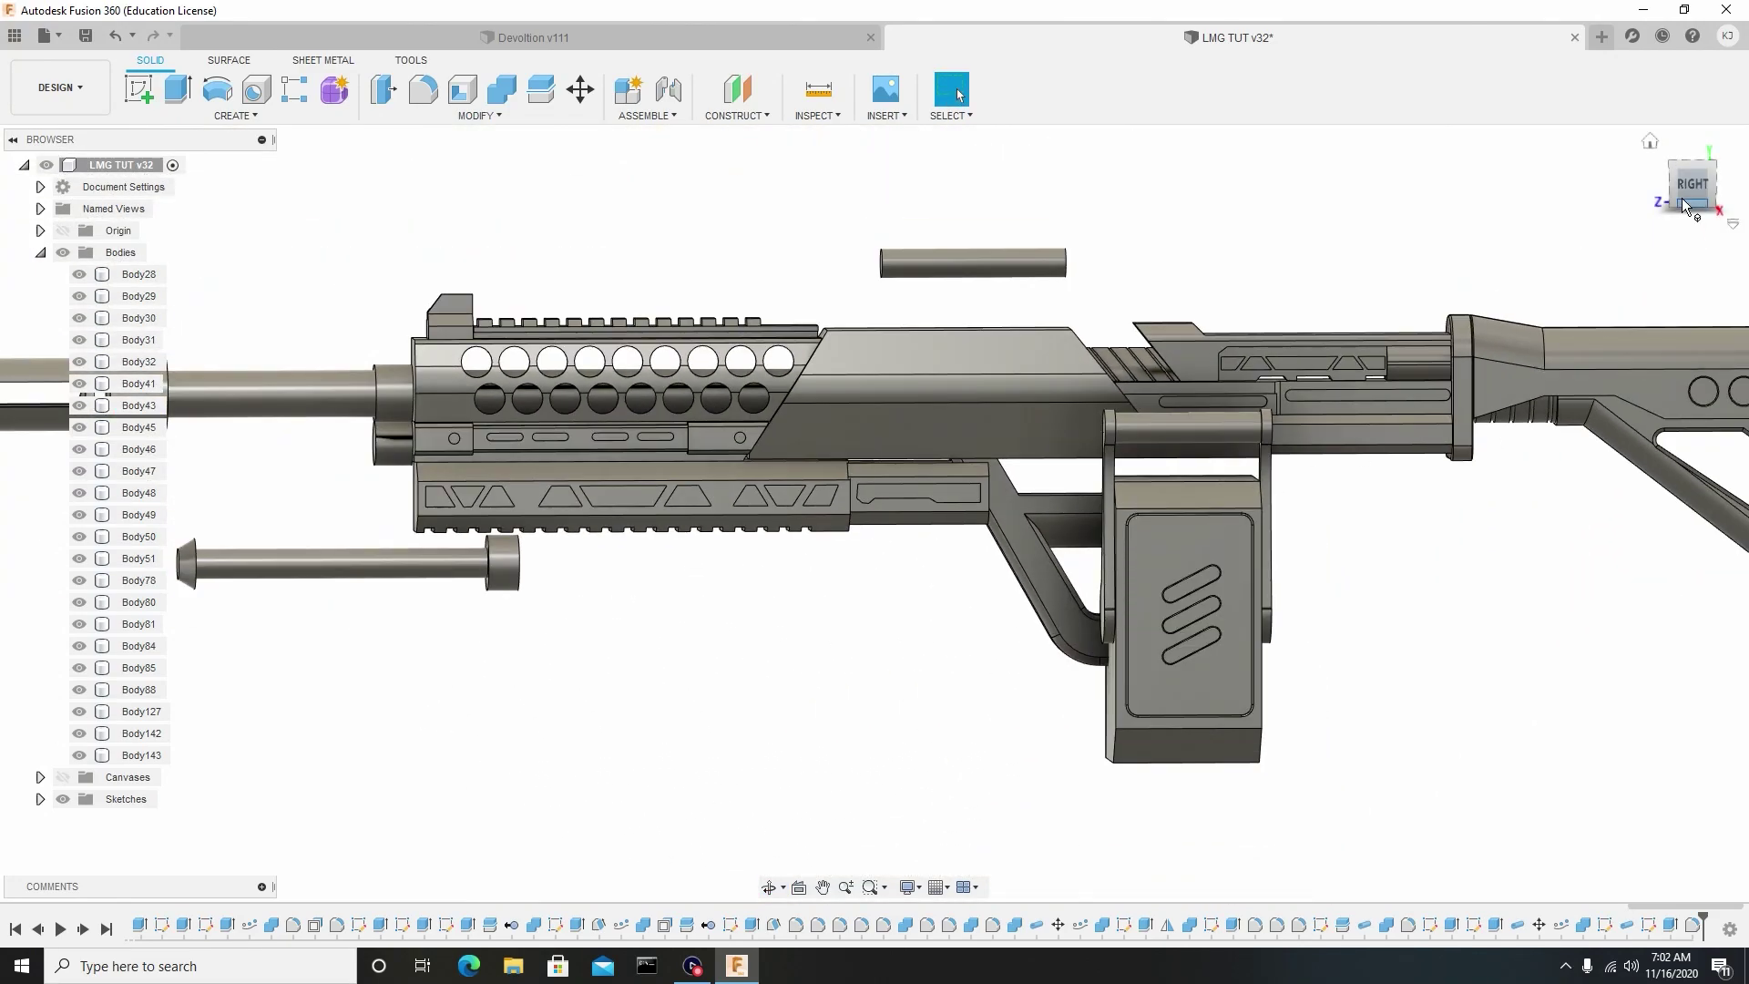
{"action": "scroll", "coordinate": [1195, 594], "scroll_direction": "up", "scroll_amount": 4}
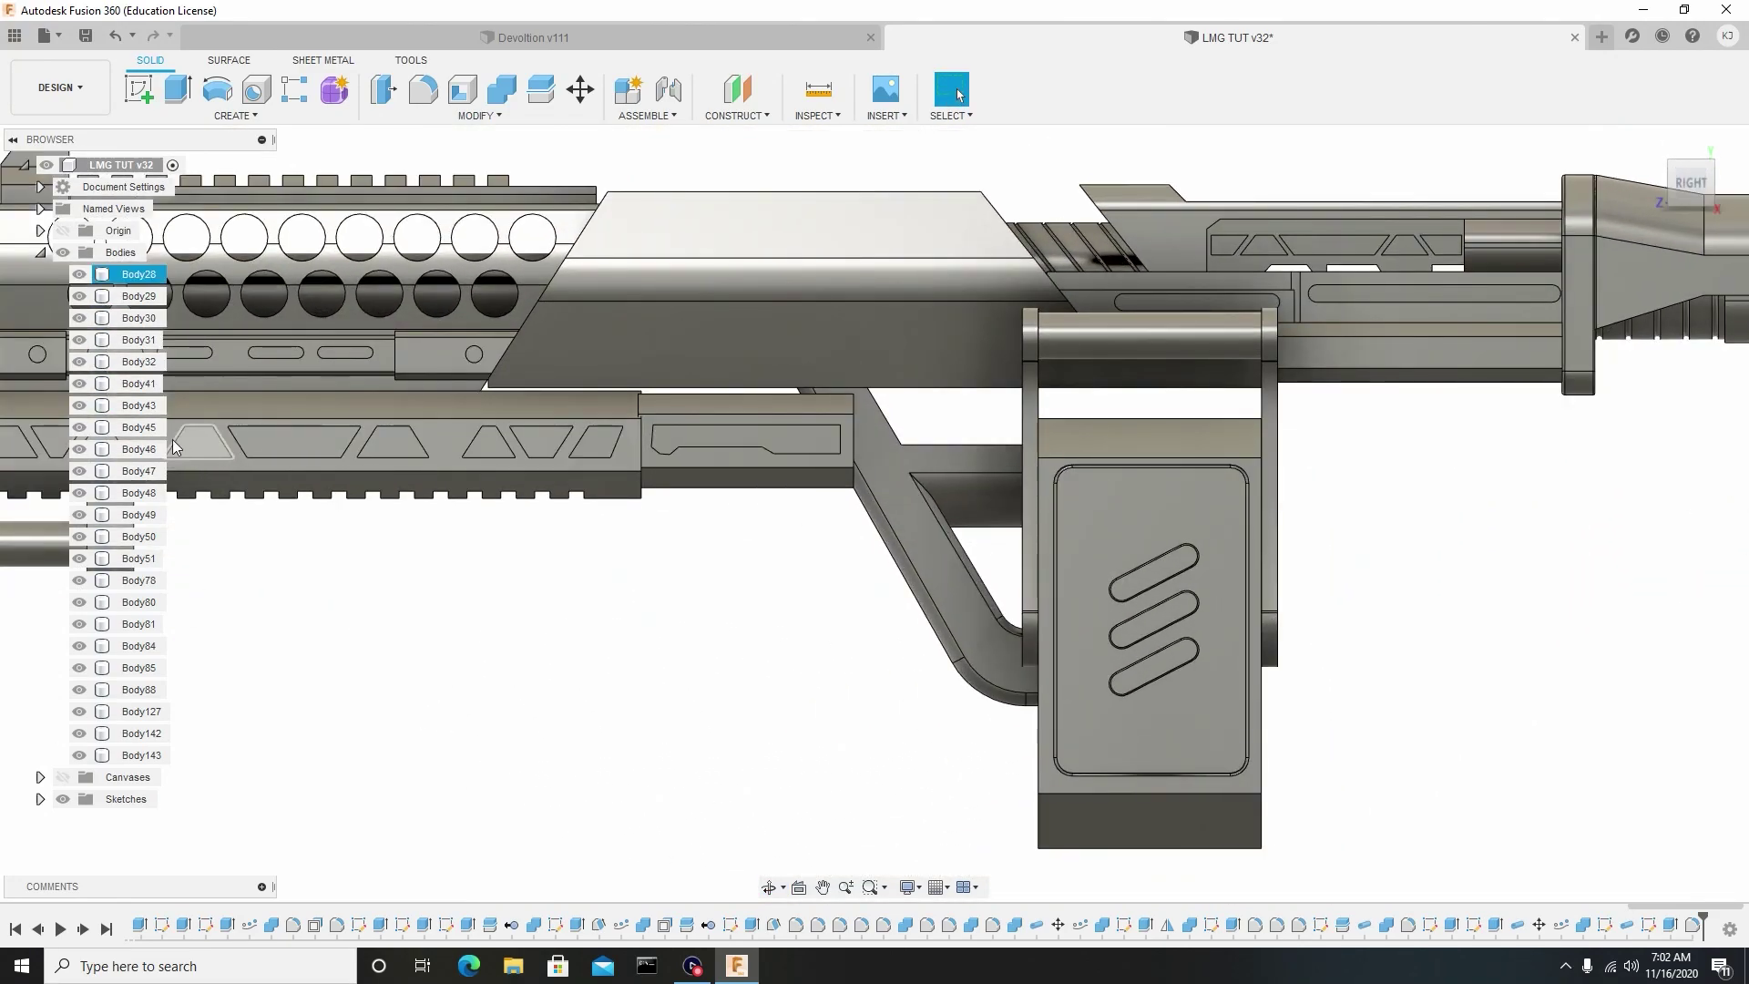
{"action": "left_click", "coordinate": [62, 776]}
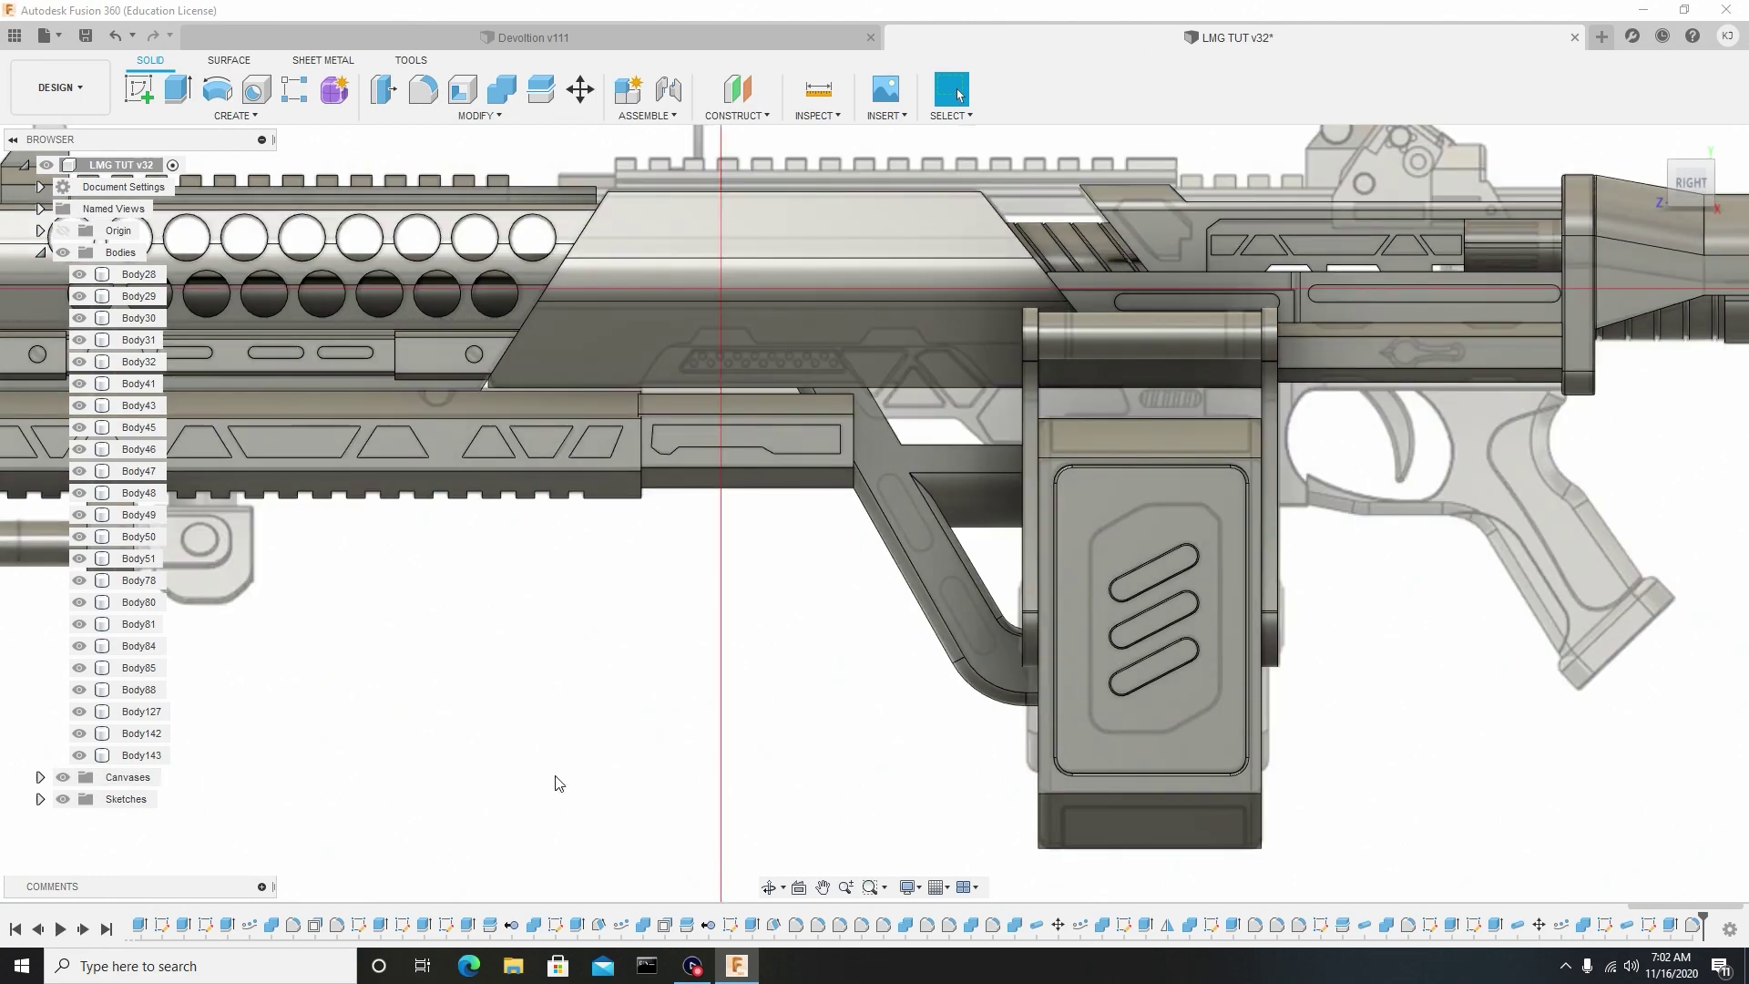
{"action": "scroll", "coordinate": [1120, 719], "scroll_direction": "up", "scroll_amount": 3}
{"action": "left_click", "coordinate": [1159, 776]}
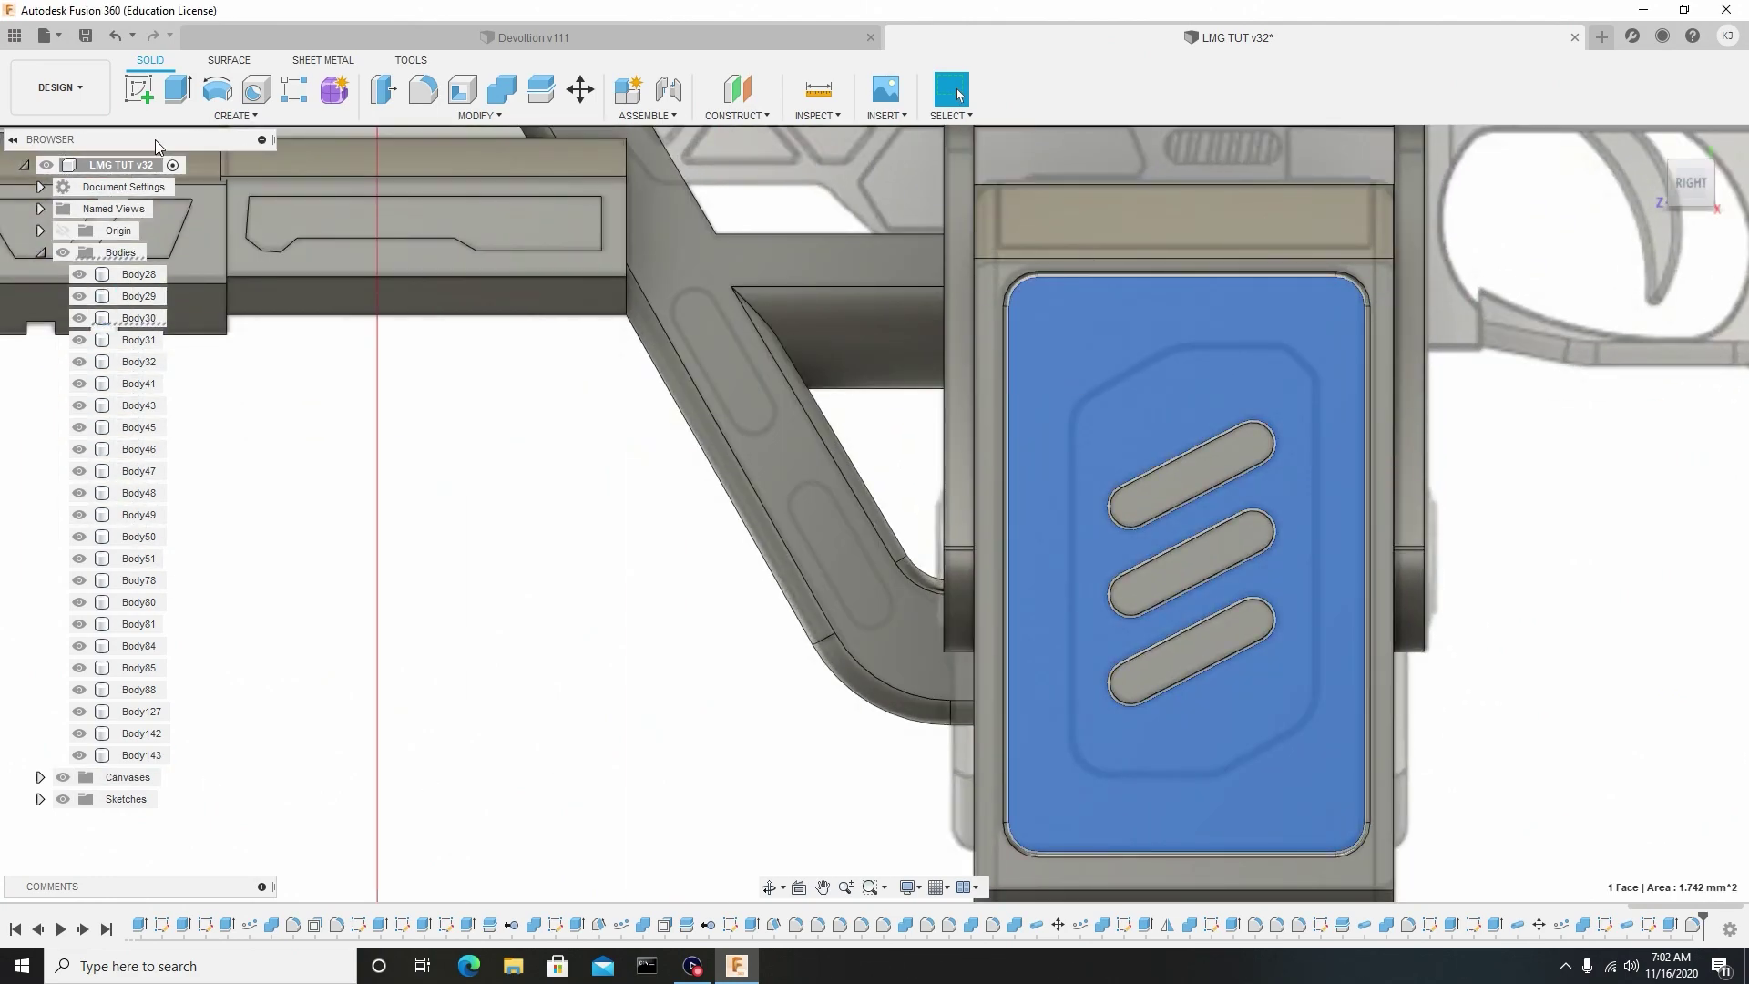
{"action": "left_click", "coordinate": [137, 89]}
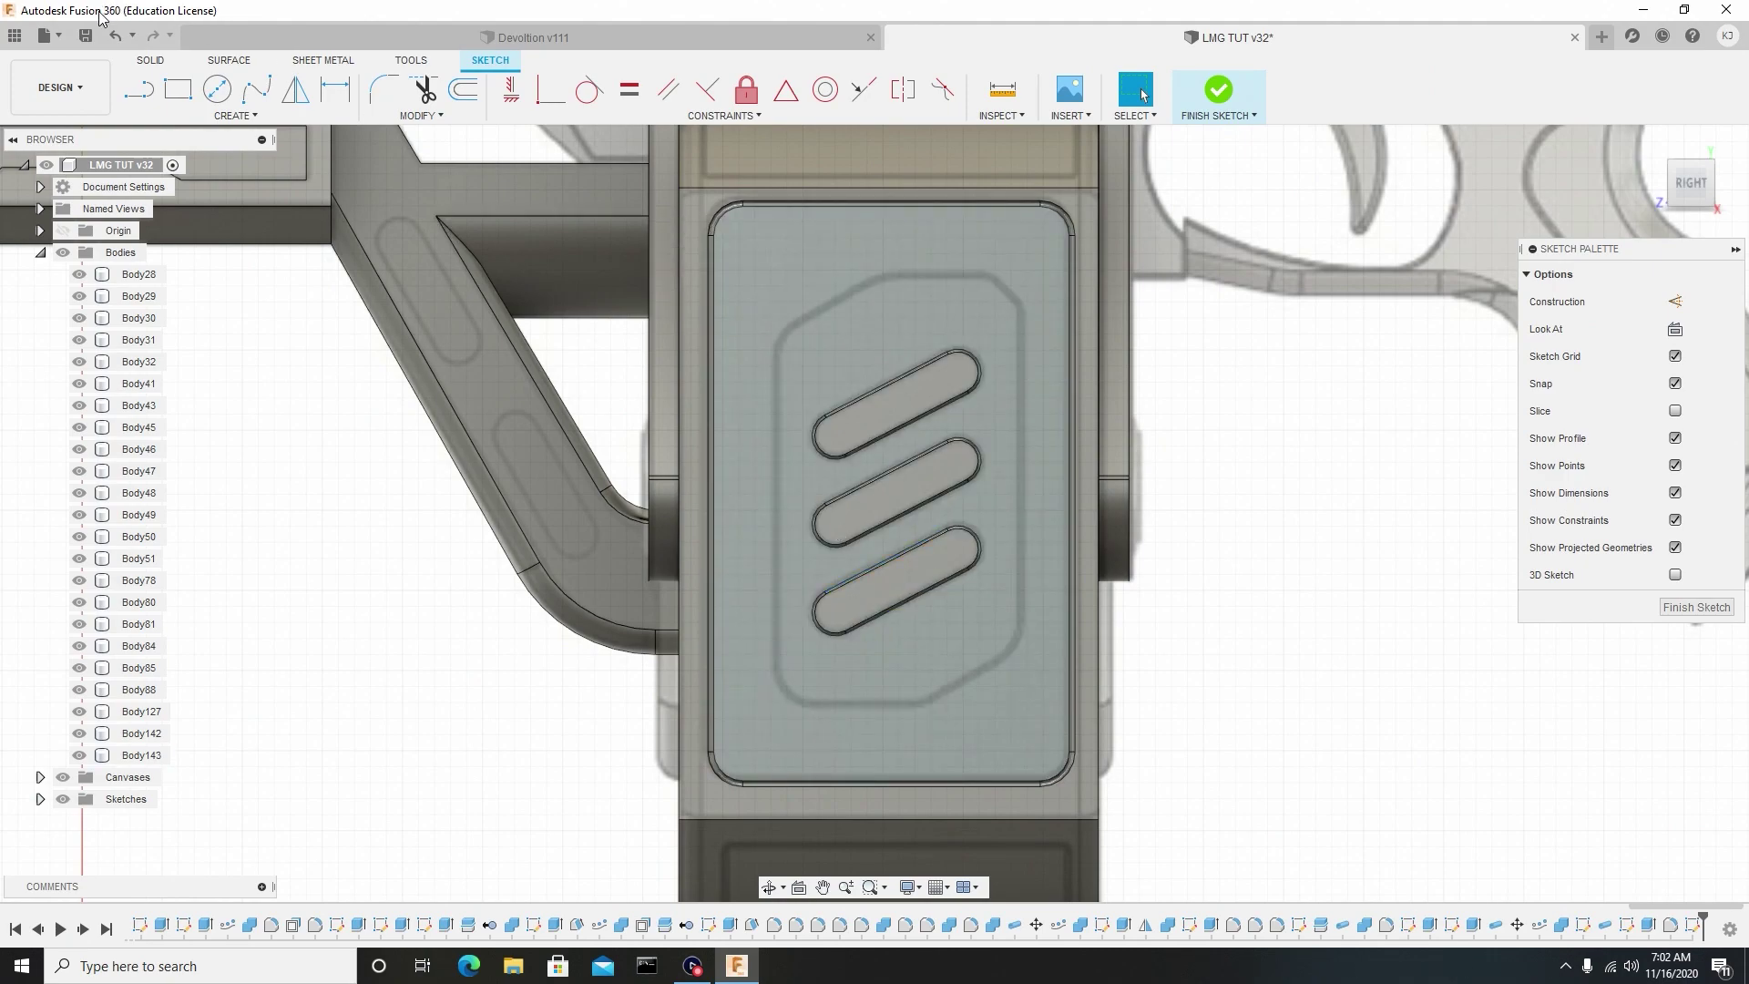
Trace the canvas outline around the slots with lines: a vertical side about 1.13 mm, a slanted edge, a top edge and a 0.16 mm corner bevel.
{"action": "left_click", "coordinate": [140, 98]}
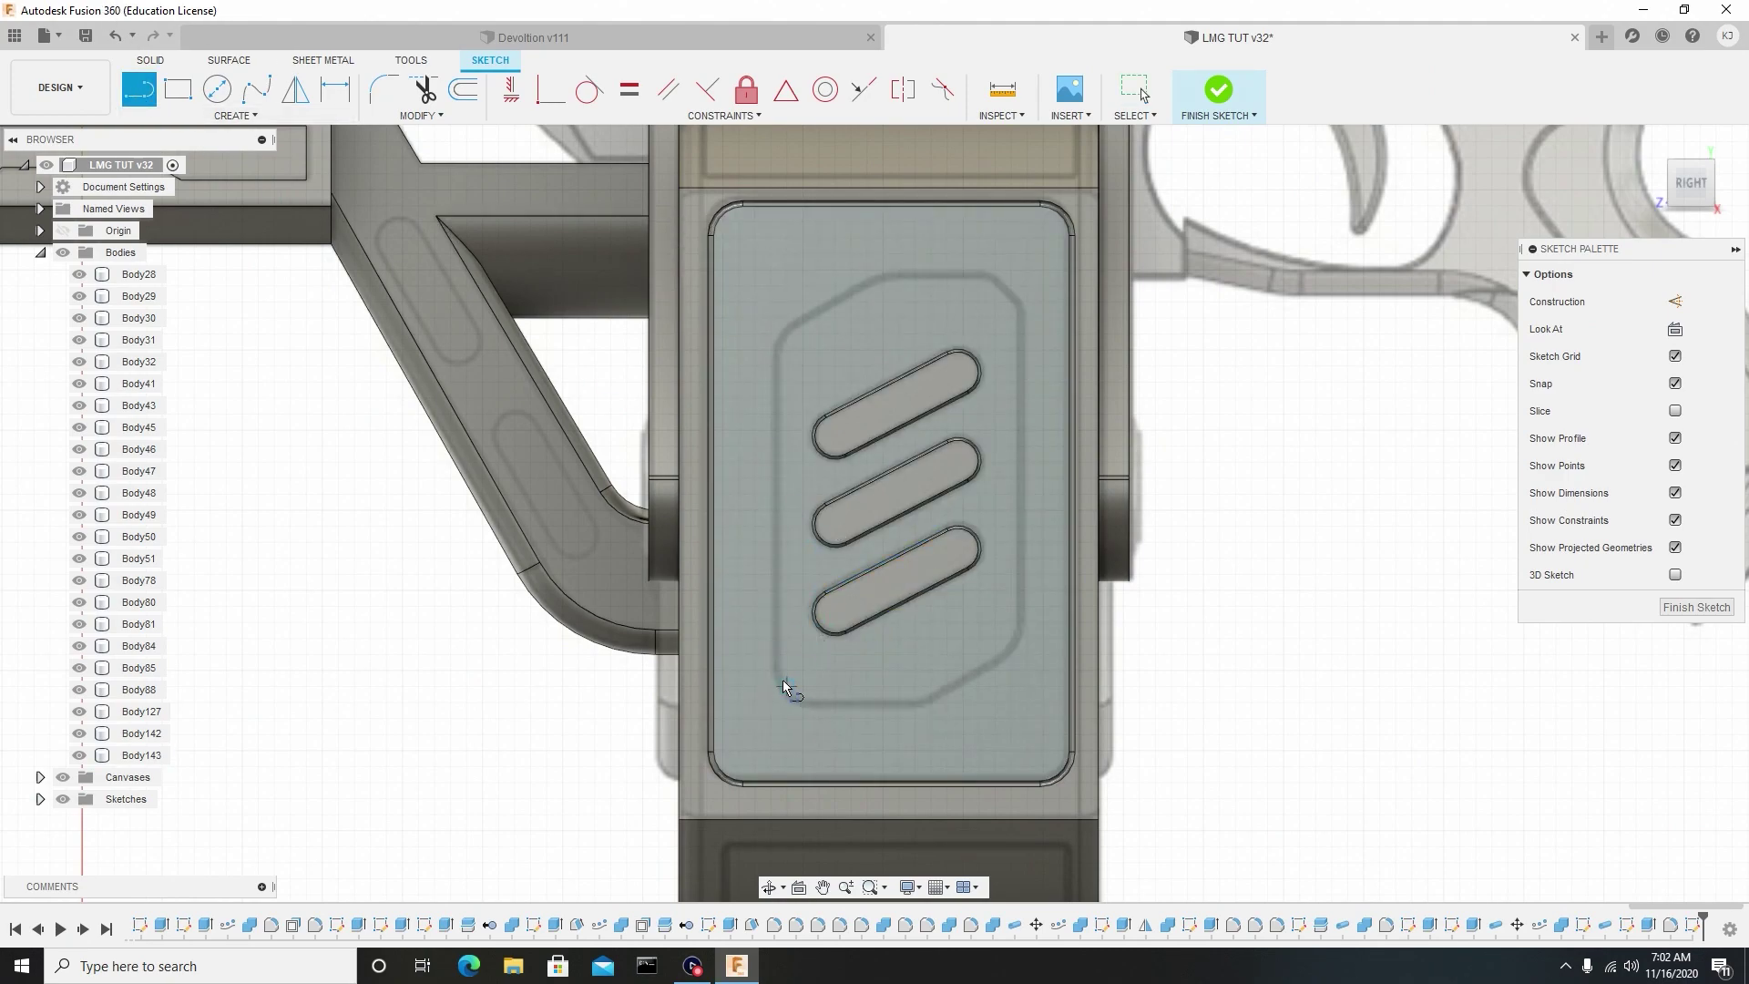
{"action": "scroll", "coordinate": [774, 696], "scroll_direction": "up", "scroll_amount": 2}
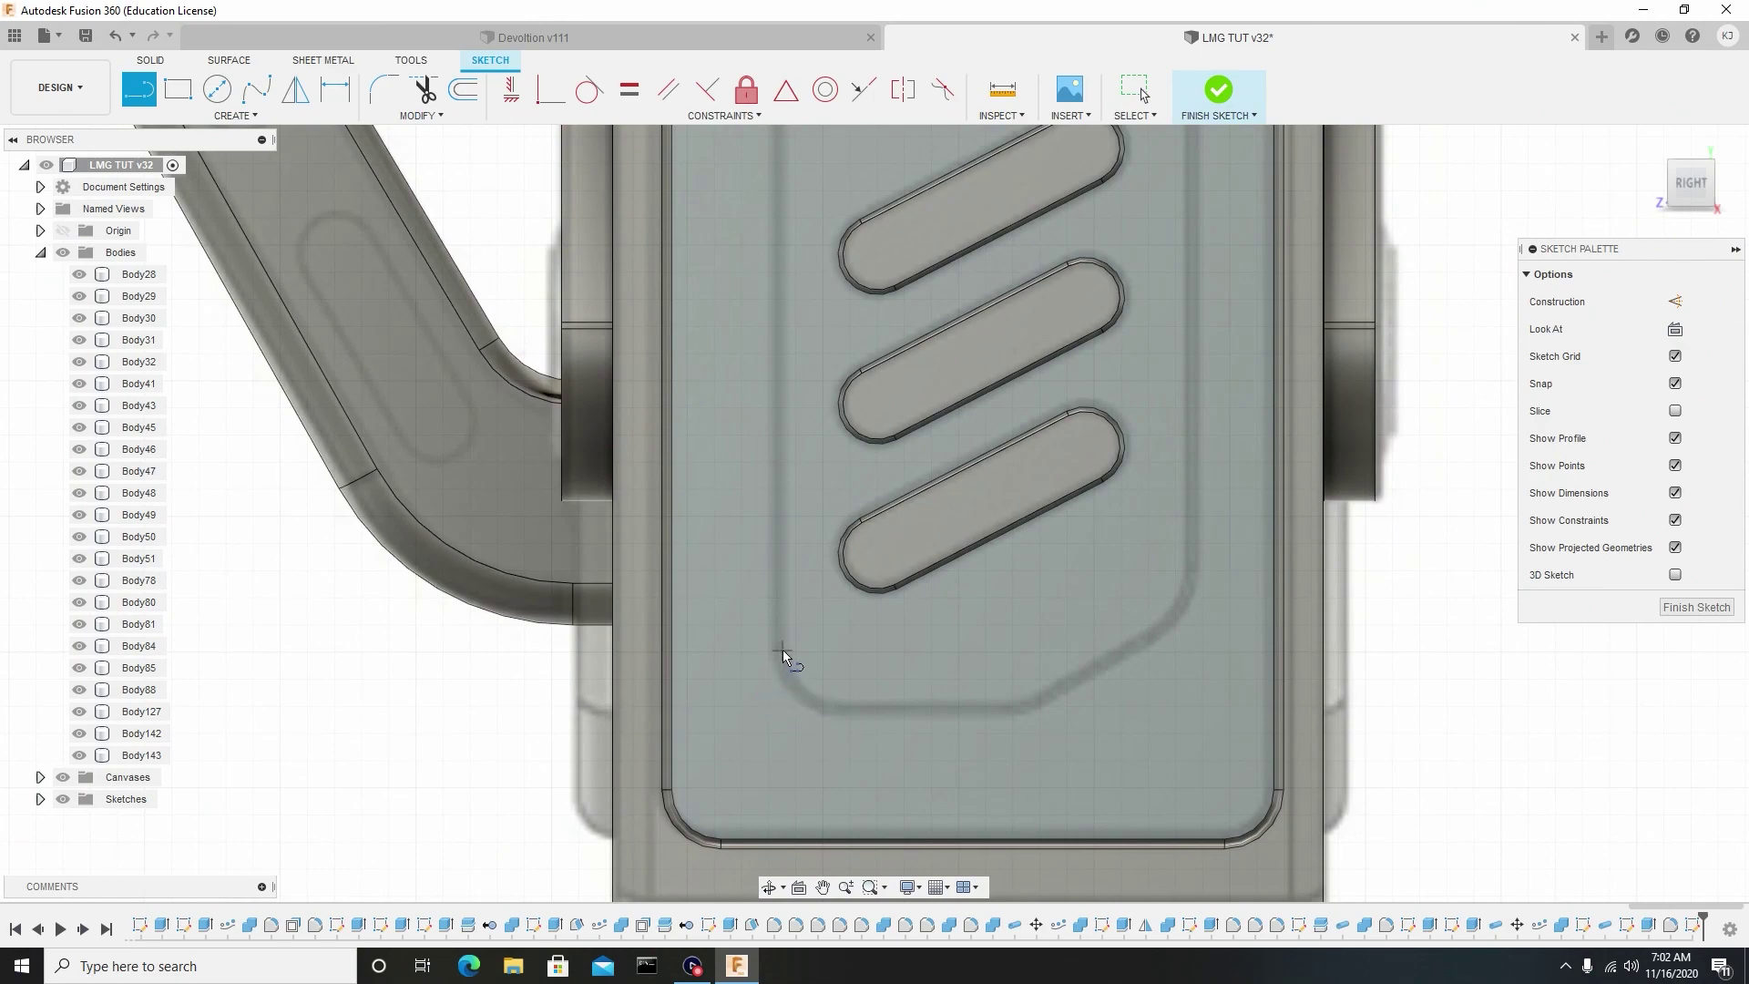
{"action": "left_click", "coordinate": [781, 701]}
{"action": "middle_click_drag", "start_coordinate": [768, 450], "coordinate": [809, 661]}
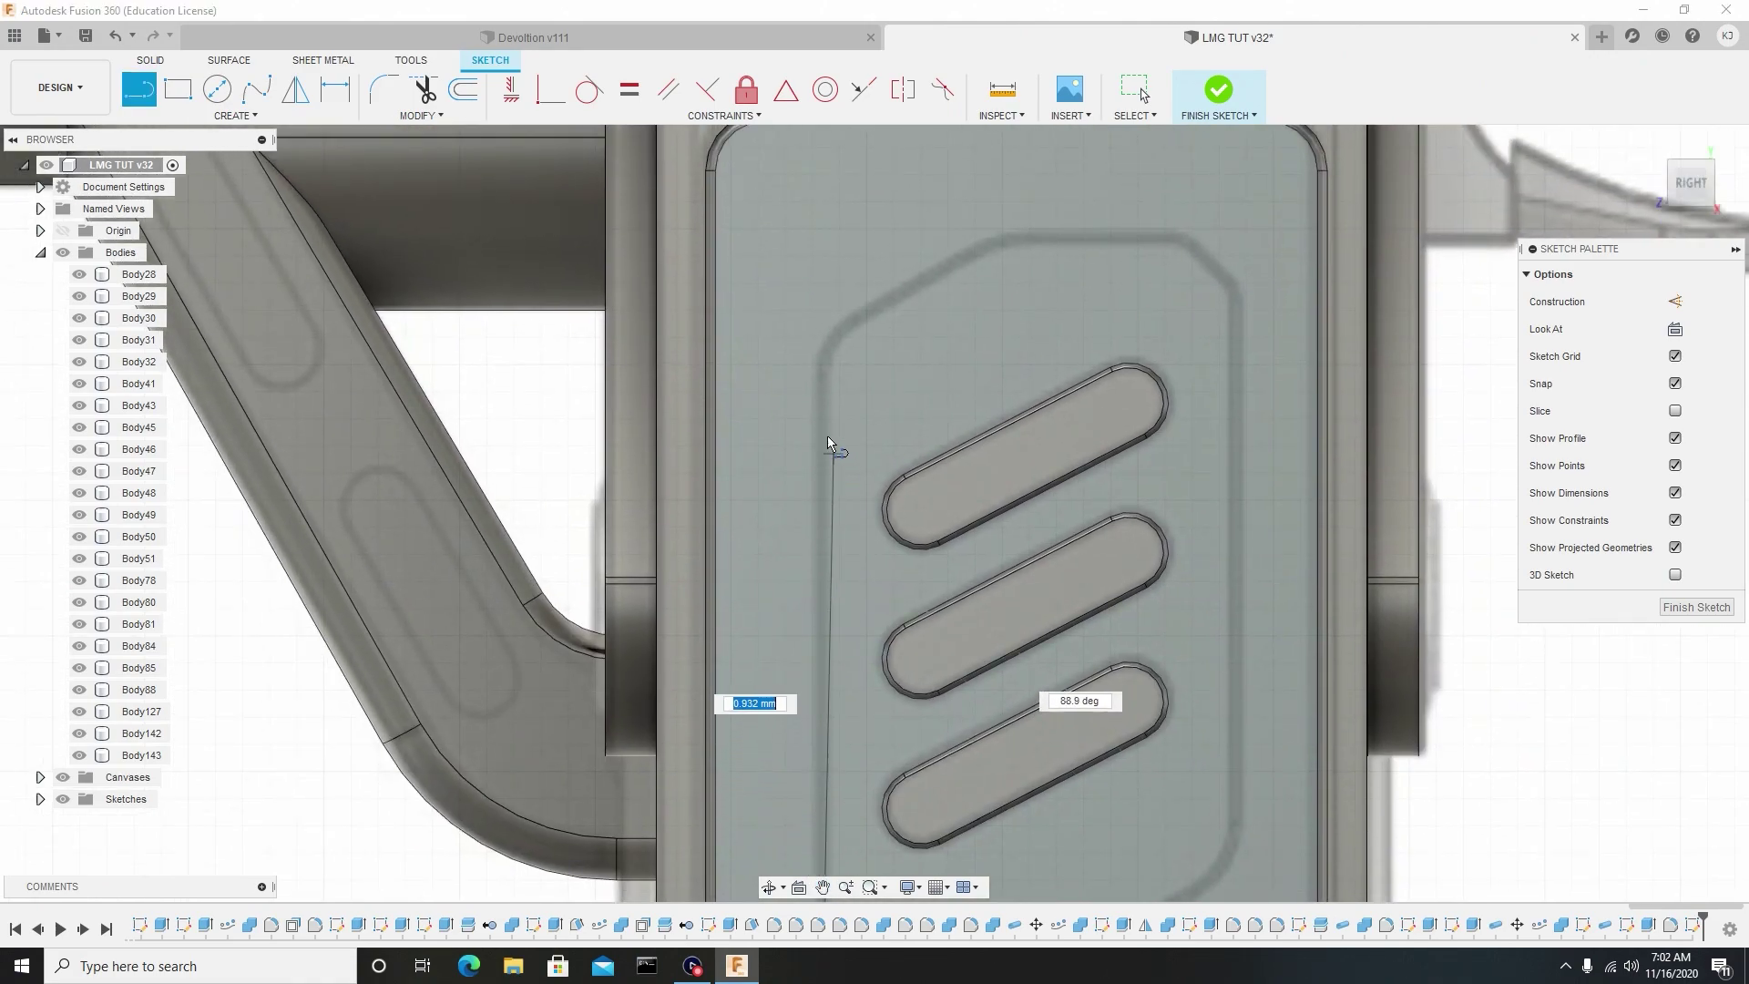
{"action": "left_click", "coordinate": [827, 345]}
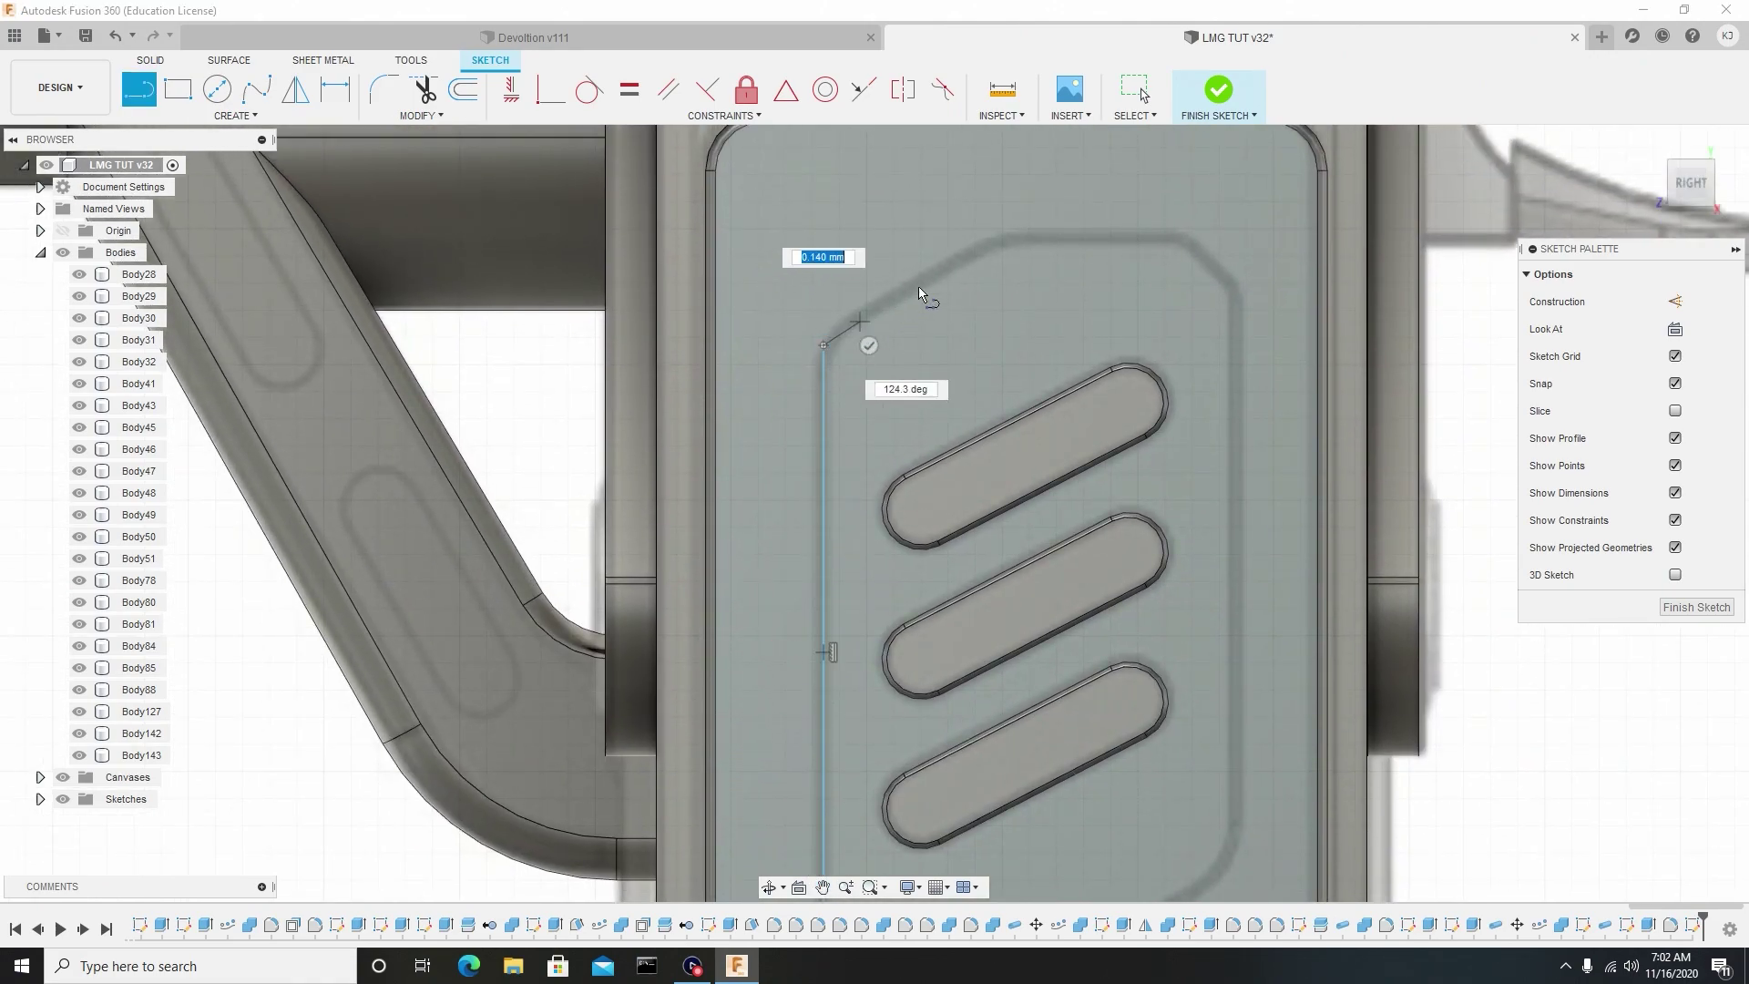
{"action": "left_click", "coordinate": [1004, 239]}
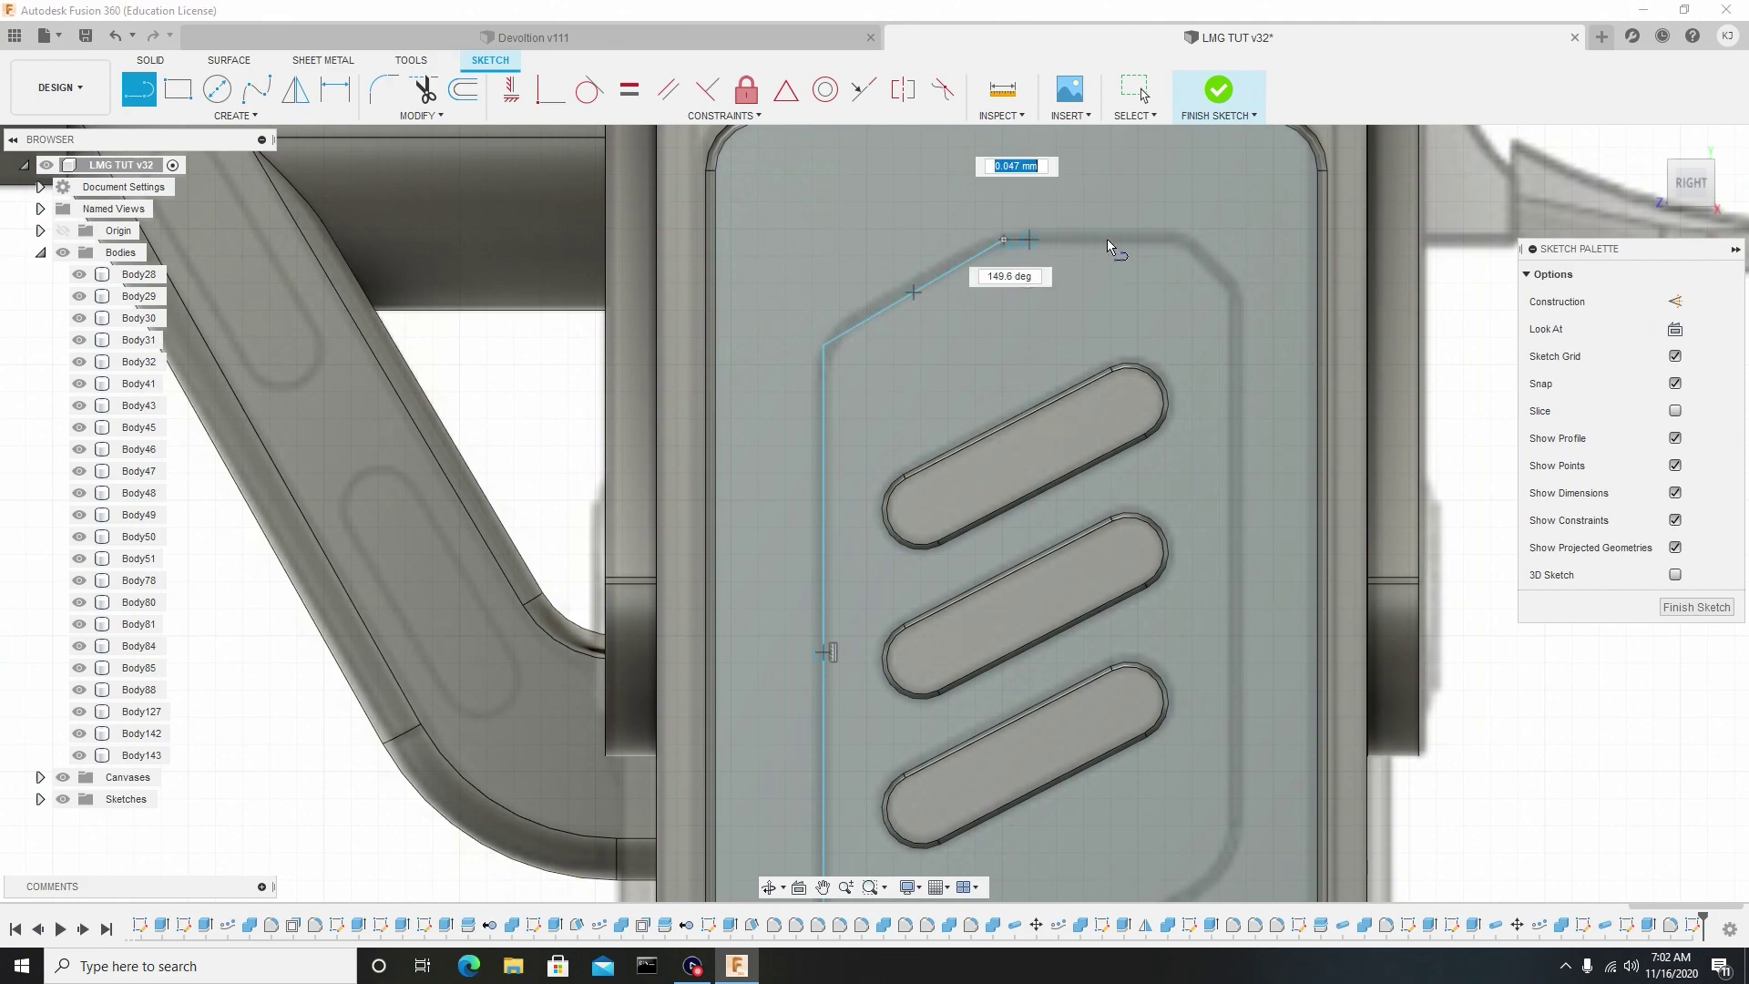
{"action": "left_click", "coordinate": [1175, 239]}
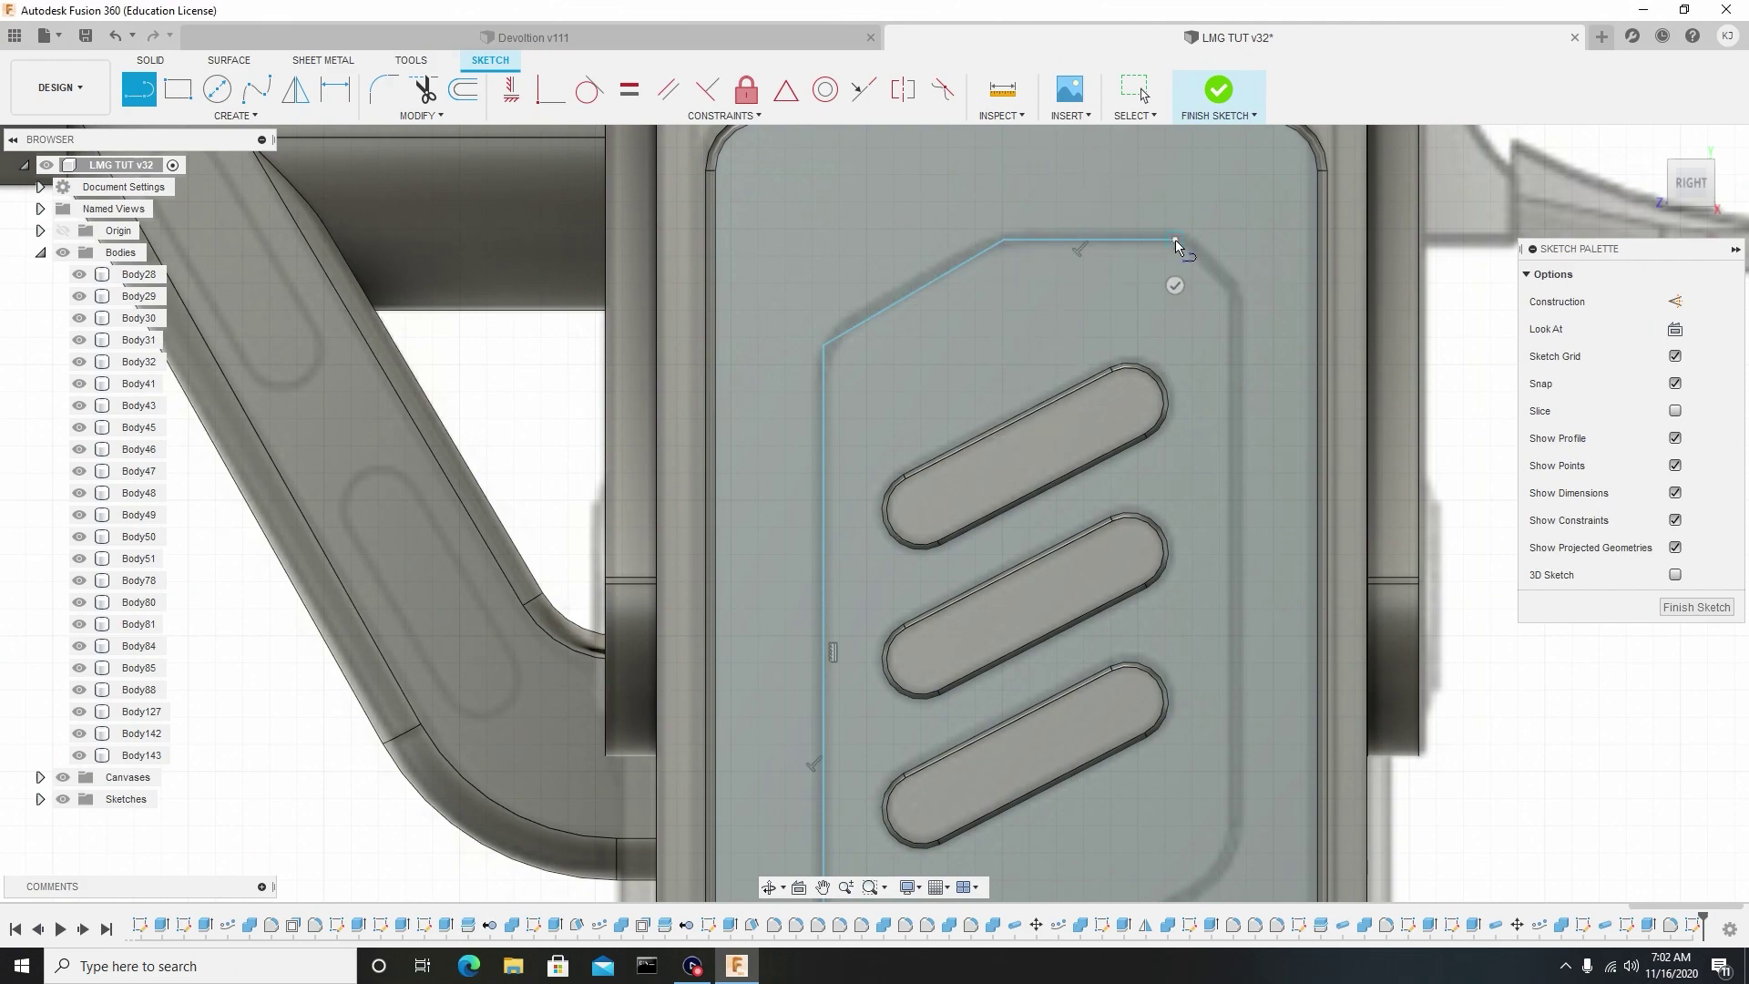
{"action": "left_click", "coordinate": [1236, 302]}
Close the traced outline with the opposite vertical side about 1.03 mm long, the lower slanted edge and a bottom edge about 0.48 mm.
{"action": "middle_click_drag", "start_coordinate": [1245, 613], "coordinate": [1227, 389]}
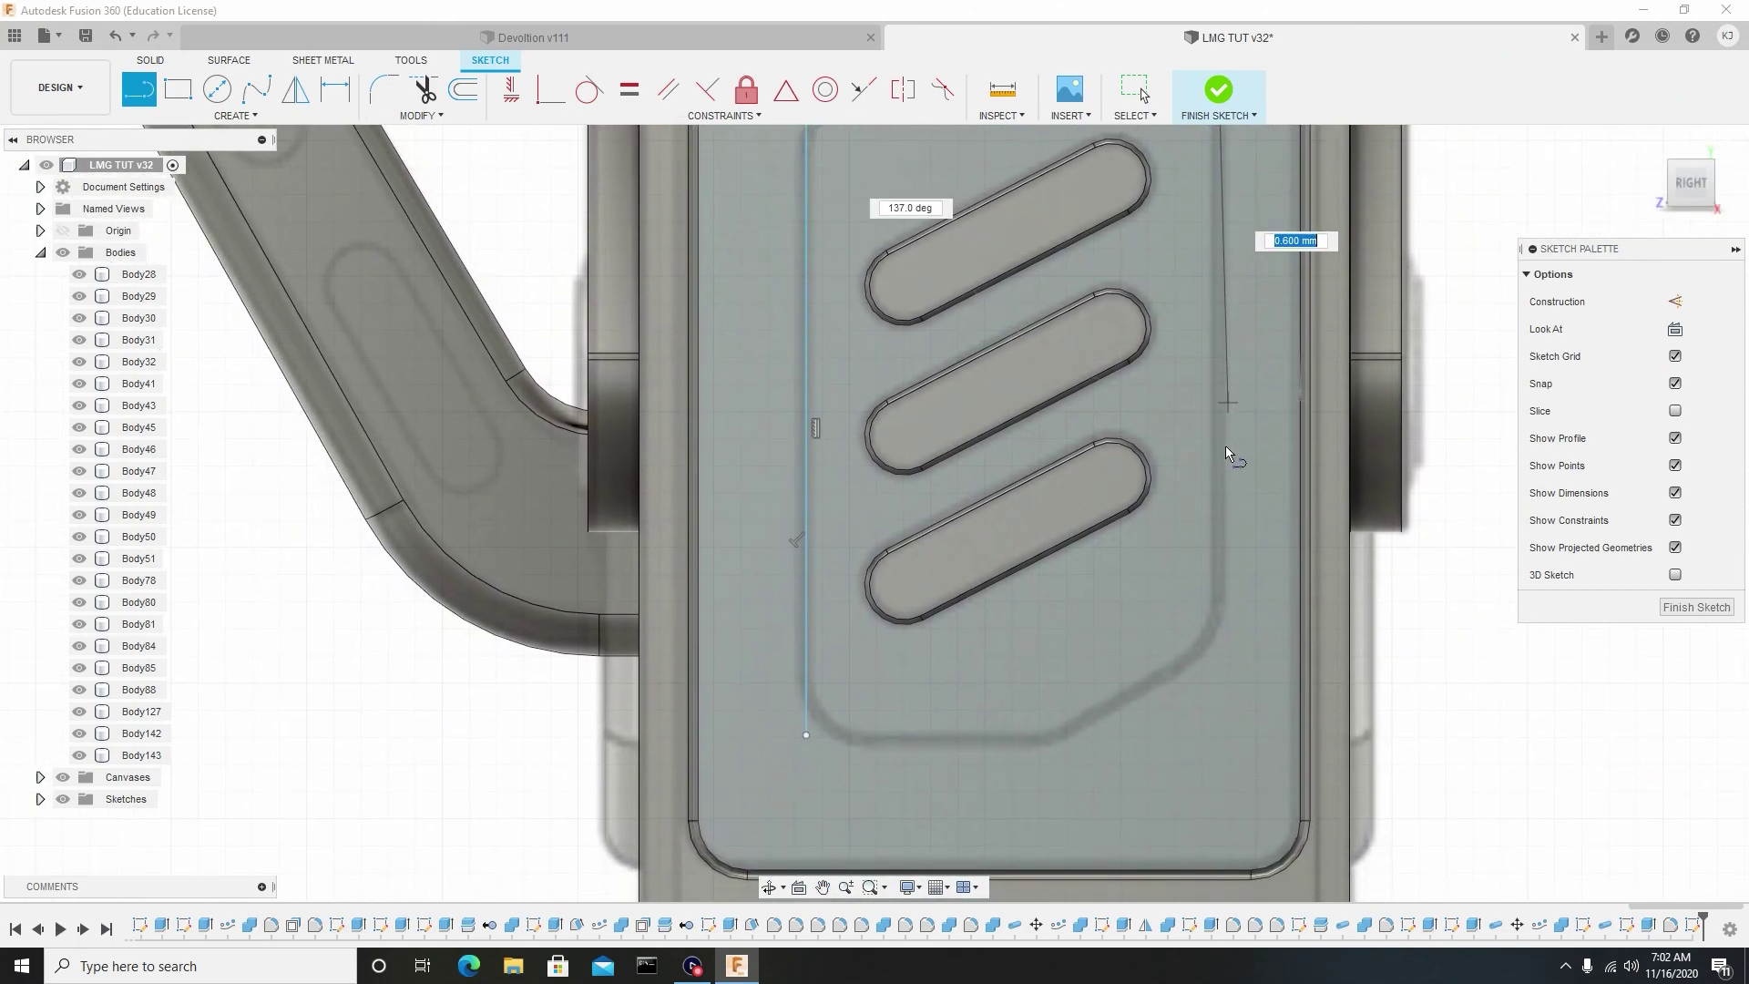
{"action": "left_click", "coordinate": [1216, 643]}
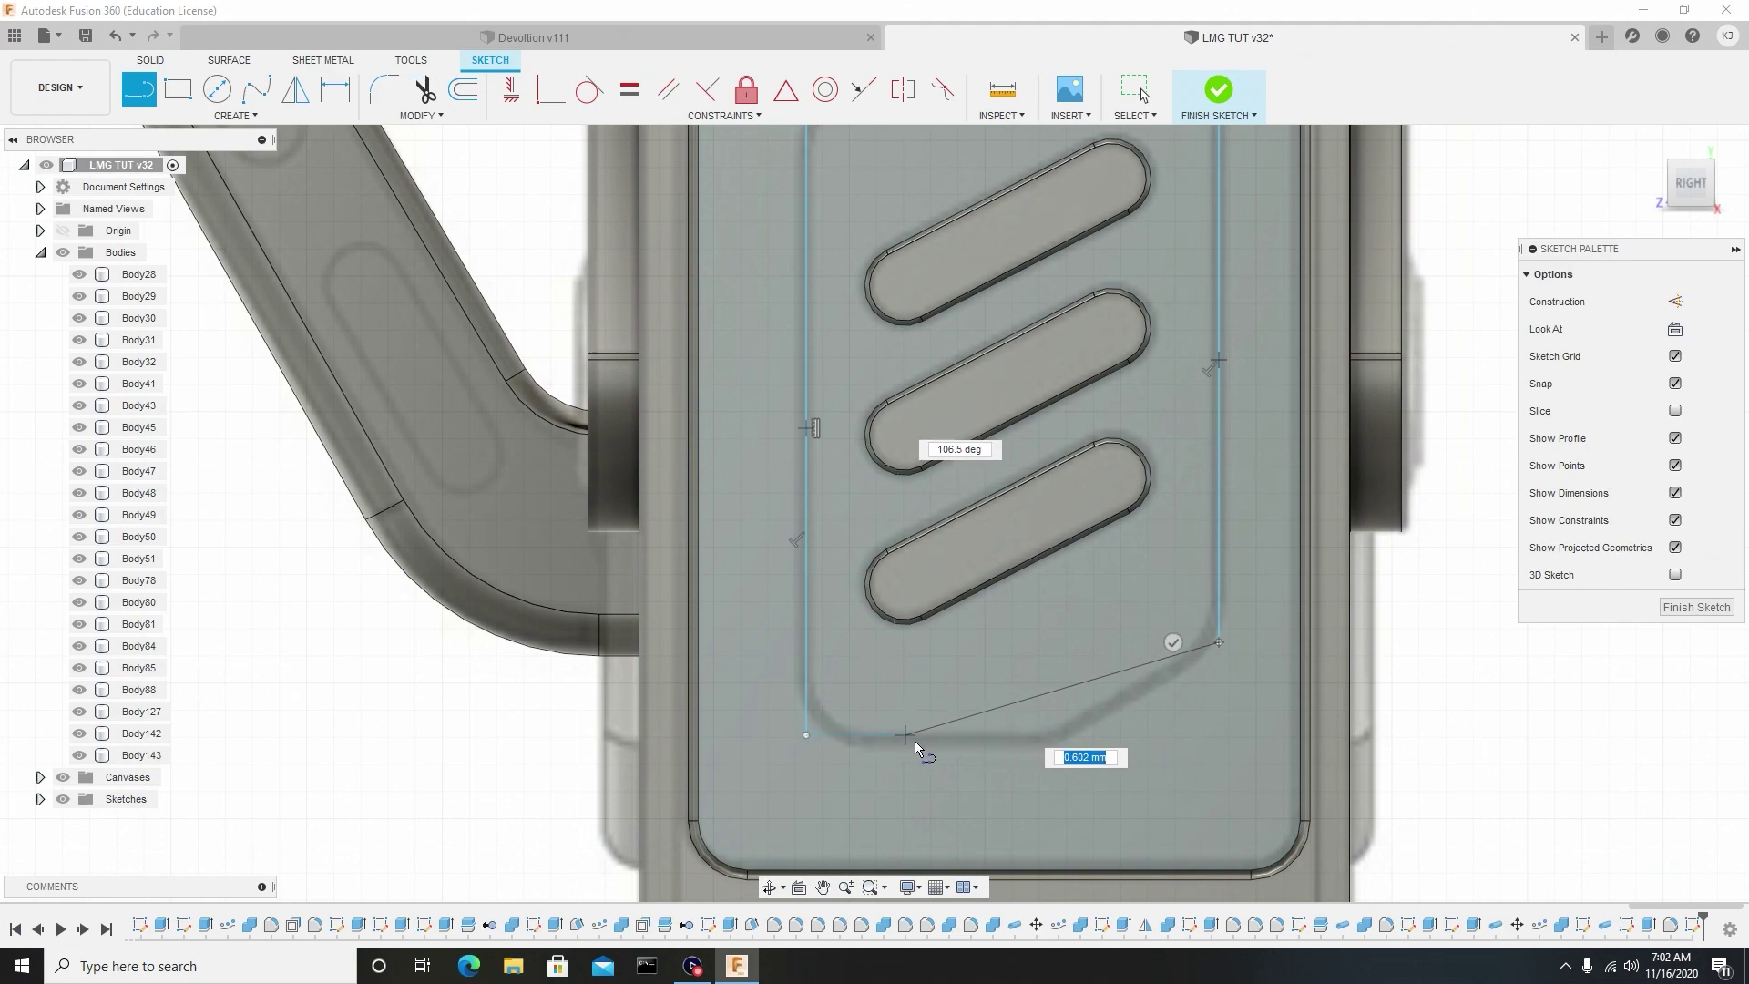
{"action": "left_click", "coordinate": [1065, 740]}
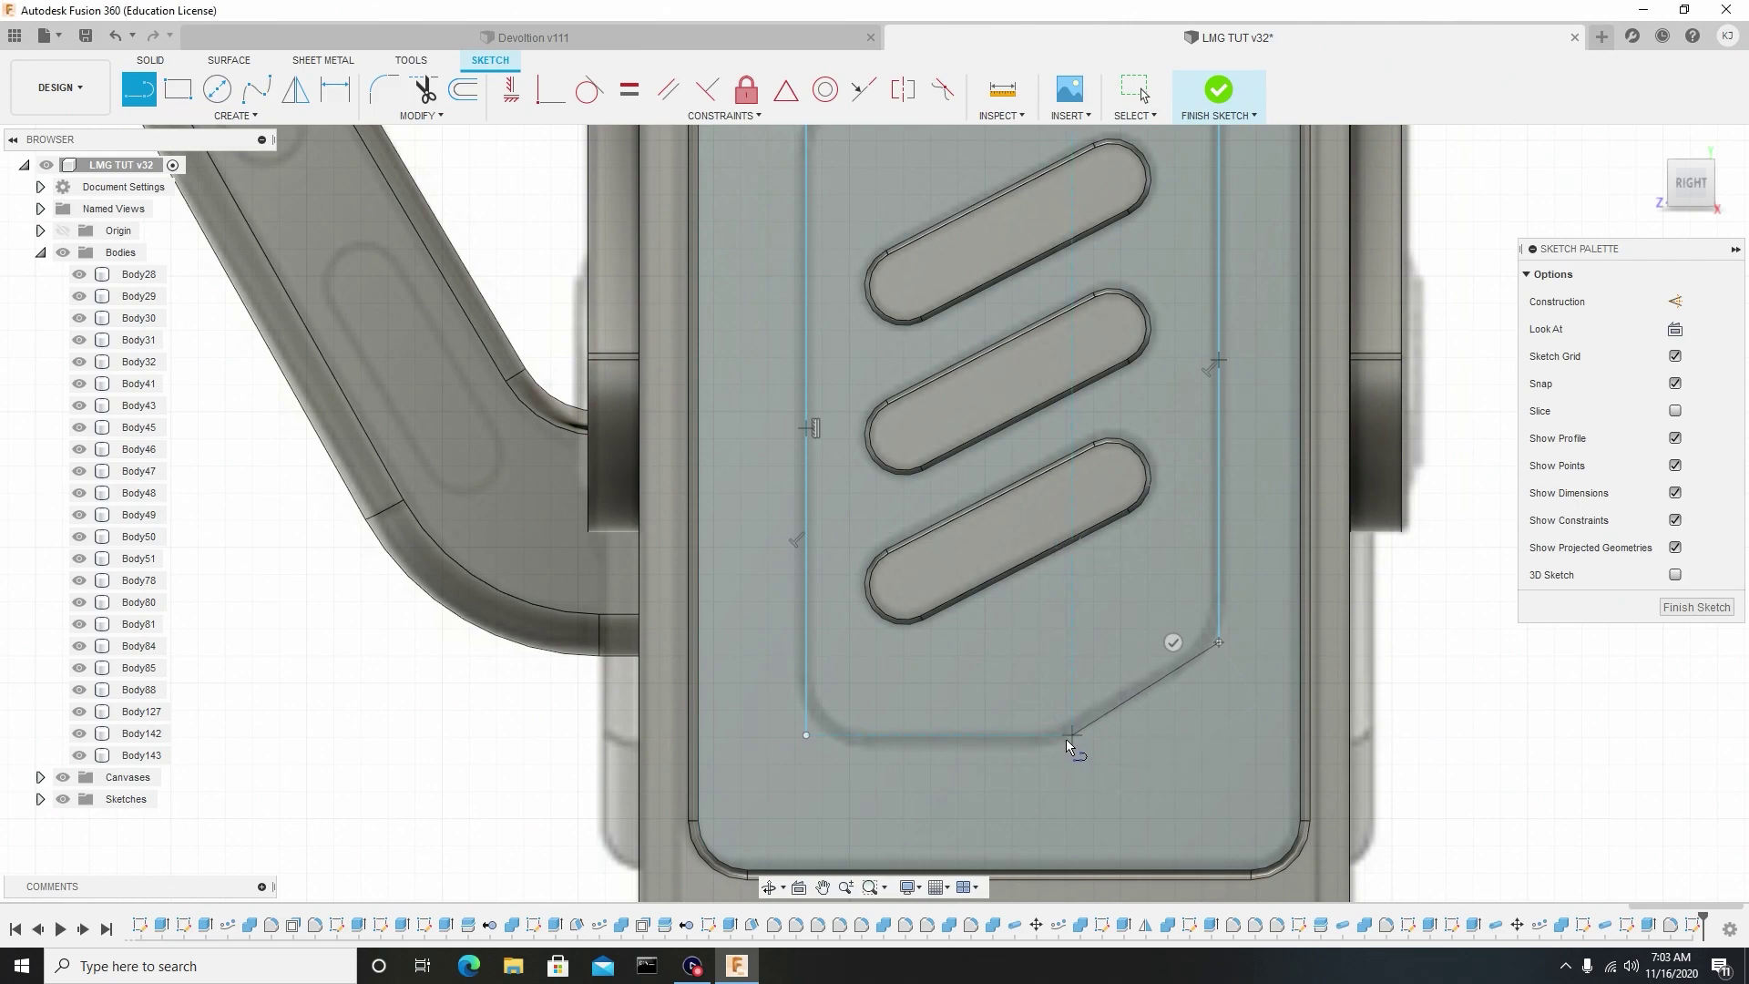
{"action": "left_click", "coordinate": [807, 735]}
{"action": "right_click", "coordinate": [824, 736]}
{"action": "left_click", "coordinate": [898, 722]}
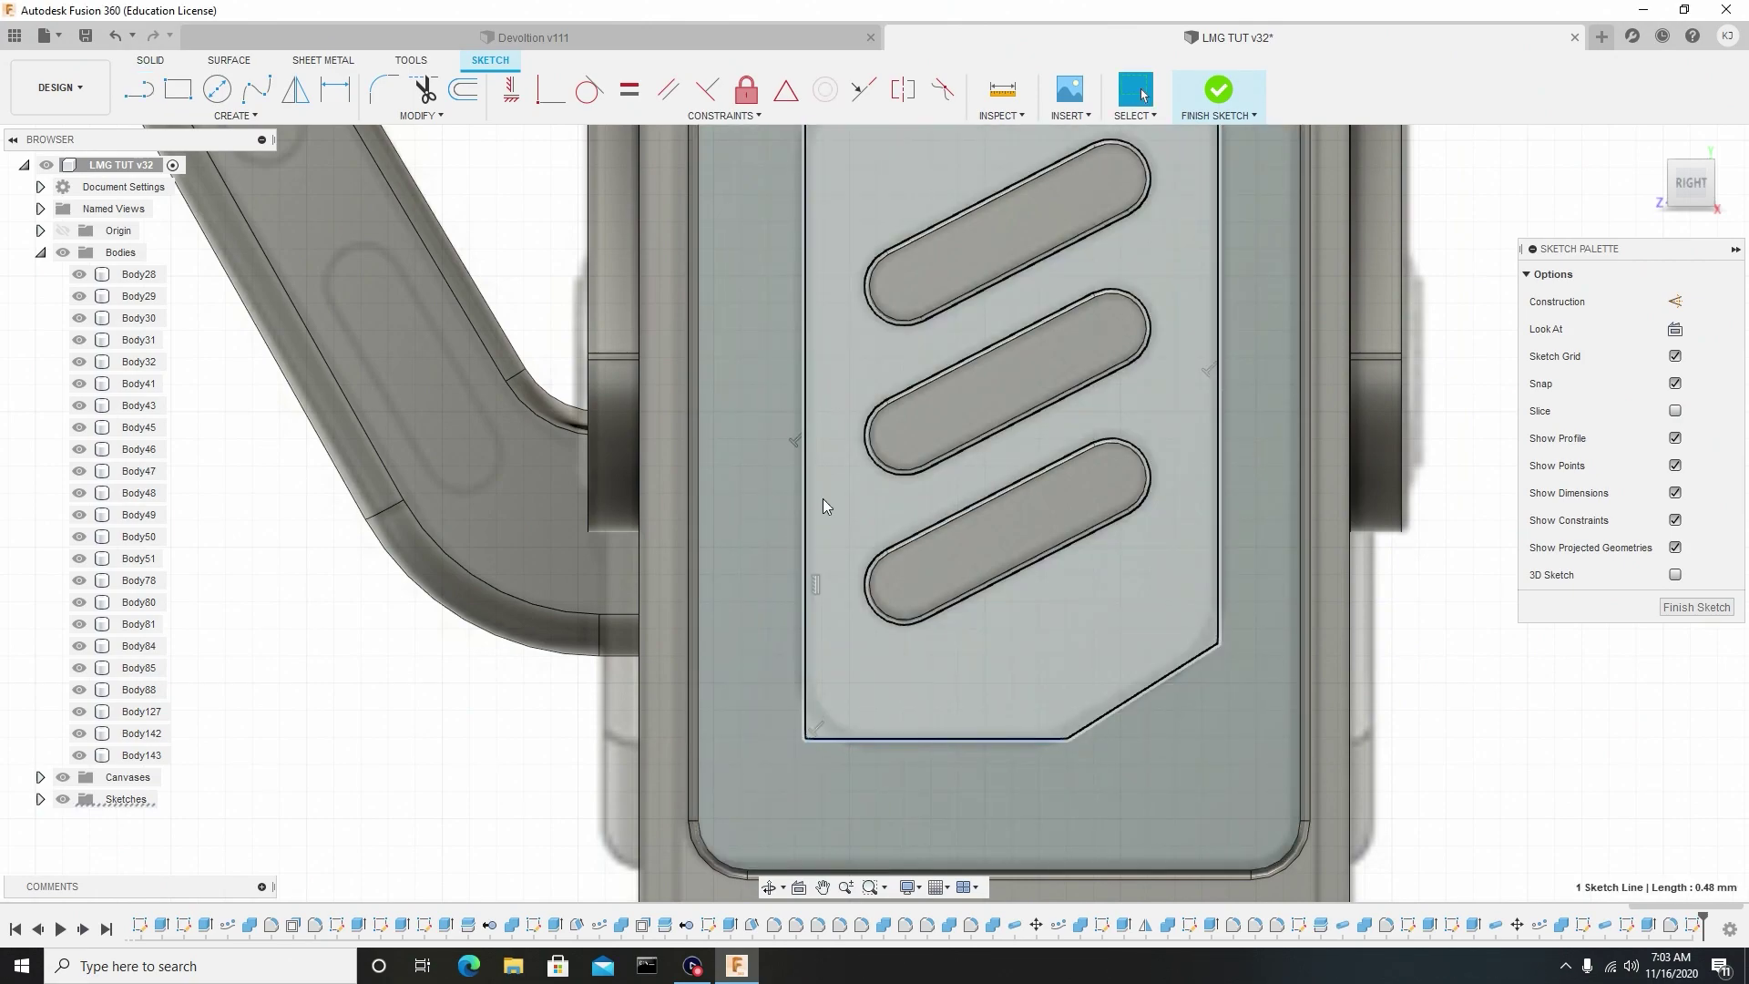
Fillet the square lower corner of the traced magazine outline, opposite the slanted edge, with a radius of about 0.103 mm.
{"action": "left_click", "coordinate": [384, 88]}
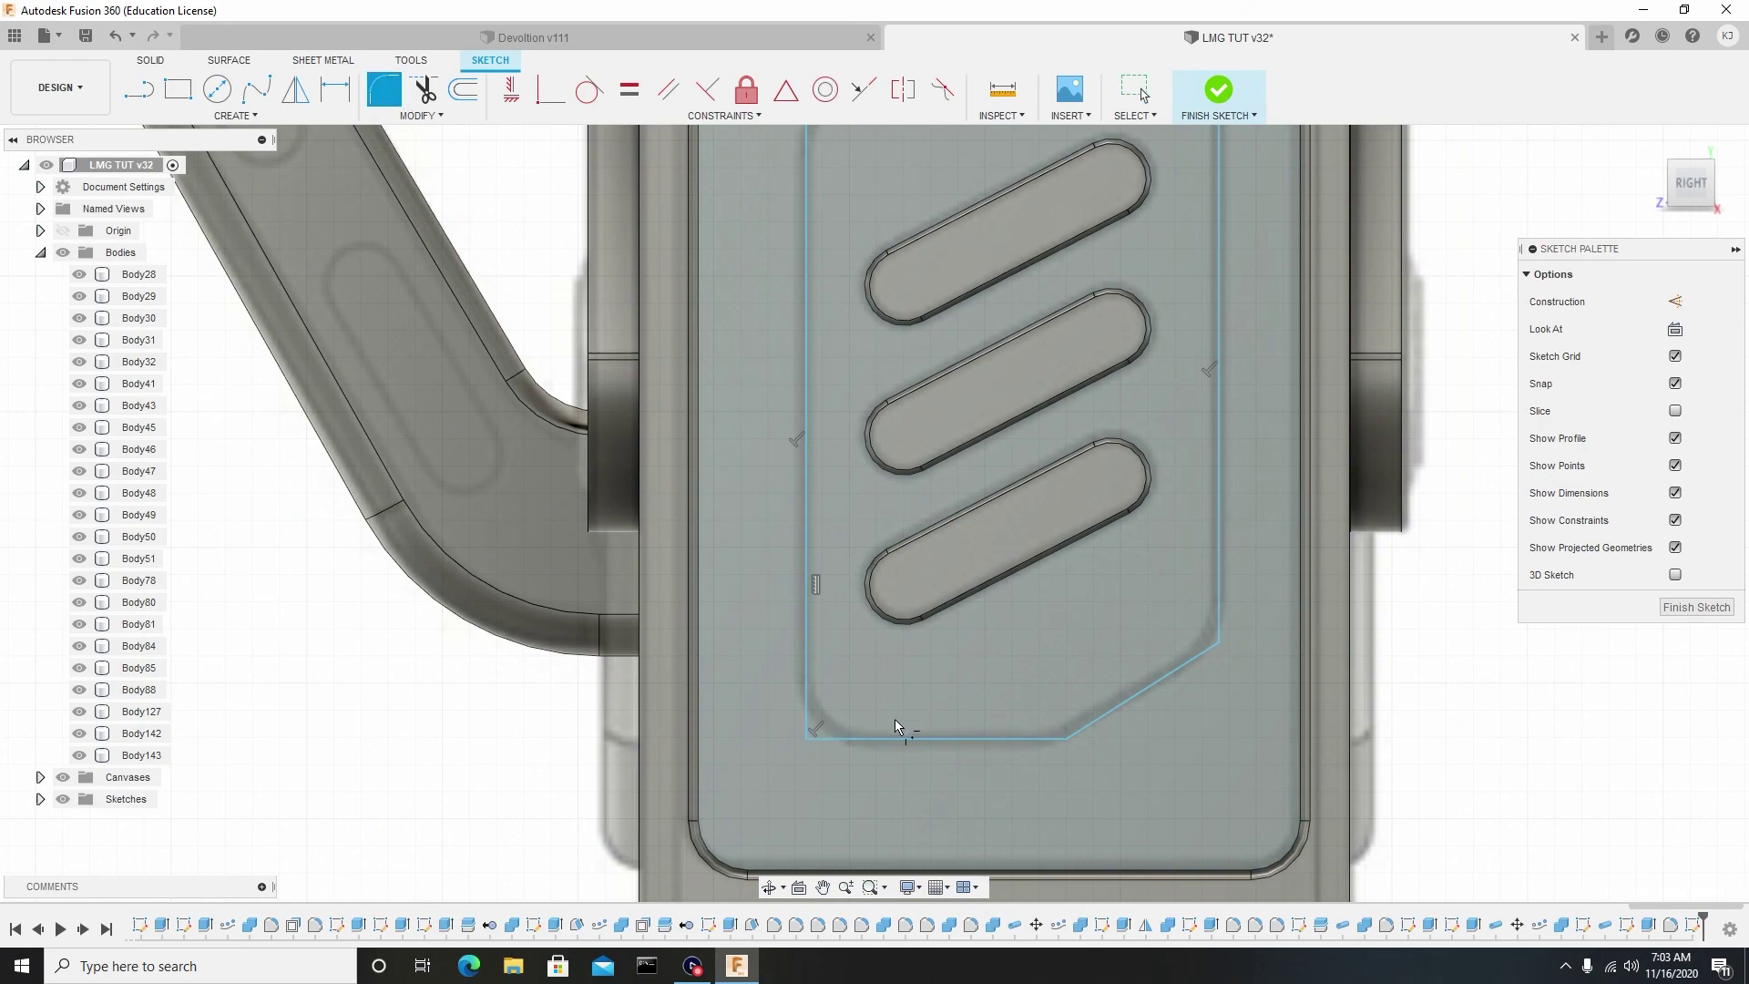
{"action": "left_click", "coordinate": [806, 735]}
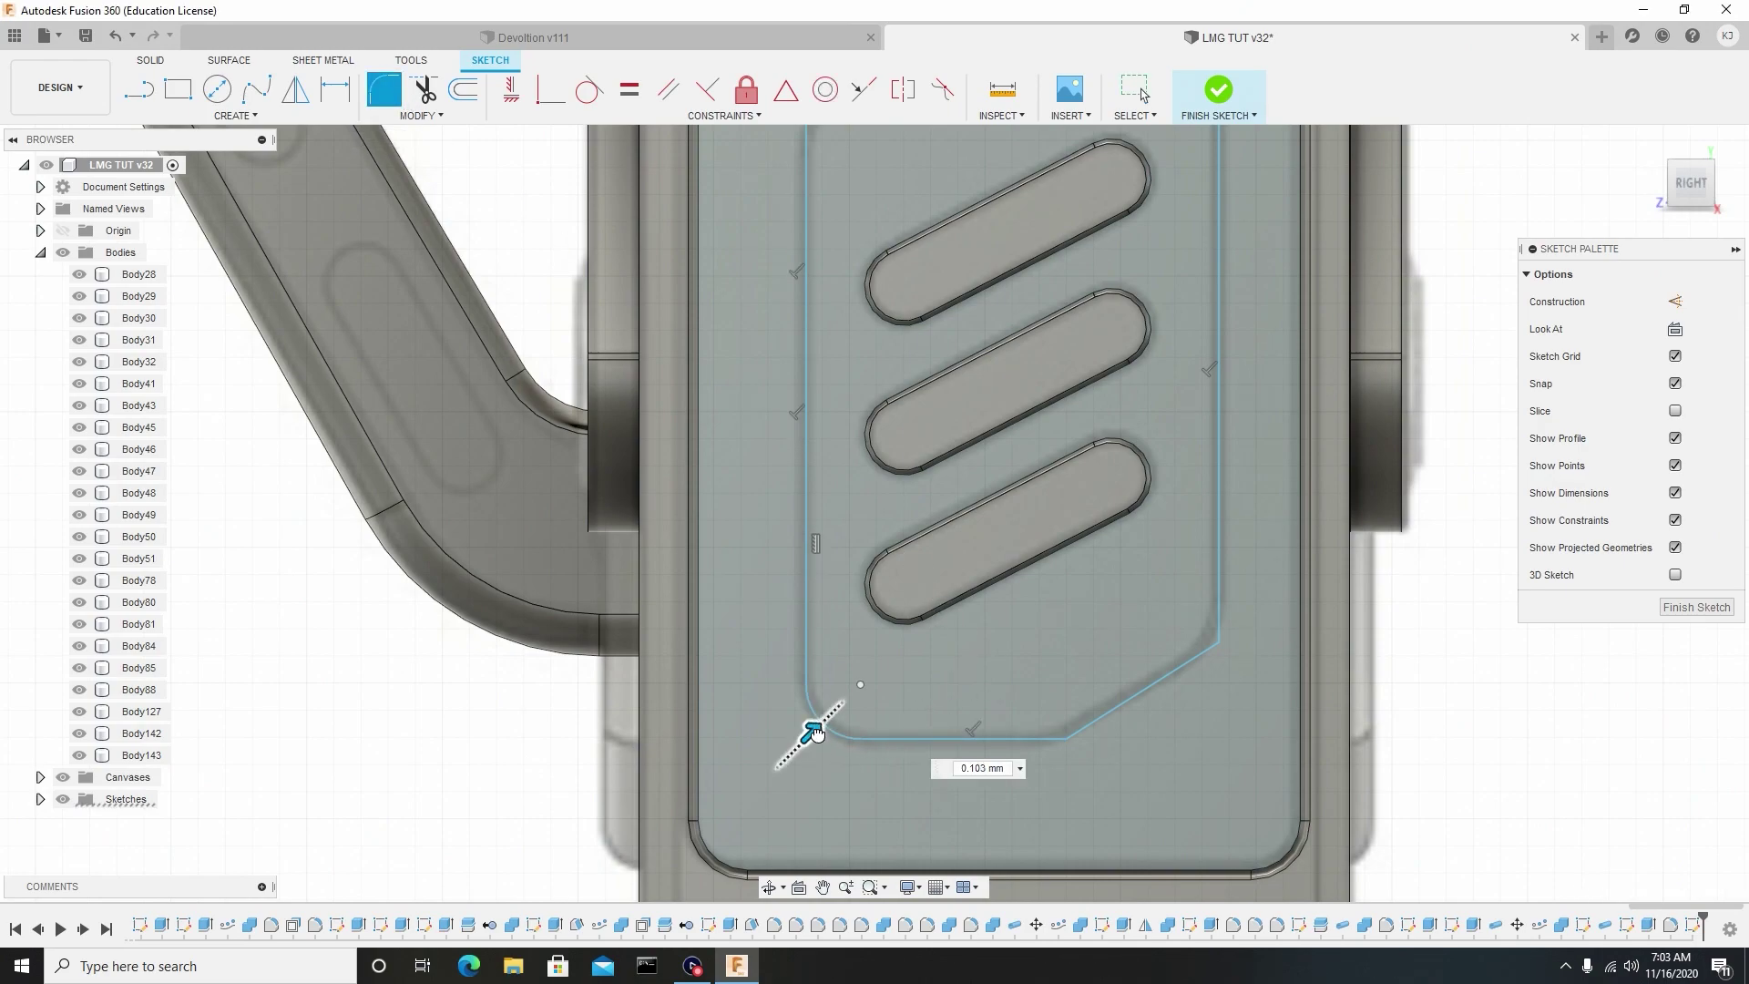
{"action": "left_click_drag", "start_coordinate": [818, 731], "coordinate": [811, 729]}
{"action": "right_click", "coordinate": [894, 690]}
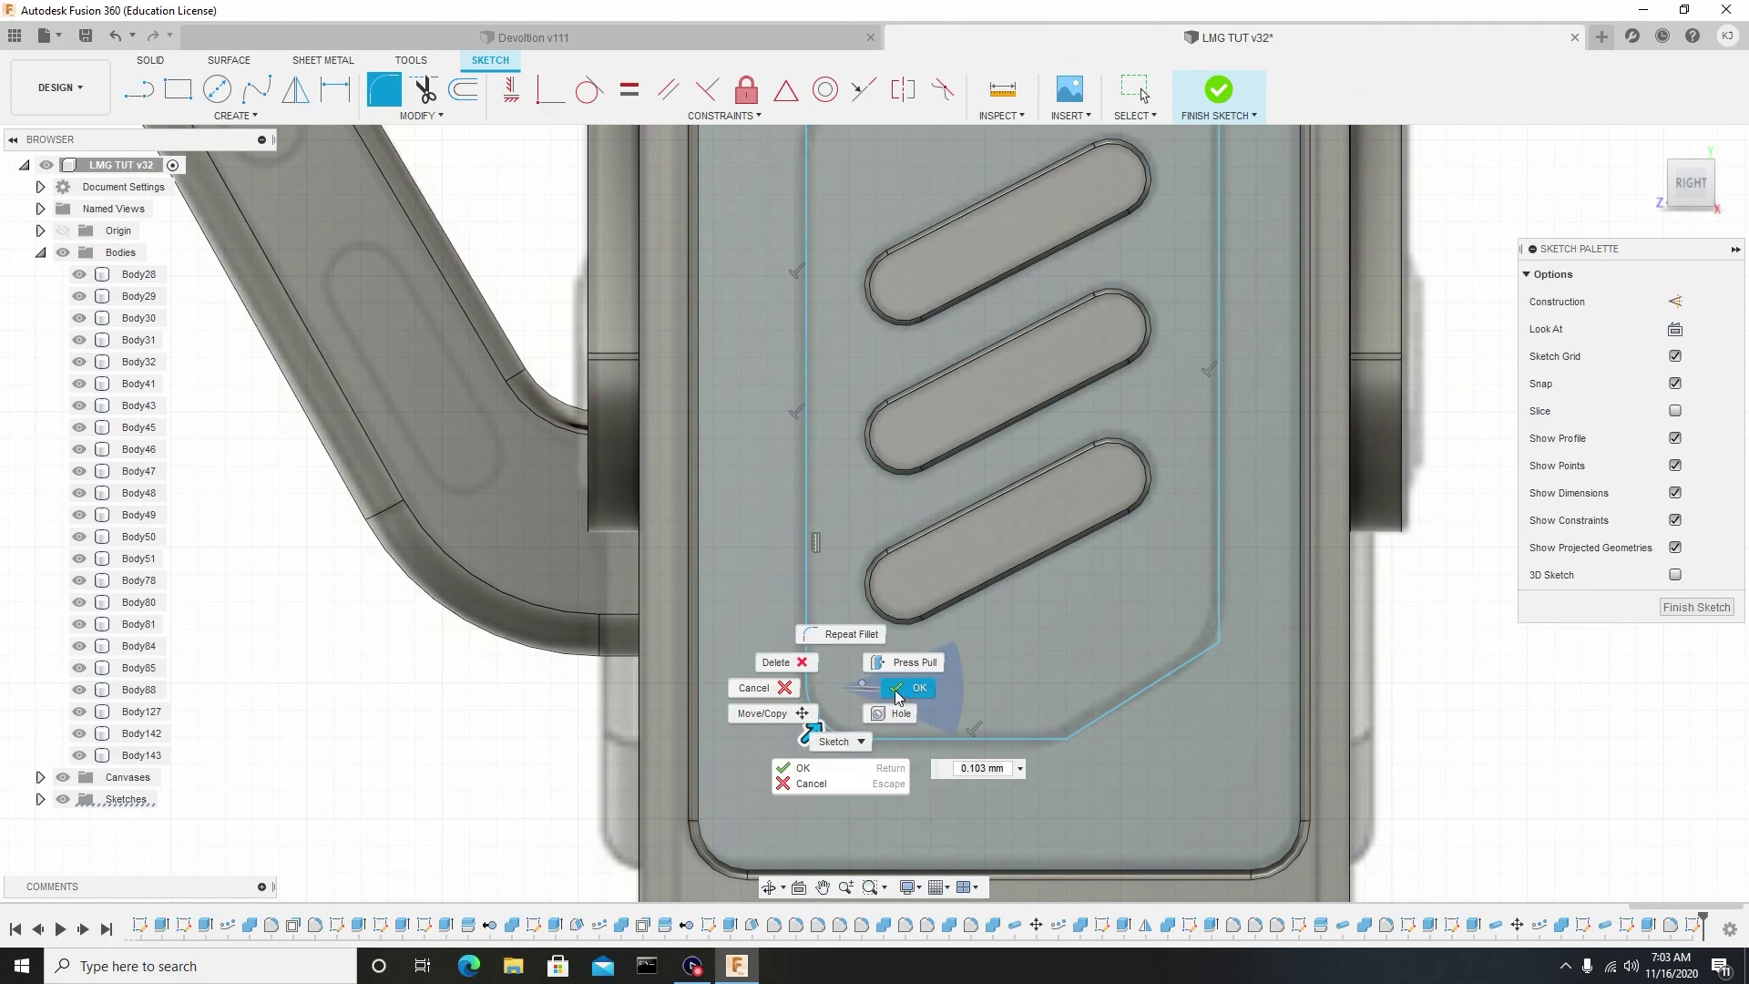
{"action": "key", "text": "Return"}
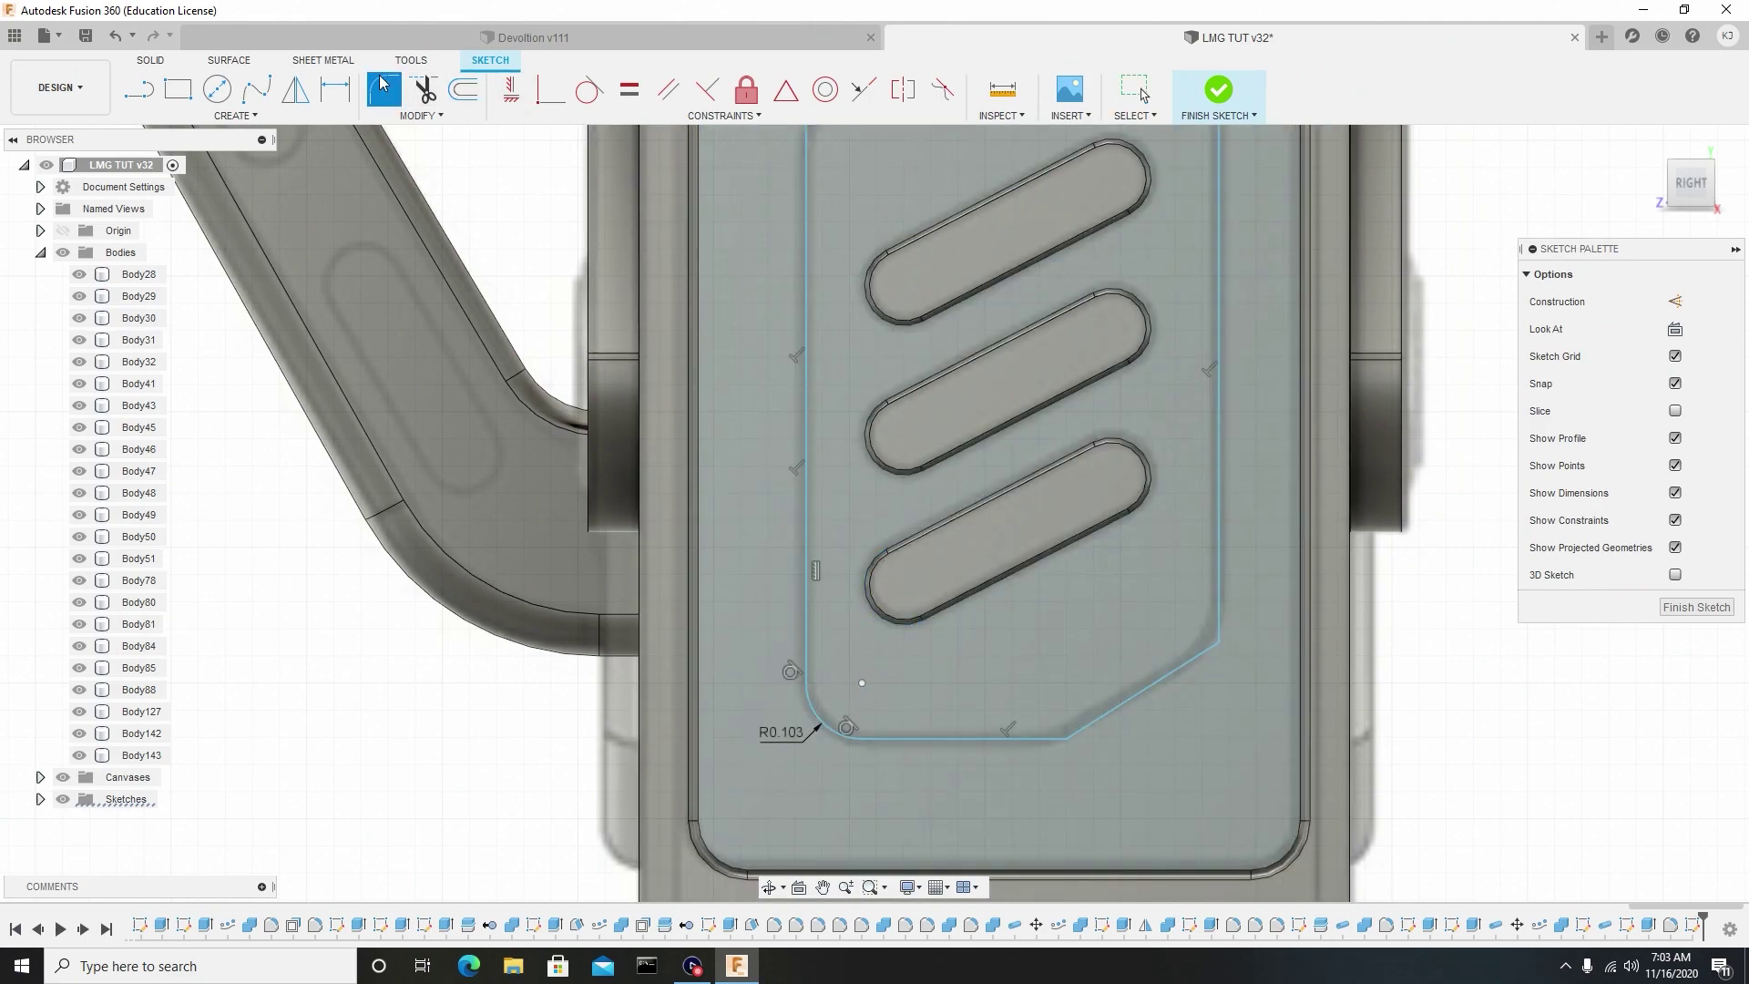
Fillet both ends of the outline's lower slanted edge with a 0.10 mm radius.
{"action": "left_click", "coordinate": [1066, 739]}
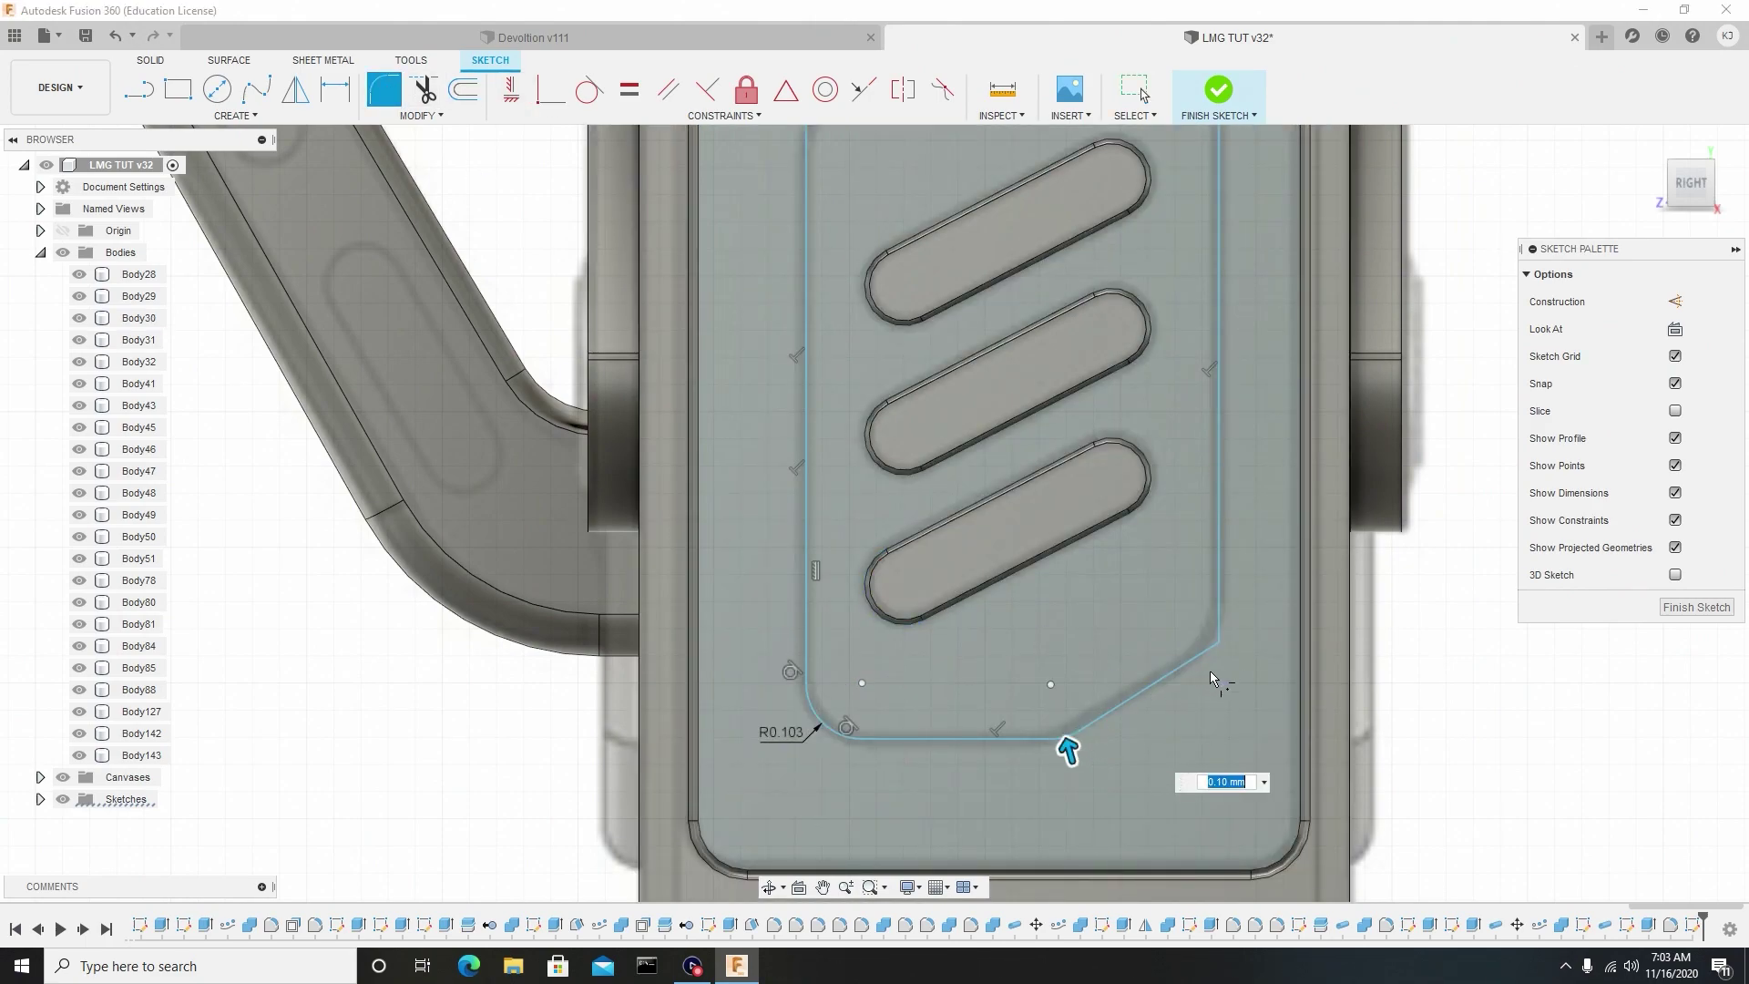
{"action": "left_click", "coordinate": [1222, 642]}
{"action": "right_click", "coordinate": [1192, 634]}
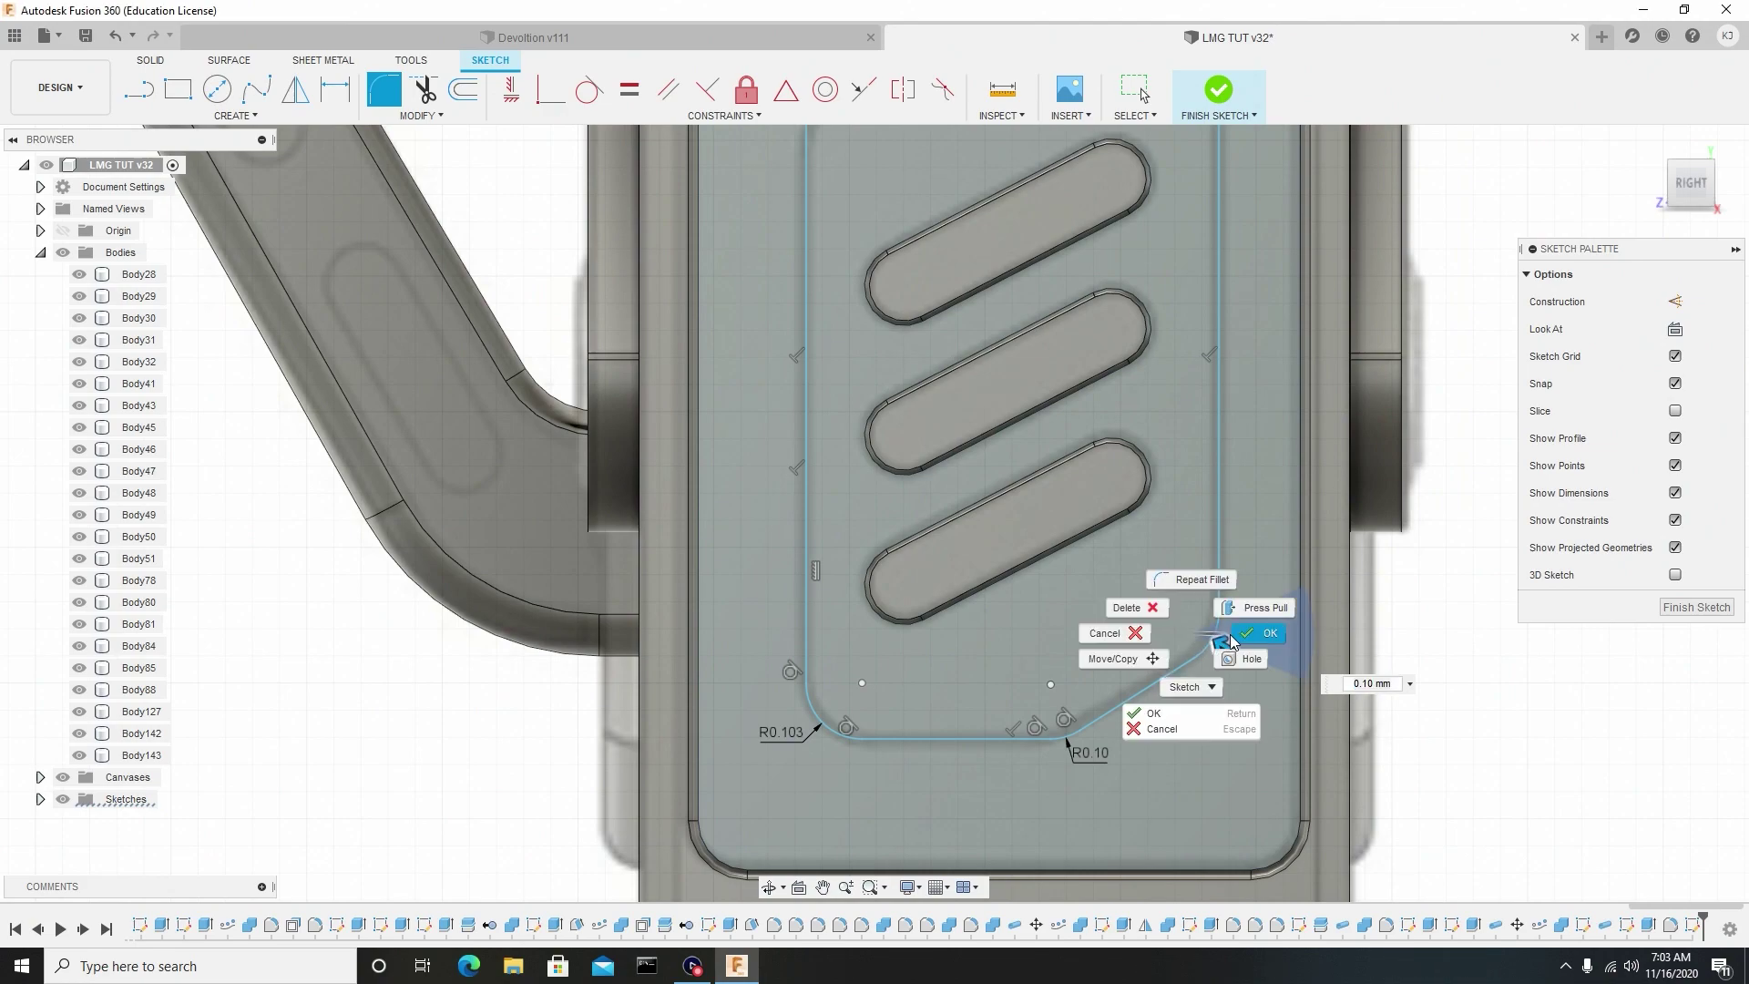
{"action": "left_click", "coordinate": [1259, 636]}
Fillet both ends of the outline's upper slanted edge with a 0.10 mm radius.
{"action": "scroll", "coordinate": [1210, 512], "scroll_direction": "down", "scroll_amount": 3}
{"action": "middle_click_drag", "start_coordinate": [1198, 439], "coordinate": [1193, 650]}
{"action": "scroll", "coordinate": [1079, 451], "scroll_direction": "up", "scroll_amount": 2}
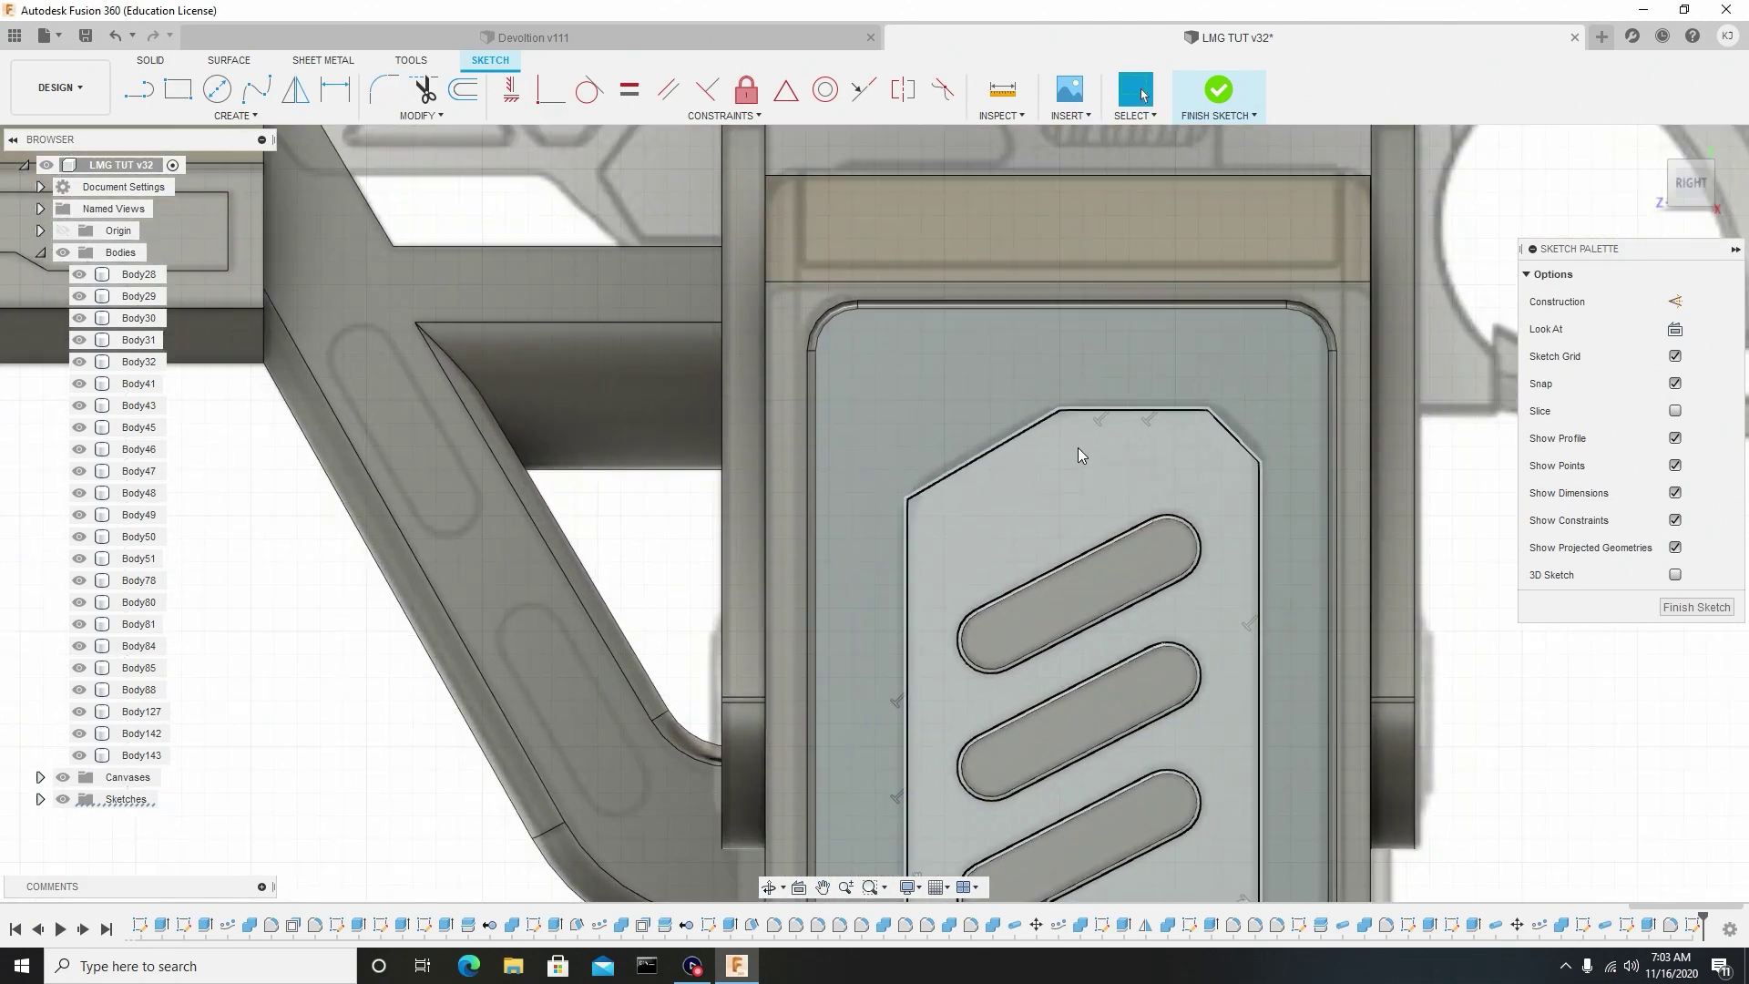
{"action": "left_click_drag", "start_coordinate": [957, 468], "coordinate": [958, 461]}
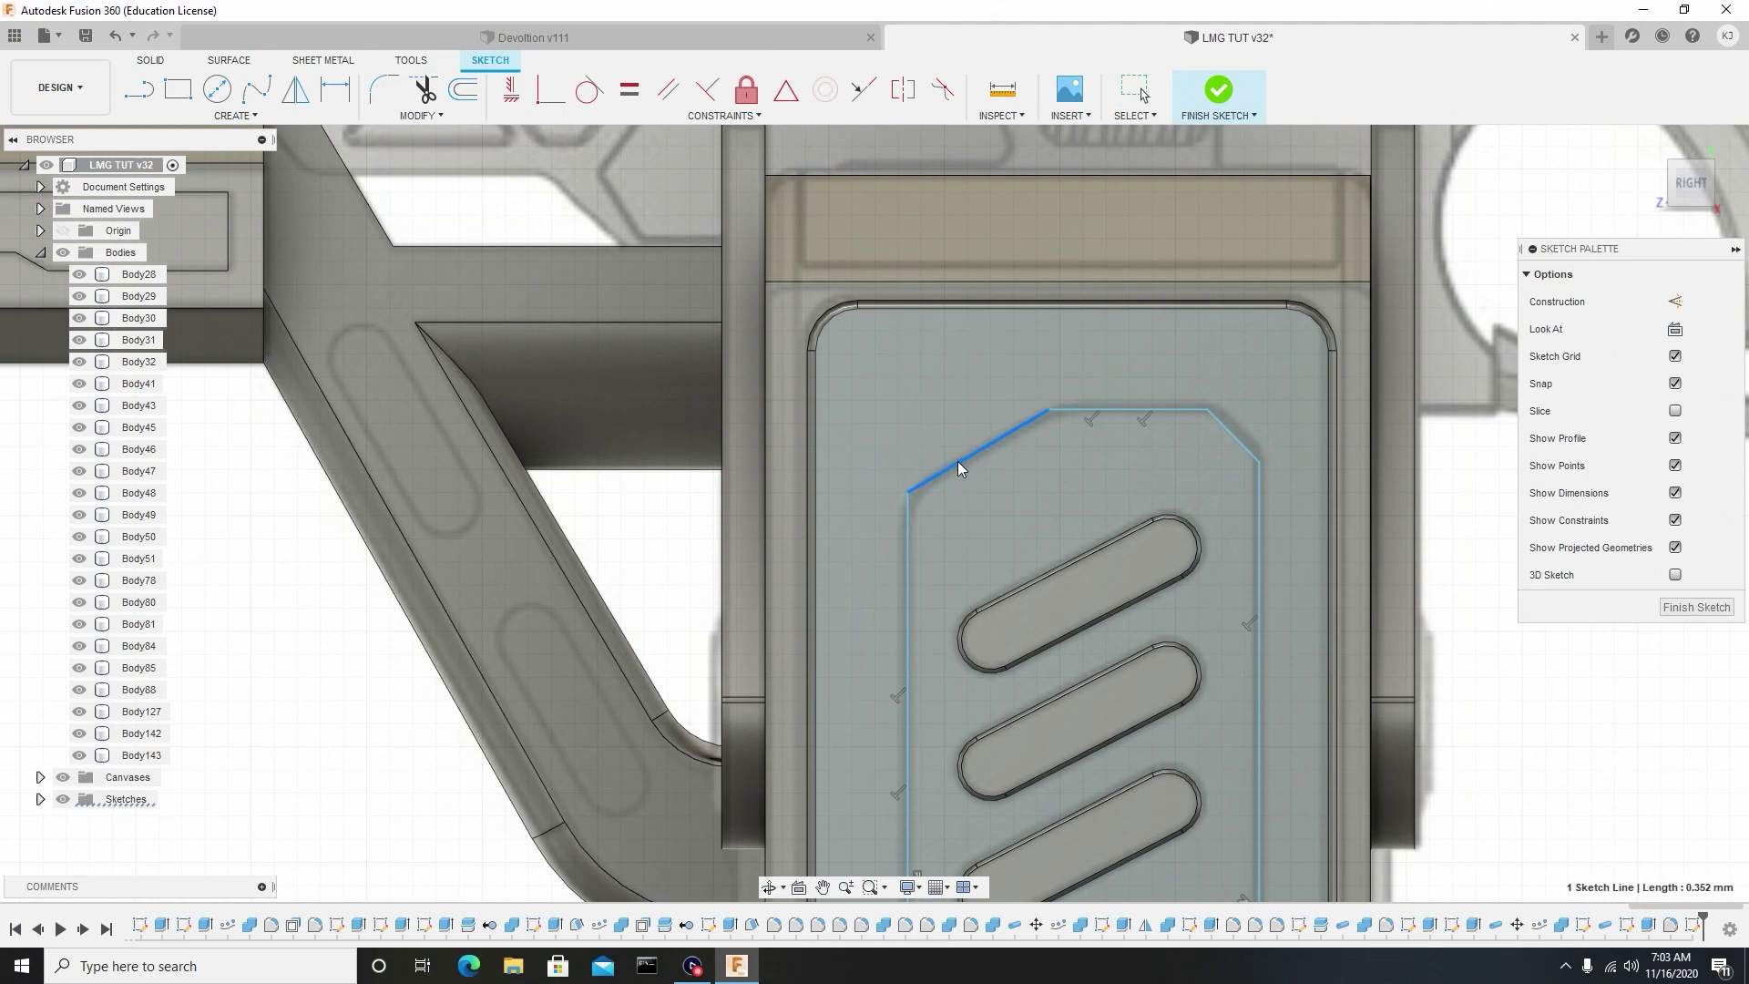
{"action": "right_click", "coordinate": [958, 461]}
{"action": "left_click", "coordinate": [958, 395]}
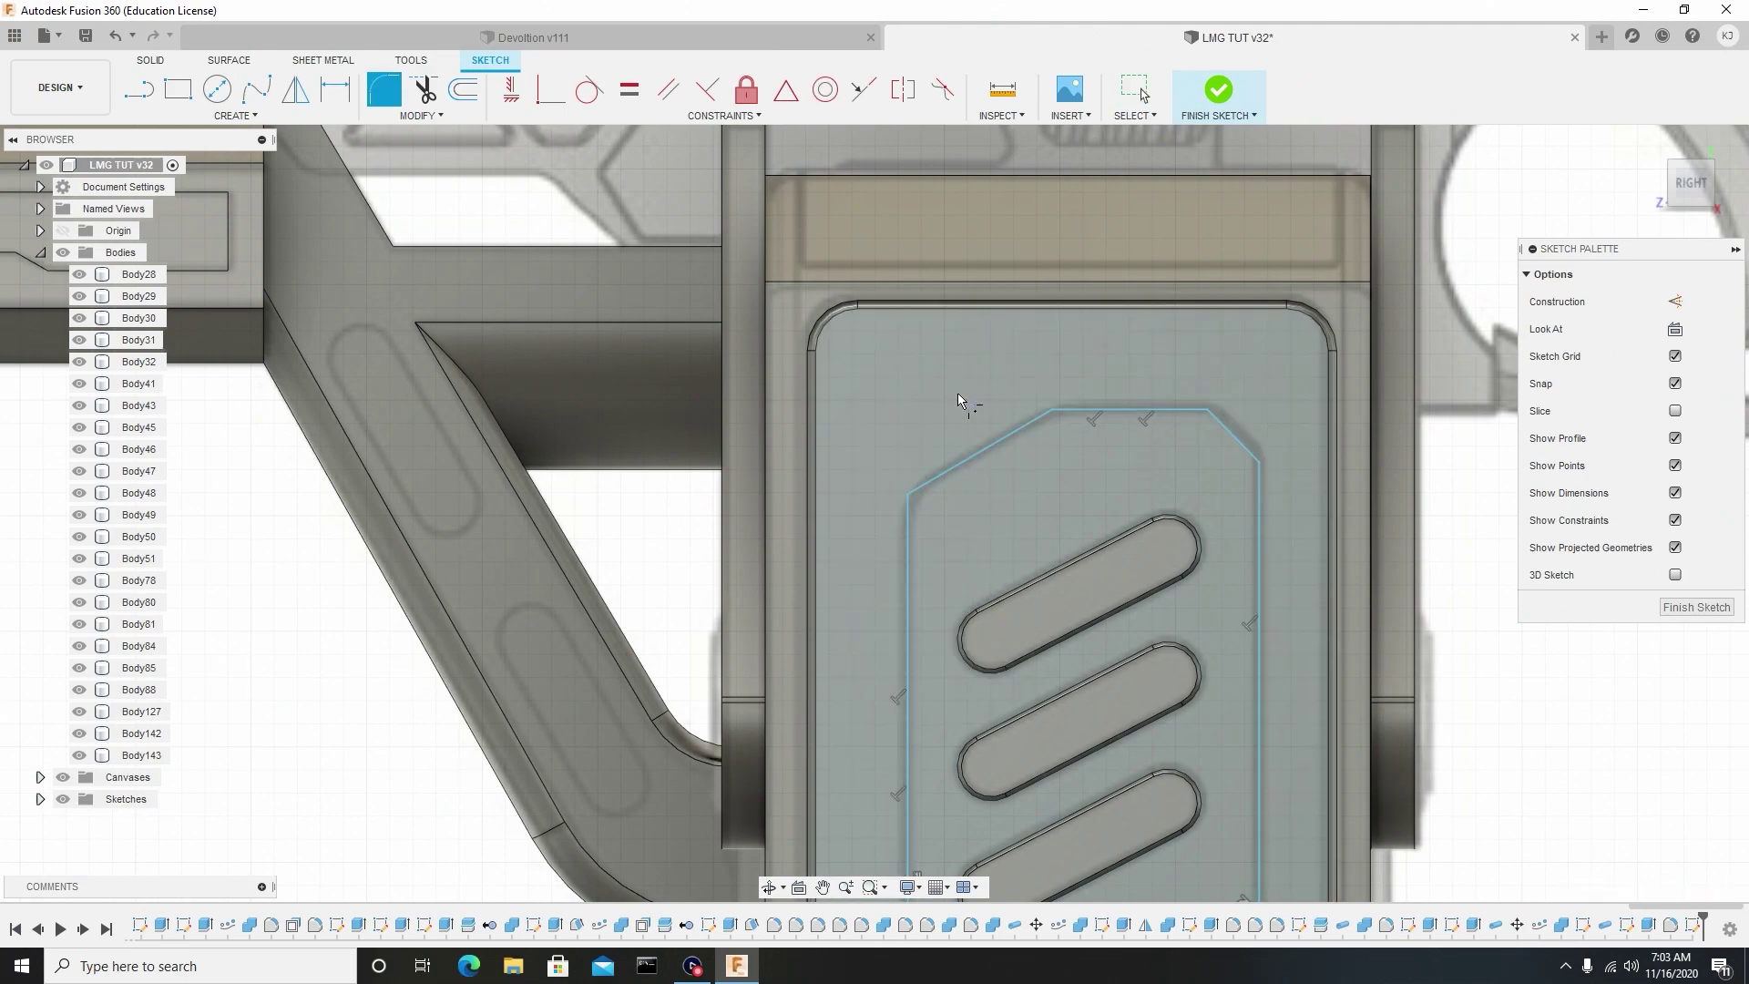
{"action": "left_click", "coordinate": [910, 491]}
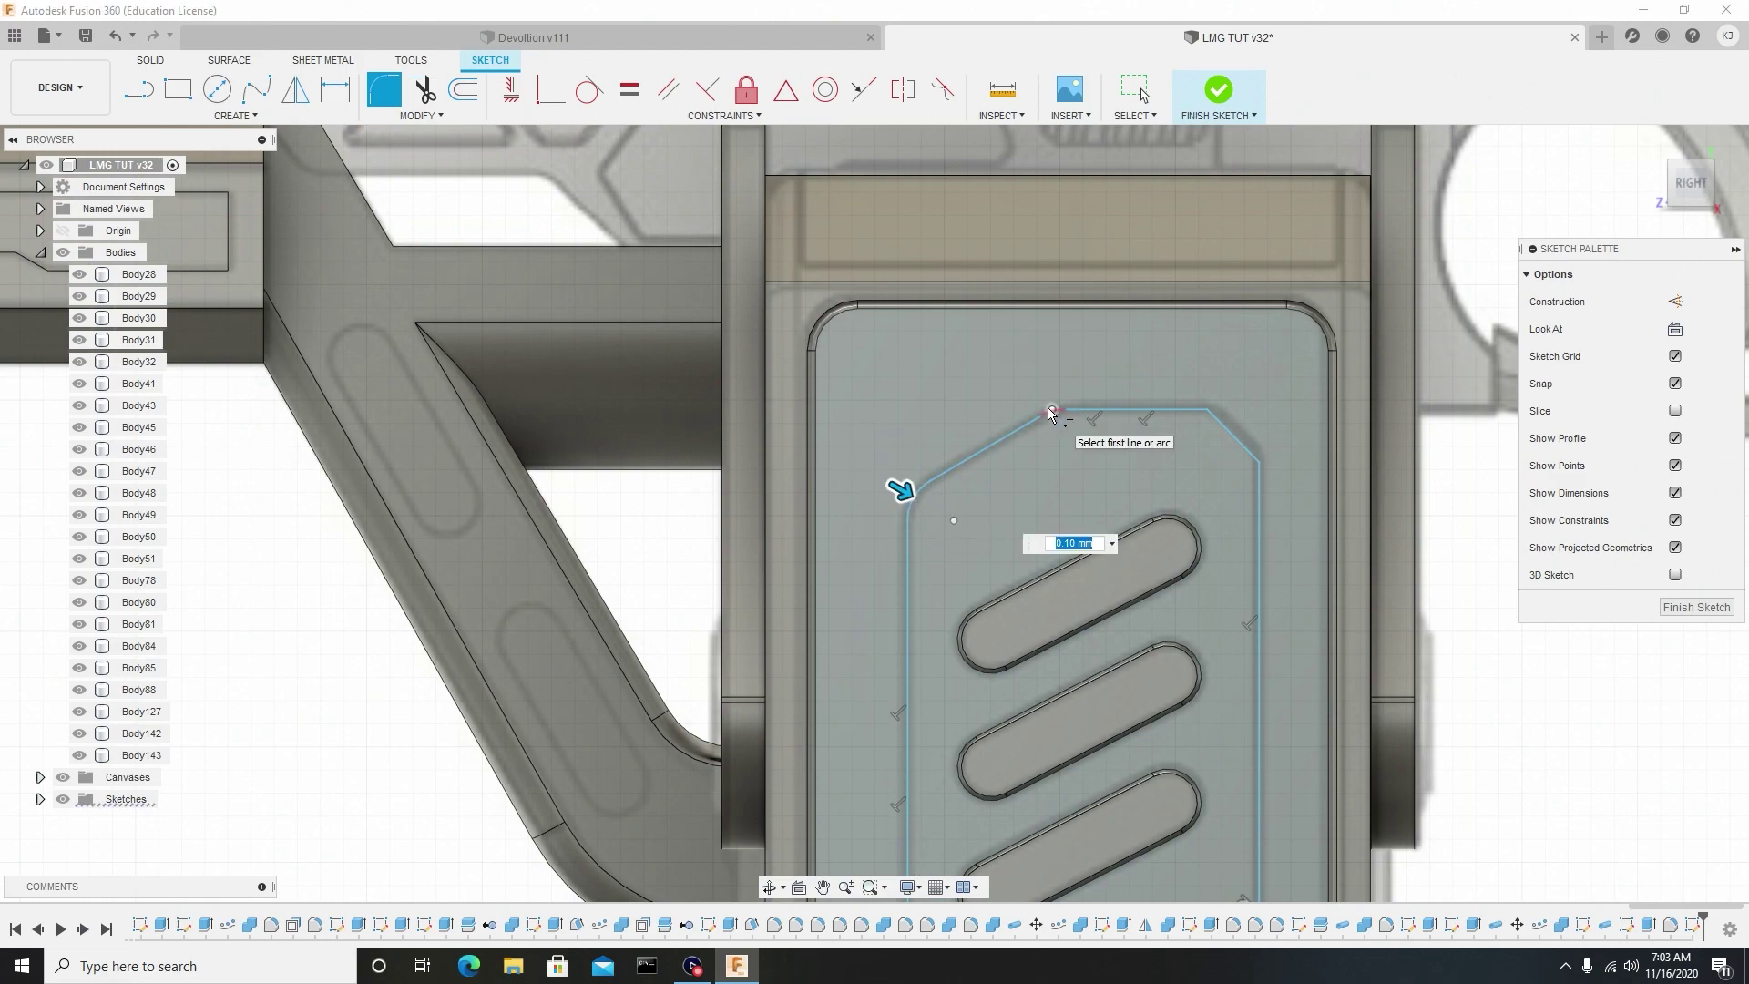
{"action": "left_click", "coordinate": [1049, 402]}
{"action": "right_click", "coordinate": [1094, 395]}
{"action": "left_click", "coordinate": [1163, 395]}
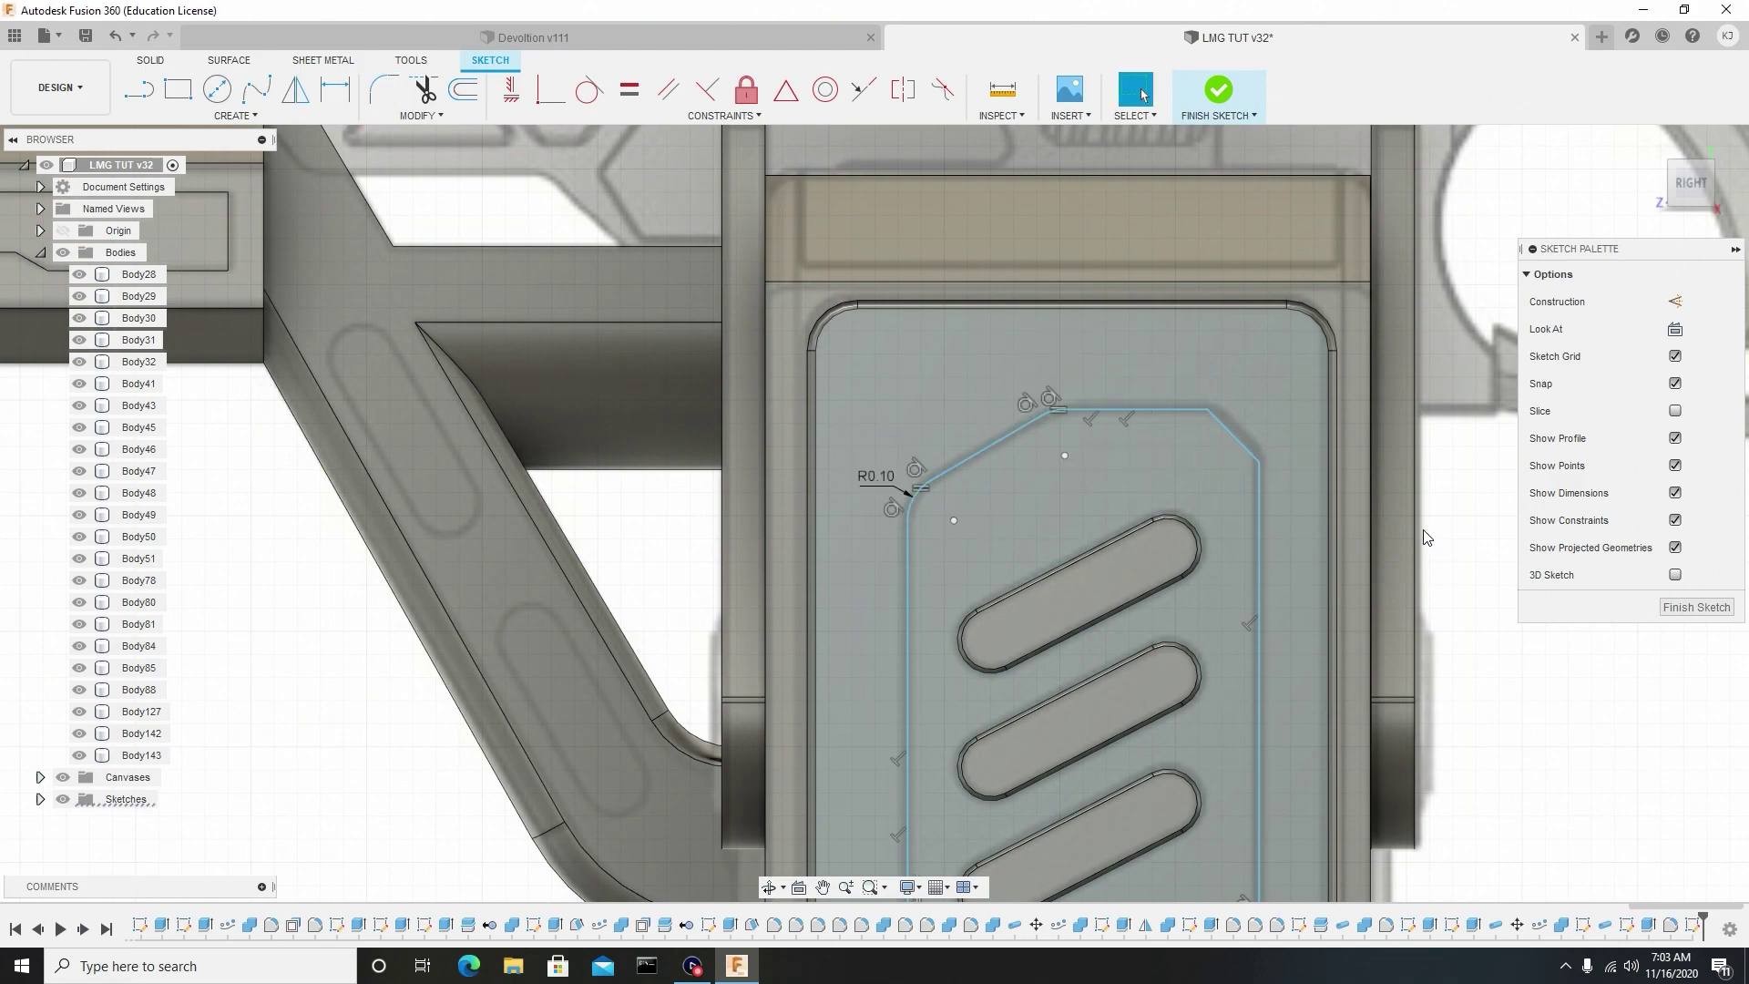
Fillet both ends of the outline's small upper corner bevel with a 0.05 mm radius and finish the sketch.
{"action": "right_click", "coordinate": [1204, 463]}
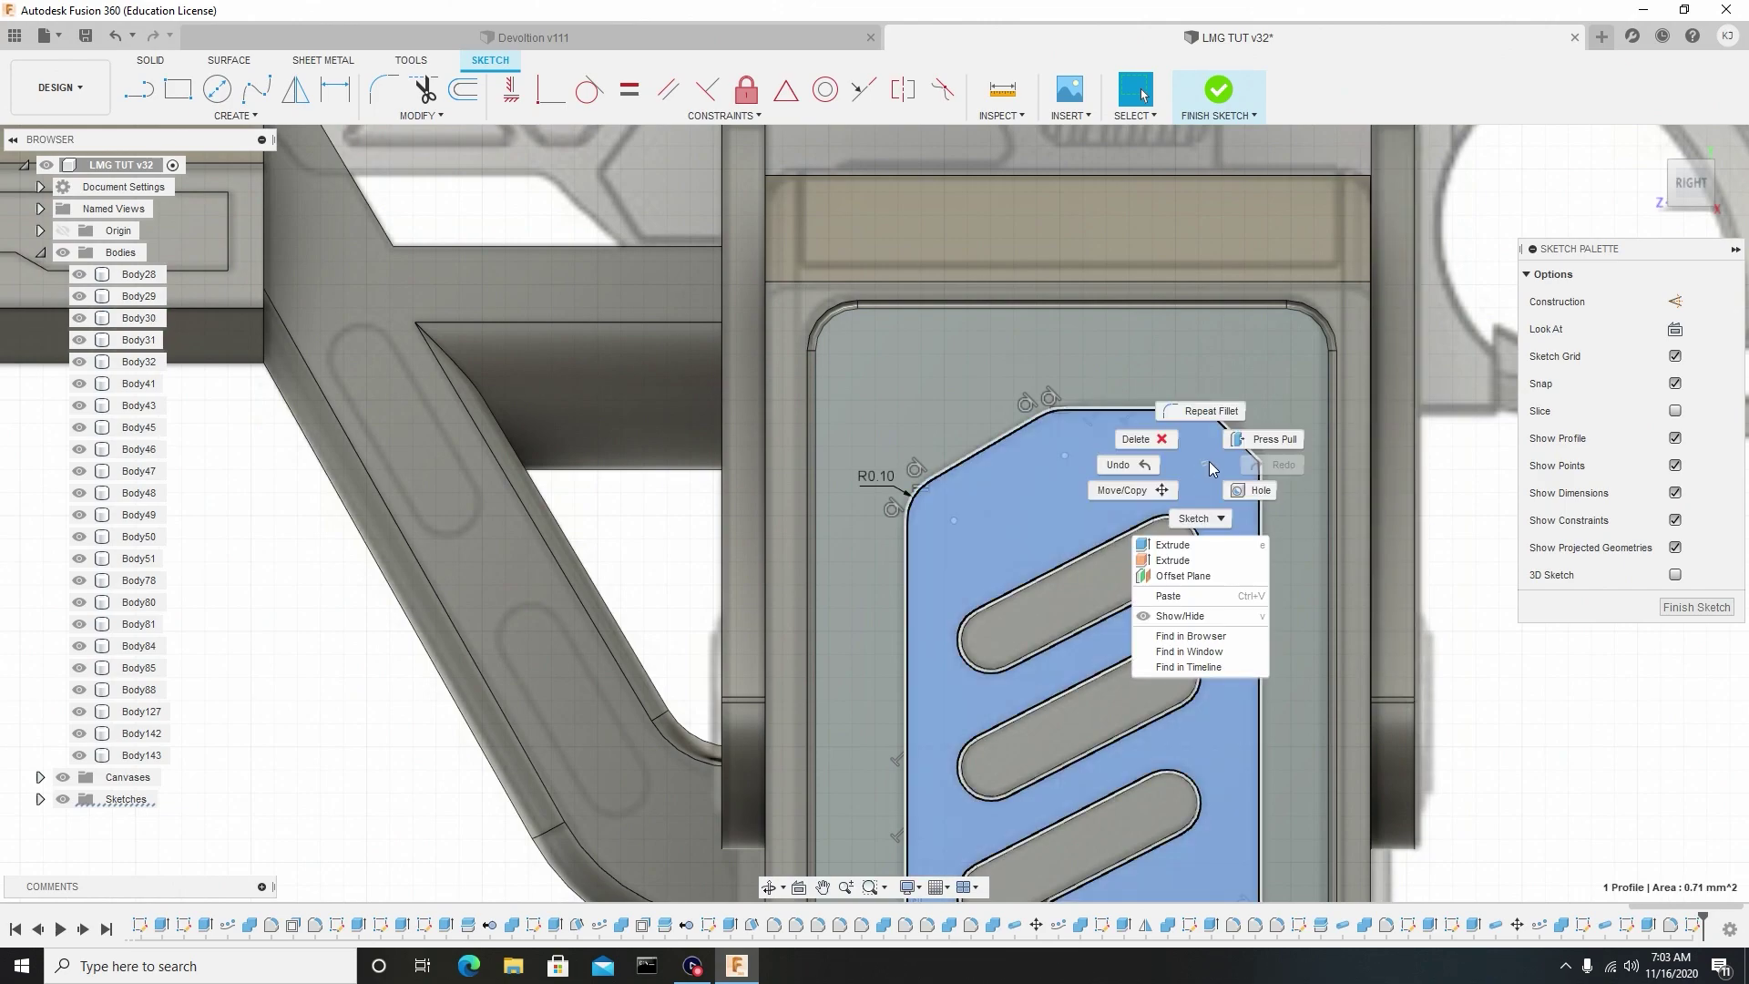
{"action": "left_click", "coordinate": [1198, 411]}
{"action": "left_click", "coordinate": [1208, 410]}
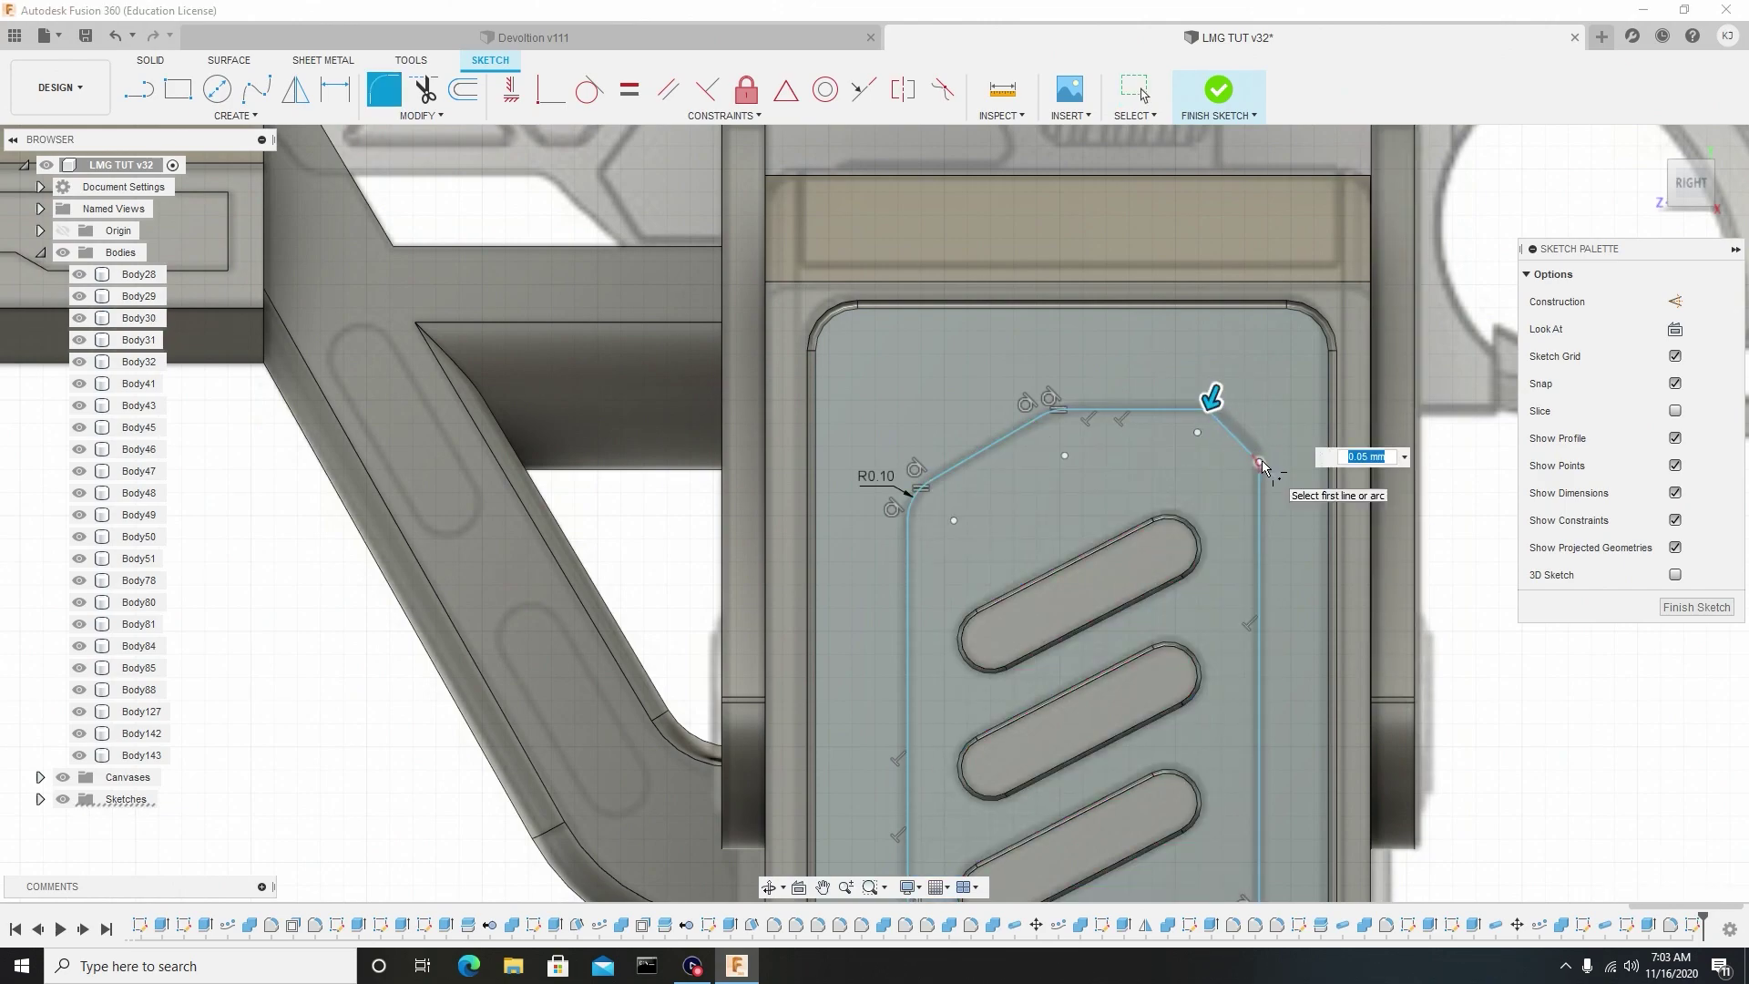
{"action": "right_click", "coordinate": [1272, 460]}
{"action": "left_click", "coordinate": [1320, 453]}
{"action": "scroll", "coordinate": [1220, 410], "scroll_direction": "down", "scroll_amount": 3}
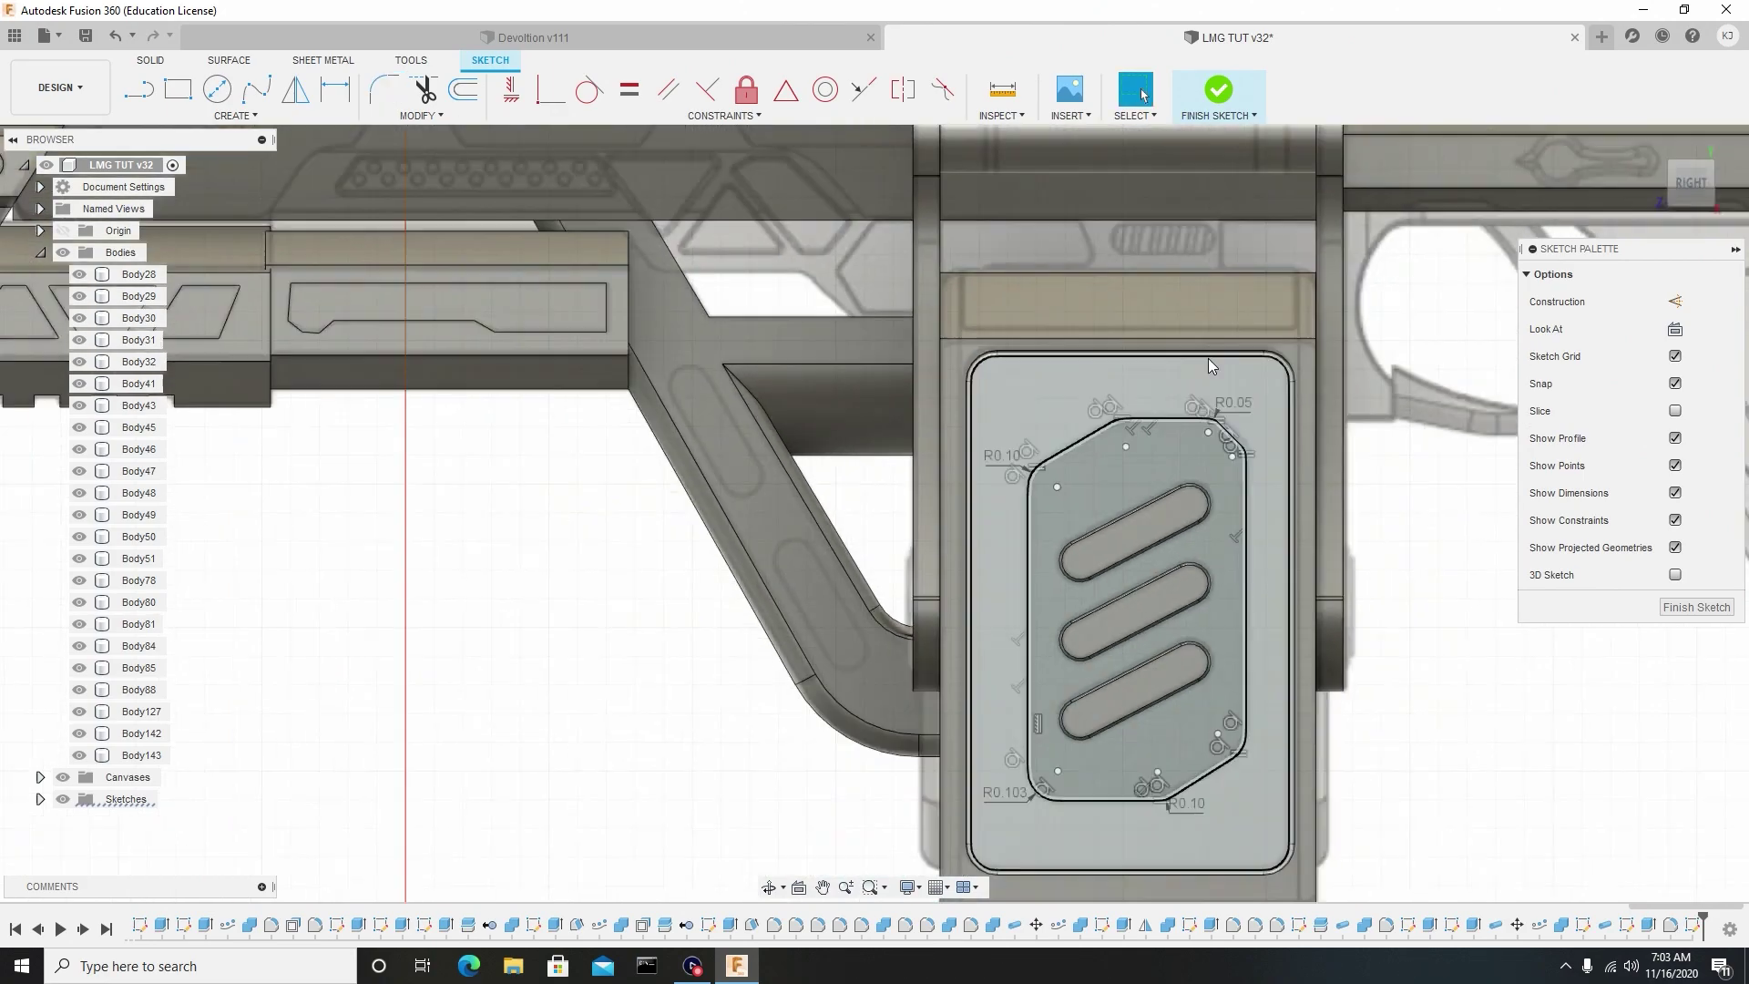
{"action": "left_click", "coordinate": [1217, 91]}
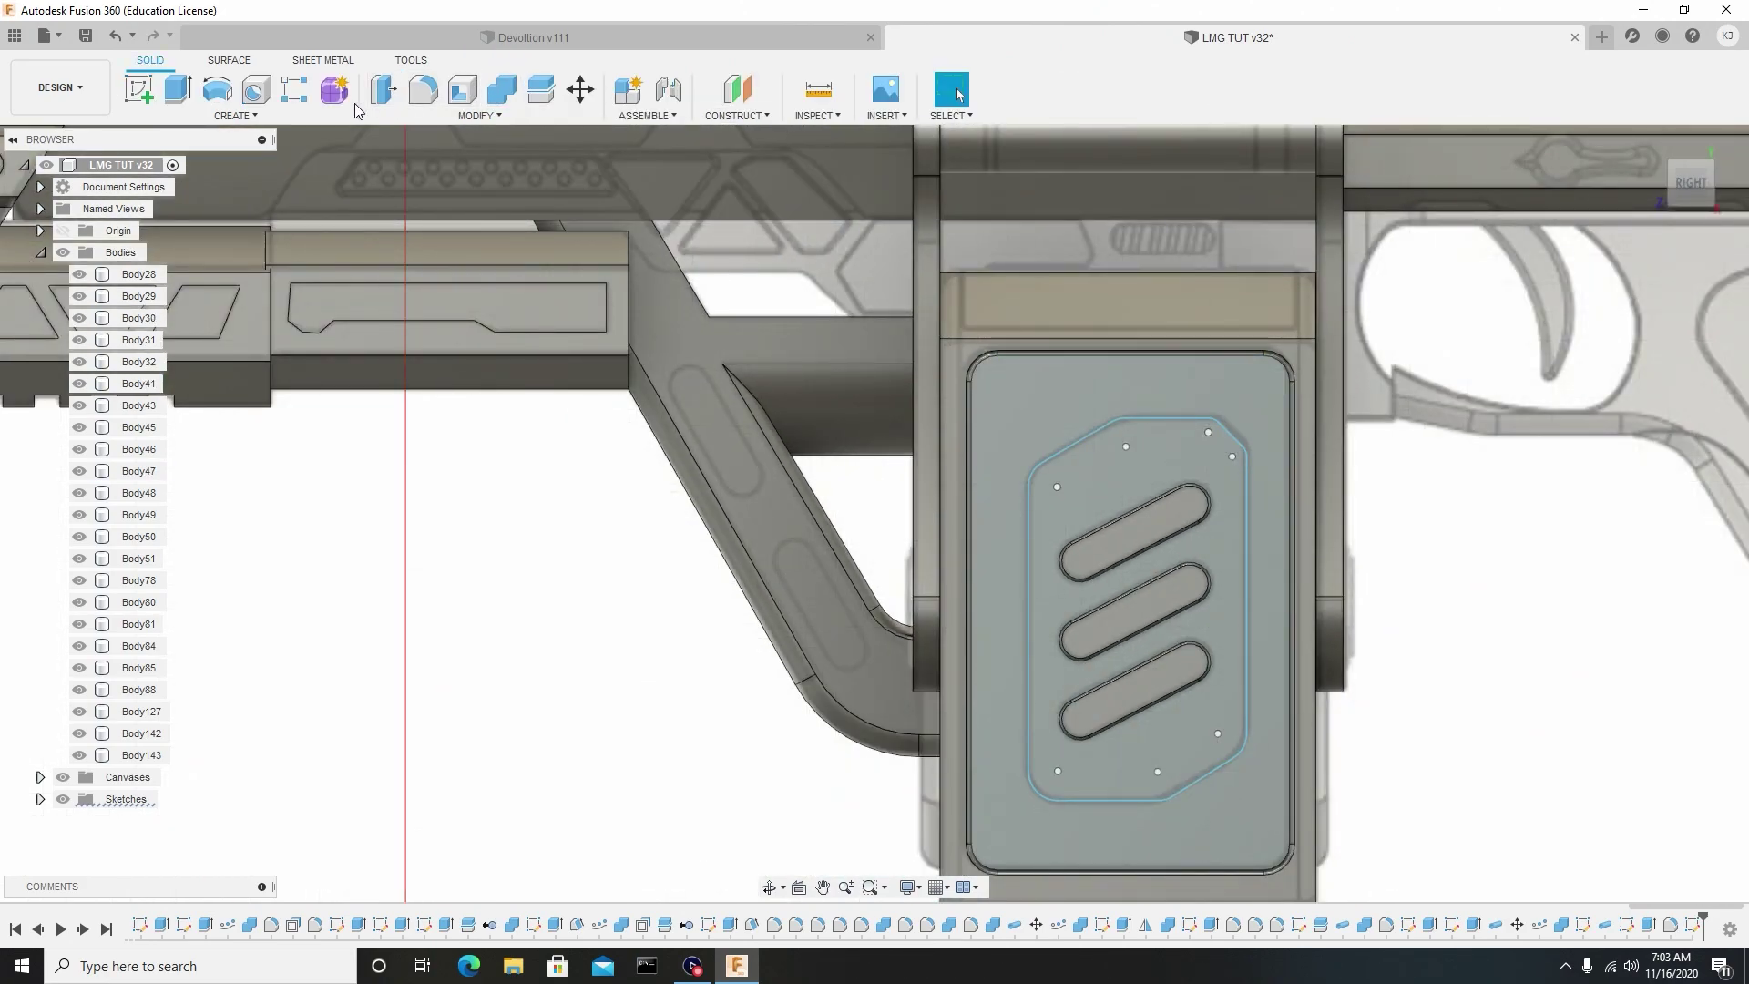
Cut a groove along the chained outline around the slots with a circular pipe of 0.018 mm section size.
{"action": "left_click", "coordinate": [238, 117]}
{"action": "left_click", "coordinate": [149, 499]}
{"action": "left_click", "coordinate": [1029, 546]}
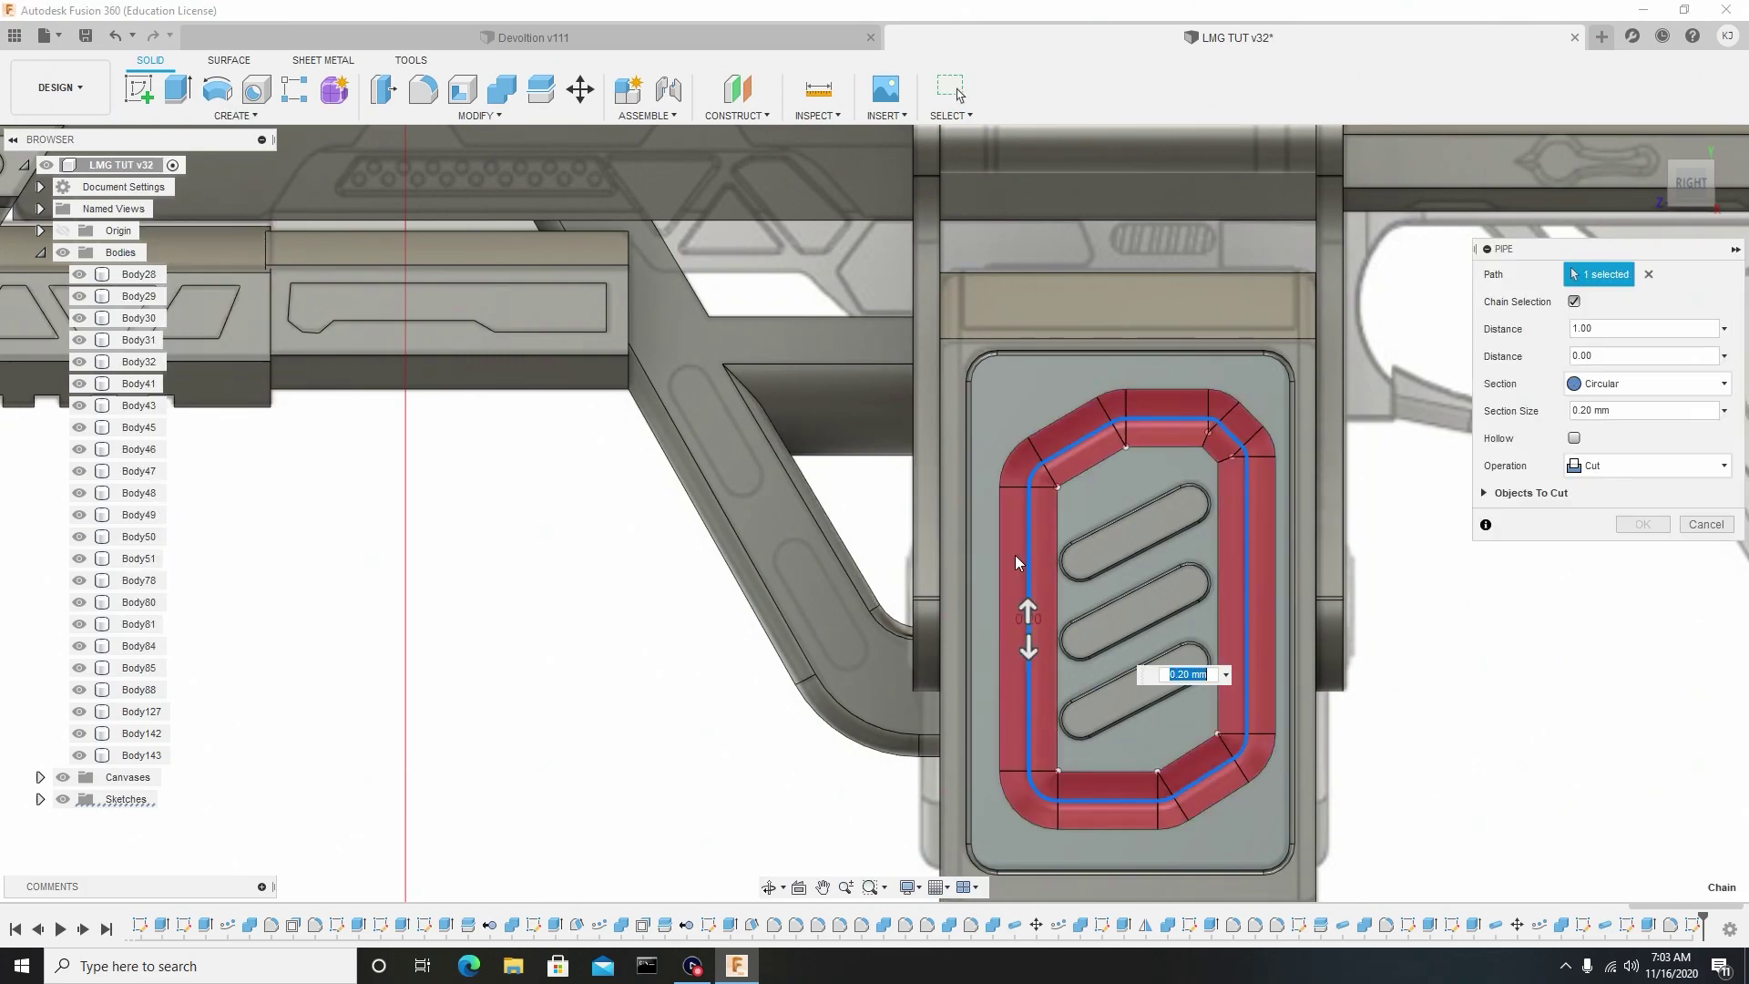
{"action": "mouse_move", "coordinate": [1019, 550]}
{"action": "middle_mouse_down", "text": "shift"}
{"action": "mouse_move", "coordinate": [985, 566]}
{"action": "mouse_move", "coordinate": [1029, 590]}
{"action": "middle_mouse_up", "text": "shift"}
{"action": "scroll", "coordinate": [1023, 591], "scroll_direction": "up", "scroll_amount": 4}
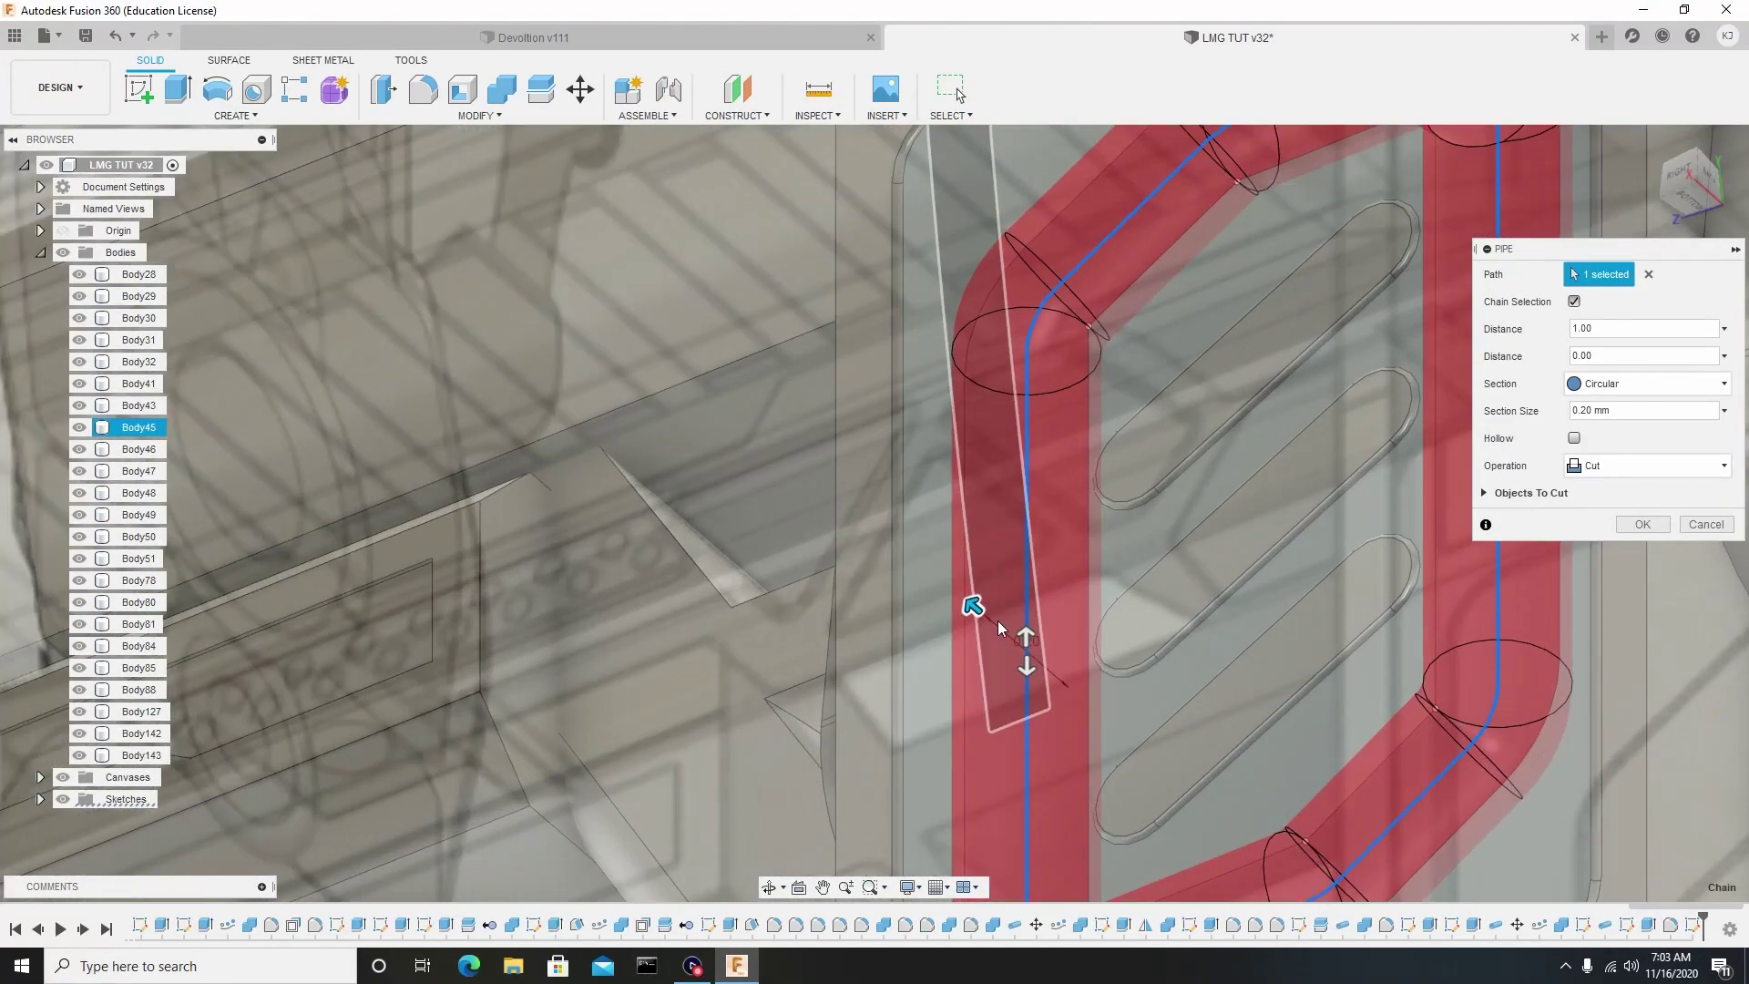
{"action": "left_click_drag", "start_coordinate": [982, 614], "coordinate": [1020, 642]}
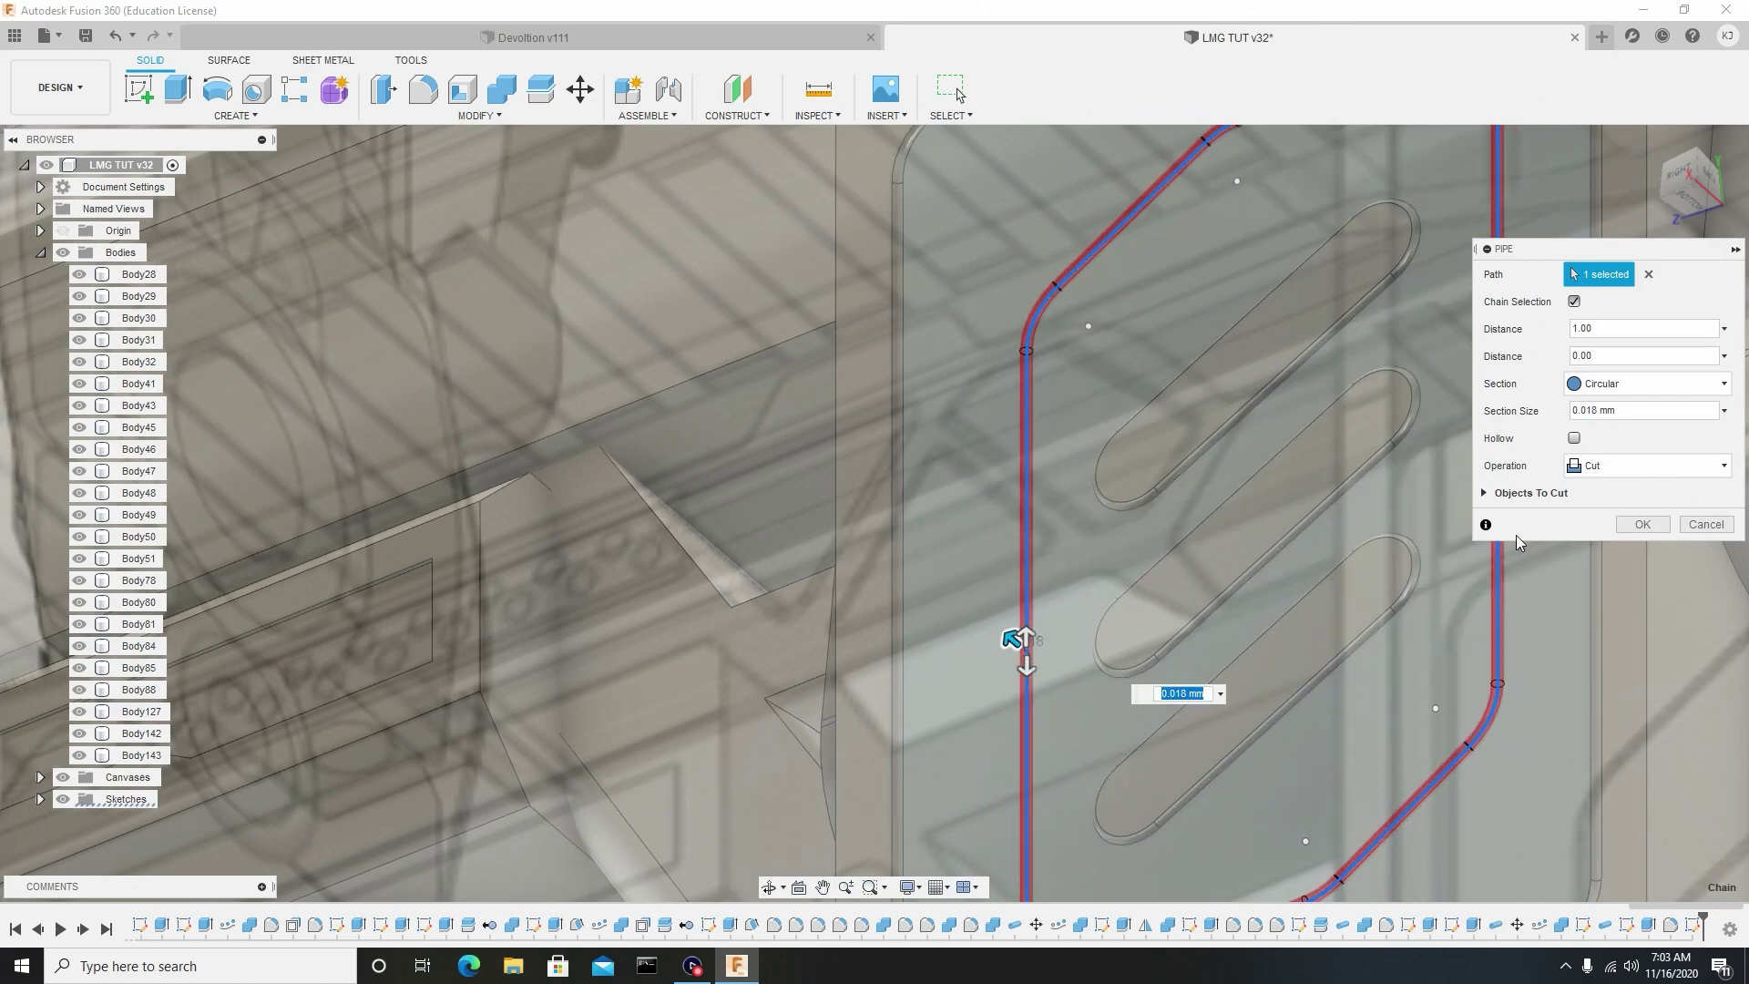
{"action": "left_click", "coordinate": [1642, 525]}
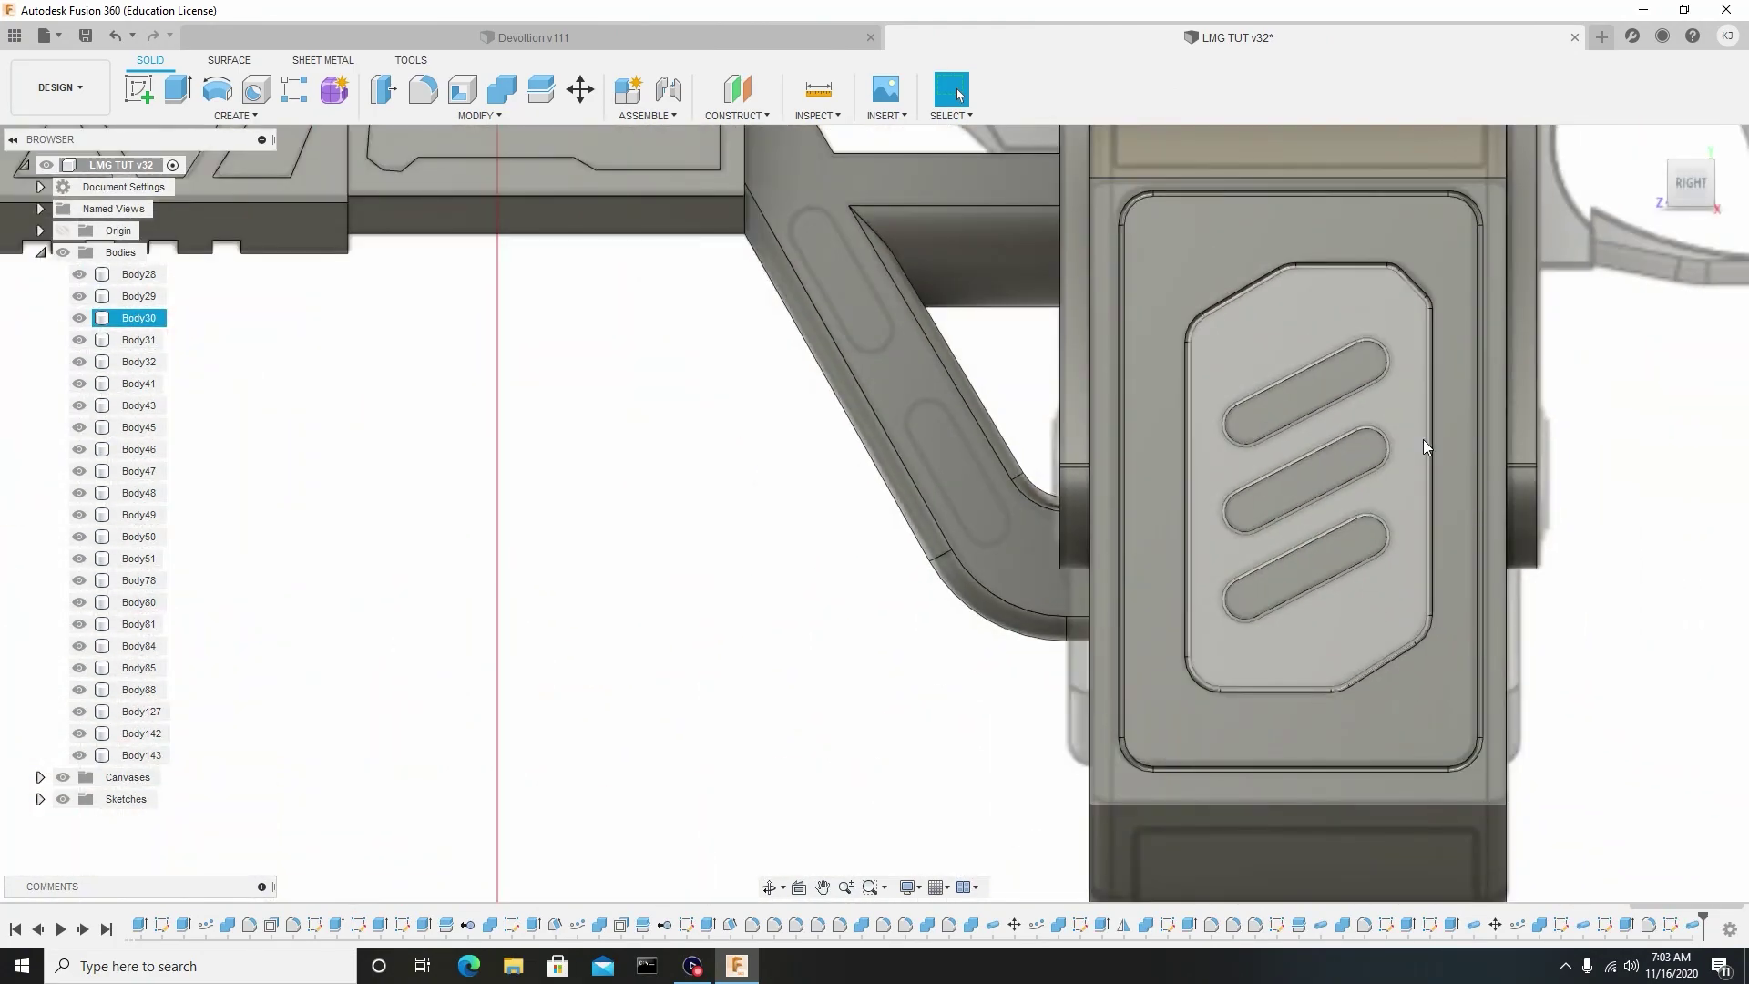
Start a side-plane sketch and draw a rectangle about 1.076 by 0.435 mm over the magazine base's canvas panel, extending below the base.
{"action": "scroll", "coordinate": [1423, 439], "scroll_direction": "down", "scroll_amount": 2}
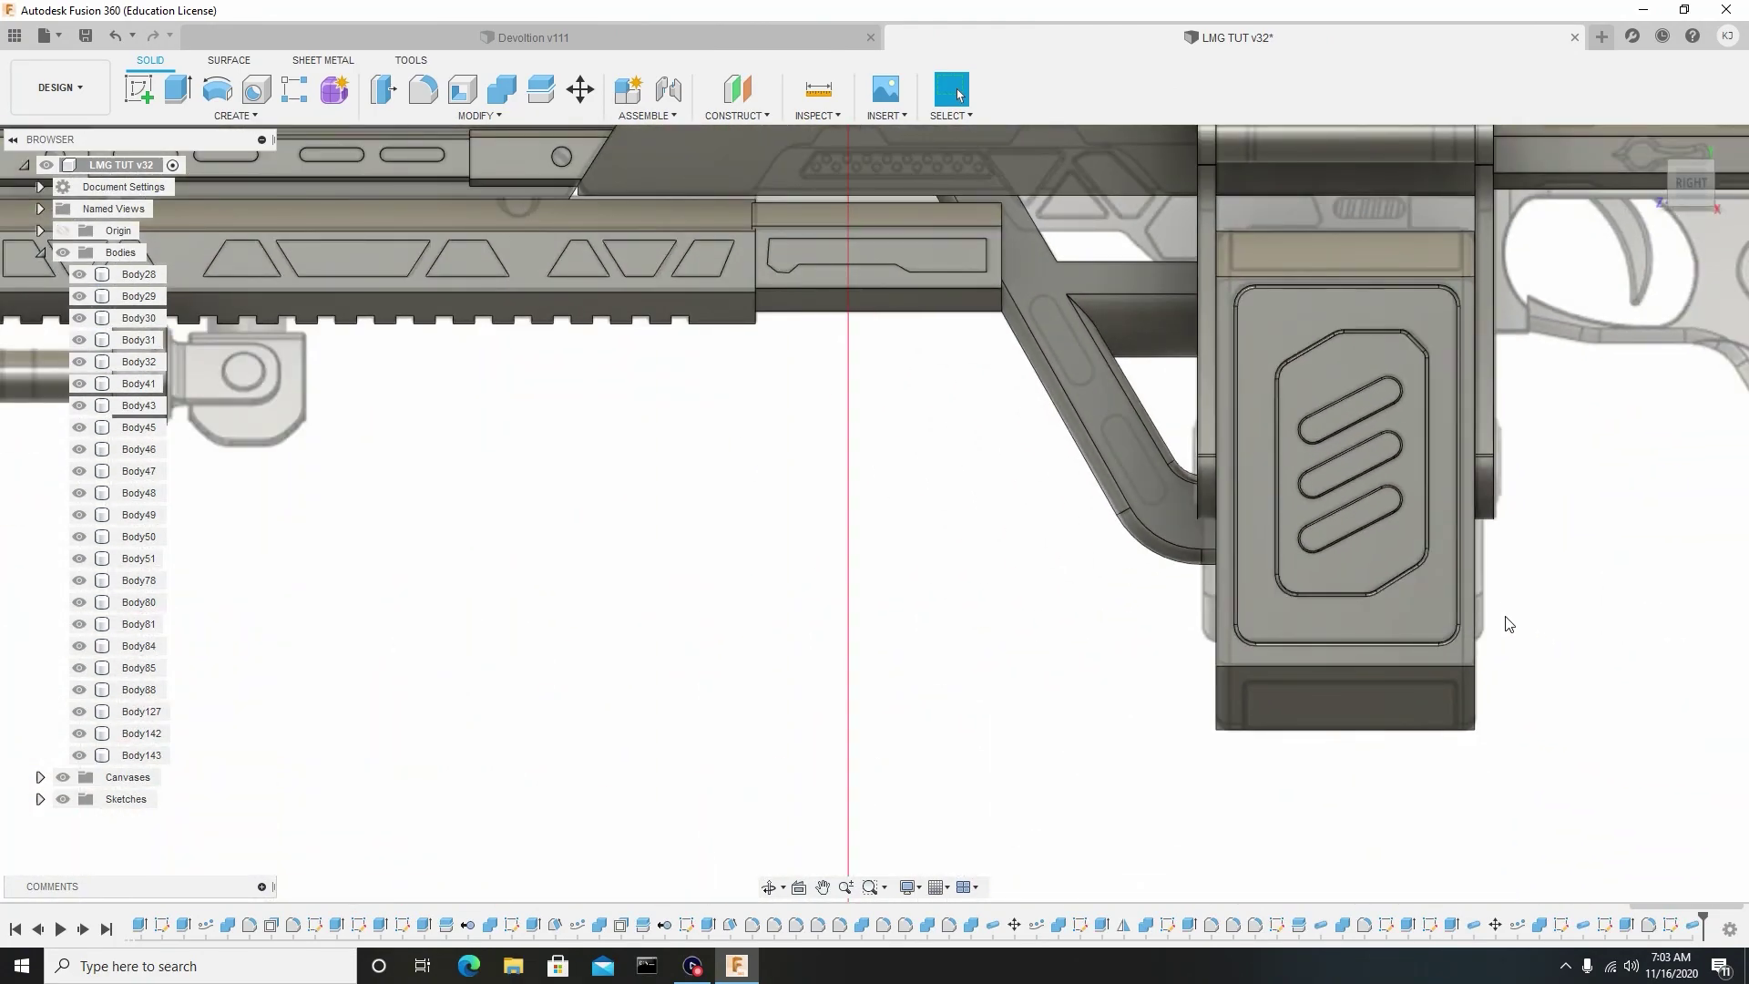
{"action": "scroll", "coordinate": [1487, 624], "scroll_direction": "up", "scroll_amount": 3}
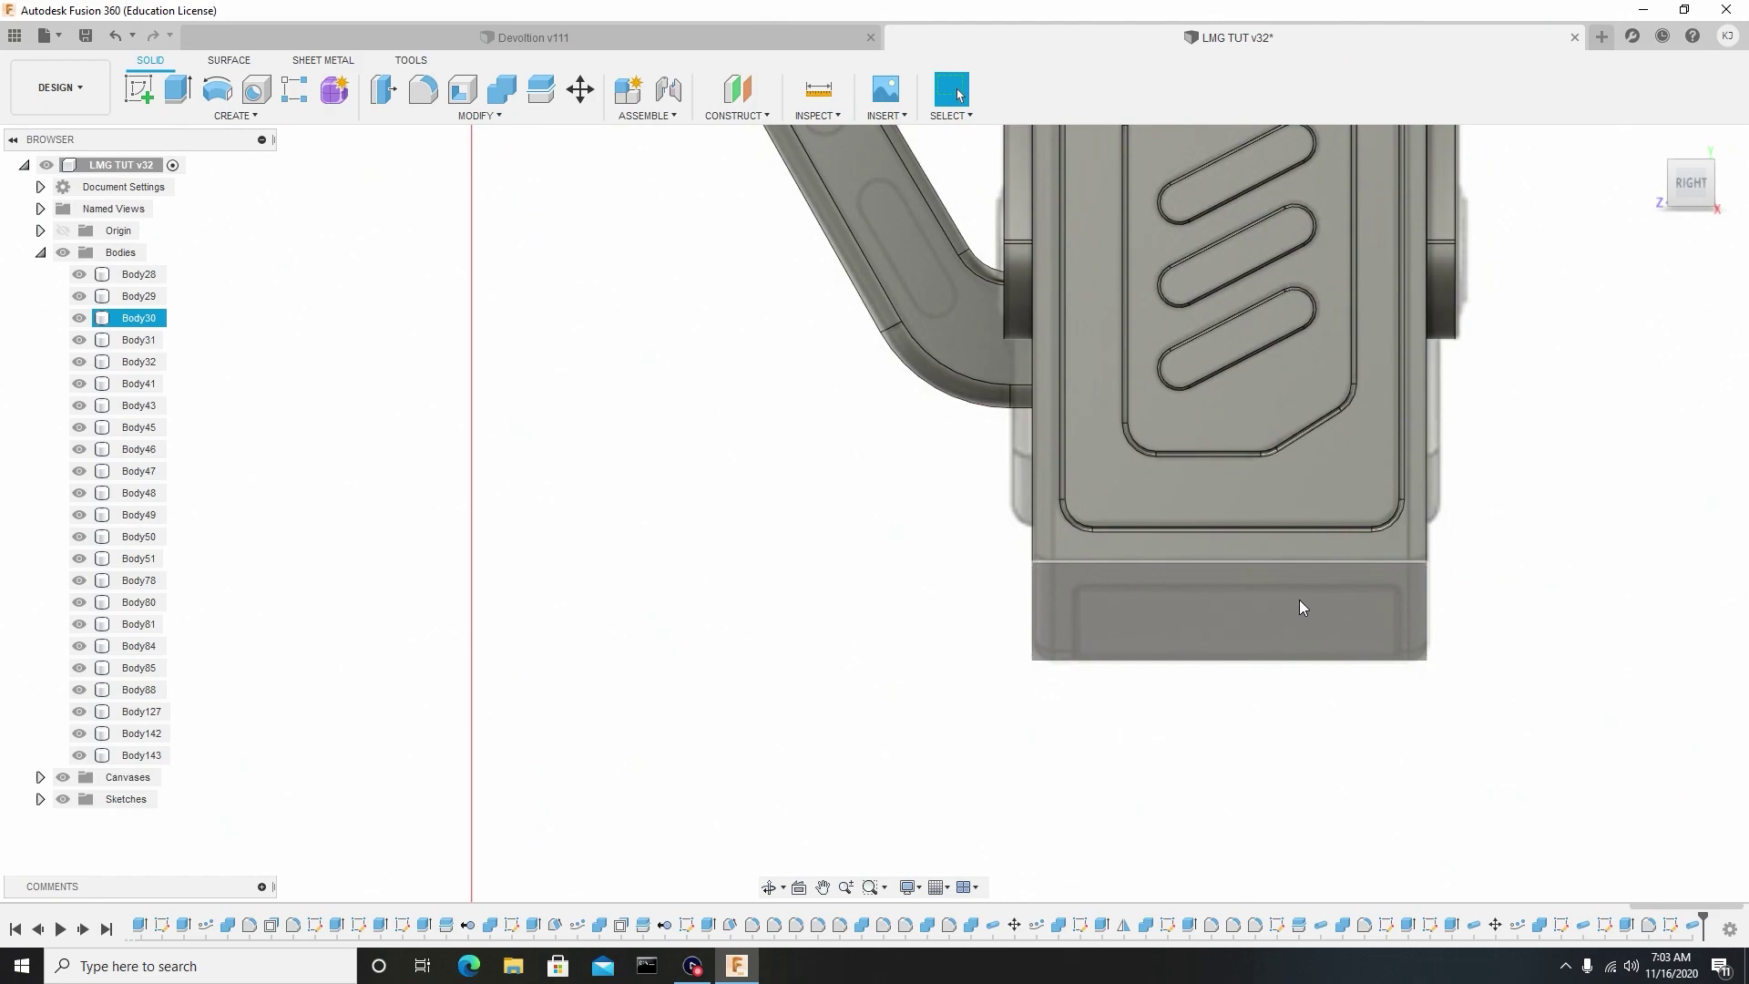
{"action": "left_click", "coordinate": [468, 305]}
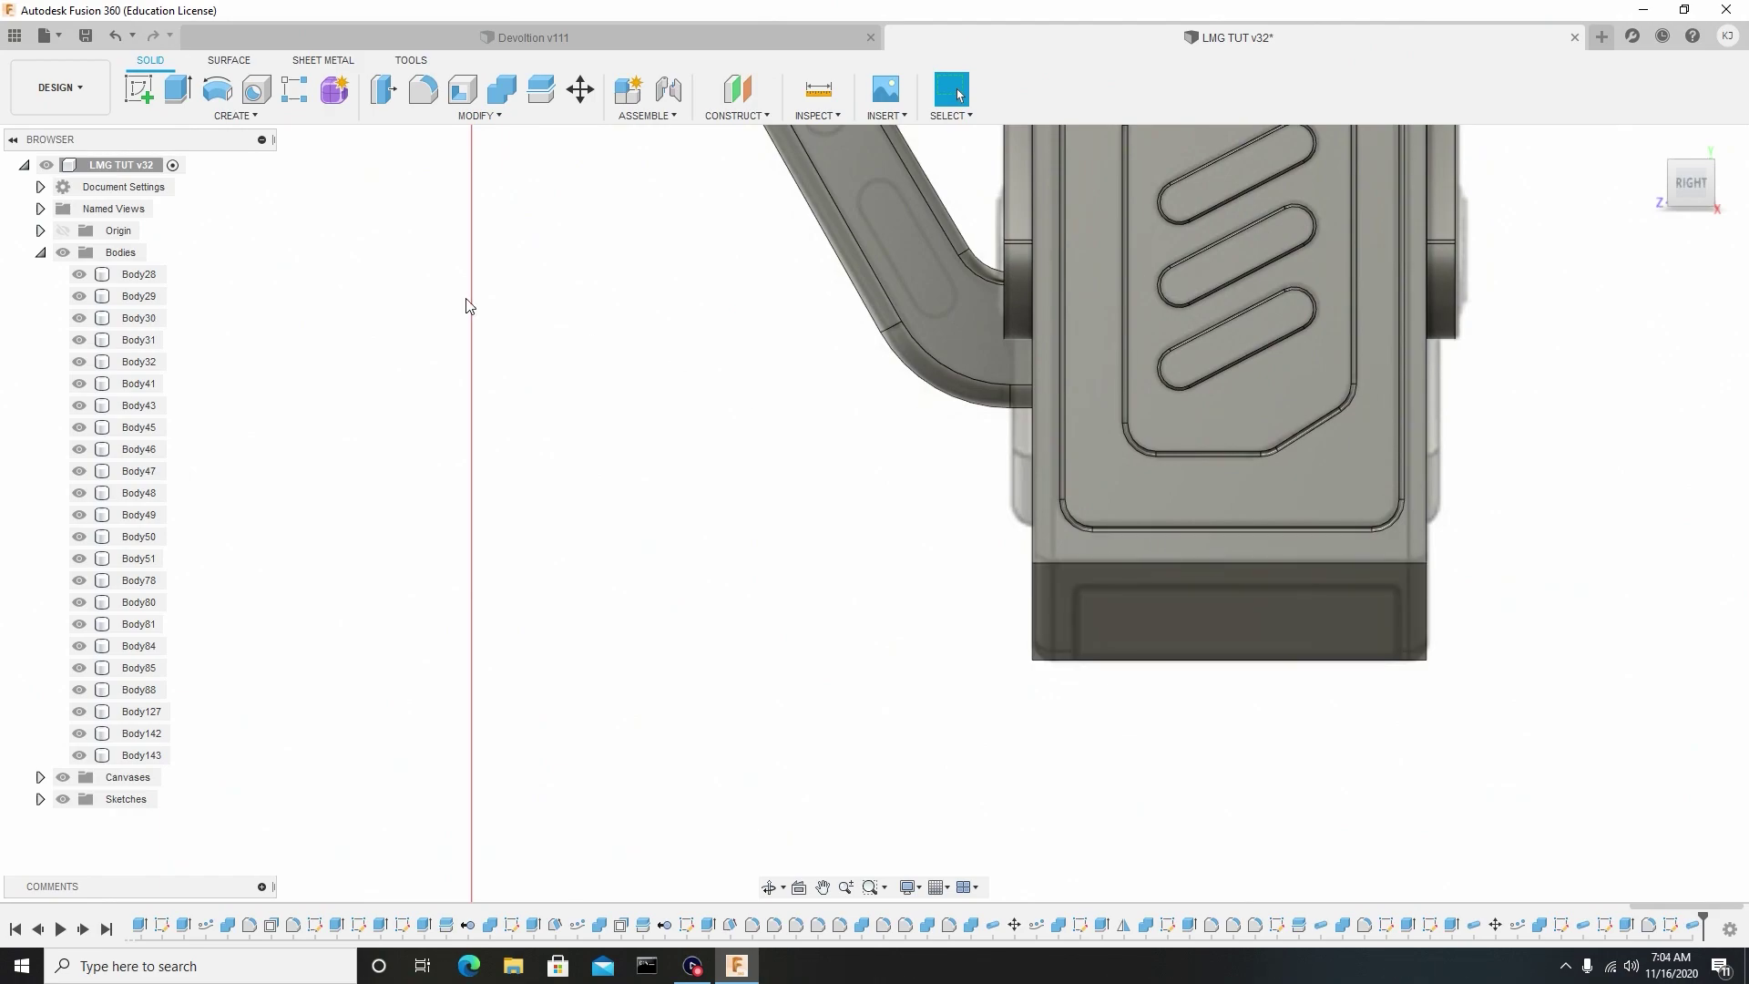
{"action": "left_click", "coordinate": [141, 90]}
{"action": "left_click", "coordinate": [761, 407]}
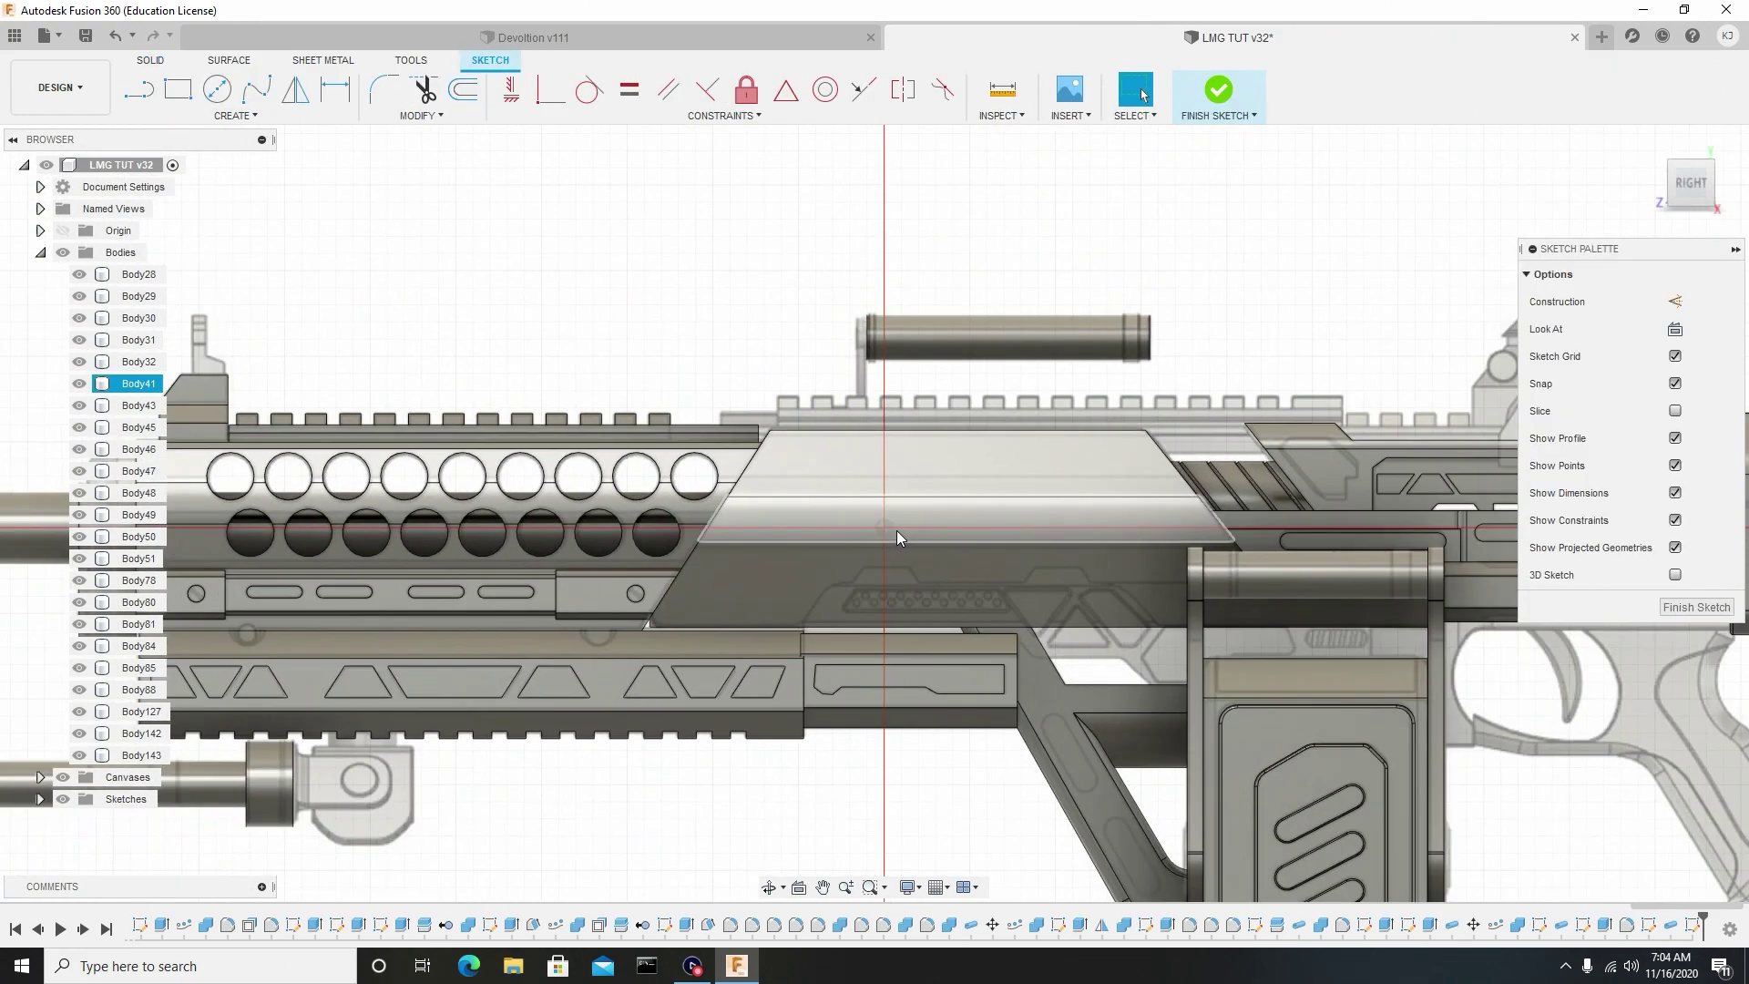
{"action": "scroll", "coordinate": [947, 615], "scroll_direction": "down", "scroll_amount": 3}
{"action": "middle_click_drag", "start_coordinate": [1143, 774], "coordinate": [970, 533]}
{"action": "scroll", "coordinate": [967, 530], "scroll_direction": "up", "scroll_amount": 6}
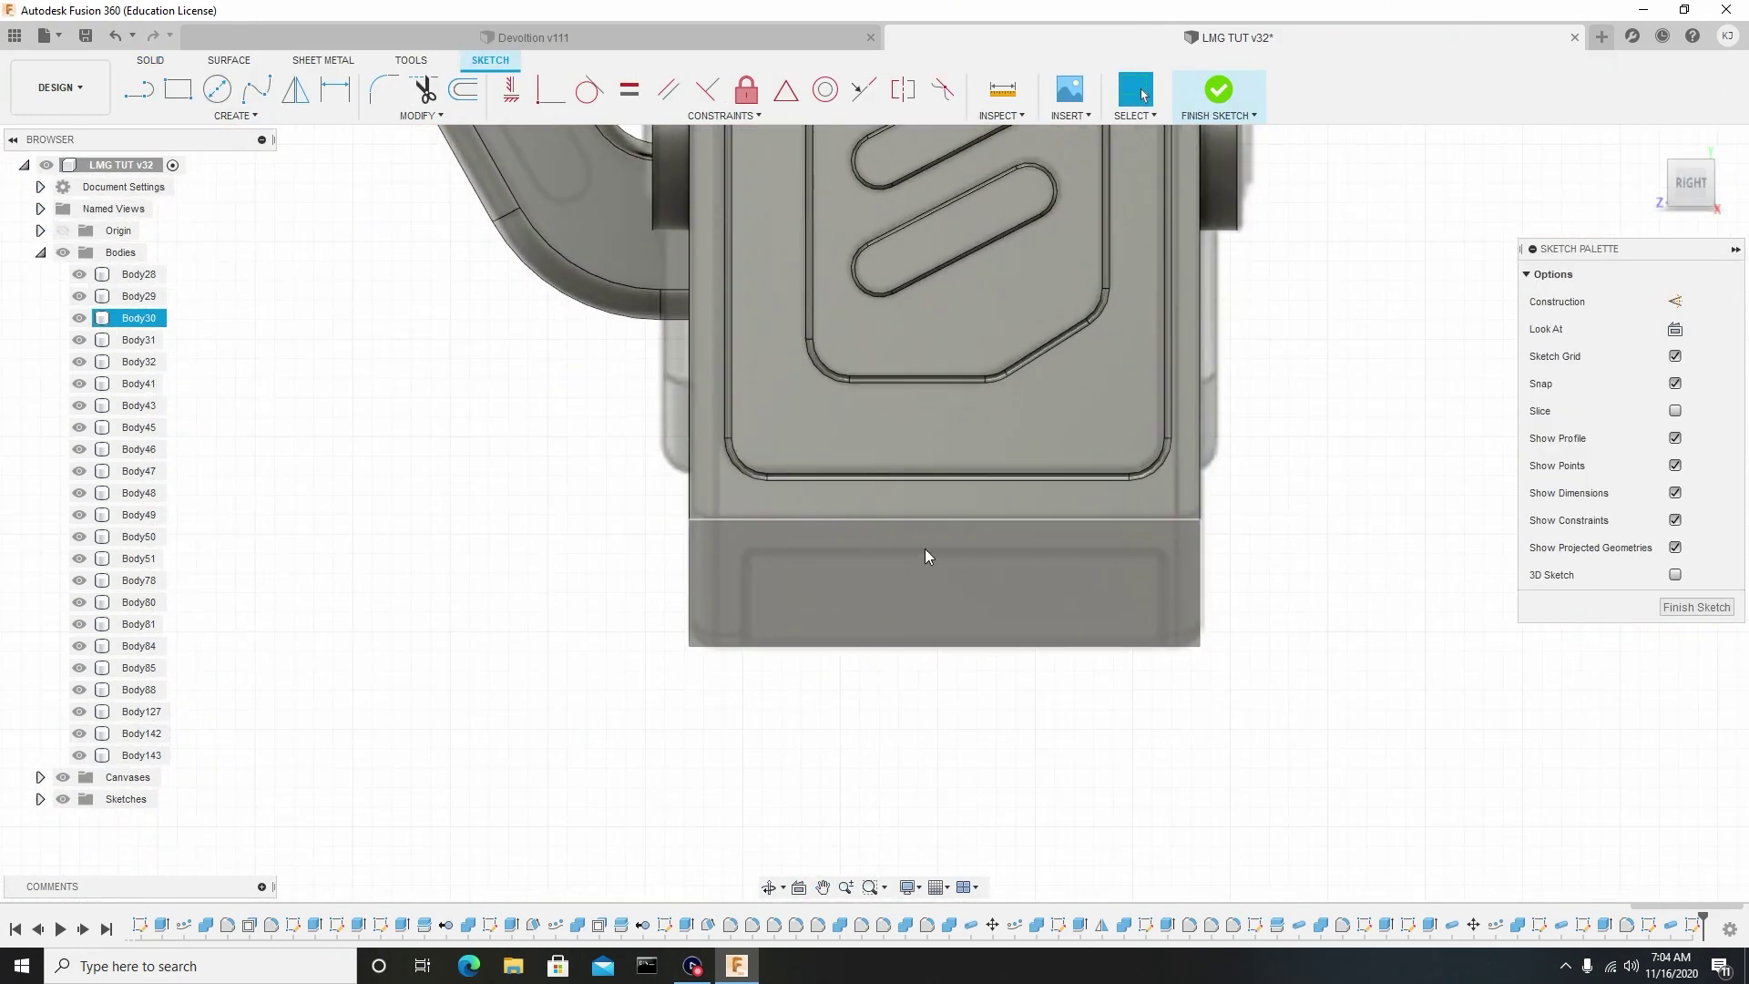
{"action": "left_click", "coordinate": [176, 92]}
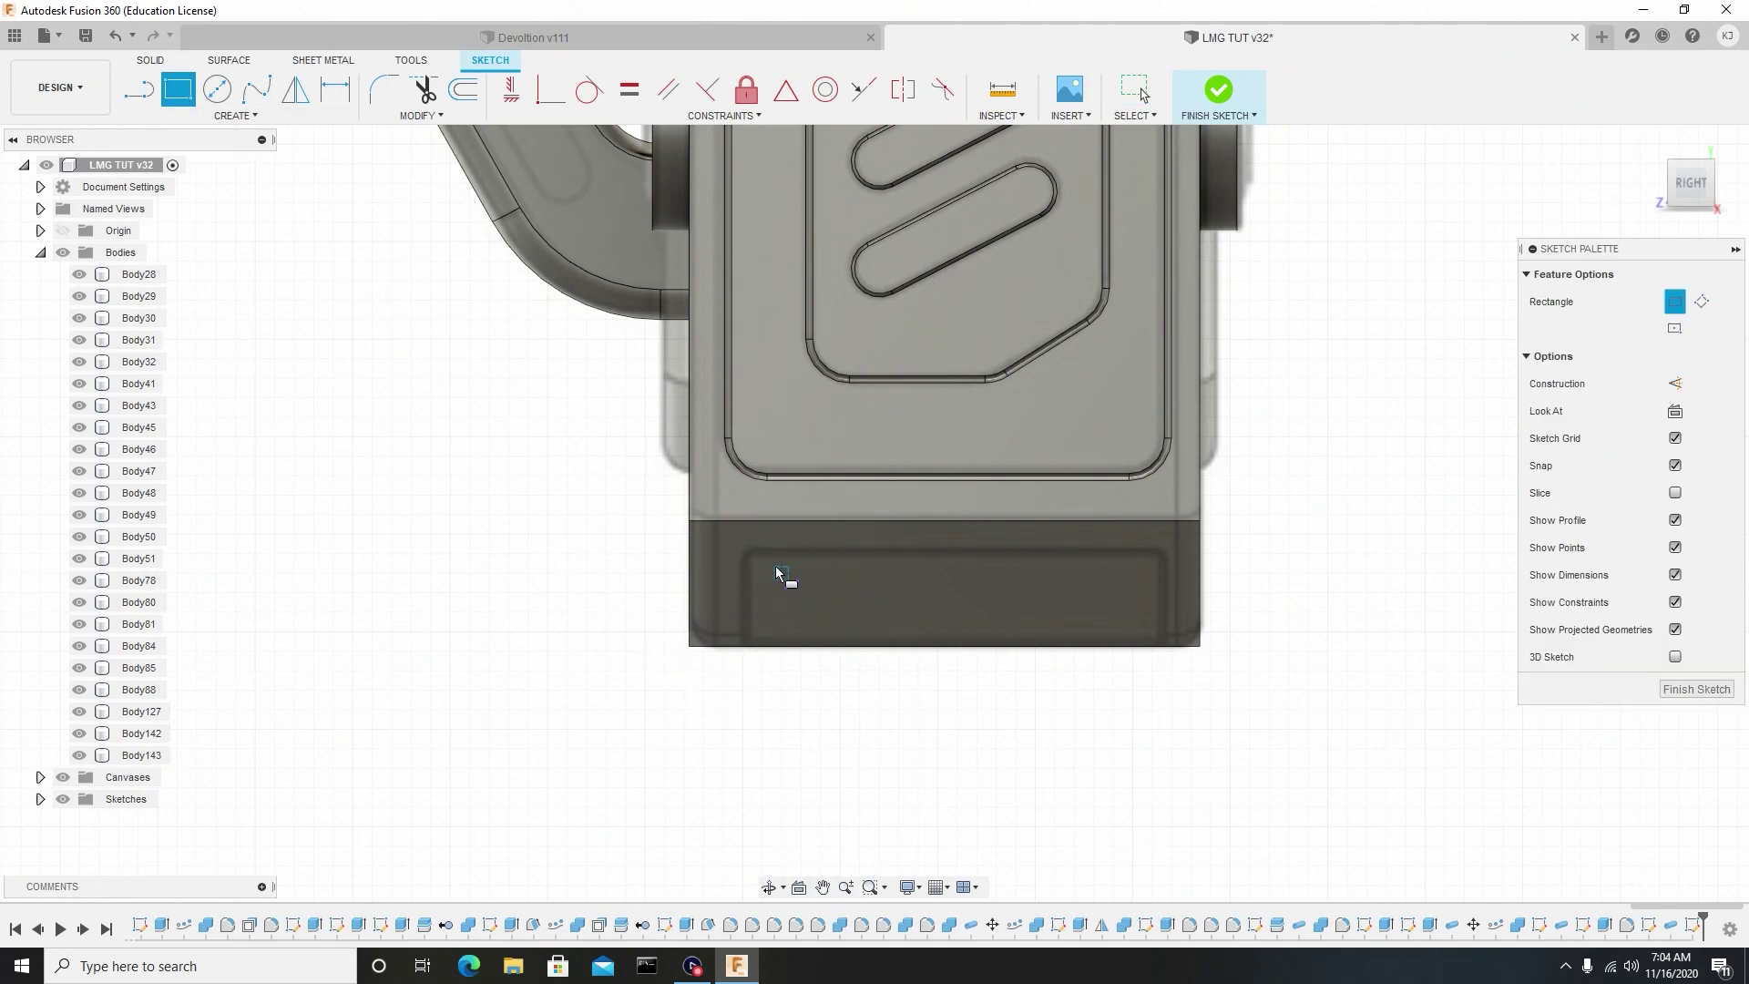
{"action": "left_click", "coordinate": [748, 553]}
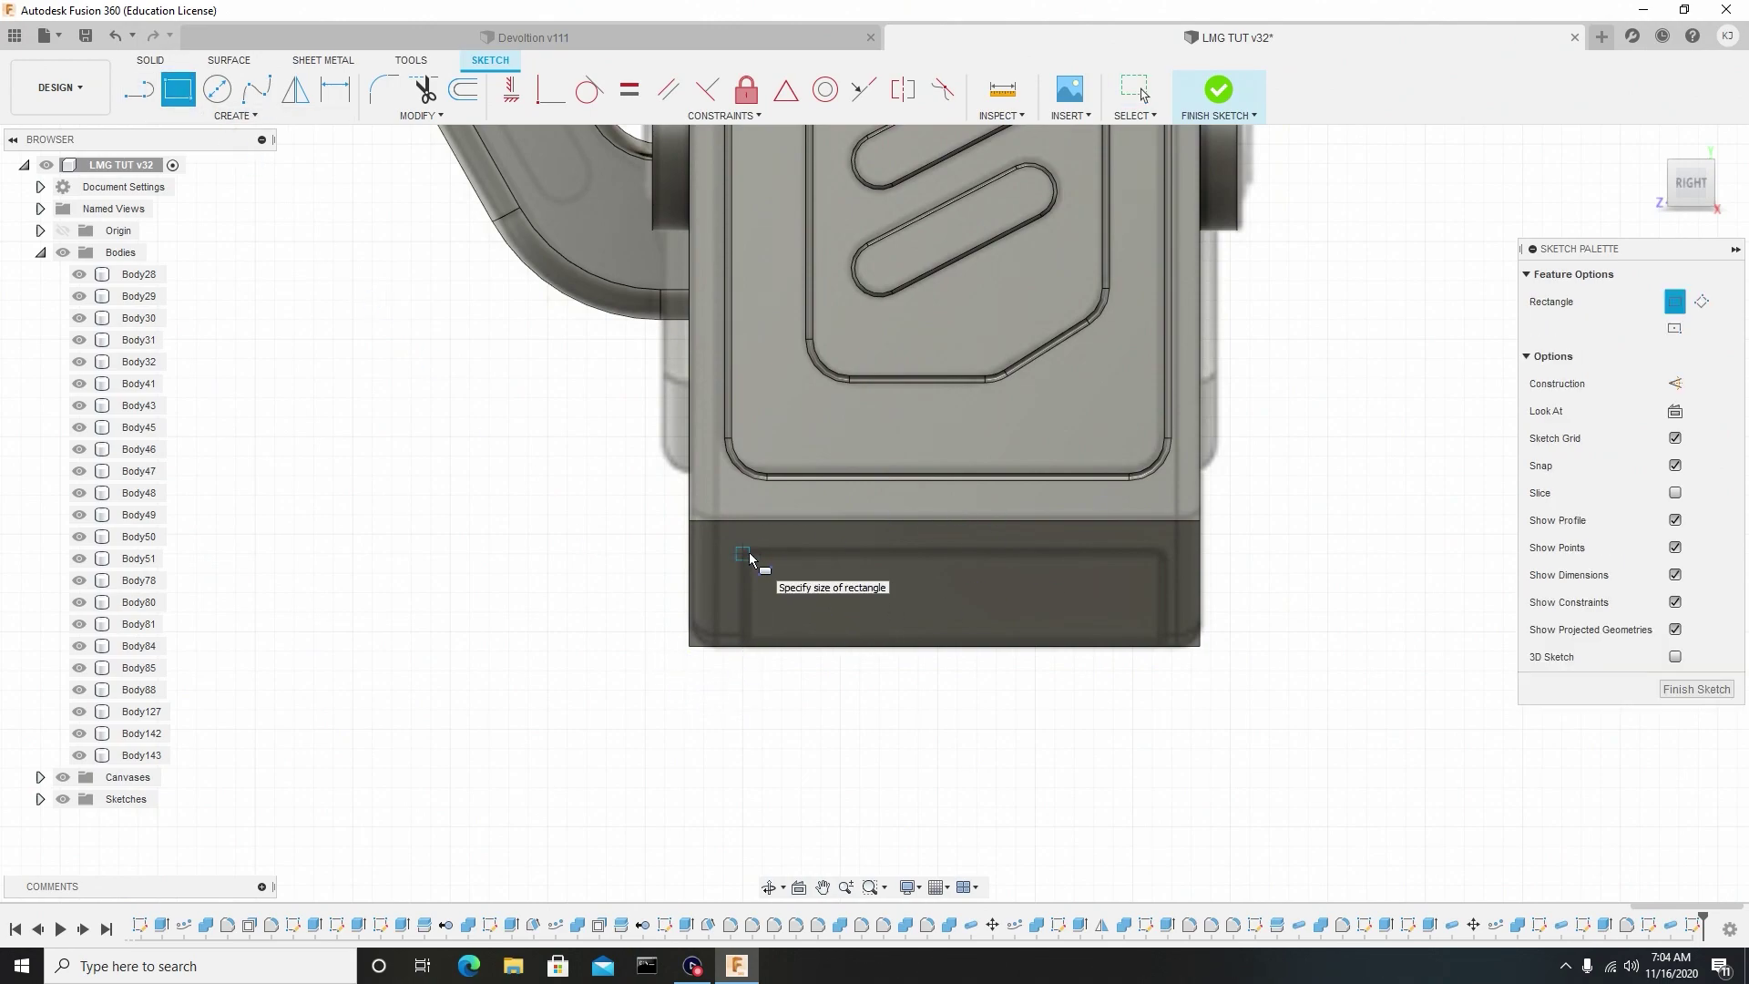
{"action": "left_click", "coordinate": [1163, 725]}
{"action": "right_click", "coordinate": [1163, 725]}
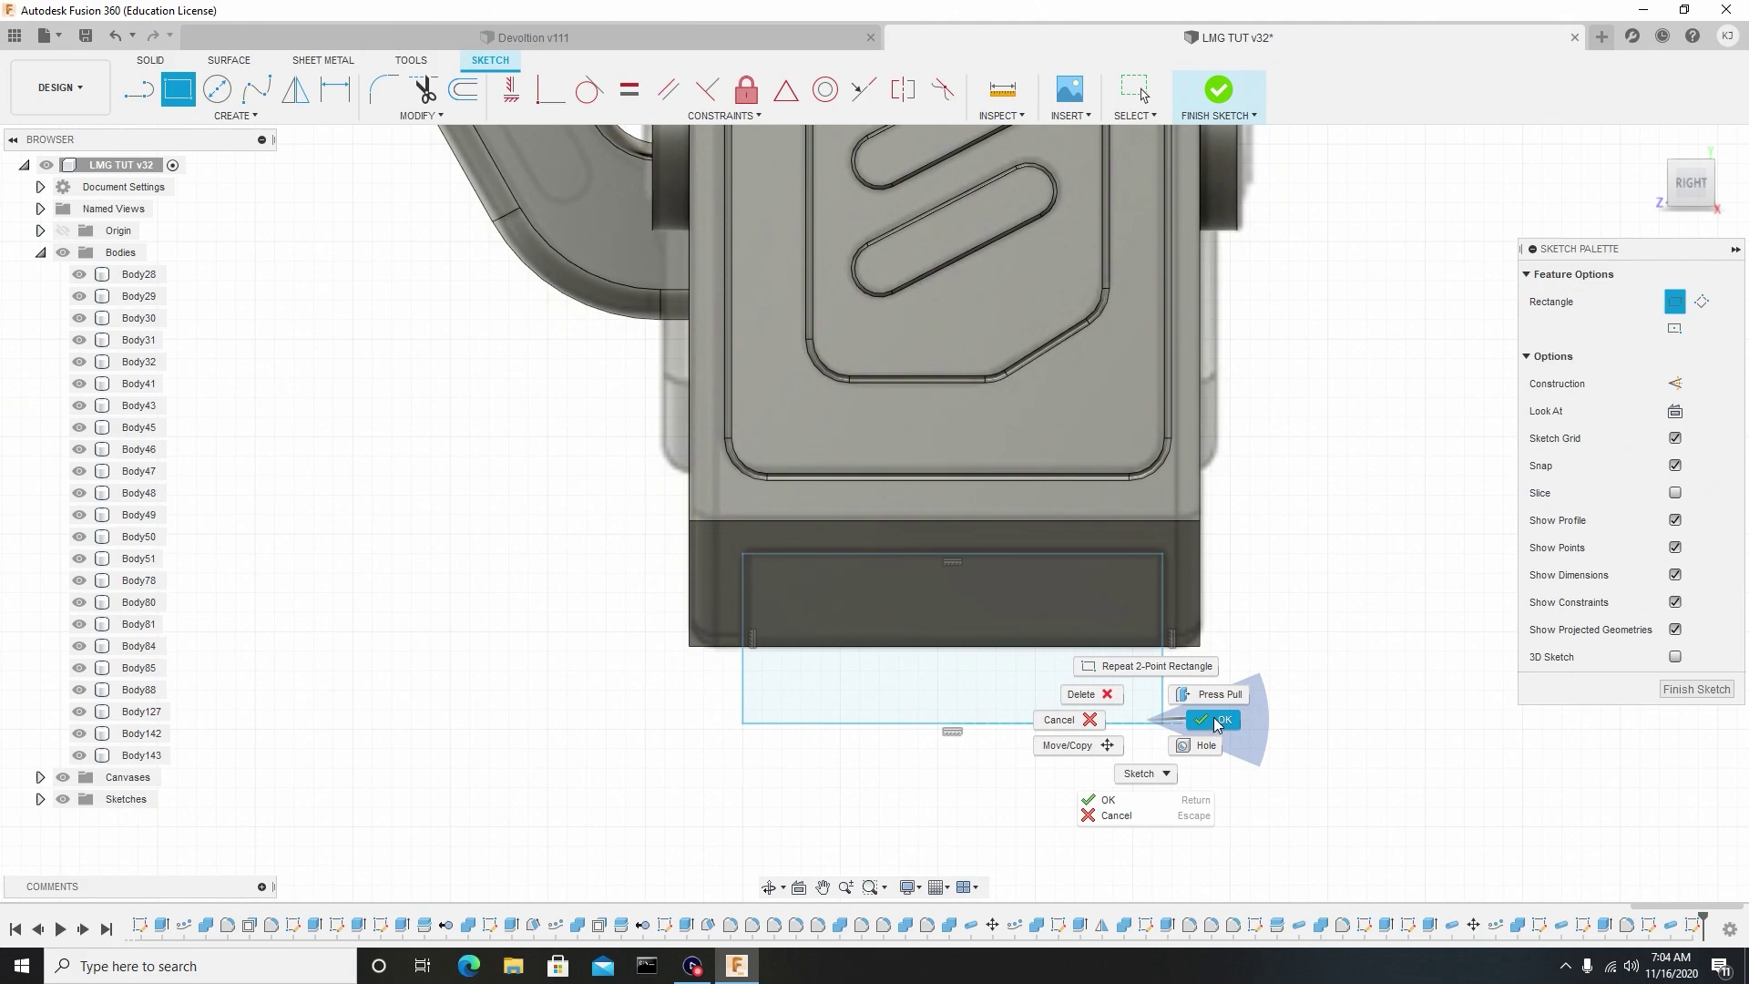
{"action": "left_click", "coordinate": [1215, 721]}
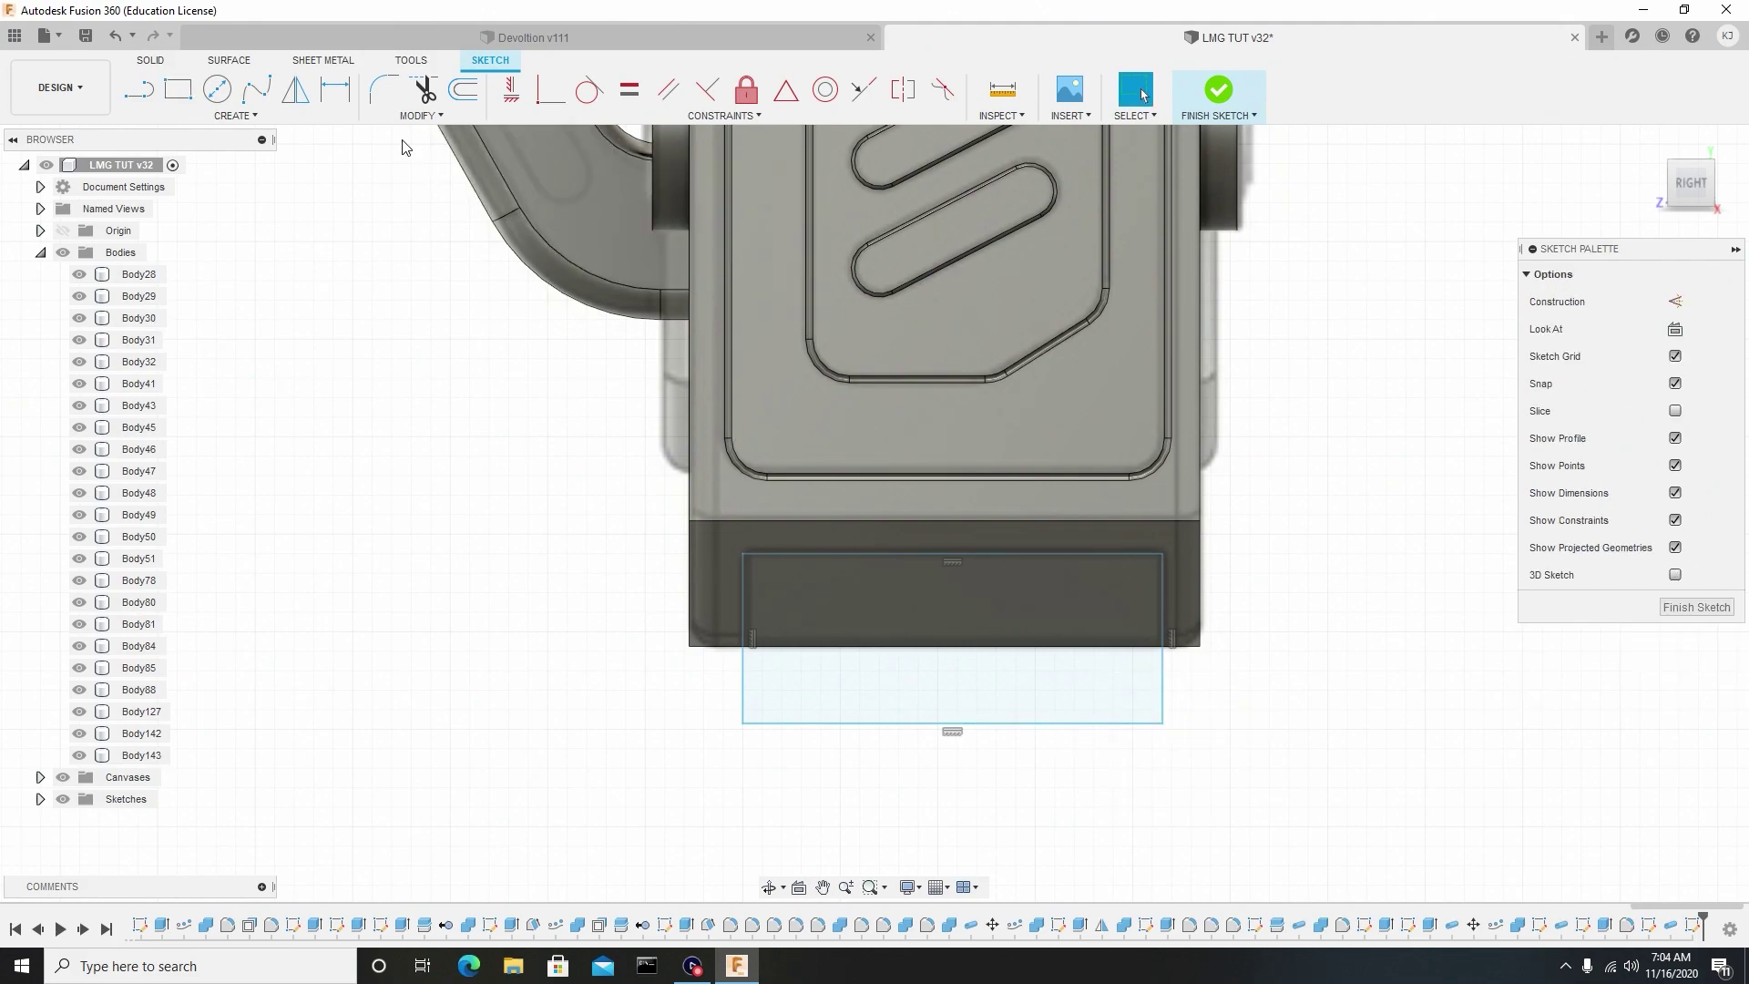
Trim away the rectangle's bottom edge below the magazine and finish the sketch.
{"action": "left_click", "coordinate": [421, 88]}
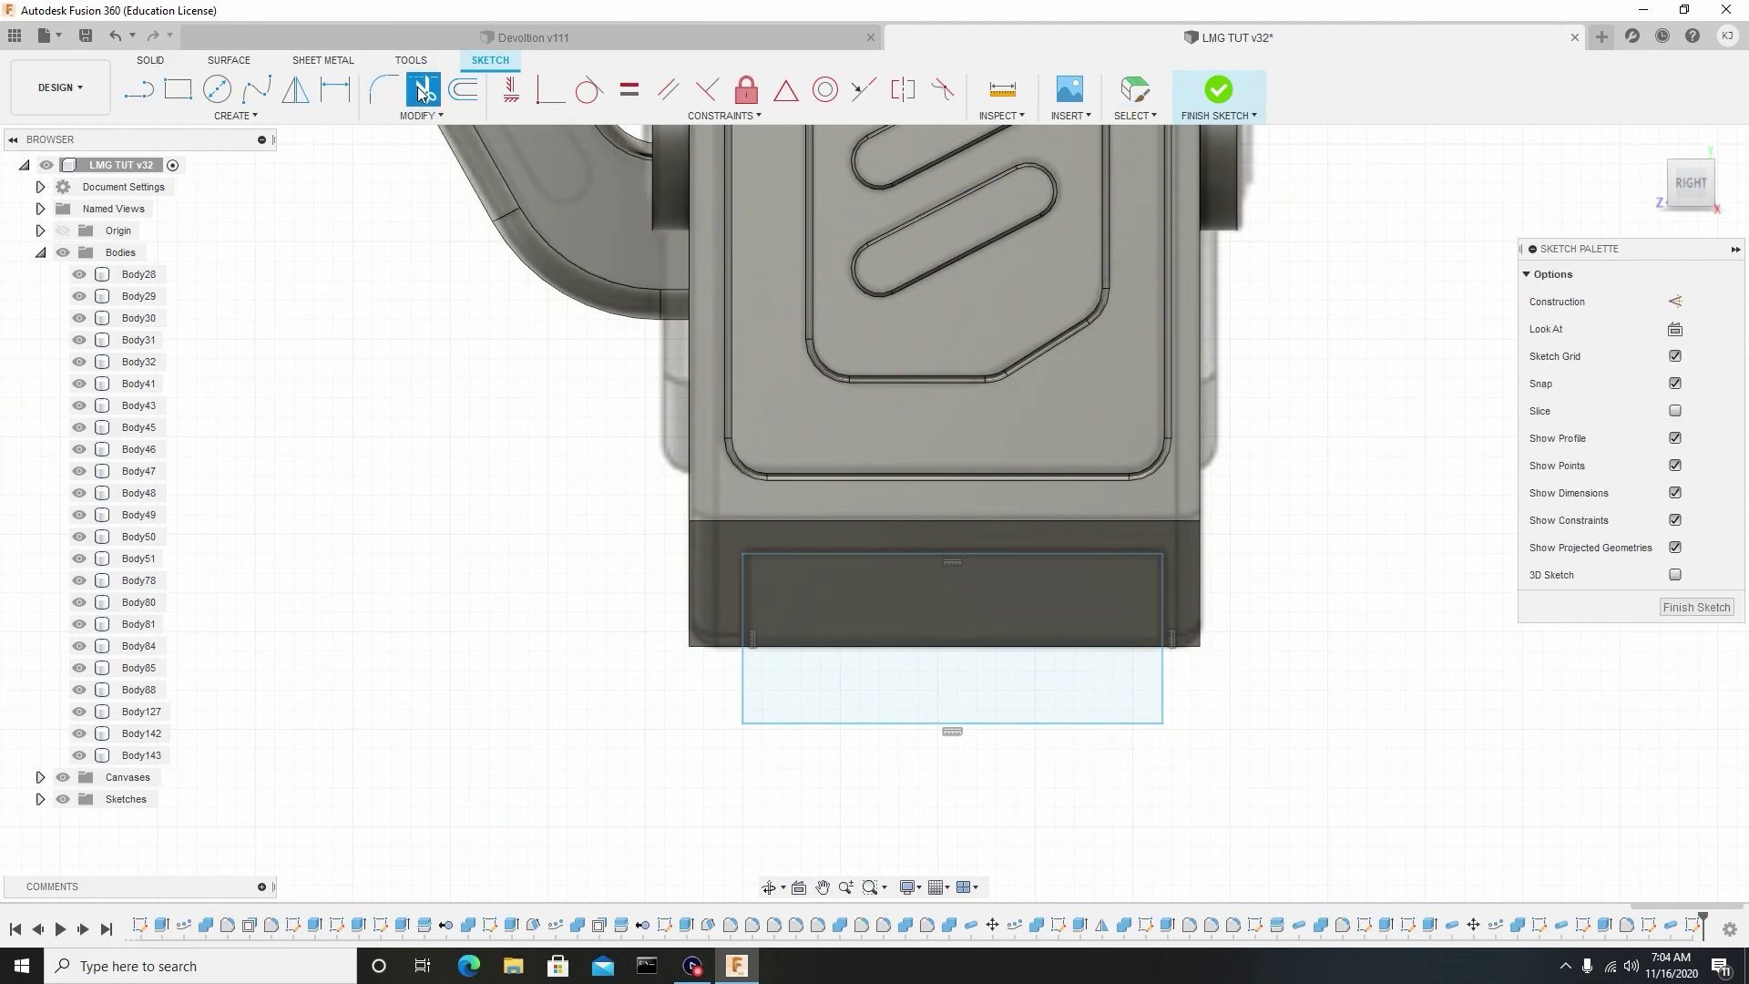
{"action": "left_click", "coordinate": [905, 722]}
{"action": "right_click", "coordinate": [909, 716]}
{"action": "left_click", "coordinate": [968, 713]}
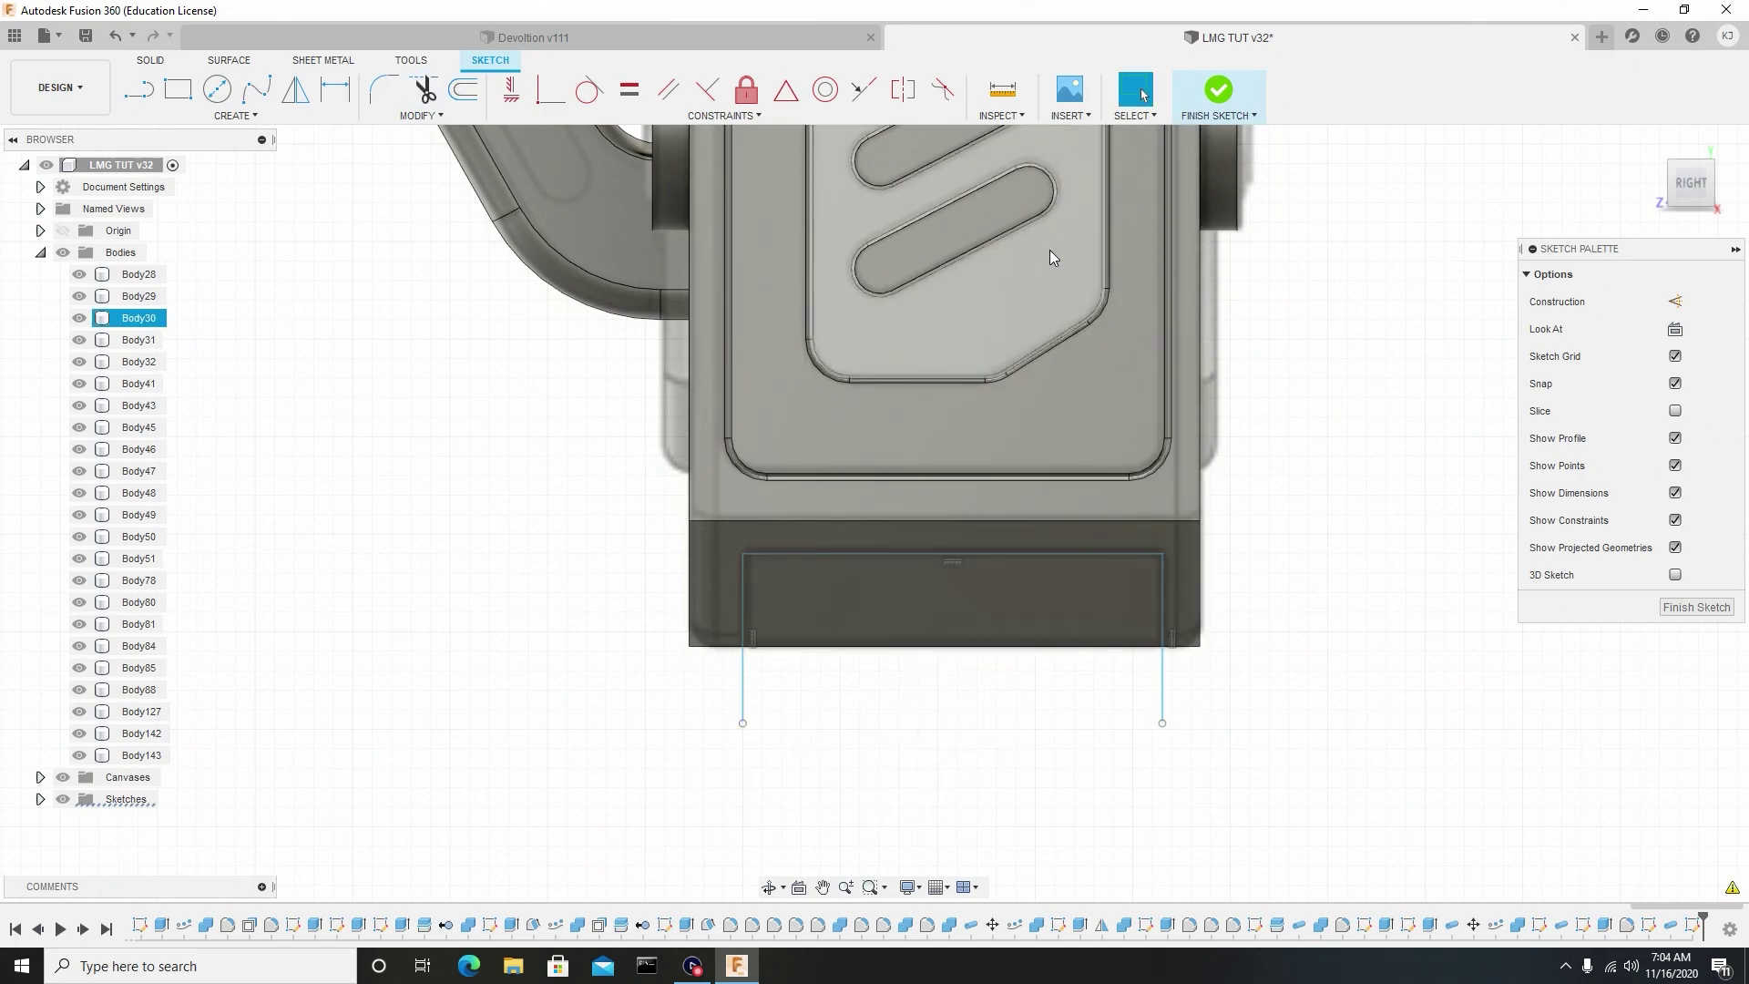
{"action": "left_click", "coordinate": [1212, 90]}
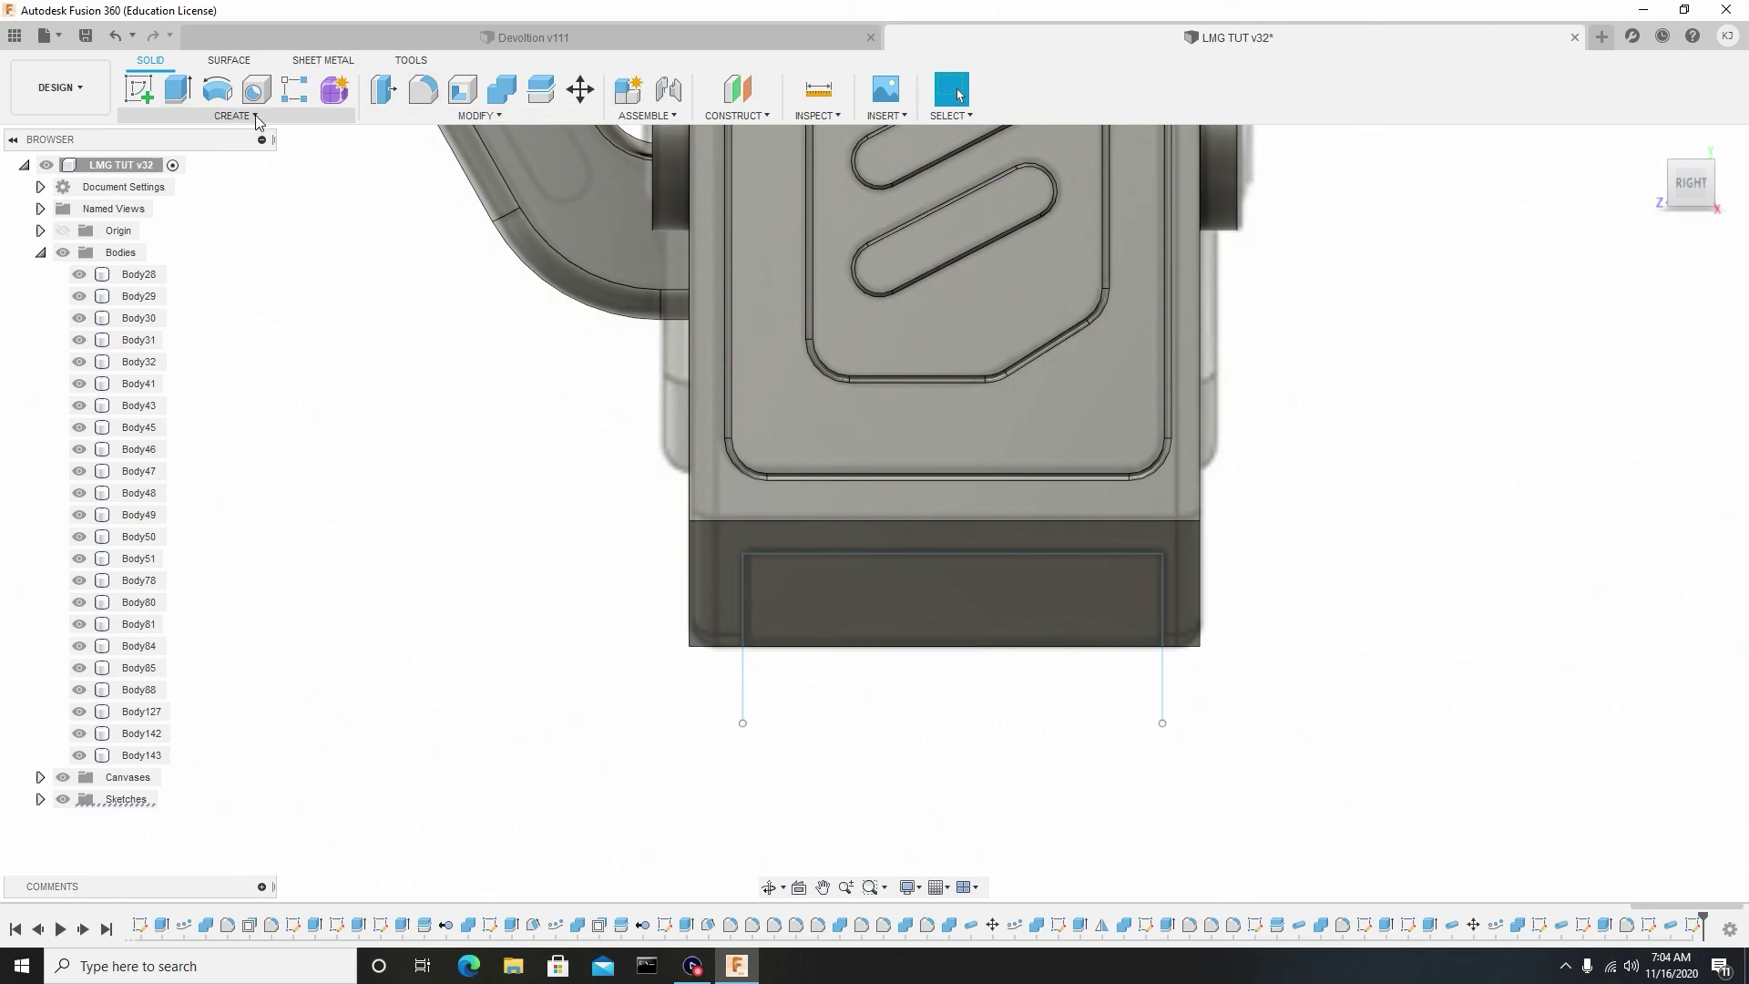
Split the magazine body with the three-sided sketch outline on its base, using Split Body with the splitting tool extended.
{"action": "left_click", "coordinate": [478, 116]}
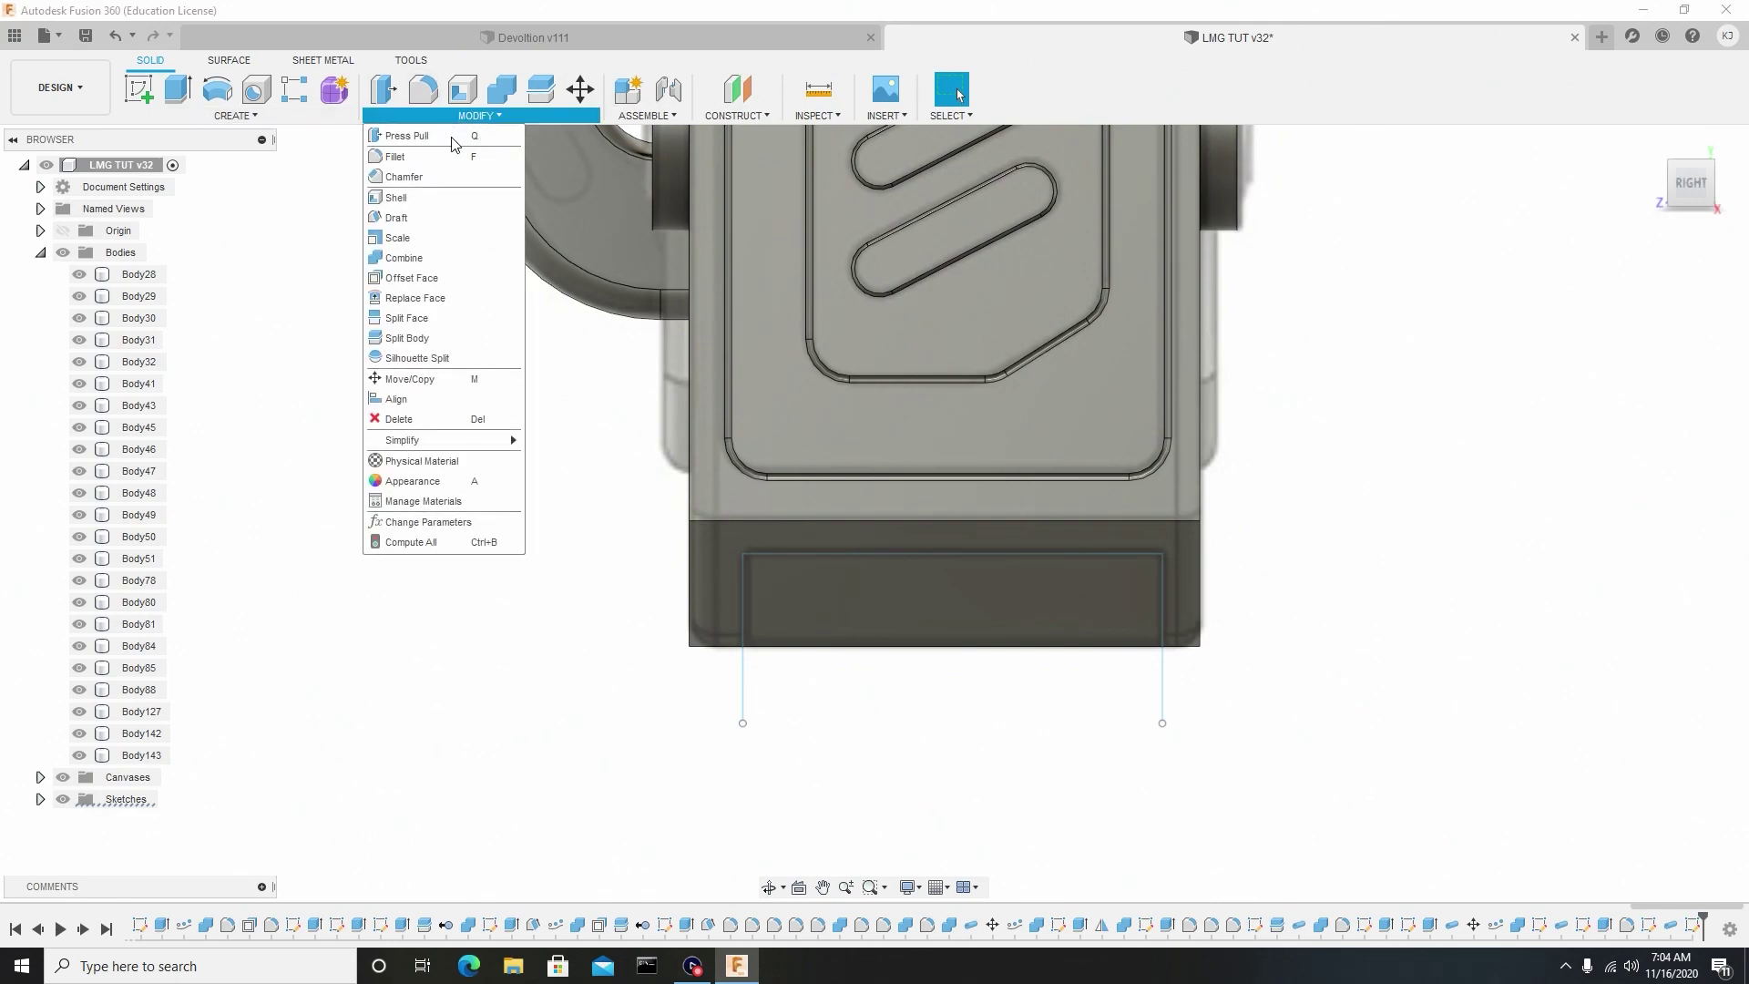
{"action": "left_click", "coordinate": [432, 337]}
{"action": "left_click", "coordinate": [847, 597]}
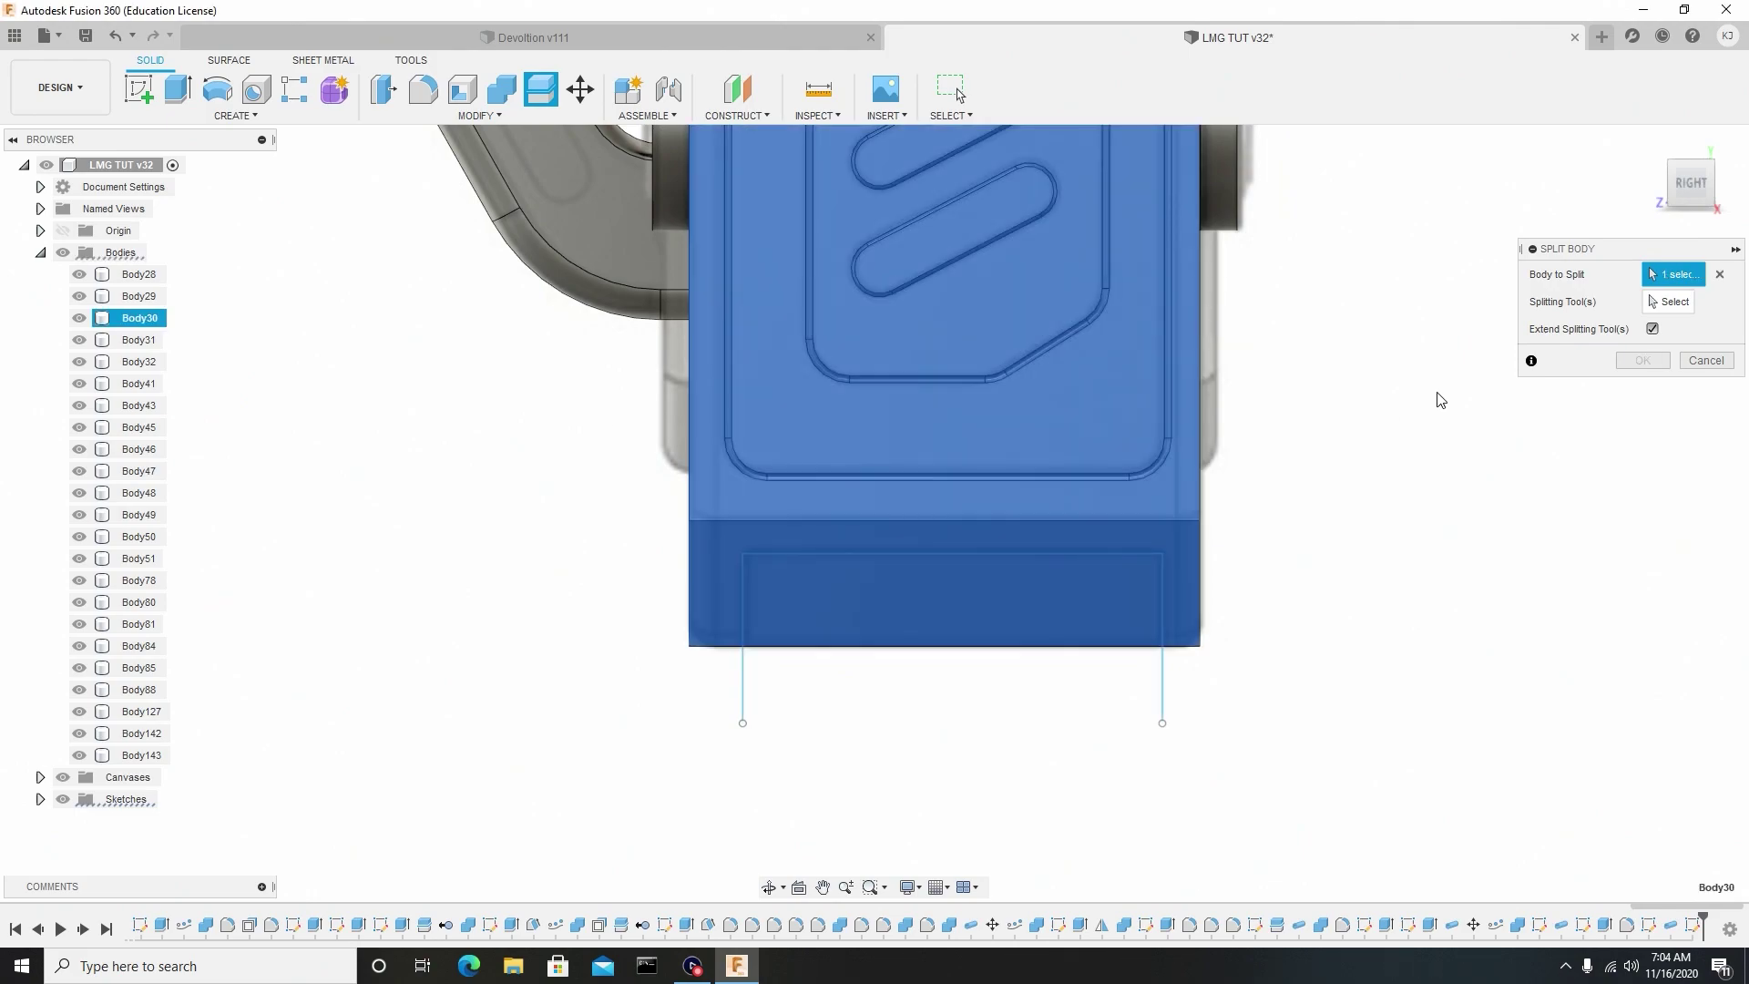
{"action": "left_click", "coordinate": [1682, 308]}
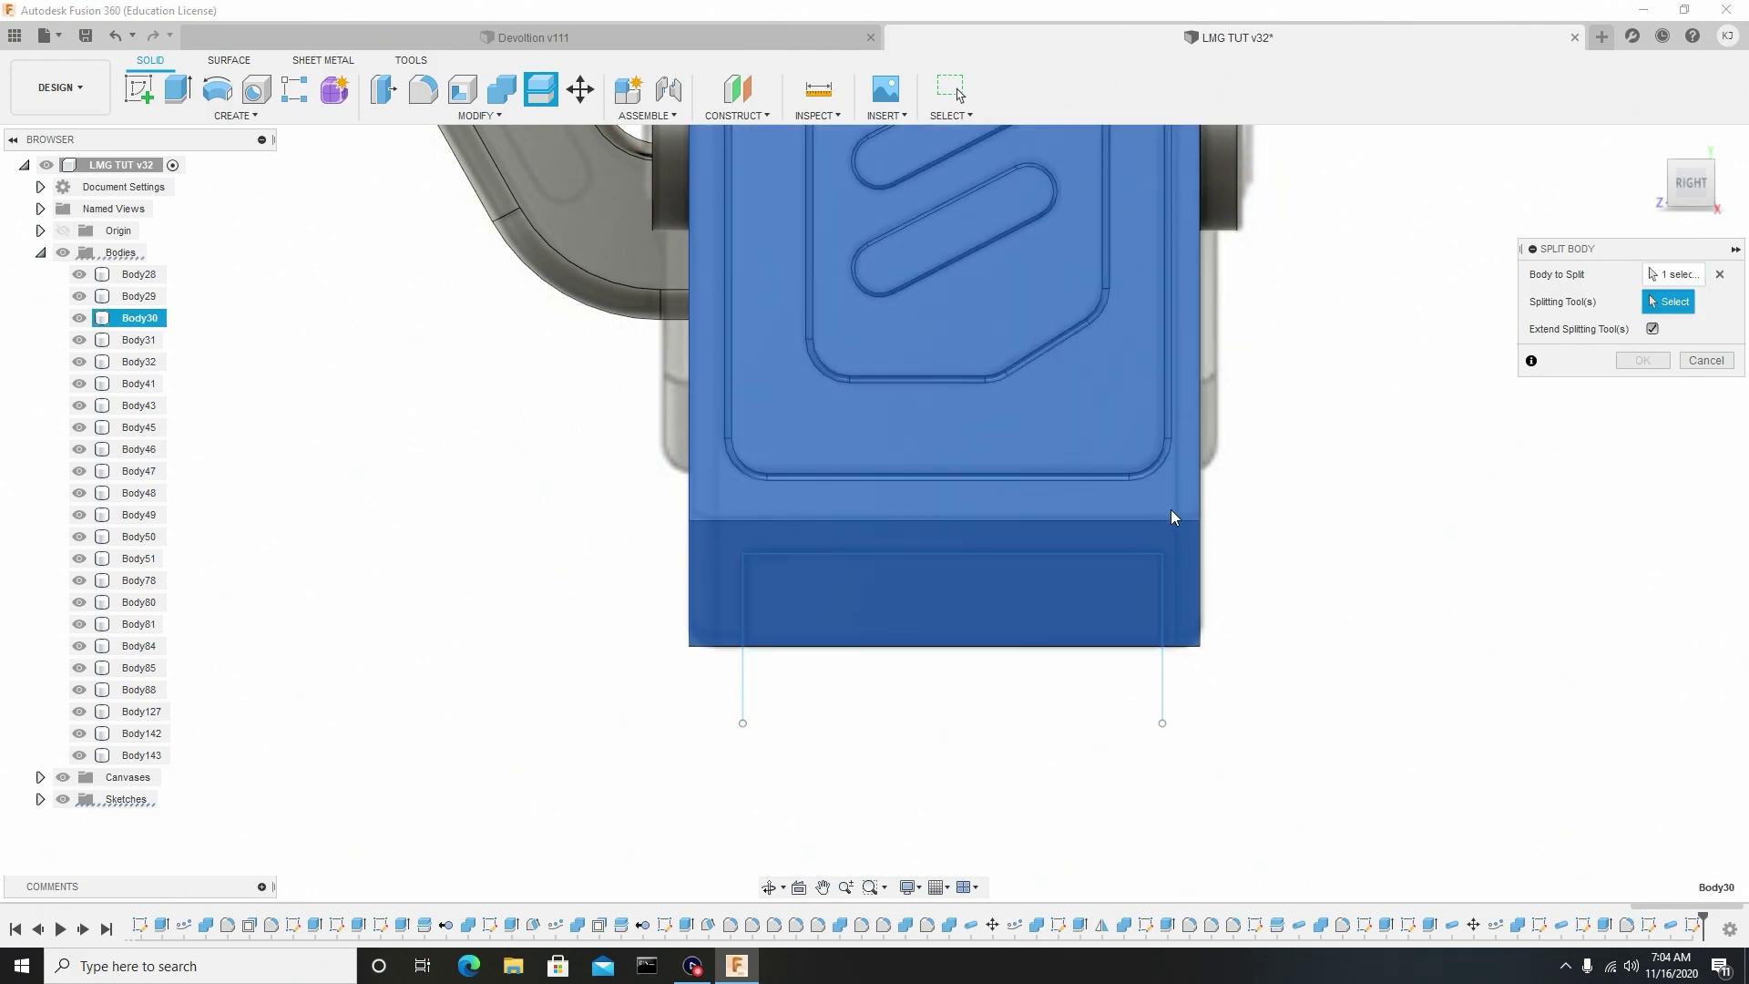
{"action": "left_click", "coordinate": [1092, 560]}
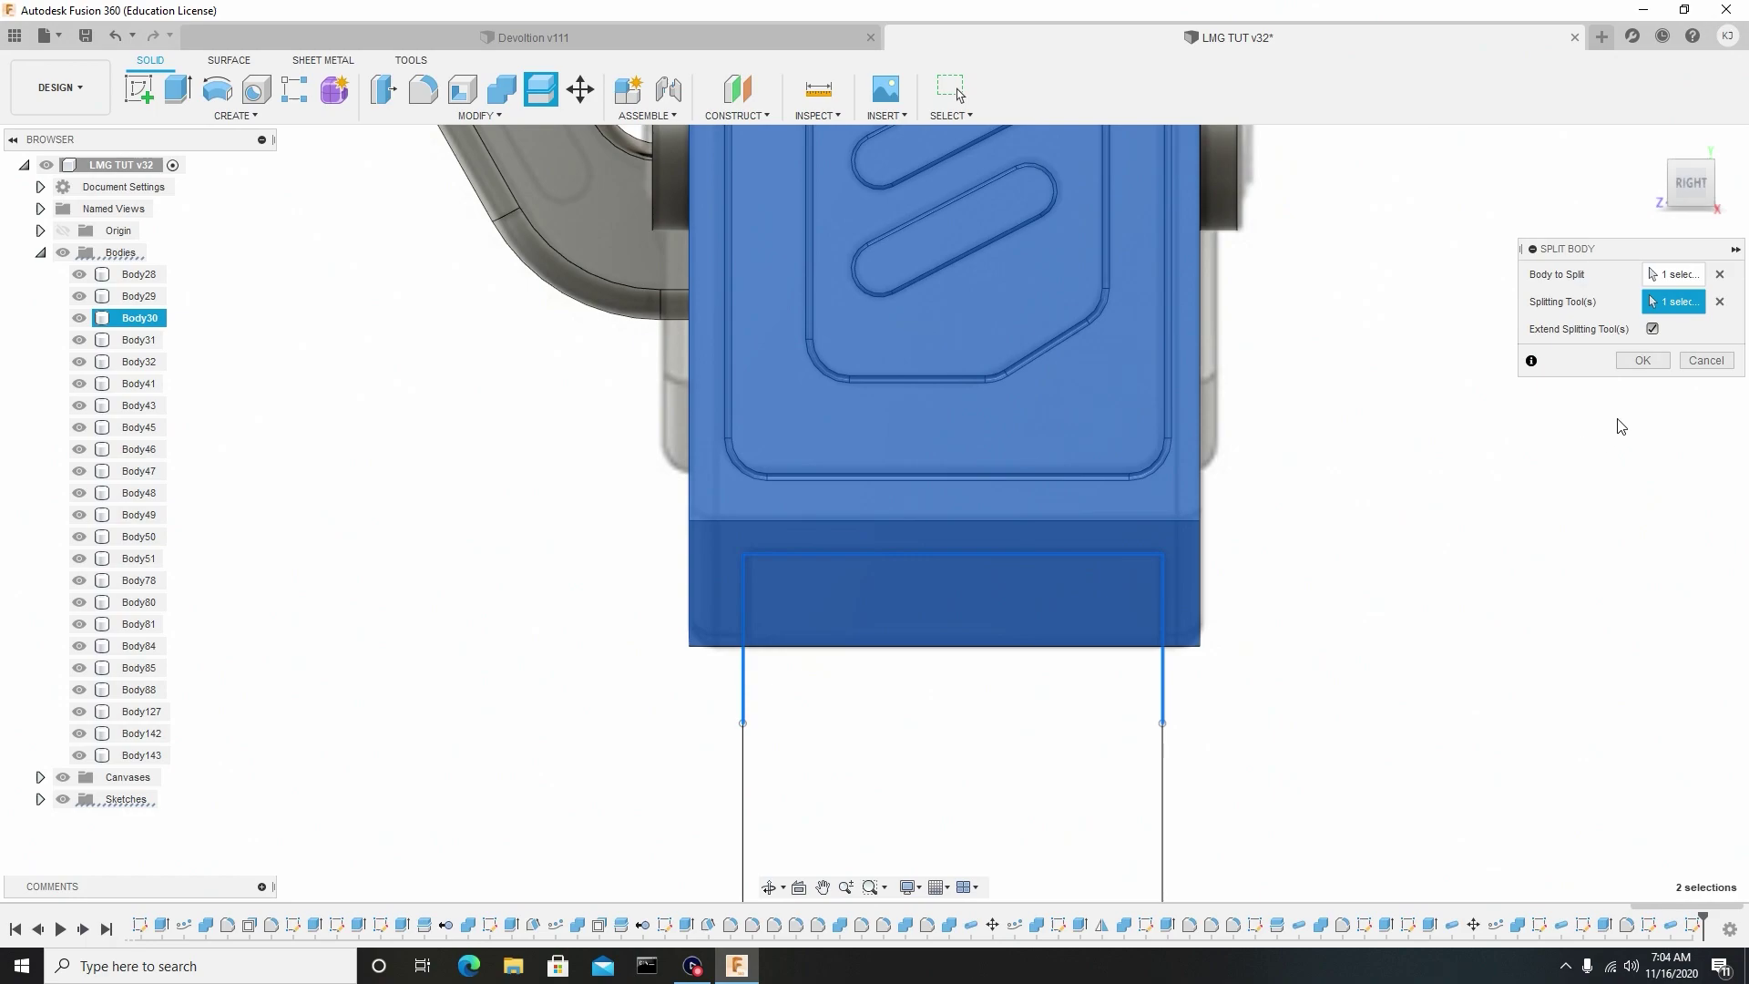
{"action": "left_click", "coordinate": [1636, 365]}
{"action": "scroll", "coordinate": [1146, 484], "scroll_direction": "up", "scroll_amount": 1}
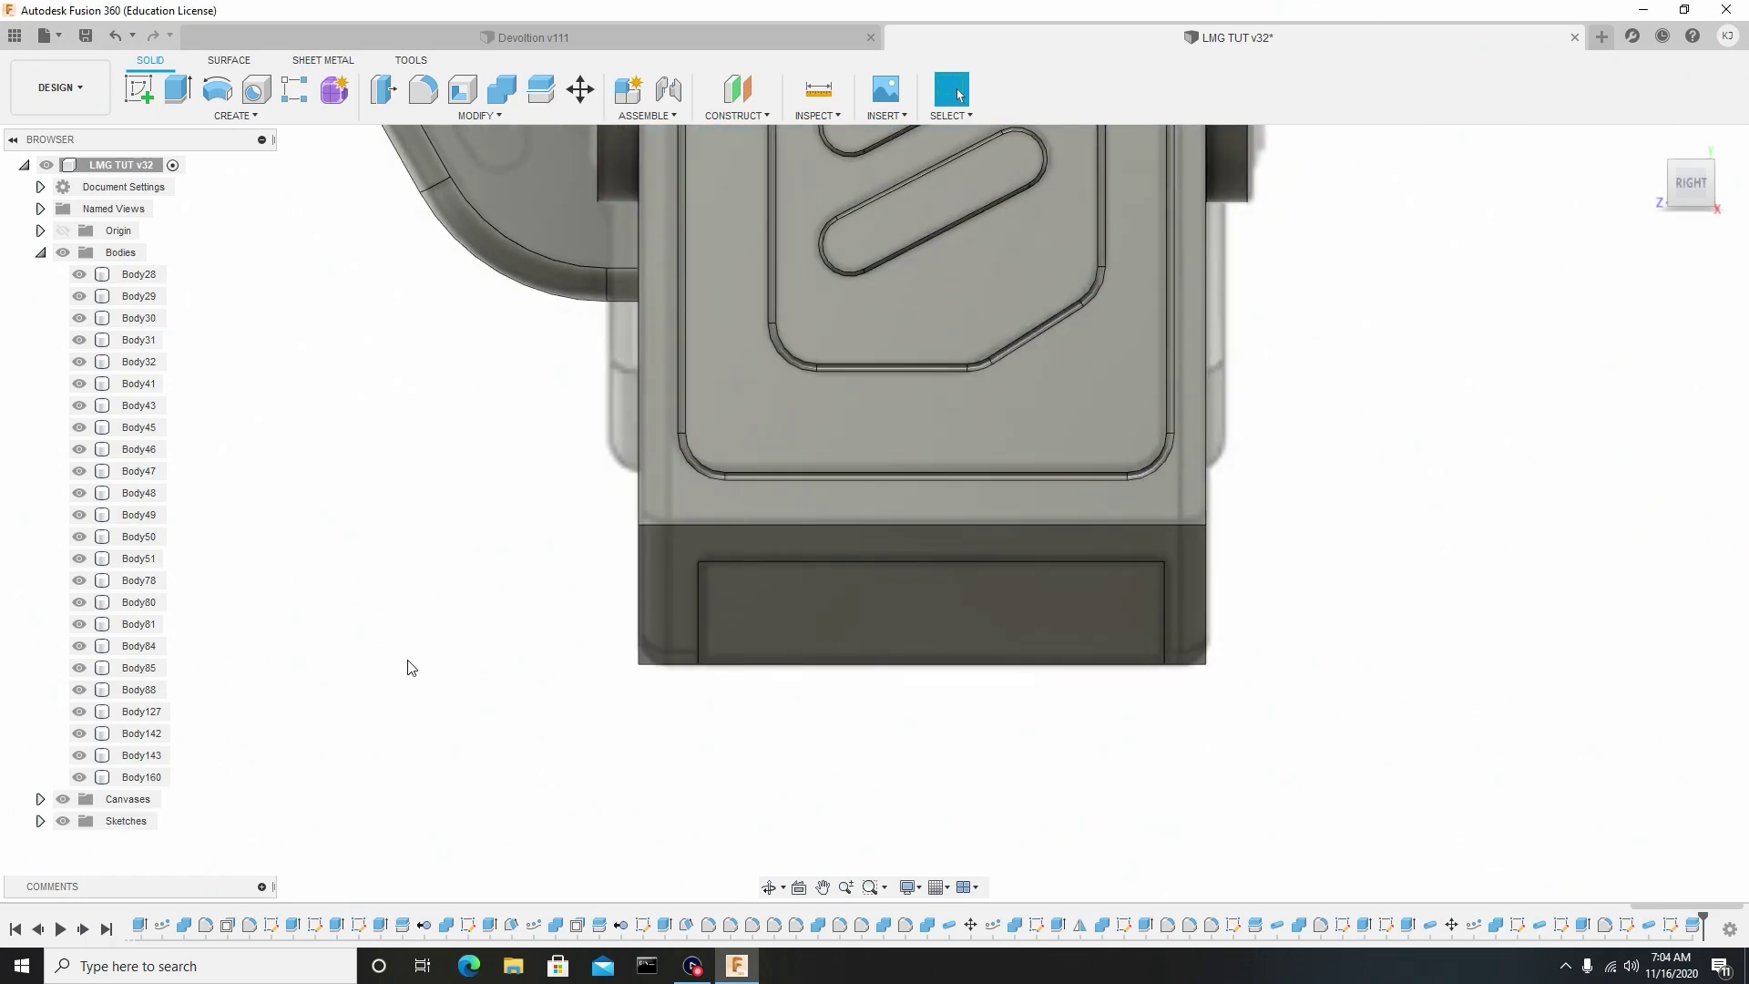
Toggle the visibility of Body30 to examine which part of the magazine base was split off.
{"action": "left_click", "coordinate": [78, 318]}
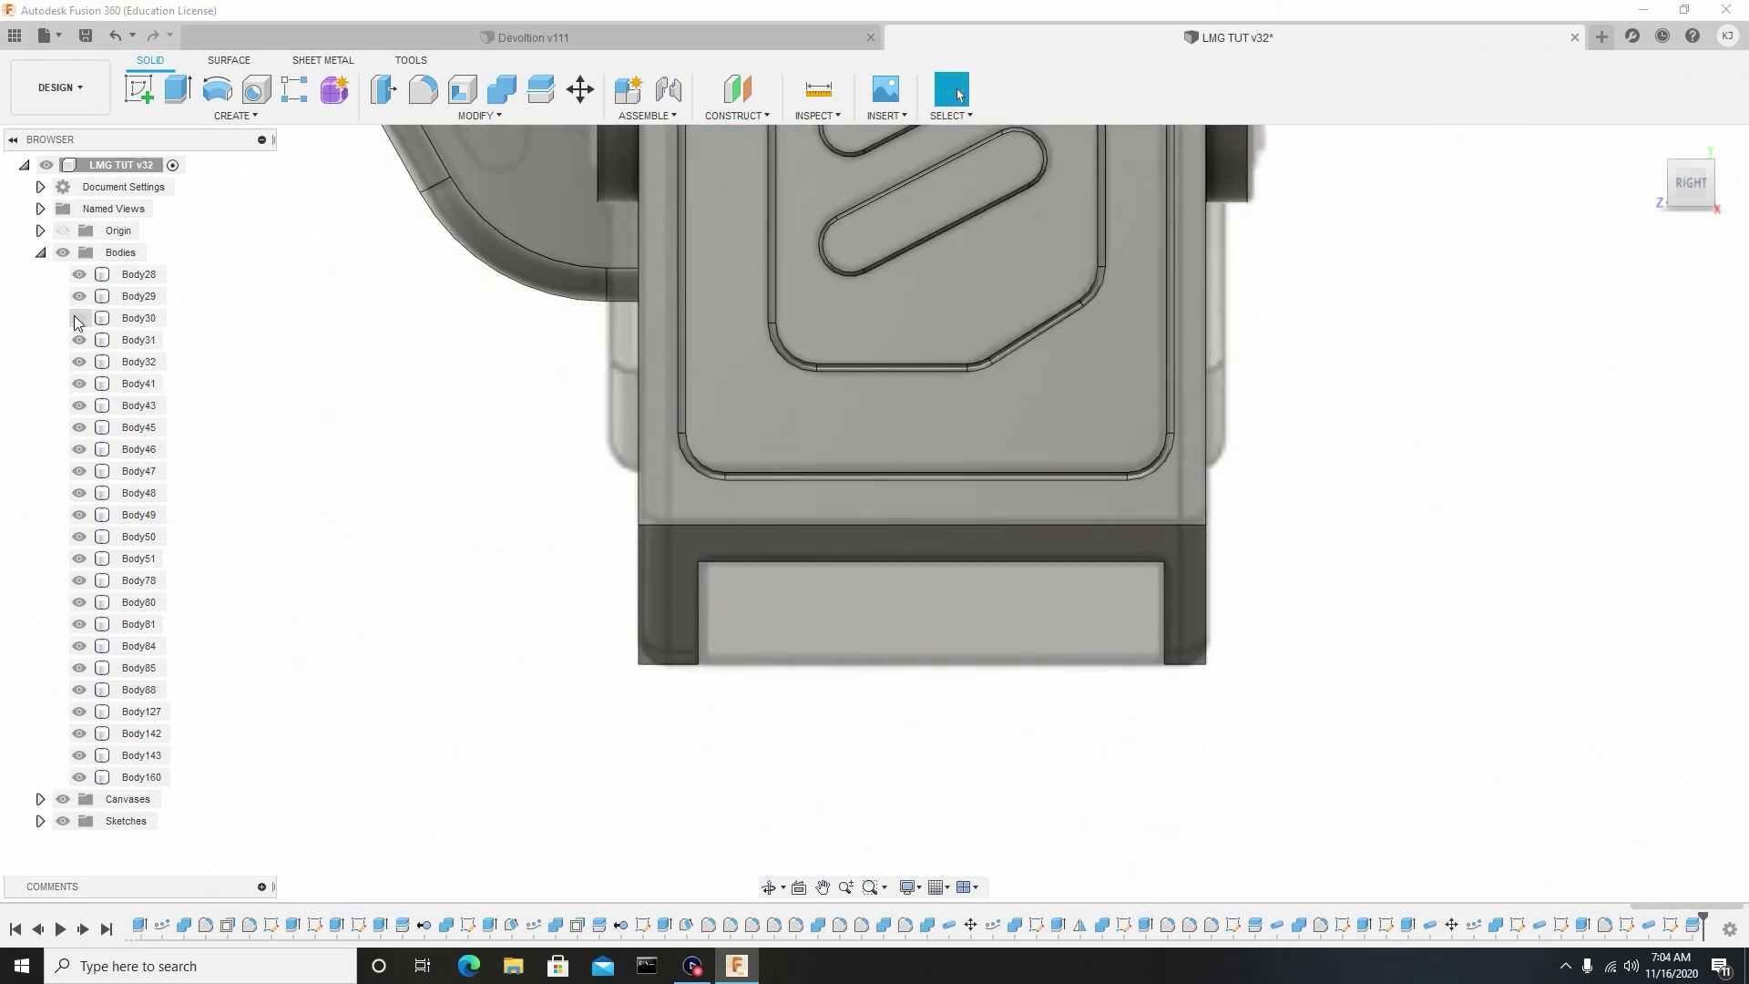
{"action": "left_click", "coordinate": [77, 317]}
{"action": "left_click", "coordinate": [75, 318]}
{"action": "left_click", "coordinate": [79, 318]}
{"action": "left_click", "coordinate": [77, 318]}
{"action": "left_click", "coordinate": [76, 318]}
{"action": "left_click", "coordinate": [76, 317]}
{"action": "left_click", "coordinate": [77, 318]}
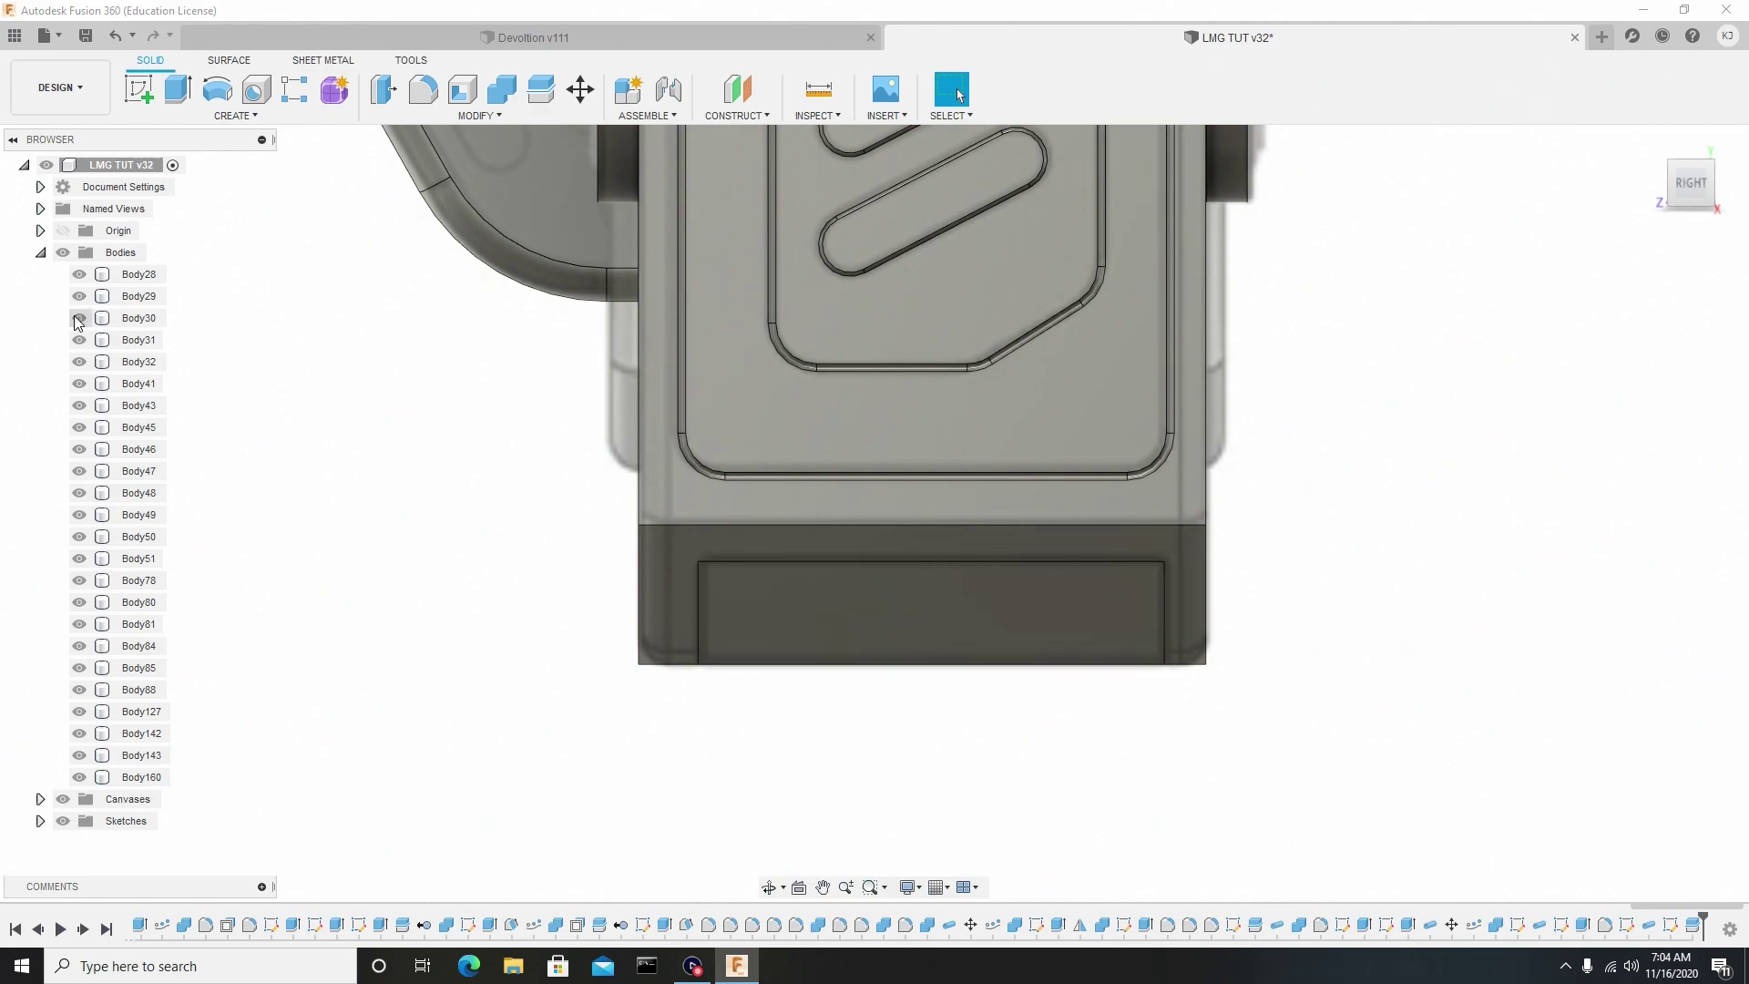
{"action": "left_click", "coordinate": [132, 318]}
{"action": "scroll", "coordinate": [1032, 617], "scroll_direction": "down", "scroll_amount": 3}
{"action": "left_click", "coordinate": [1218, 729]}
{"action": "middle_click_drag", "start_coordinate": [1229, 688], "coordinate": [1173, 656], "text": "shift"}
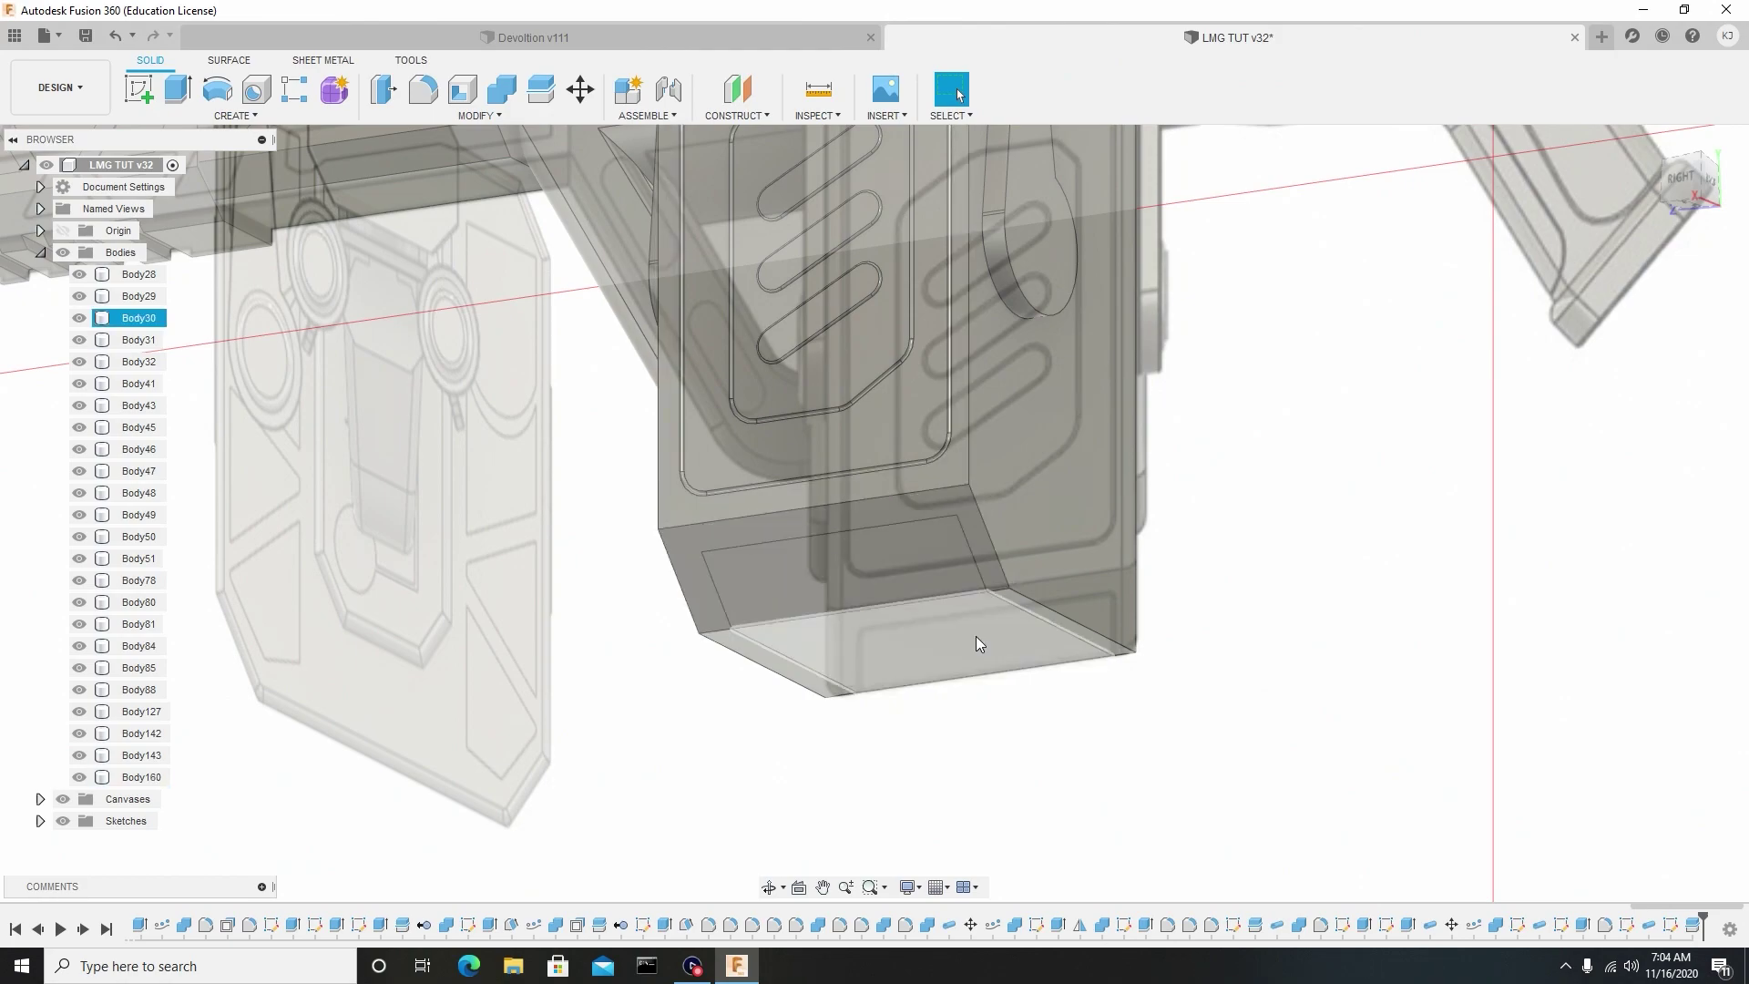
{"action": "right_click", "coordinate": [822, 578]}
{"action": "left_click", "coordinate": [878, 554]}
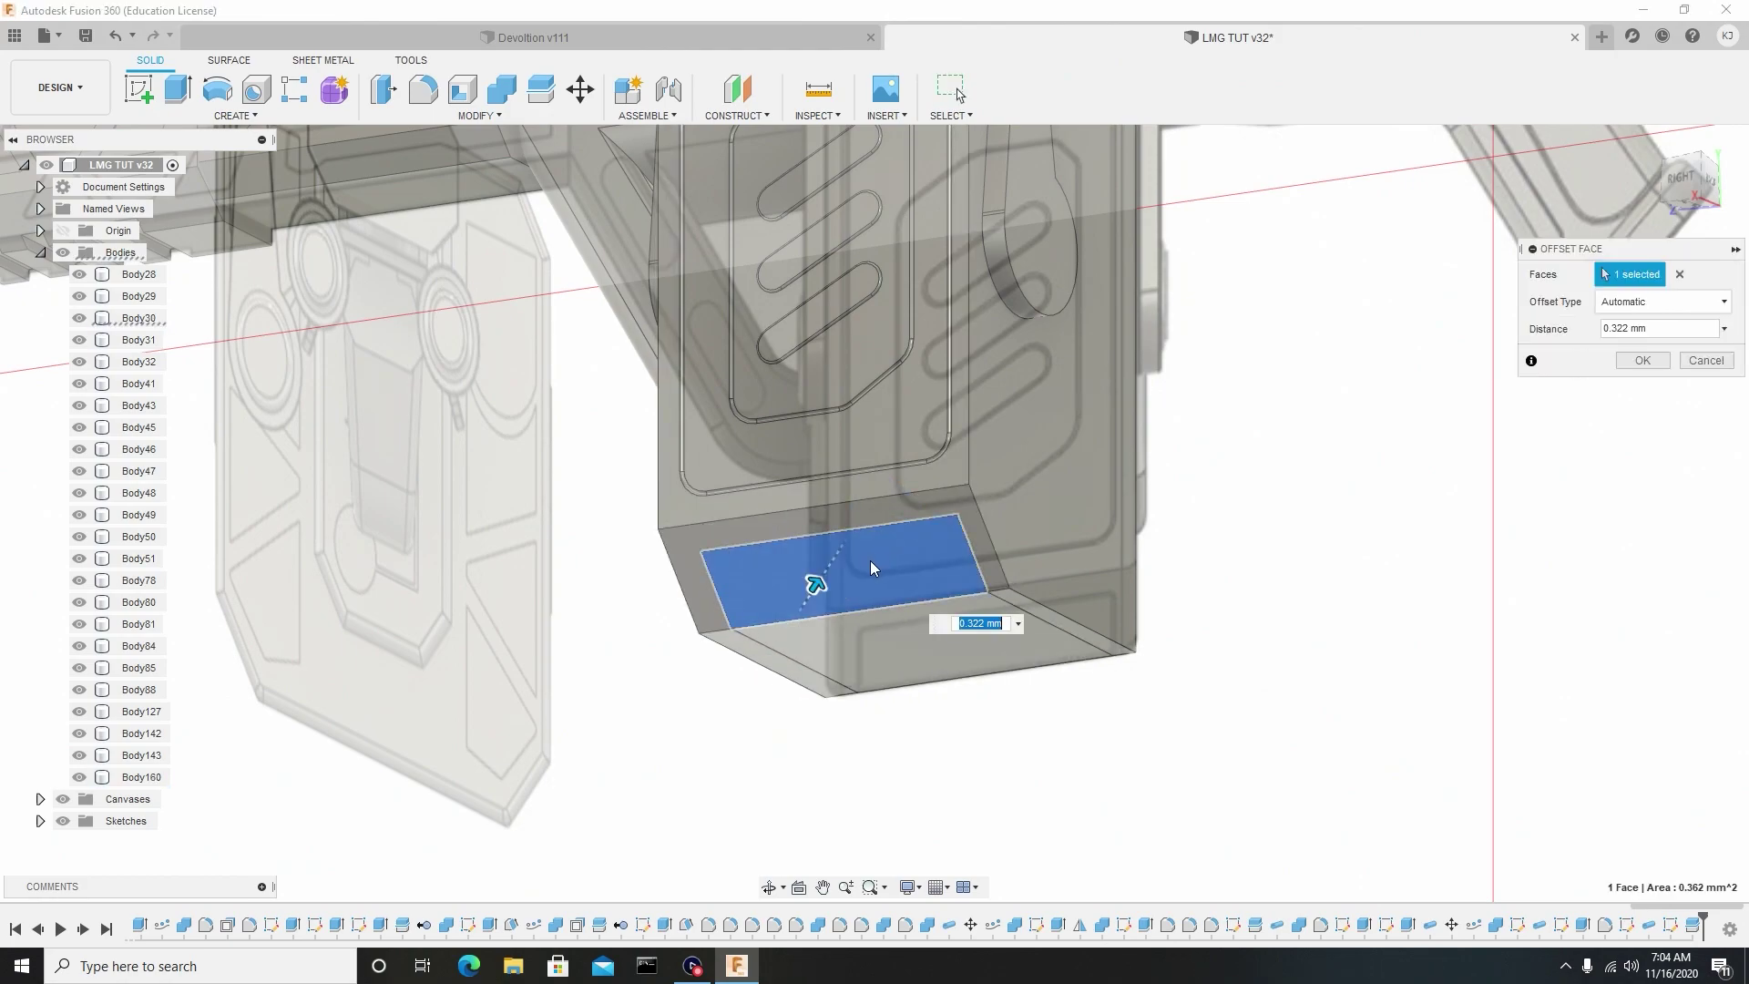
{"action": "left_click_drag", "start_coordinate": [819, 581], "coordinate": [821, 580]}
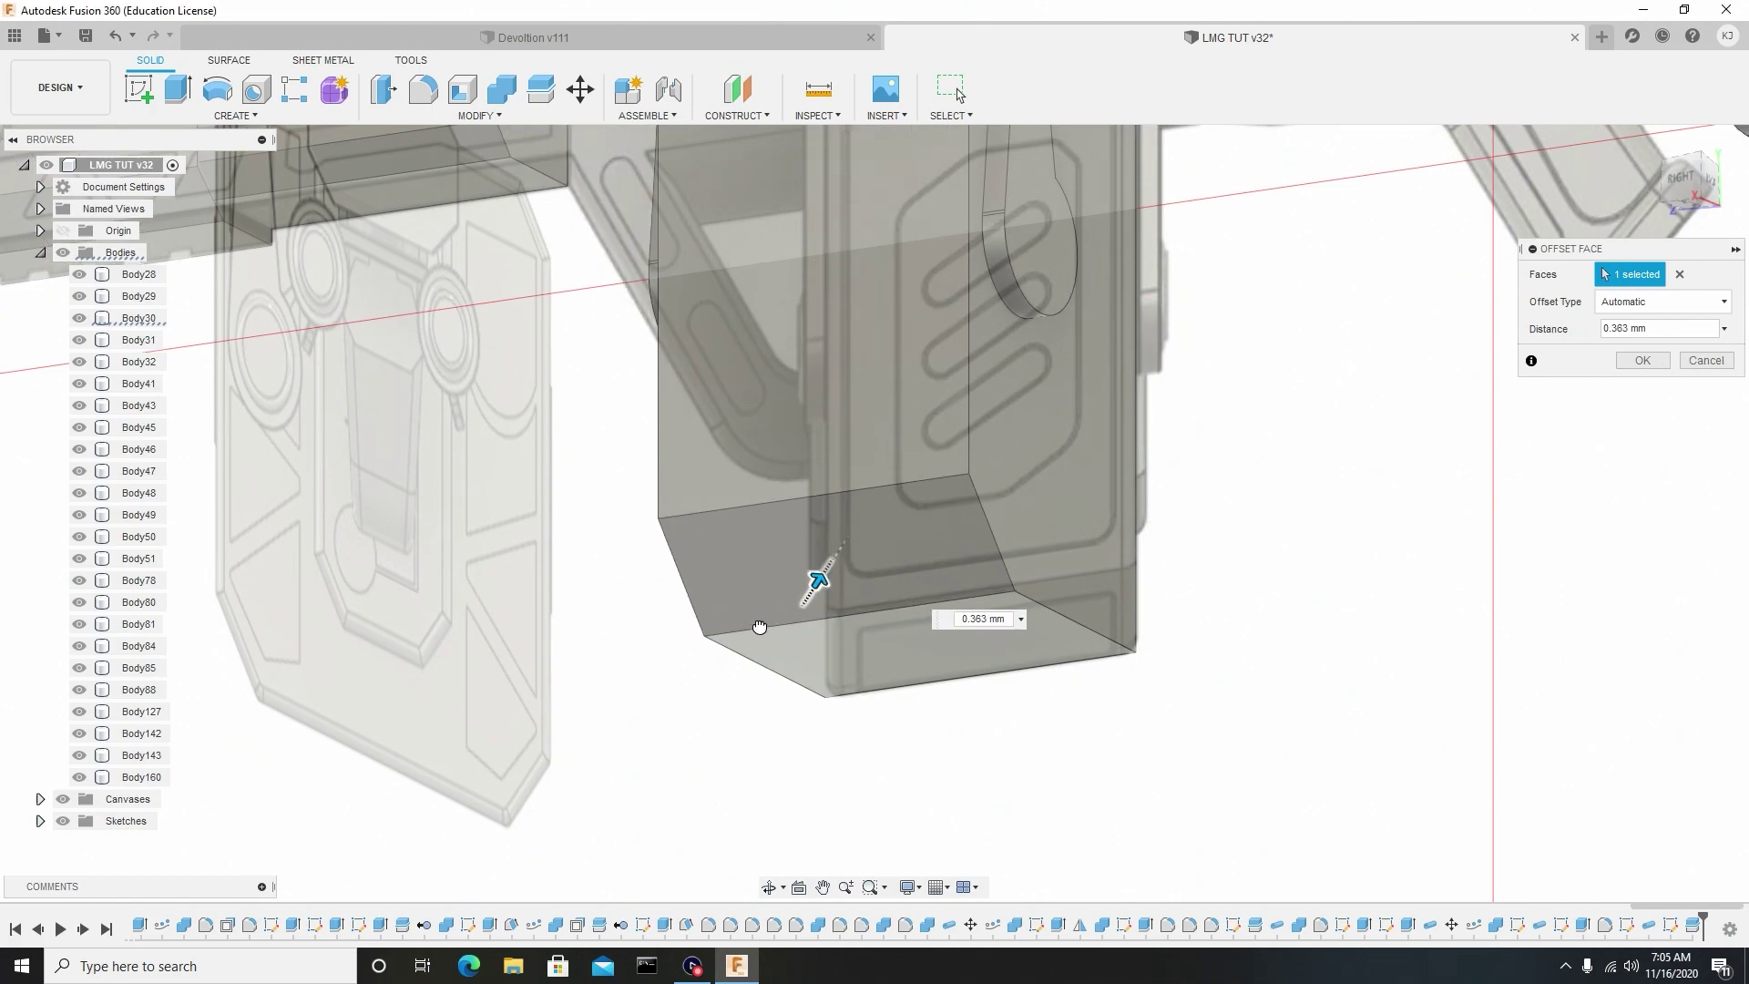
{"action": "scroll", "coordinate": [768, 625], "scroll_direction": "up", "scroll_amount": 5}
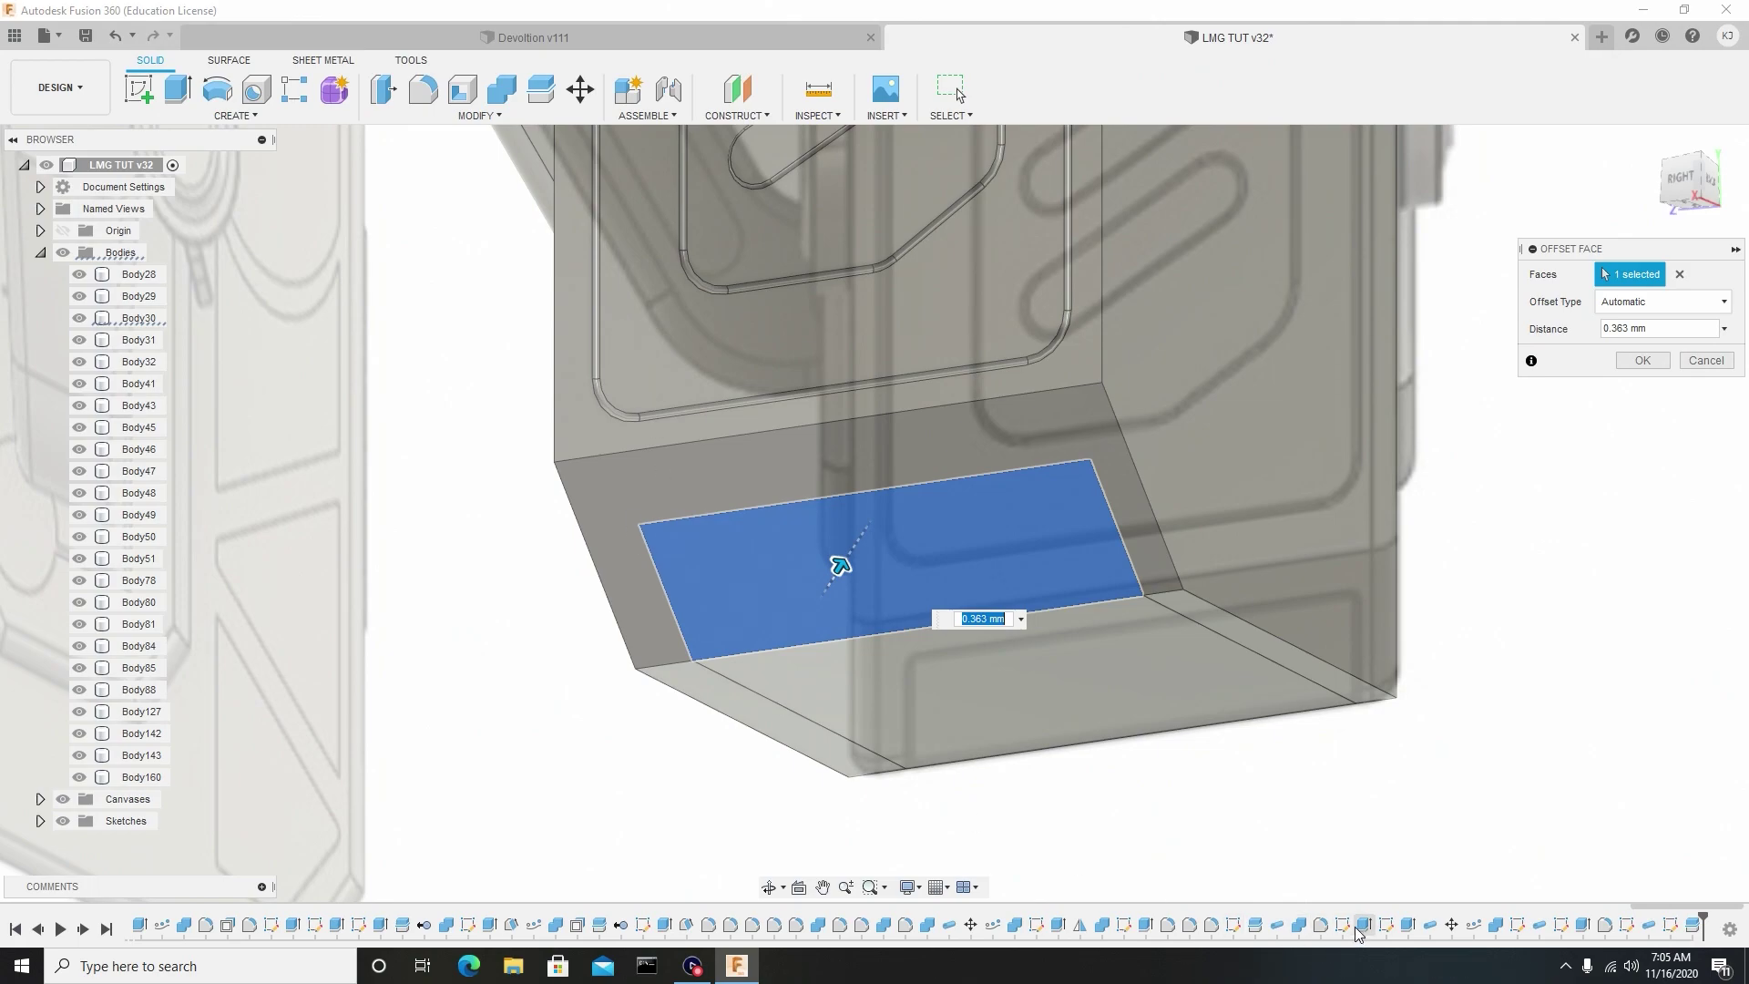
{"action": "left_click", "coordinate": [1704, 361]}
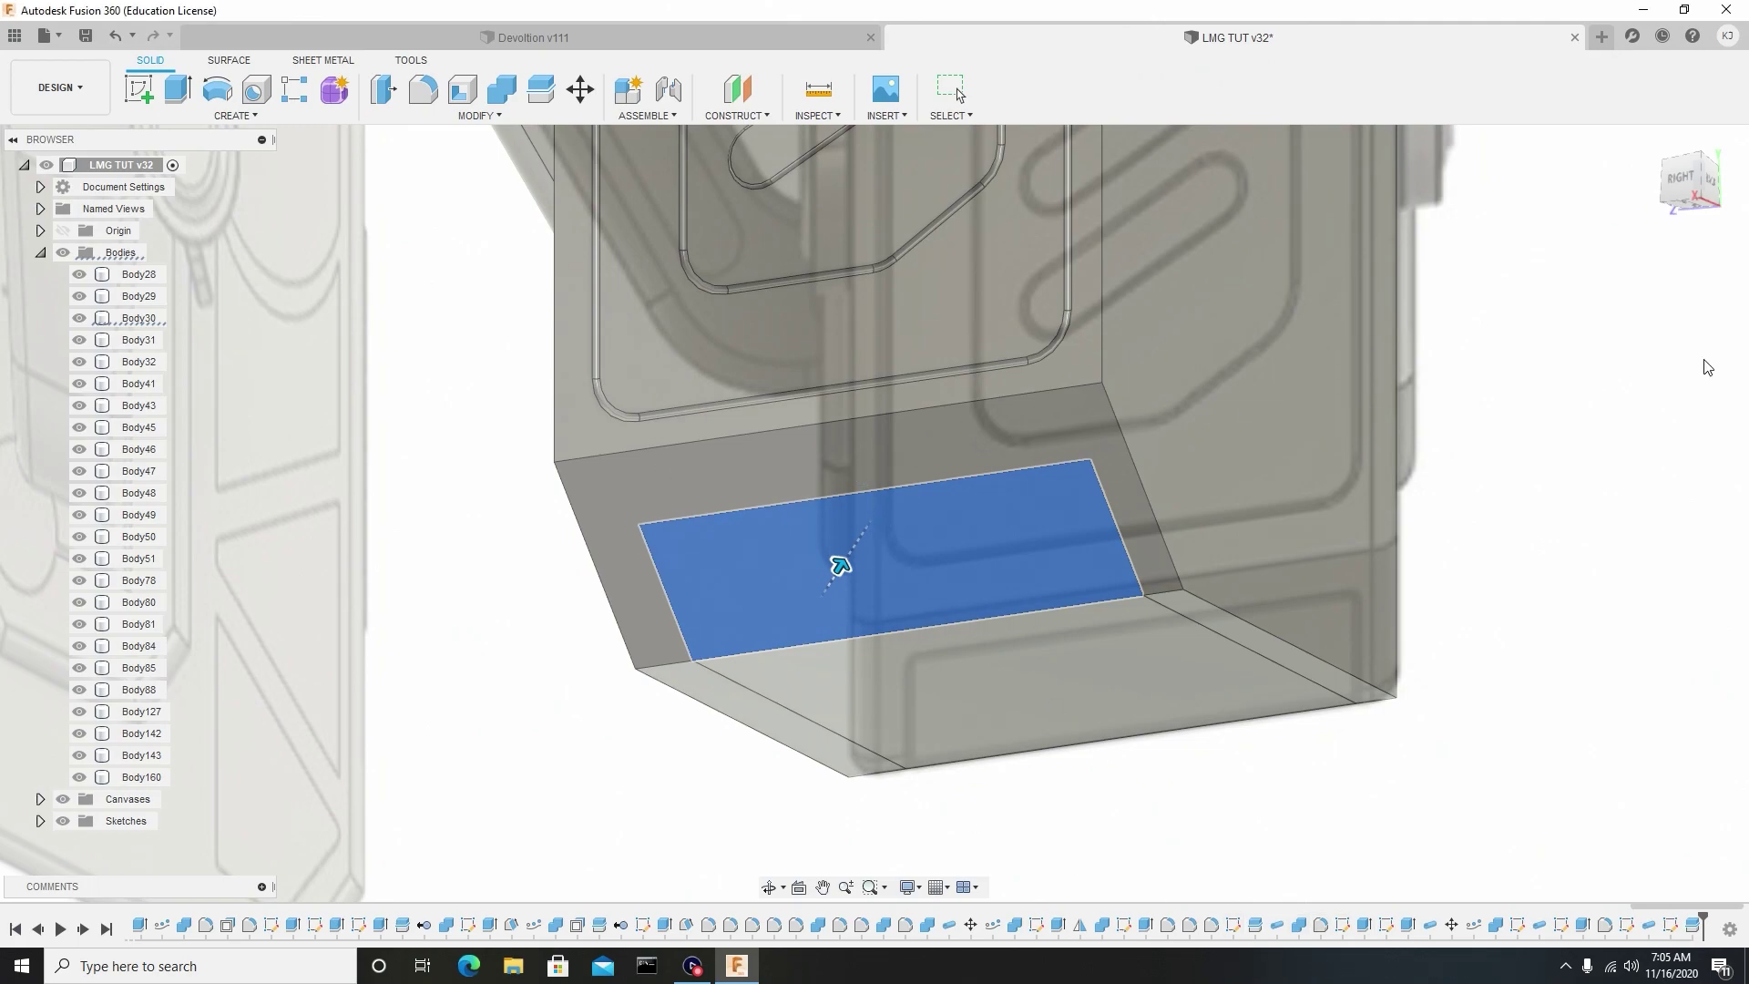
Duplicate the split-off base panel Body30 in place and remove the original body.
{"action": "scroll", "coordinate": [1357, 441], "scroll_direction": "down", "scroll_amount": 3}
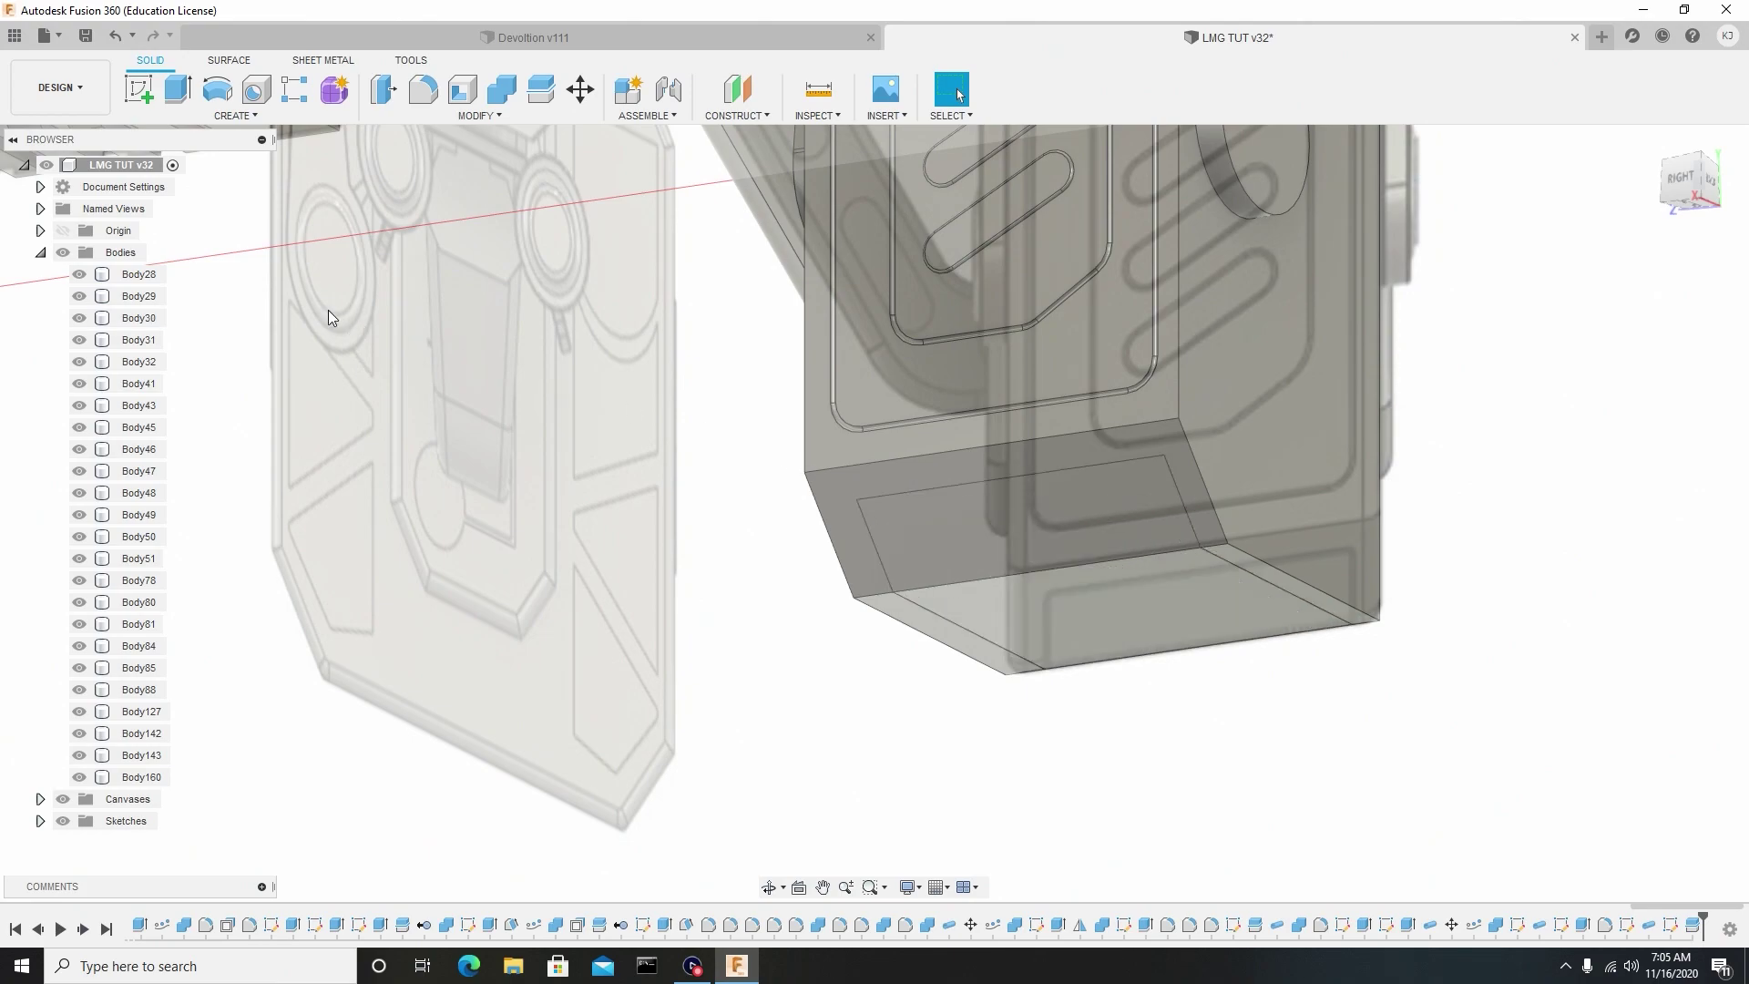
{"action": "left_click", "coordinate": [139, 324]}
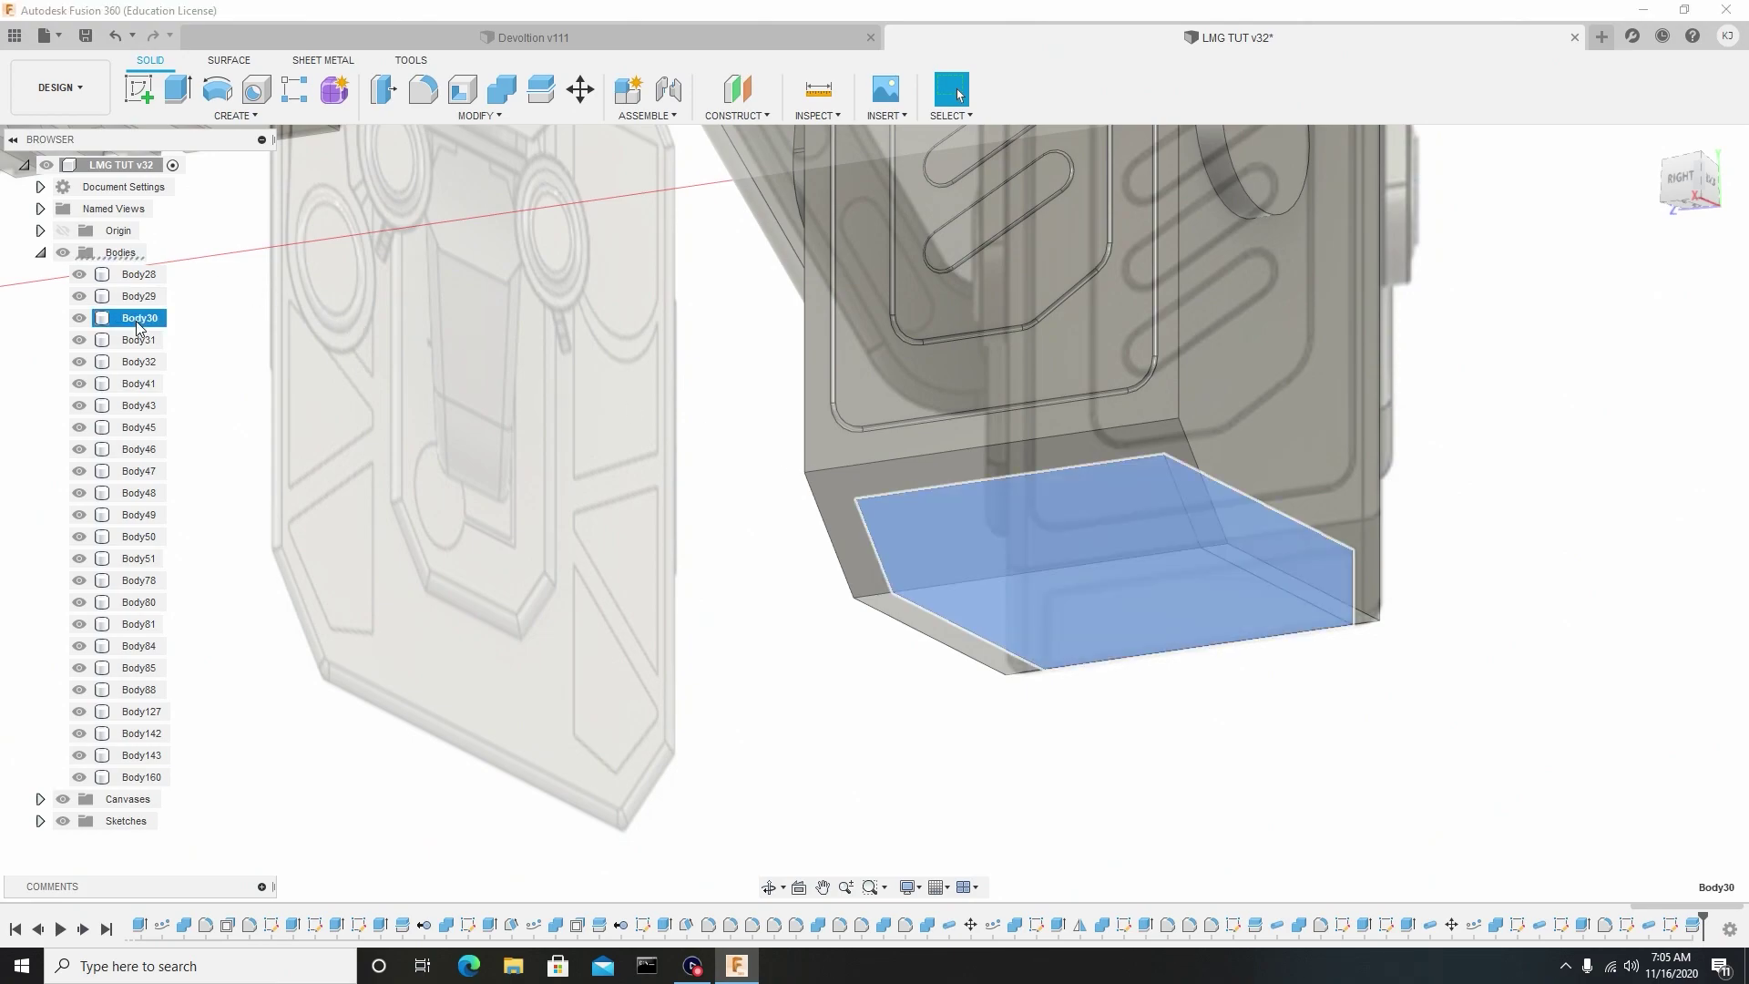
{"action": "key", "text": "ctrl+c"}
{"action": "key", "text": "ctrl+v"}
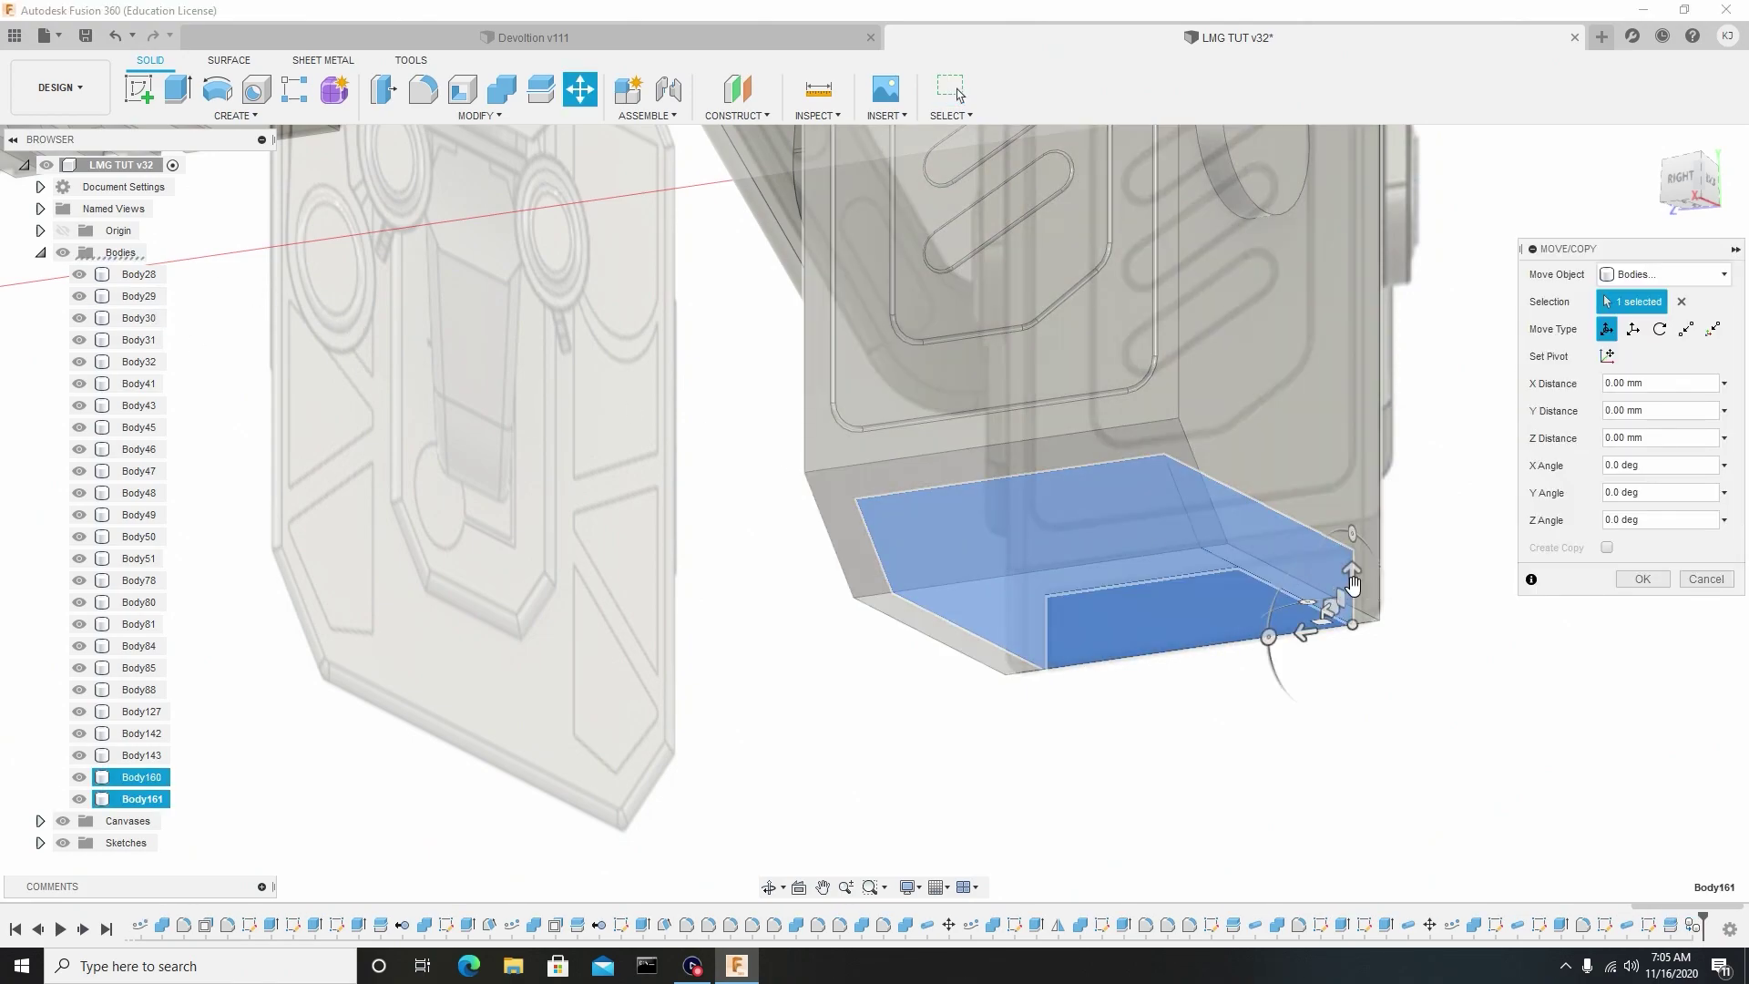
{"action": "left_click", "coordinate": [1639, 579]}
{"action": "left_click", "coordinate": [142, 318]}
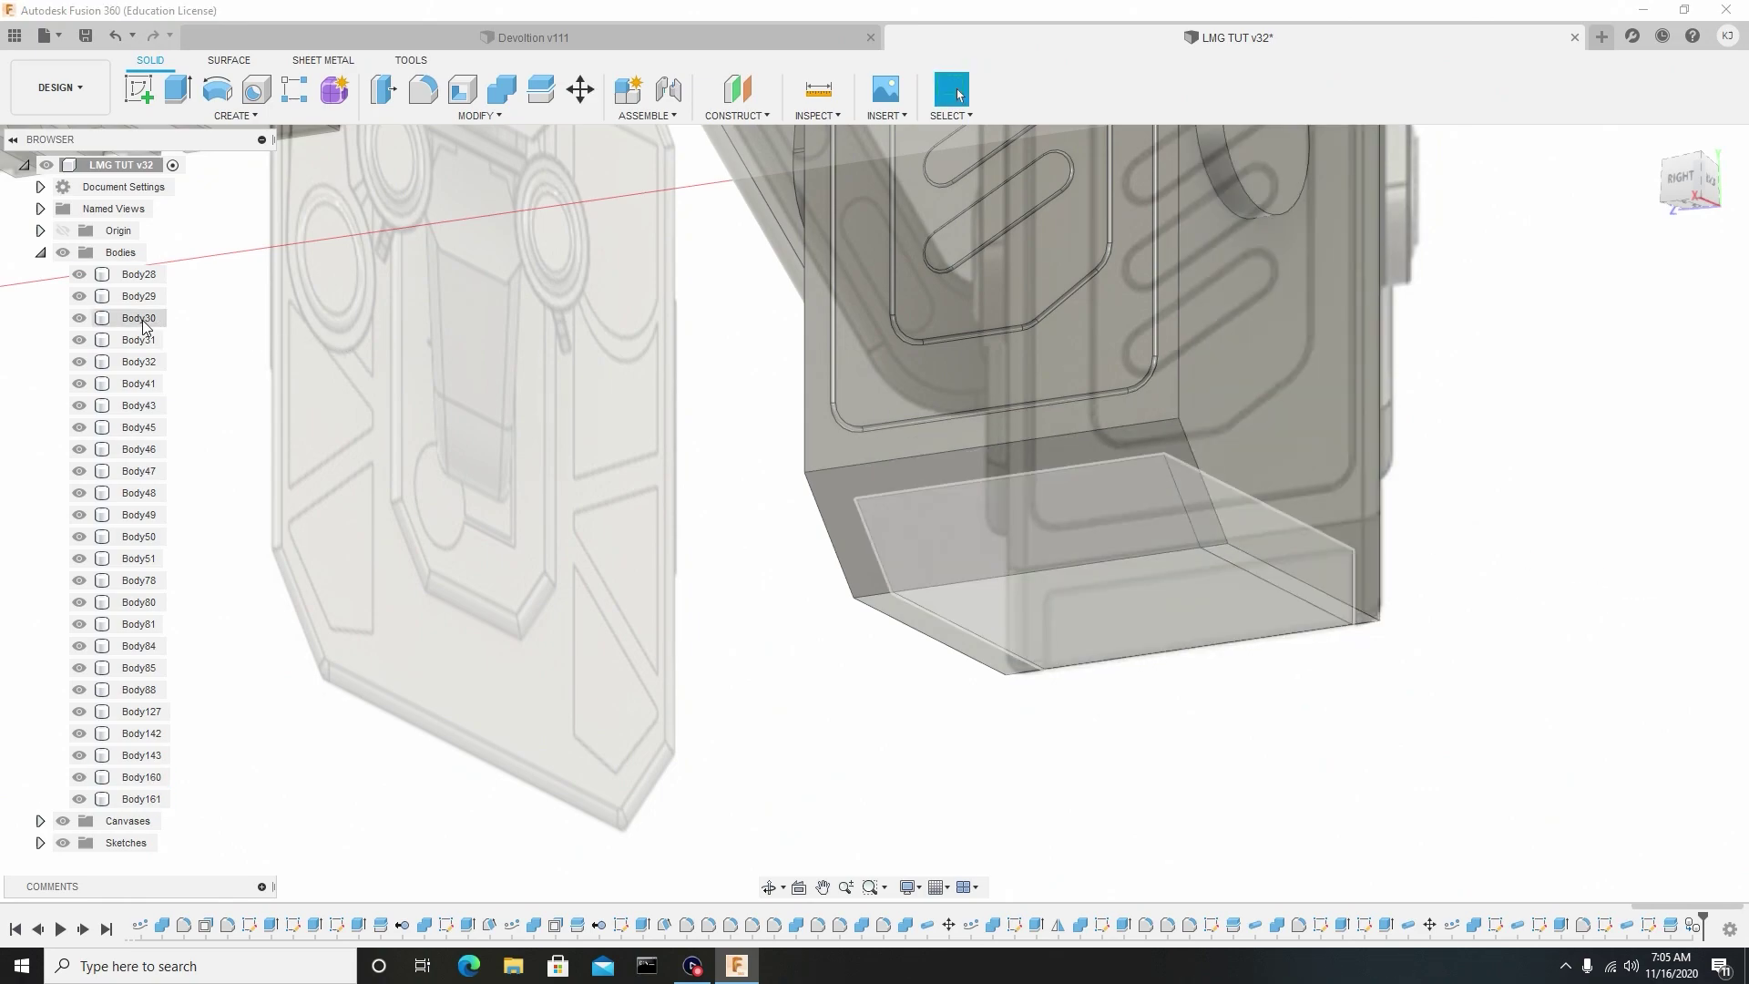
{"action": "right_click", "coordinate": [144, 320]}
{"action": "left_click", "coordinate": [203, 593]}
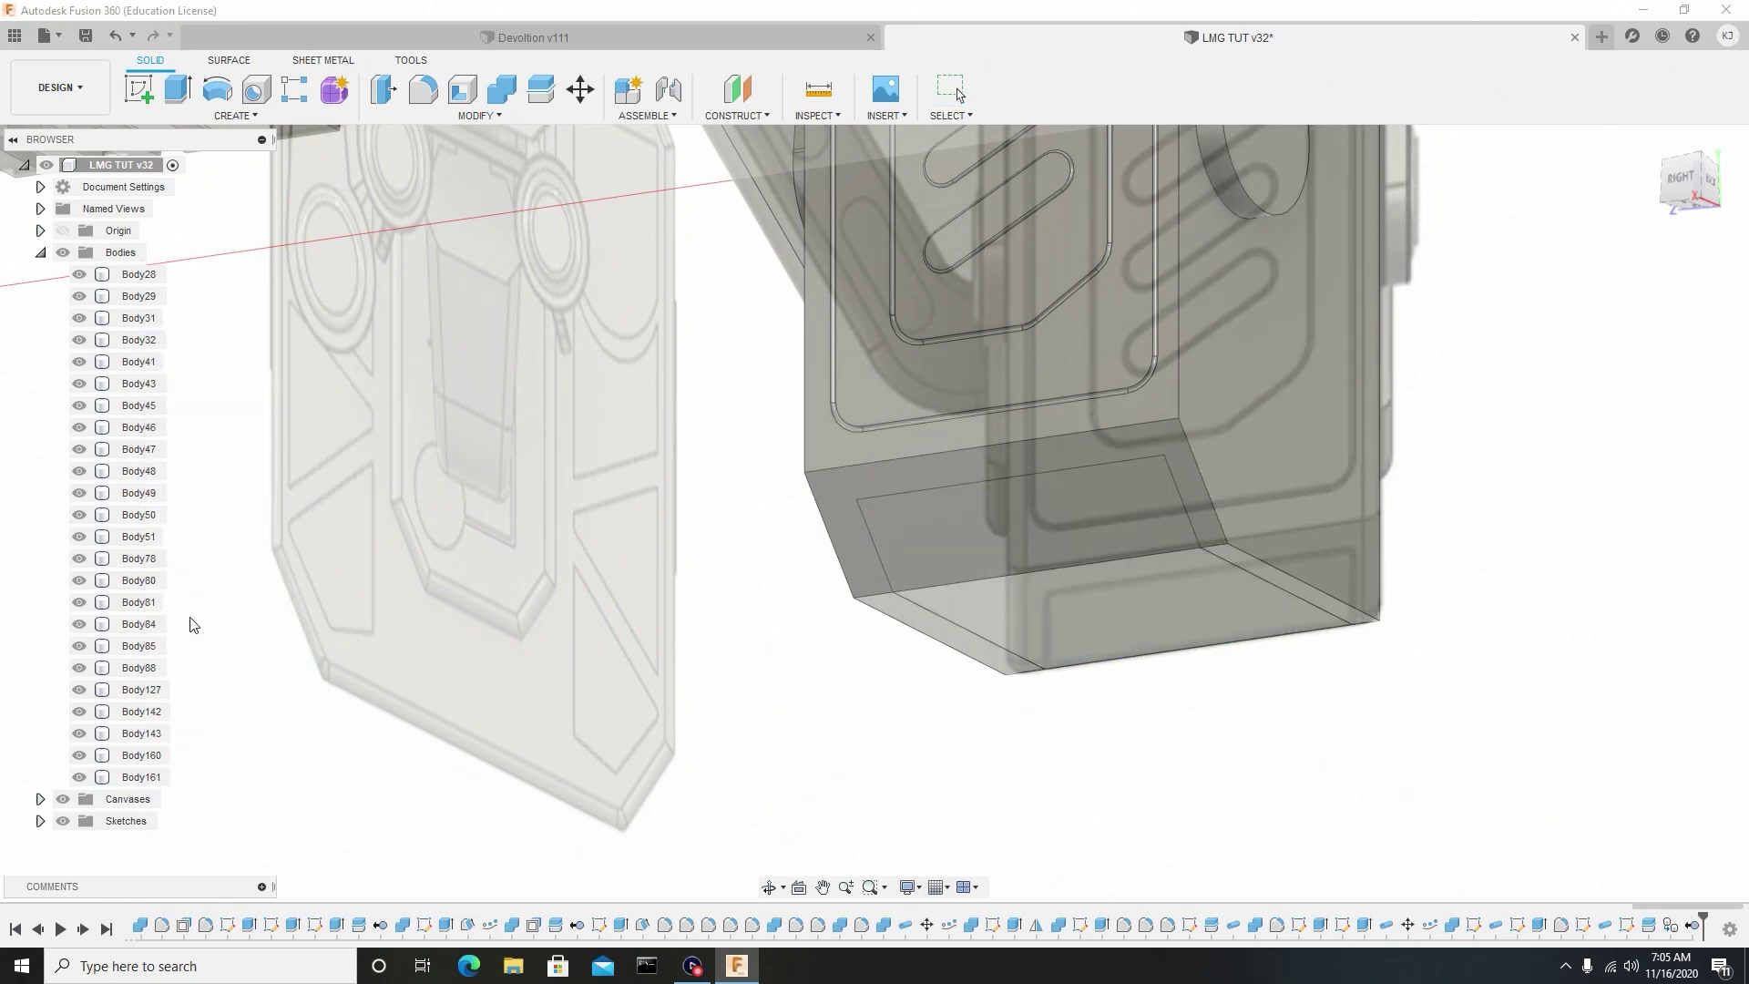
Offset the sloped side face of the duplicated base panel by -0.028 mm to recess it.
{"action": "scroll", "coordinate": [1107, 572], "scroll_direction": "up", "scroll_amount": 1}
{"action": "left_click", "coordinate": [1046, 503]}
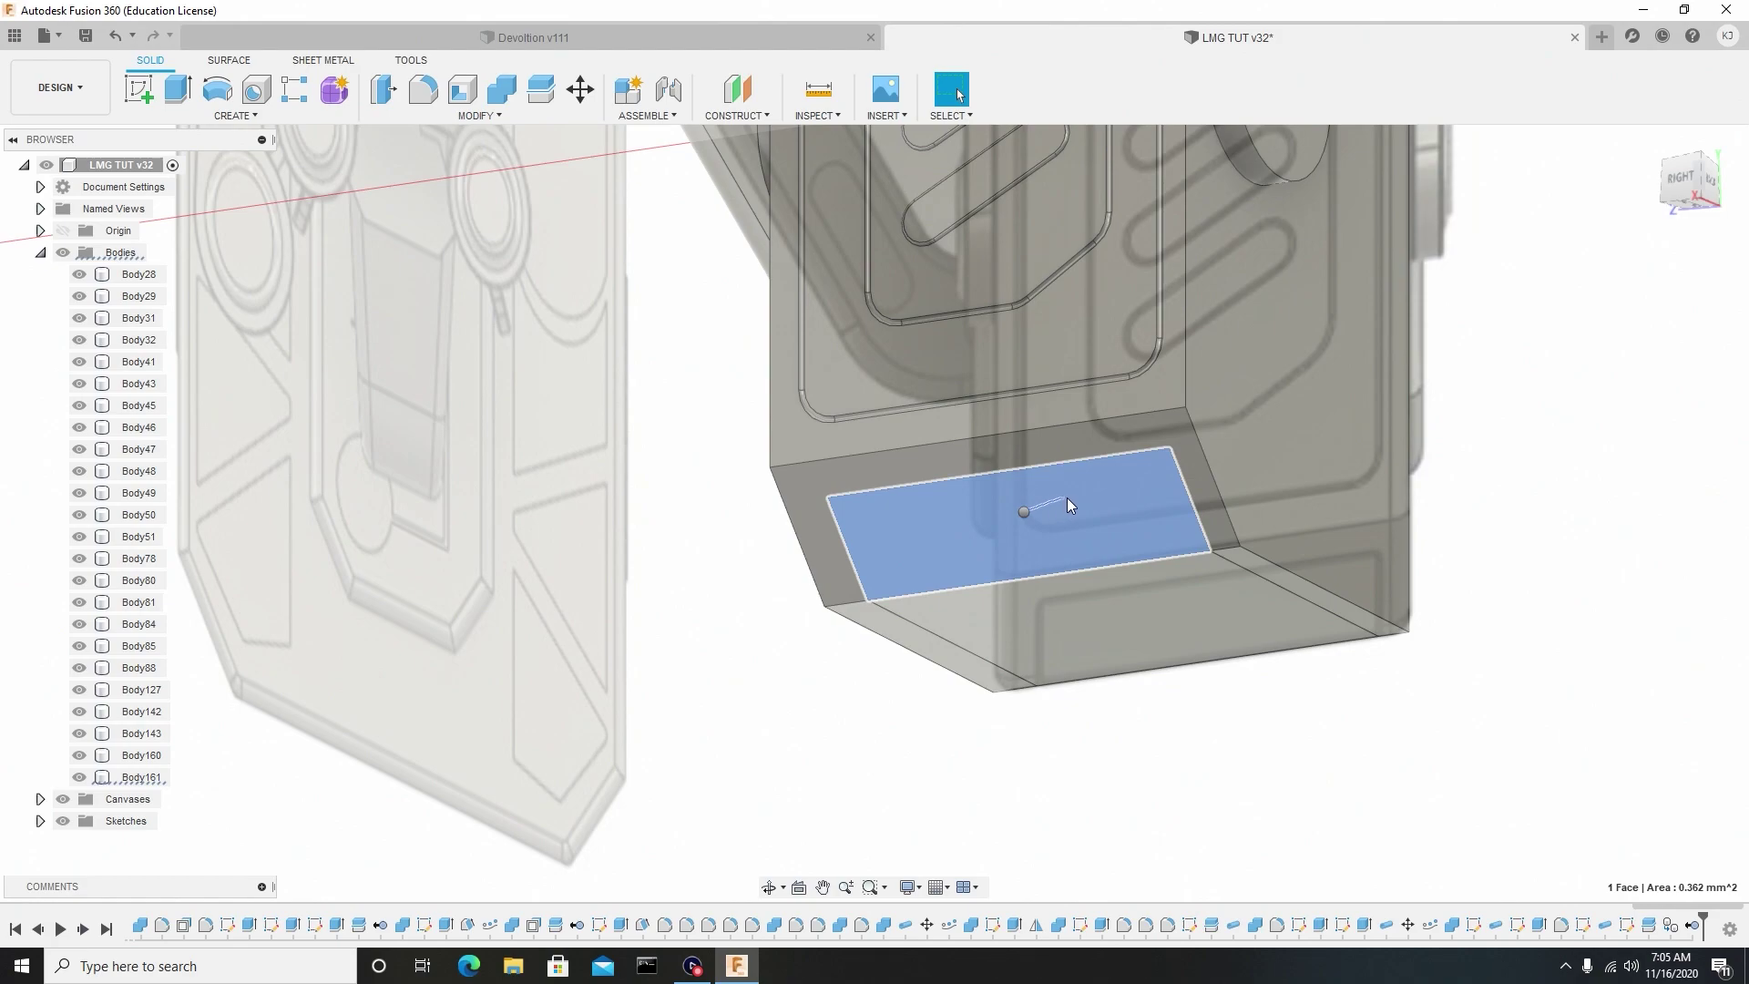
{"action": "right_click", "coordinate": [1082, 492]}
{"action": "left_click", "coordinate": [1084, 485]}
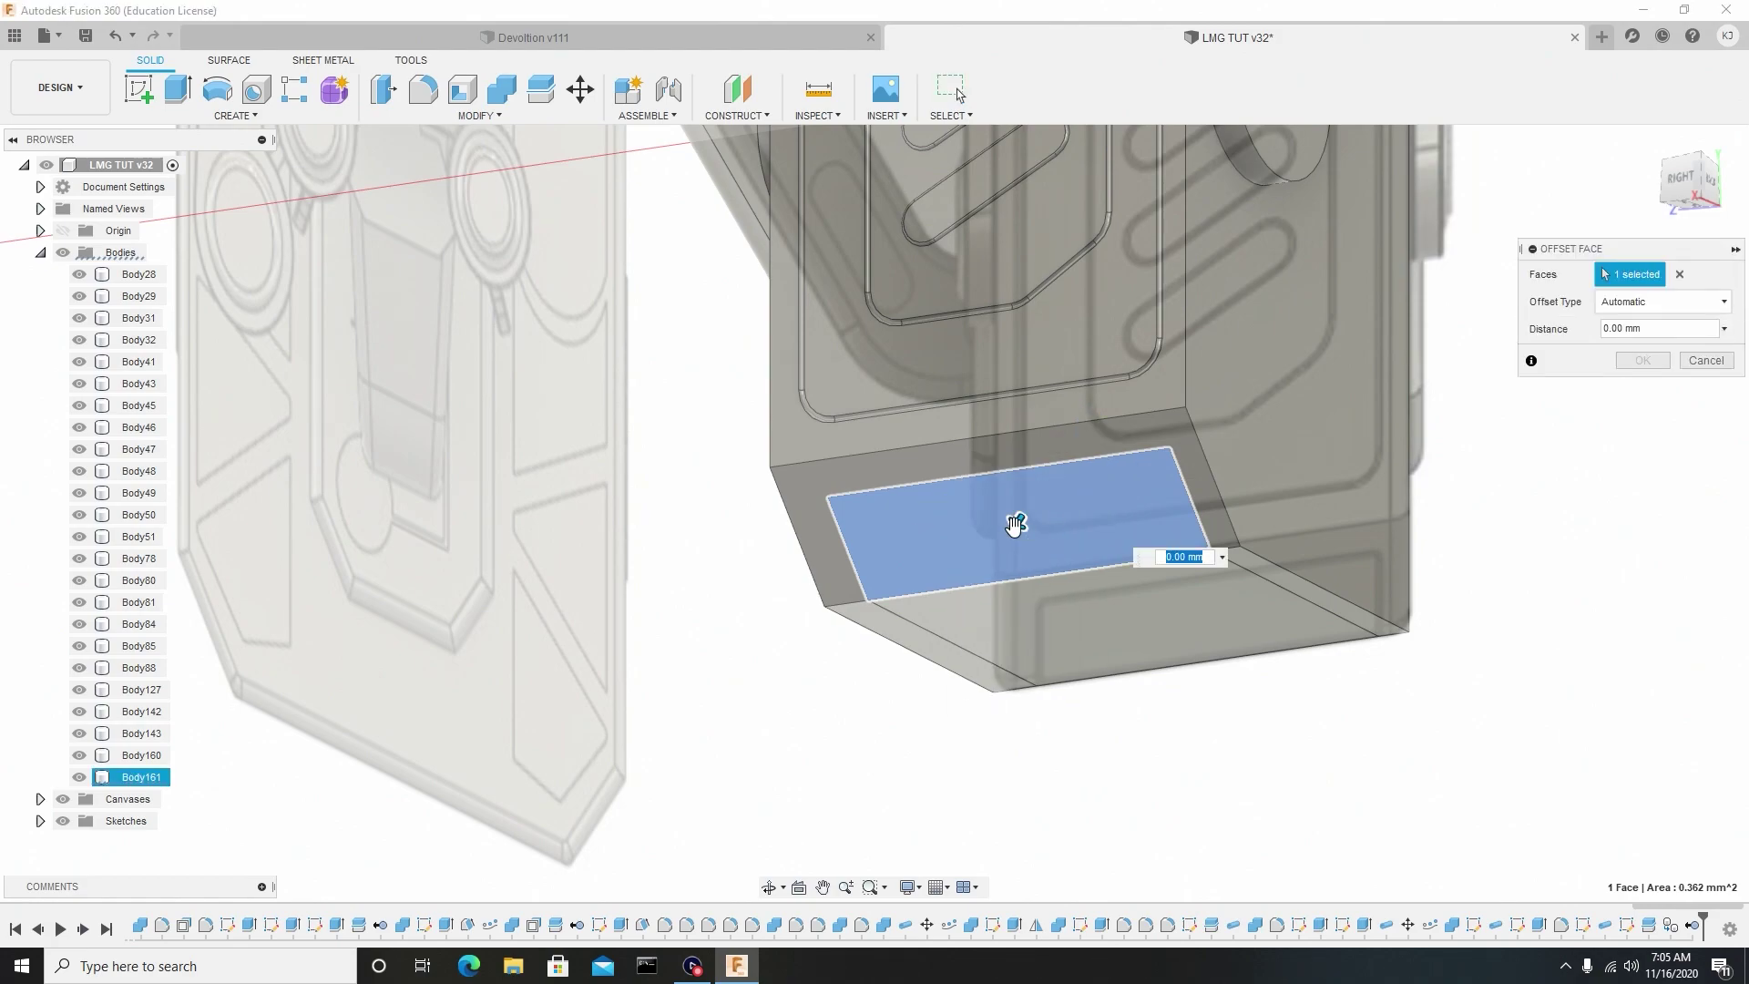
{"action": "mouse_move", "coordinate": [1014, 512]}
{"action": "left_mouse_down"}
{"action": "mouse_move", "coordinate": [1032, 500]}
{"action": "mouse_move", "coordinate": [1014, 516]}
{"action": "left_mouse_up"}
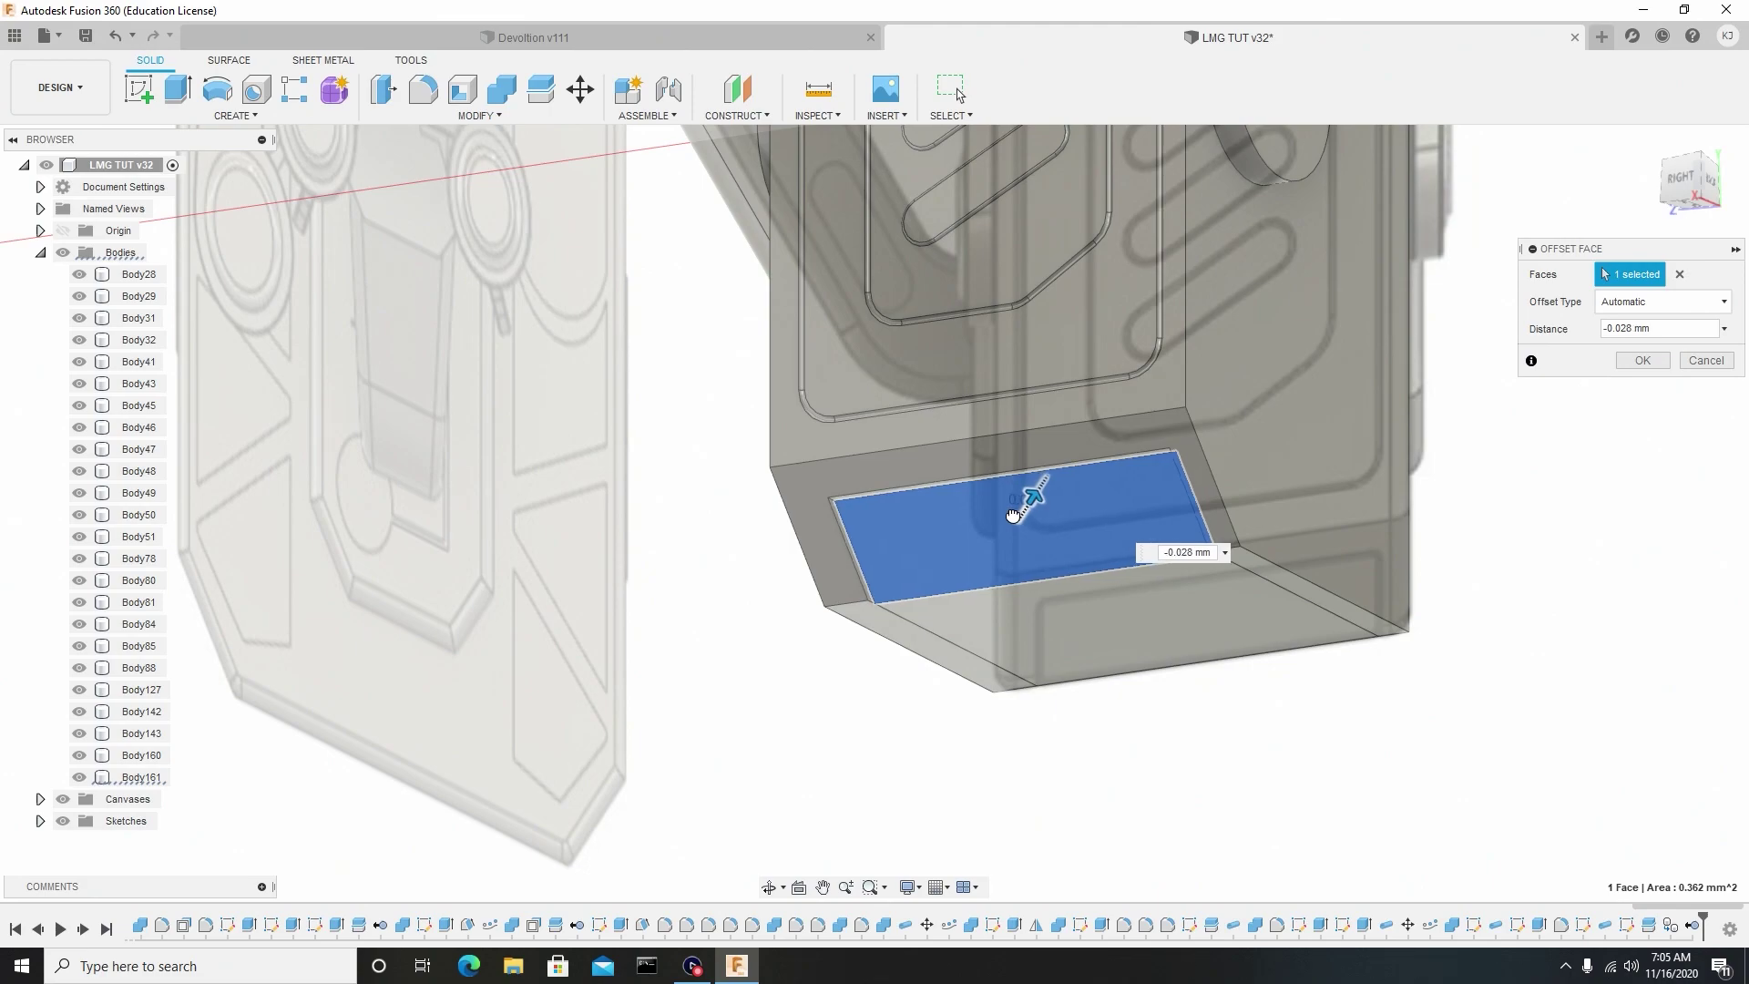
{"action": "left_click", "coordinate": [1642, 360]}
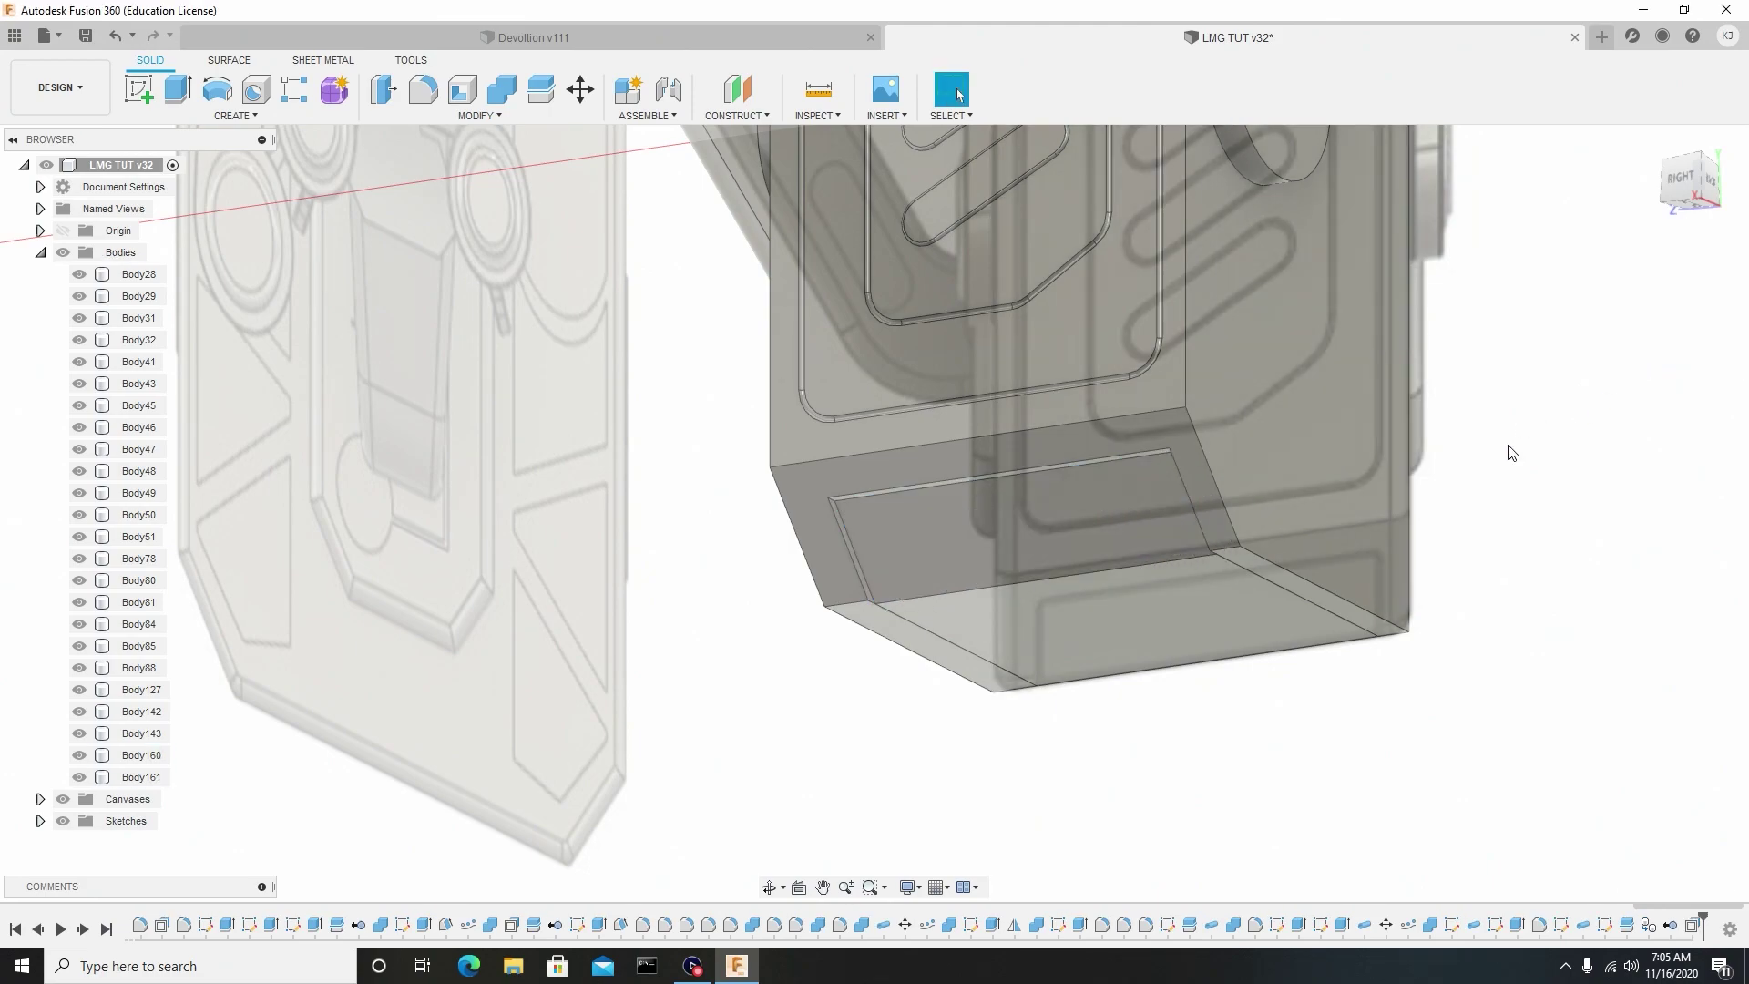
Offset the bottom face of the duplicated base panel inward by about -0.016 mm.
{"action": "left_click", "coordinate": [1155, 645]}
{"action": "right_click", "coordinate": [1195, 621]}
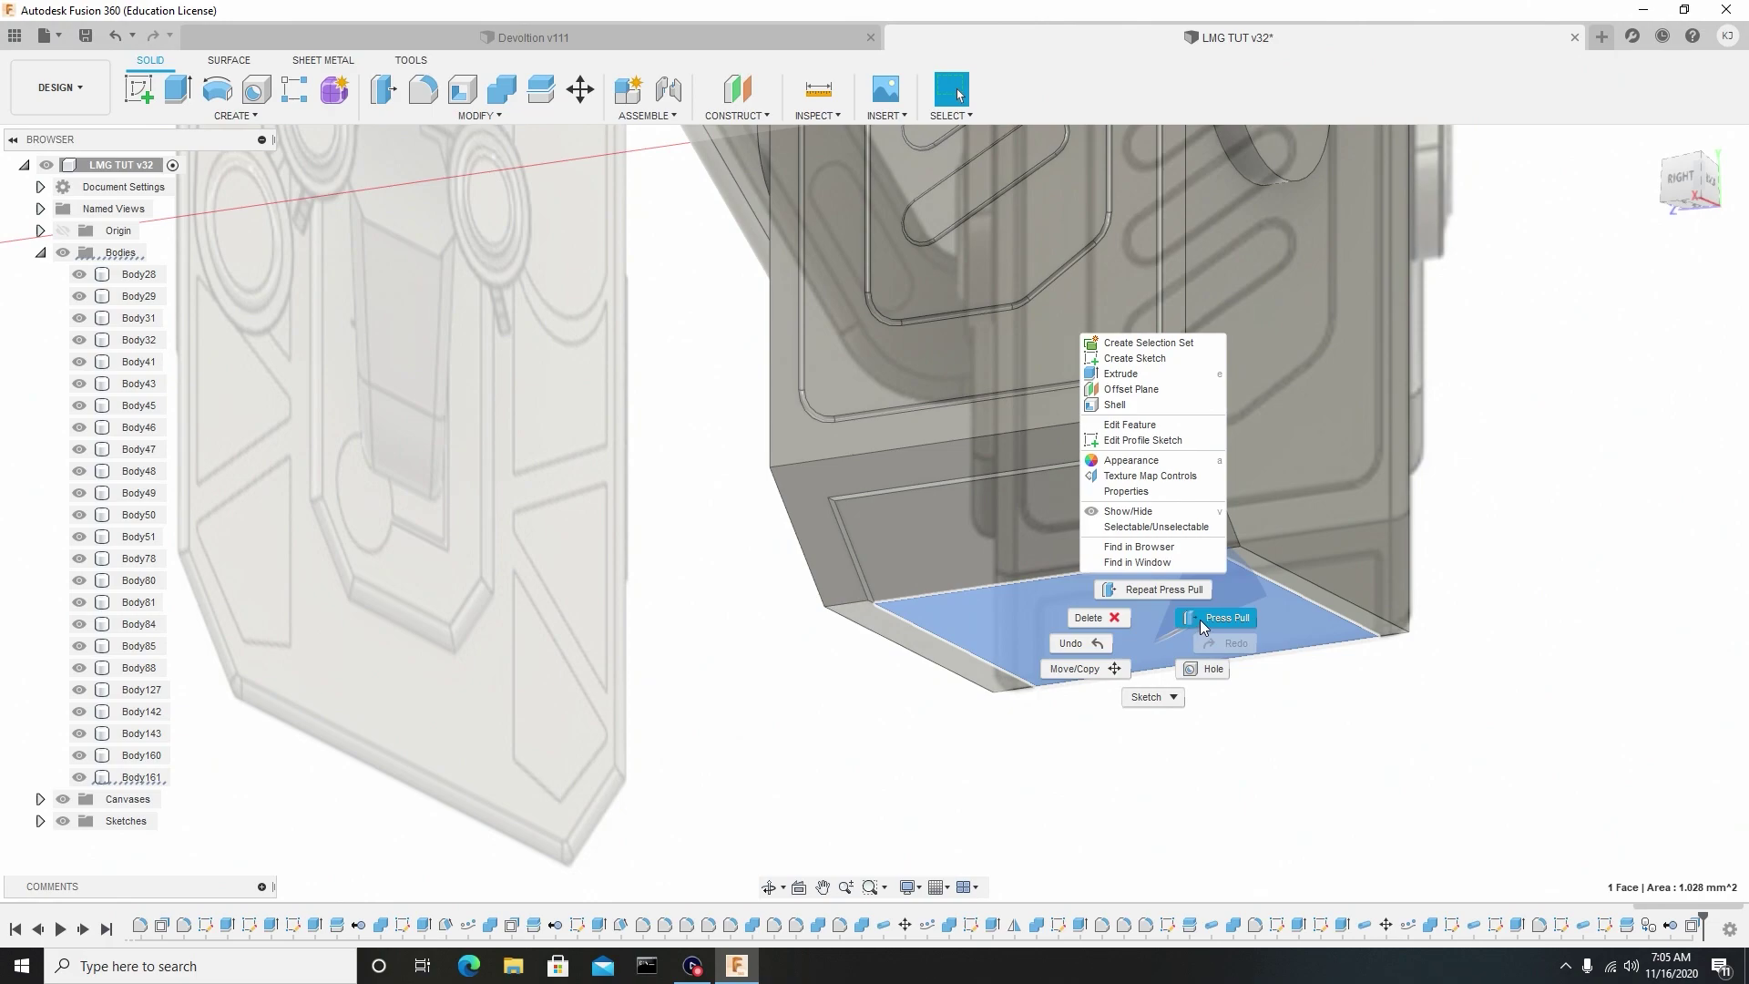
{"action": "left_click", "coordinate": [1202, 616]}
{"action": "left_click_drag", "start_coordinate": [1153, 660], "coordinate": [1153, 663]}
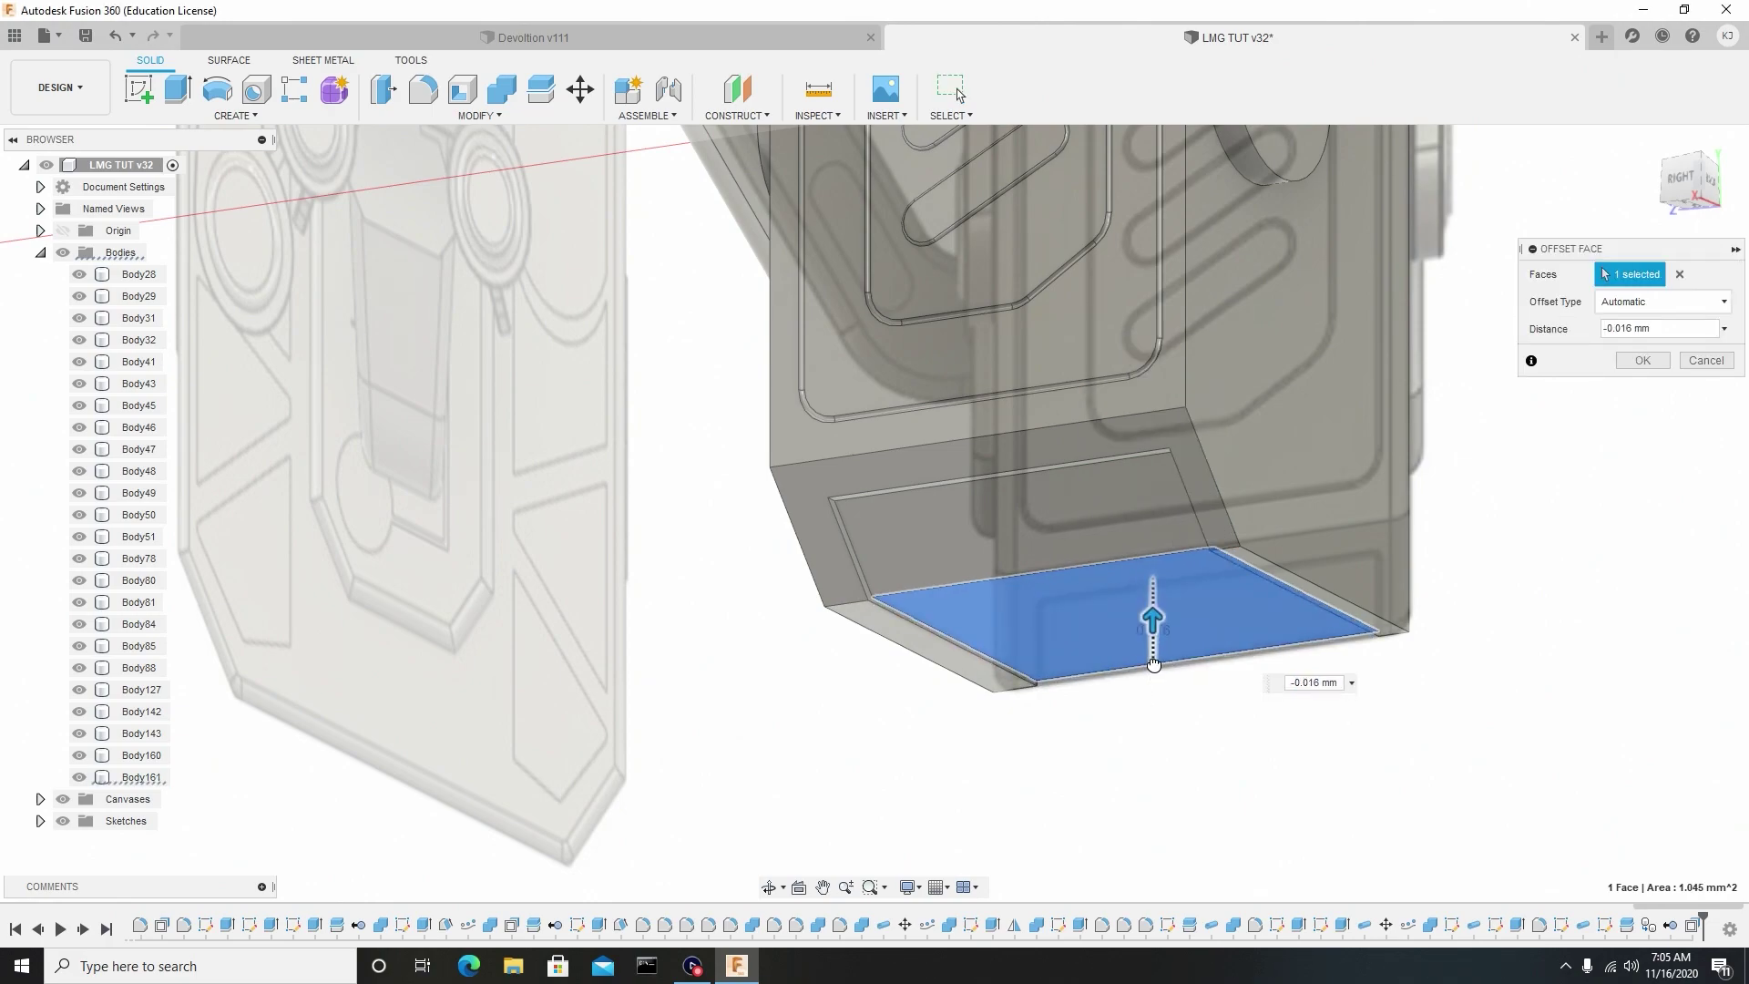
{"action": "left_click", "coordinate": [1661, 361]}
Examine the recessed base panel from below, and compare the magazine and receiver with the canvas in the right-side view.
{"action": "scroll", "coordinate": [1125, 754], "scroll_direction": "up", "scroll_amount": 3}
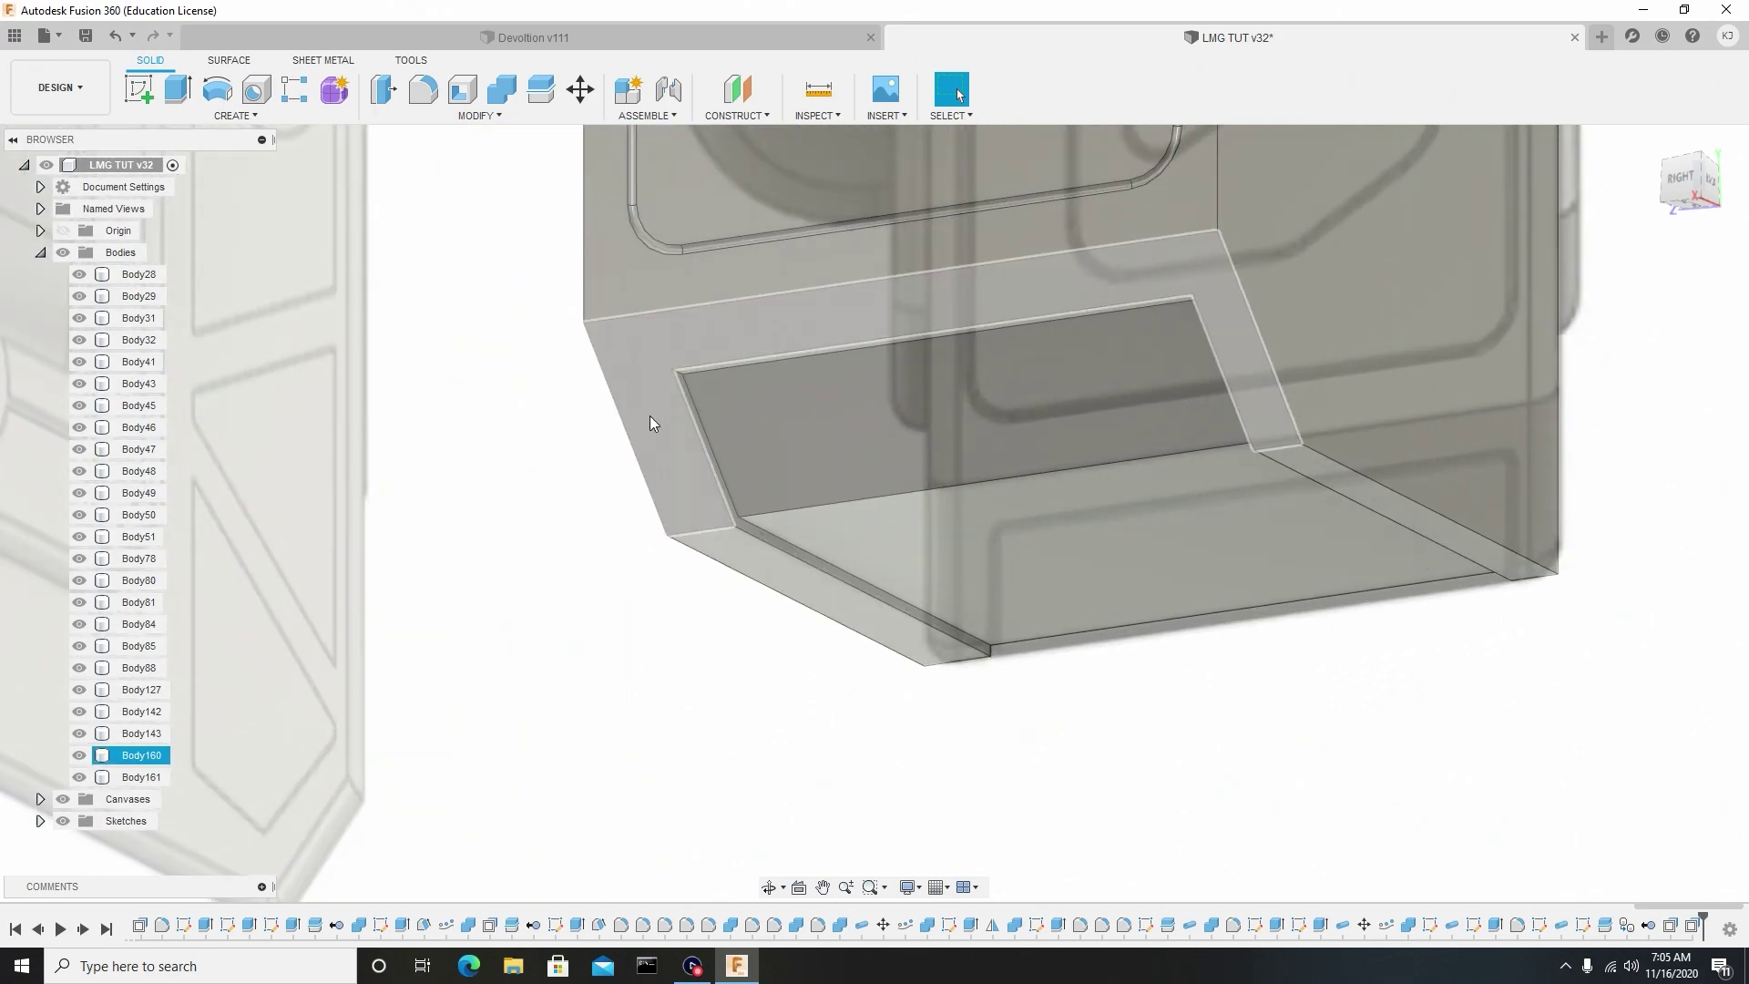
{"action": "scroll", "coordinate": [1166, 604], "scroll_direction": "down", "scroll_amount": 5}
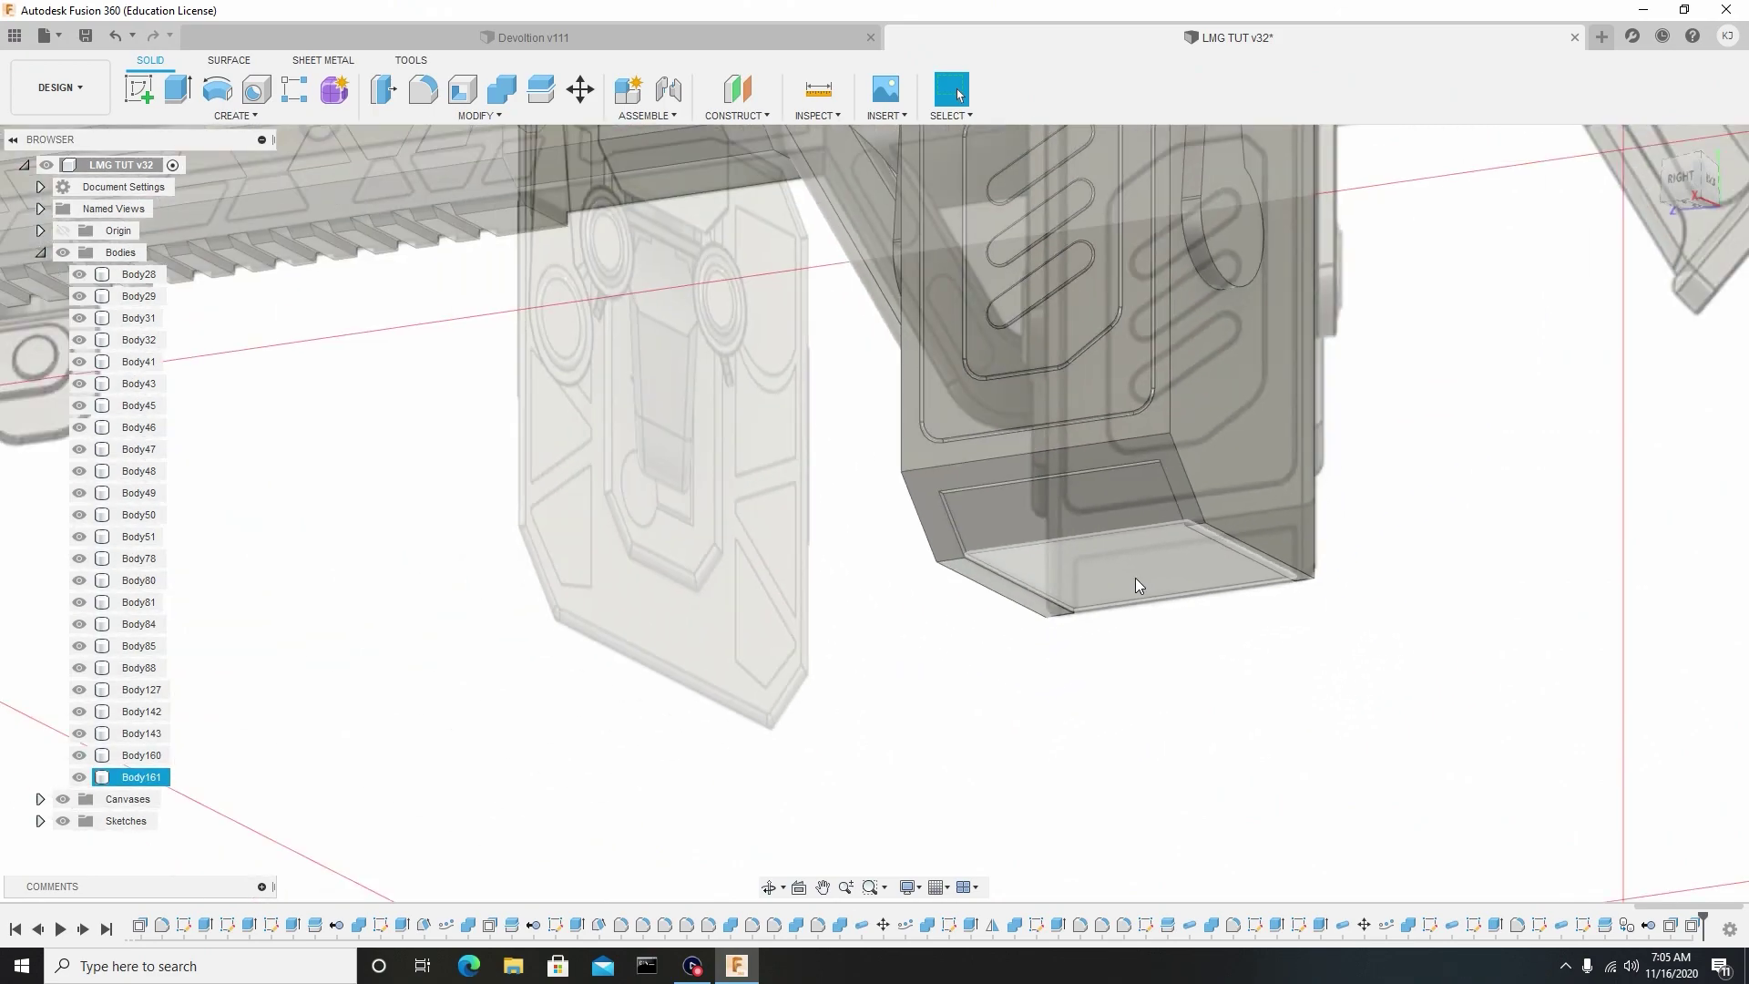
{"action": "middle_click_drag", "start_coordinate": [1160, 565], "coordinate": [1409, 386], "text": "shift"}
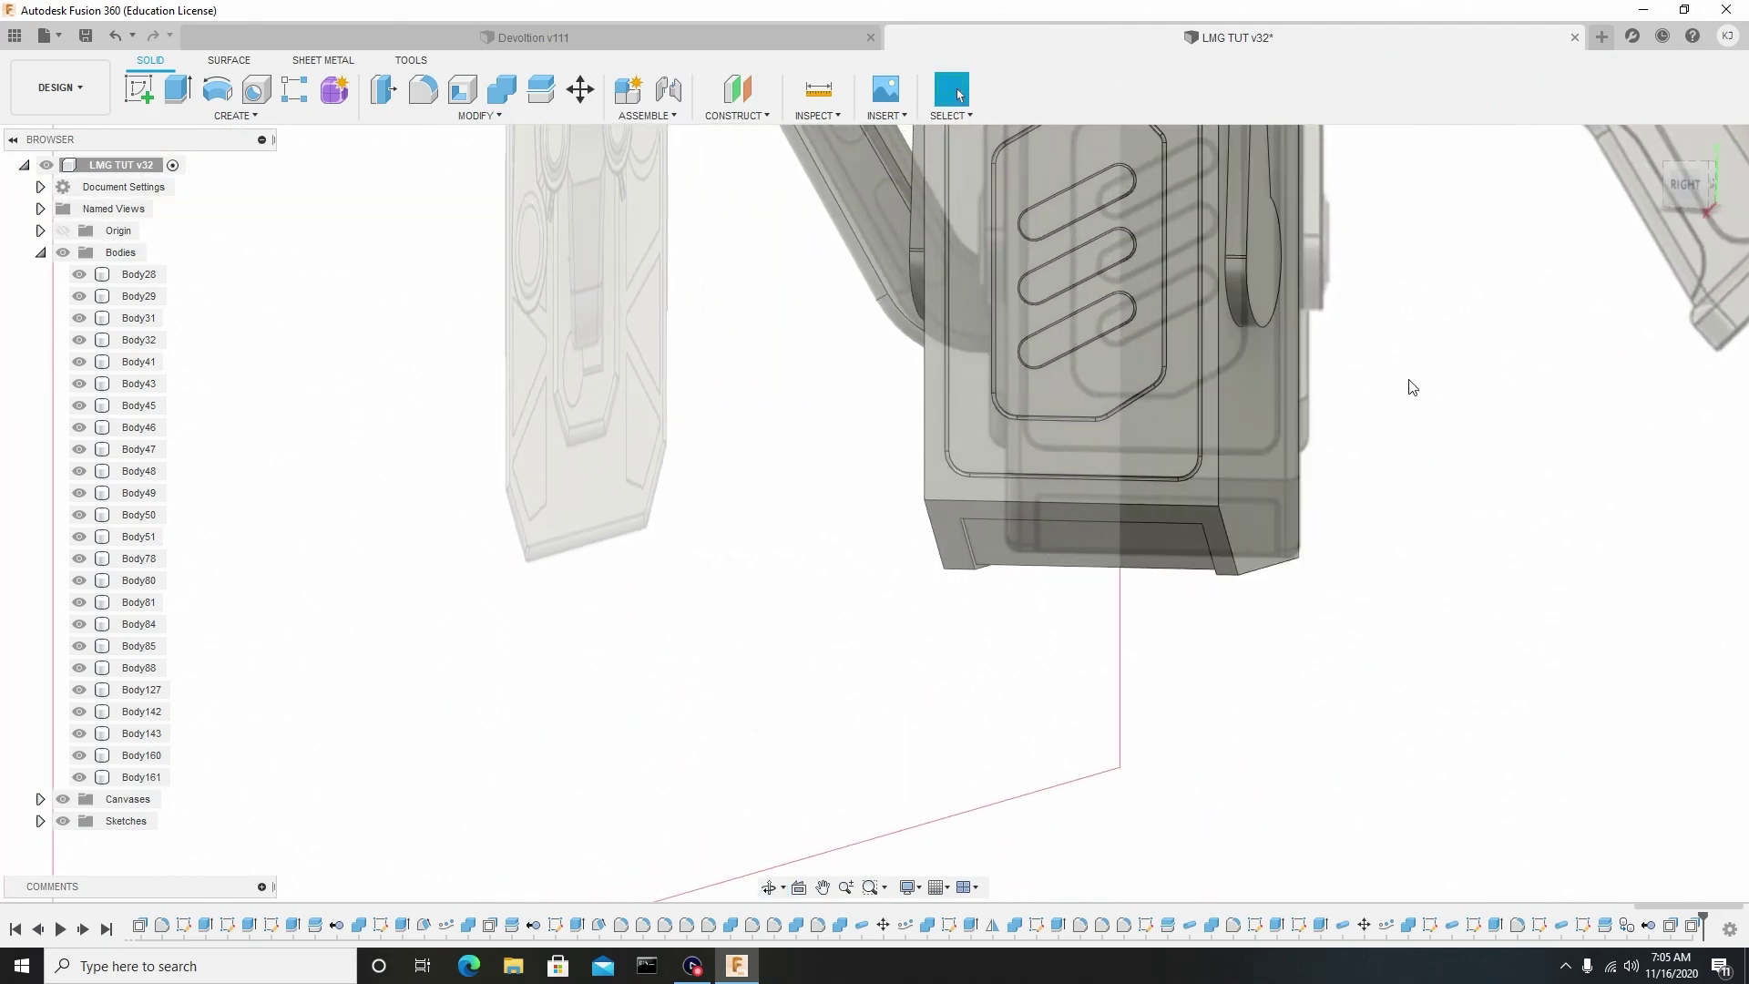
{"action": "left_click", "coordinate": [1686, 188]}
{"action": "scroll", "coordinate": [1085, 521], "scroll_direction": "down", "scroll_amount": 5}
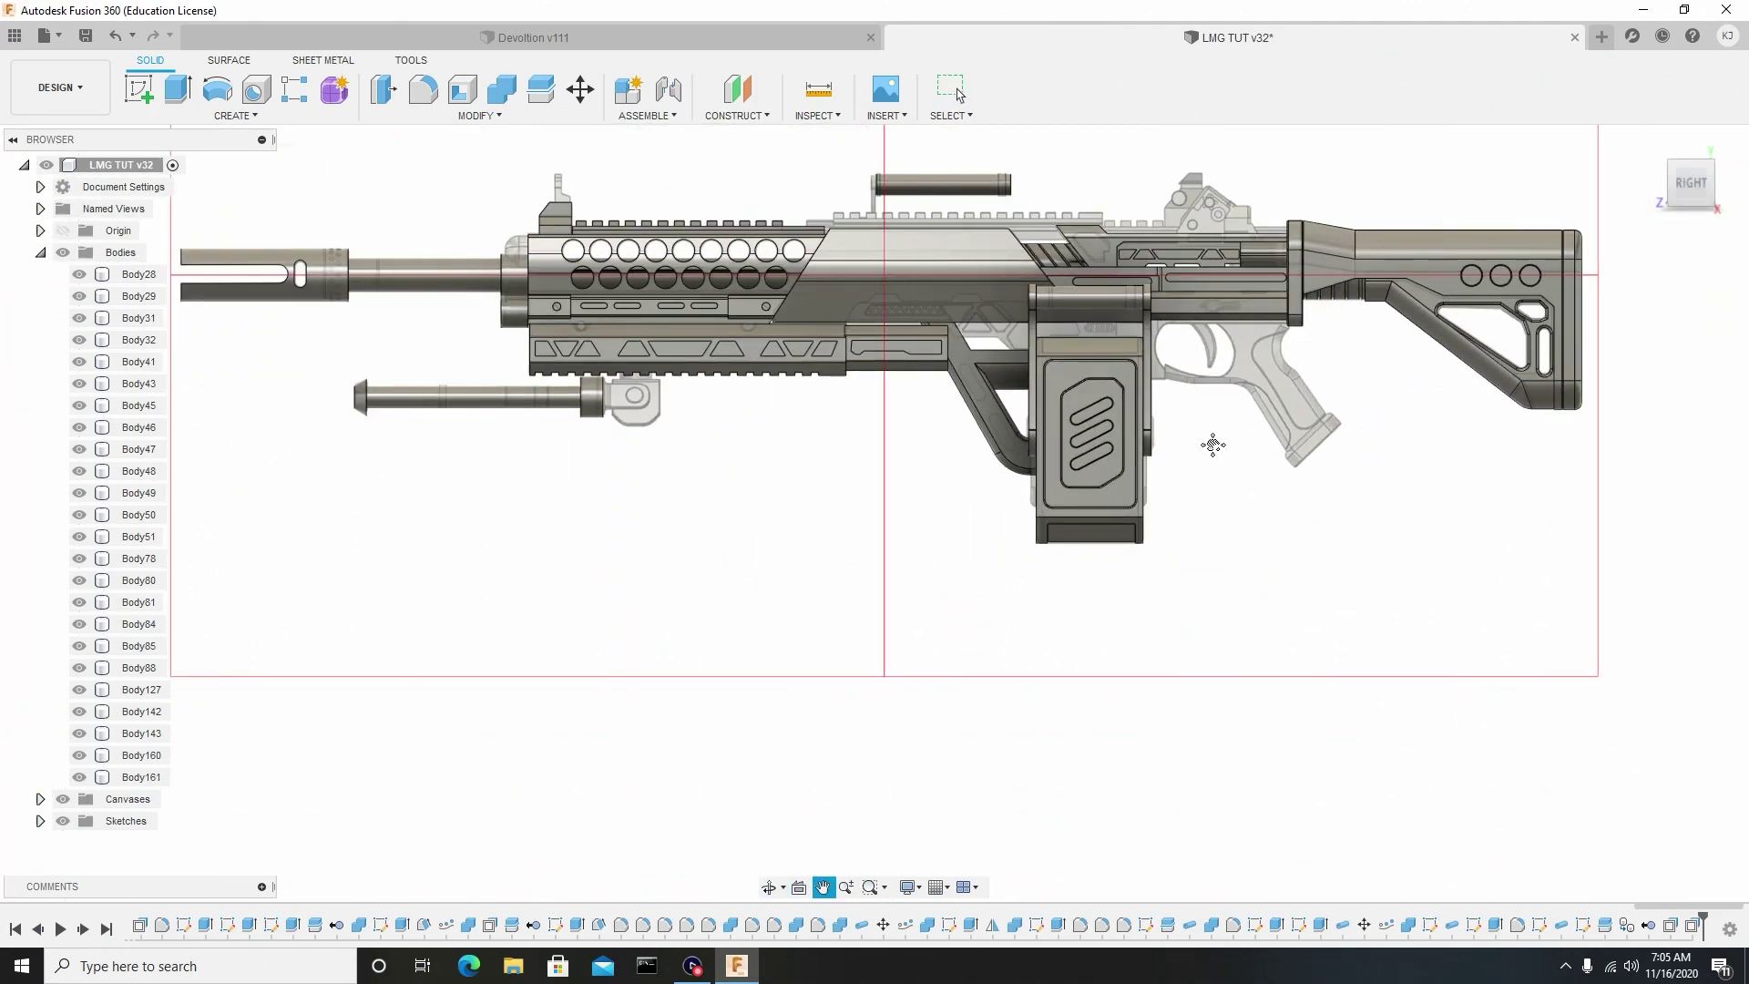
{"action": "scroll", "coordinate": [1184, 514], "scroll_direction": "up", "scroll_amount": 5}
{"action": "left_click", "coordinate": [1086, 423]}
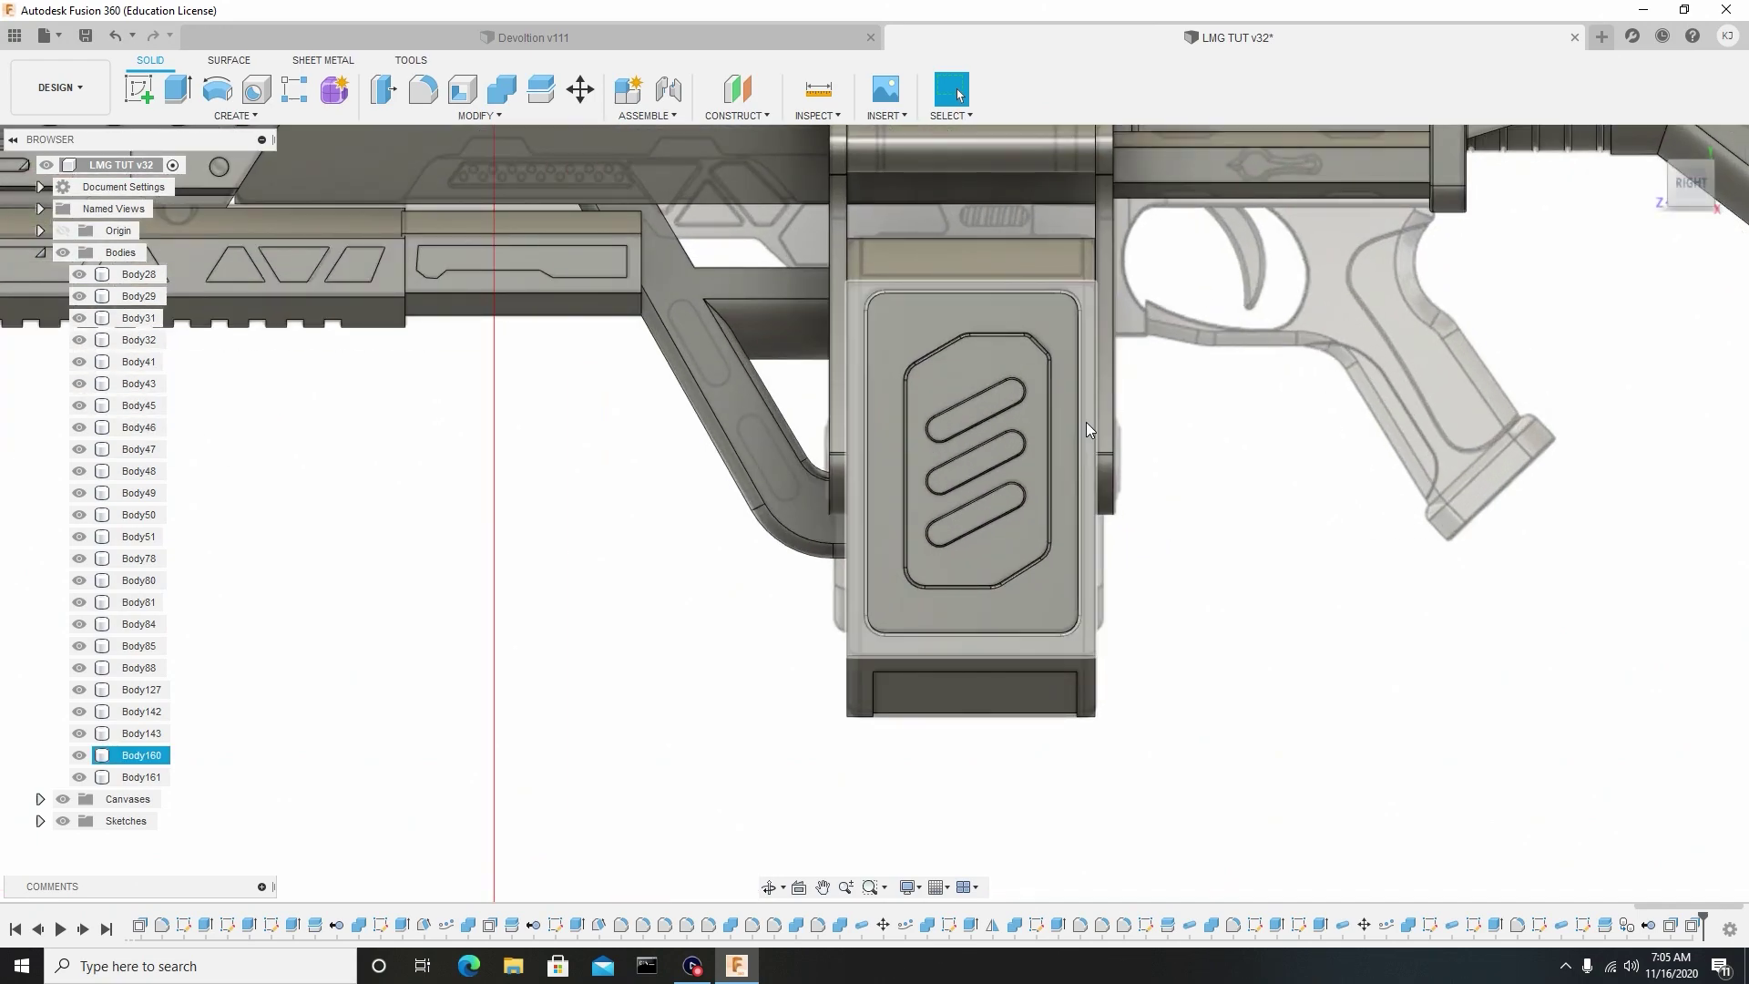
{"action": "middle_click_drag", "start_coordinate": [1044, 316], "coordinate": [1093, 453]}
{"action": "left_click", "coordinate": [1305, 643]}
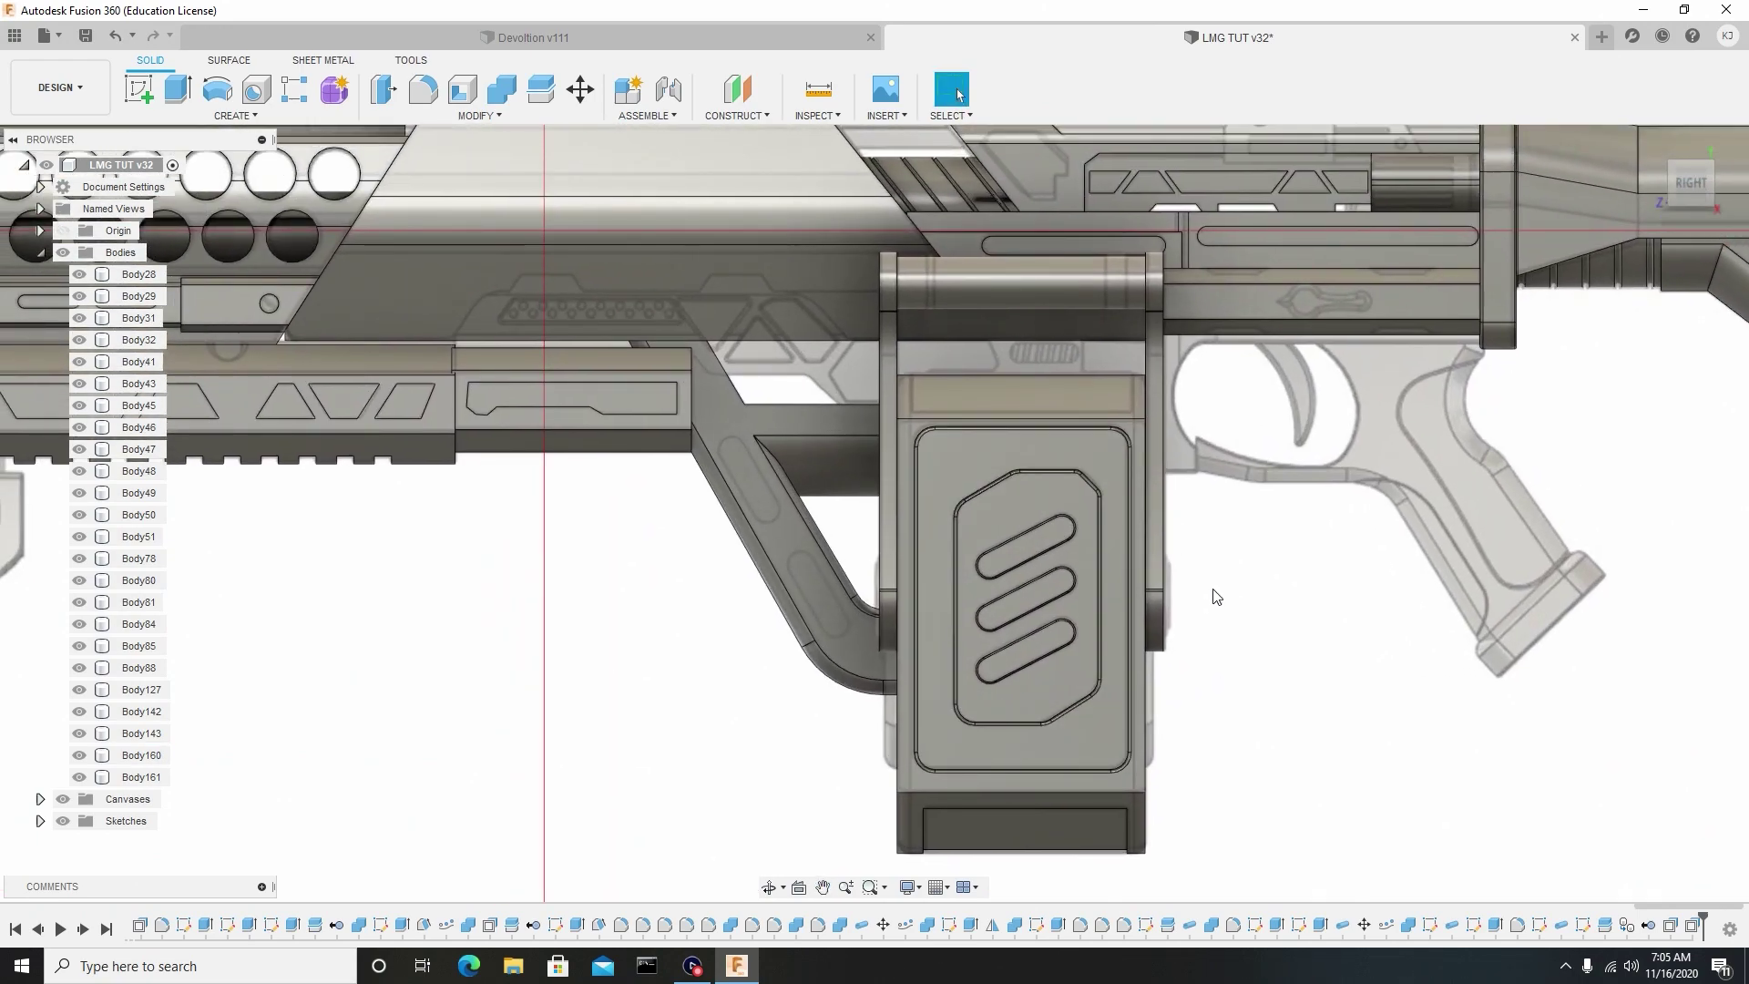
{"action": "scroll", "coordinate": [976, 355], "scroll_direction": "up", "scroll_amount": 3}
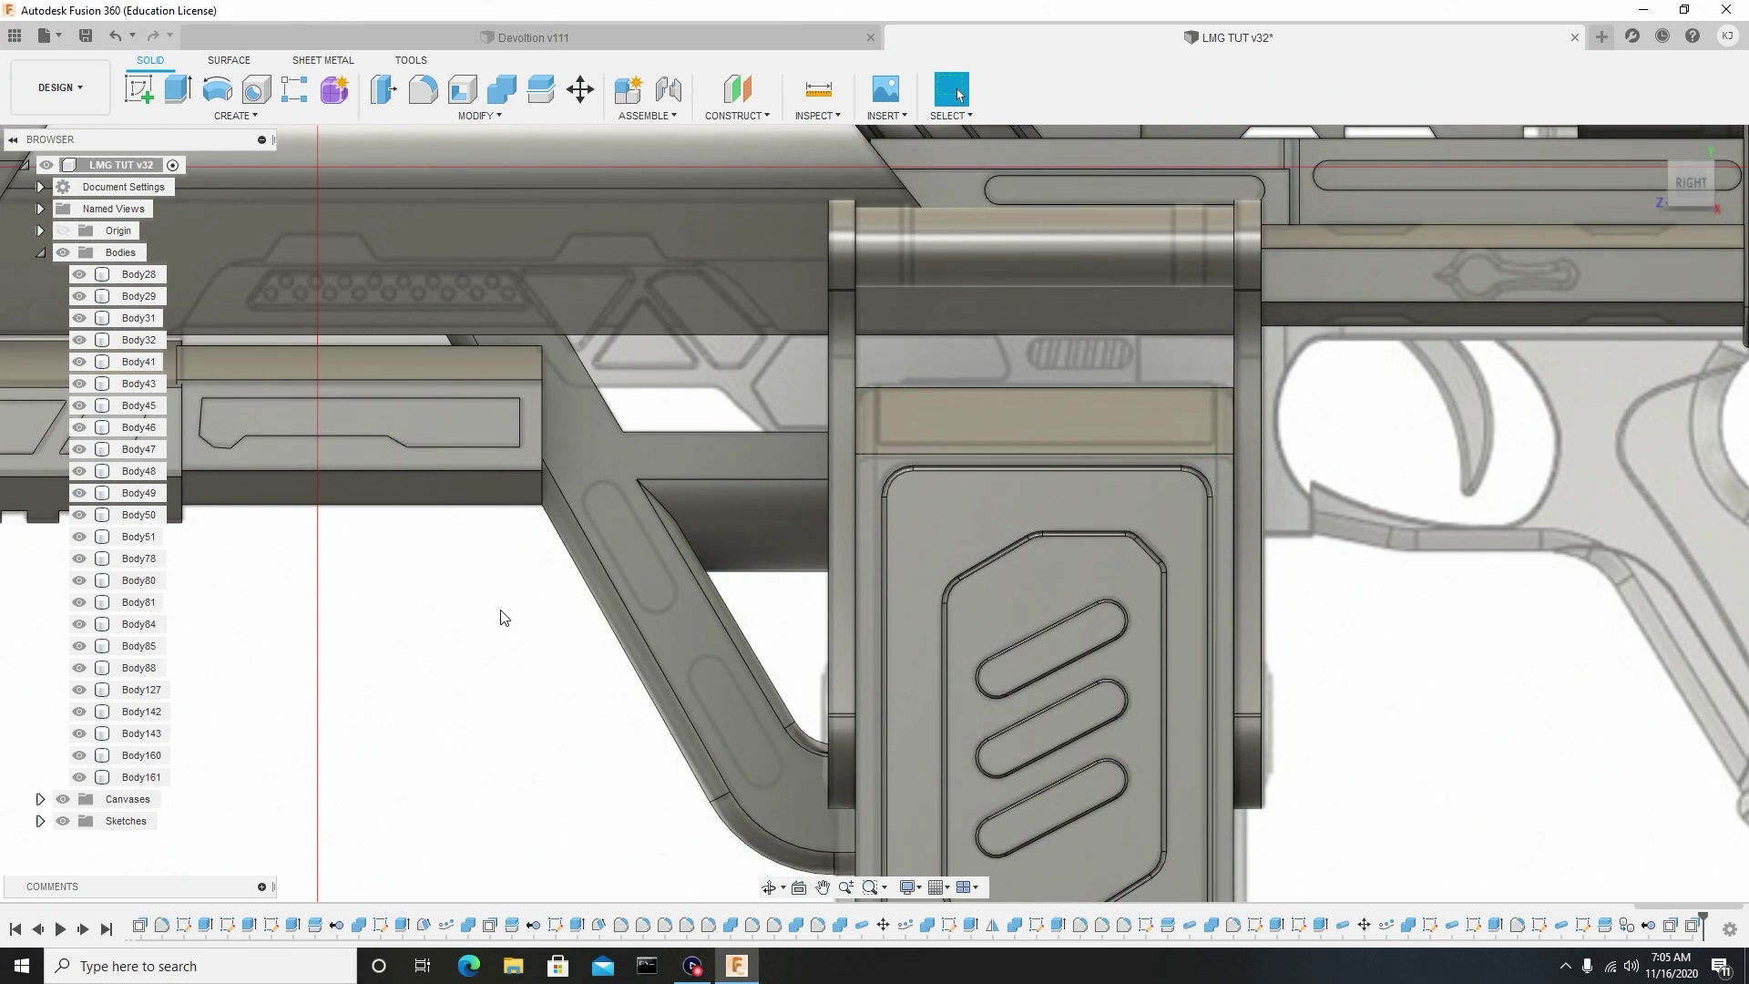
{"action": "scroll", "coordinate": [503, 619], "scroll_direction": "down", "scroll_amount": 2}
Start a side-plane sketch and draw a rectangle over the canvas panel on the magazine's upper band, extending above the band.
{"action": "left_click", "coordinate": [138, 90]}
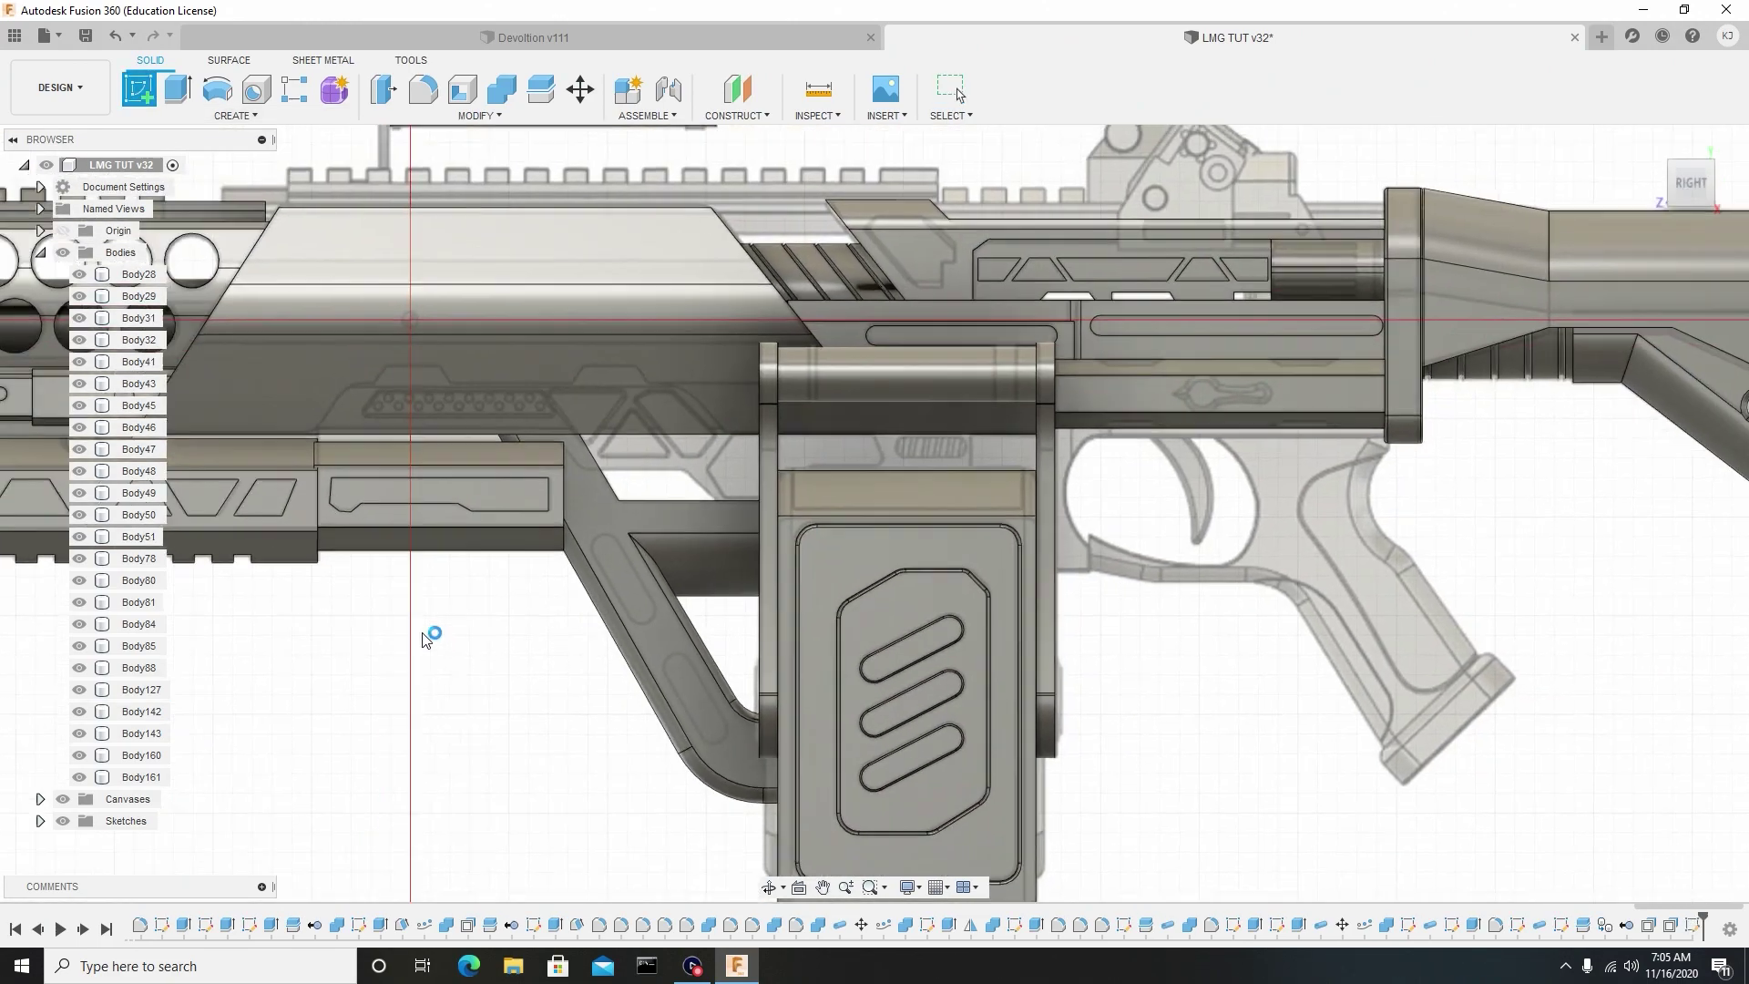
{"action": "key", "text": "r"}
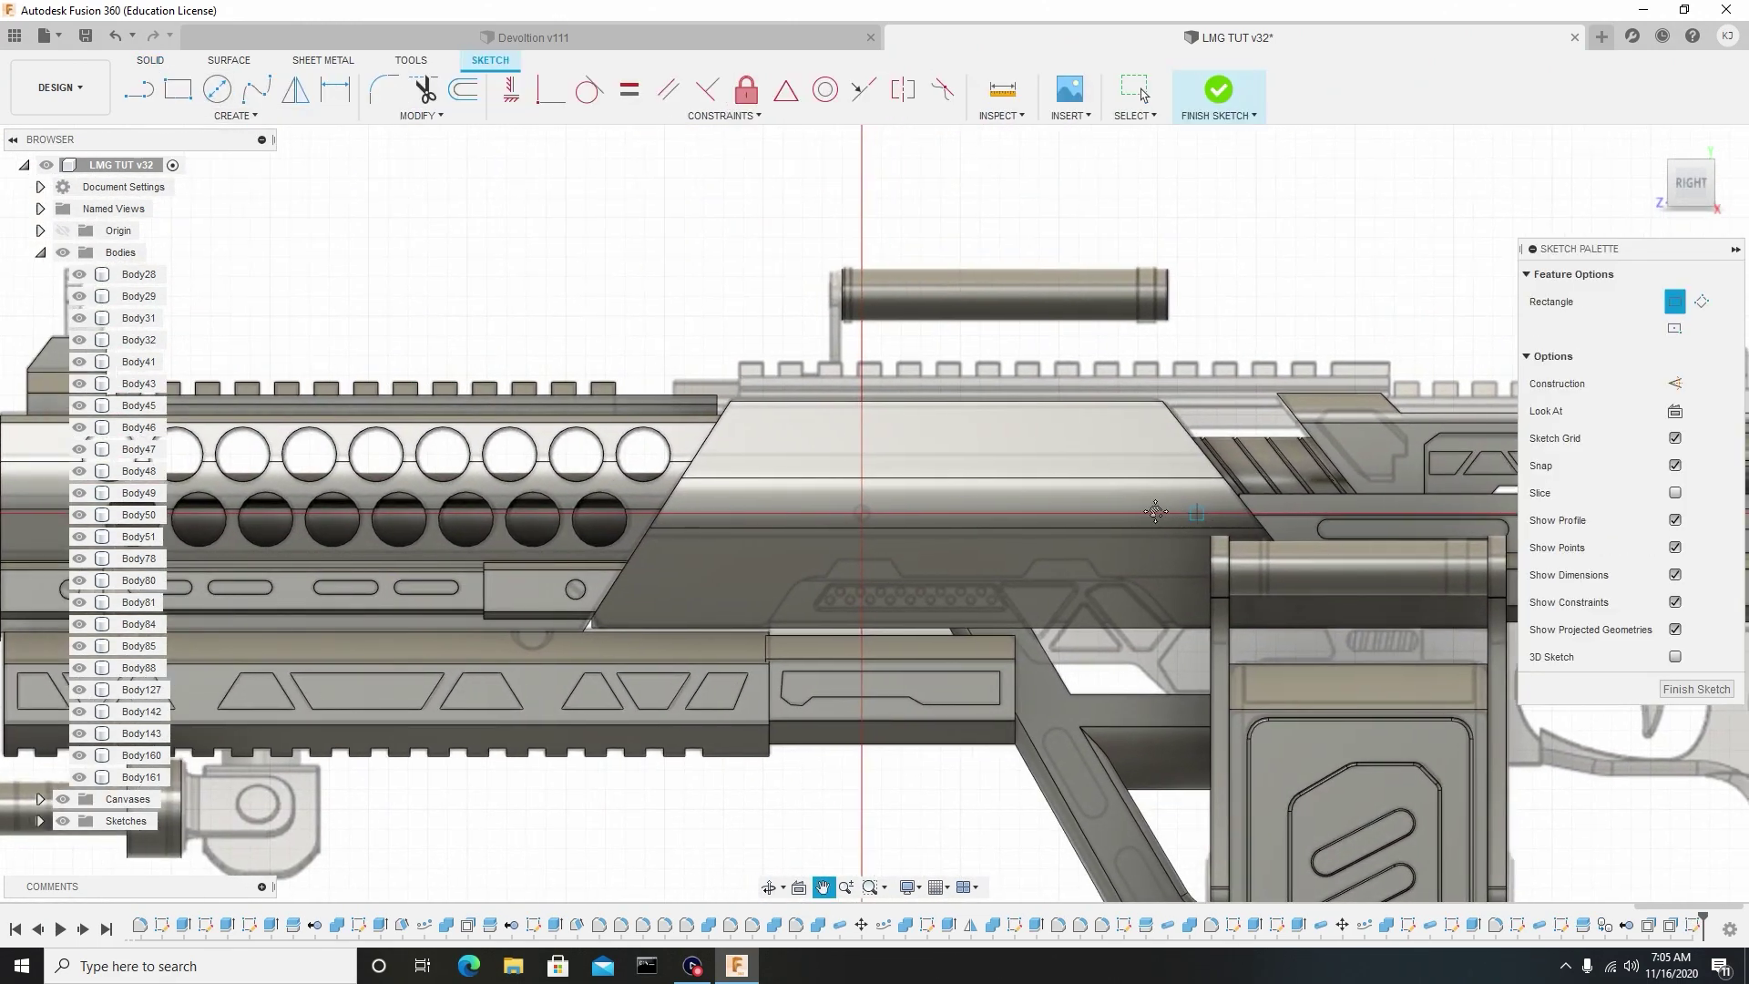
{"action": "middle_click_drag", "start_coordinate": [1179, 516], "coordinate": [569, 396]}
{"action": "scroll", "coordinate": [774, 552], "scroll_direction": "up", "scroll_amount": 4}
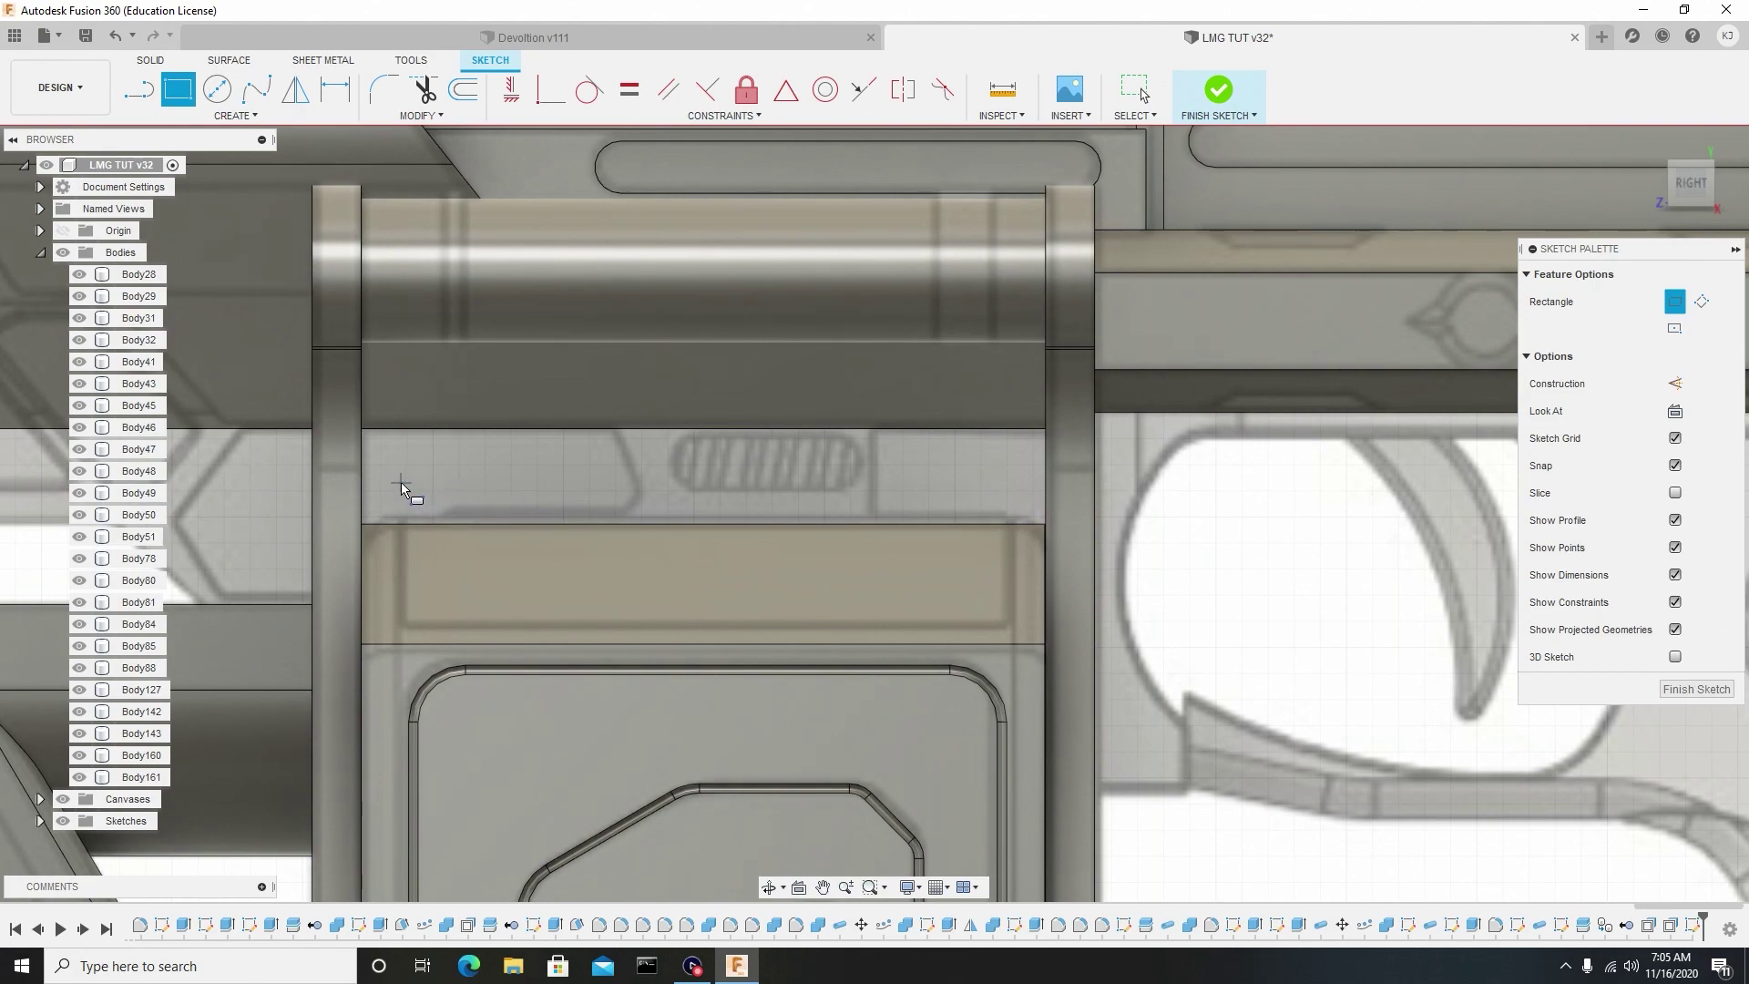
{"action": "left_click", "coordinate": [401, 474]}
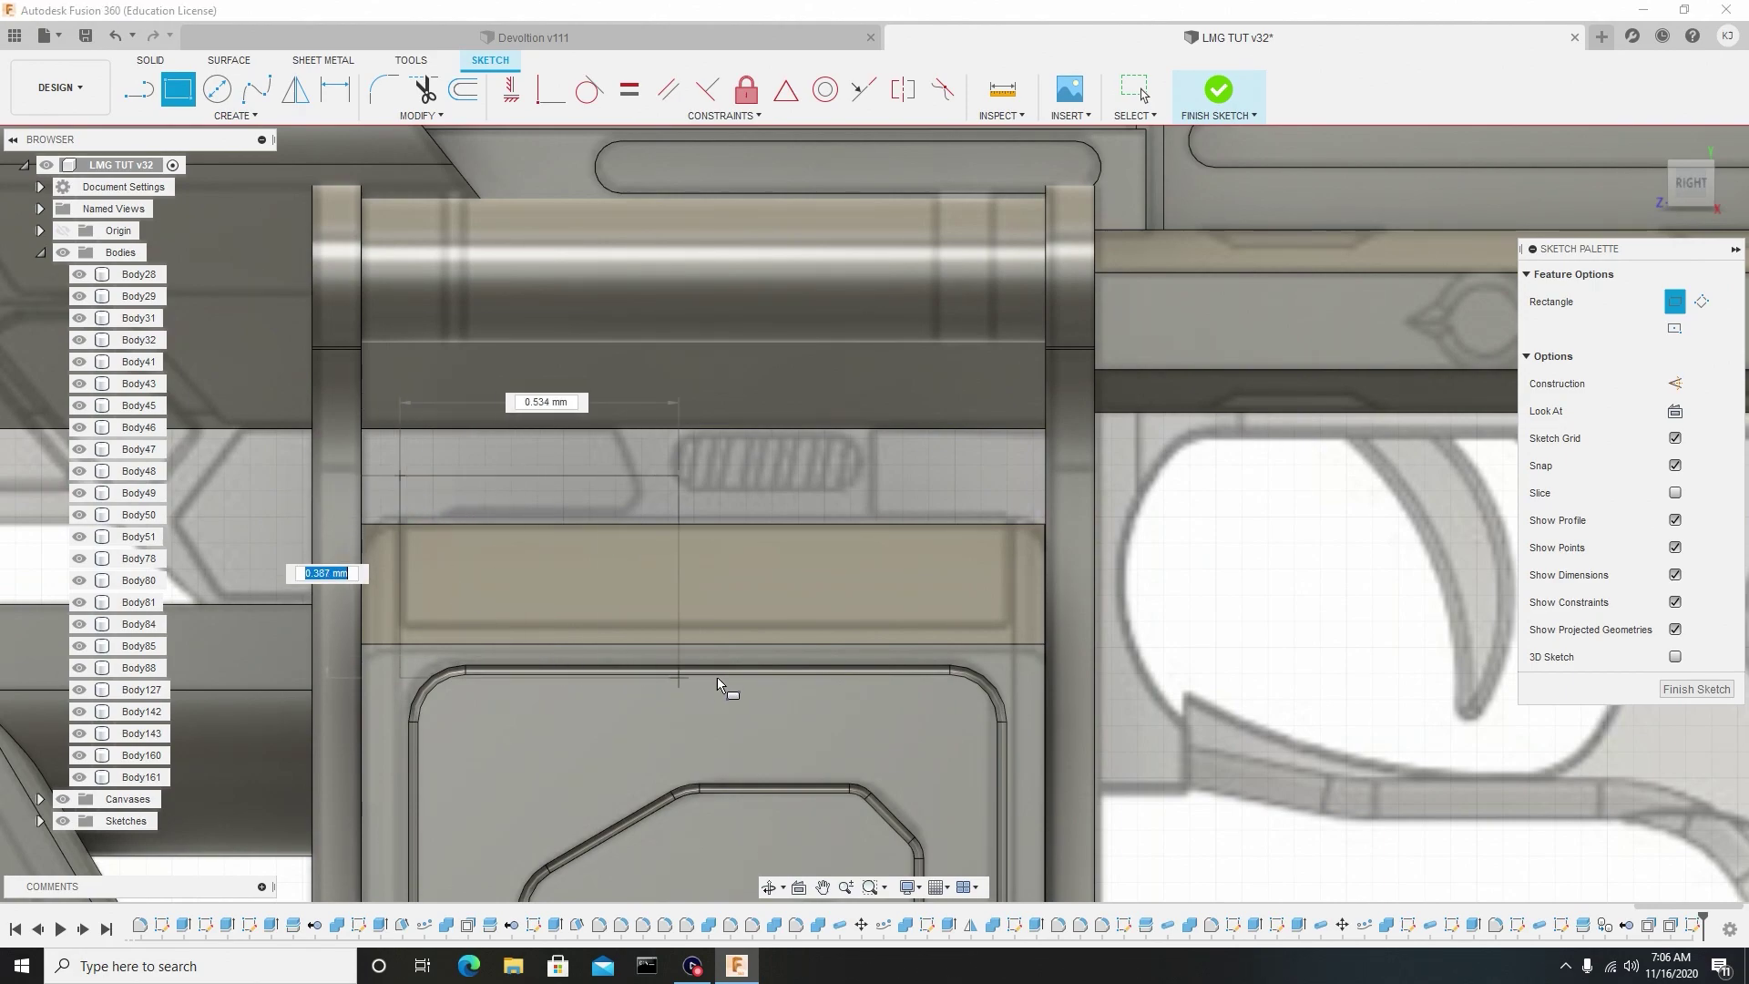
{"action": "left_click", "coordinate": [1013, 622]}
{"action": "right_click", "coordinate": [1013, 621]}
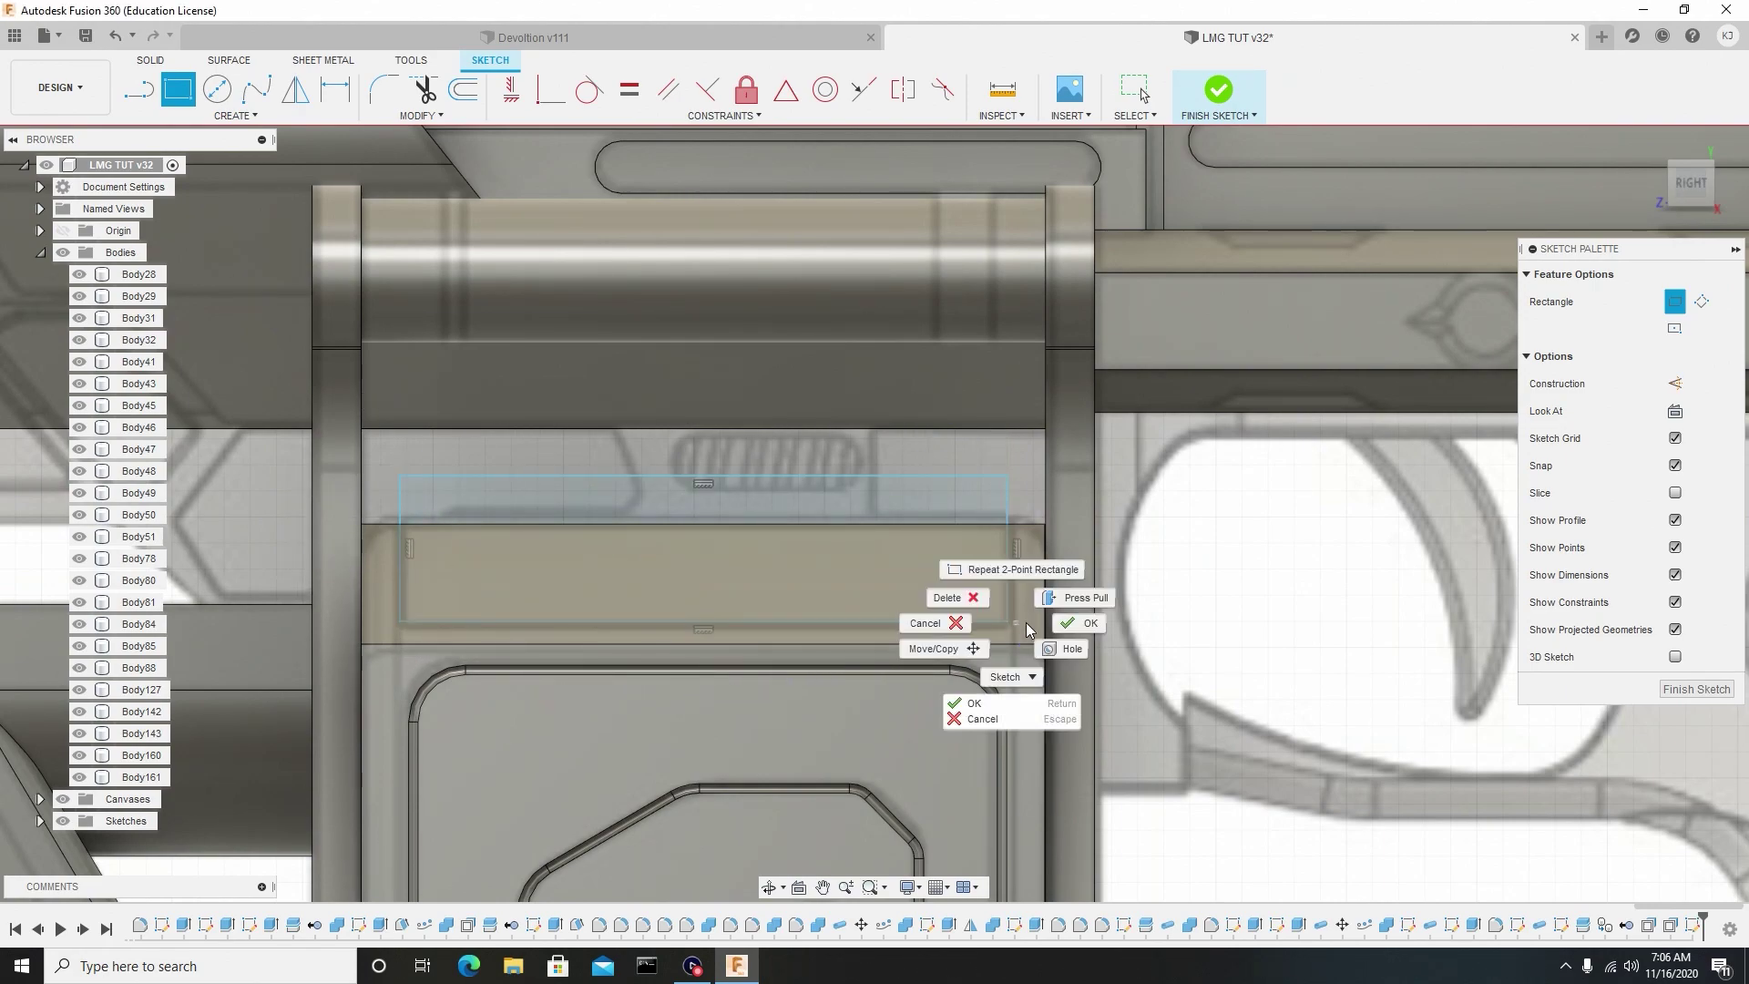
Trim away the upper edge of the rectangle over the magazine's upper band and finish the sketch.
{"action": "left_click", "coordinate": [1074, 619]}
{"action": "left_click", "coordinate": [423, 90]}
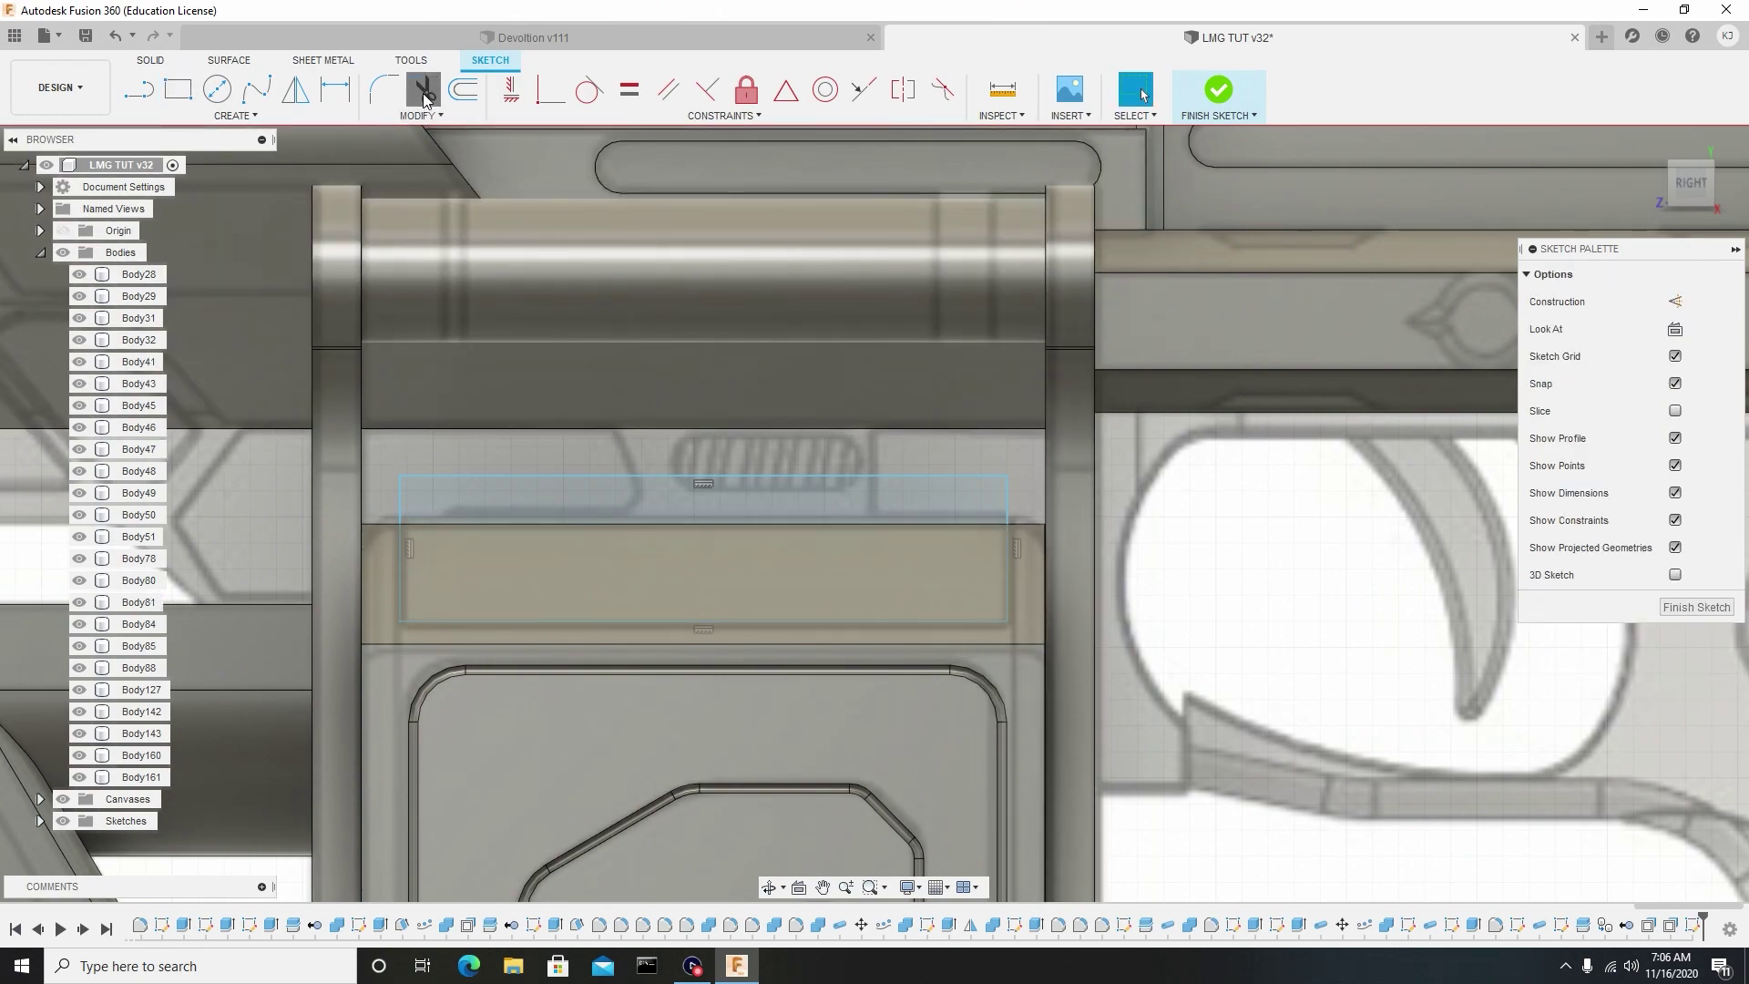
{"action": "left_click", "coordinate": [594, 474]}
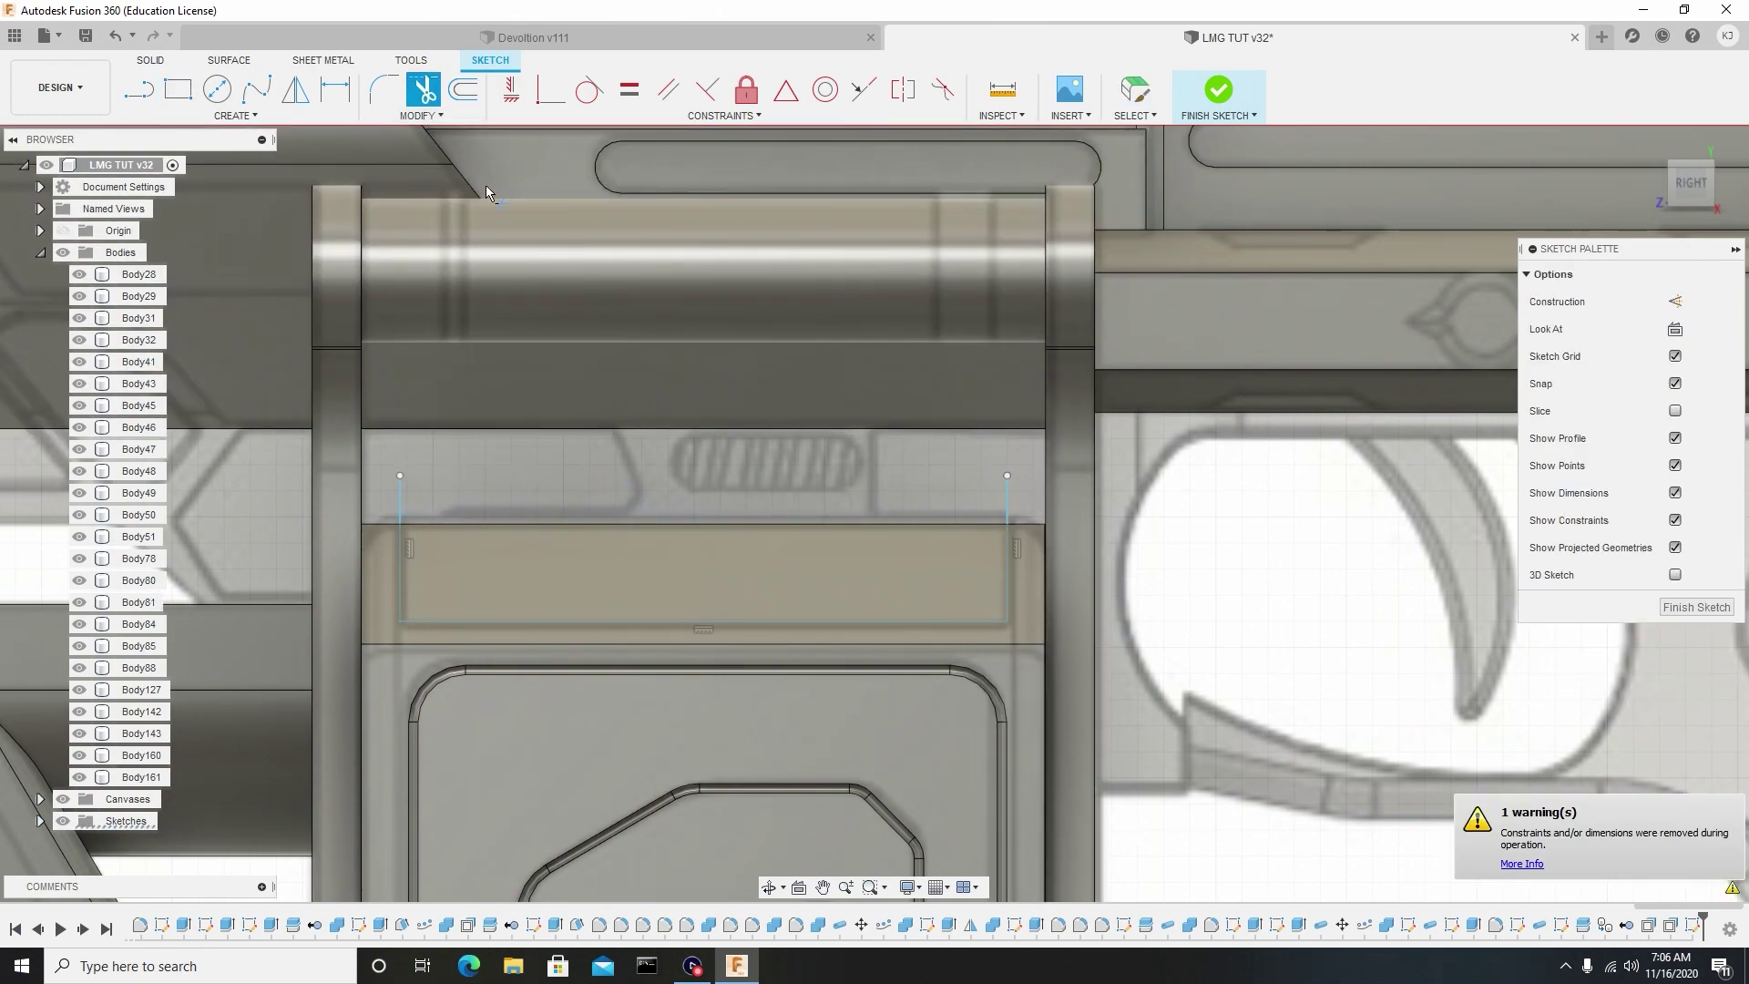
{"action": "left_click", "coordinate": [1239, 109]}
Split the magazine body along the open three-sided sketch profile with the splitting tool extended, and hide the canvases.
{"action": "left_click", "coordinate": [432, 116]}
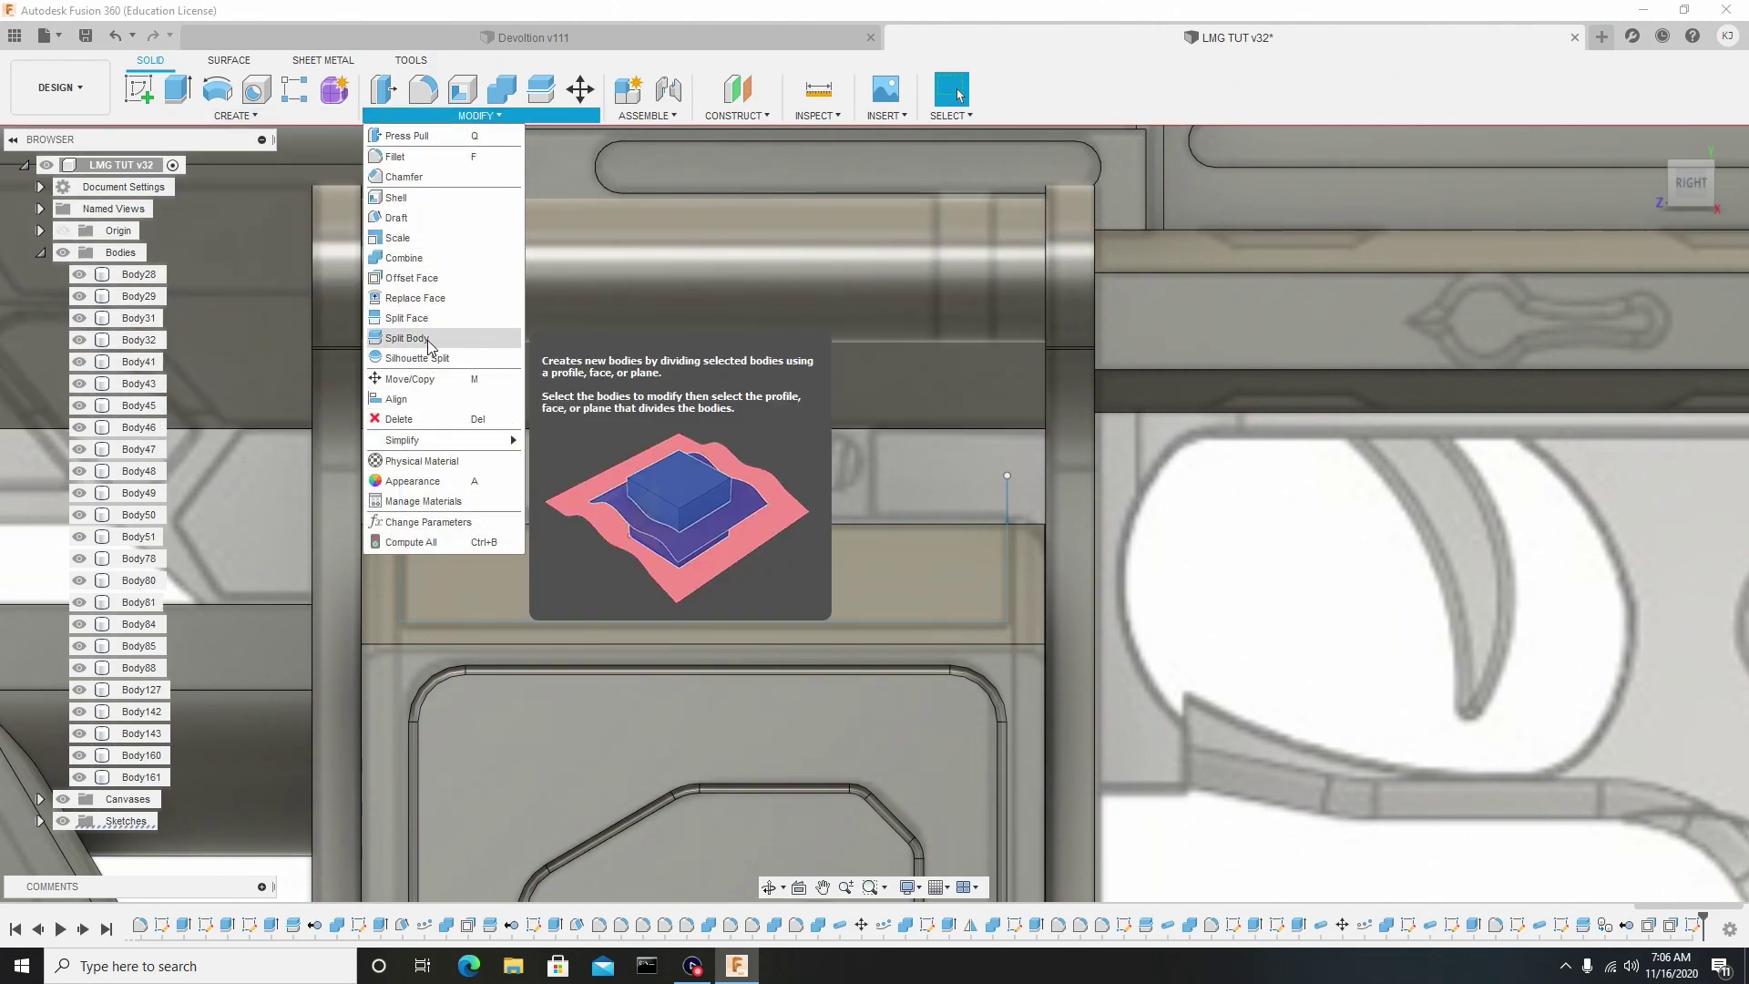
{"action": "left_click", "coordinate": [439, 337]}
{"action": "left_click", "coordinate": [610, 597]}
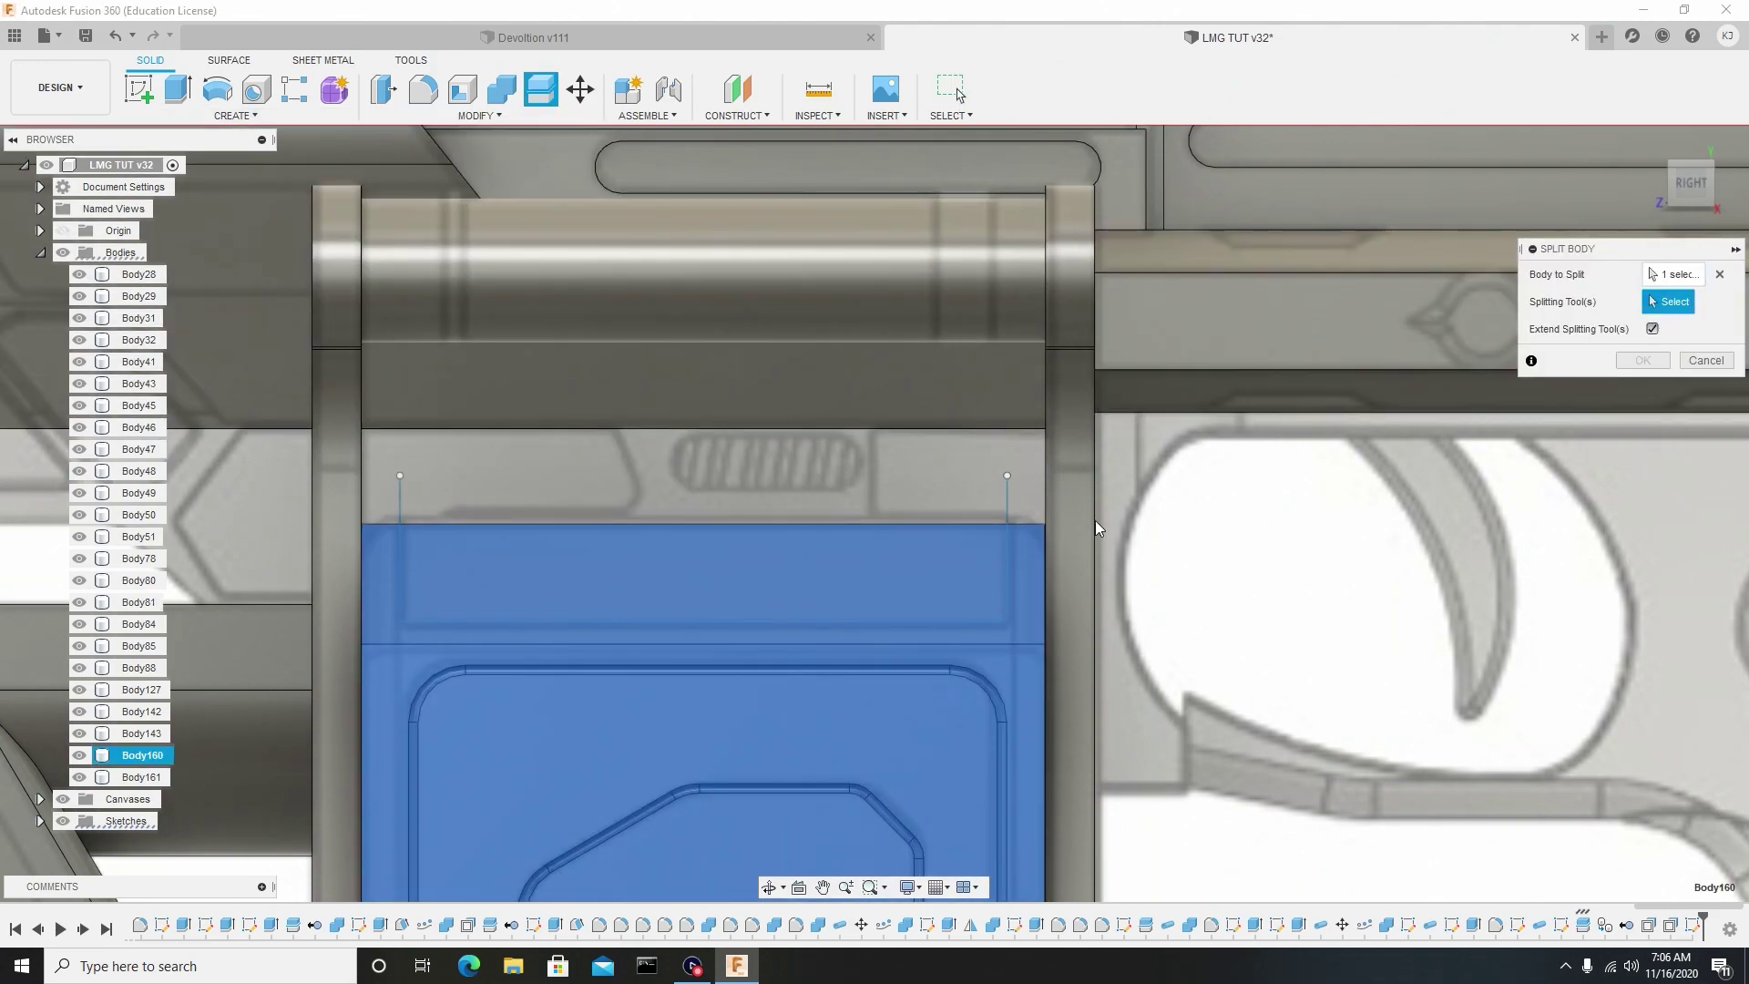
{"action": "left_click", "coordinate": [931, 624]}
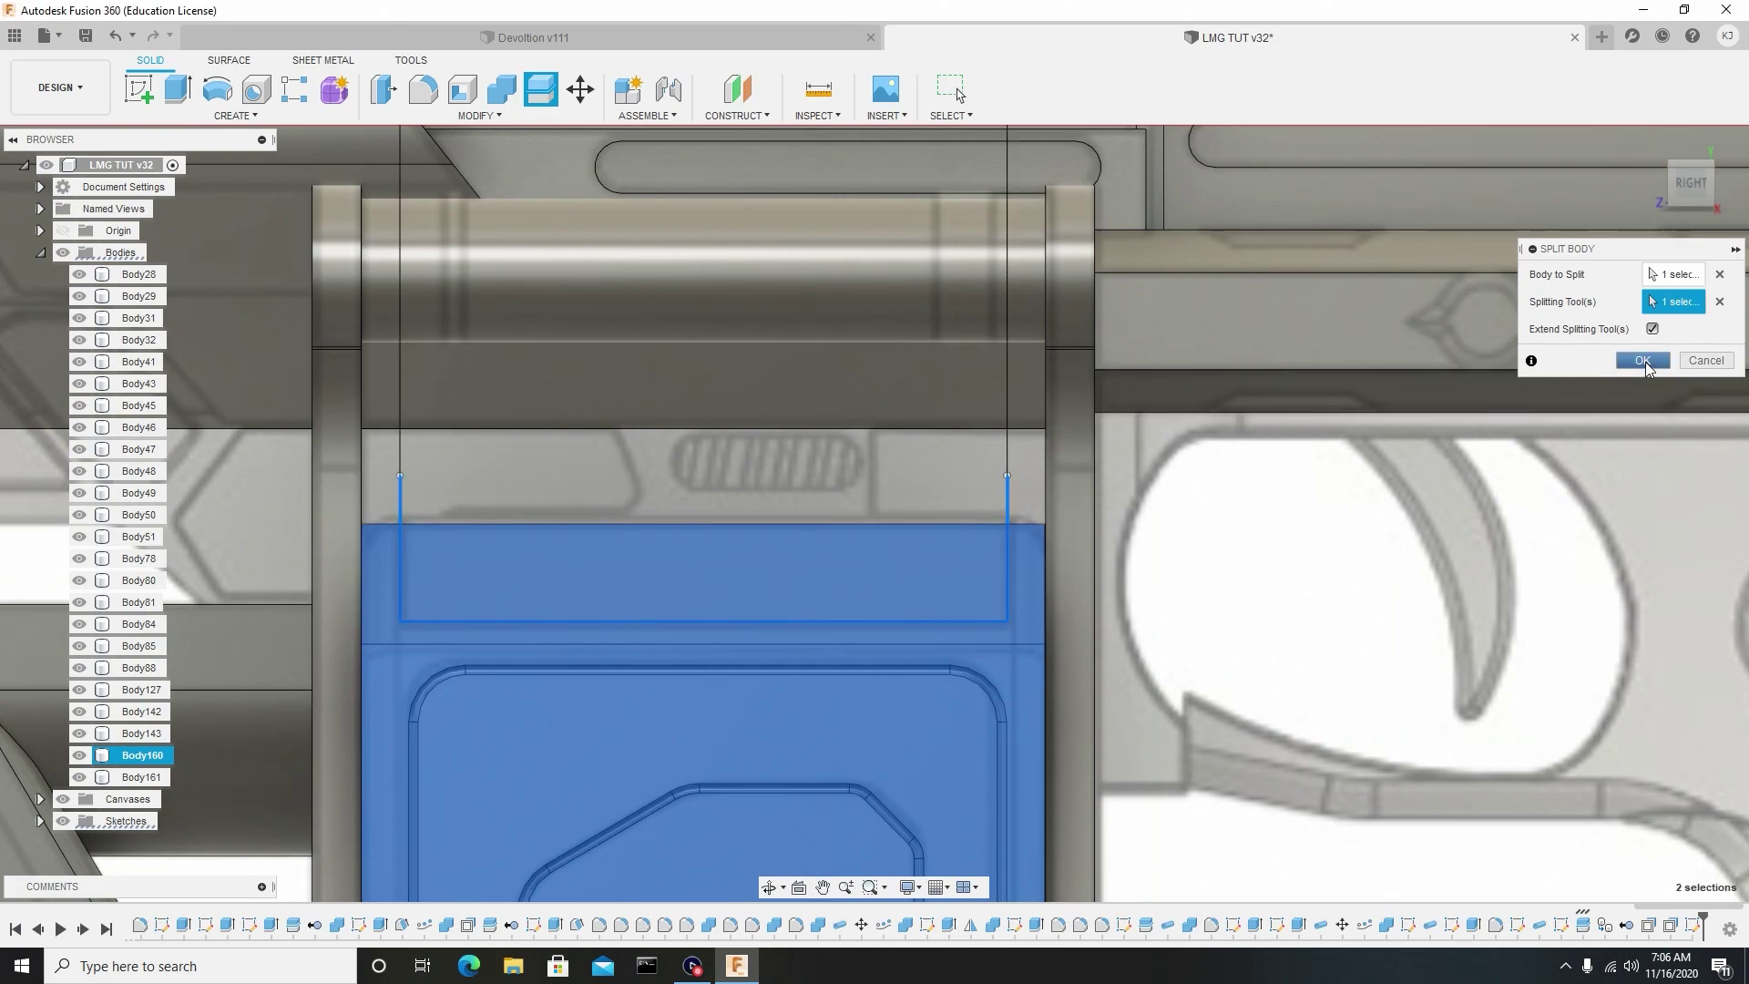
{"action": "left_click", "coordinate": [1643, 360]}
{"action": "scroll", "coordinate": [719, 581], "scroll_direction": "up", "scroll_amount": 2}
{"action": "middle_click_drag", "start_coordinate": [720, 581], "coordinate": [243, 429], "text": "shift"}
{"action": "left_click", "coordinate": [62, 821]}
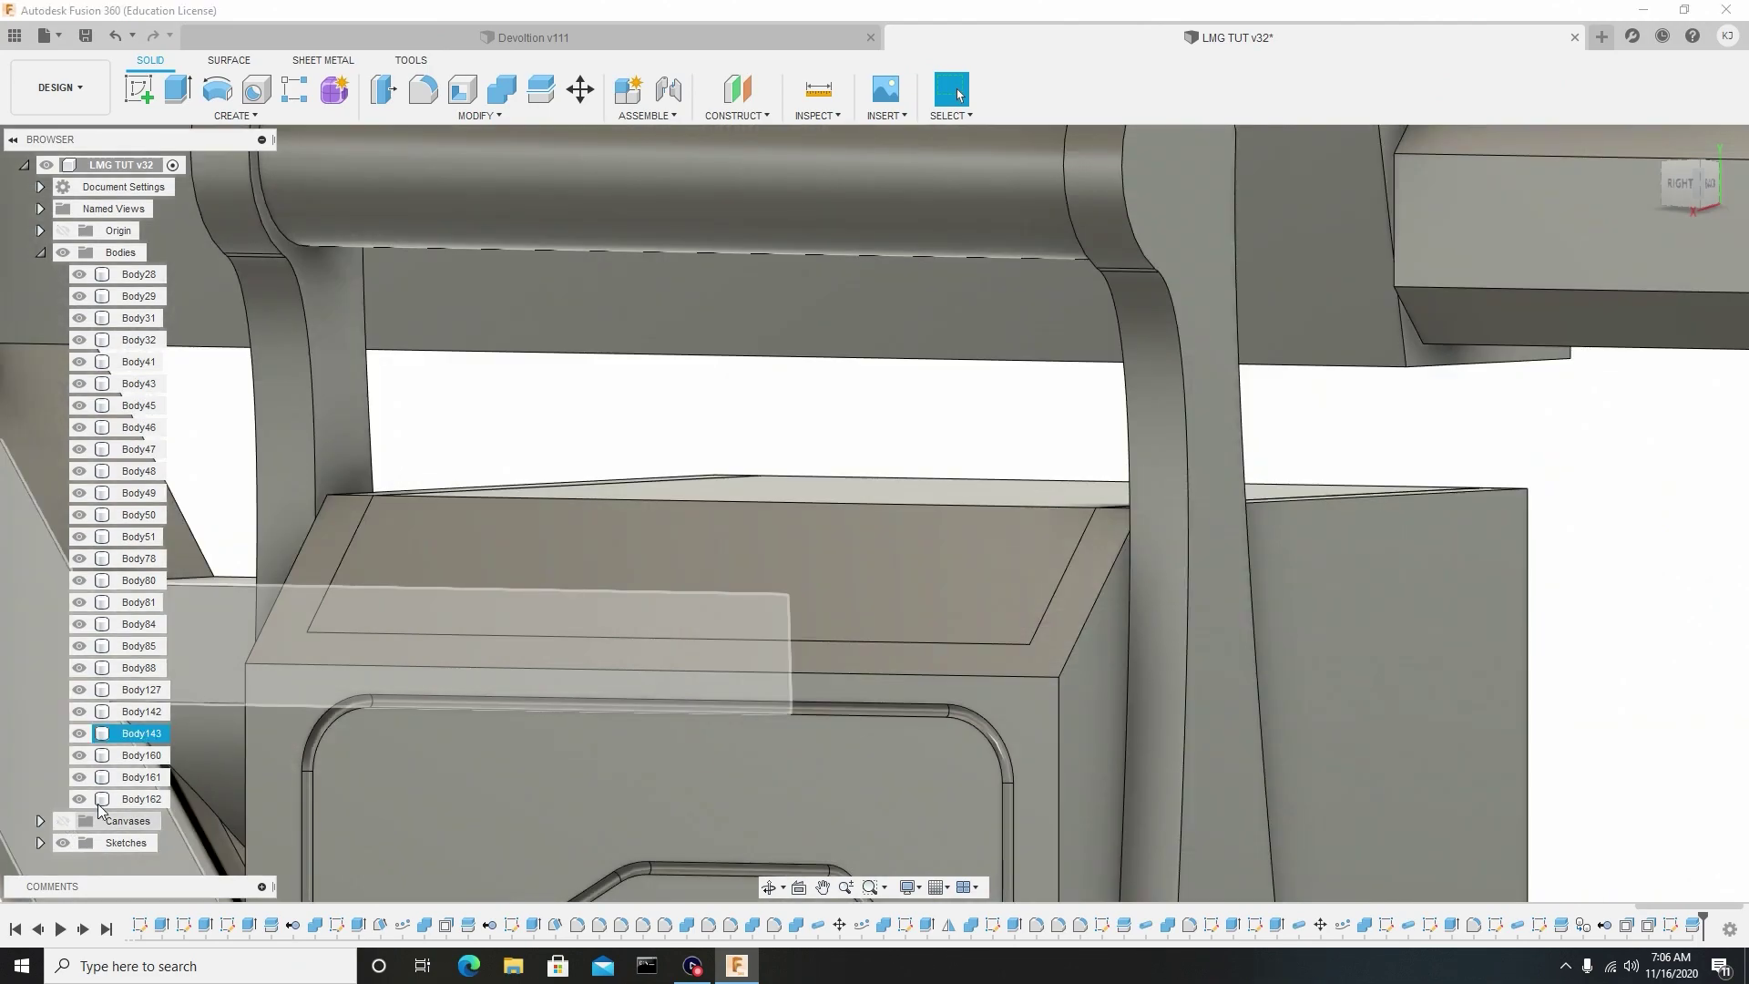
{"action": "scroll", "coordinate": [523, 618], "scroll_direction": "down", "scroll_amount": 2}
{"action": "middle_click_drag", "start_coordinate": [565, 600], "coordinate": [528, 577], "text": "shift"}
{"action": "left_click", "coordinate": [528, 576]}
{"action": "right_click", "coordinate": [528, 576]}
{"action": "left_click", "coordinate": [593, 548]}
{"action": "left_click_drag", "start_coordinate": [523, 565], "coordinate": [539, 577]}
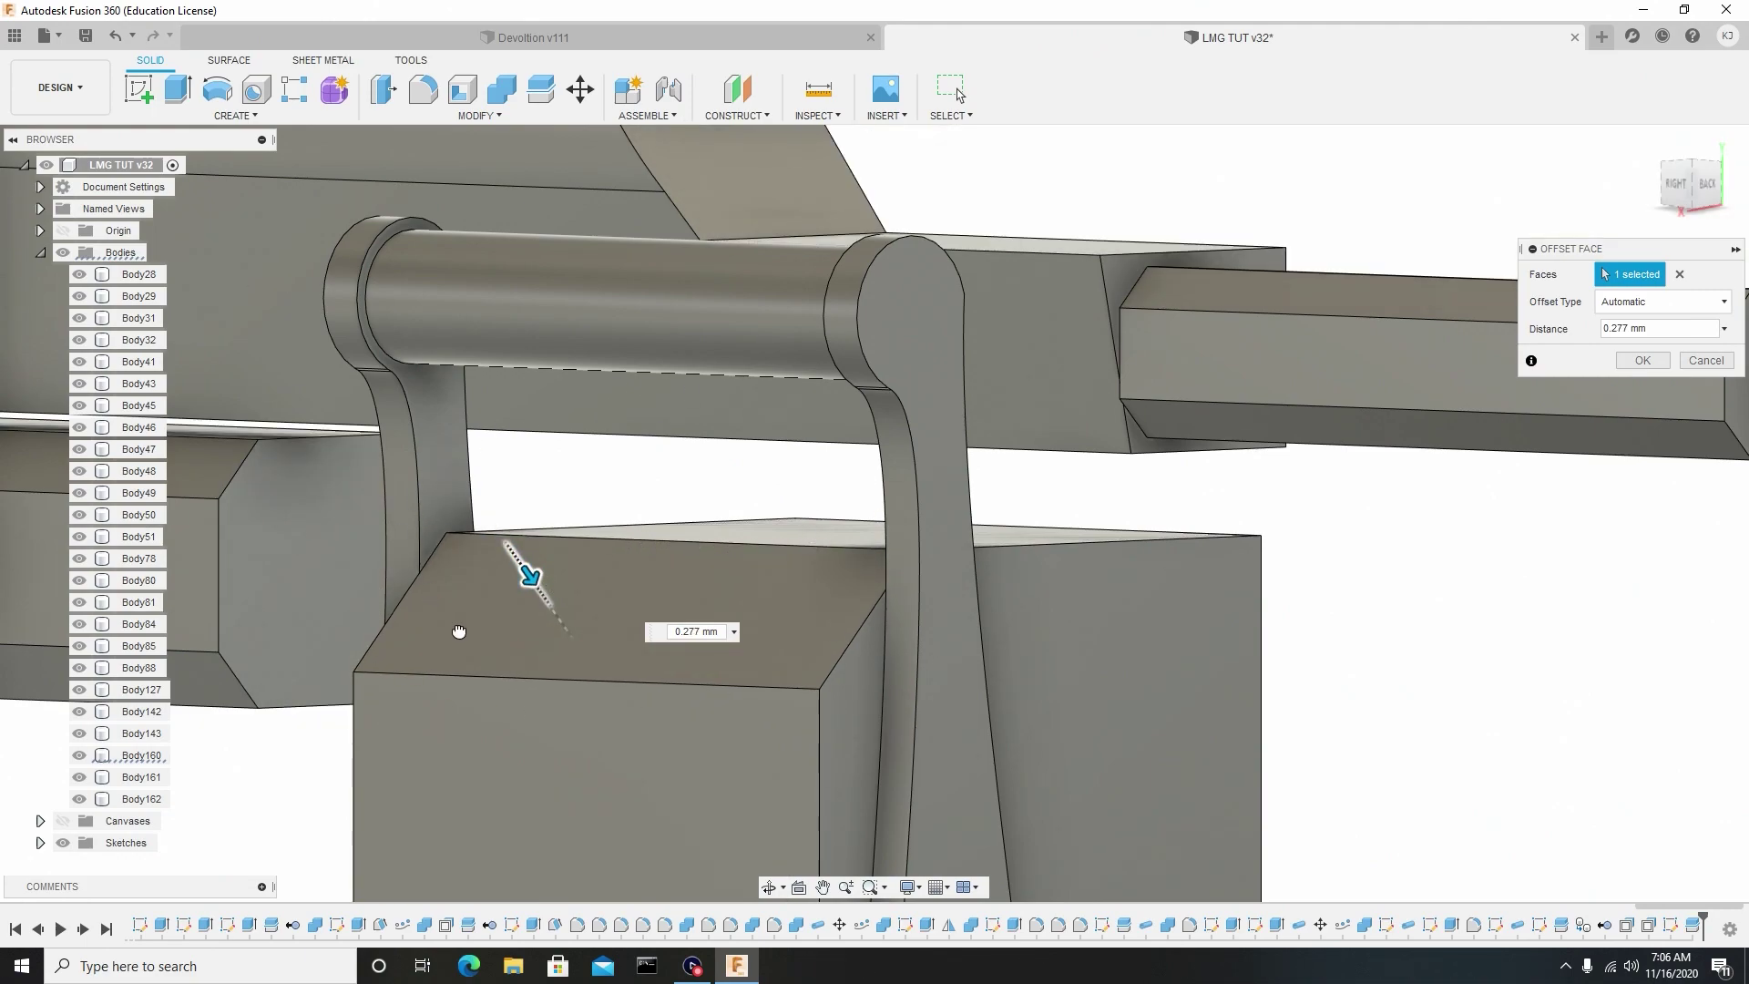
{"action": "scroll", "coordinate": [458, 630], "scroll_direction": "down", "scroll_amount": 3}
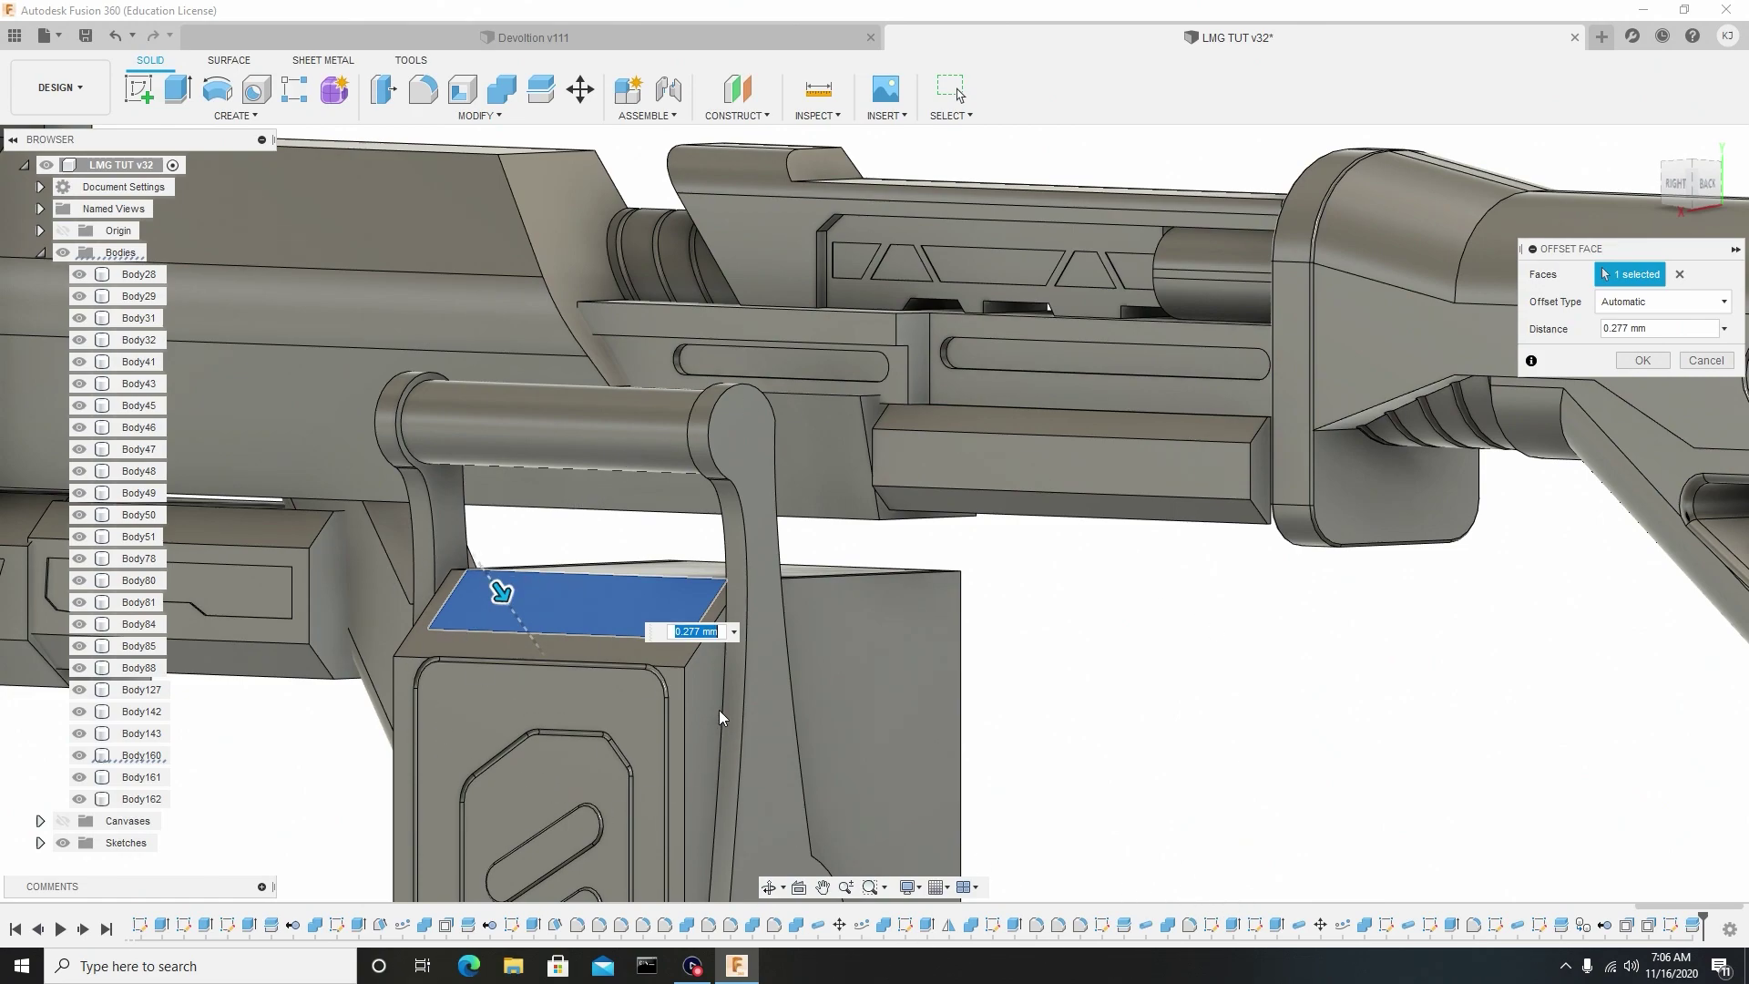
{"action": "scroll", "coordinate": [504, 592], "scroll_direction": "up", "scroll_amount": 5}
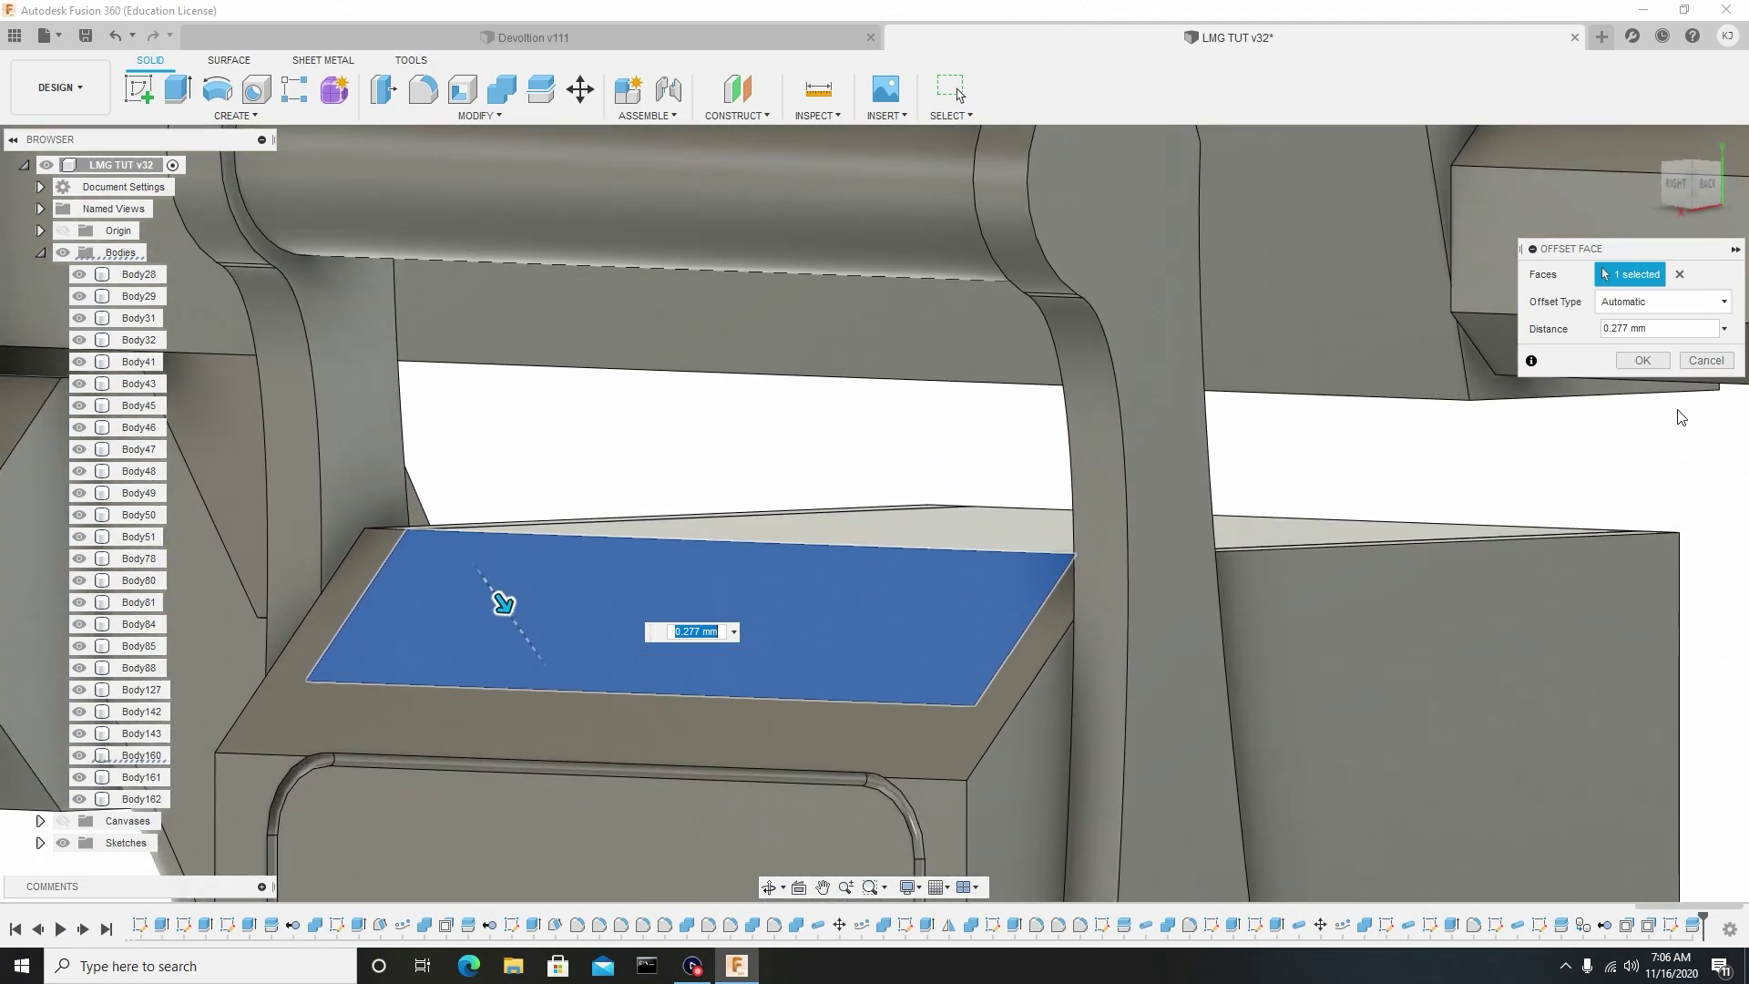
{"action": "left_click", "coordinate": [1707, 364]}
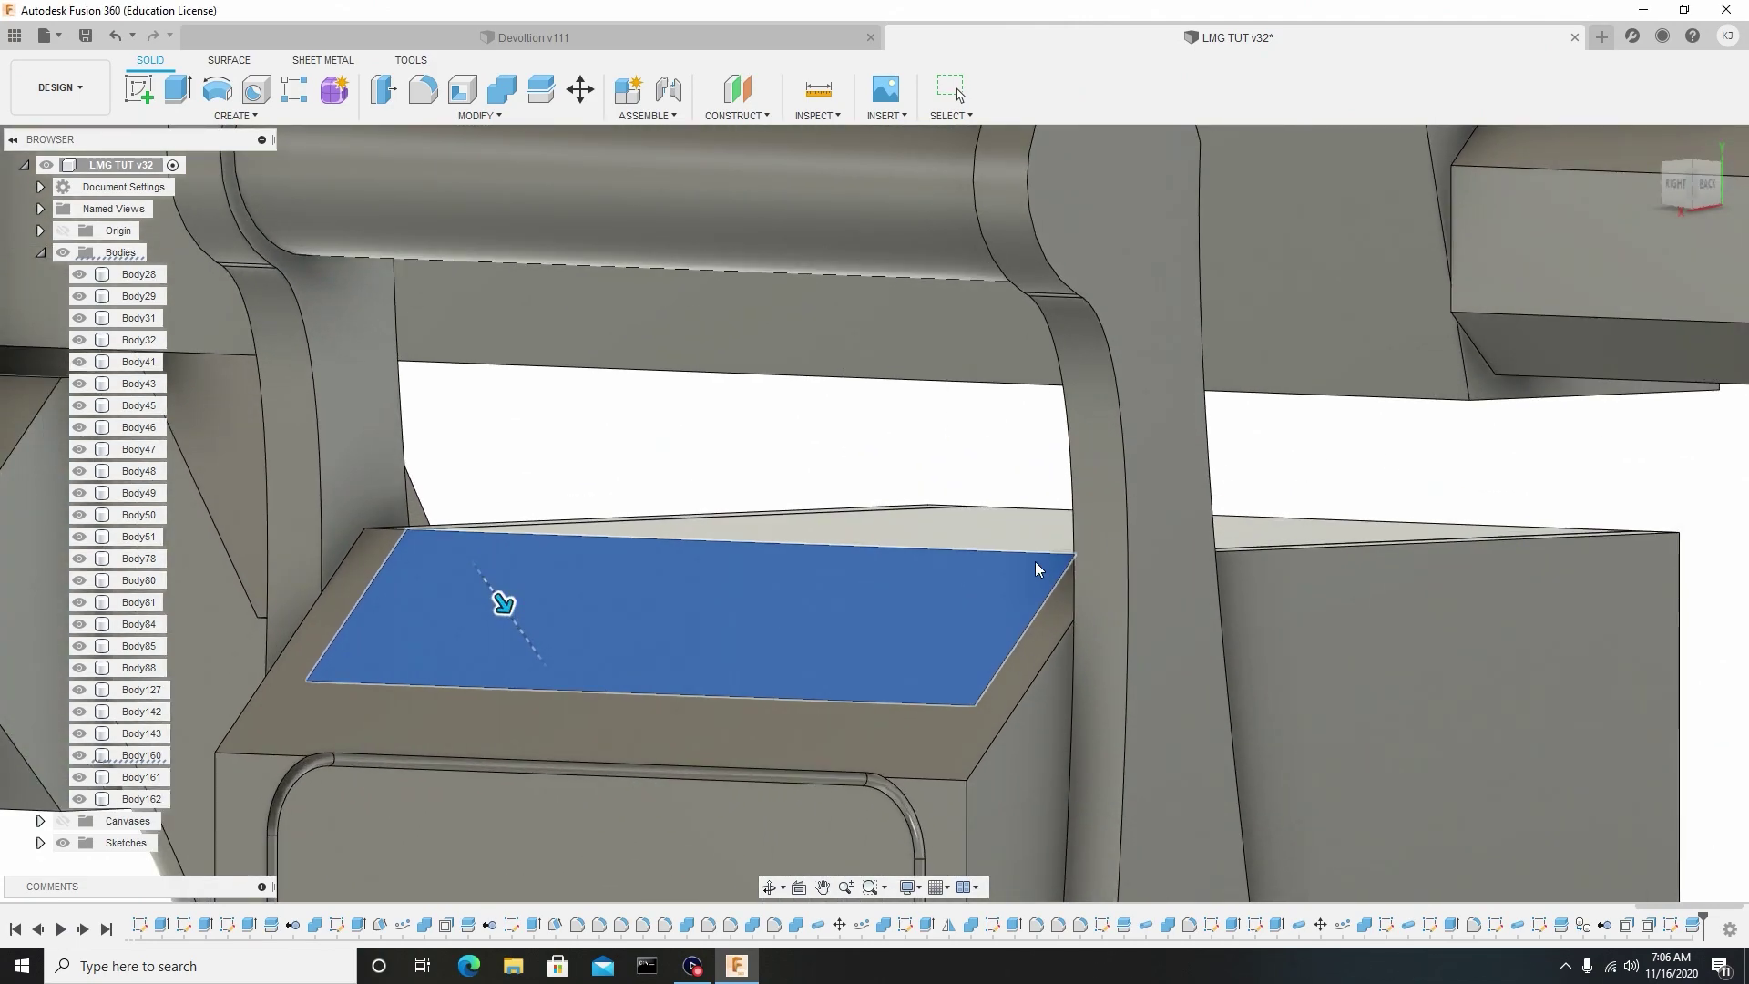
Duplicate the split-off upper band panel in place and remove the original panel body.
{"action": "scroll", "coordinate": [1033, 561], "scroll_direction": "down", "scroll_amount": 3}
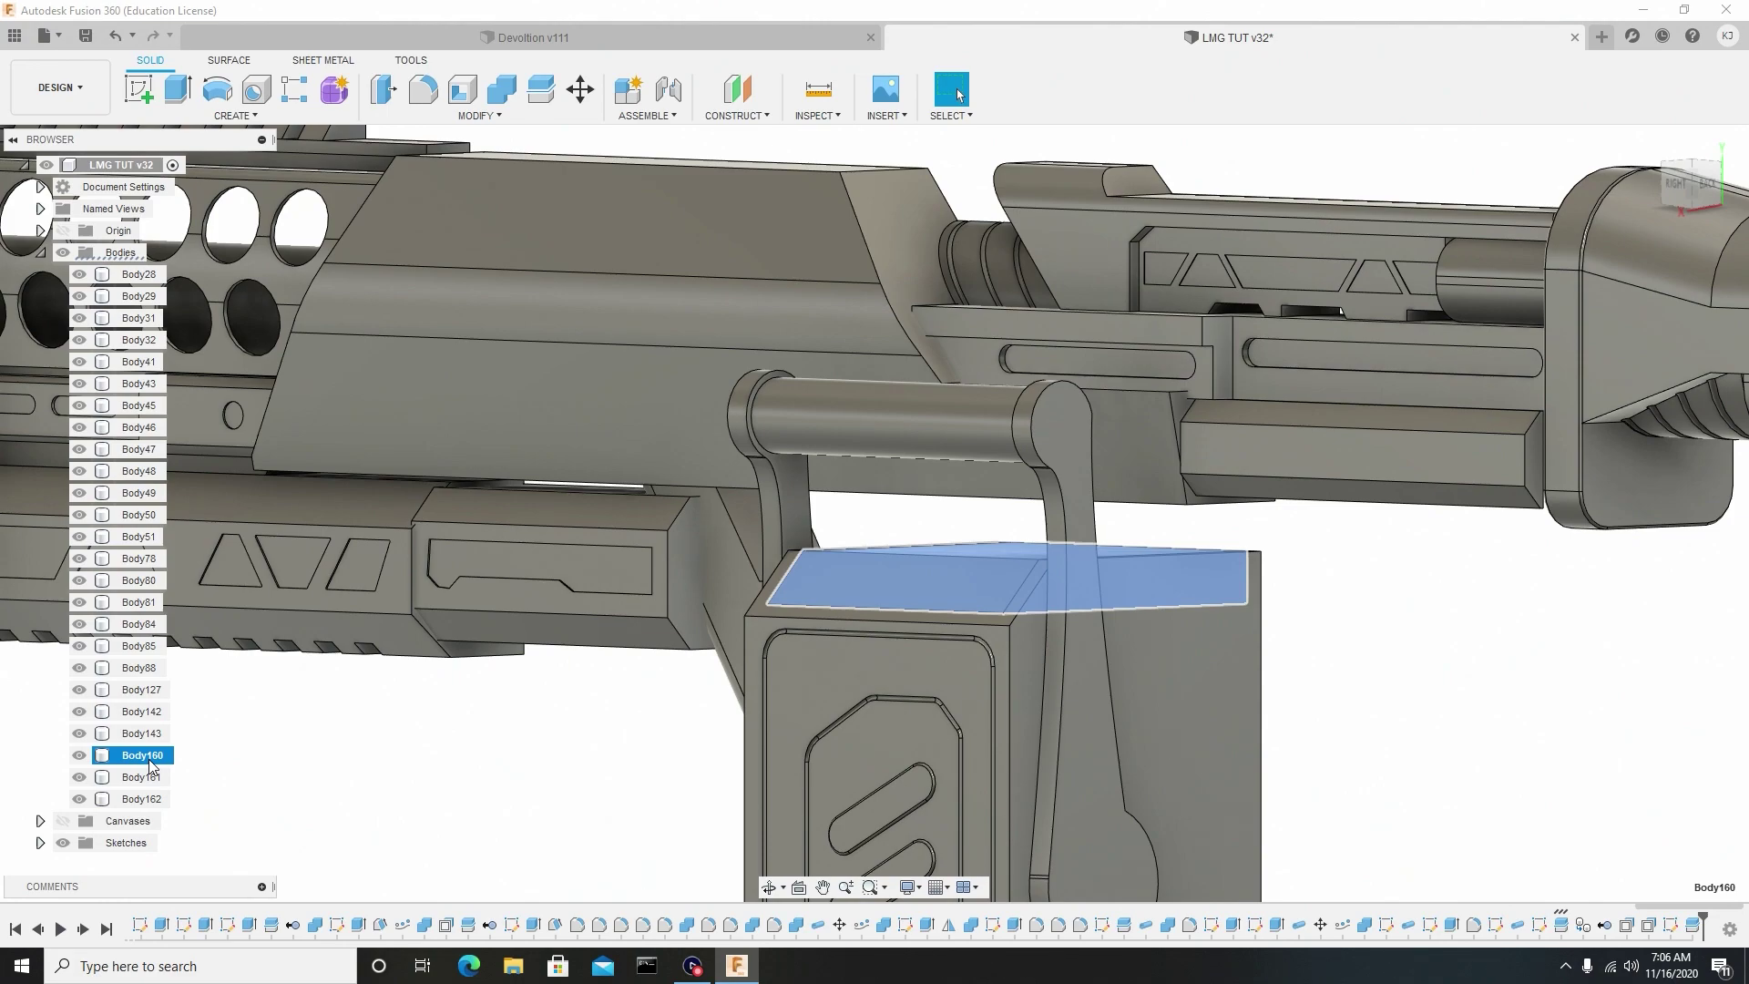
{"action": "key", "text": "ctrl+c"}
{"action": "key", "text": "ctrl+v"}
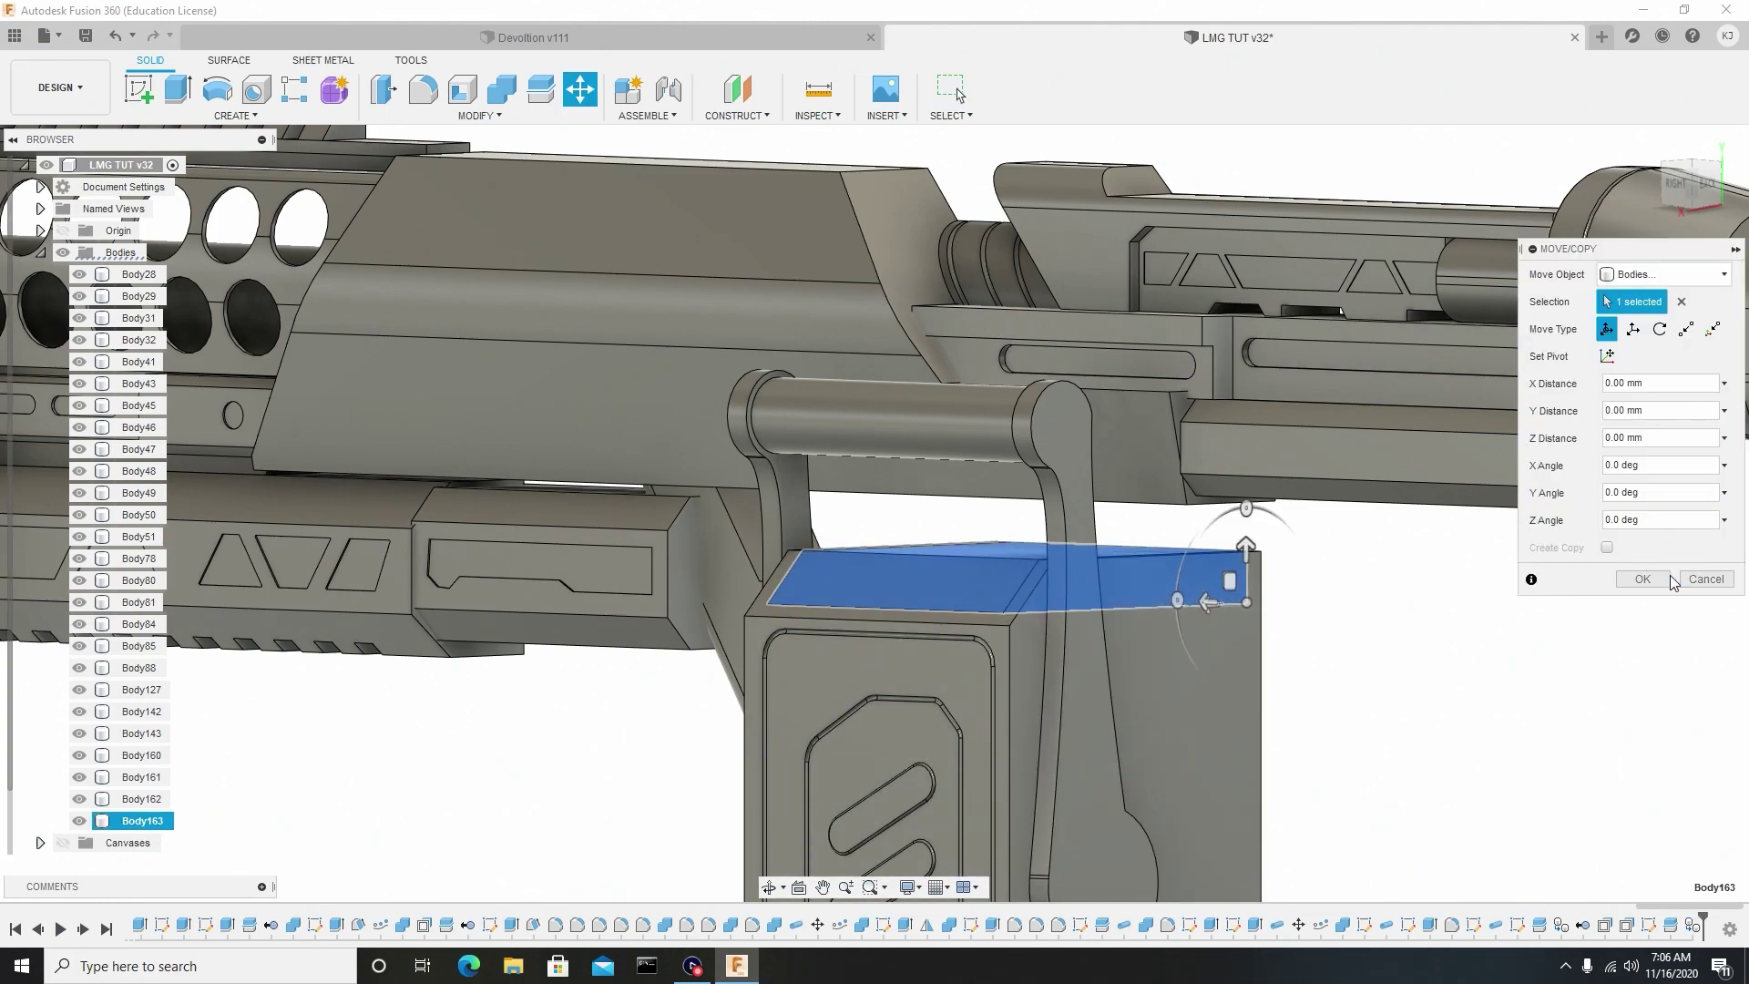
{"action": "left_click", "coordinate": [1645, 581]}
{"action": "right_click", "coordinate": [145, 755]}
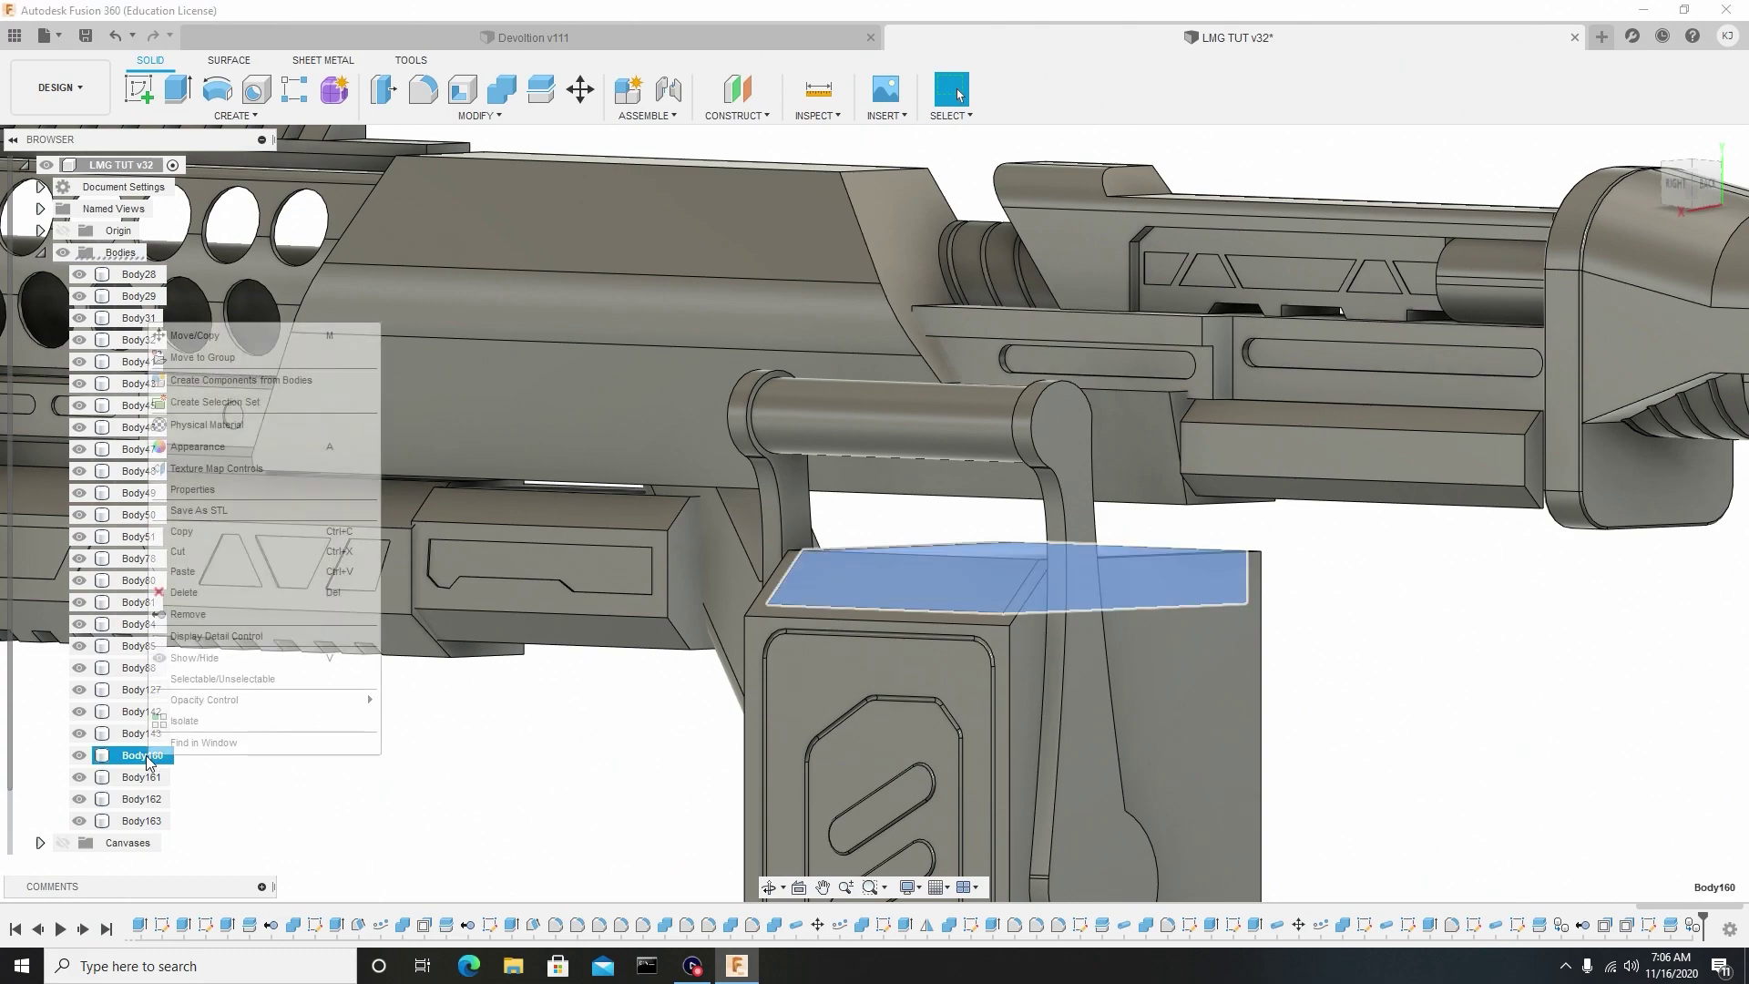
{"action": "left_click", "coordinate": [197, 619]}
Offset the sloped side face of the duplicated upper band panel by -0.01 mm to recess it.
{"action": "scroll", "coordinate": [947, 593], "scroll_direction": "up", "scroll_amount": 3}
{"action": "left_click", "coordinate": [910, 581]}
{"action": "right_click", "coordinate": [910, 579]}
{"action": "left_click", "coordinate": [974, 554]}
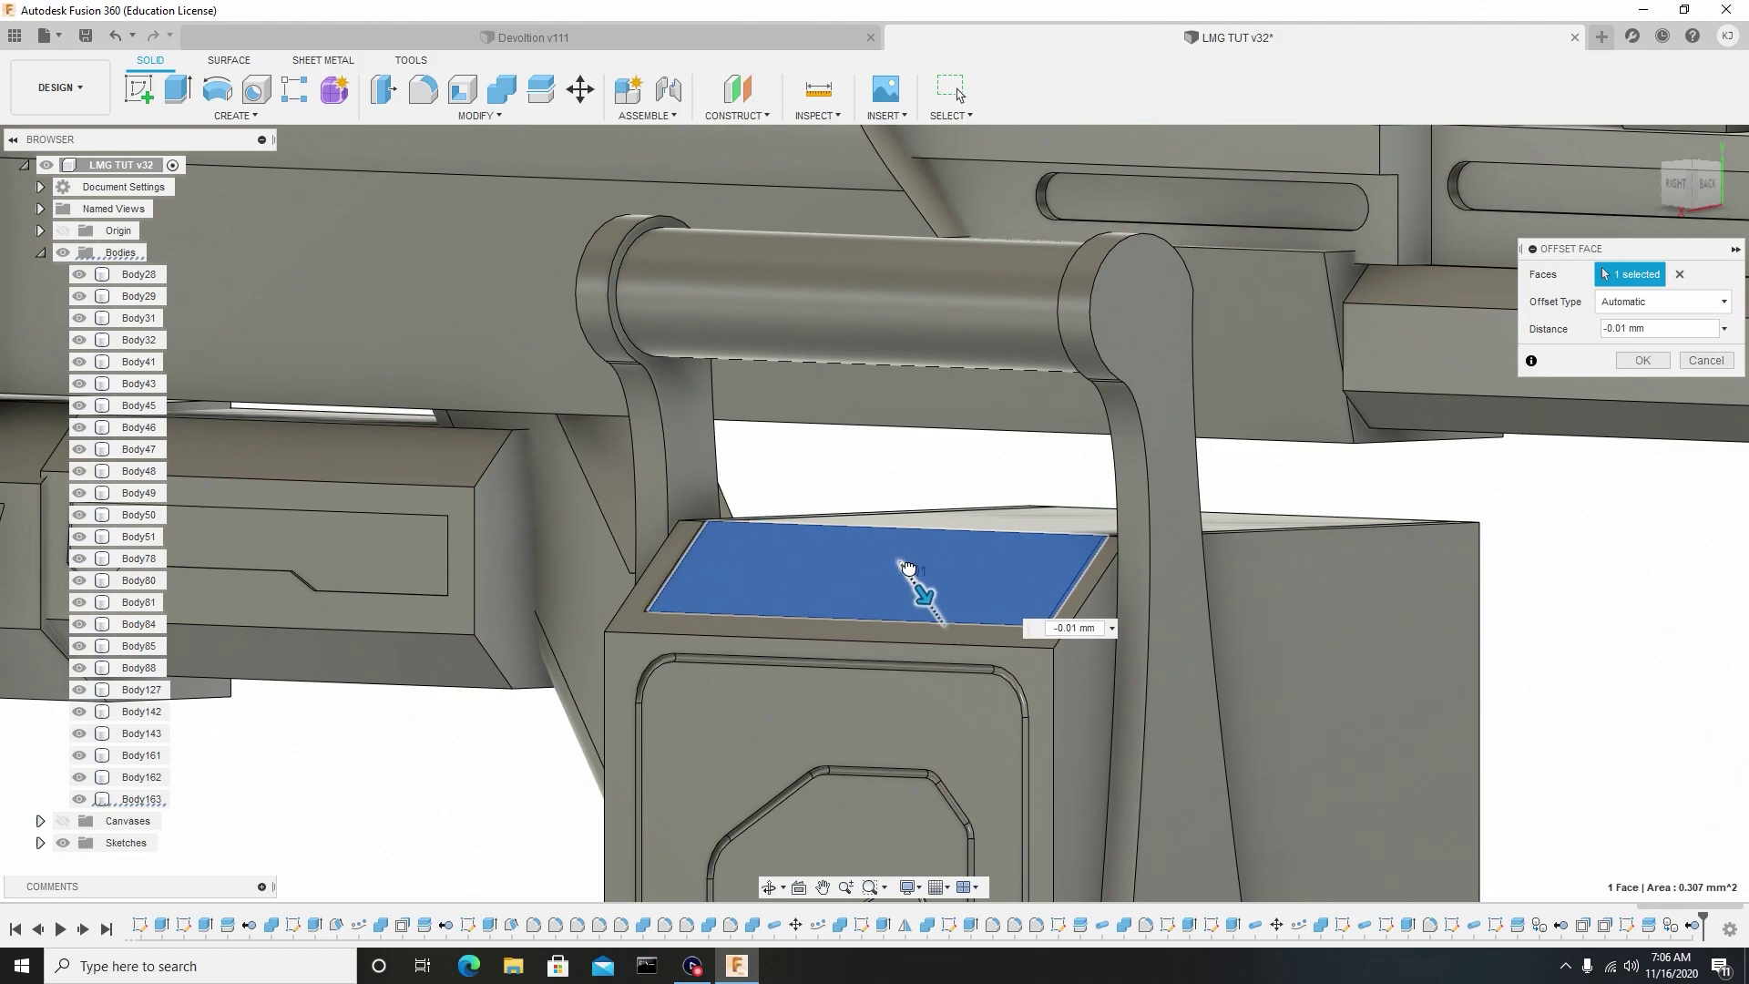
{"action": "left_click", "coordinate": [1636, 359]}
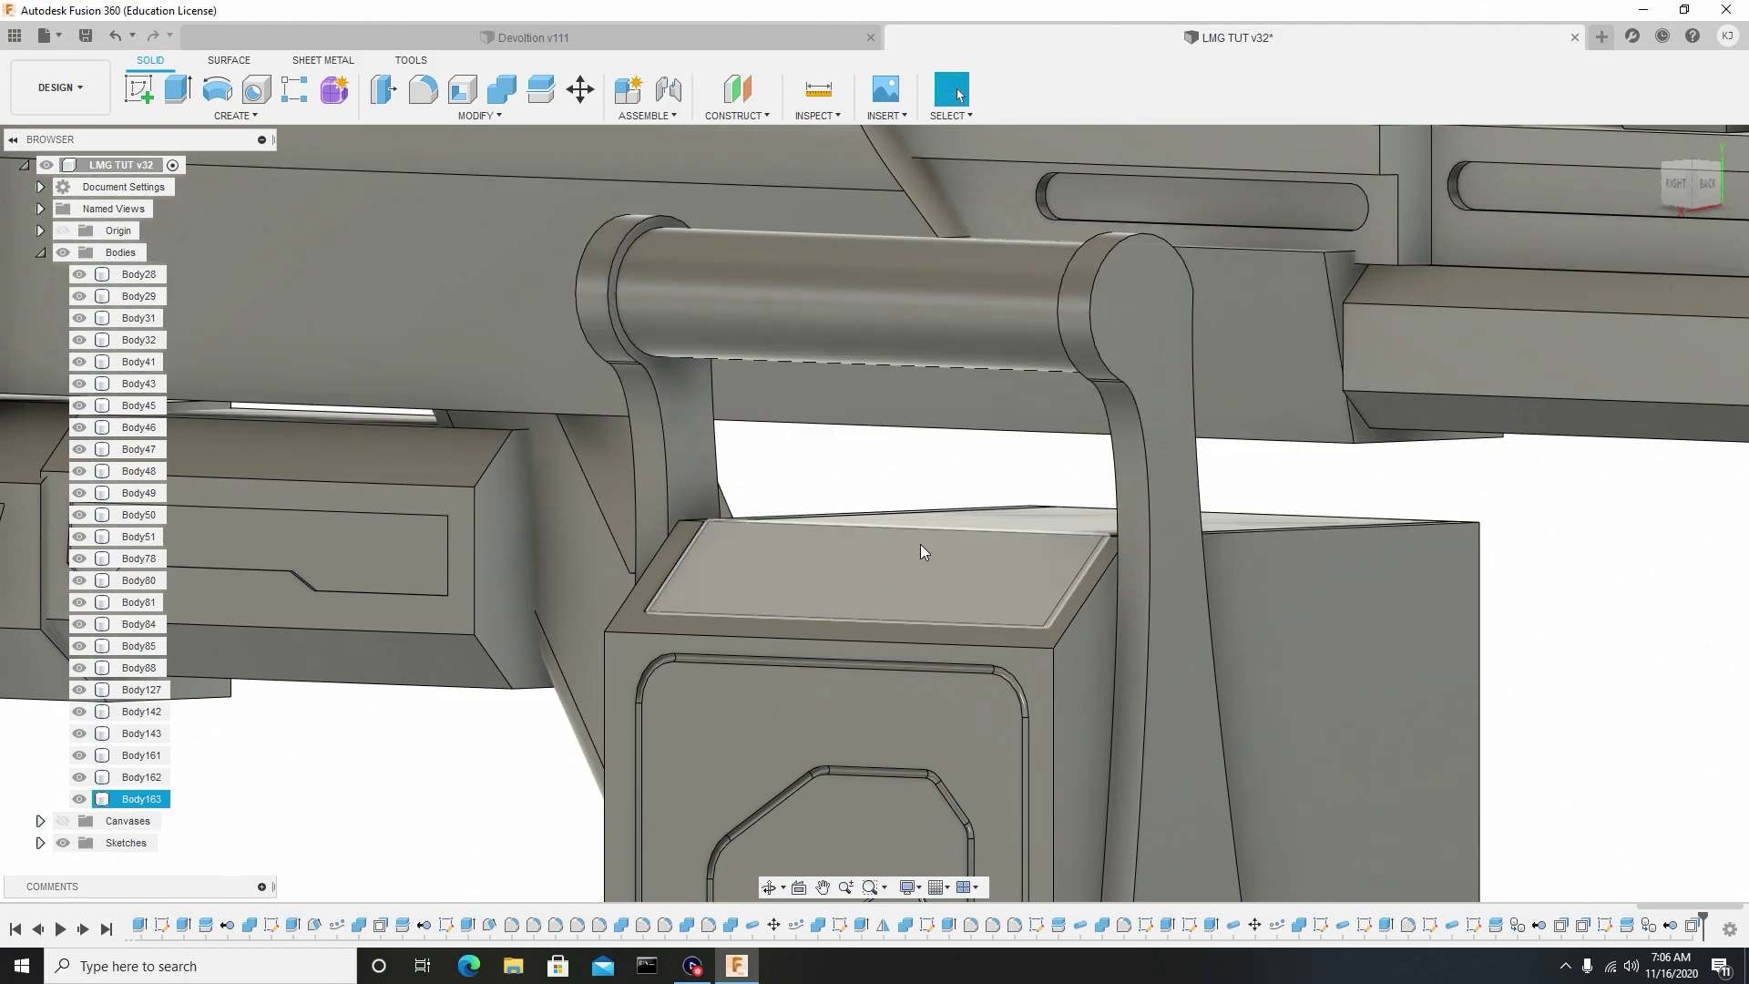
Offset the top face of the duplicated upper band panel slightly inward.
{"action": "scroll", "coordinate": [916, 544], "scroll_direction": "up", "scroll_amount": 5}
{"action": "right_click", "coordinate": [937, 496]}
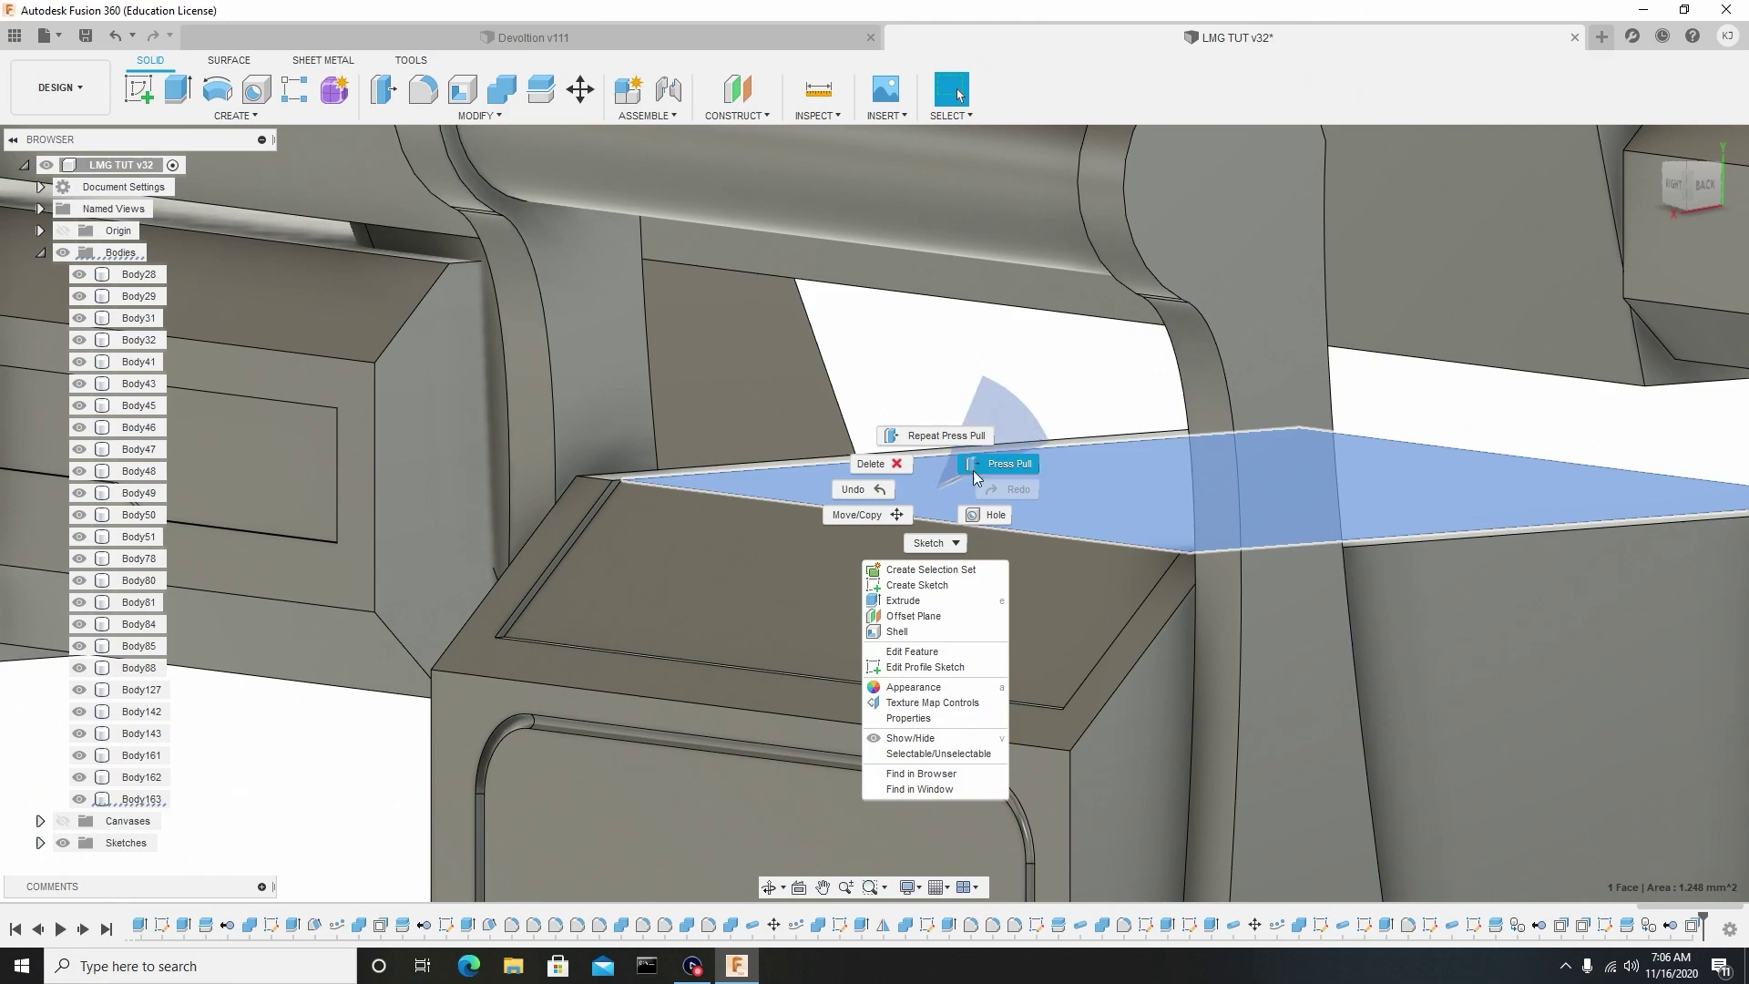
{"action": "left_click", "coordinate": [1006, 461]}
{"action": "left_click_drag", "start_coordinate": [935, 470], "coordinate": [943, 486]}
{"action": "left_click", "coordinate": [1642, 360]}
{"action": "scroll", "coordinate": [1089, 484], "scroll_direction": "down", "scroll_amount": 5}
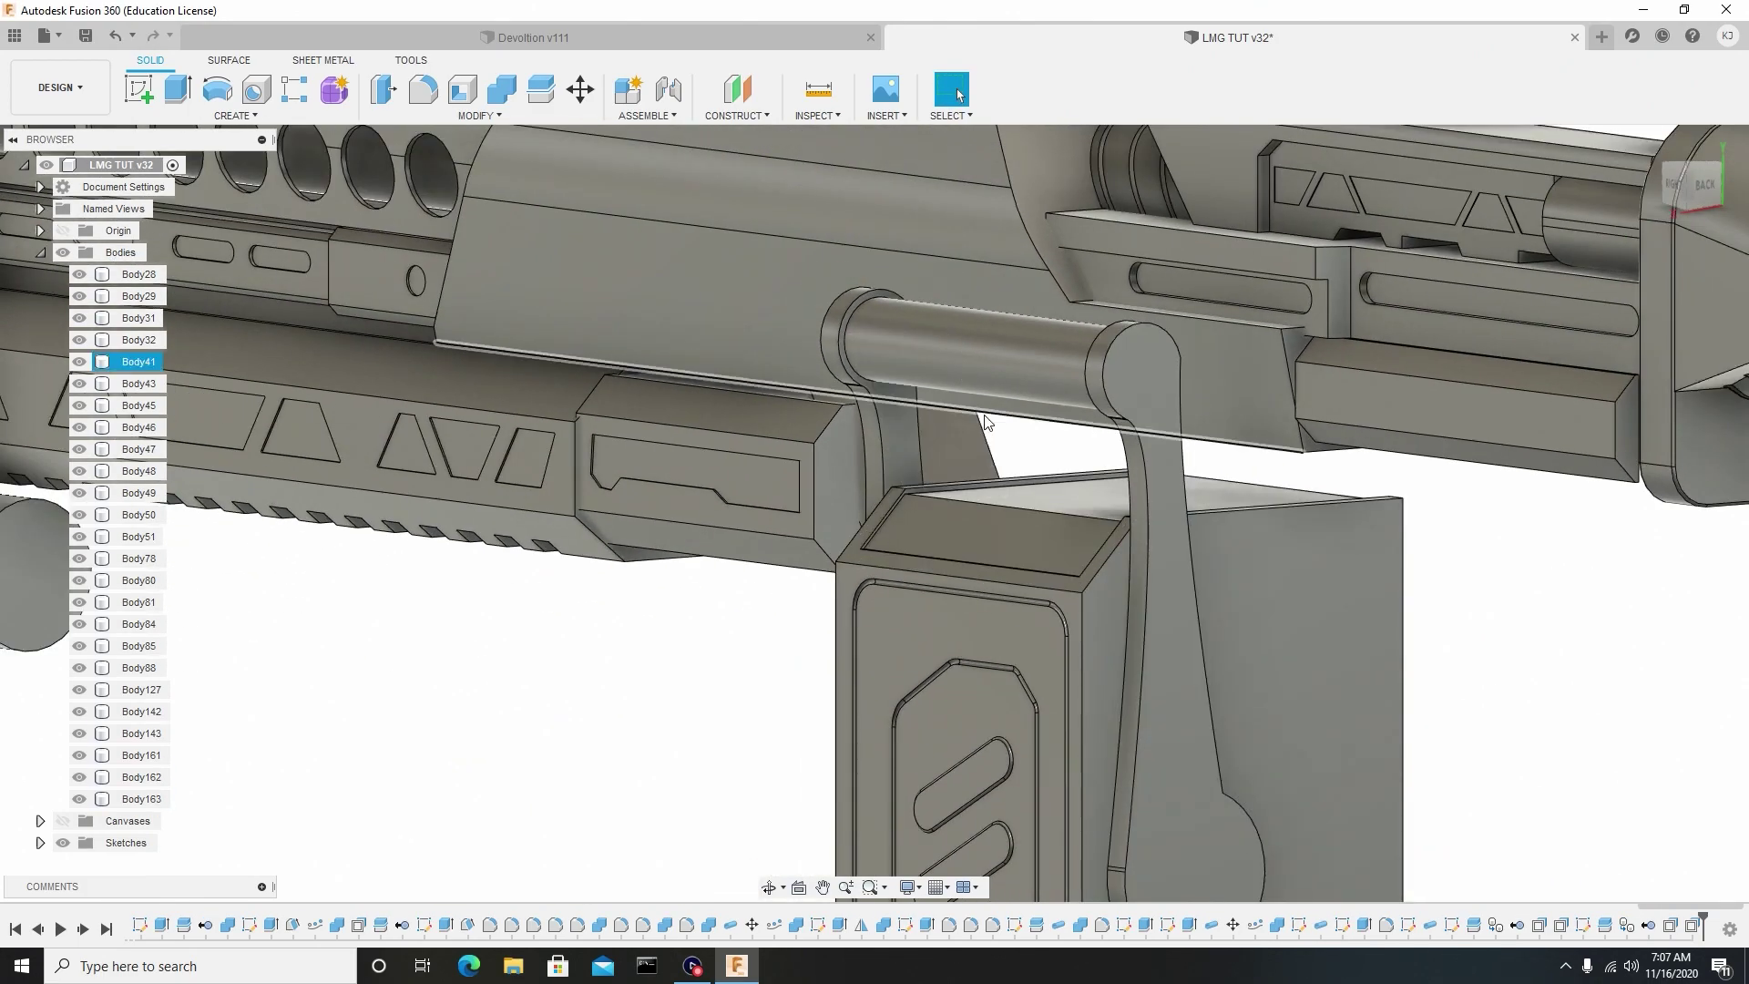
Show the canvases and compare the magazine, the angled front support and the bipod leg with them in the right-side view.
{"action": "middle_click_drag", "start_coordinate": [1013, 619], "coordinate": [1093, 615], "text": "shift"}
{"action": "key", "text": "Escape"}
{"action": "scroll", "coordinate": [1093, 615], "scroll_direction": "down", "scroll_amount": 8}
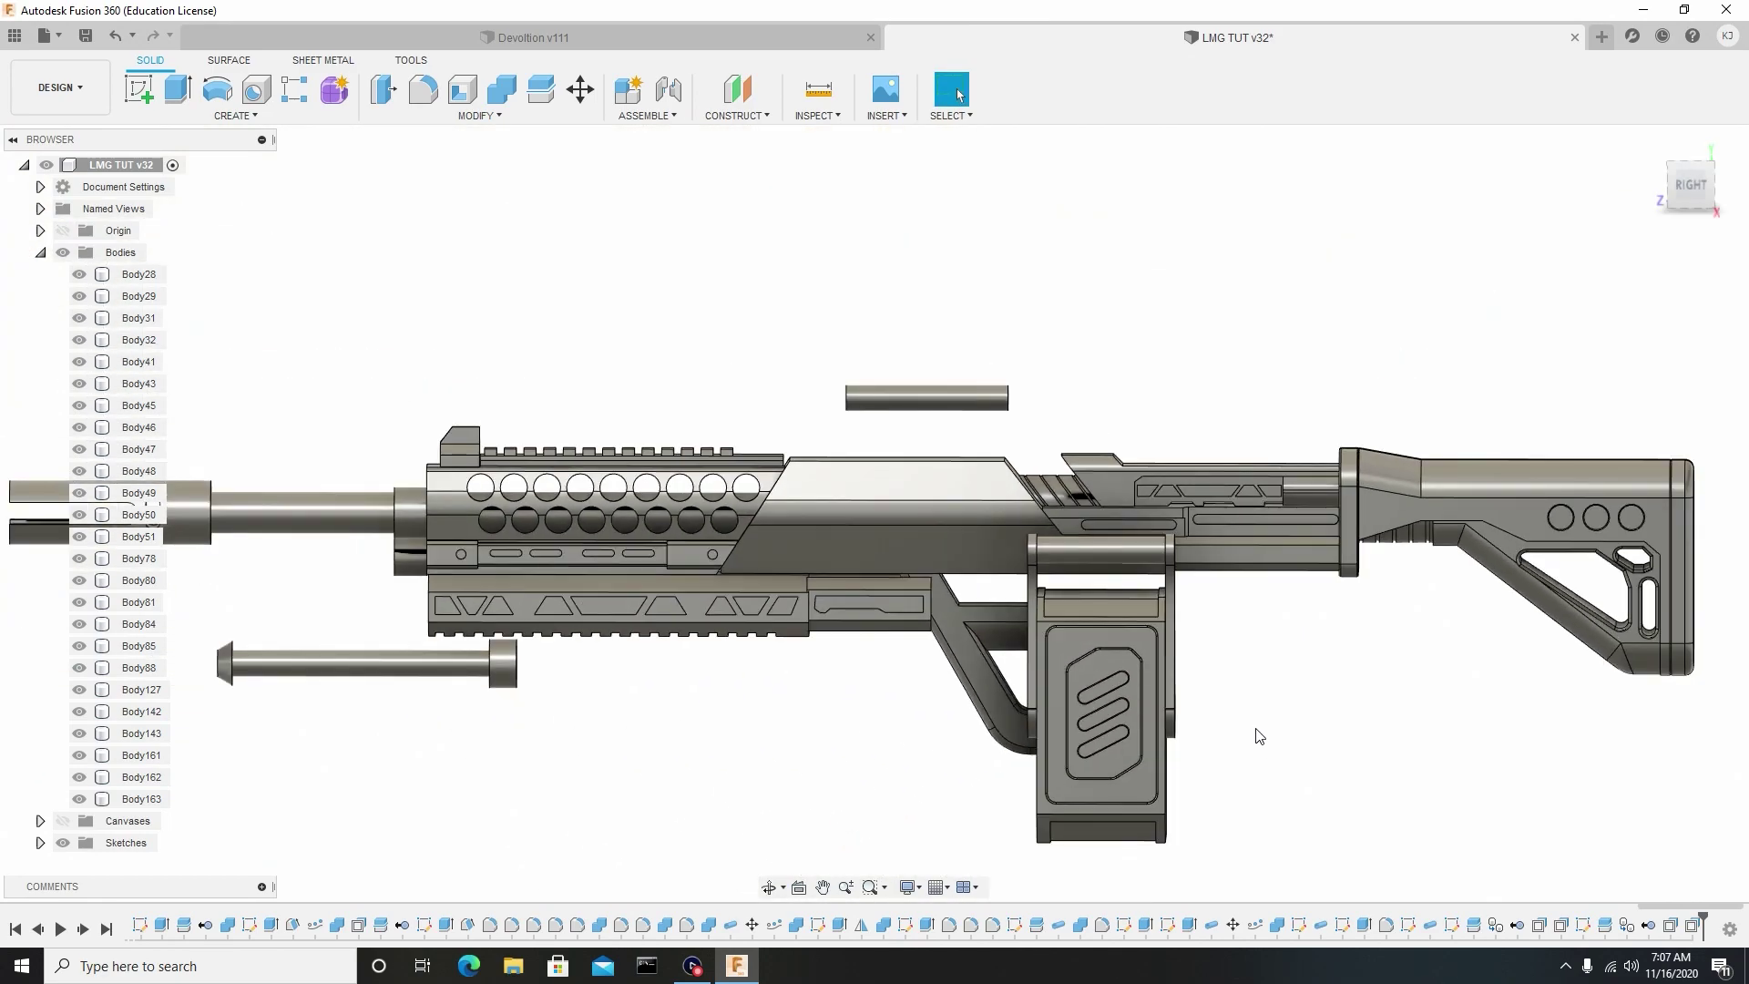
{"action": "middle_click_drag", "start_coordinate": [1260, 736], "coordinate": [1230, 597]}
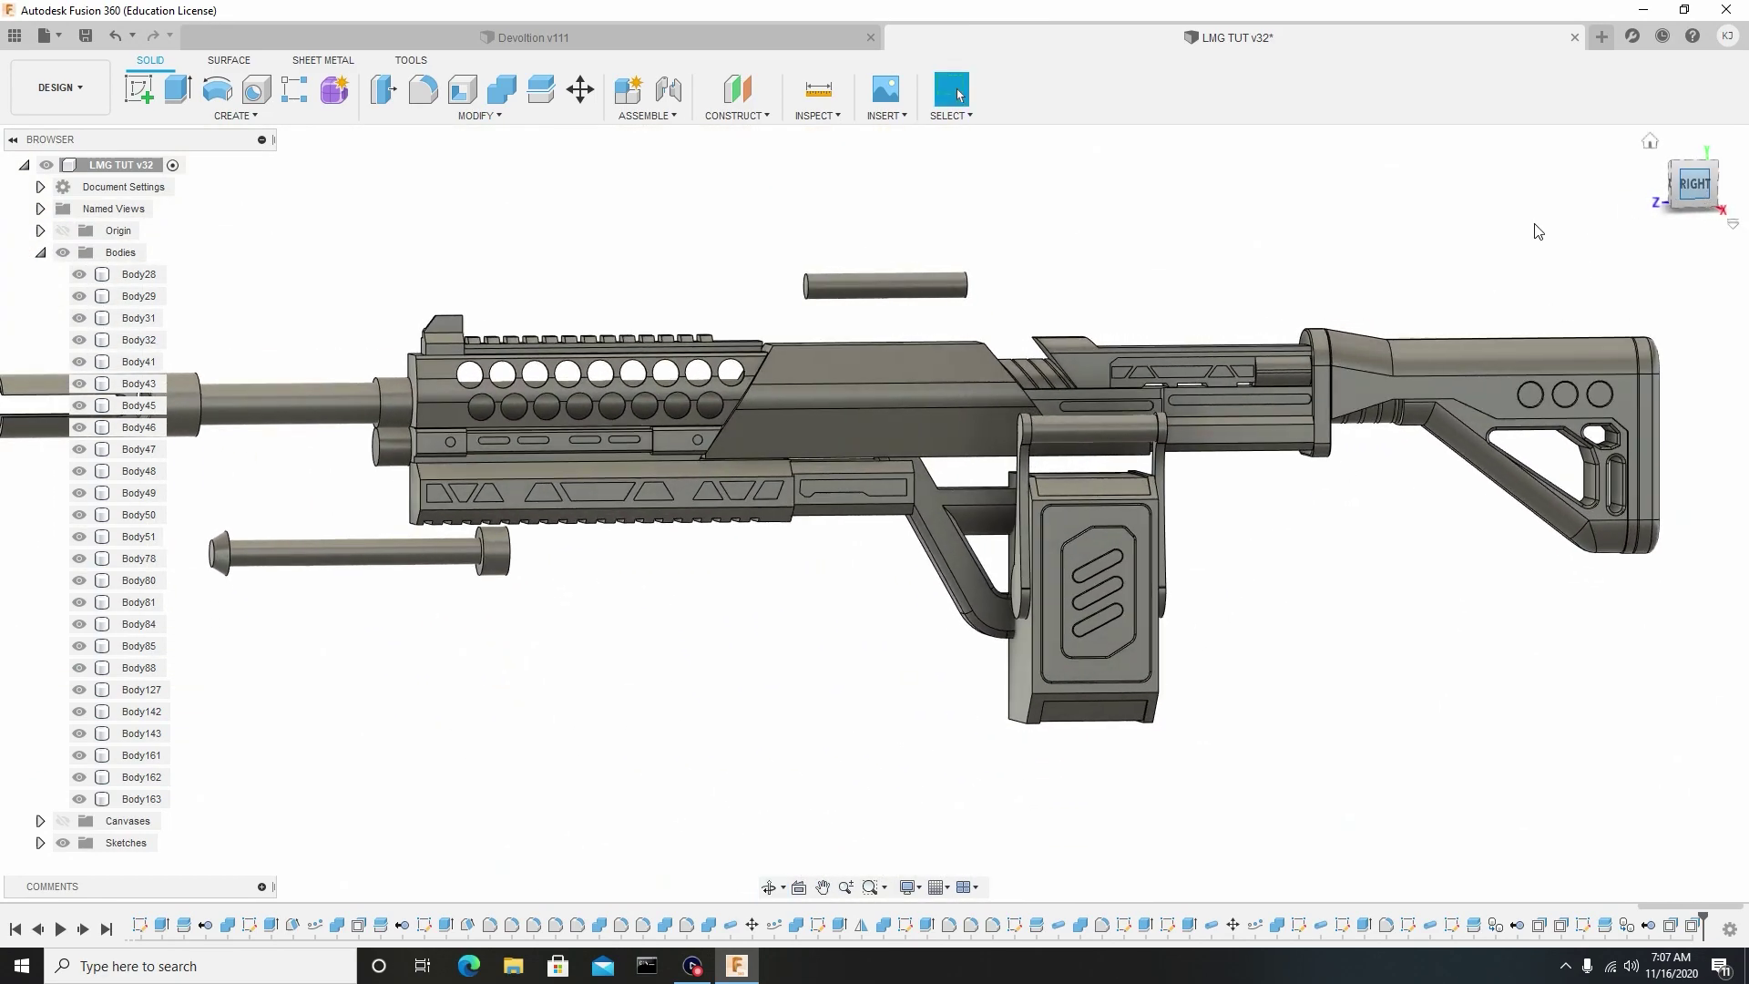
{"action": "left_click", "coordinate": [62, 821]}
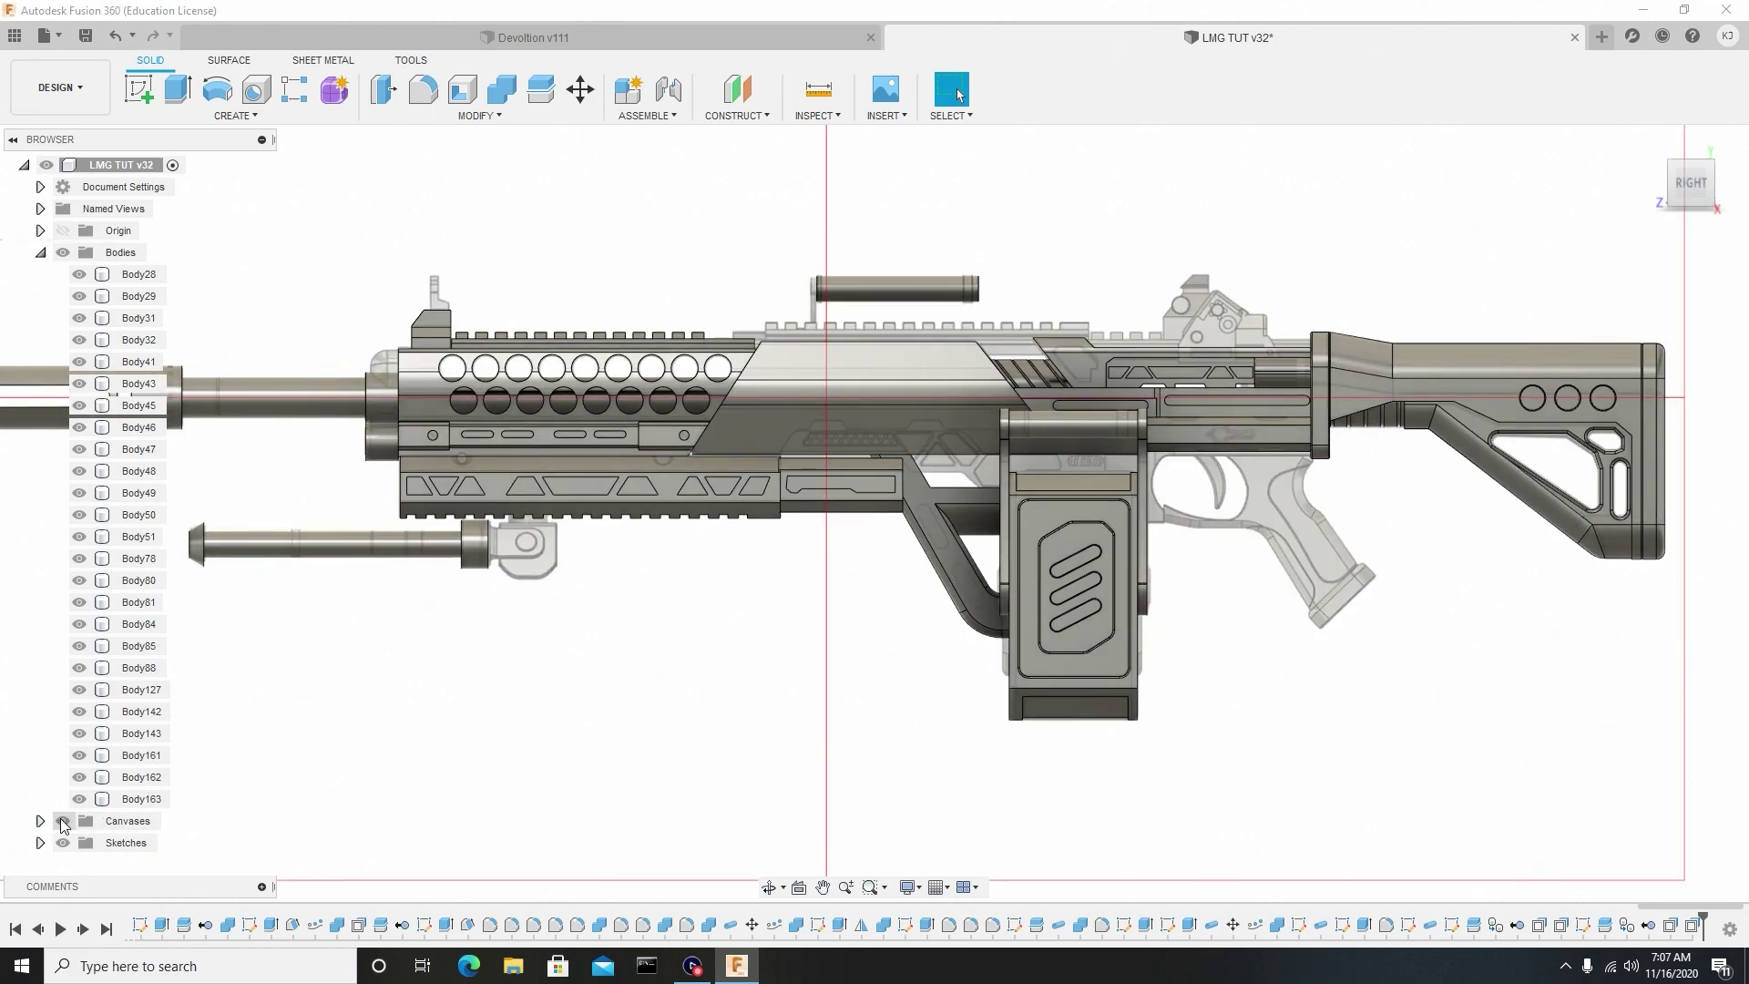
{"action": "scroll", "coordinate": [928, 494], "scroll_direction": "up", "scroll_amount": 5}
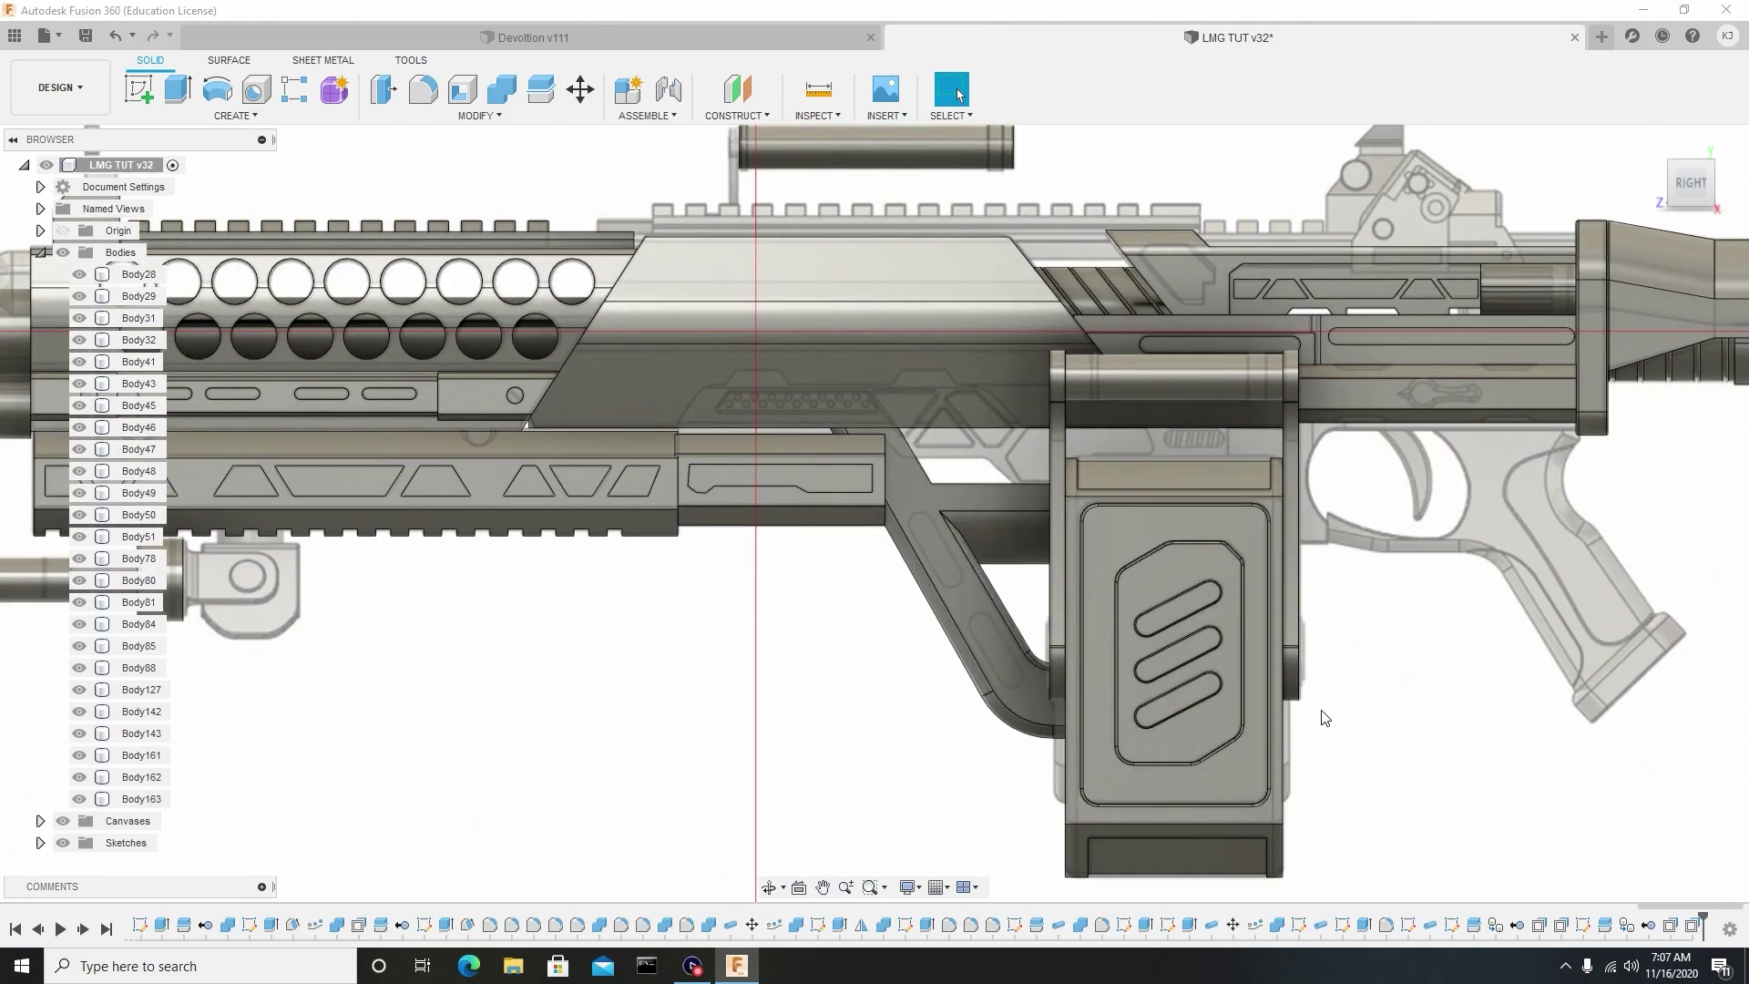
{"action": "scroll", "coordinate": [1193, 724], "scroll_direction": "up", "scroll_amount": 3}
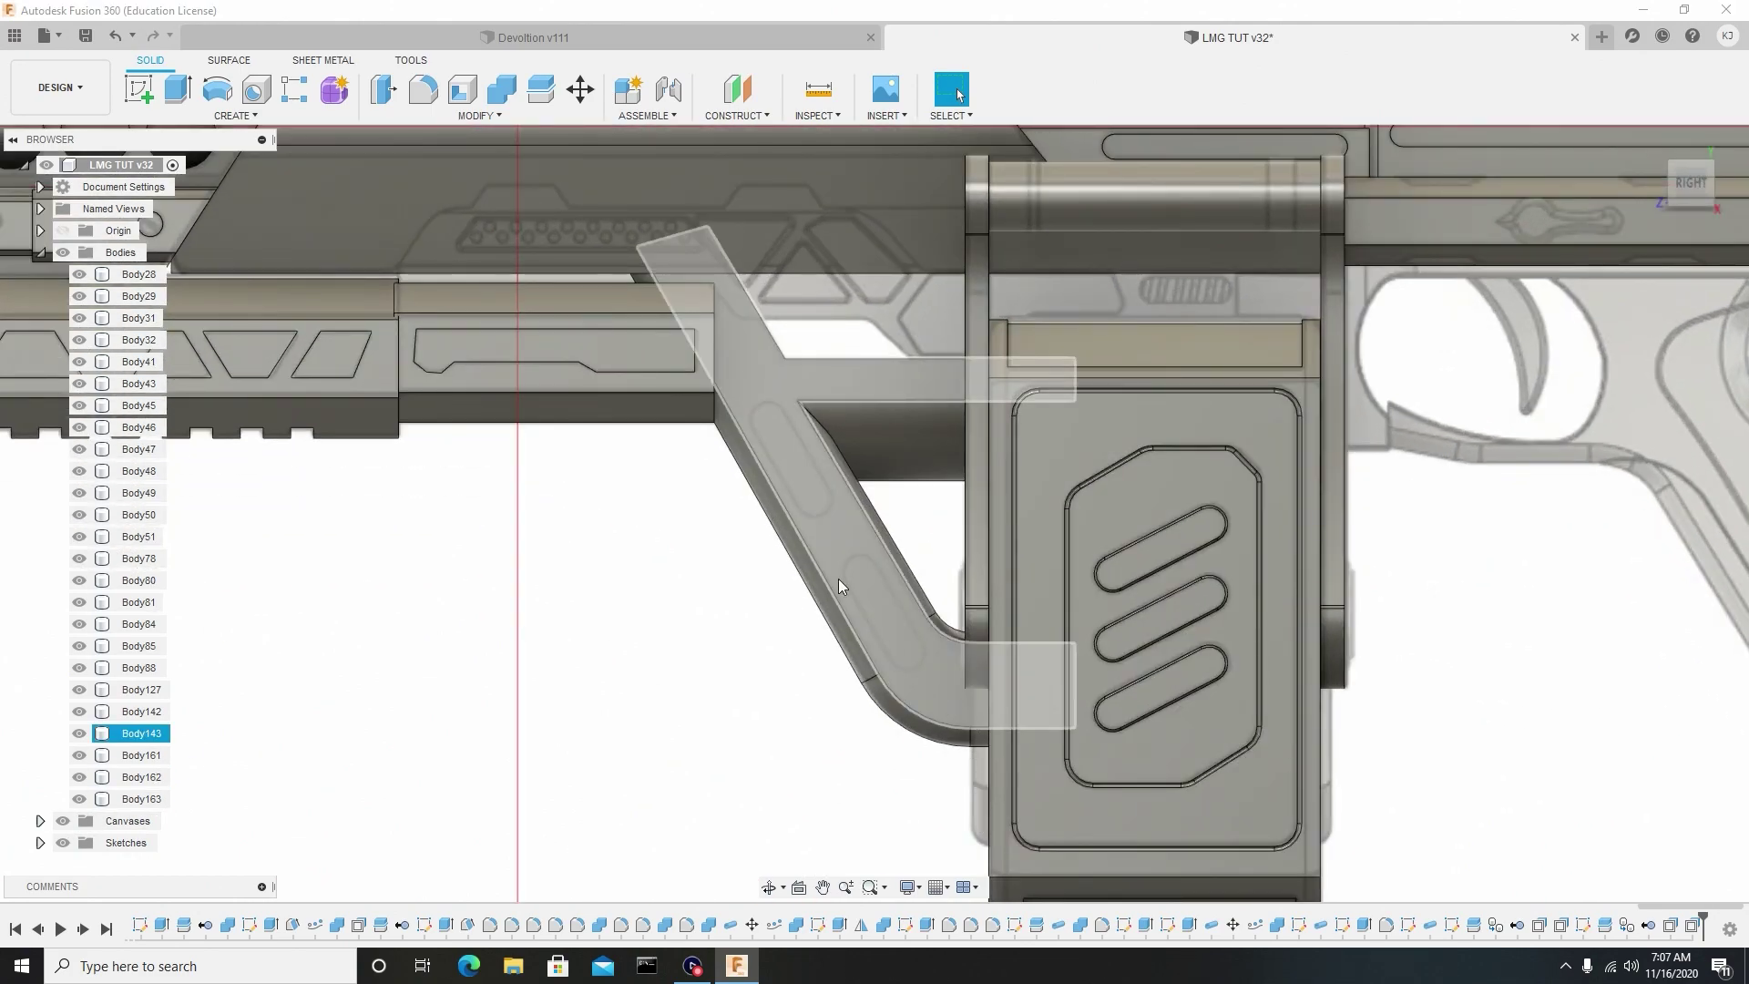
{"action": "scroll", "coordinate": [822, 501], "scroll_direction": "down", "scroll_amount": 3}
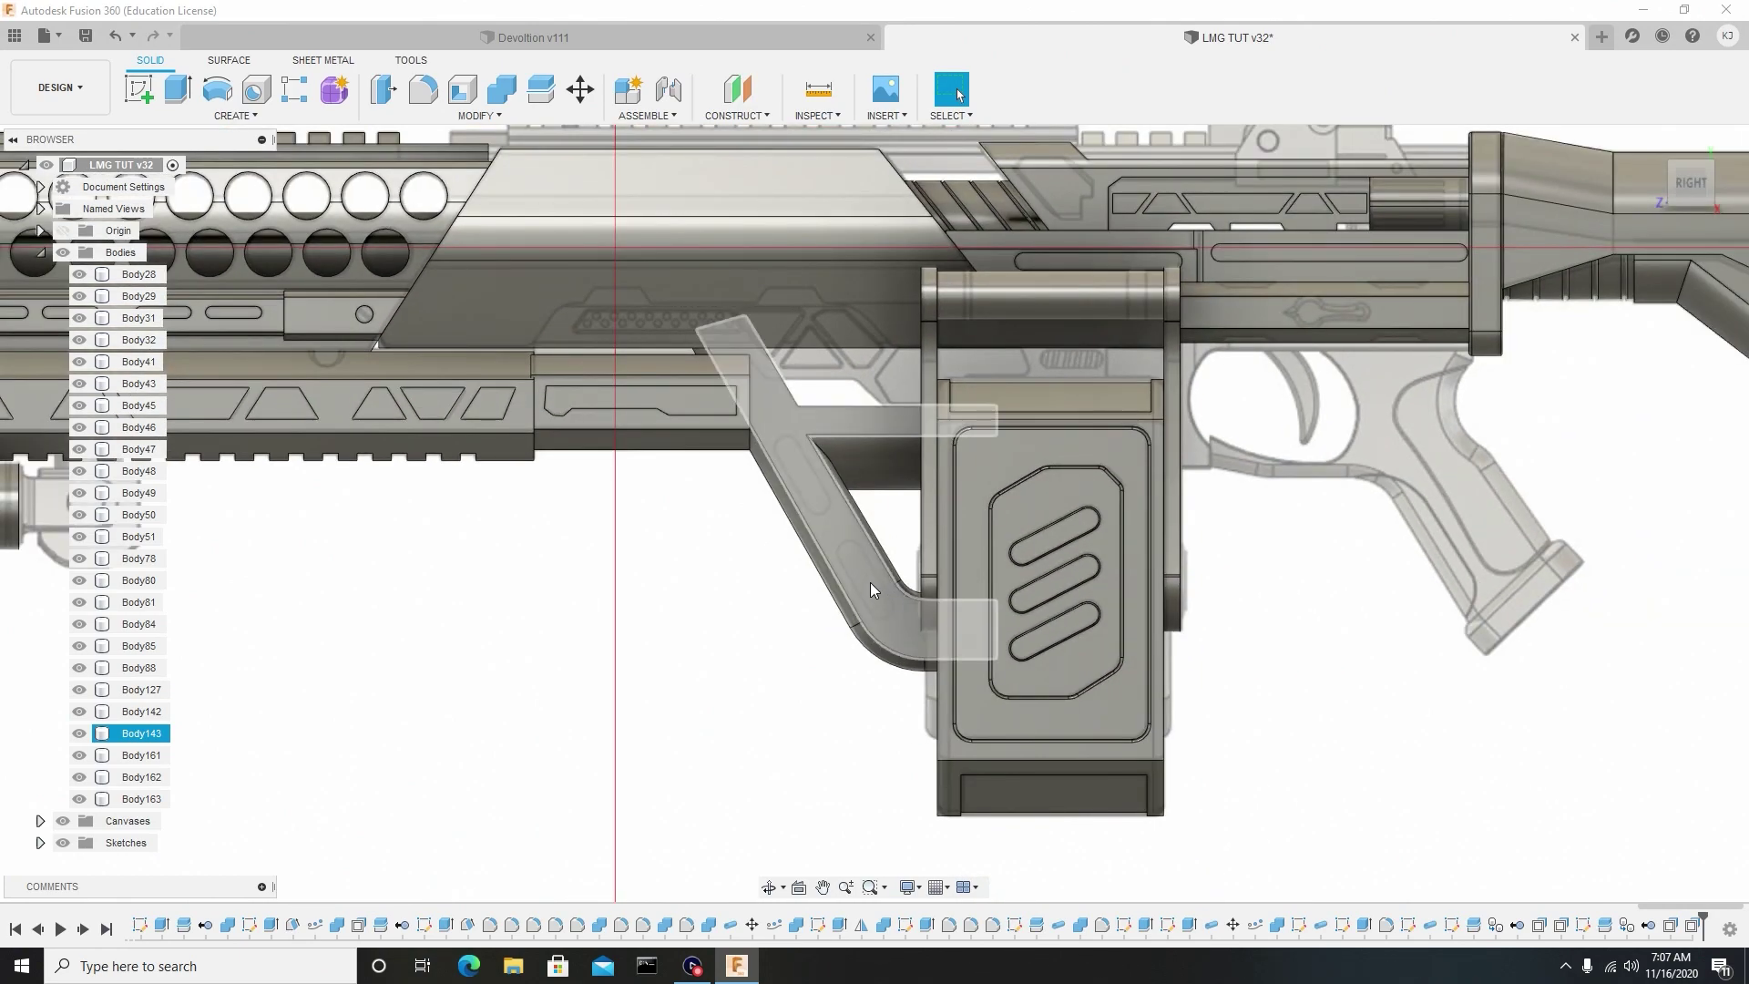
{"action": "scroll", "coordinate": [871, 583], "scroll_direction": "down", "scroll_amount": 2}
{"action": "middle_click_drag", "start_coordinate": [822, 588], "coordinate": [1066, 569]}
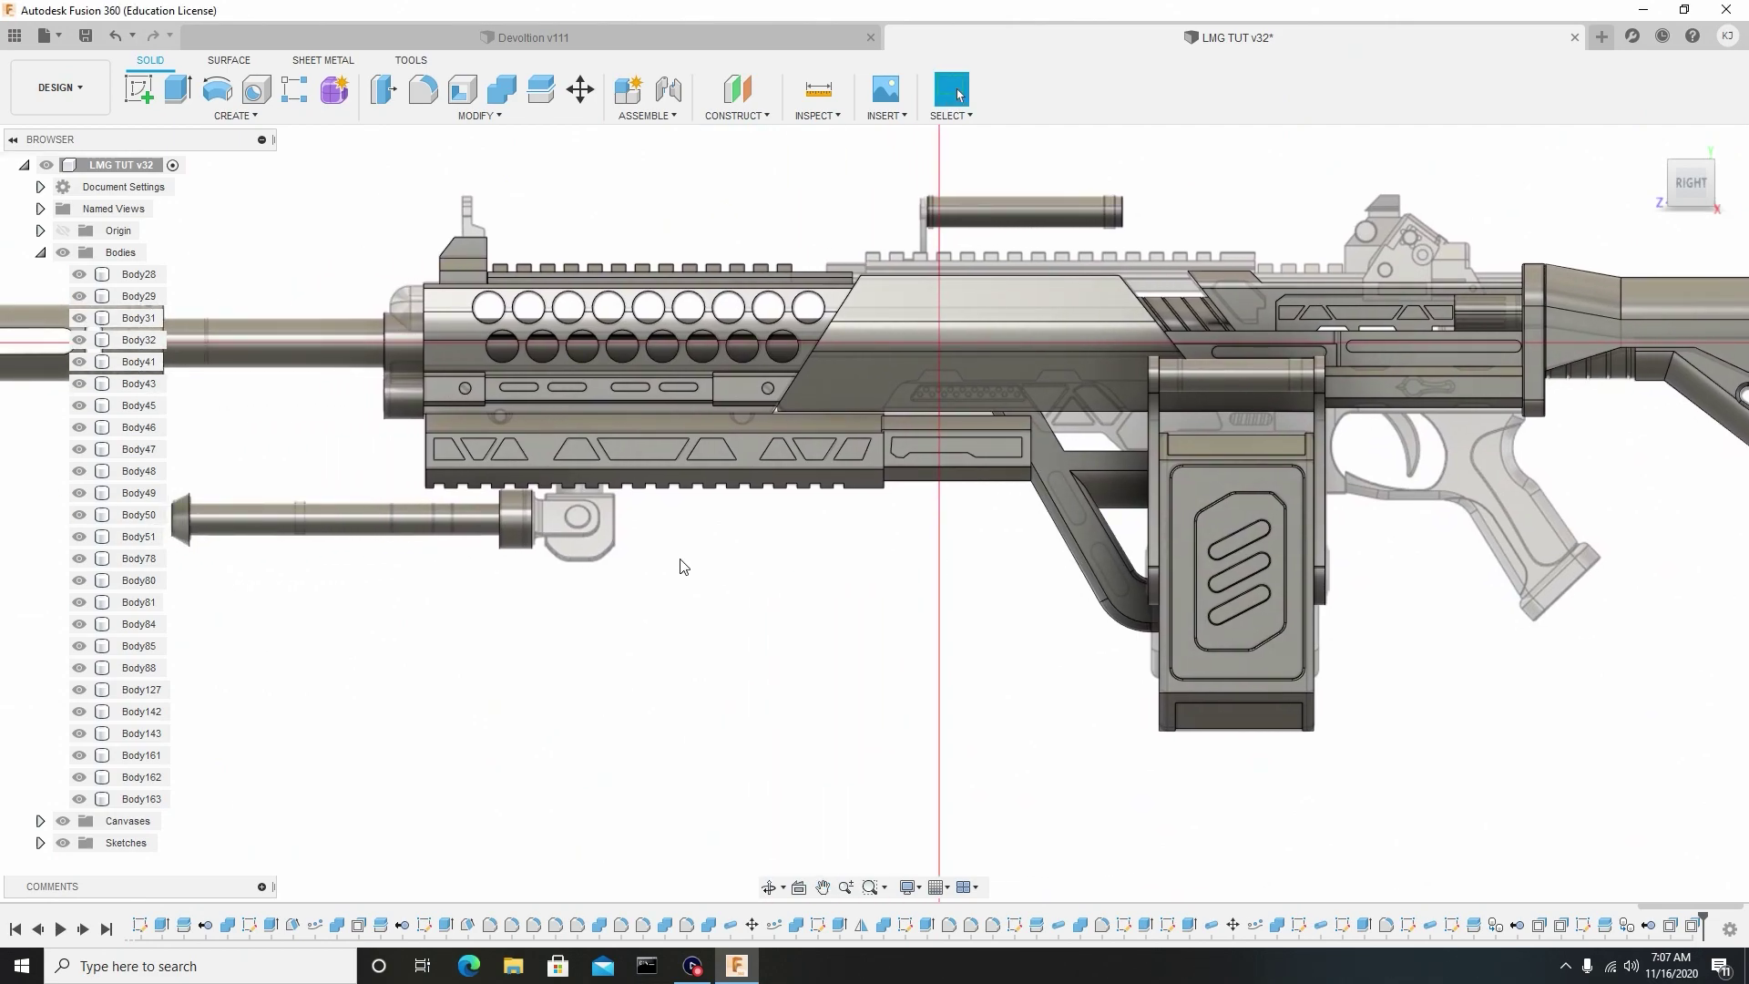
{"action": "middle_click_drag", "start_coordinate": [510, 572], "coordinate": [851, 519]}
{"action": "scroll", "coordinate": [695, 459], "scroll_direction": "up", "scroll_amount": 5}
{"action": "scroll", "coordinate": [968, 515], "scroll_direction": "down", "scroll_amount": 2}
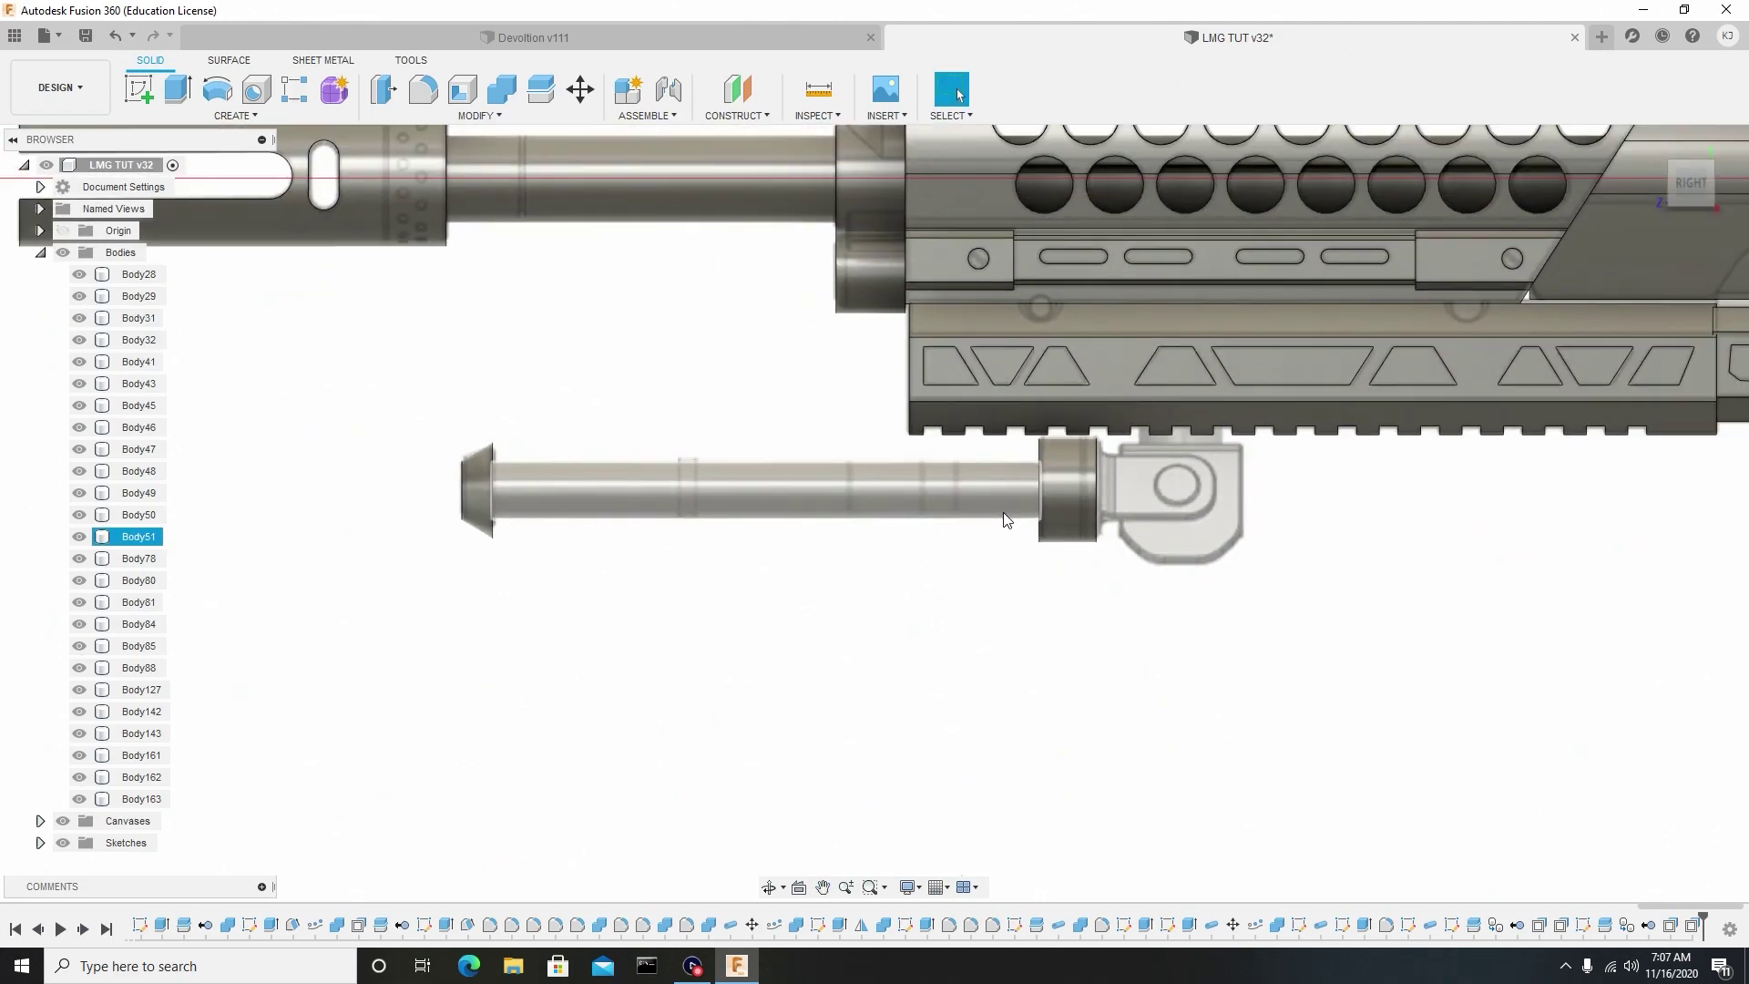
{"action": "scroll", "coordinate": [1007, 513], "scroll_direction": "down", "scroll_amount": 2}
Create a circular pipe with a 0.017 mm section as a new body along the edge where the bipod leg meets its collar.
{"action": "middle_click_drag", "start_coordinate": [1012, 515], "coordinate": [1027, 517], "text": "shift"}
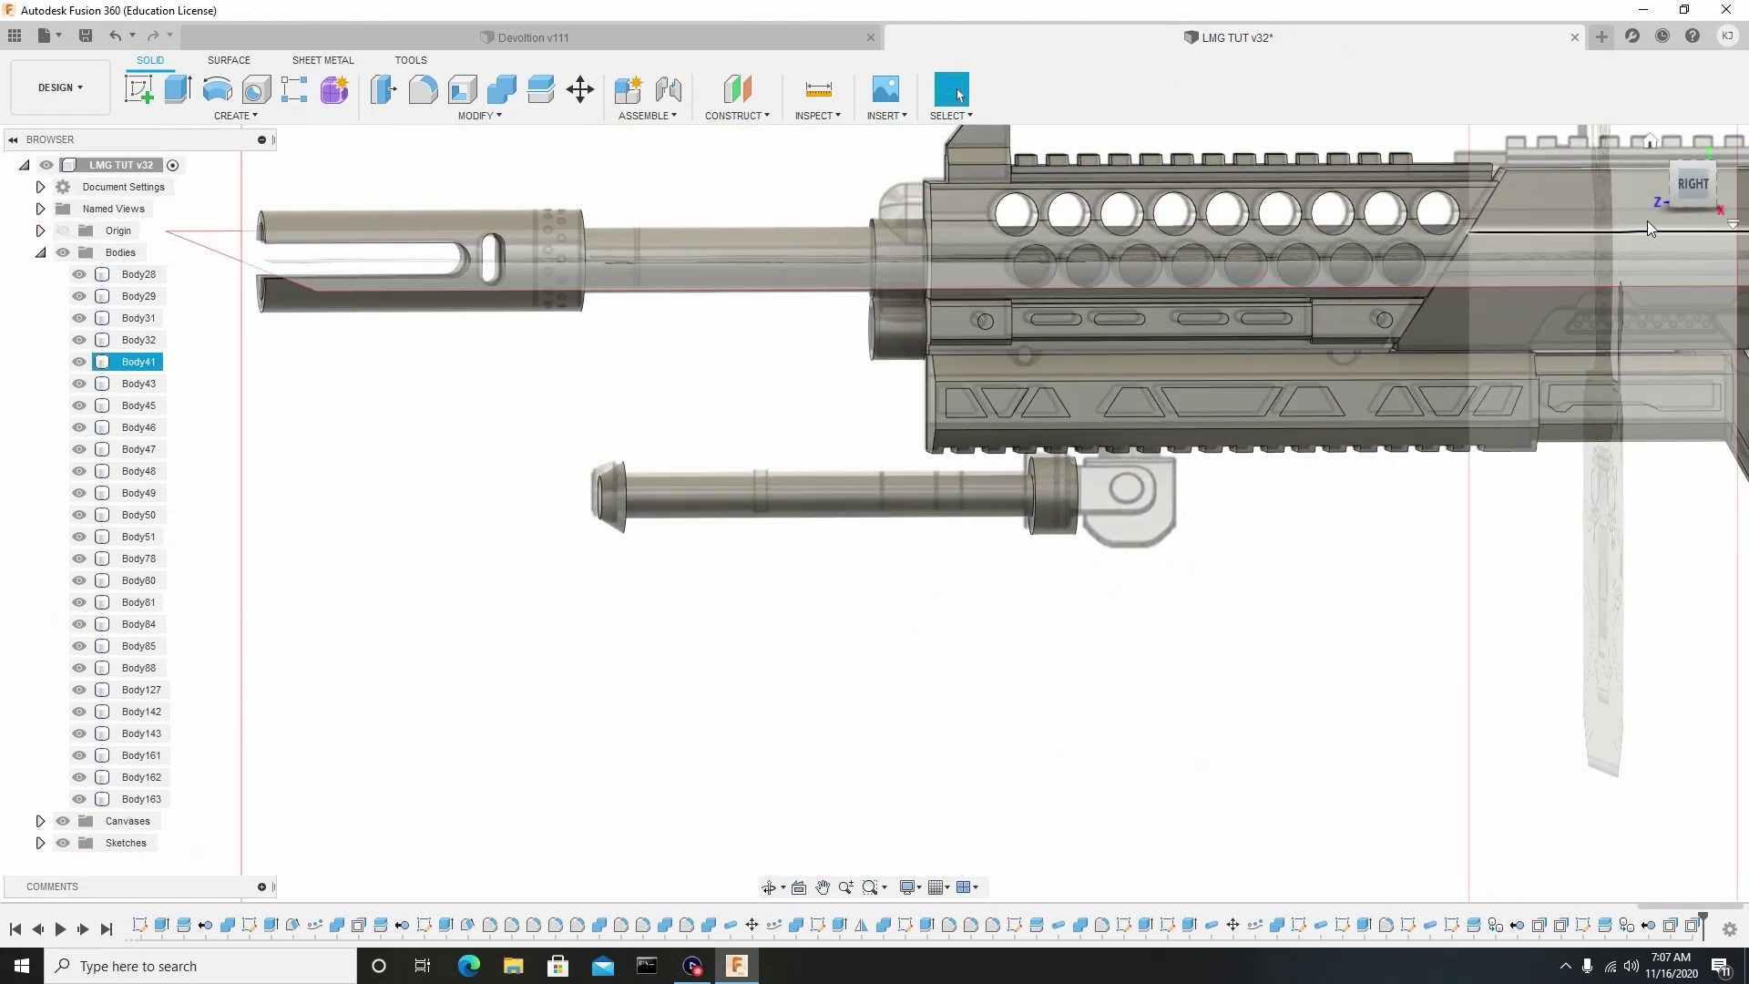
{"action": "scroll", "coordinate": [984, 536], "scroll_direction": "up", "scroll_amount": 5}
{"action": "middle_click_drag", "start_coordinate": [1036, 500], "coordinate": [1065, 500], "text": "shift"}
{"action": "scroll", "coordinate": [1171, 446], "scroll_direction": "up", "scroll_amount": 2}
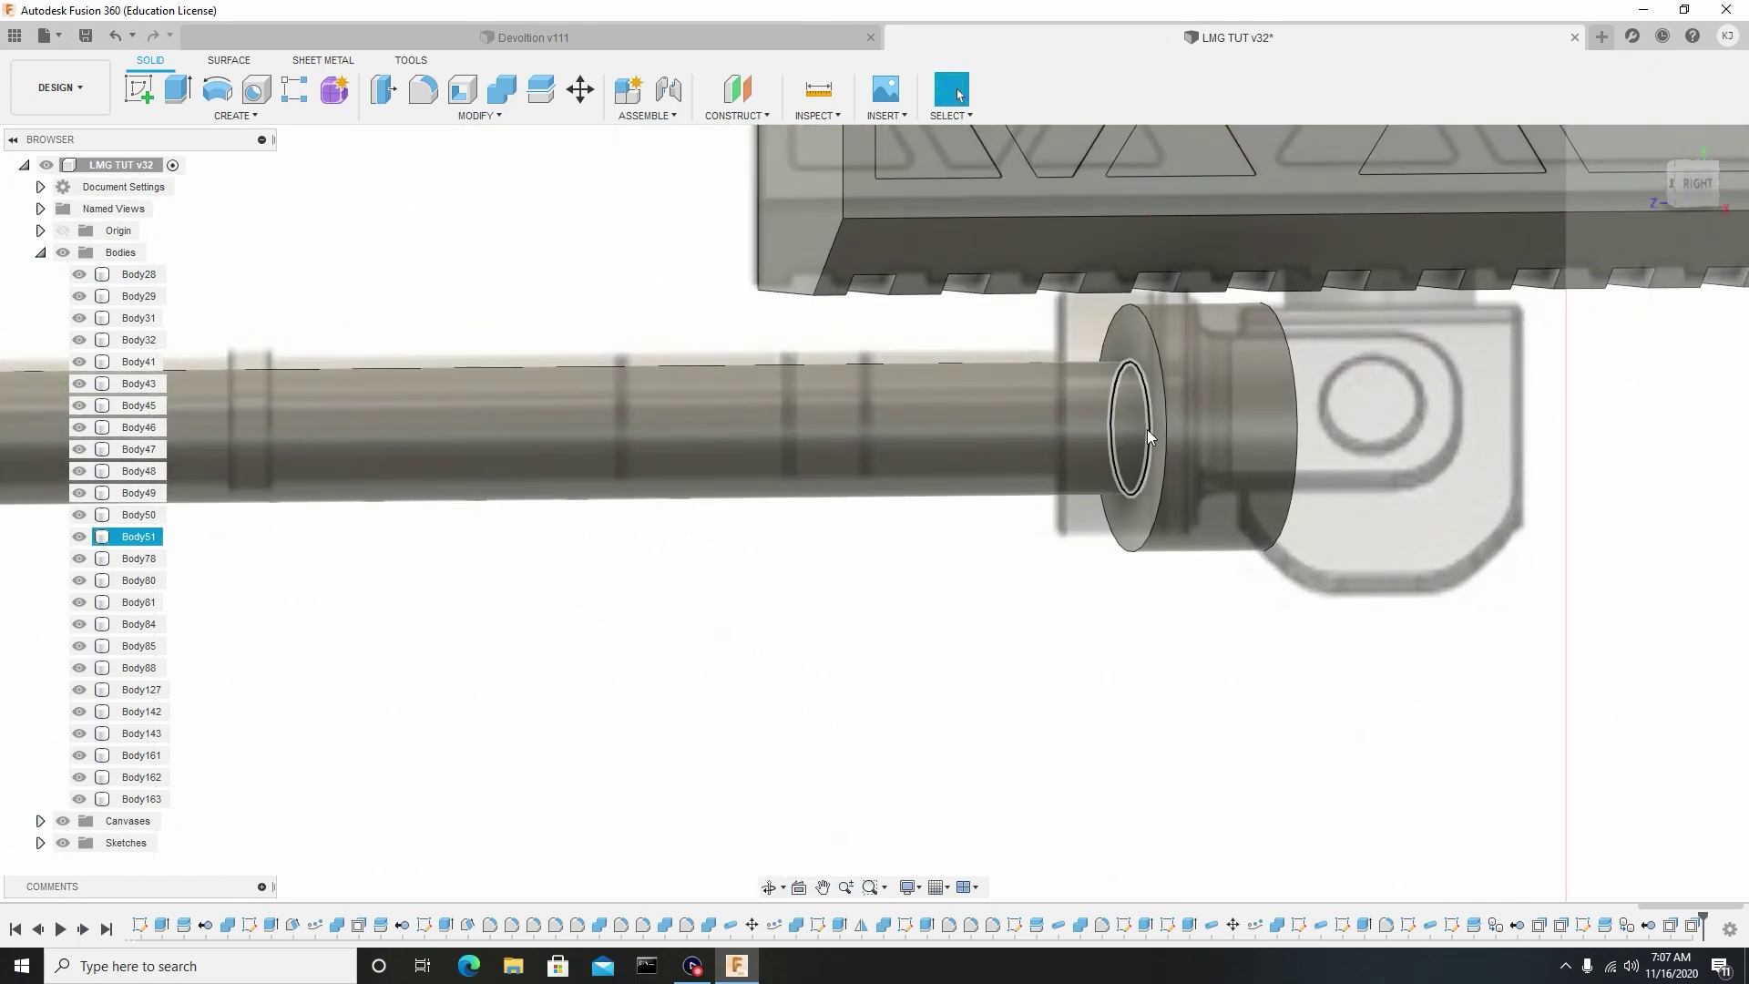
{"action": "left_click", "coordinate": [274, 119]}
{"action": "left_click", "coordinate": [193, 500]}
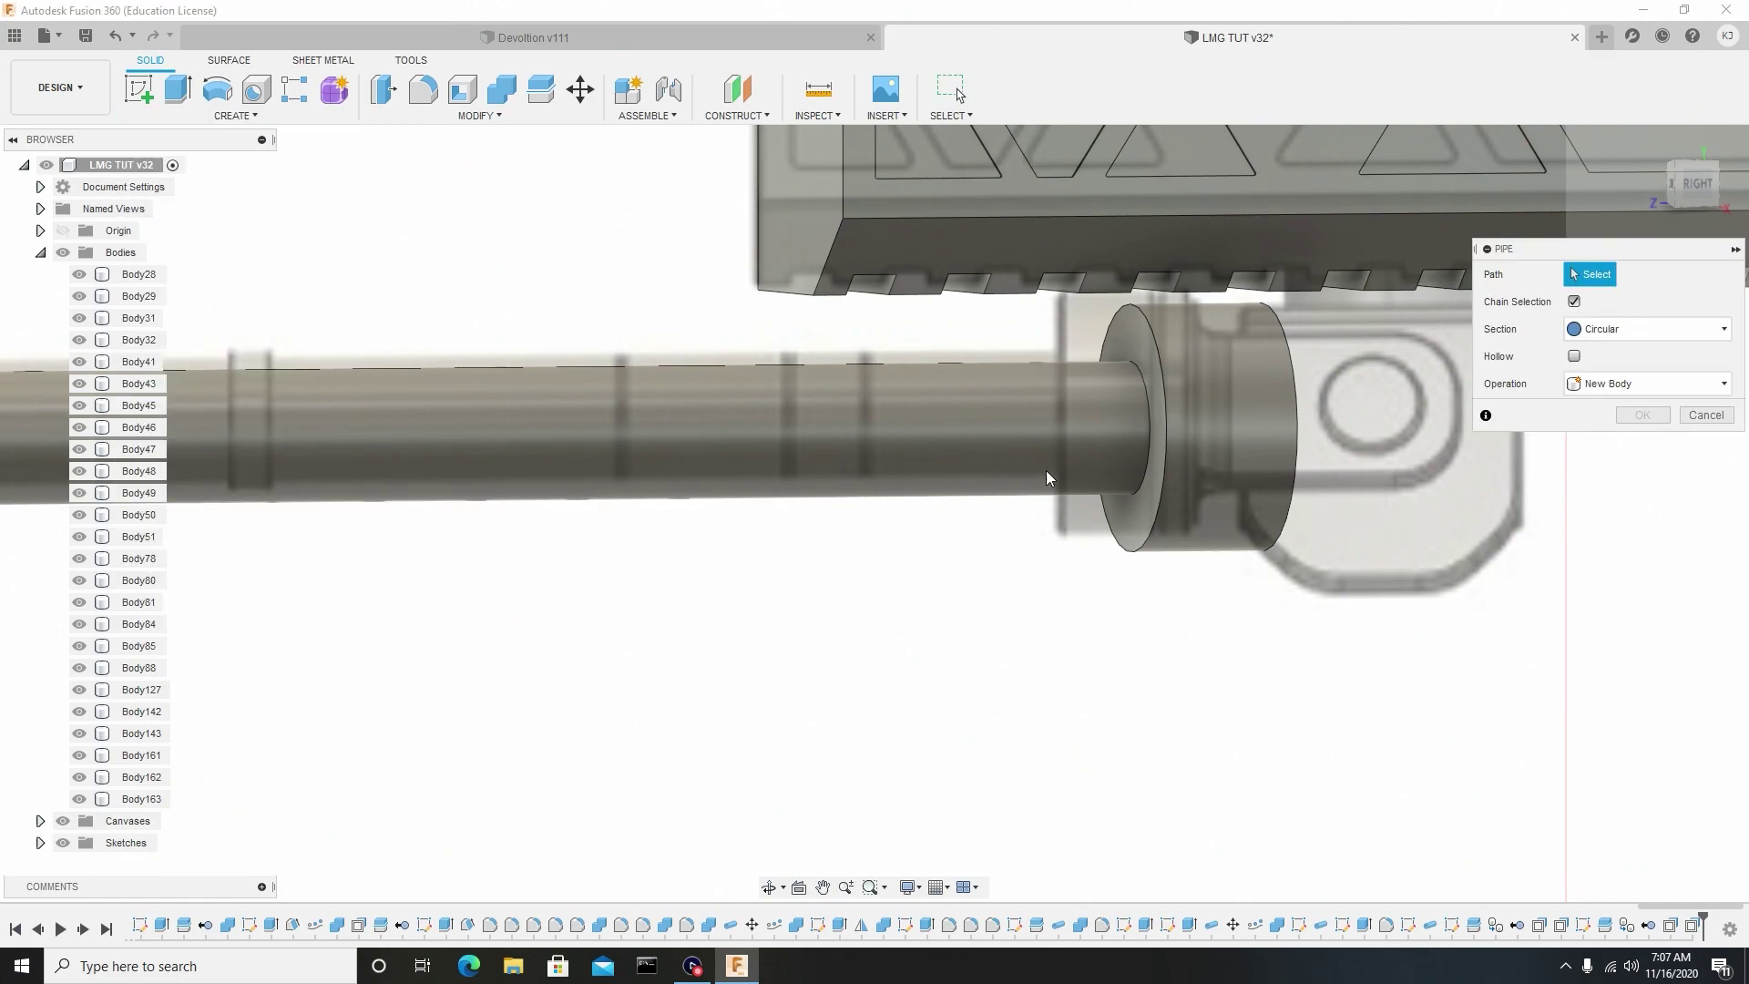
{"action": "left_click", "coordinate": [1151, 441]}
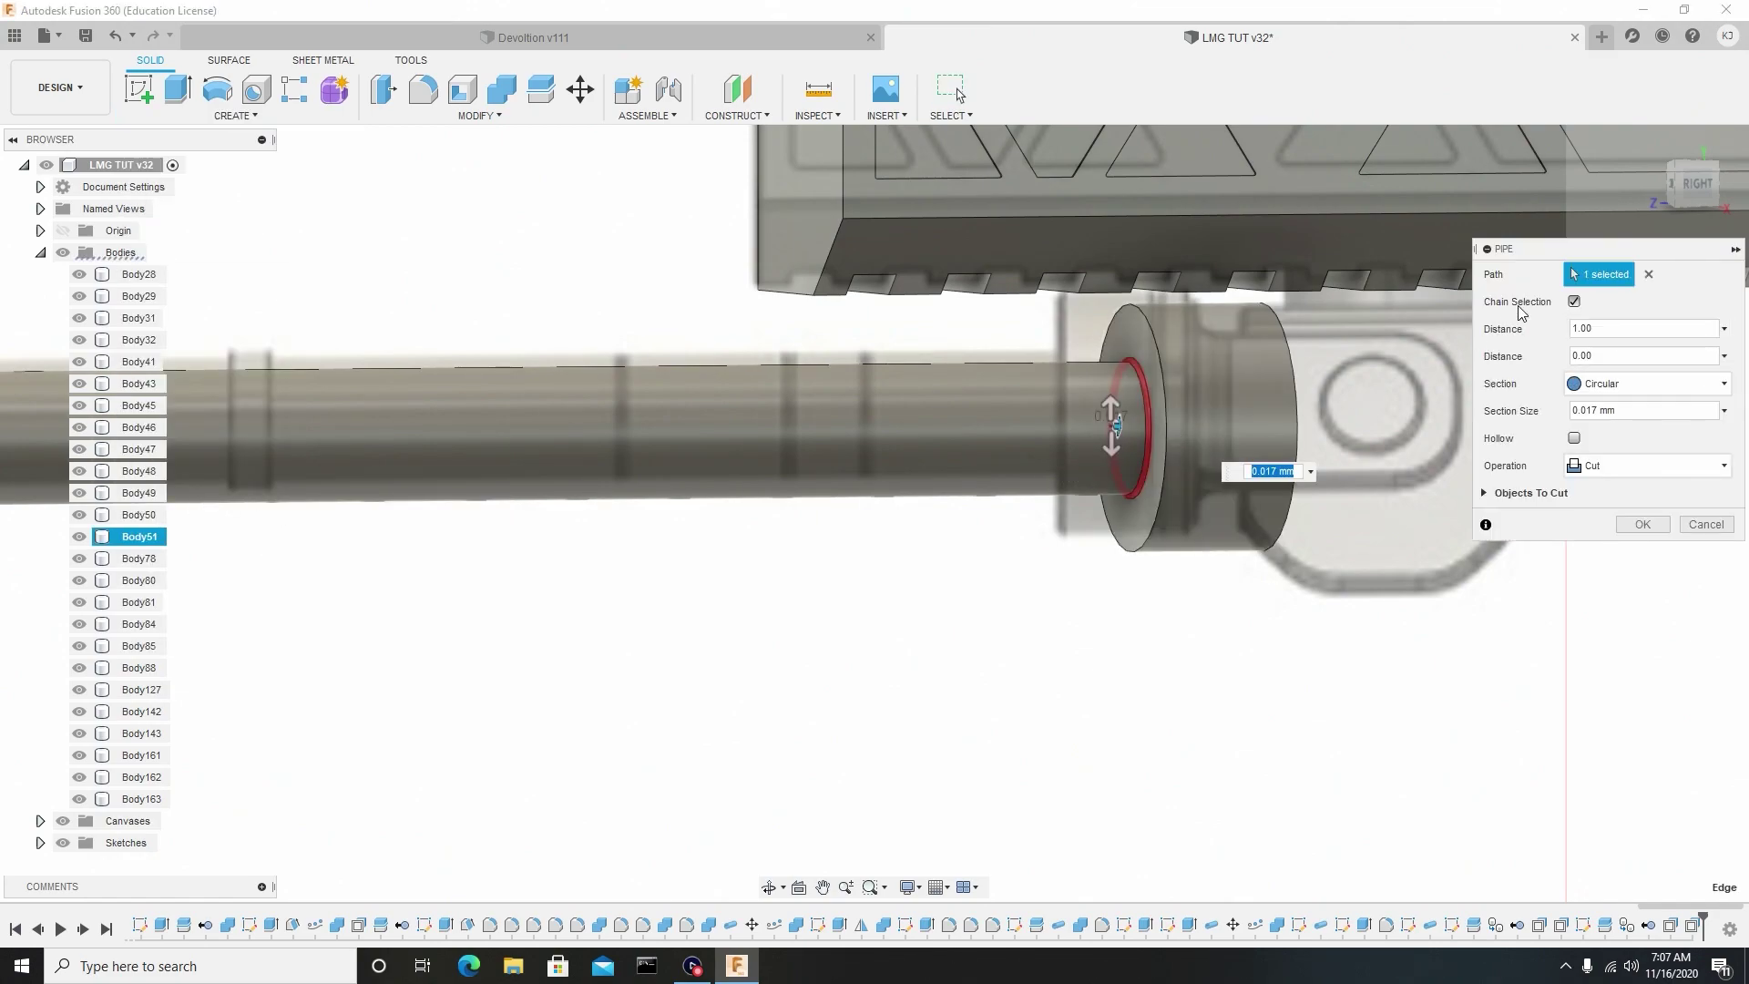
{"action": "scroll", "coordinate": [1087, 441], "scroll_direction": "up", "scroll_amount": 3}
{"action": "middle_click_drag", "start_coordinate": [1093, 441], "coordinate": [1166, 435], "text": "shift"}
{"action": "scroll", "coordinate": [1159, 437], "scroll_direction": "up", "scroll_amount": 2}
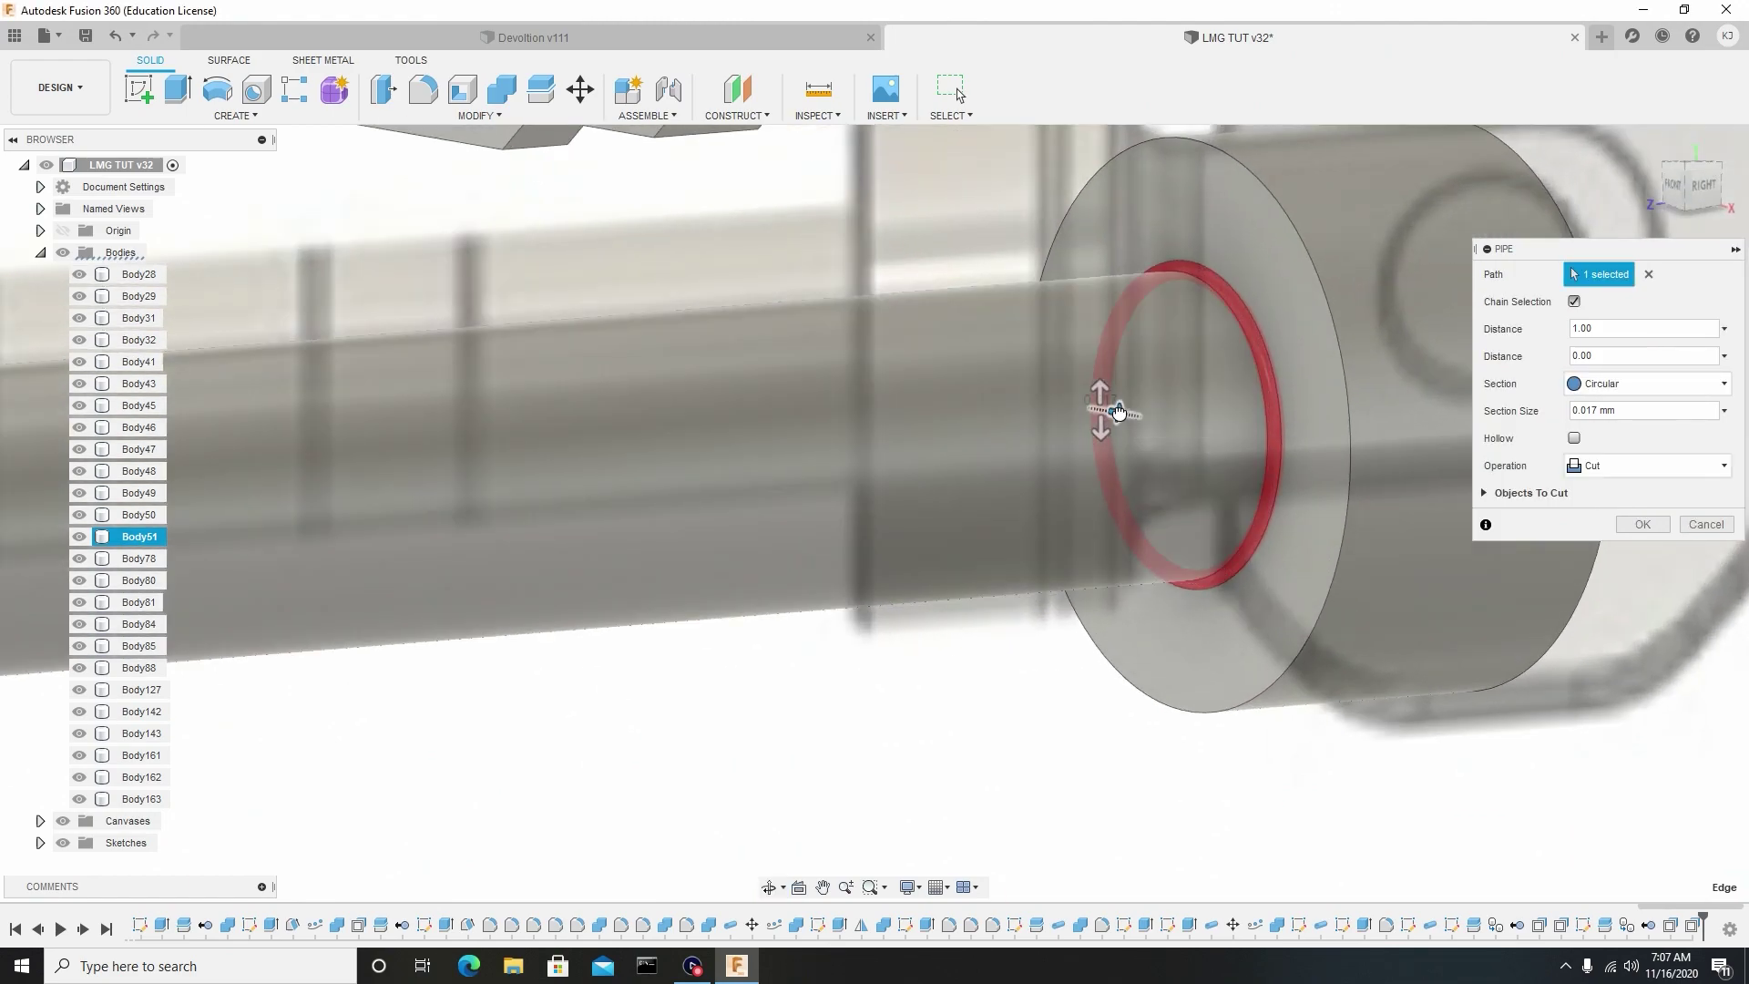
{"action": "mouse_move", "coordinate": [1118, 413]}
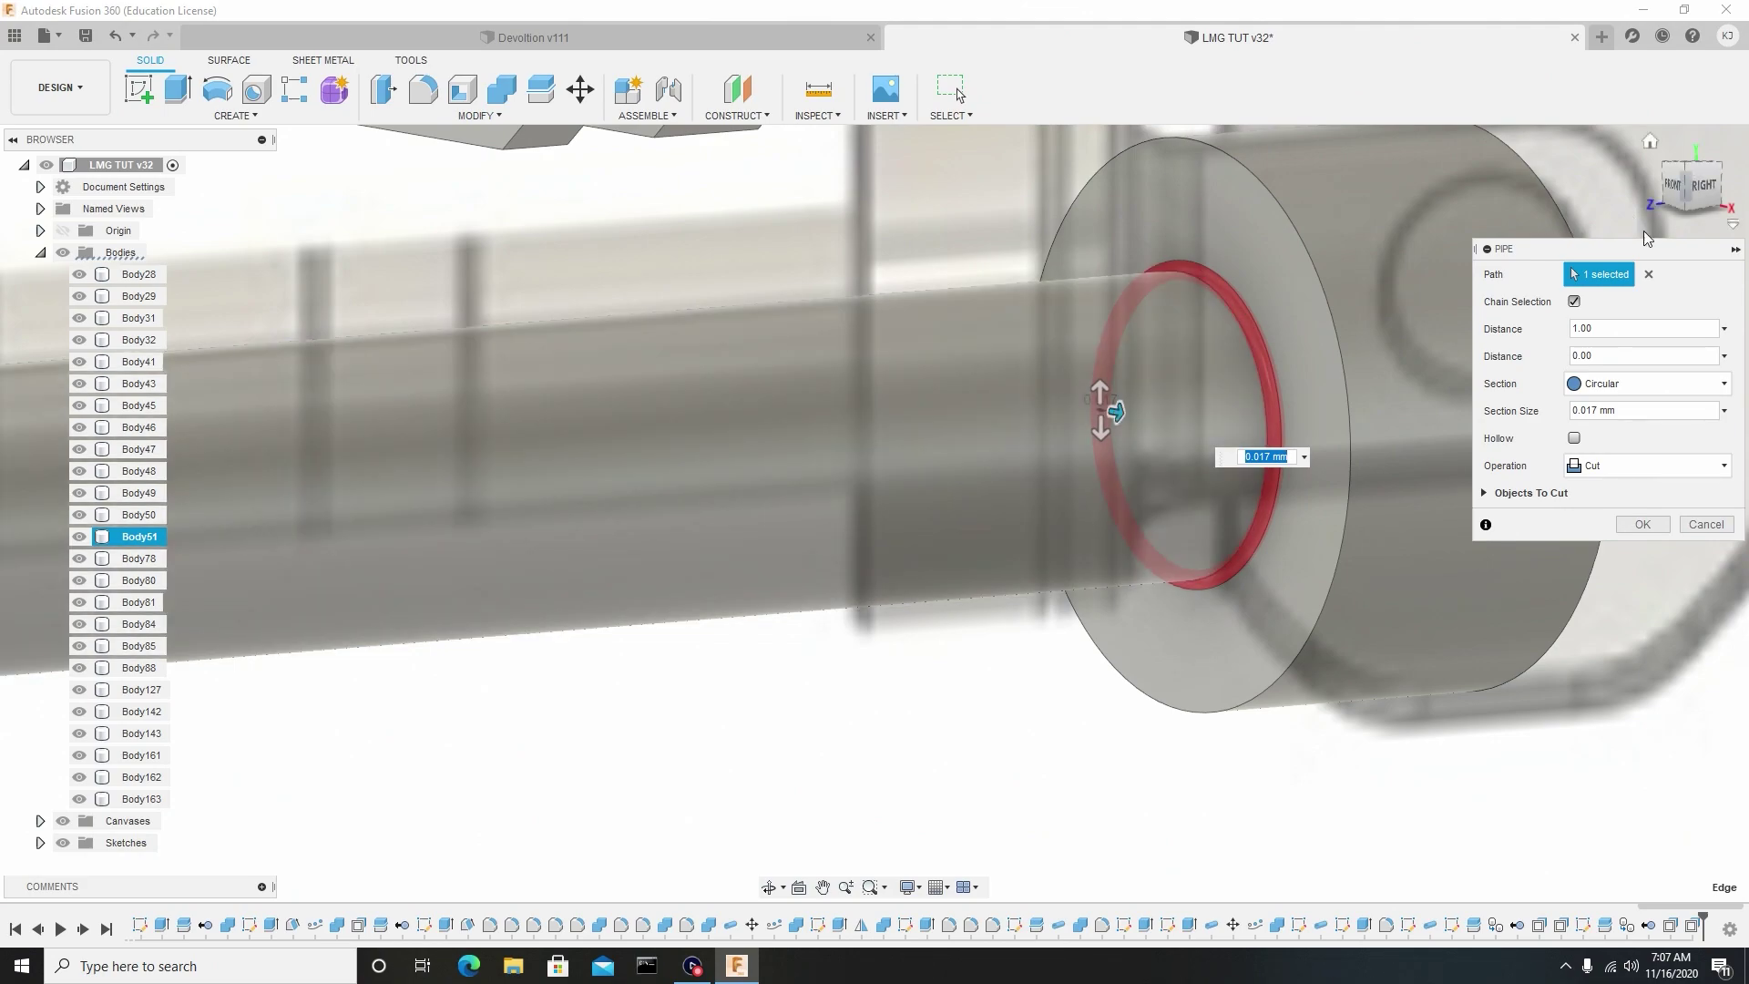
{"action": "left_click", "coordinate": [1632, 462]}
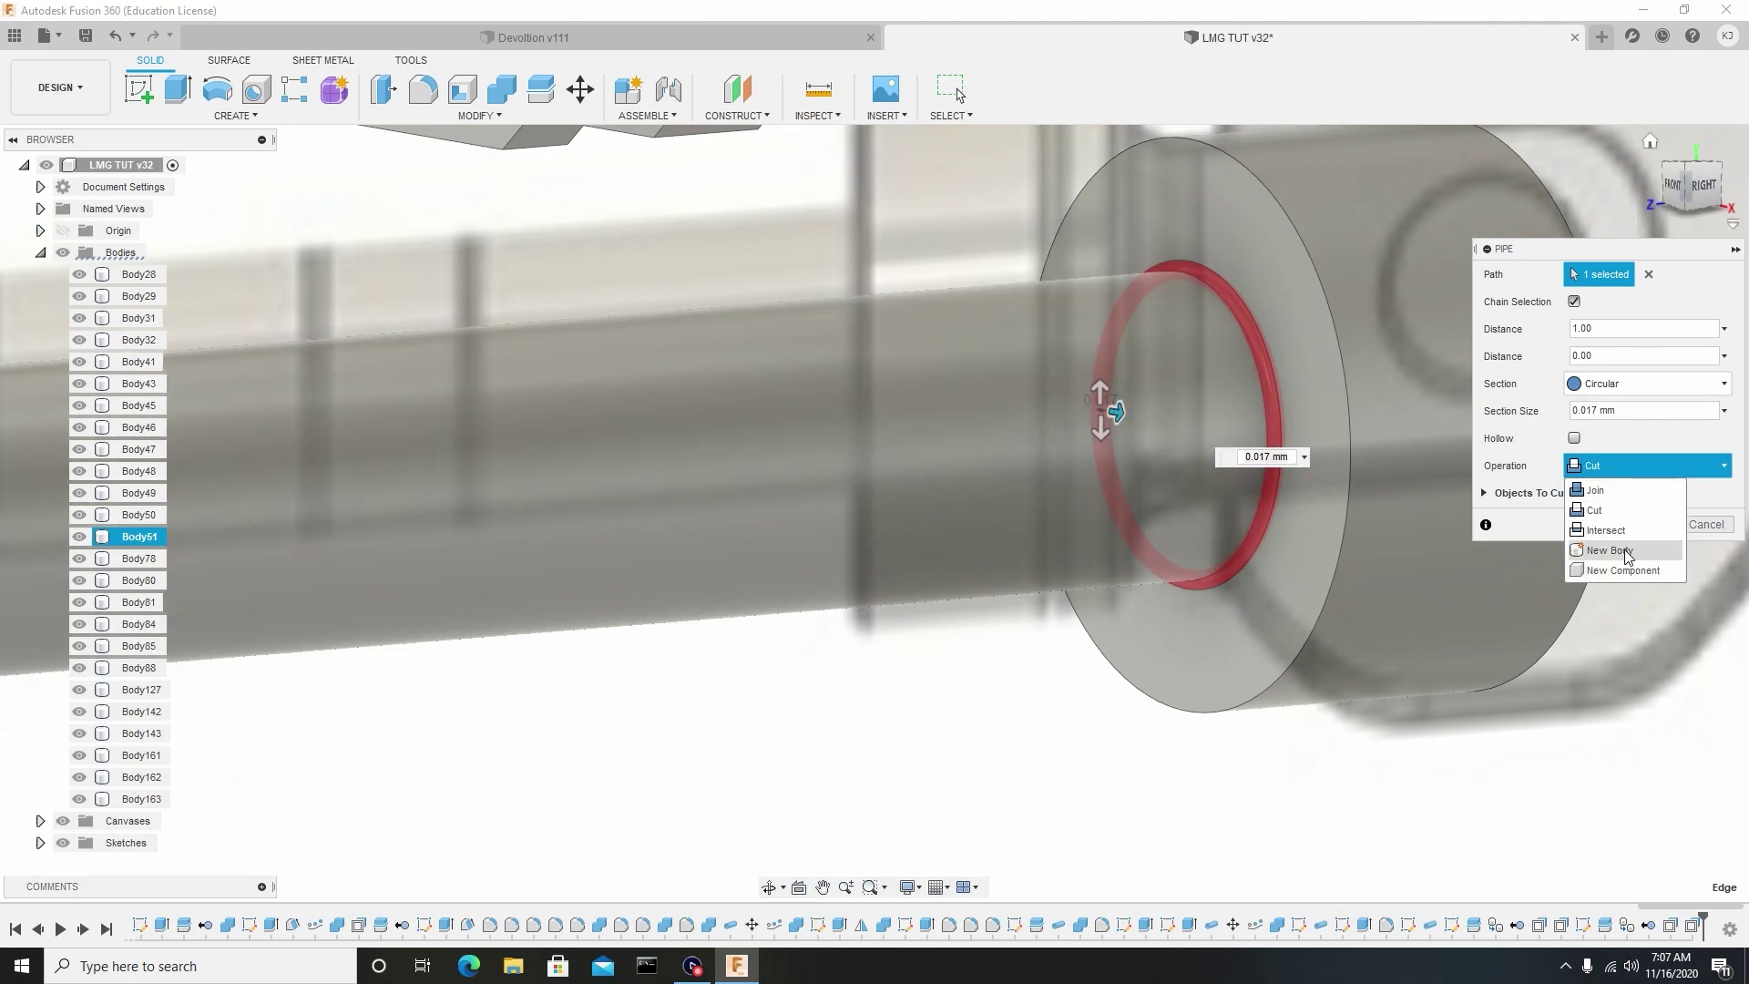
{"action": "left_click", "coordinate": [1627, 552]}
{"action": "left_click", "coordinate": [1648, 500]}
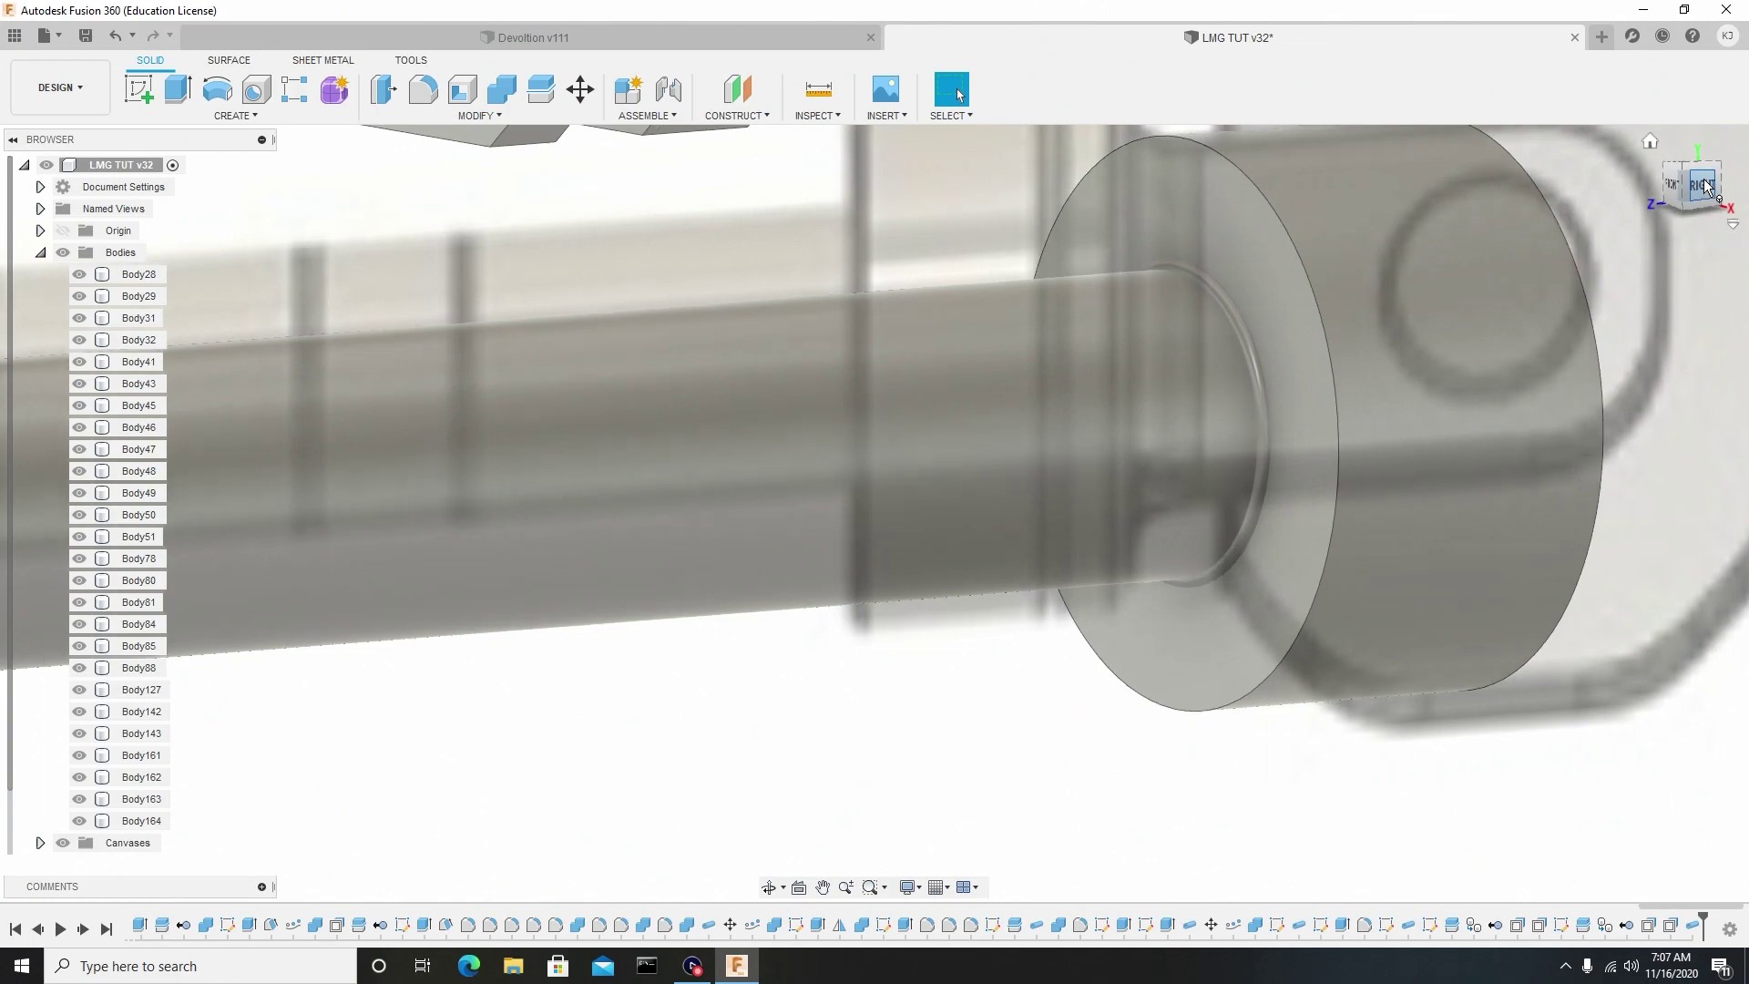
Move the ring pipe body from the collar along the bipod leg to the nearest groove line on the canvas.
{"action": "left_click", "coordinate": [1706, 187]}
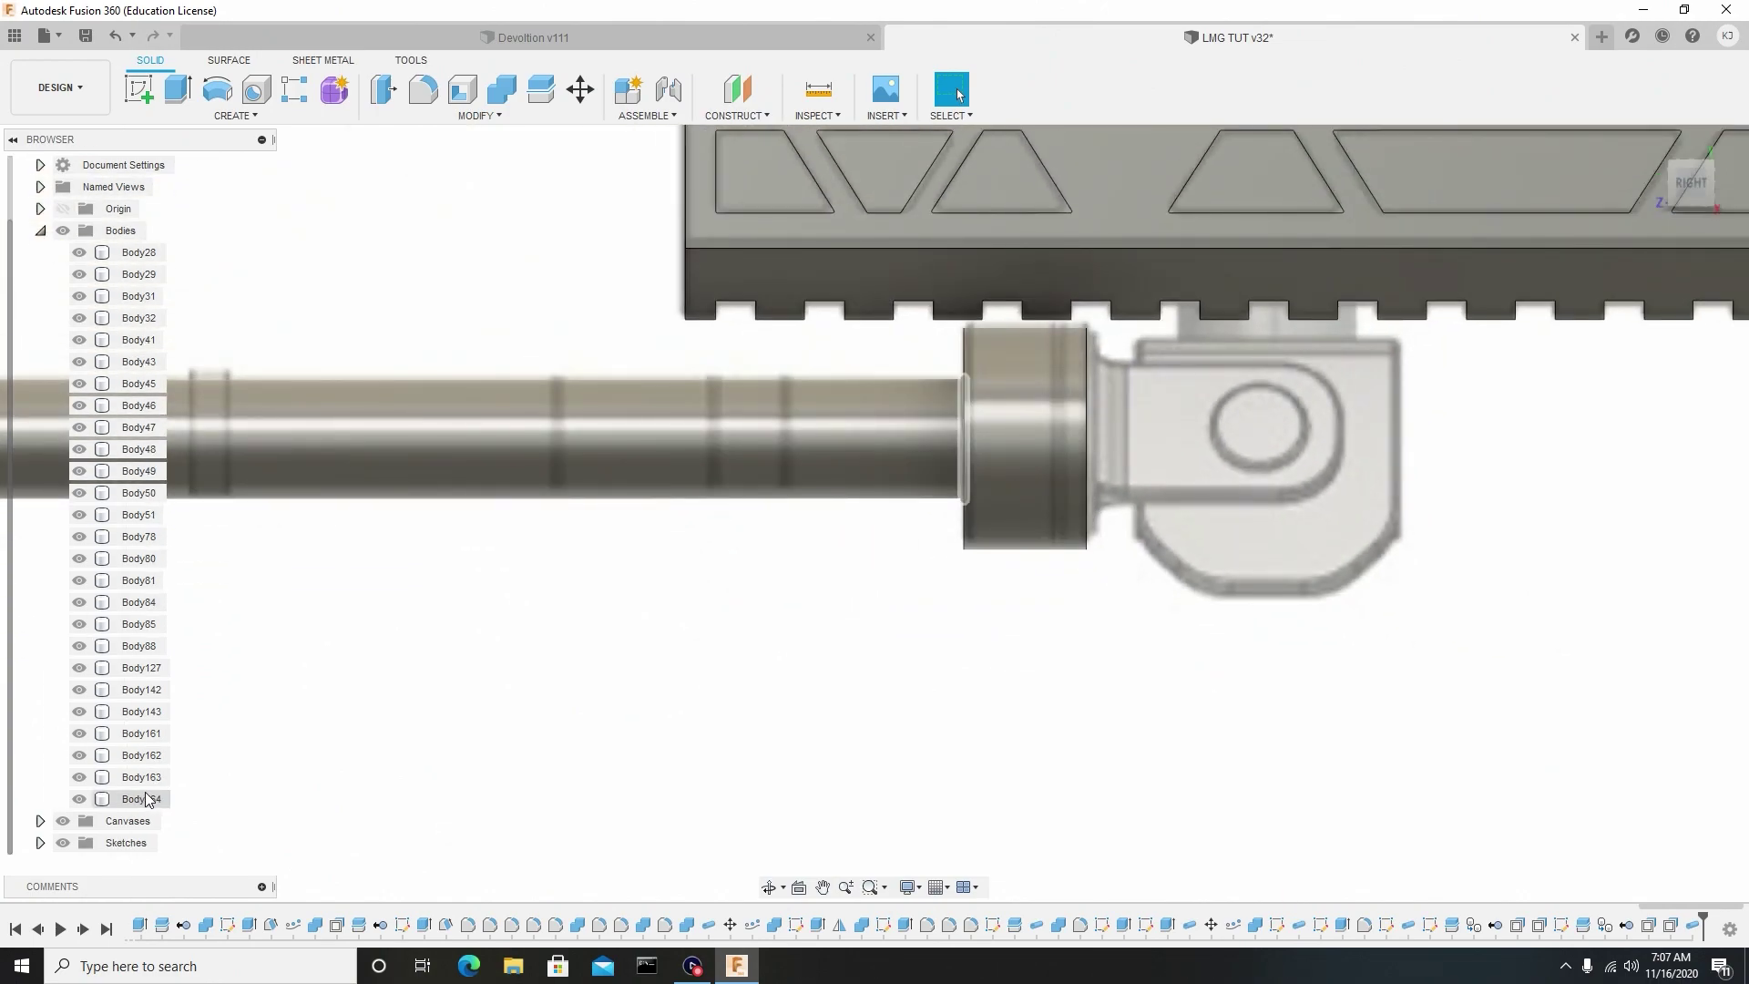
{"action": "left_click", "coordinate": [143, 799]}
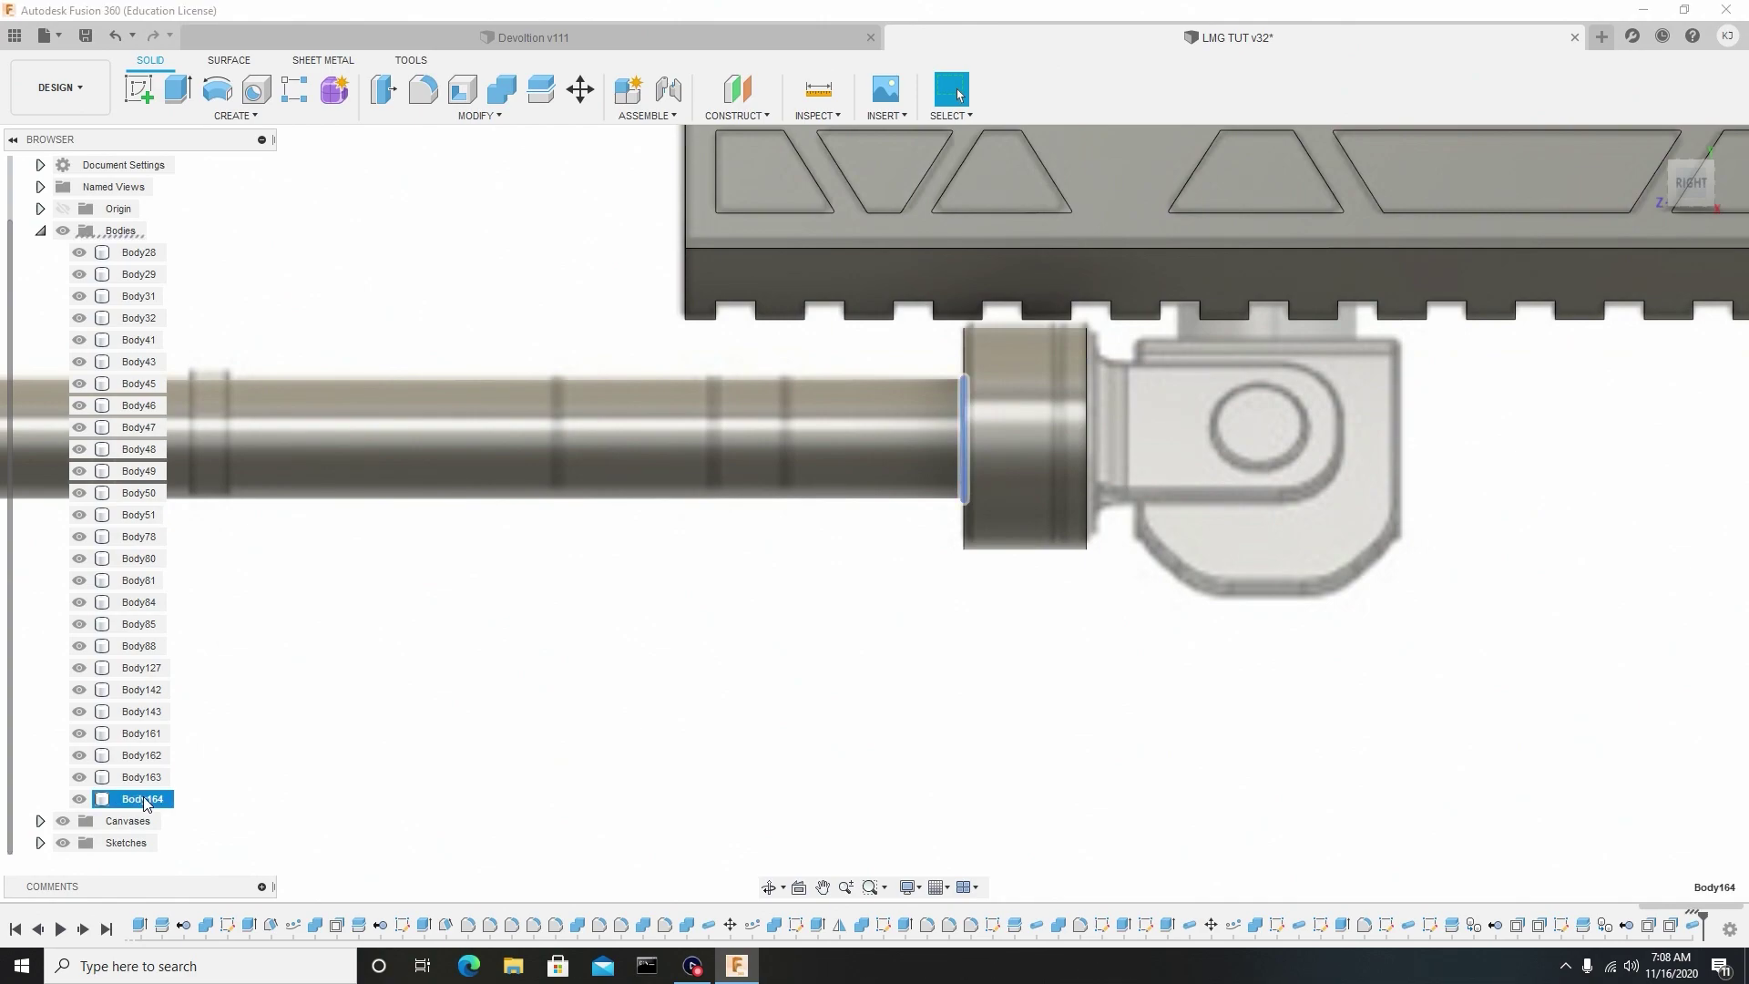
{"action": "right_click", "coordinate": [144, 802]}
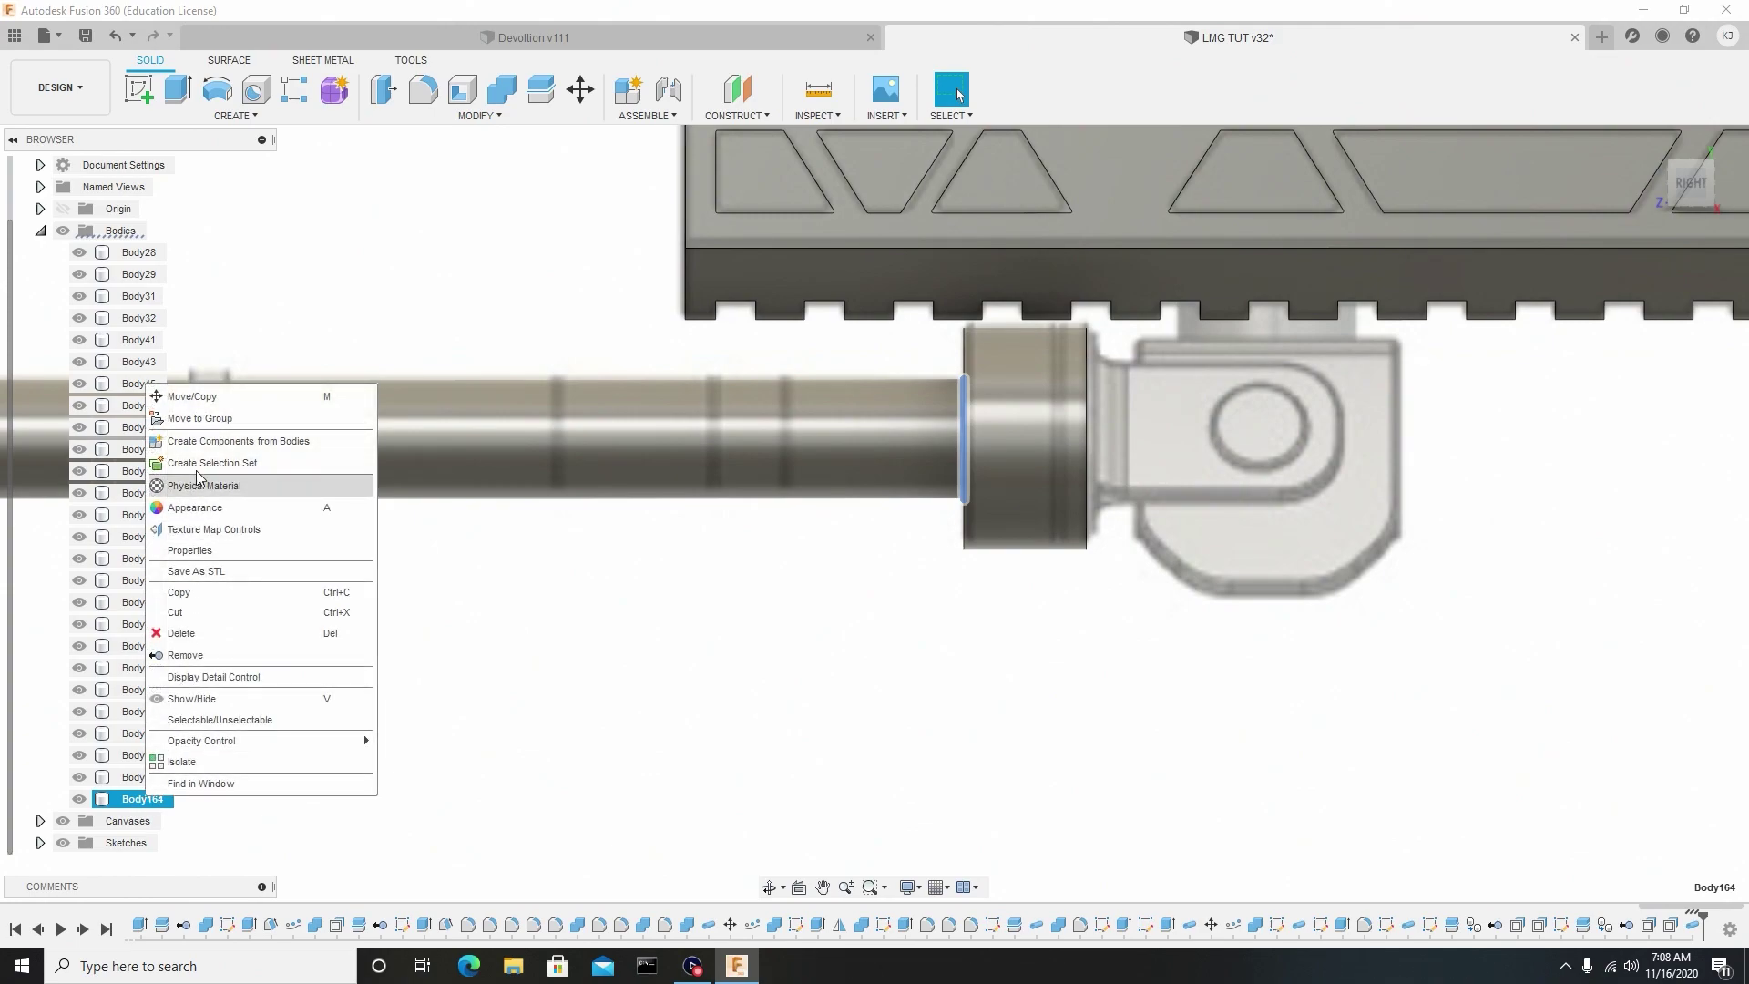
{"action": "left_click", "coordinate": [209, 397]}
{"action": "left_click_drag", "start_coordinate": [908, 504], "coordinate": [737, 501]}
{"action": "left_click", "coordinate": [1644, 580]}
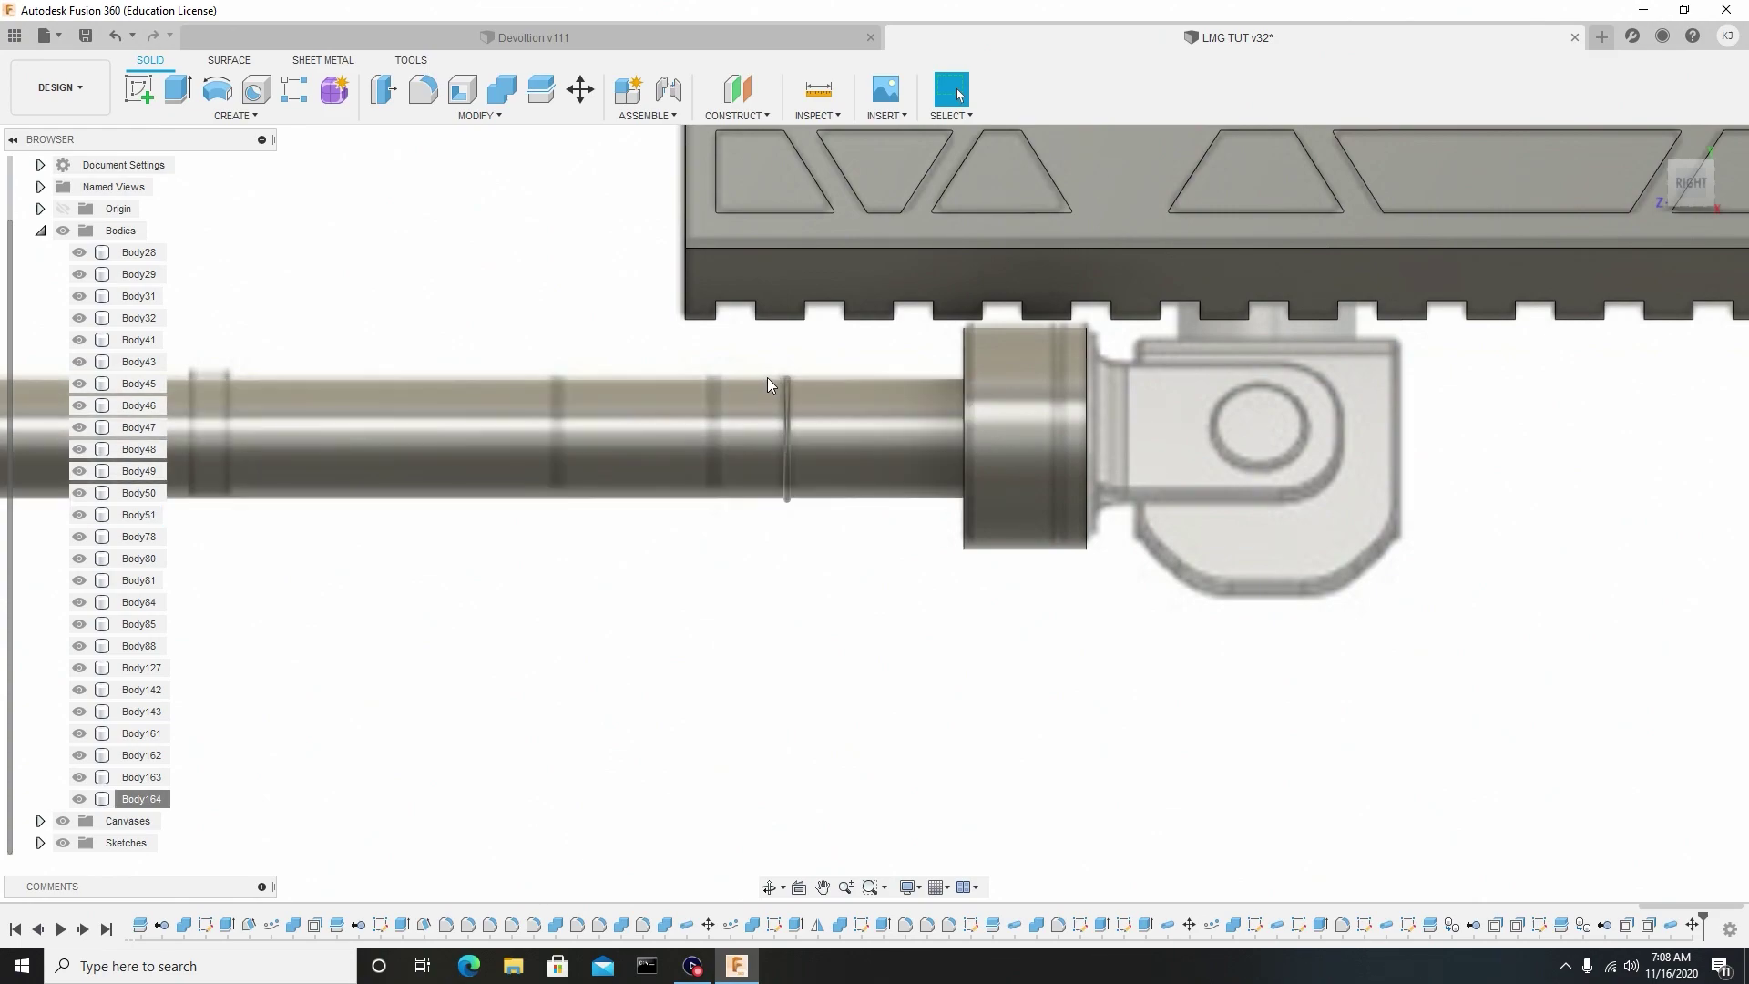
Duplicate the ring body and offset the copy 0.157 mm in Z to the second groove line on the canvas.
{"action": "middle_click_drag", "start_coordinate": [644, 394], "coordinate": [679, 292]}
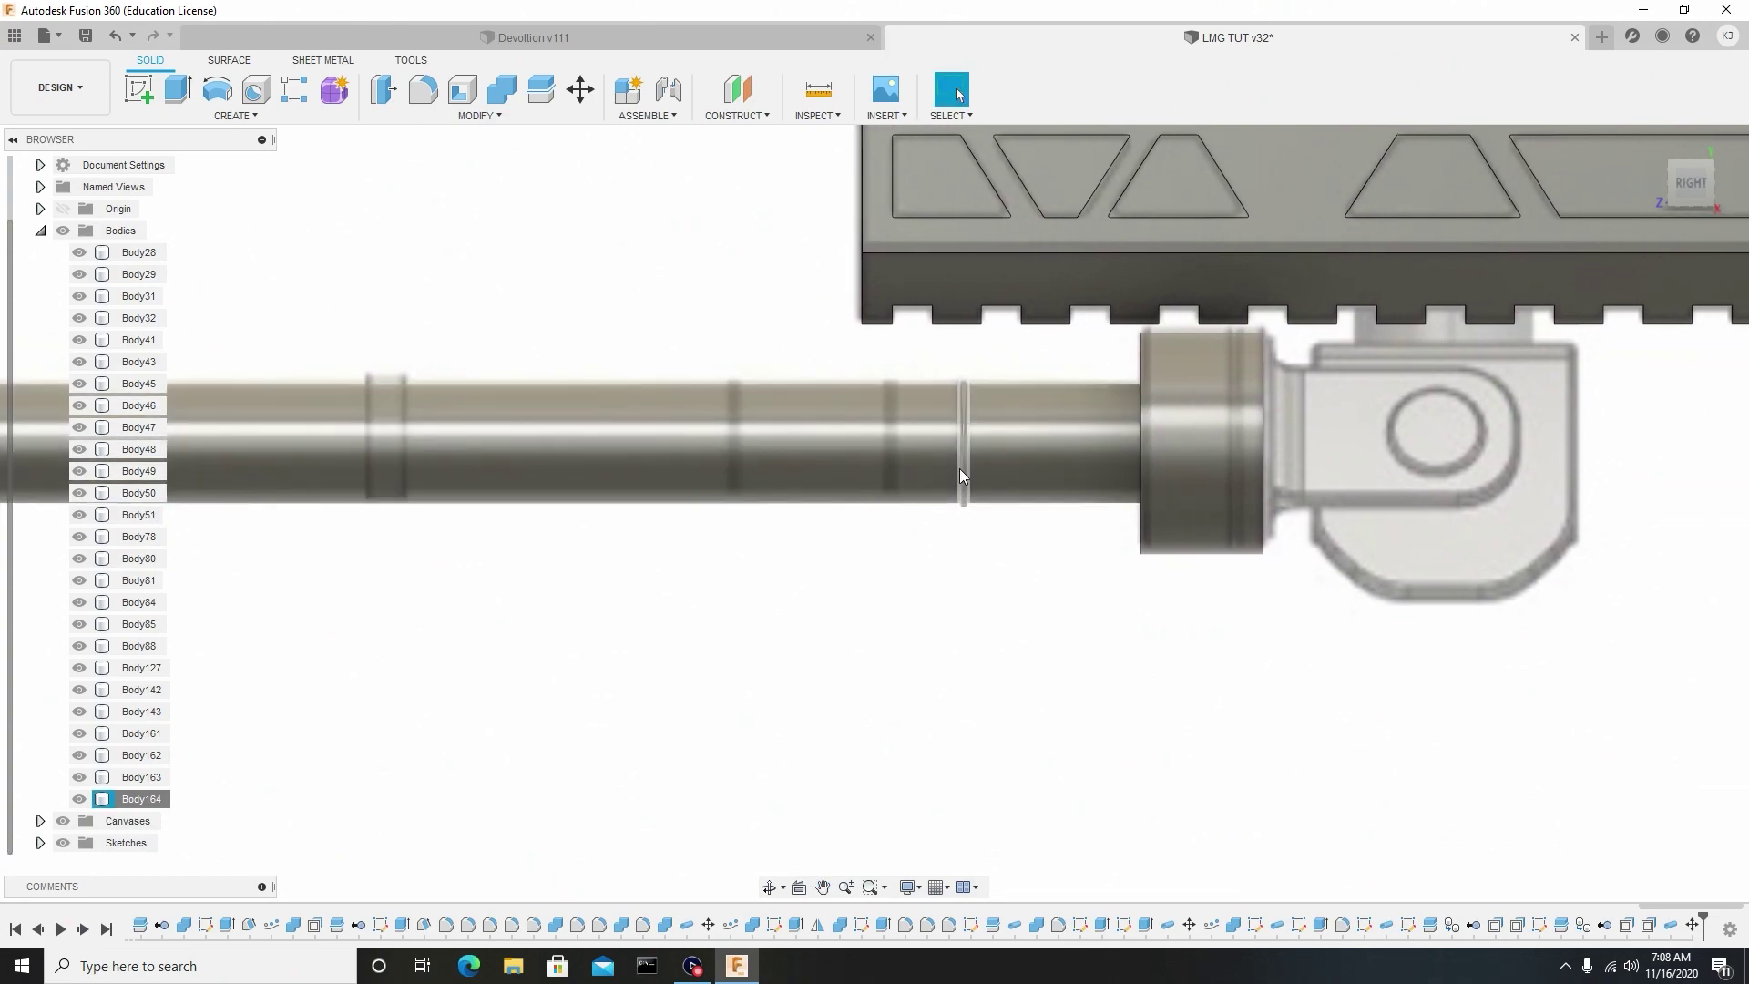
{"action": "left_click", "coordinate": [149, 801]}
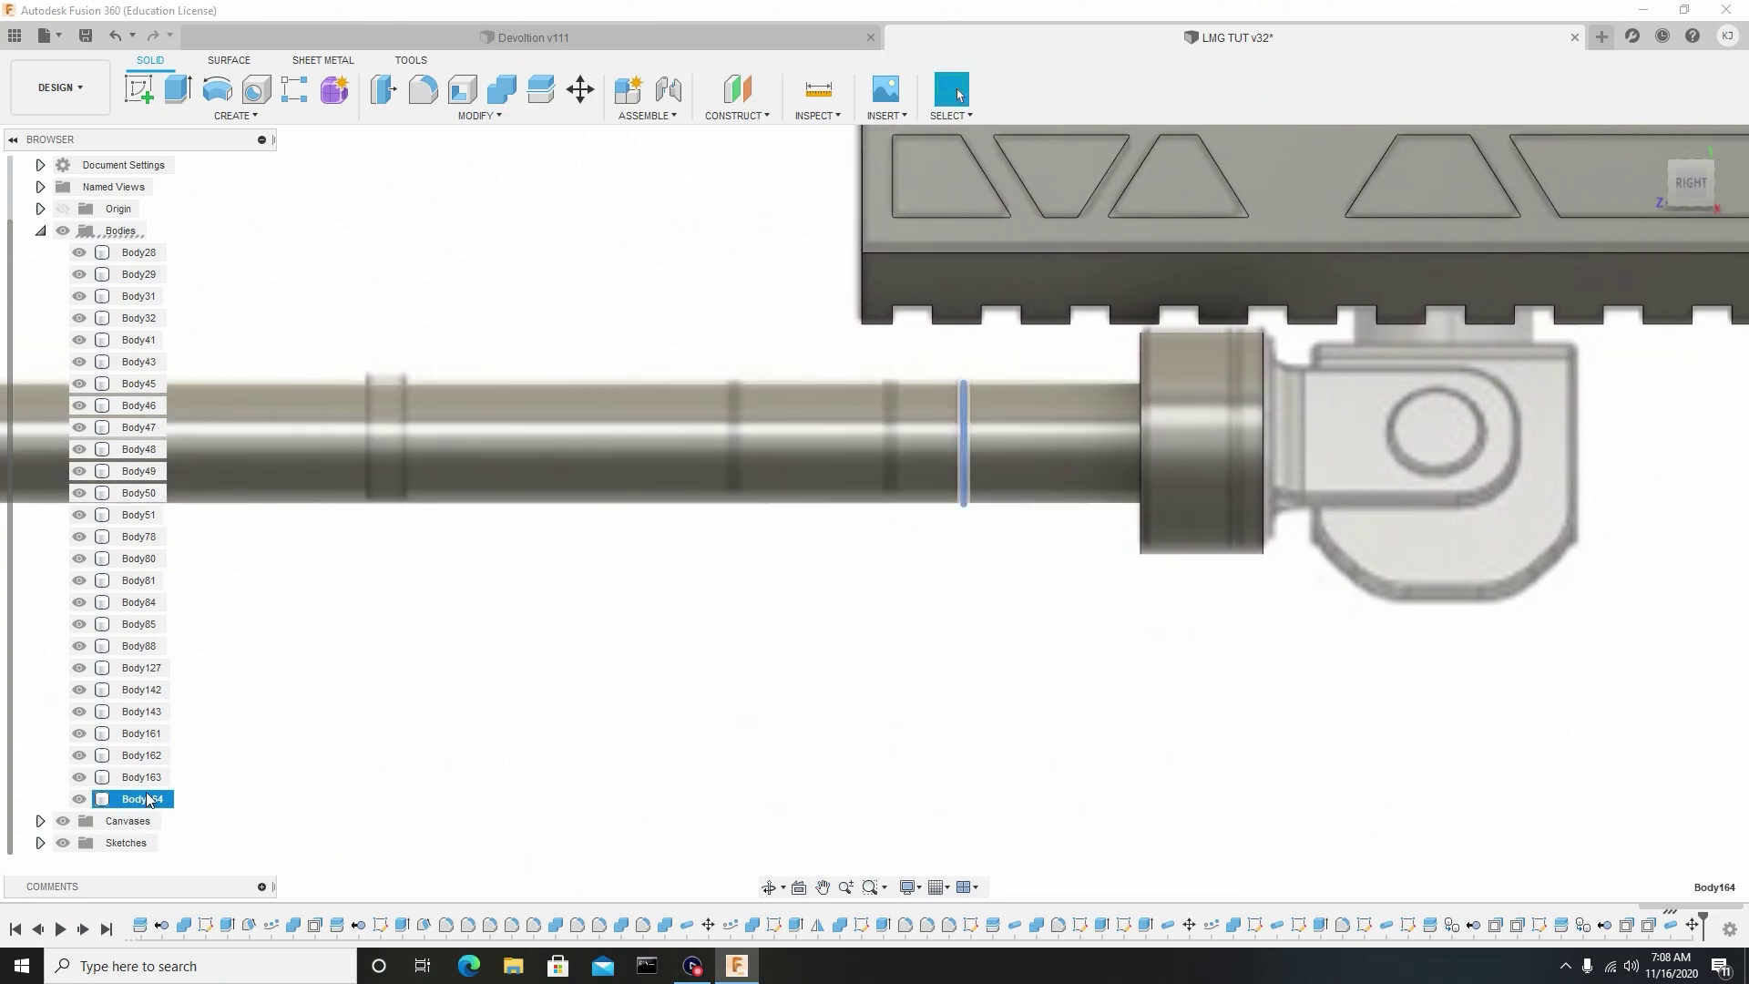
{"action": "key", "text": "ctrl+v"}
{"action": "left_click_drag", "start_coordinate": [916, 508], "coordinate": [843, 513]}
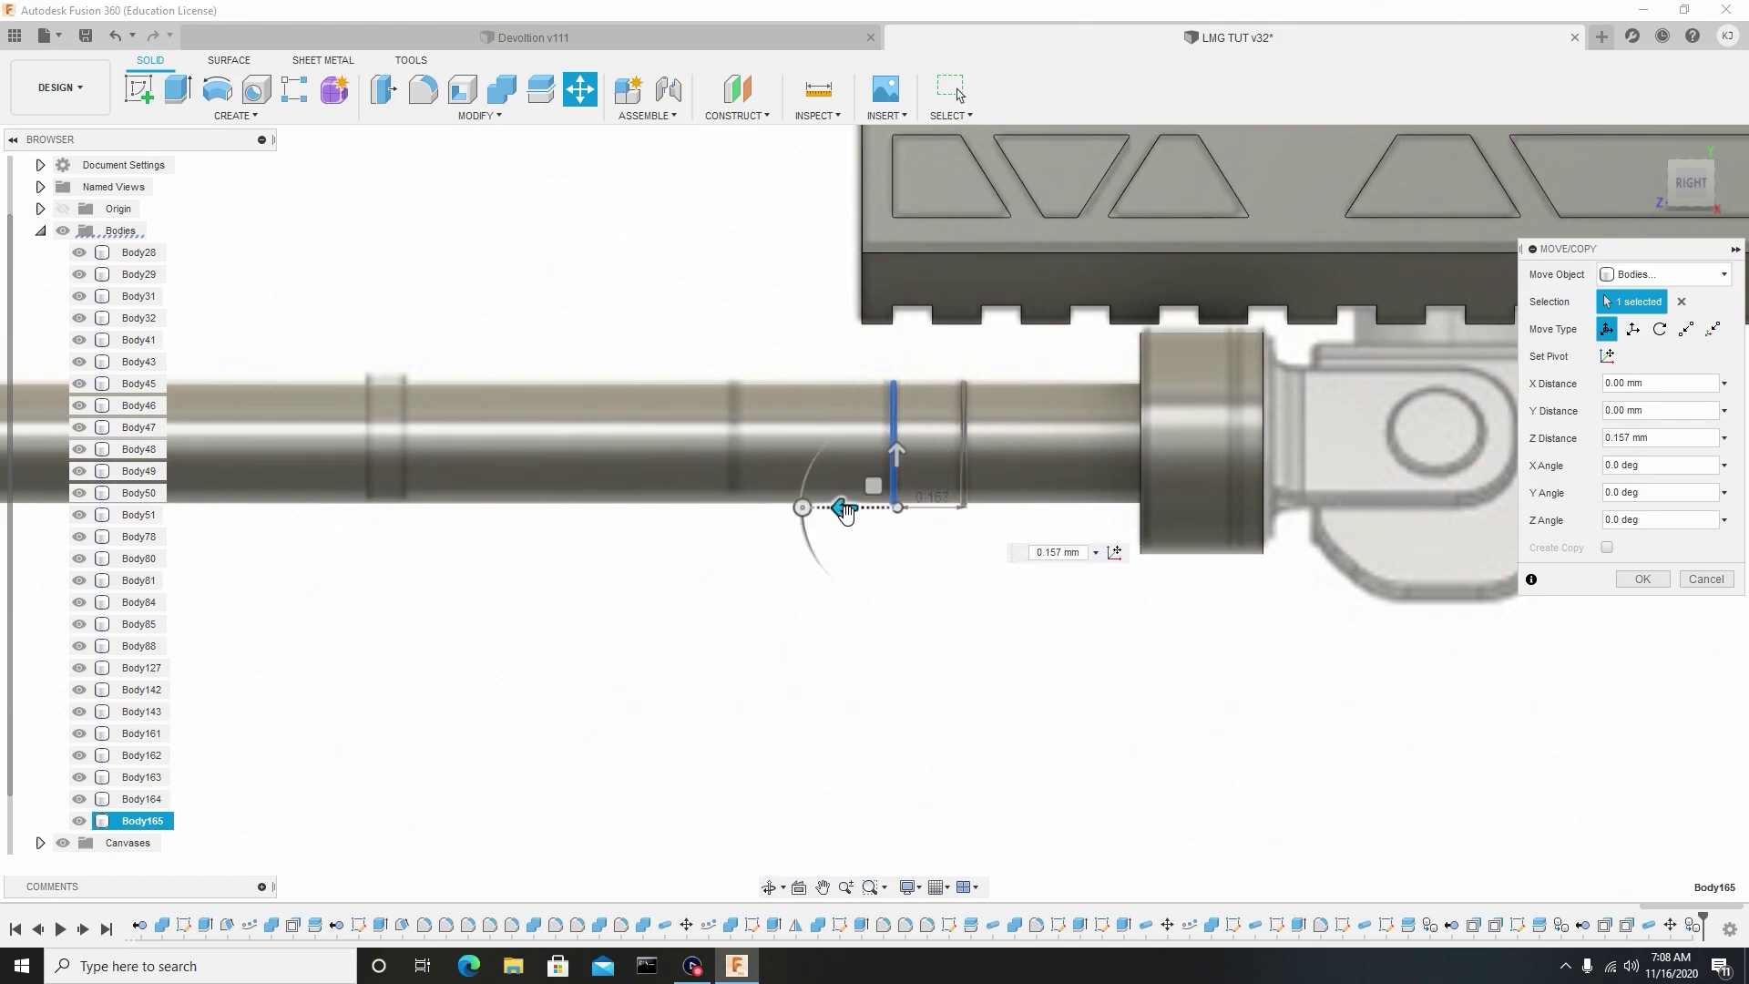
{"action": "left_click", "coordinate": [1640, 578]}
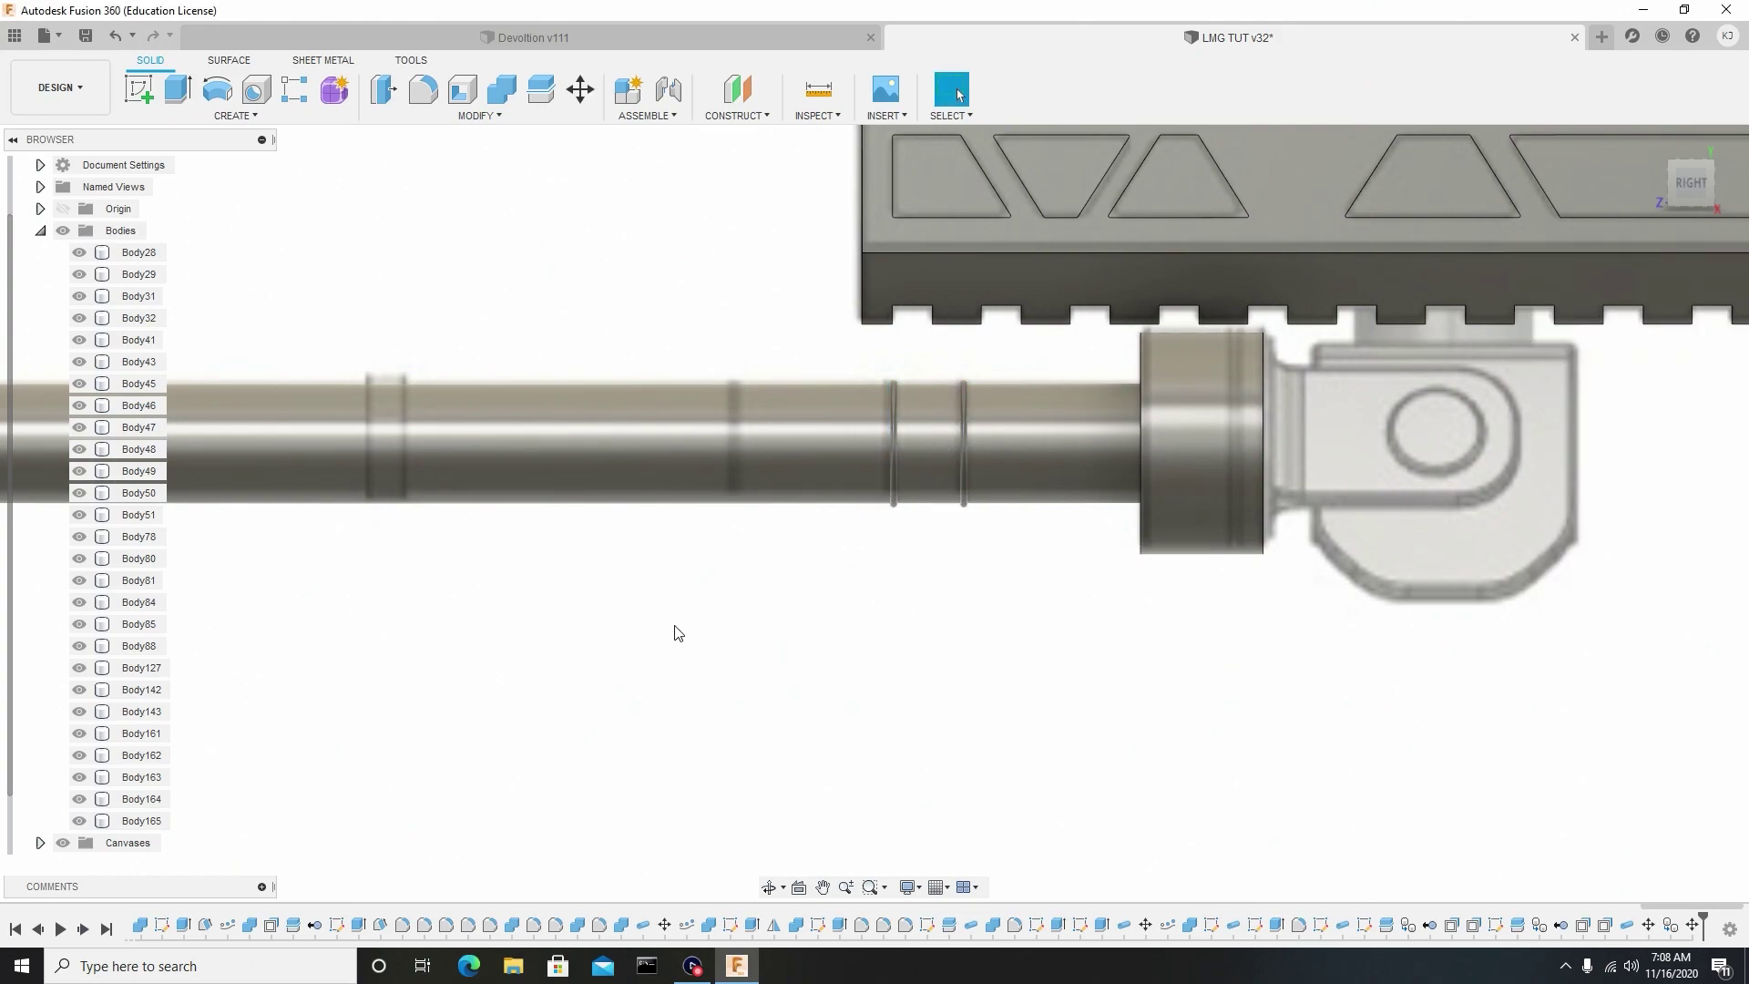
Paste another copy of the ring body and offset it 0.514 mm in Z to the third groove line.
{"action": "key", "text": "ctrl+v"}
{"action": "left_click_drag", "start_coordinate": [914, 508], "coordinate": [689, 495]}
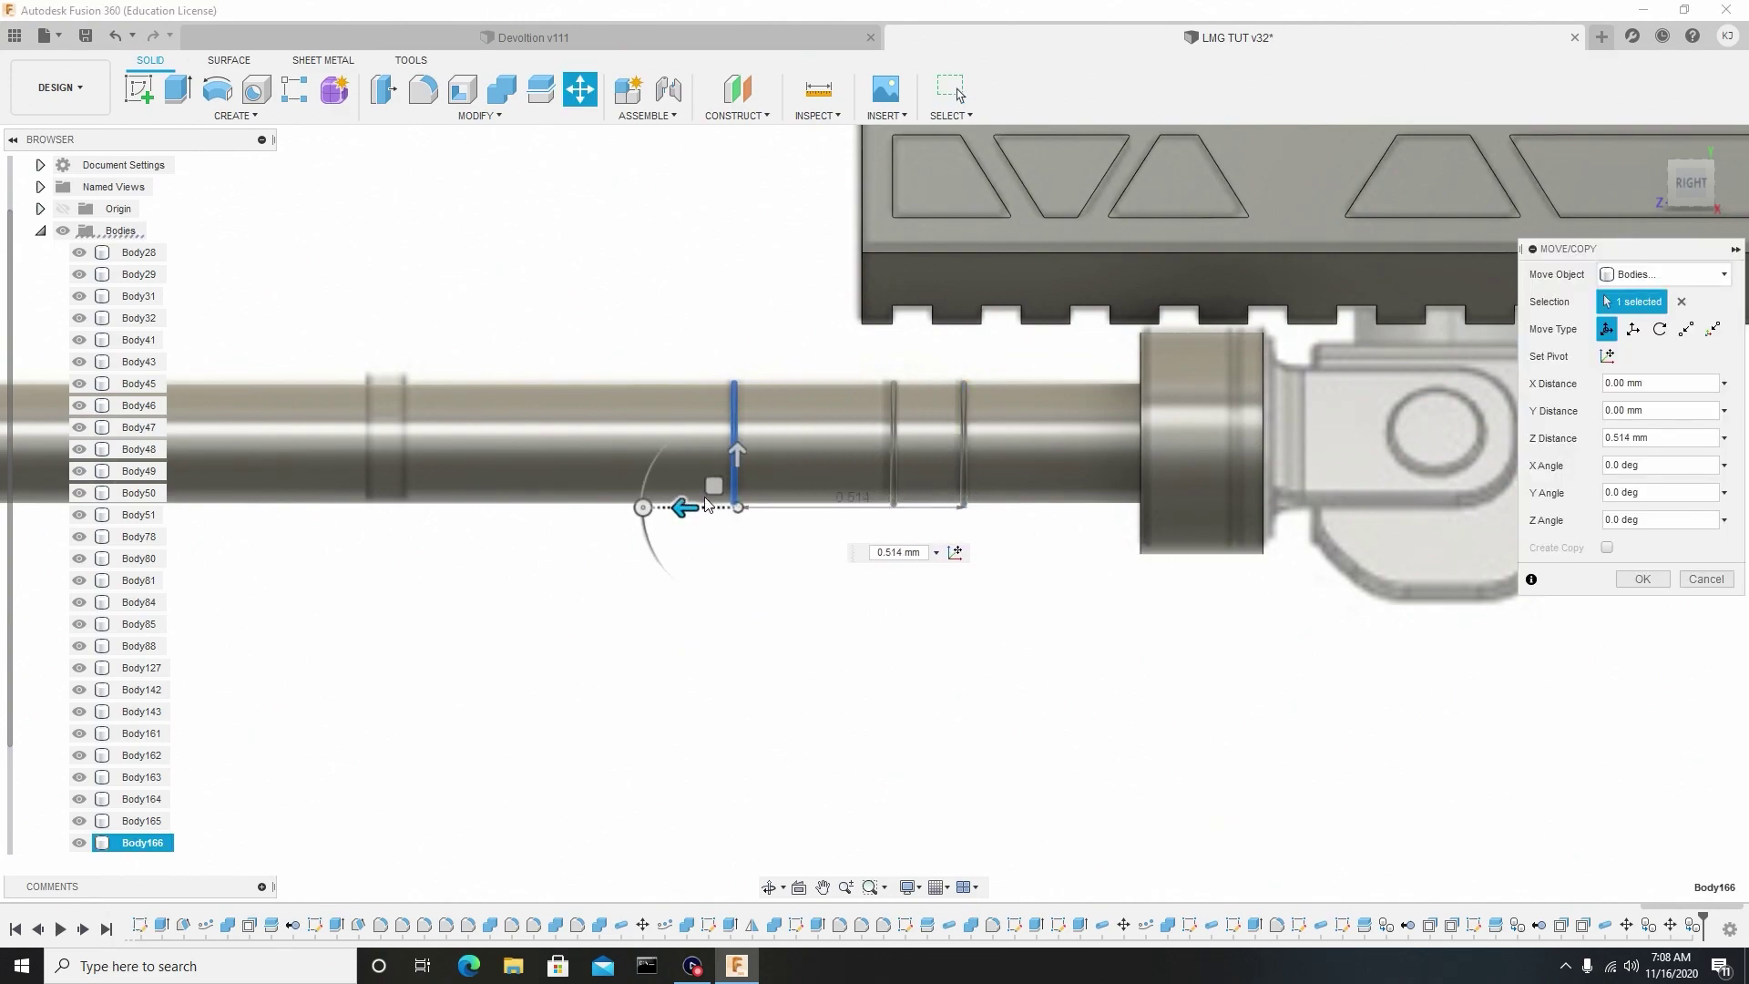
{"action": "left_click", "coordinate": [1657, 581]}
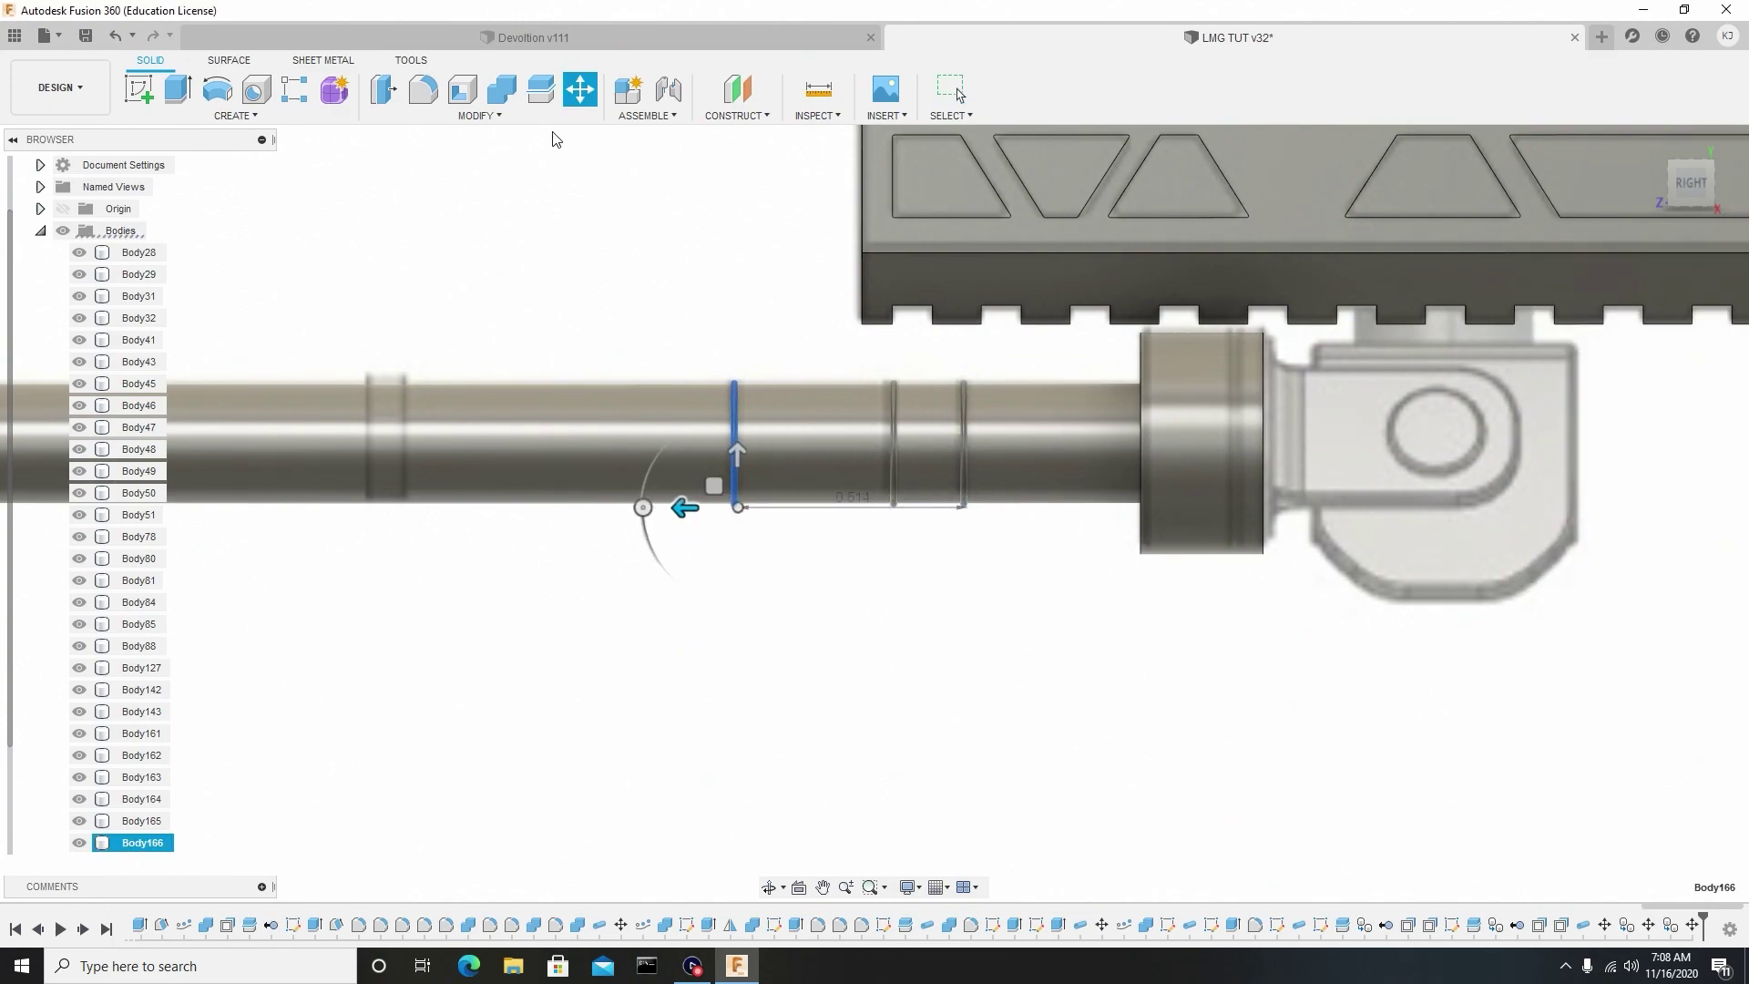
Cut the three ring bodies out of the bipod leg with Combine, without keeping the tools.
{"action": "left_click", "coordinate": [500, 90]}
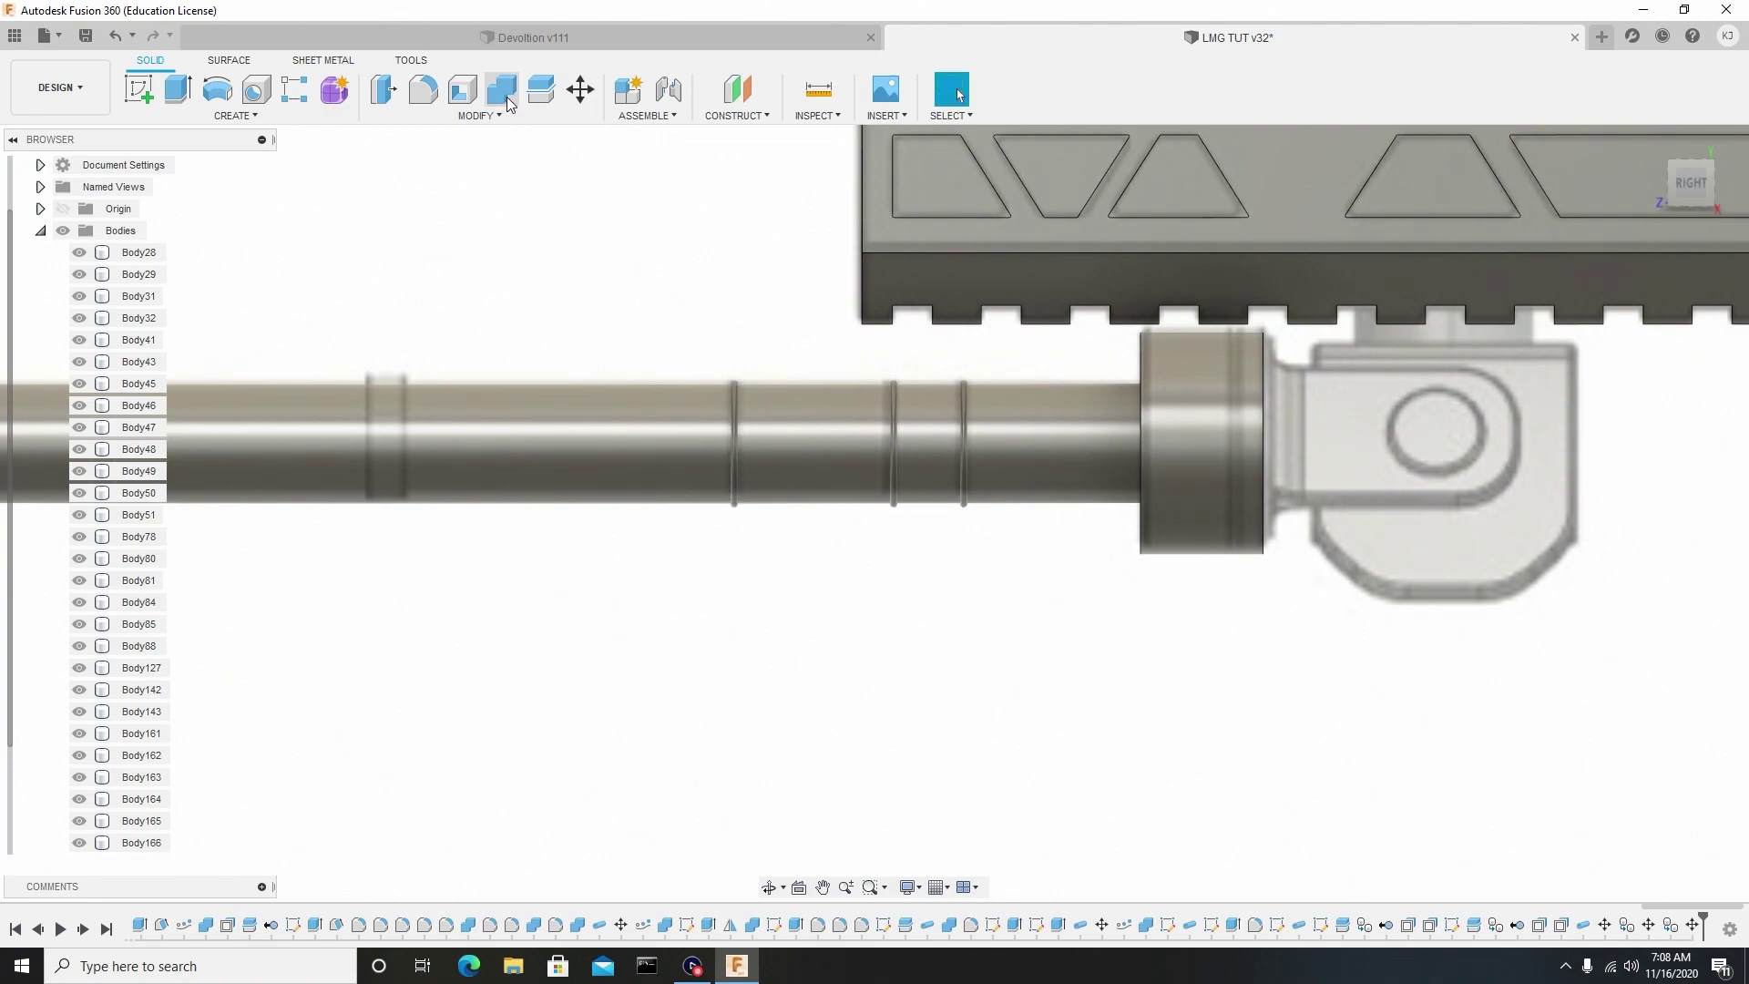
{"action": "left_click", "coordinate": [610, 417]}
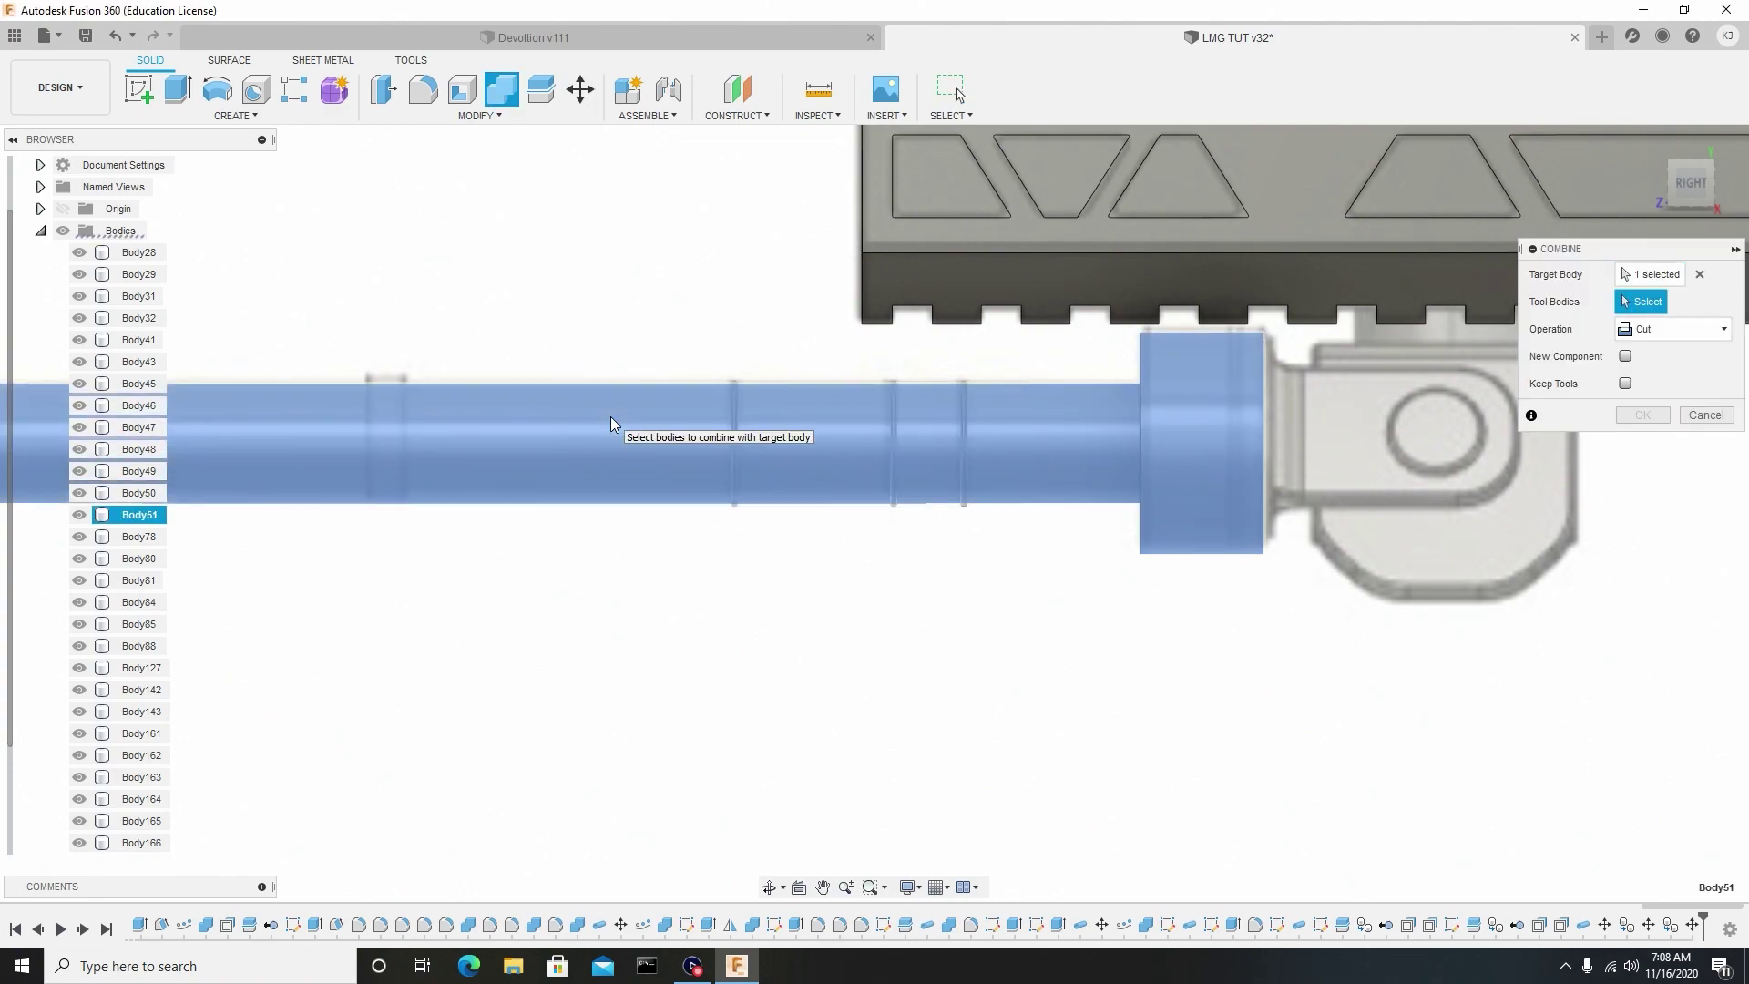
{"action": "scroll", "coordinate": [145, 784], "scroll_direction": "down", "scroll_amount": 1}
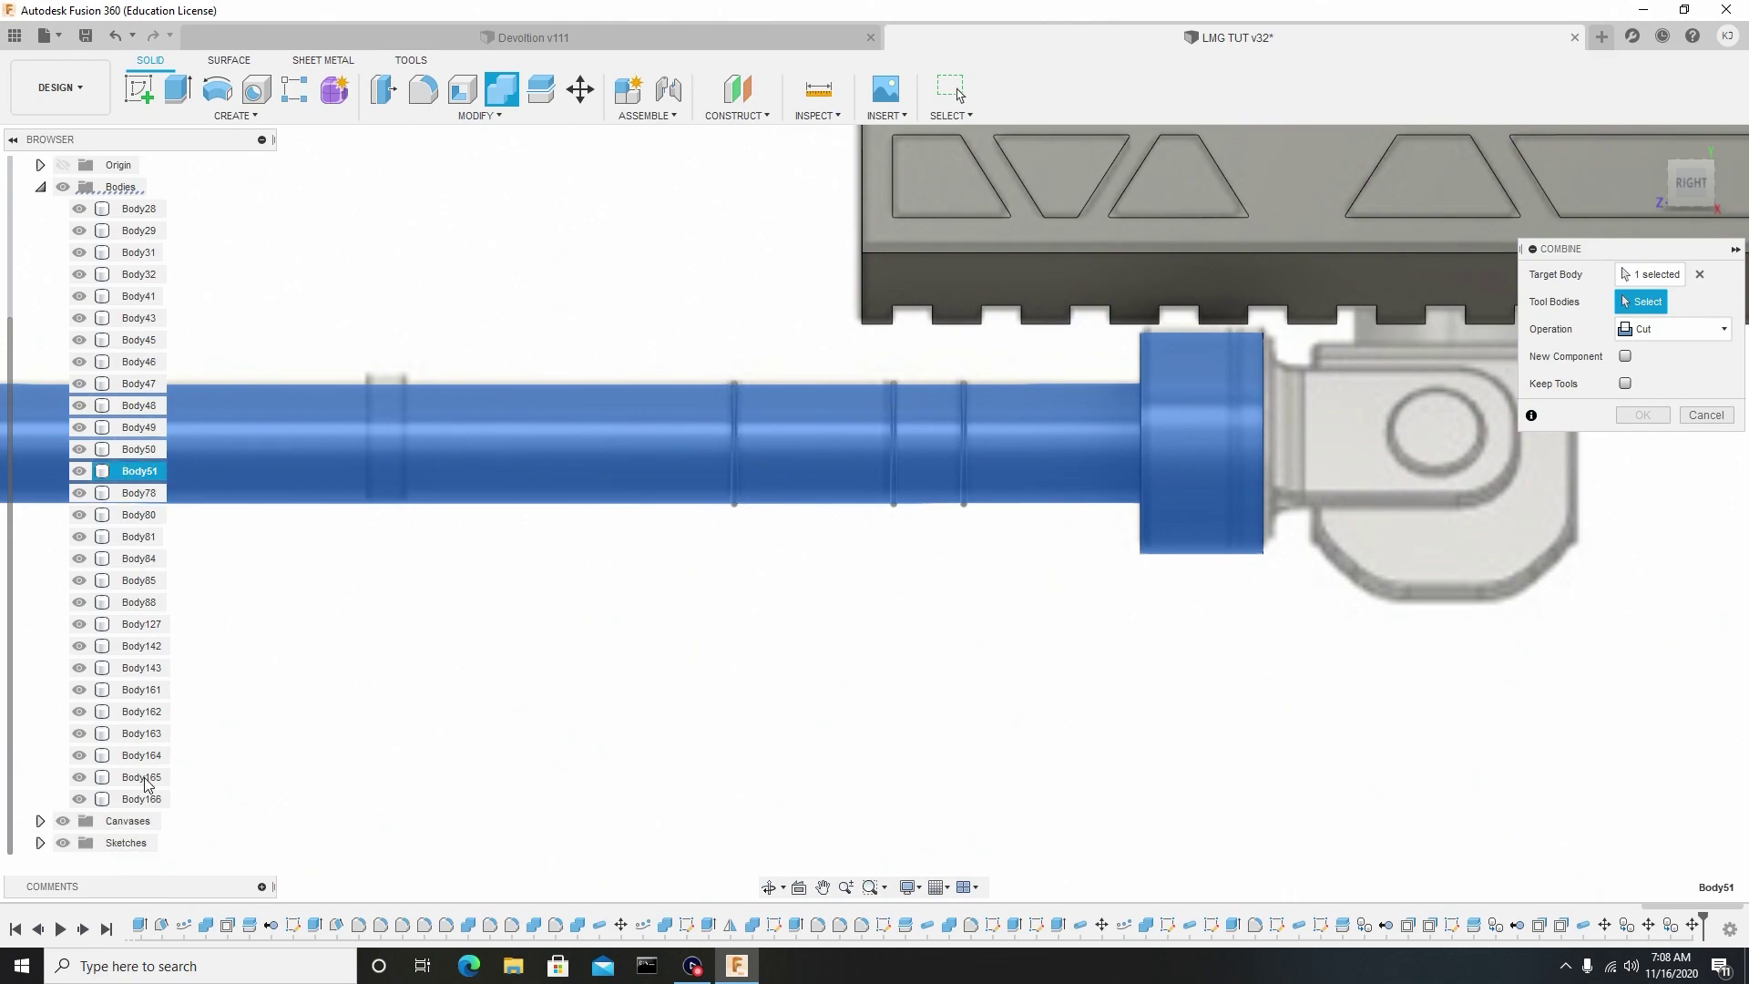
{"action": "left_click", "coordinate": [153, 800]}
{"action": "left_click", "coordinate": [146, 777]}
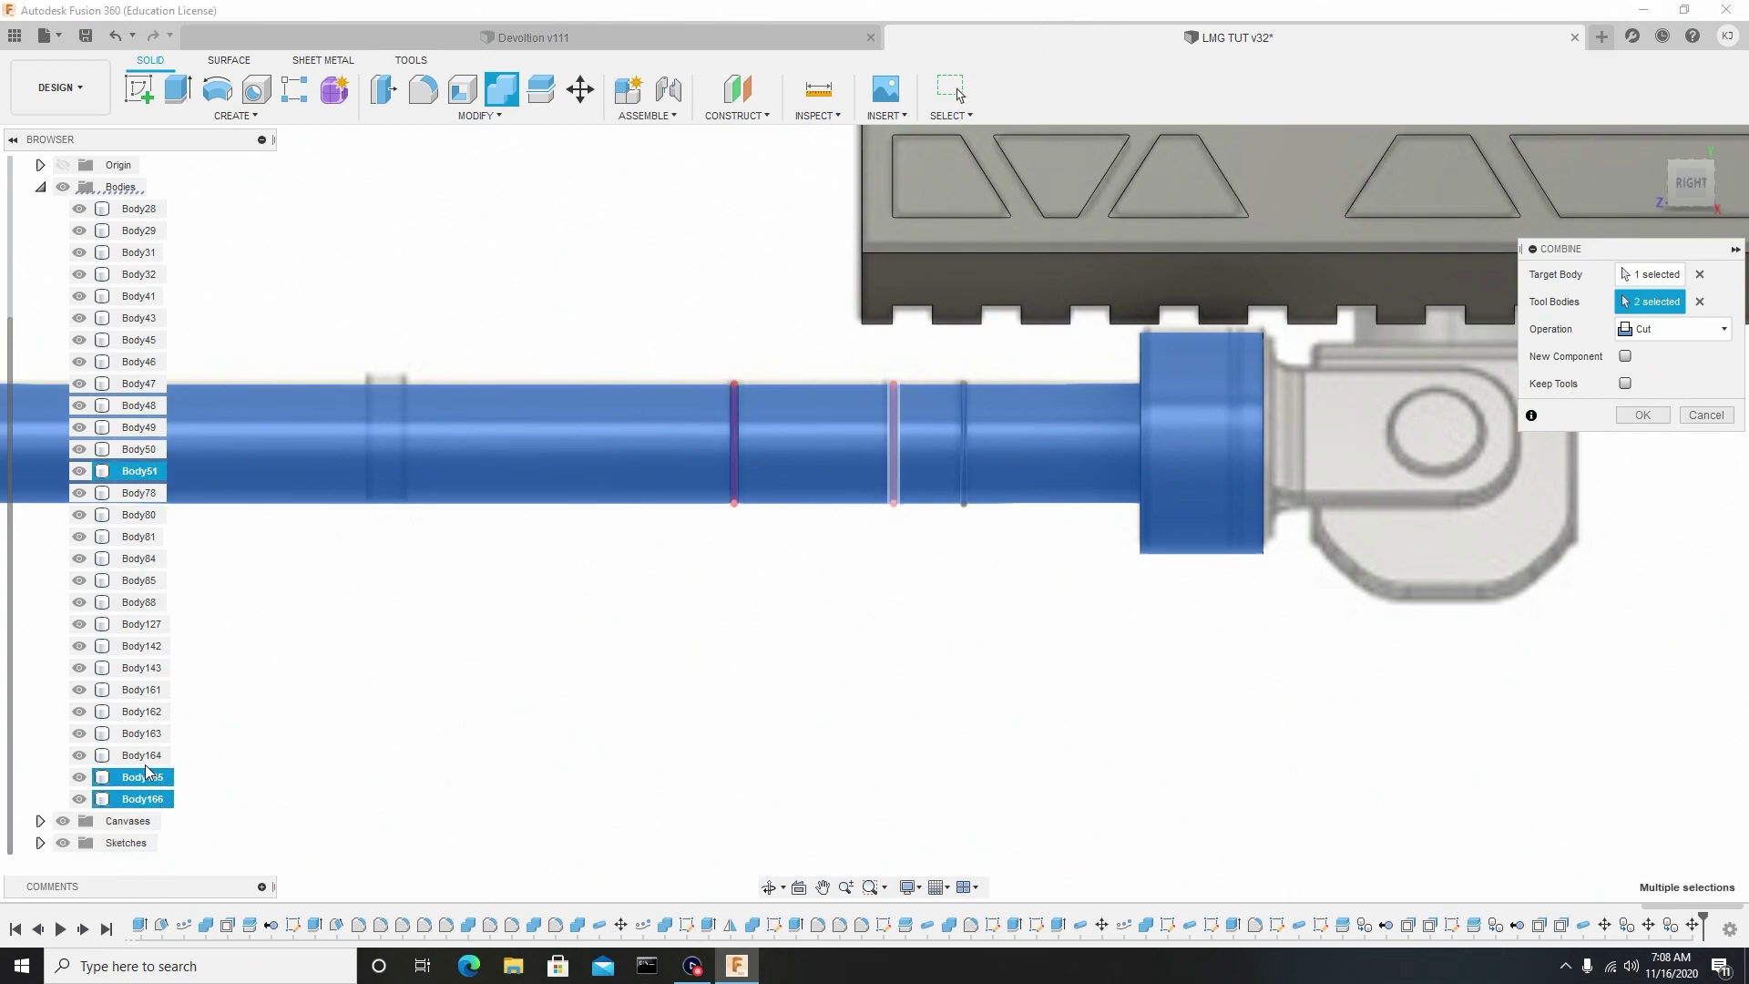
{"action": "left_click", "coordinate": [144, 755]}
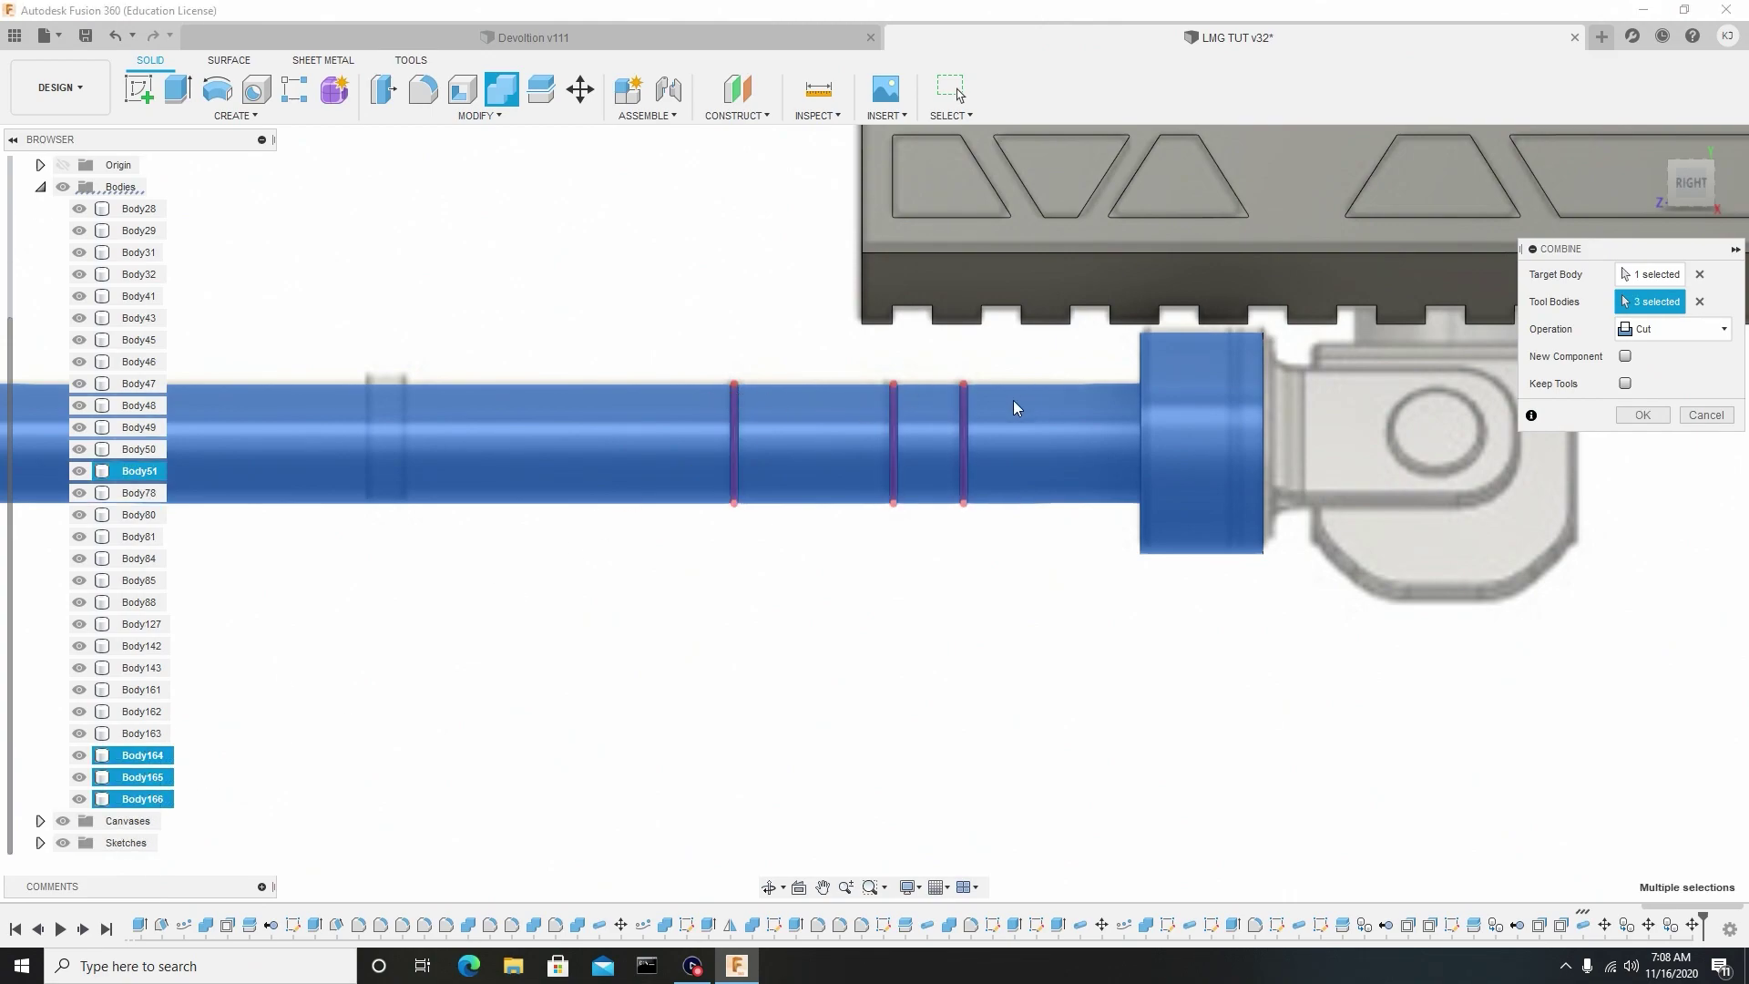
{"action": "left_click", "coordinate": [1640, 415]}
In a new side-view sketch, draw a vertical line about 0.229 mm long above the leg, aligned with the canvas band's edge nearest the foot.
{"action": "scroll", "coordinate": [1203, 481], "scroll_direction": "down", "scroll_amount": 2}
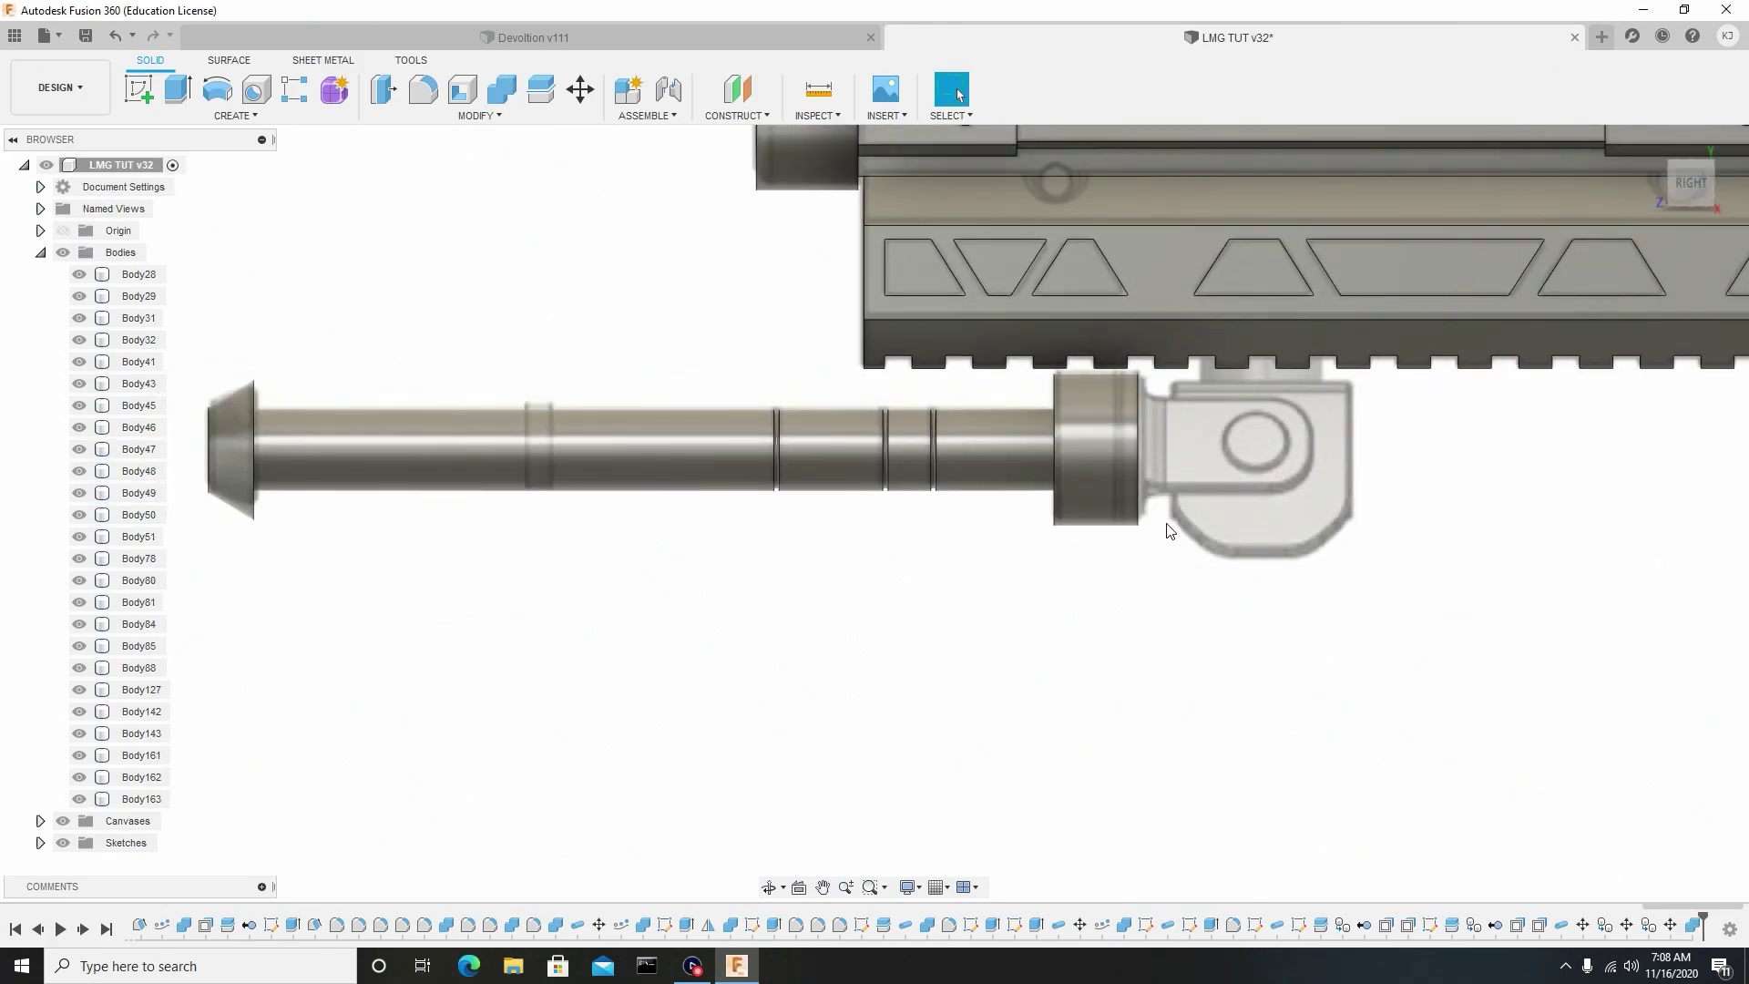
{"action": "scroll", "coordinate": [545, 445], "scroll_direction": "up", "scroll_amount": 2}
{"action": "scroll", "coordinate": [652, 506], "scroll_direction": "down", "scroll_amount": 2}
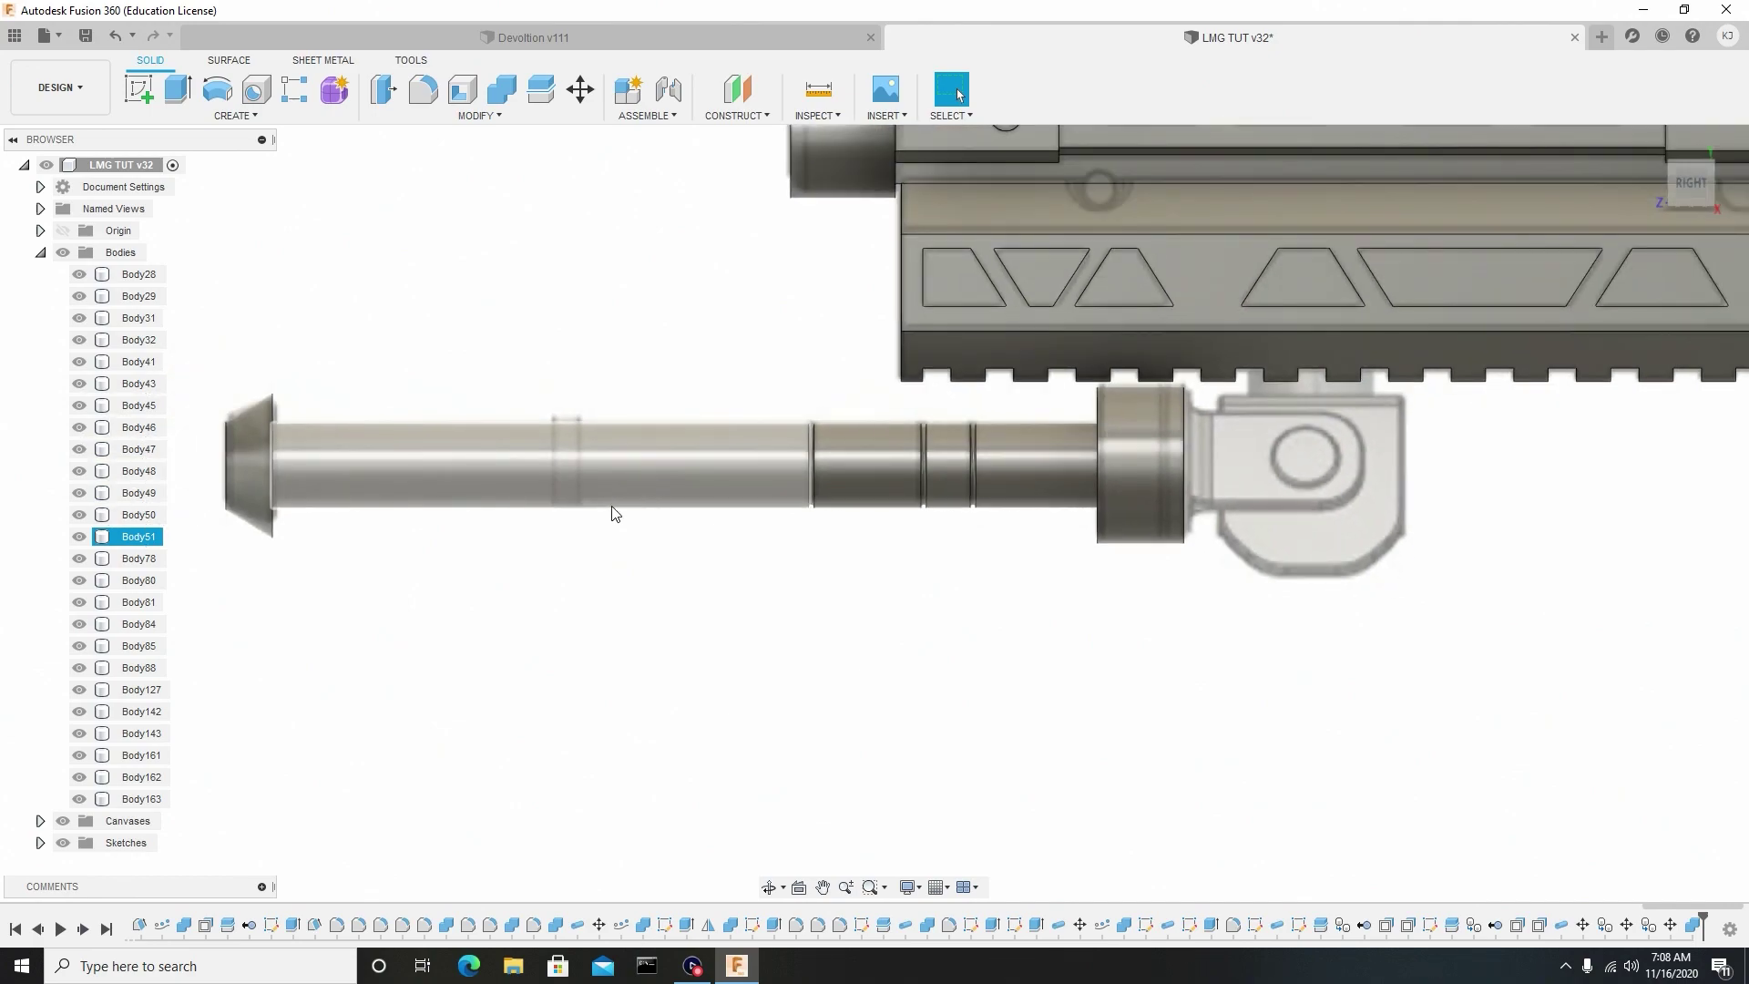
{"action": "middle_click_drag", "start_coordinate": [520, 496], "coordinate": [745, 469]}
{"action": "scroll", "coordinate": [865, 499], "scroll_direction": "up", "scroll_amount": 2}
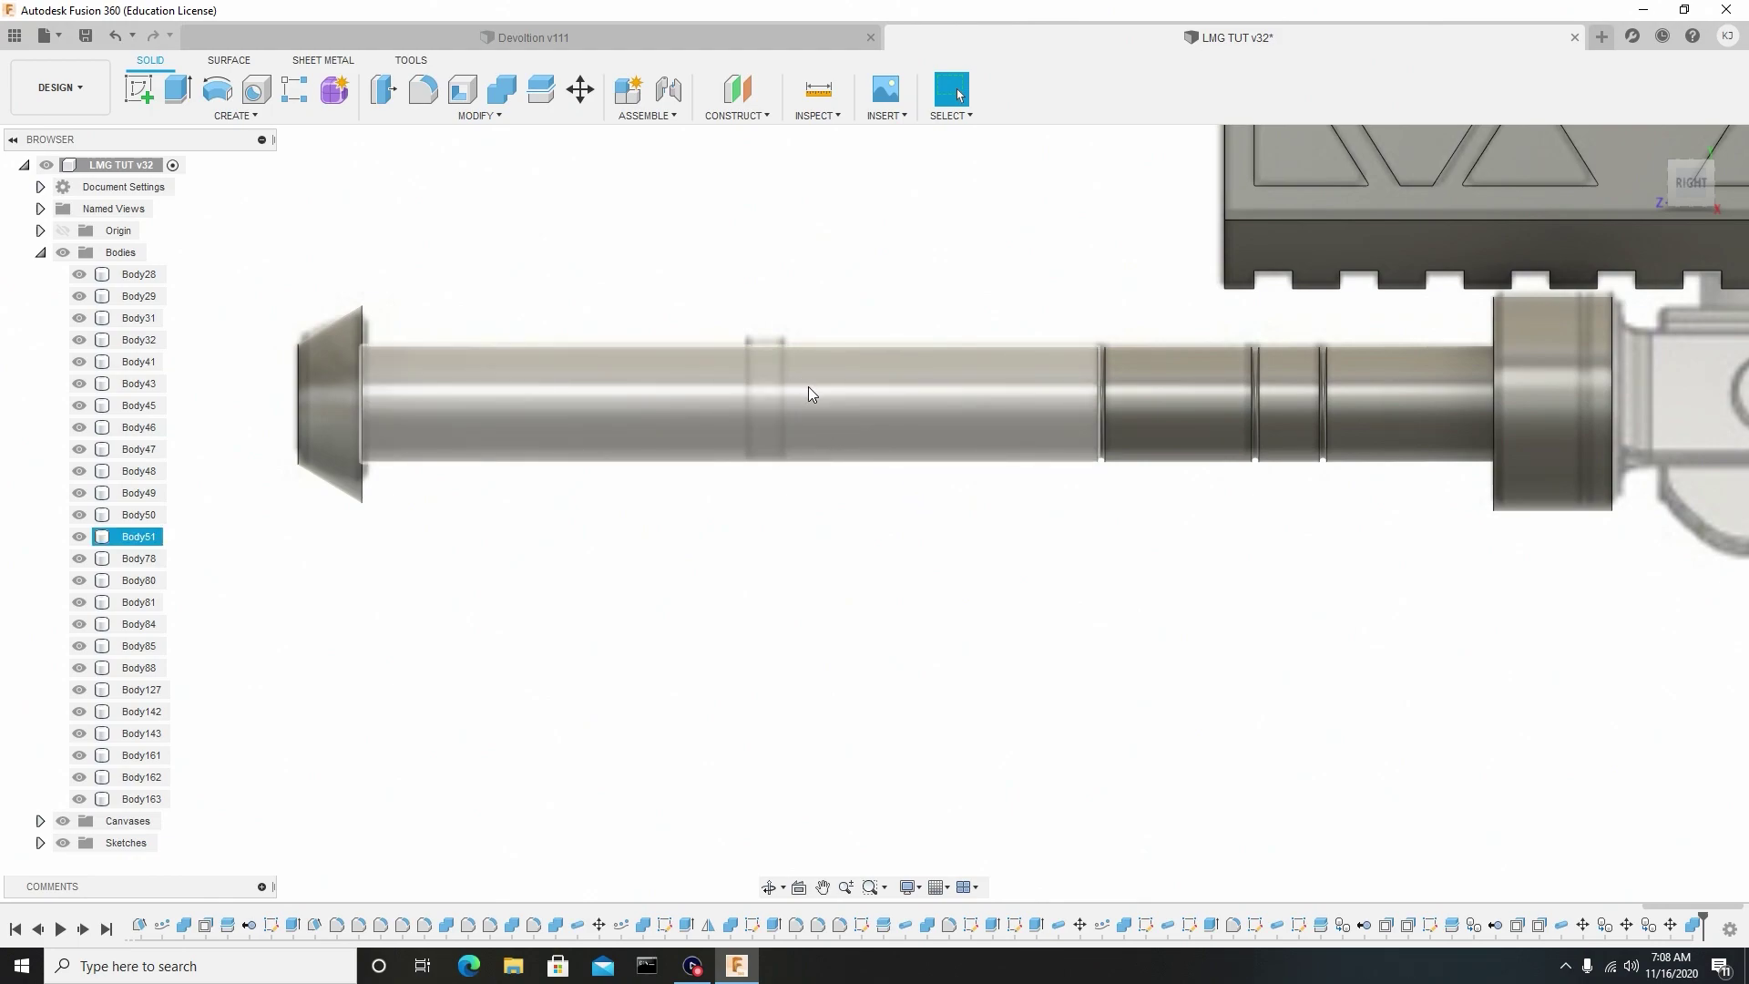
{"action": "left_click", "coordinate": [138, 91]}
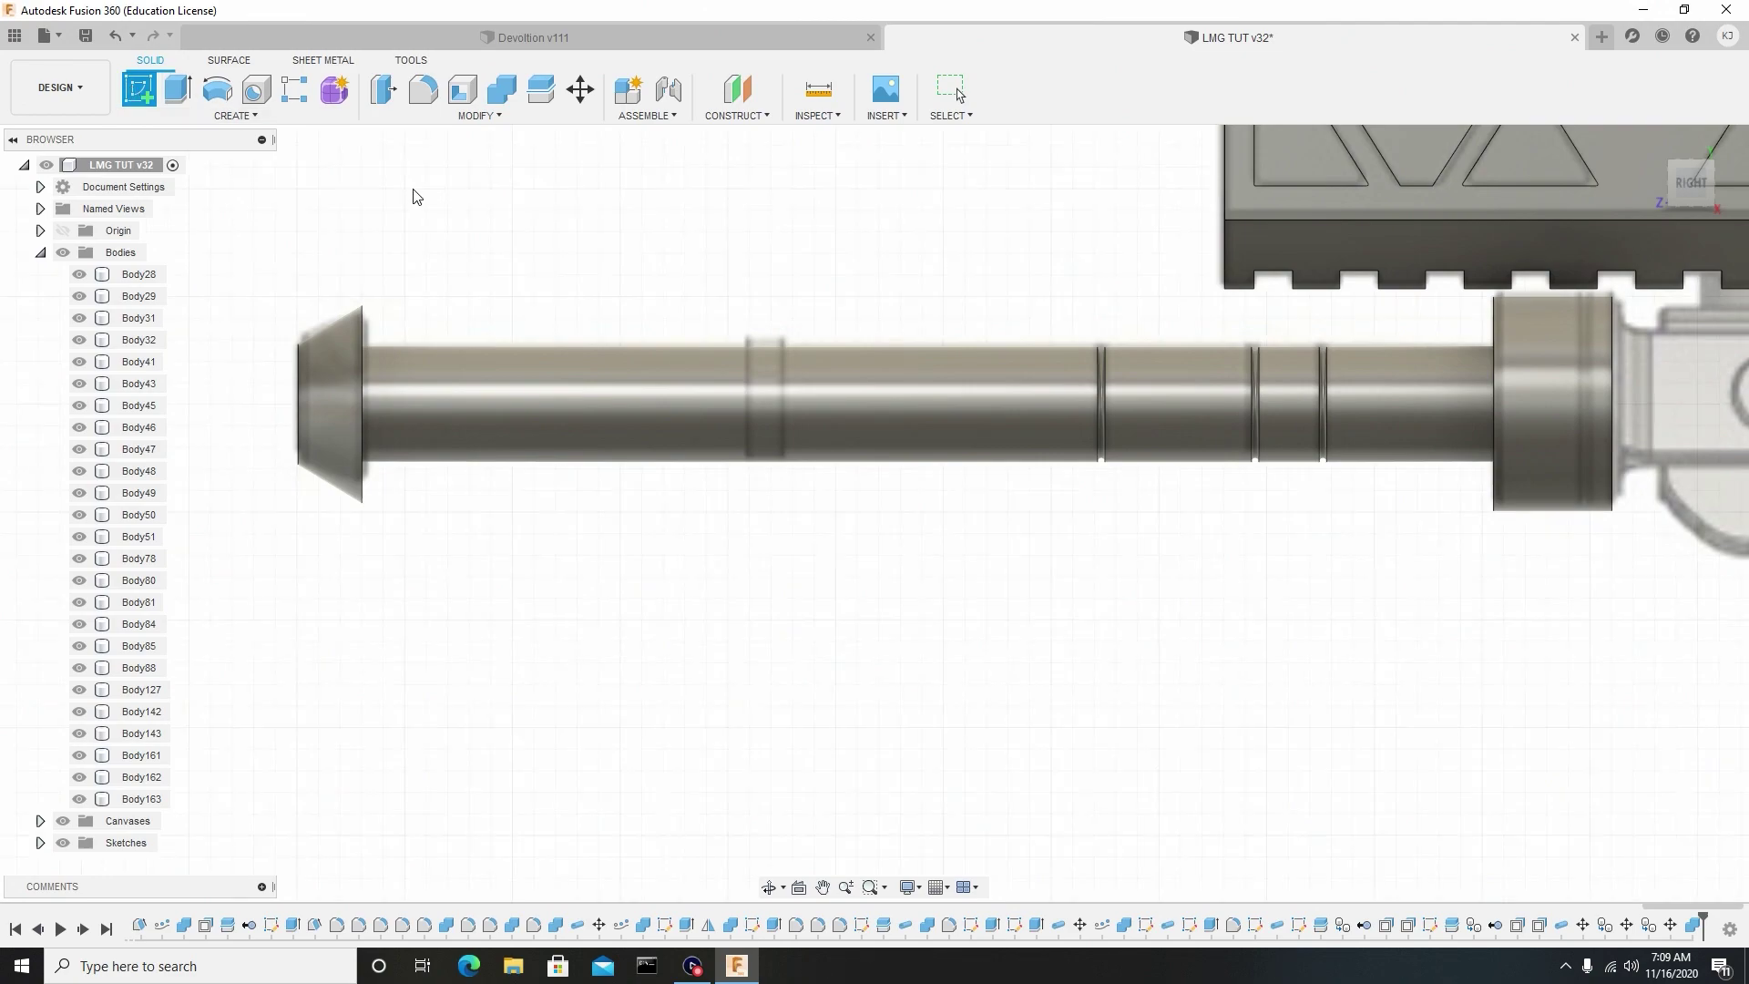
{"action": "left_click", "coordinate": [704, 261]}
{"action": "scroll", "coordinate": [739, 430], "scroll_direction": "down", "scroll_amount": 4}
{"action": "middle_click_drag", "start_coordinate": [520, 471], "coordinate": [1200, 163]}
{"action": "scroll", "coordinate": [824, 327], "scroll_direction": "up", "scroll_amount": 5}
{"action": "key", "text": "l"}
{"action": "left_click", "coordinate": [636, 320]}
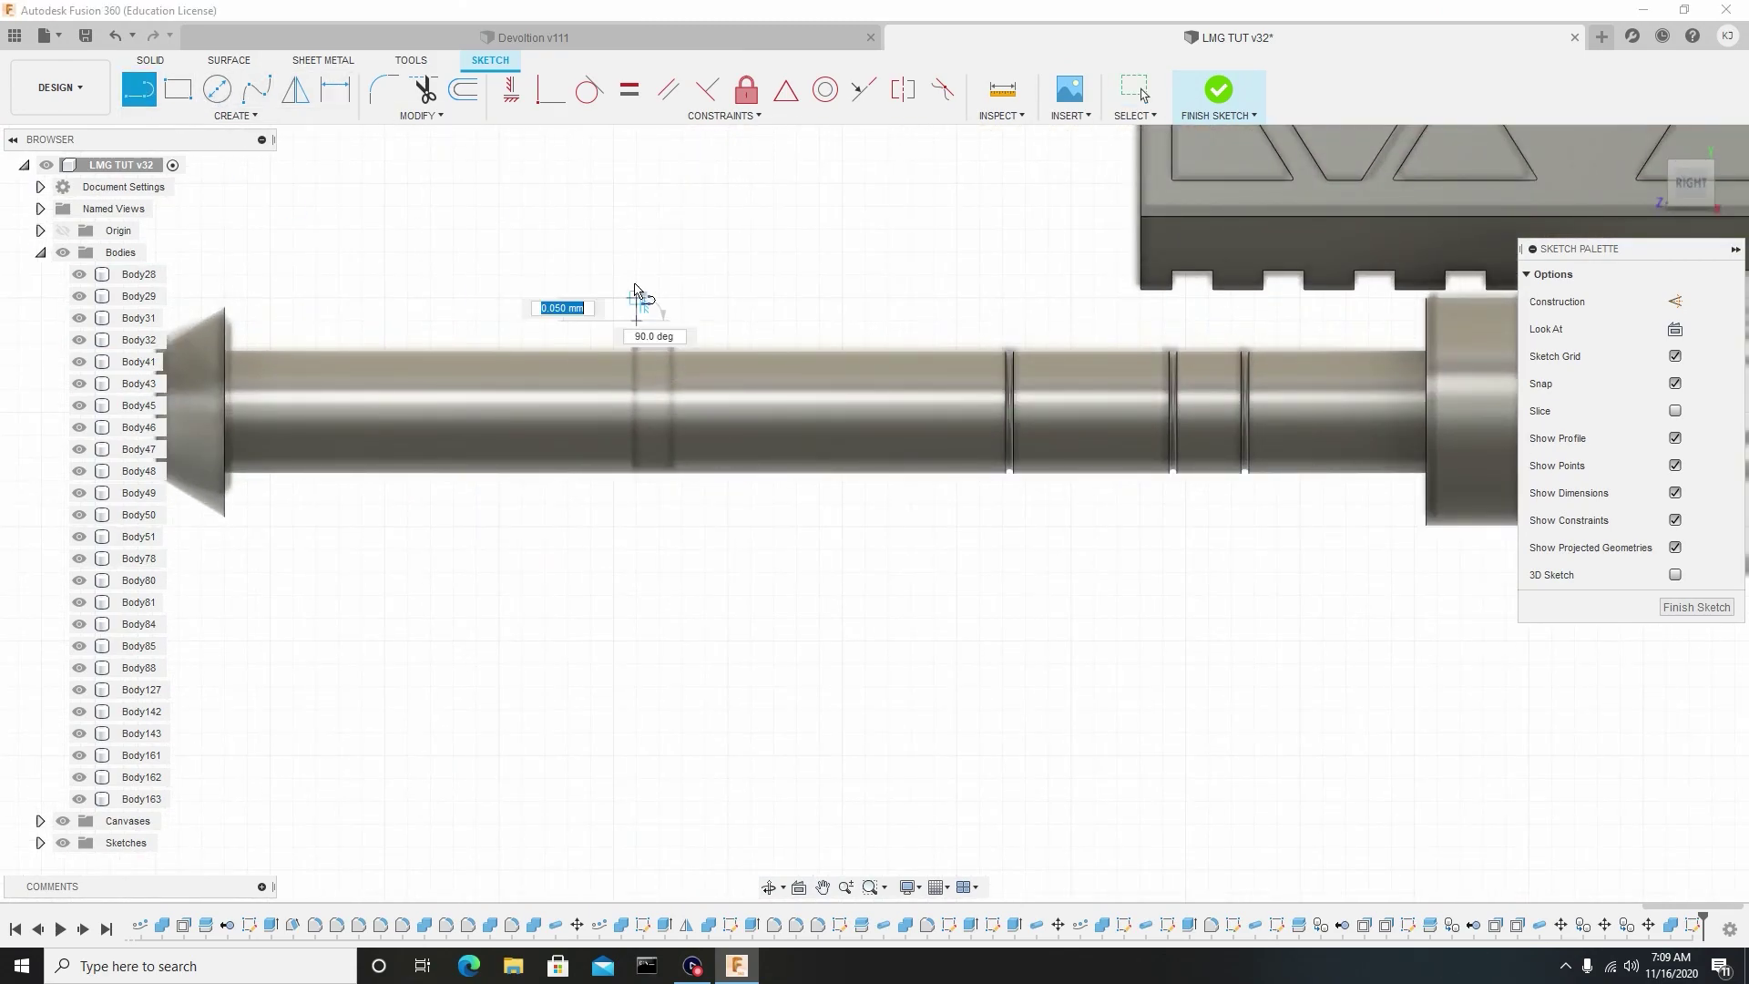
{"action": "left_click", "coordinate": [636, 216]}
{"action": "right_click", "coordinate": [635, 216]}
{"action": "left_click", "coordinate": [702, 220]}
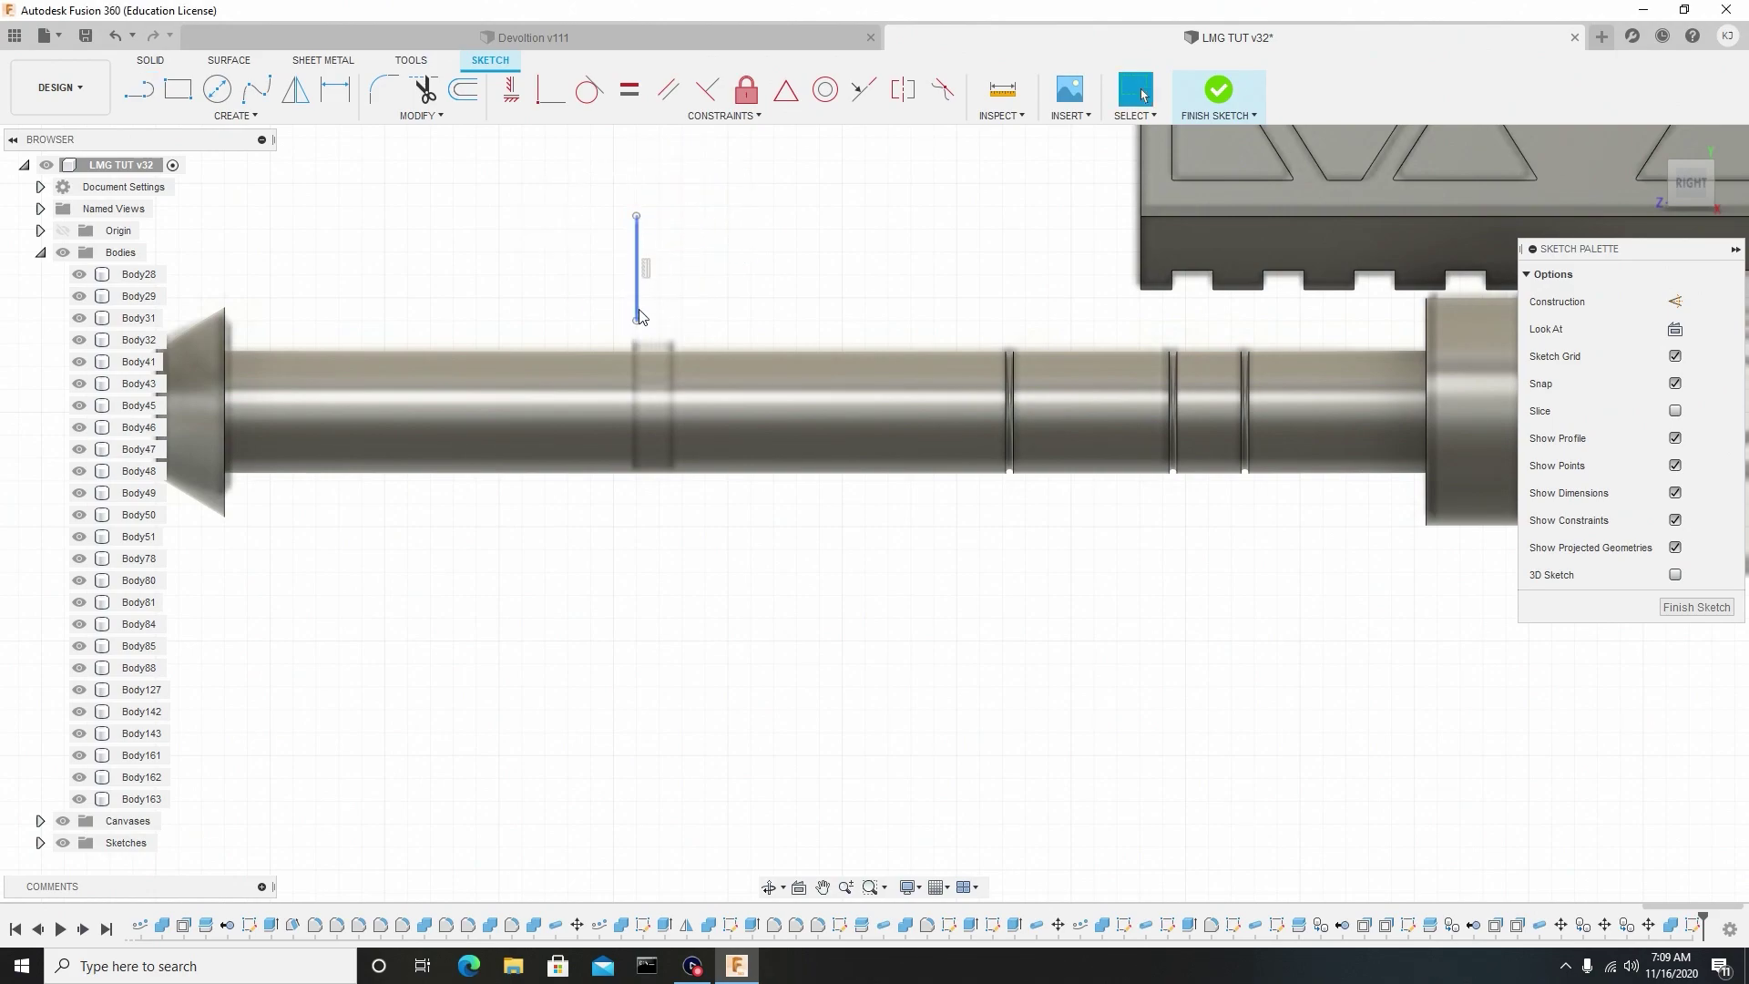
Copy the vertical line 0.084 mm in X to the band's other edge and finish the sketch.
{"action": "left_click", "coordinate": [637, 290]}
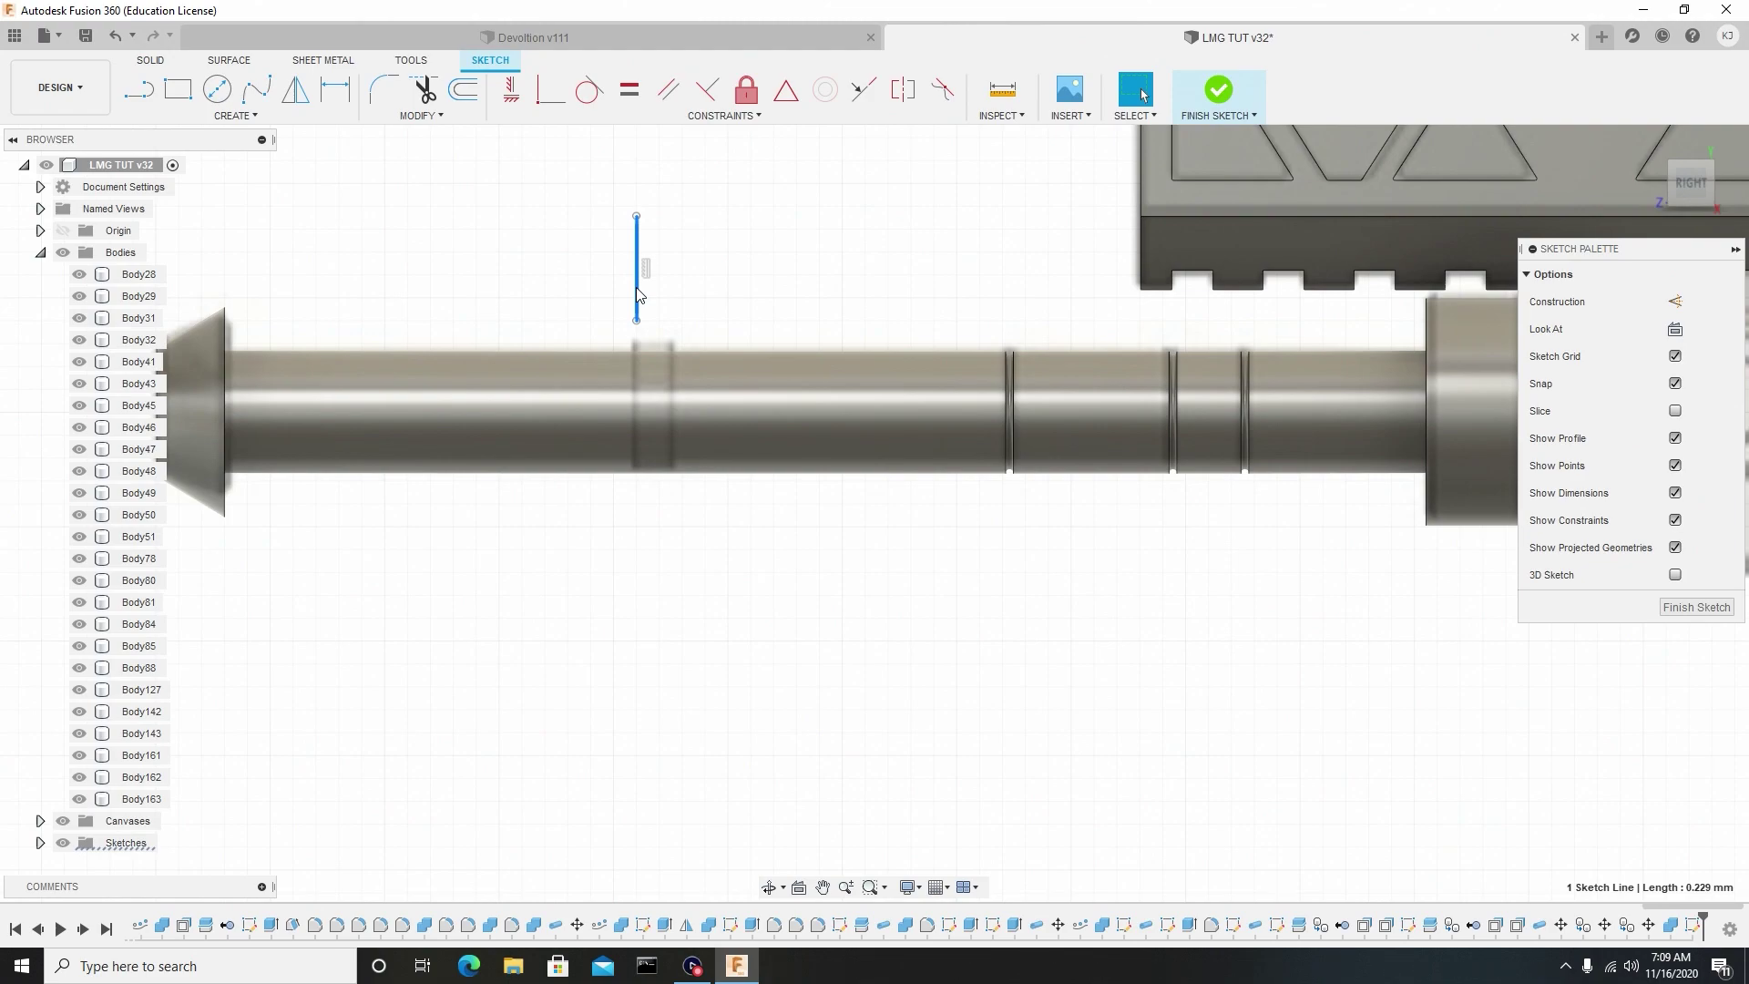
{"action": "key", "text": "m"}
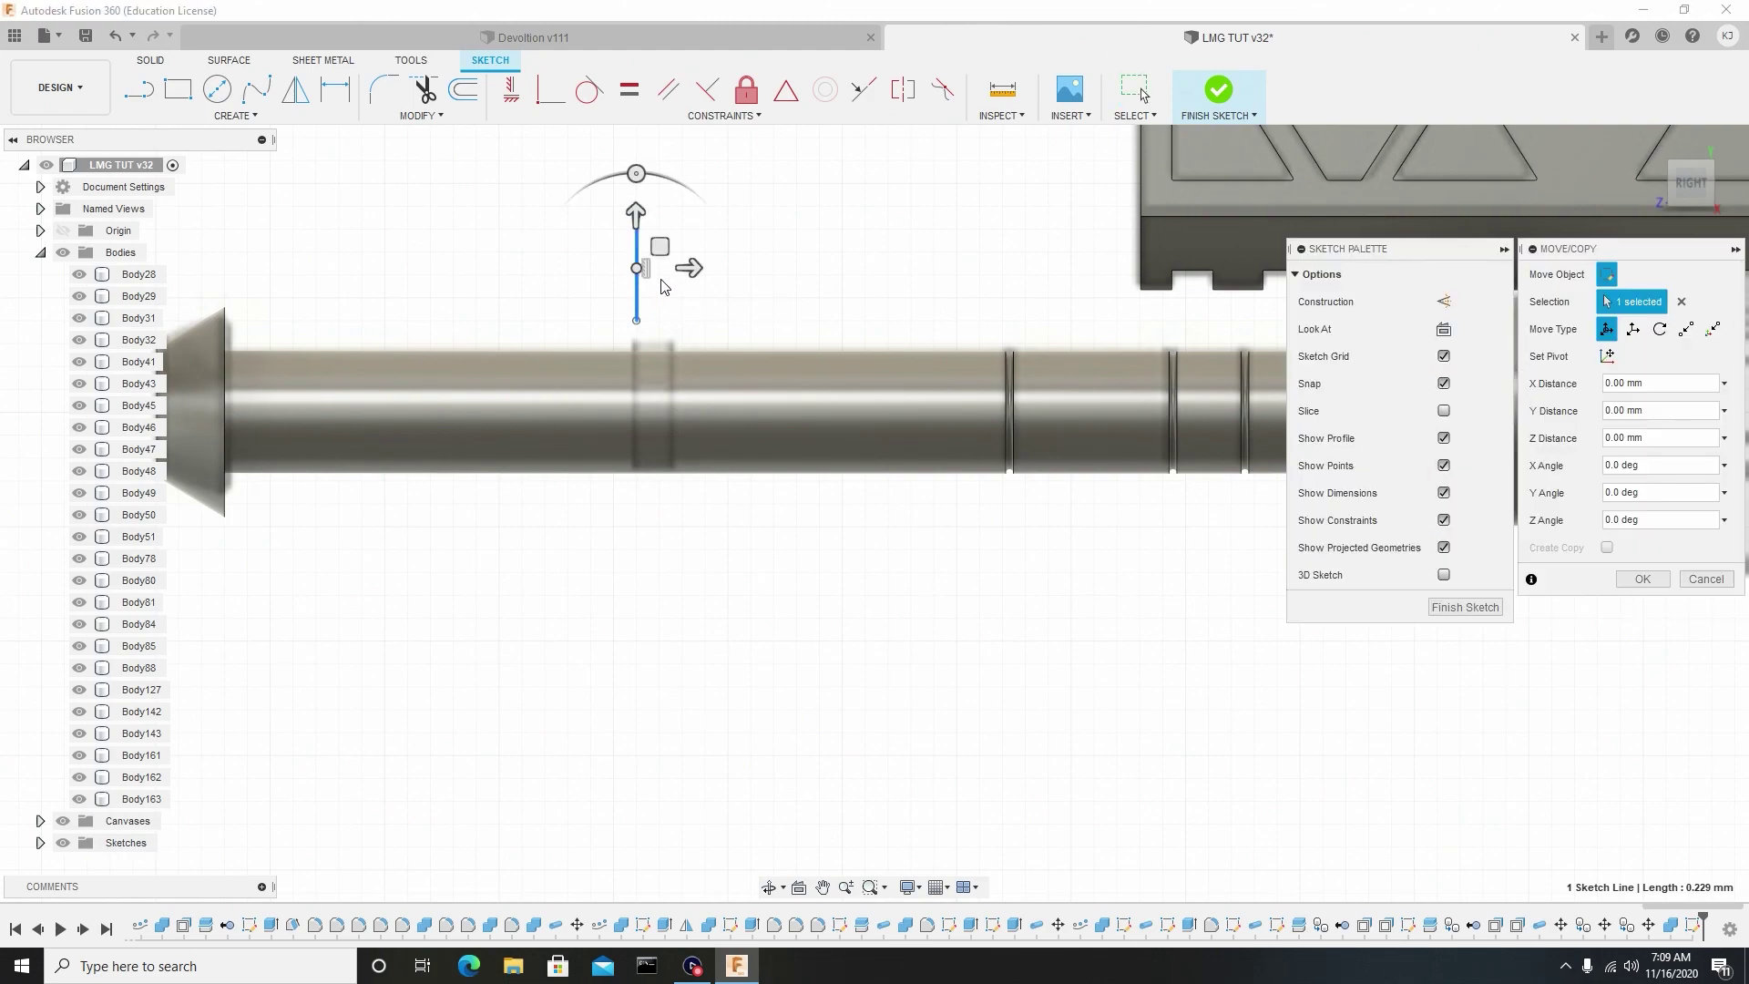
{"action": "left_click_drag", "start_coordinate": [687, 277], "coordinate": [726, 267]}
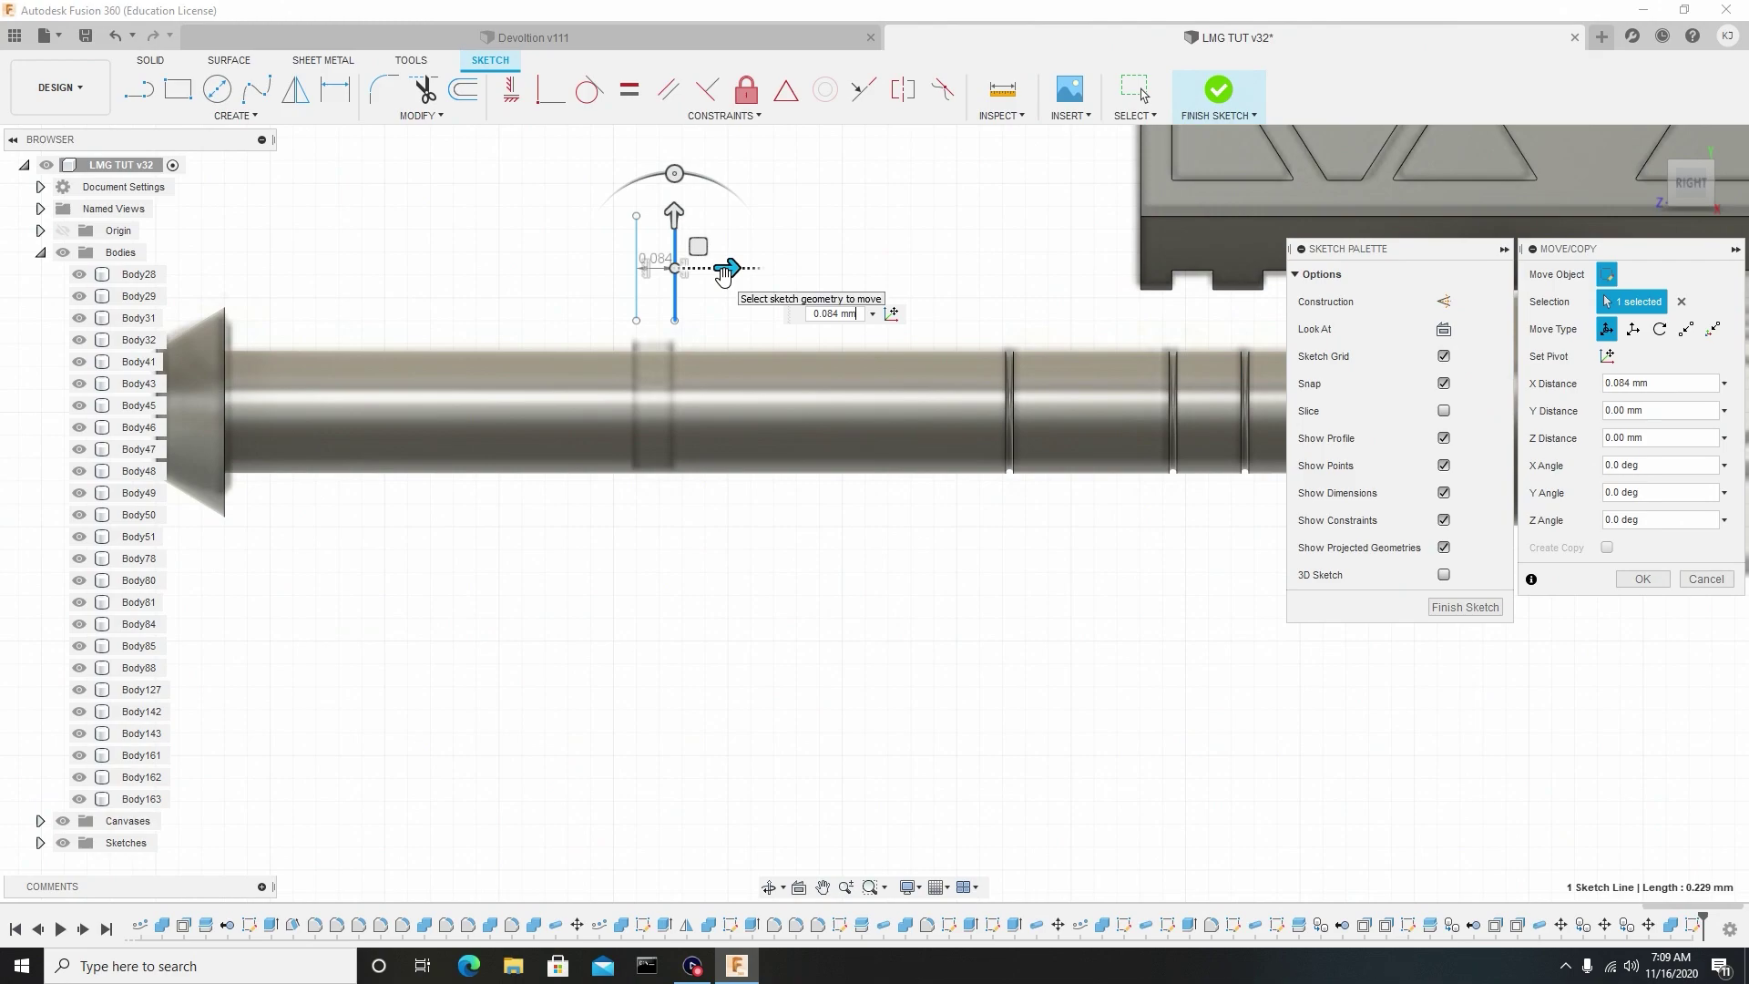
{"action": "right_click", "coordinate": [813, 228]}
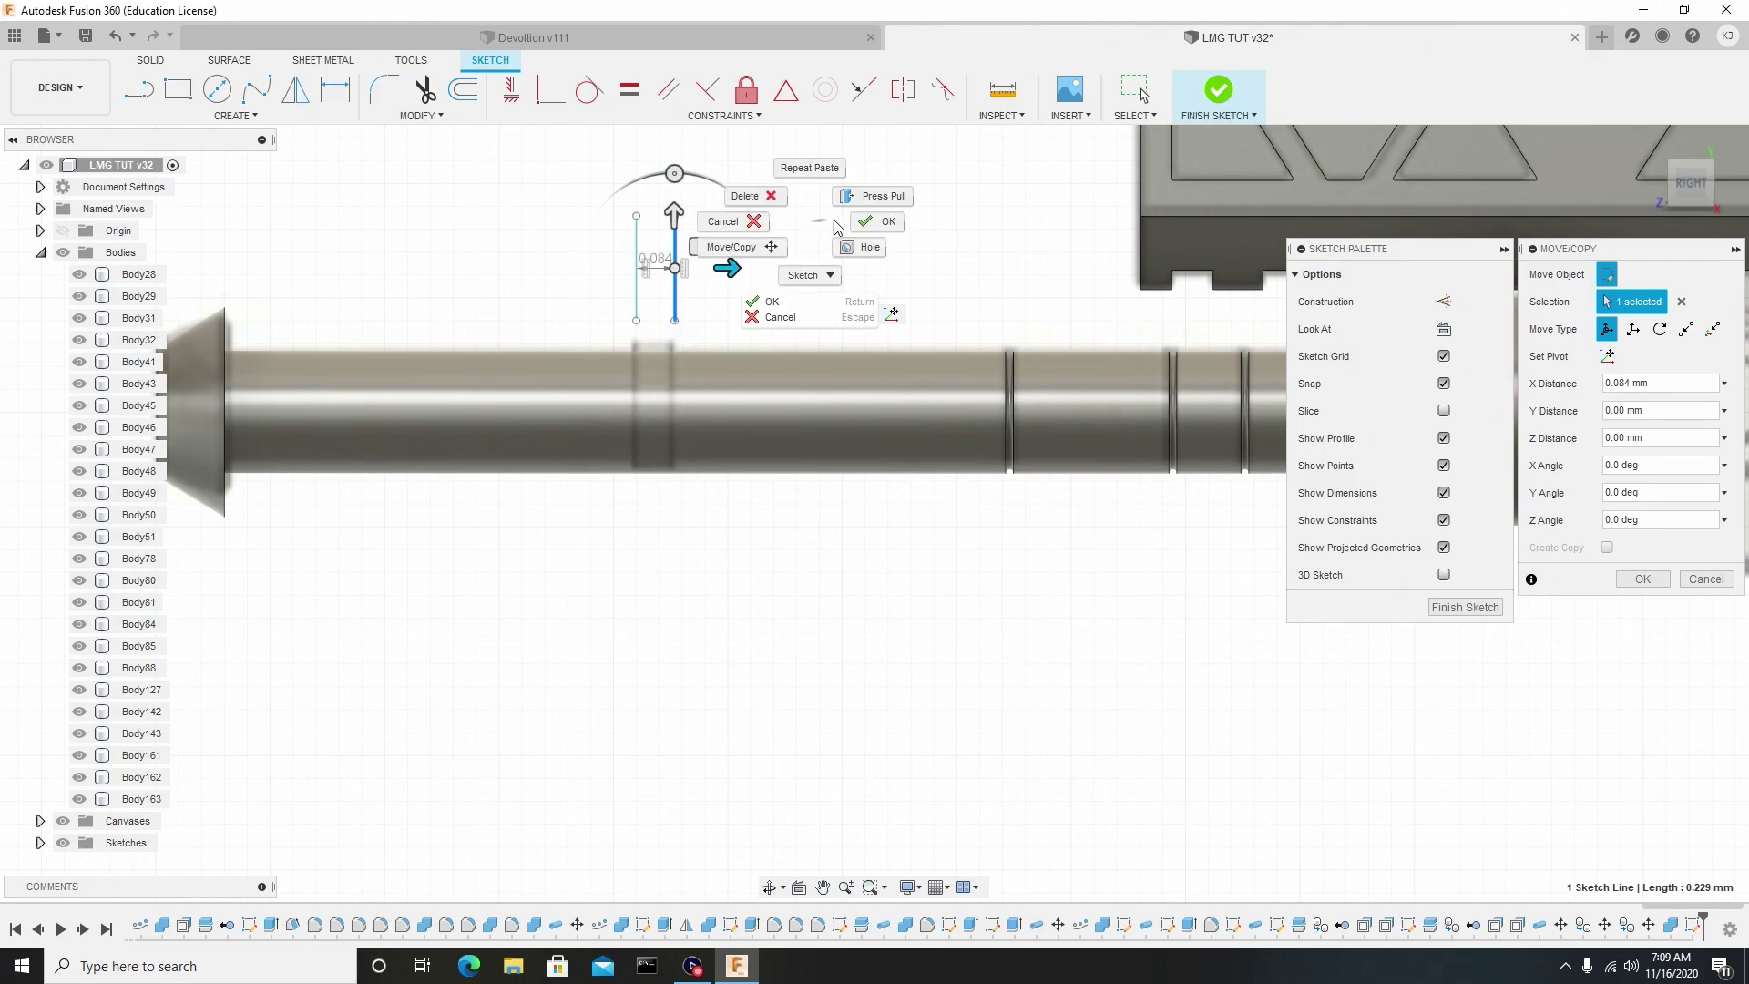
{"action": "left_click", "coordinate": [869, 221]}
{"action": "left_click", "coordinate": [1219, 90]}
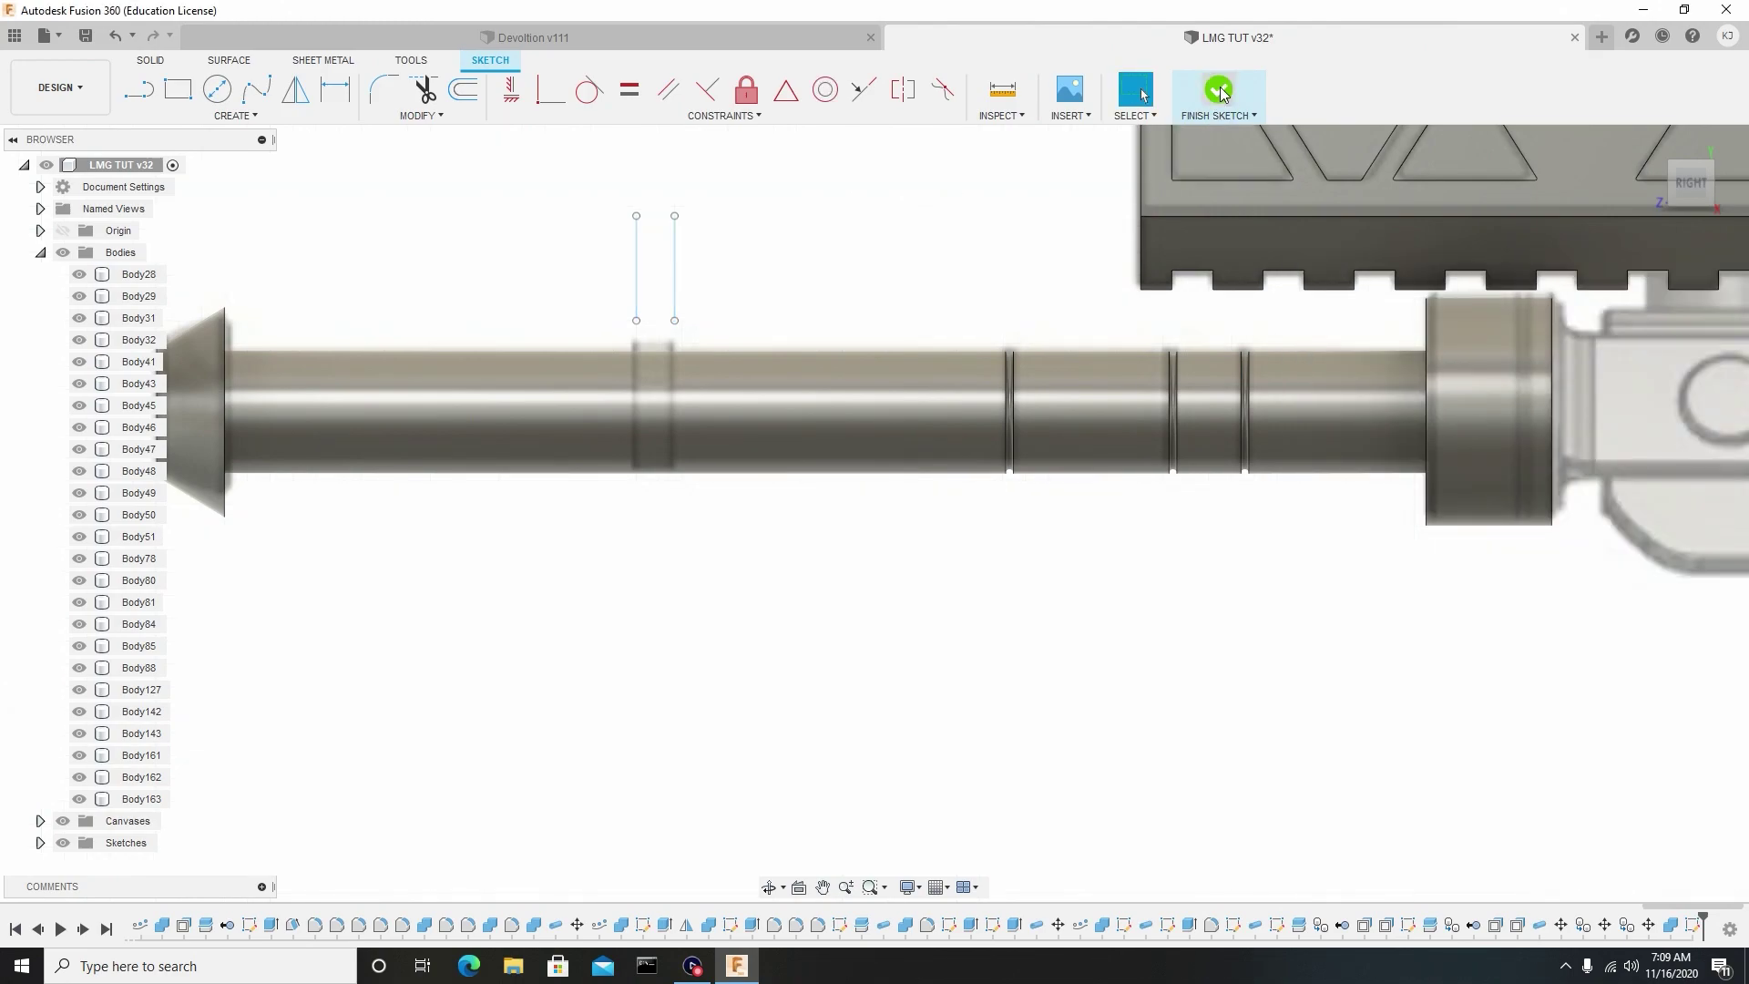
Split the bipod leg body with the two vertical sketch lines as extended splitting tools to separate the narrow band.
{"action": "left_click", "coordinate": [472, 112]}
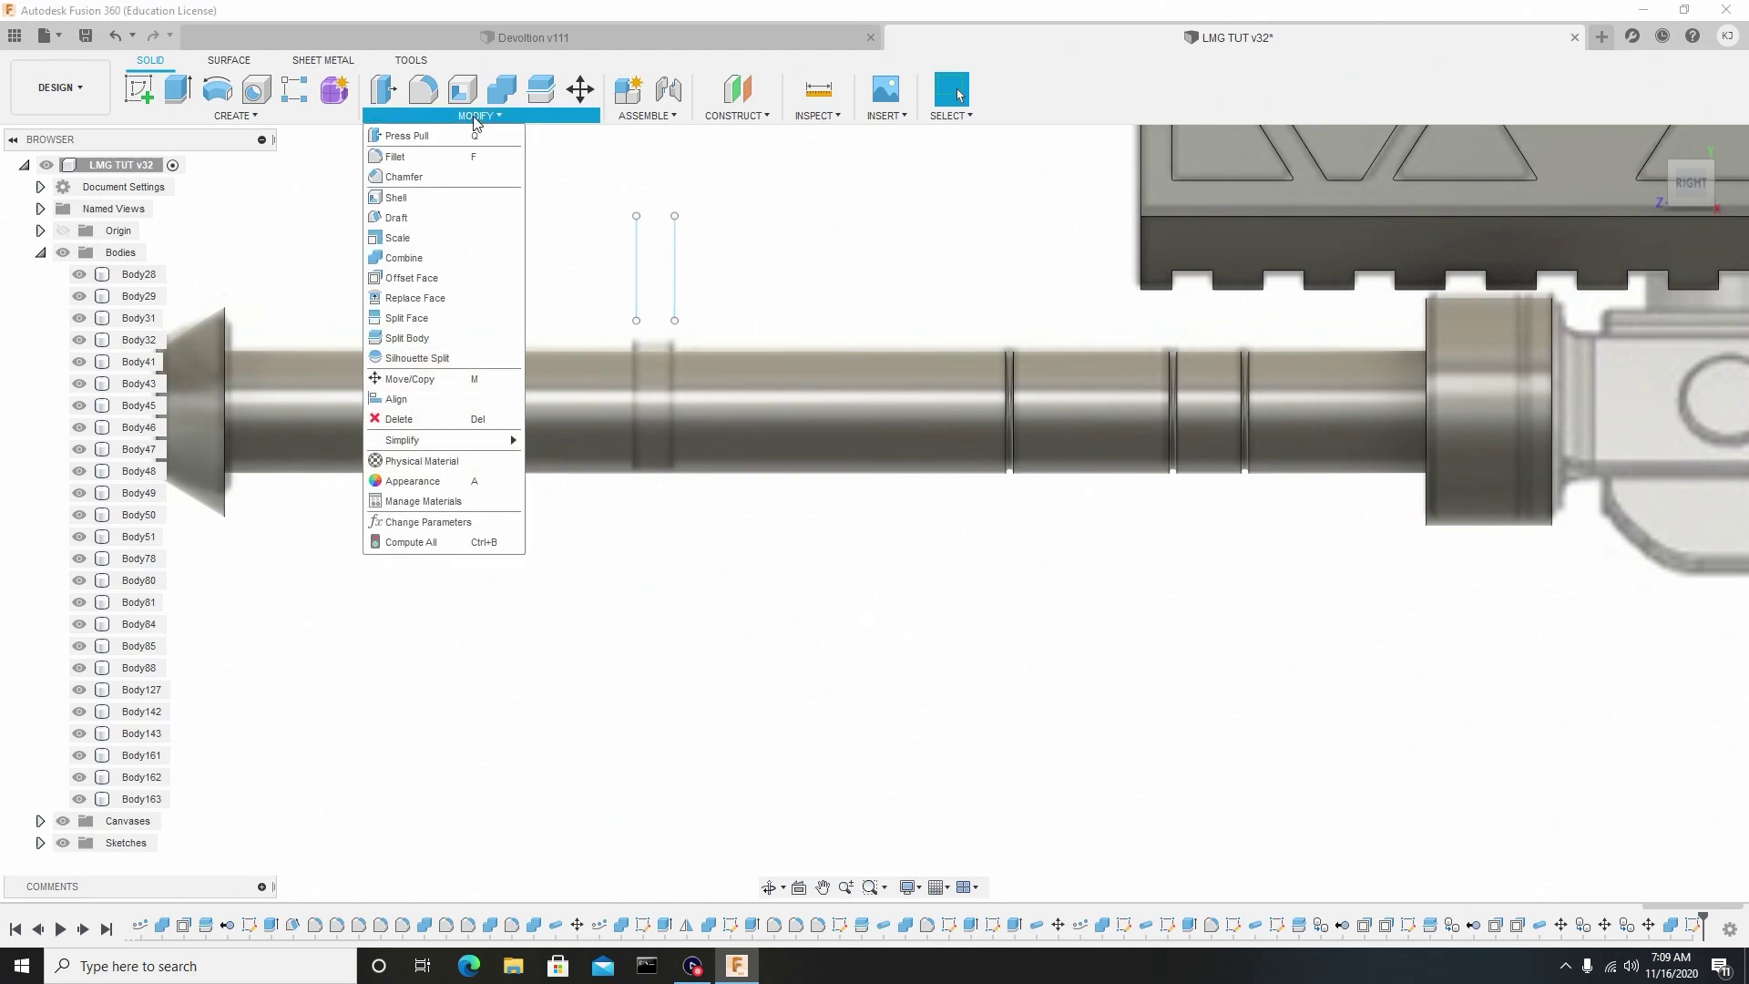
{"action": "left_click", "coordinate": [429, 337]}
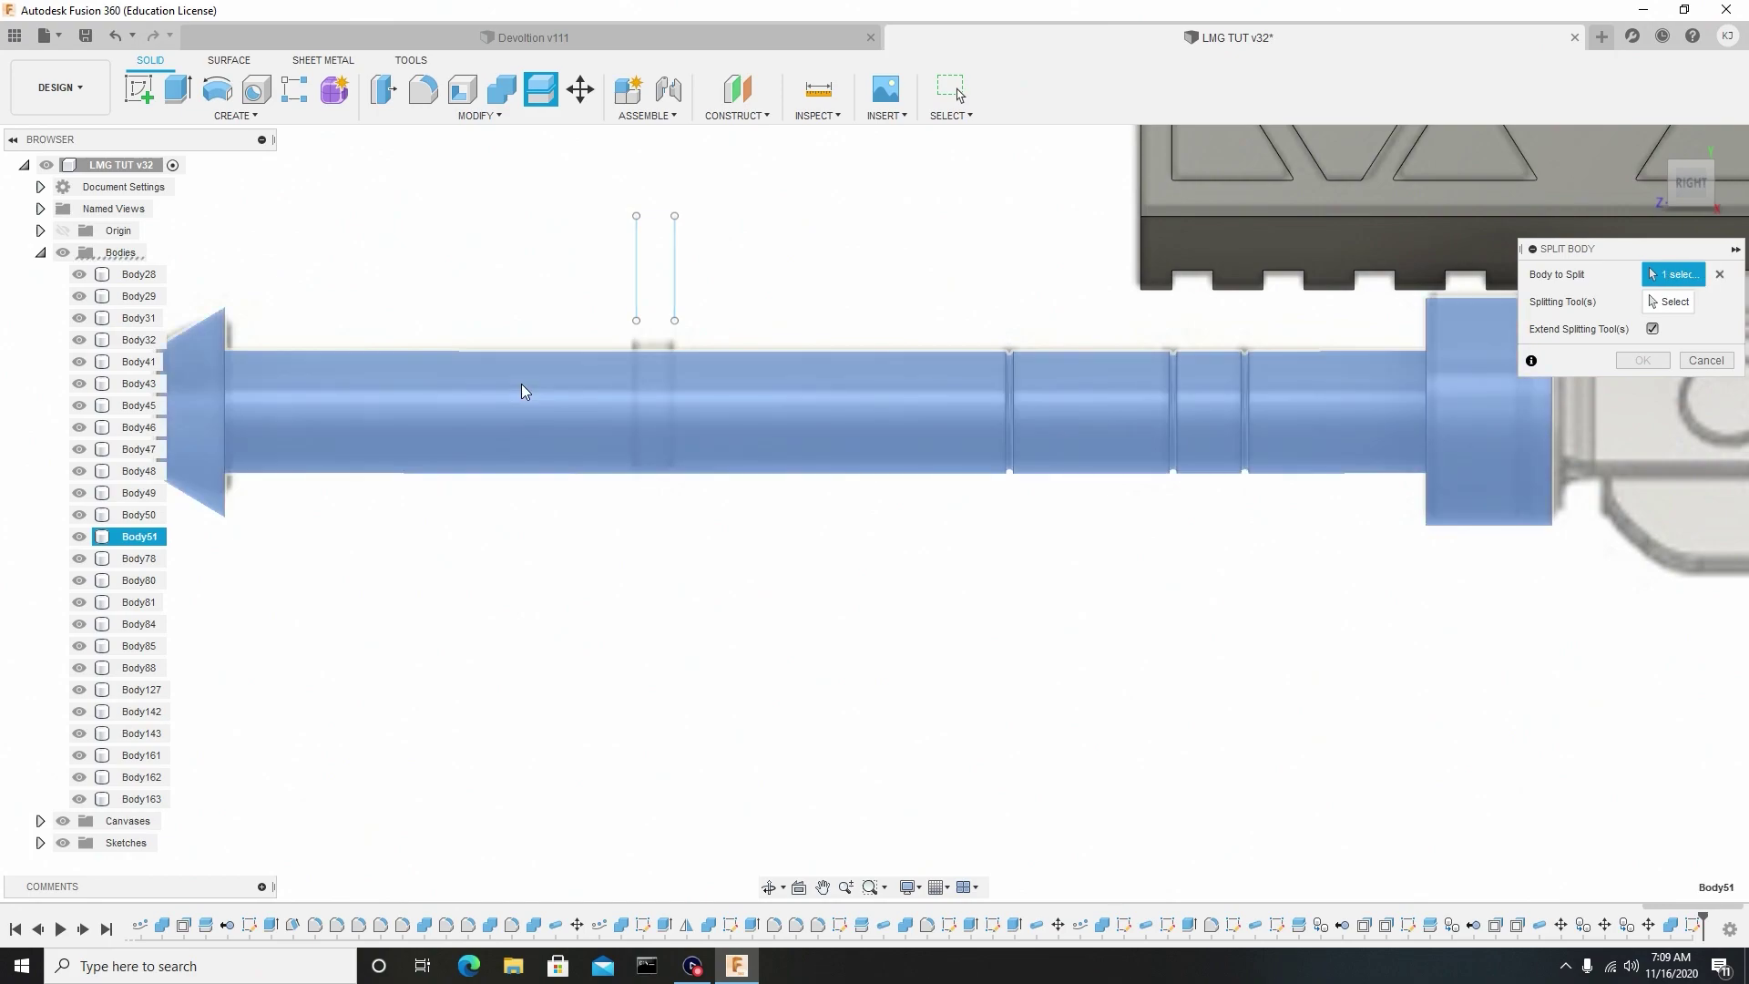
{"action": "left_click", "coordinate": [521, 384]}
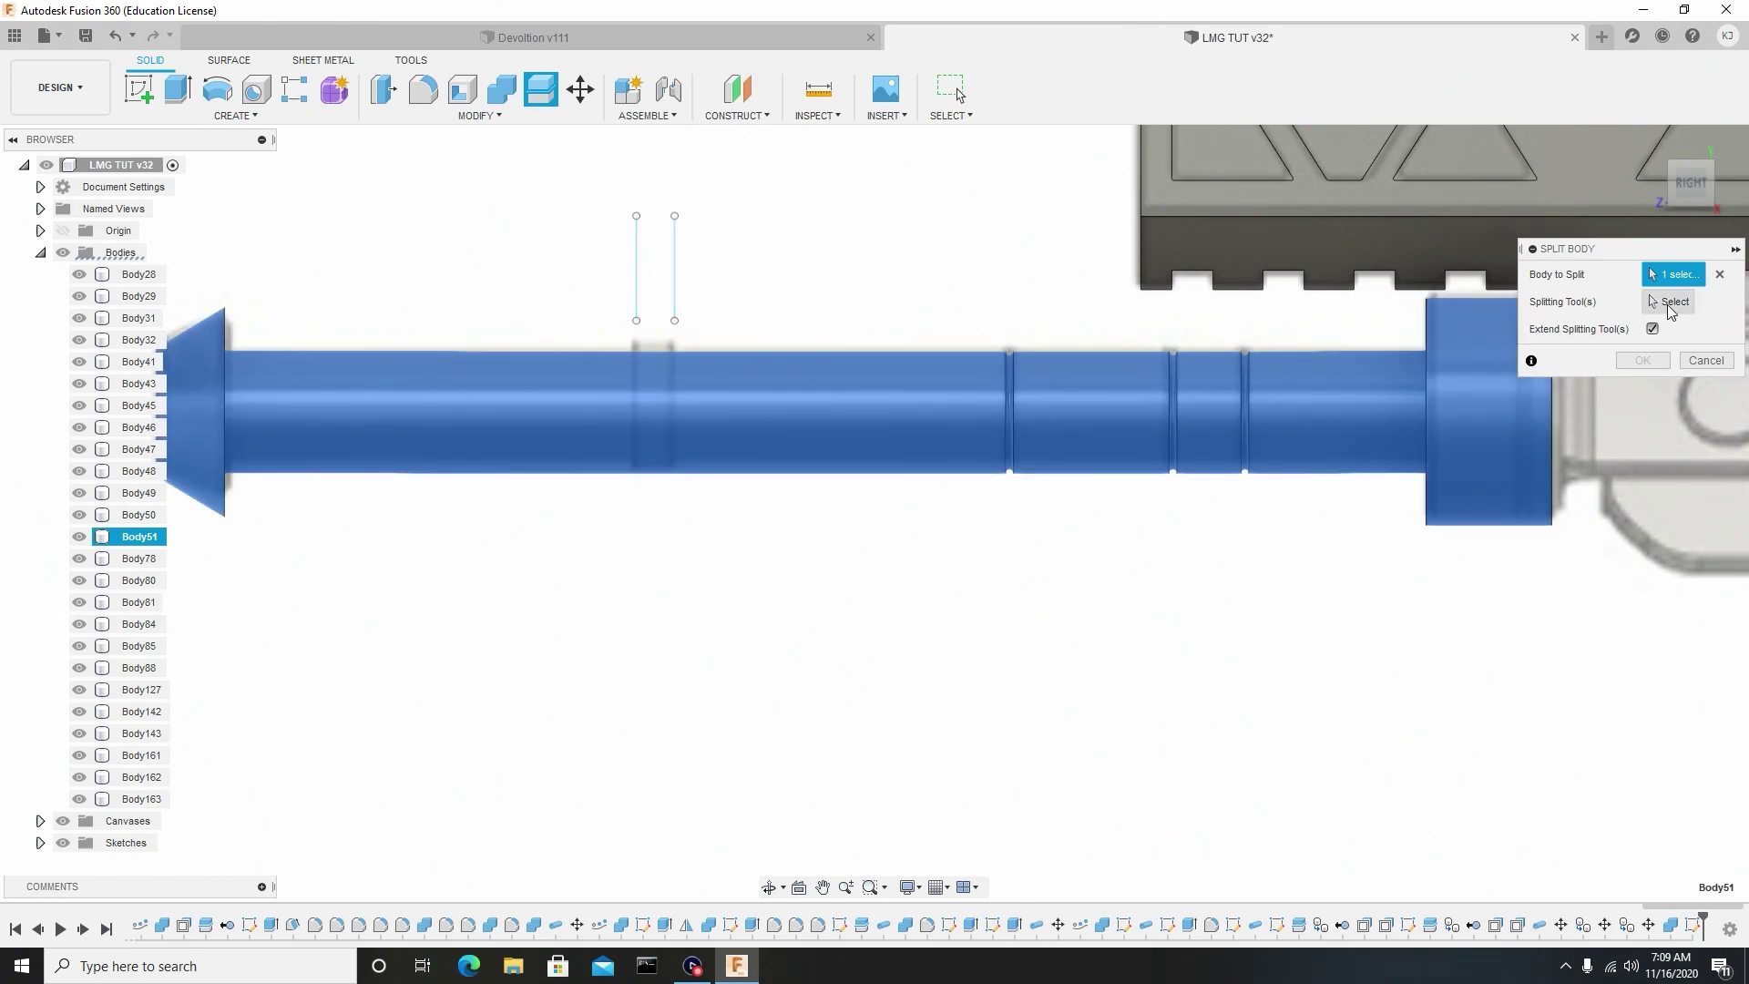
{"action": "left_click", "coordinate": [1668, 302]}
{"action": "left_click", "coordinate": [674, 290]}
{"action": "left_click", "coordinate": [636, 290]}
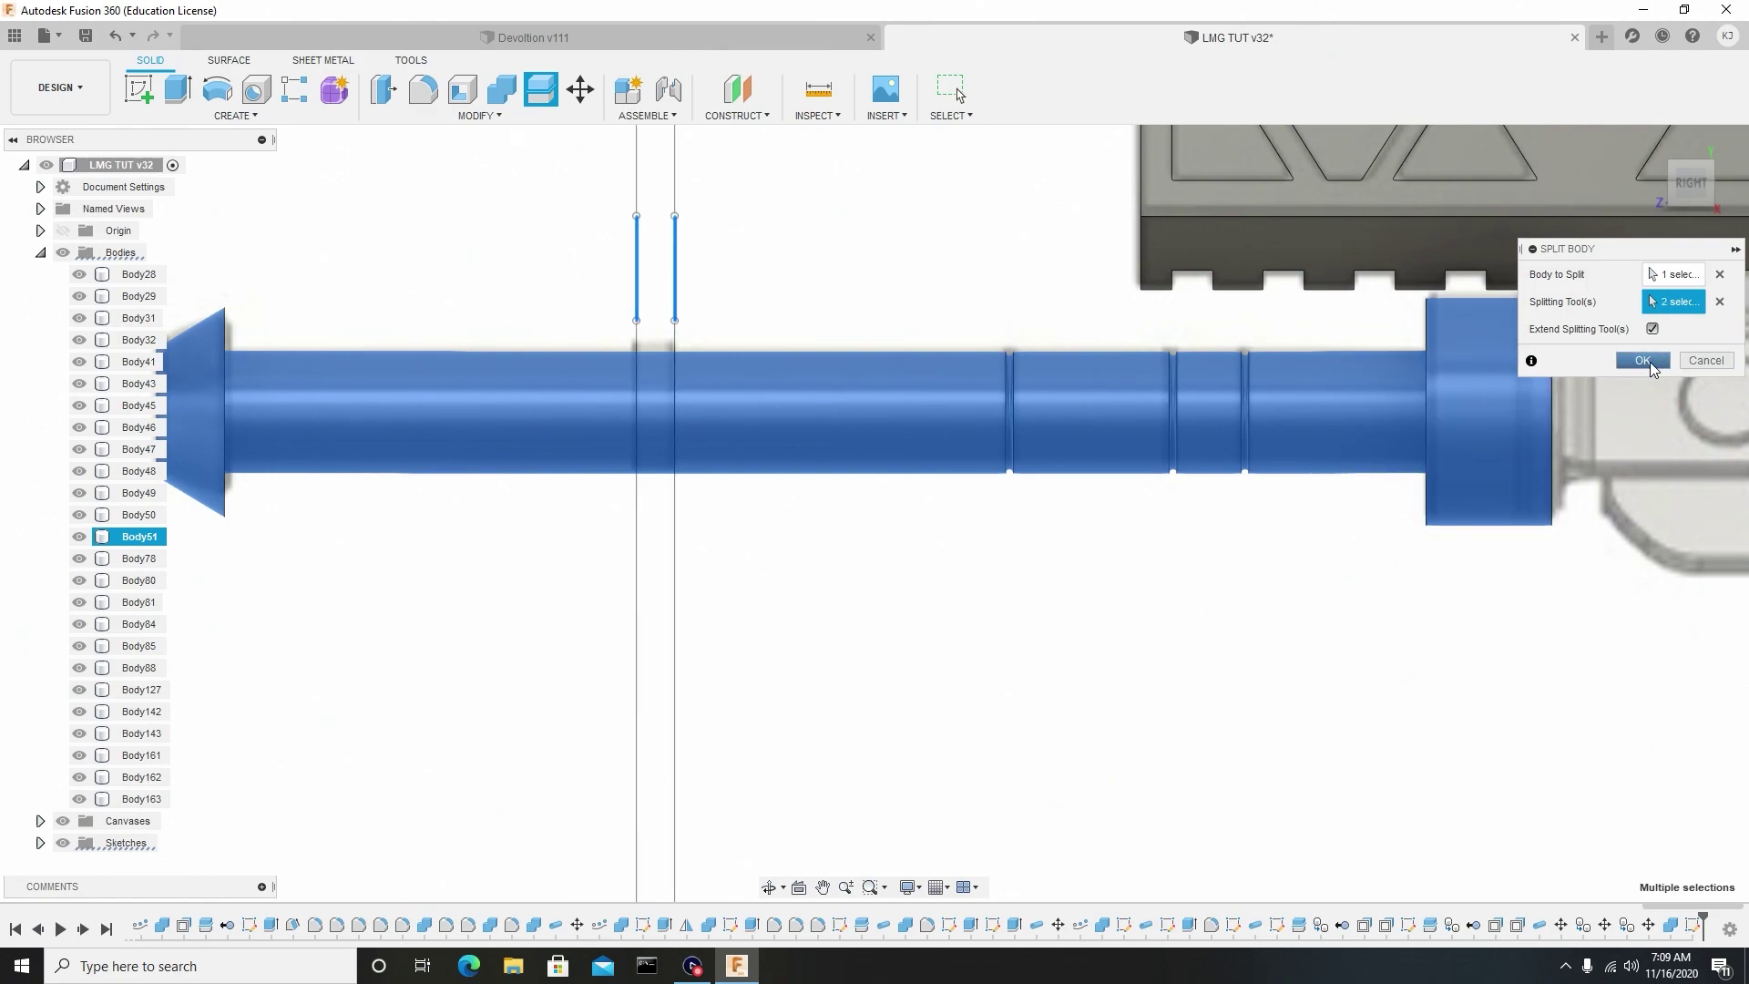
{"action": "middle_click_drag", "start_coordinate": [741, 312], "coordinate": [773, 317], "text": "shift"}
{"action": "scroll", "coordinate": [773, 316], "scroll_direction": "up", "scroll_amount": 2}
{"action": "scroll", "coordinate": [778, 323], "scroll_direction": "down", "scroll_amount": 6}
{"action": "scroll", "coordinate": [799, 341], "scroll_direction": "down", "scroll_amount": 3}
{"action": "middle_click_drag", "start_coordinate": [828, 375], "coordinate": [790, 386], "text": "shift"}
{"action": "scroll", "coordinate": [788, 380], "scroll_direction": "up", "scroll_amount": 3}
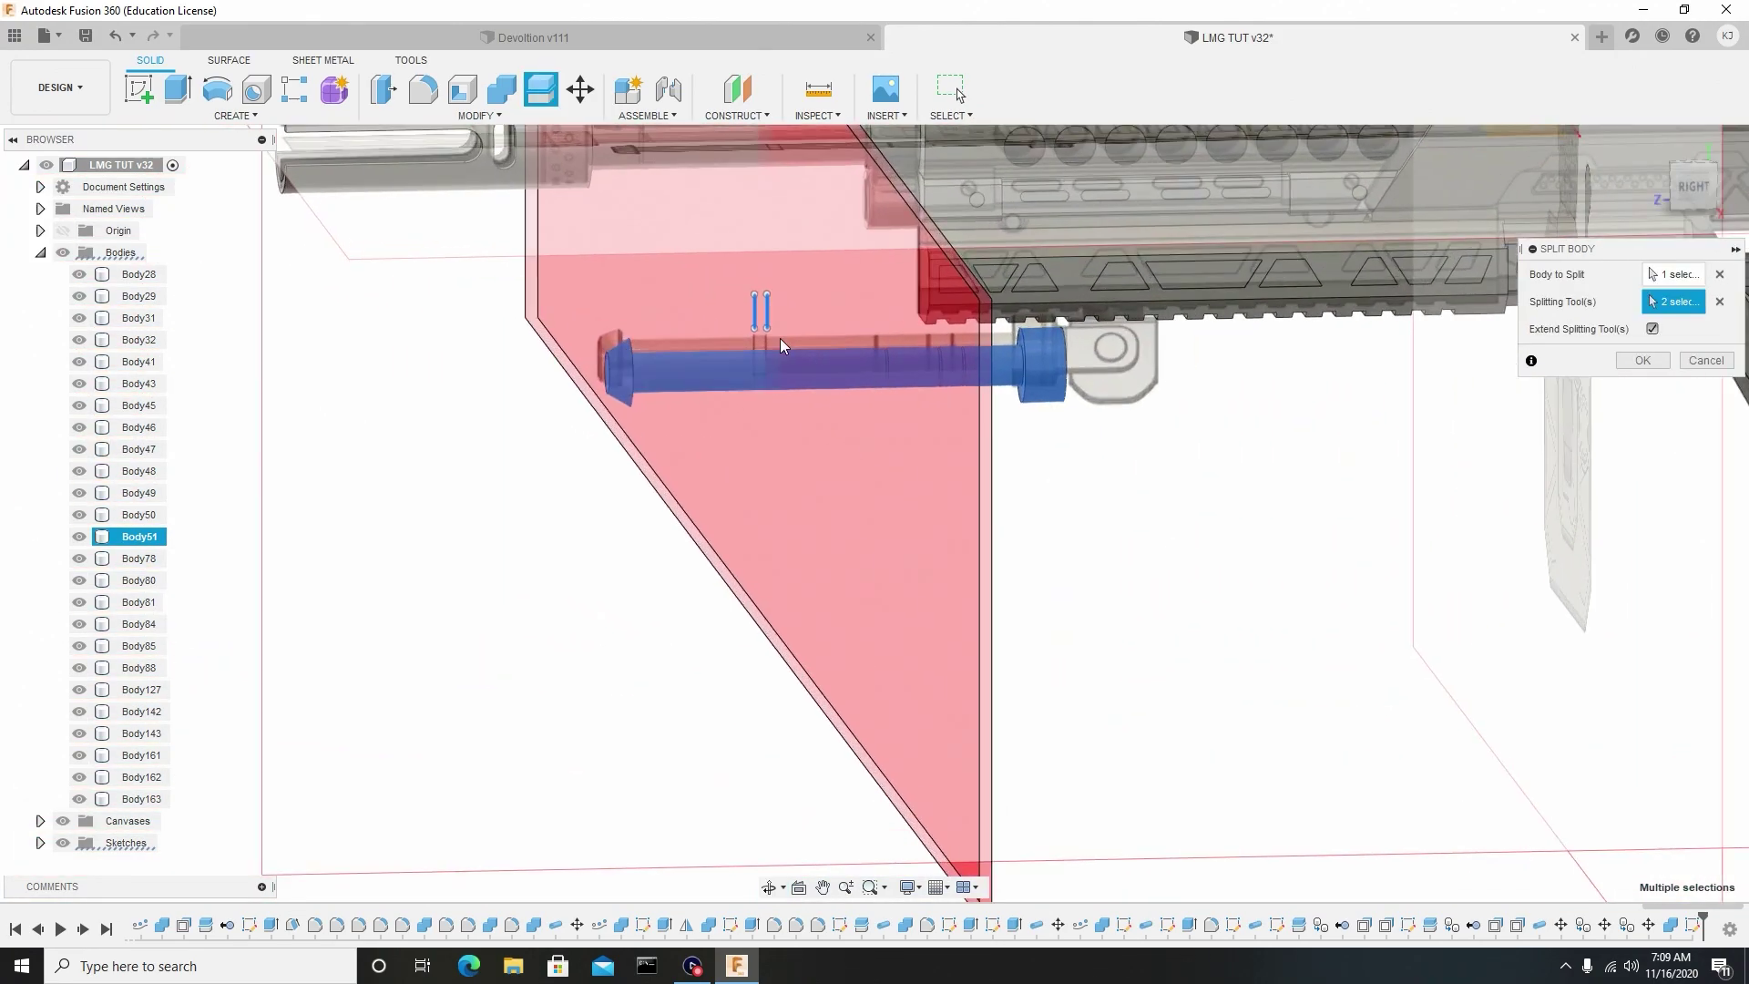
{"action": "scroll", "coordinate": [779, 337], "scroll_direction": "up", "scroll_amount": 5}
{"action": "left_click", "coordinate": [1645, 359]}
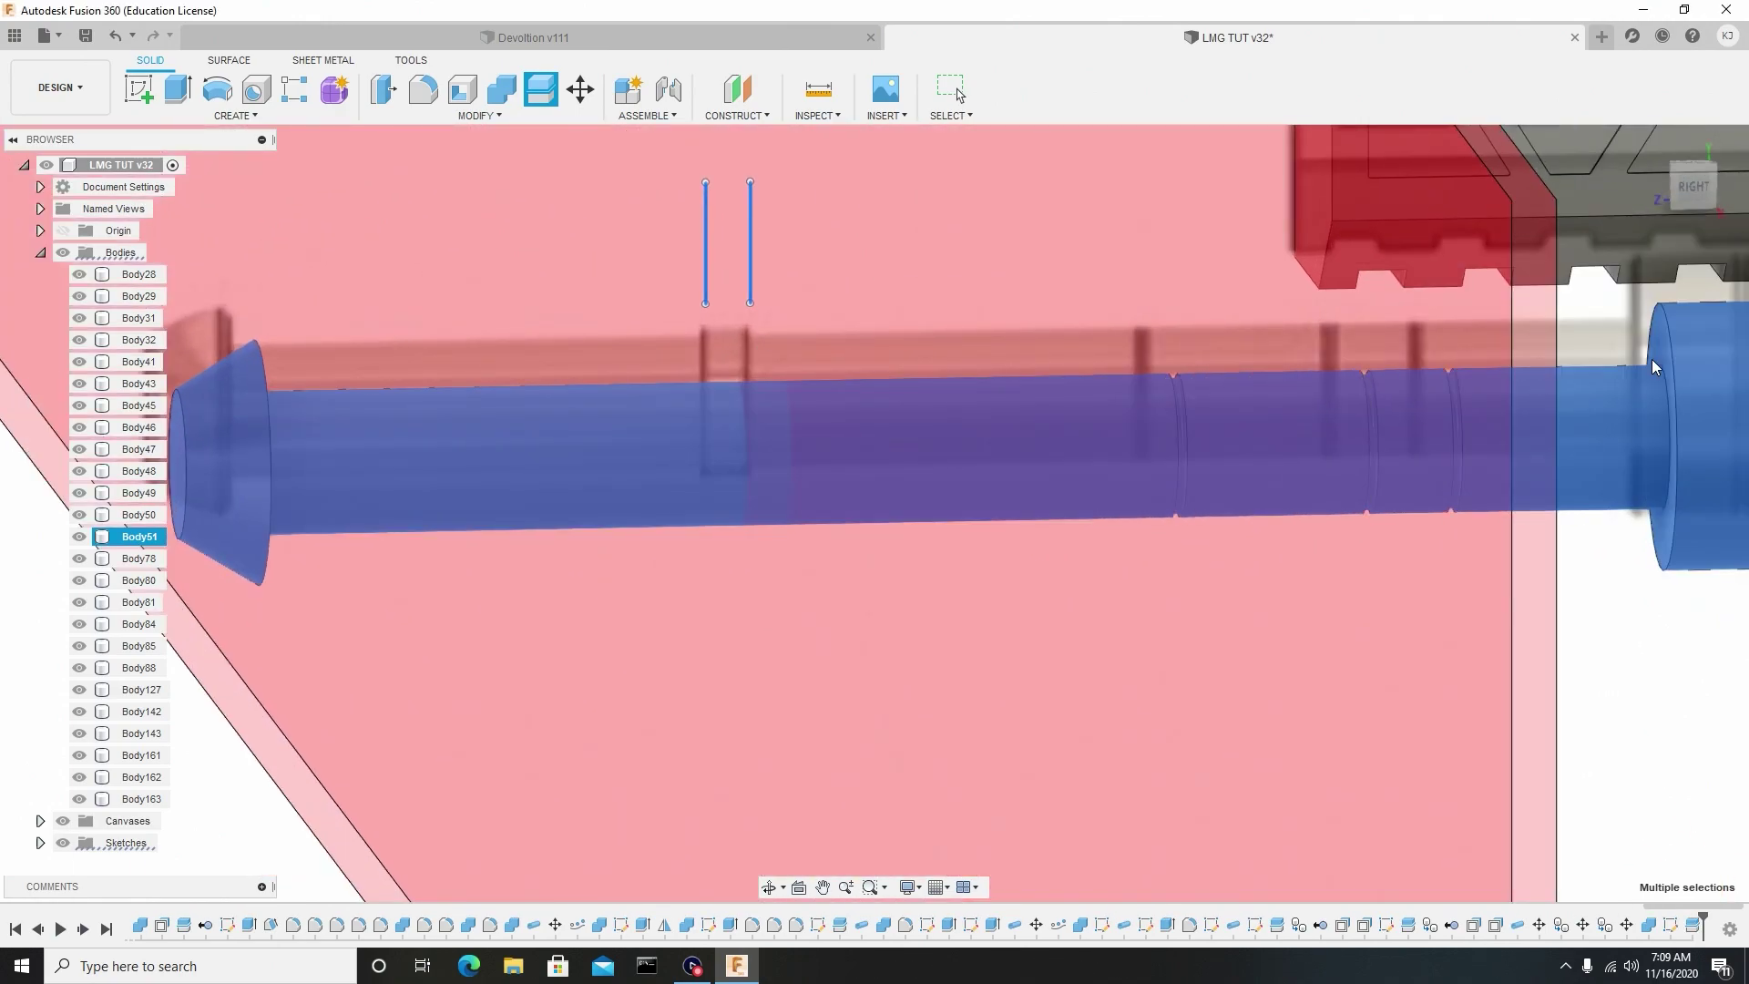
{"action": "scroll", "coordinate": [807, 429], "scroll_direction": "up", "scroll_amount": 2}
{"action": "scroll", "coordinate": [940, 466], "scroll_direction": "down", "scroll_amount": 4}
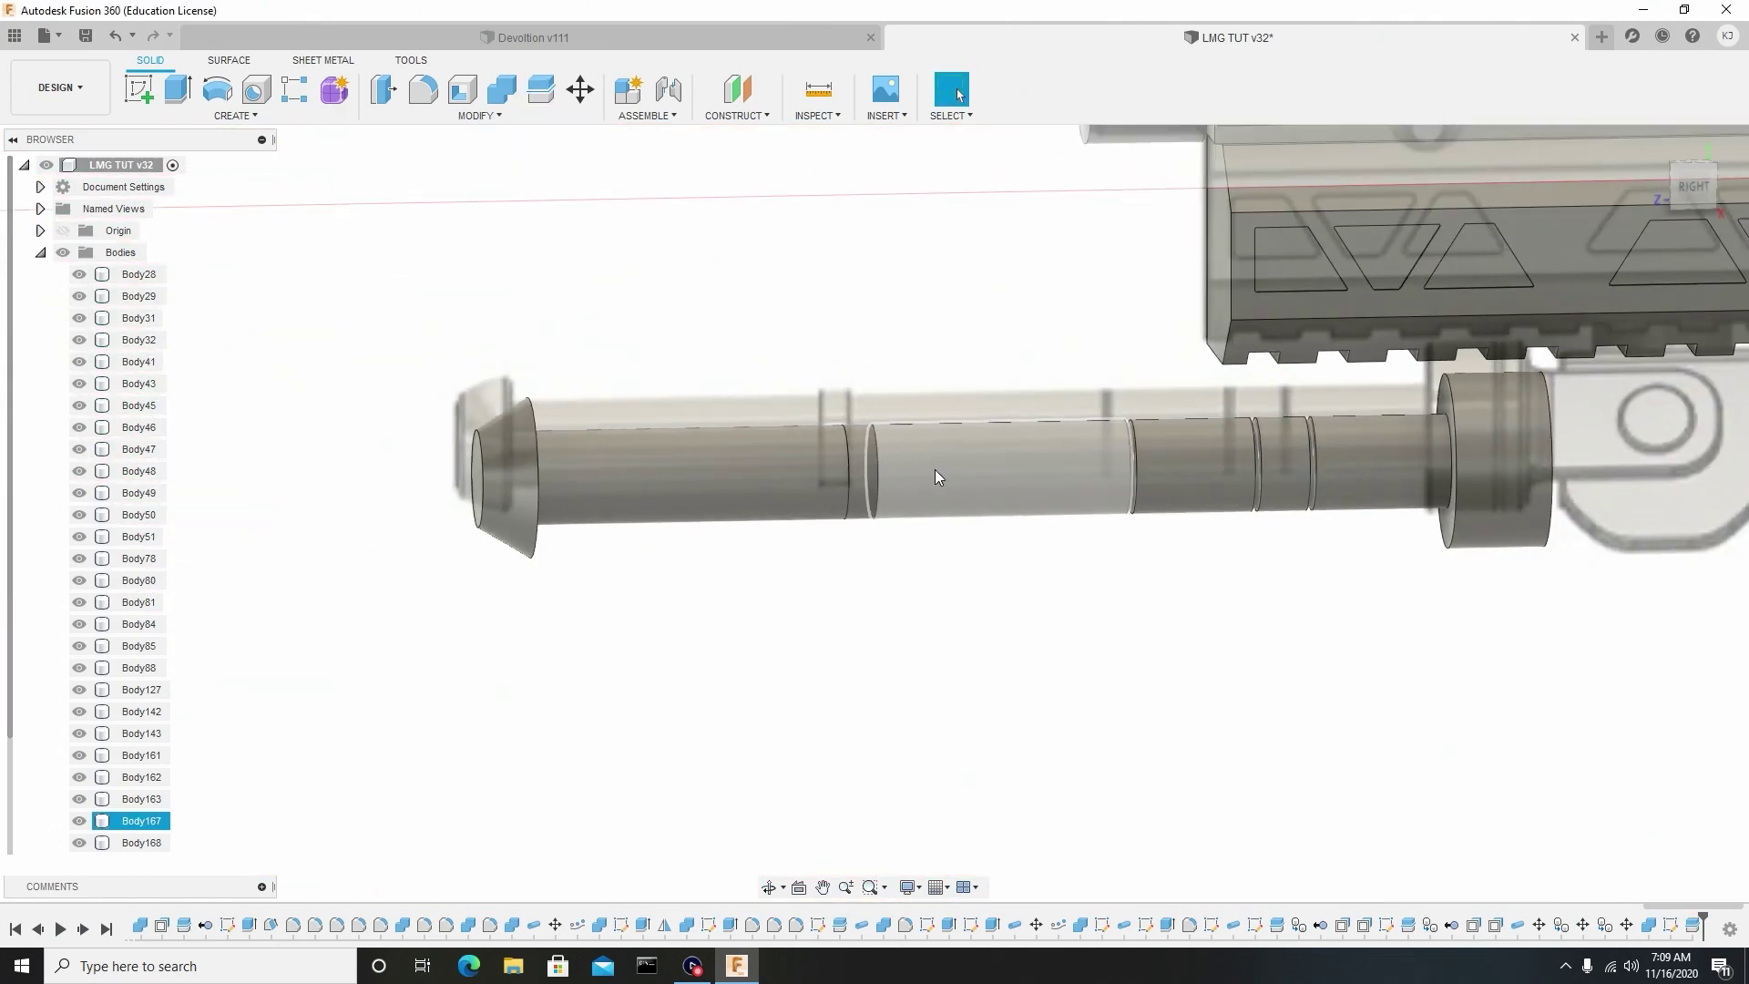
{"action": "left_click", "coordinate": [871, 450]}
{"action": "scroll", "coordinate": [869, 450], "scroll_direction": "up", "scroll_amount": 4}
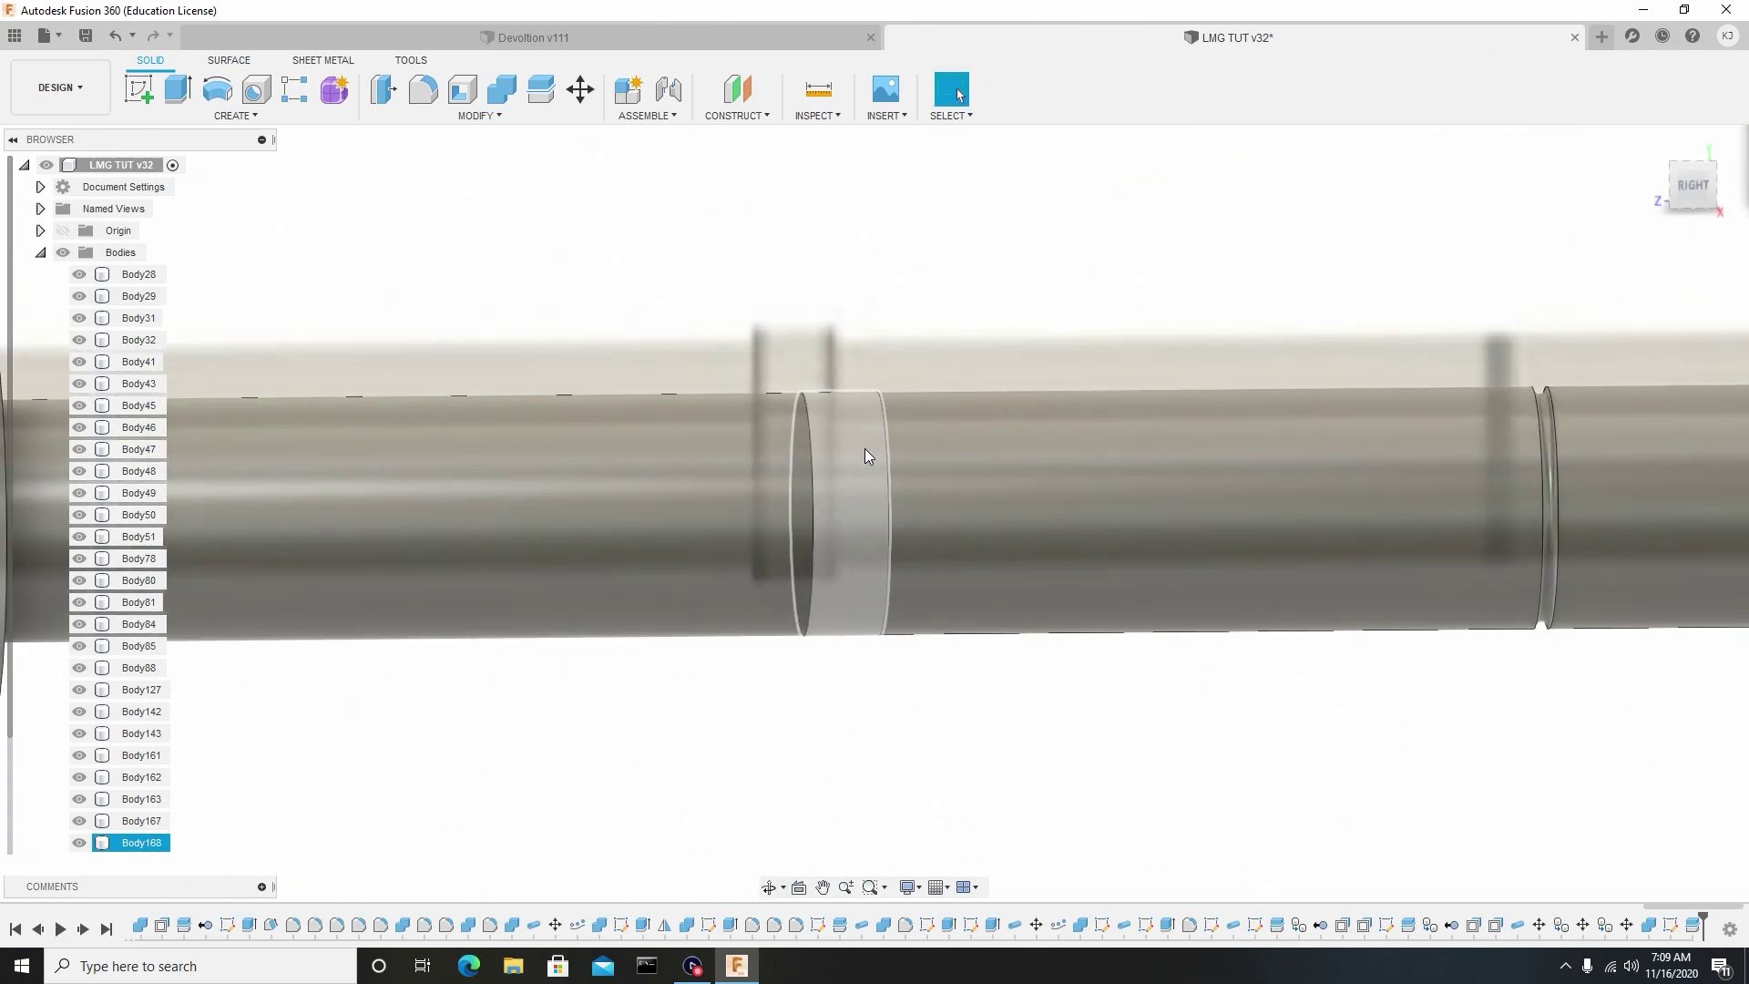
{"action": "scroll", "coordinate": [847, 401], "scroll_direction": "down", "scroll_amount": 4}
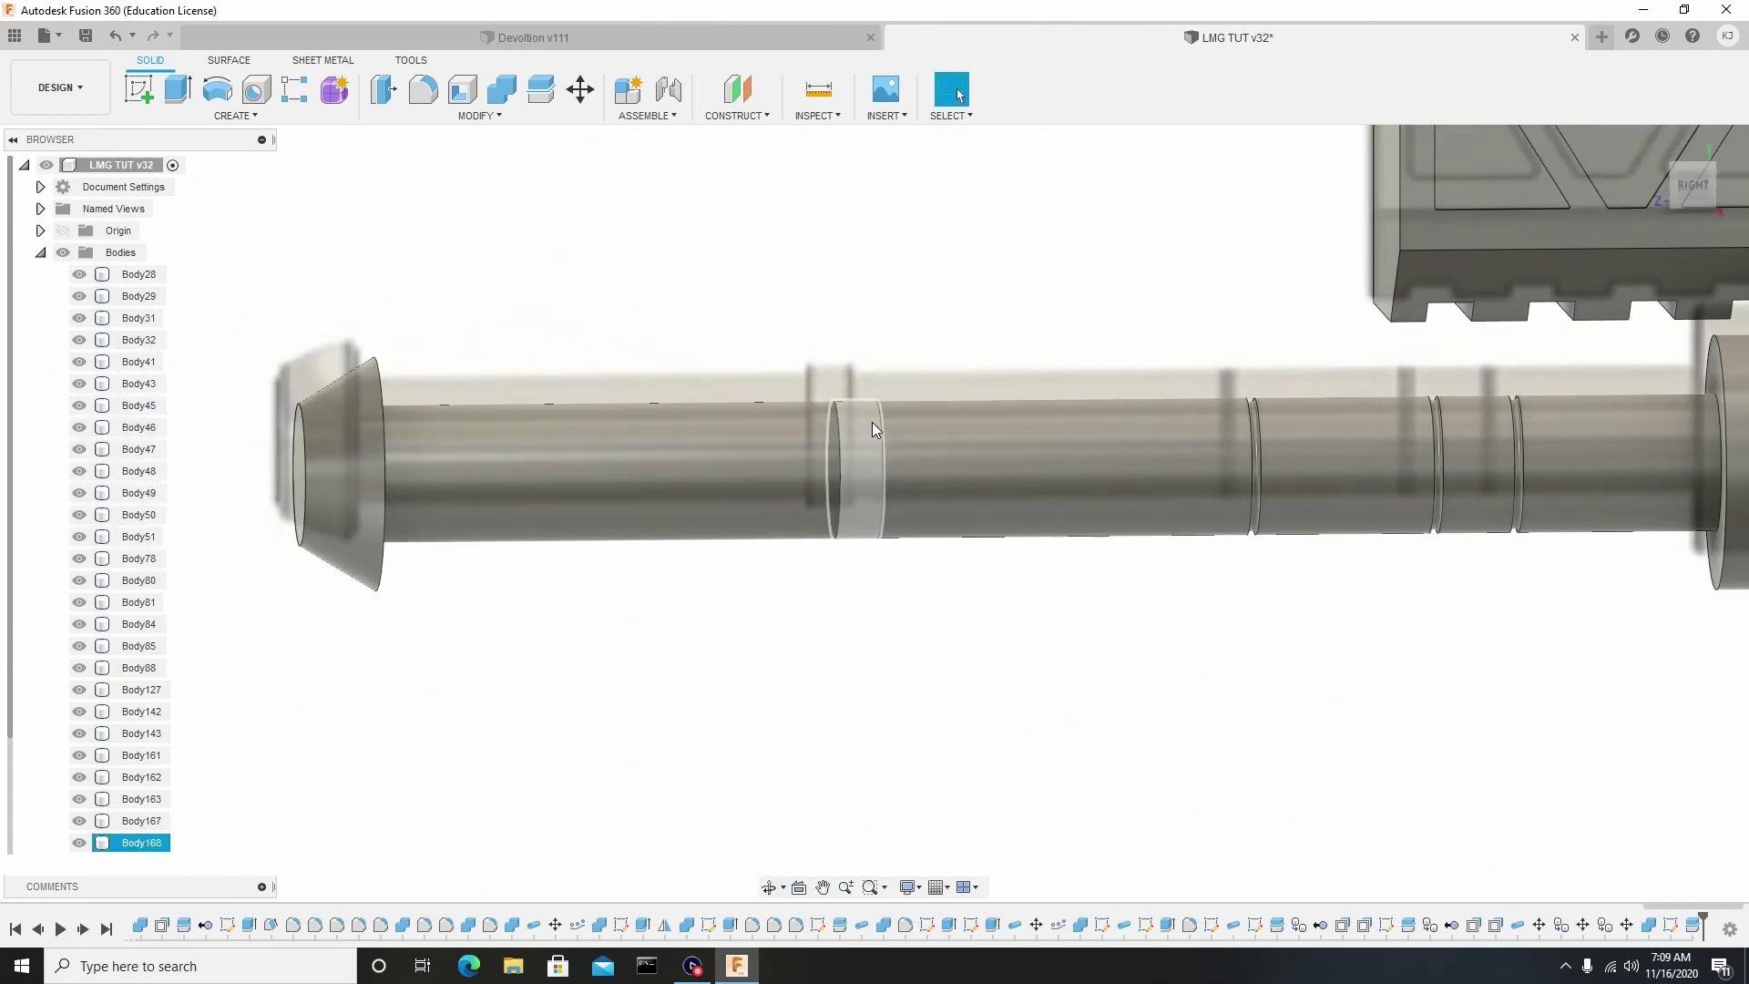
Offset the outer face of the narrow band on the bipod leg outward by 0.028 mm to match the canvas.
{"action": "scroll", "coordinate": [859, 408], "scroll_direction": "up", "scroll_amount": 1}
{"action": "right_click", "coordinate": [858, 410]}
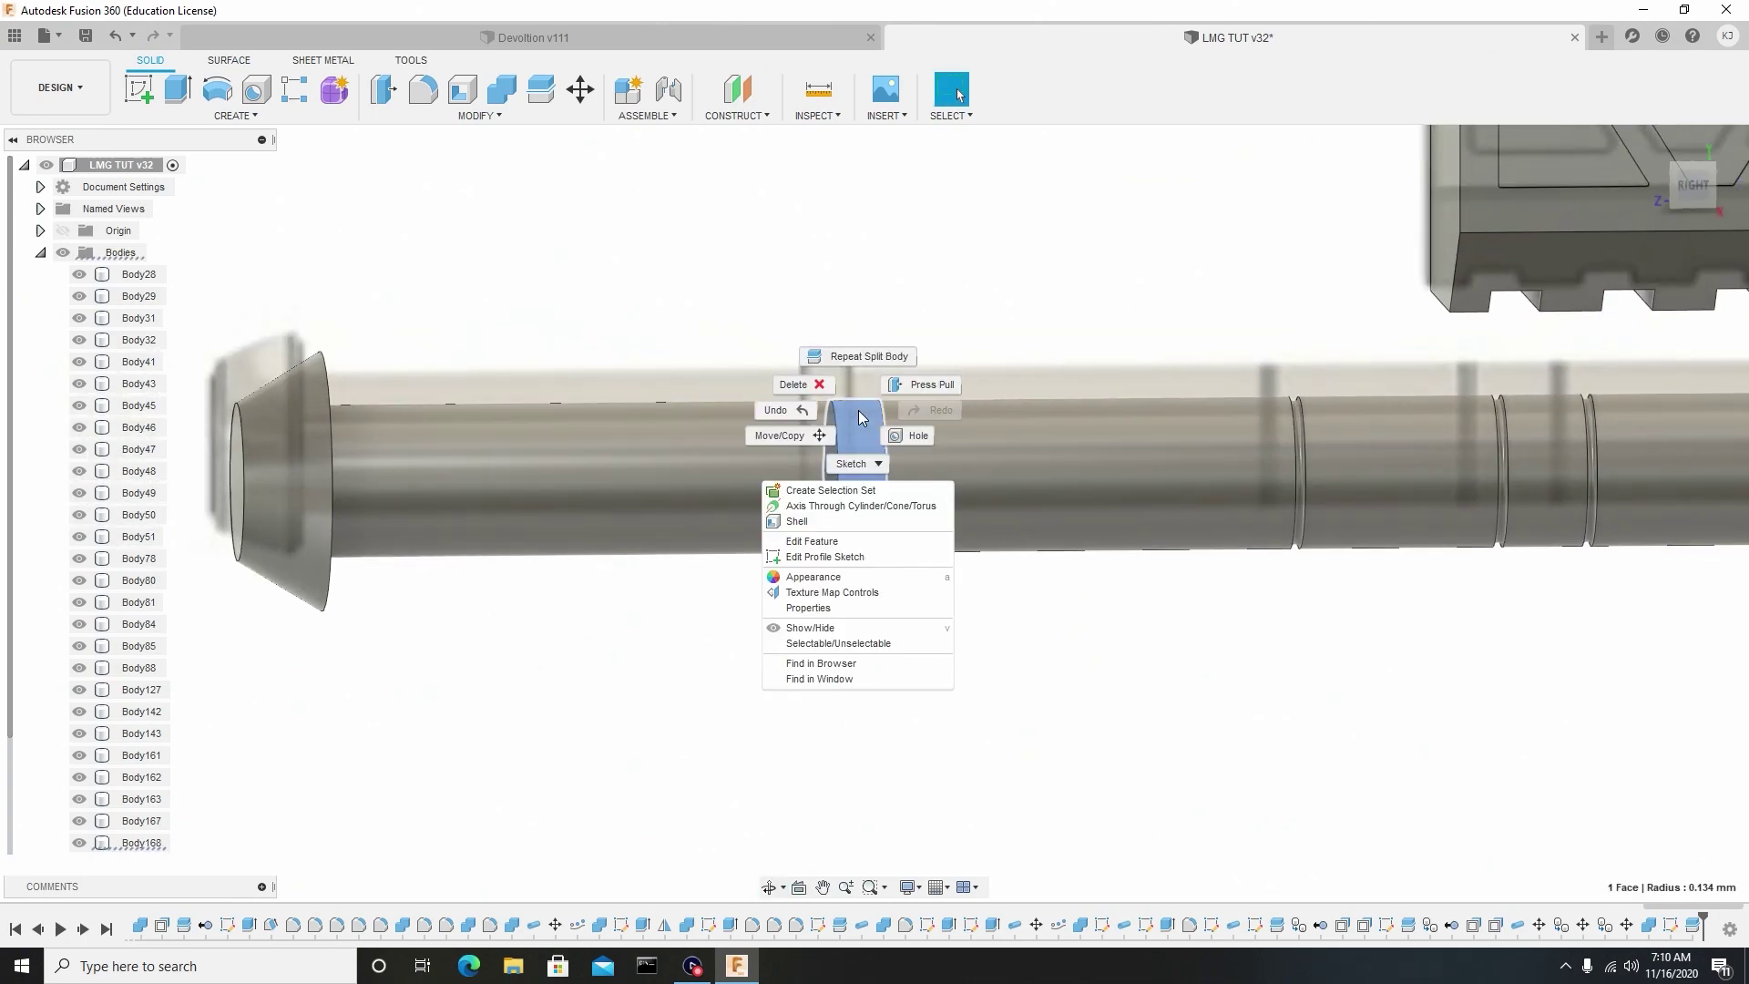
{"action": "left_click", "coordinate": [911, 388]}
{"action": "left_click_drag", "start_coordinate": [860, 392], "coordinate": [861, 384]}
{"action": "mouse_move", "coordinate": [867, 463]}
{"action": "middle_mouse_down", "text": "shift"}
{"action": "mouse_move", "coordinate": [930, 455]}
{"action": "mouse_move", "coordinate": [870, 452]}
{"action": "middle_mouse_up", "text": "shift"}
{"action": "scroll", "coordinate": [859, 390], "scroll_direction": "up", "scroll_amount": 3}
{"action": "left_click_drag", "start_coordinate": [860, 386], "coordinate": [864, 378]}
{"action": "scroll", "coordinate": [897, 424], "scroll_direction": "down", "scroll_amount": 3}
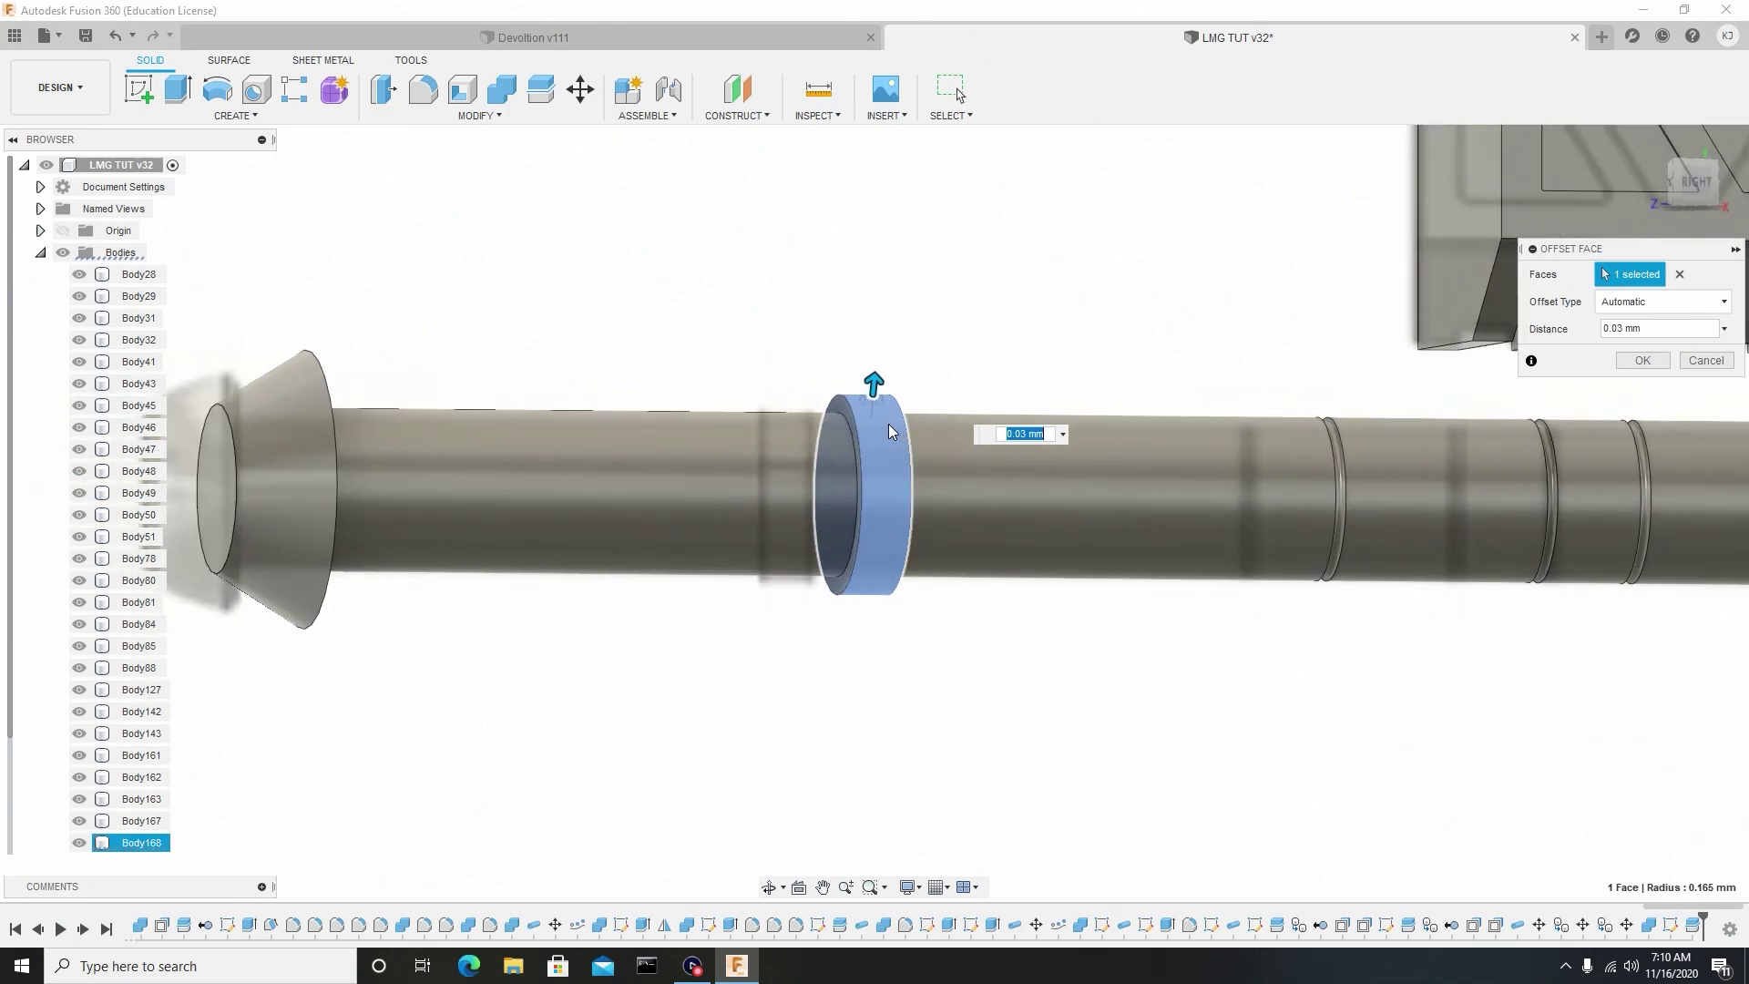
{"action": "scroll", "coordinate": [891, 428], "scroll_direction": "down", "scroll_amount": 3}
{"action": "scroll", "coordinate": [888, 437], "scroll_direction": "up", "scroll_amount": 4}
{"action": "mouse_move", "coordinate": [886, 398]}
{"action": "left_mouse_down"}
{"action": "mouse_move", "coordinate": [889, 382]}
{"action": "mouse_move", "coordinate": [887, 400]}
{"action": "left_mouse_up"}
{"action": "left_click", "coordinate": [1695, 182]}
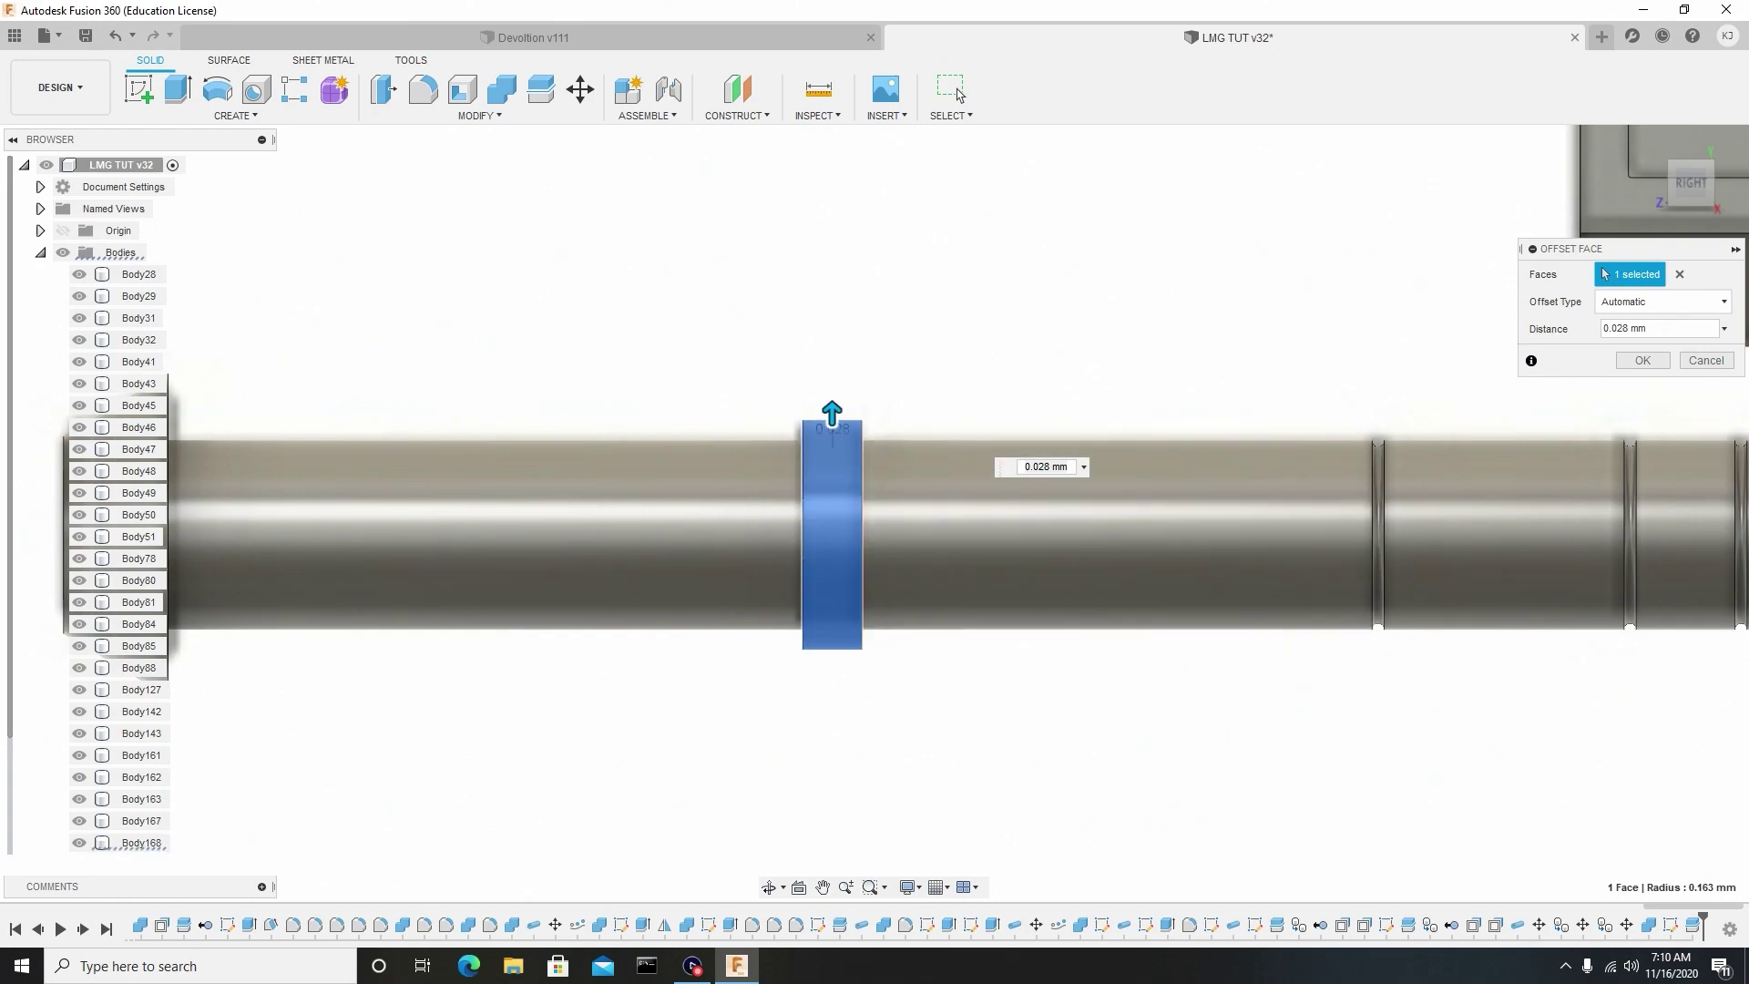
{"action": "left_click", "coordinate": [1636, 361]}
Offset the cylindrical face of the leg section between the foot and the band inward by 0.011 mm.
{"action": "scroll", "coordinate": [910, 426], "scroll_direction": "down", "scroll_amount": 3}
{"action": "middle_click_drag", "start_coordinate": [798, 448], "coordinate": [960, 400]}
{"action": "scroll", "coordinate": [955, 455], "scroll_direction": "down", "scroll_amount": 1}
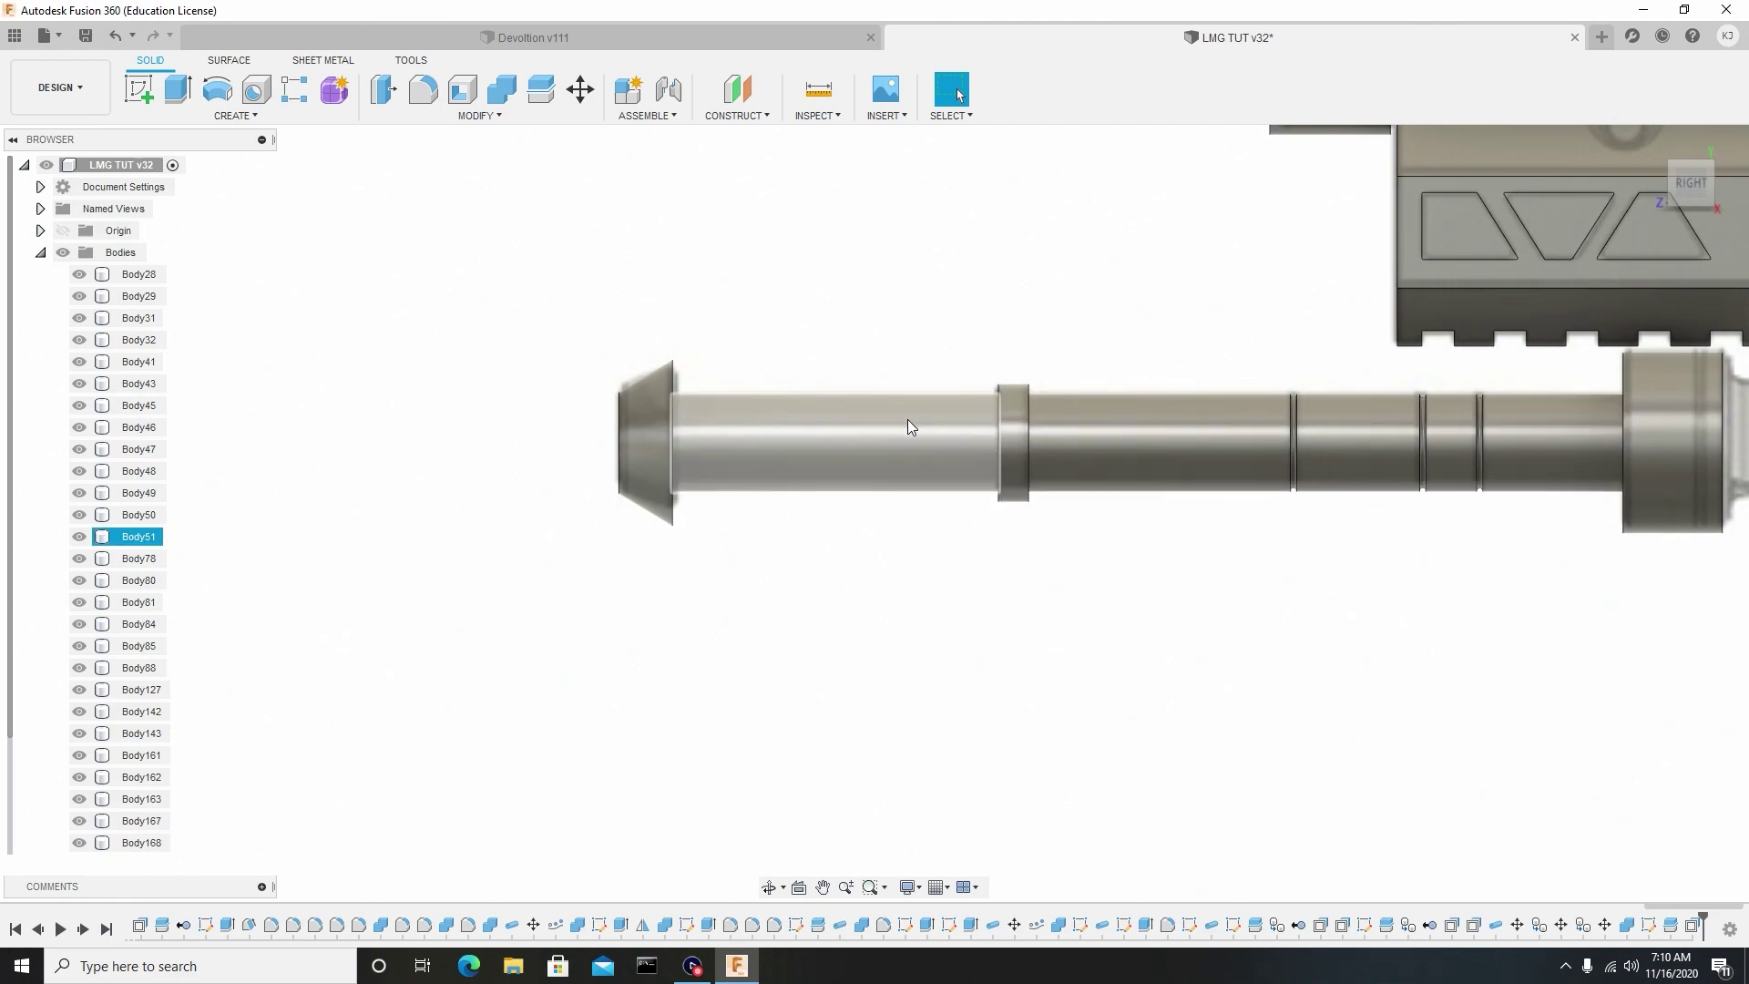
{"action": "scroll", "coordinate": [888, 372], "scroll_direction": "up", "scroll_amount": 3}
{"action": "right_click", "coordinate": [949, 445]}
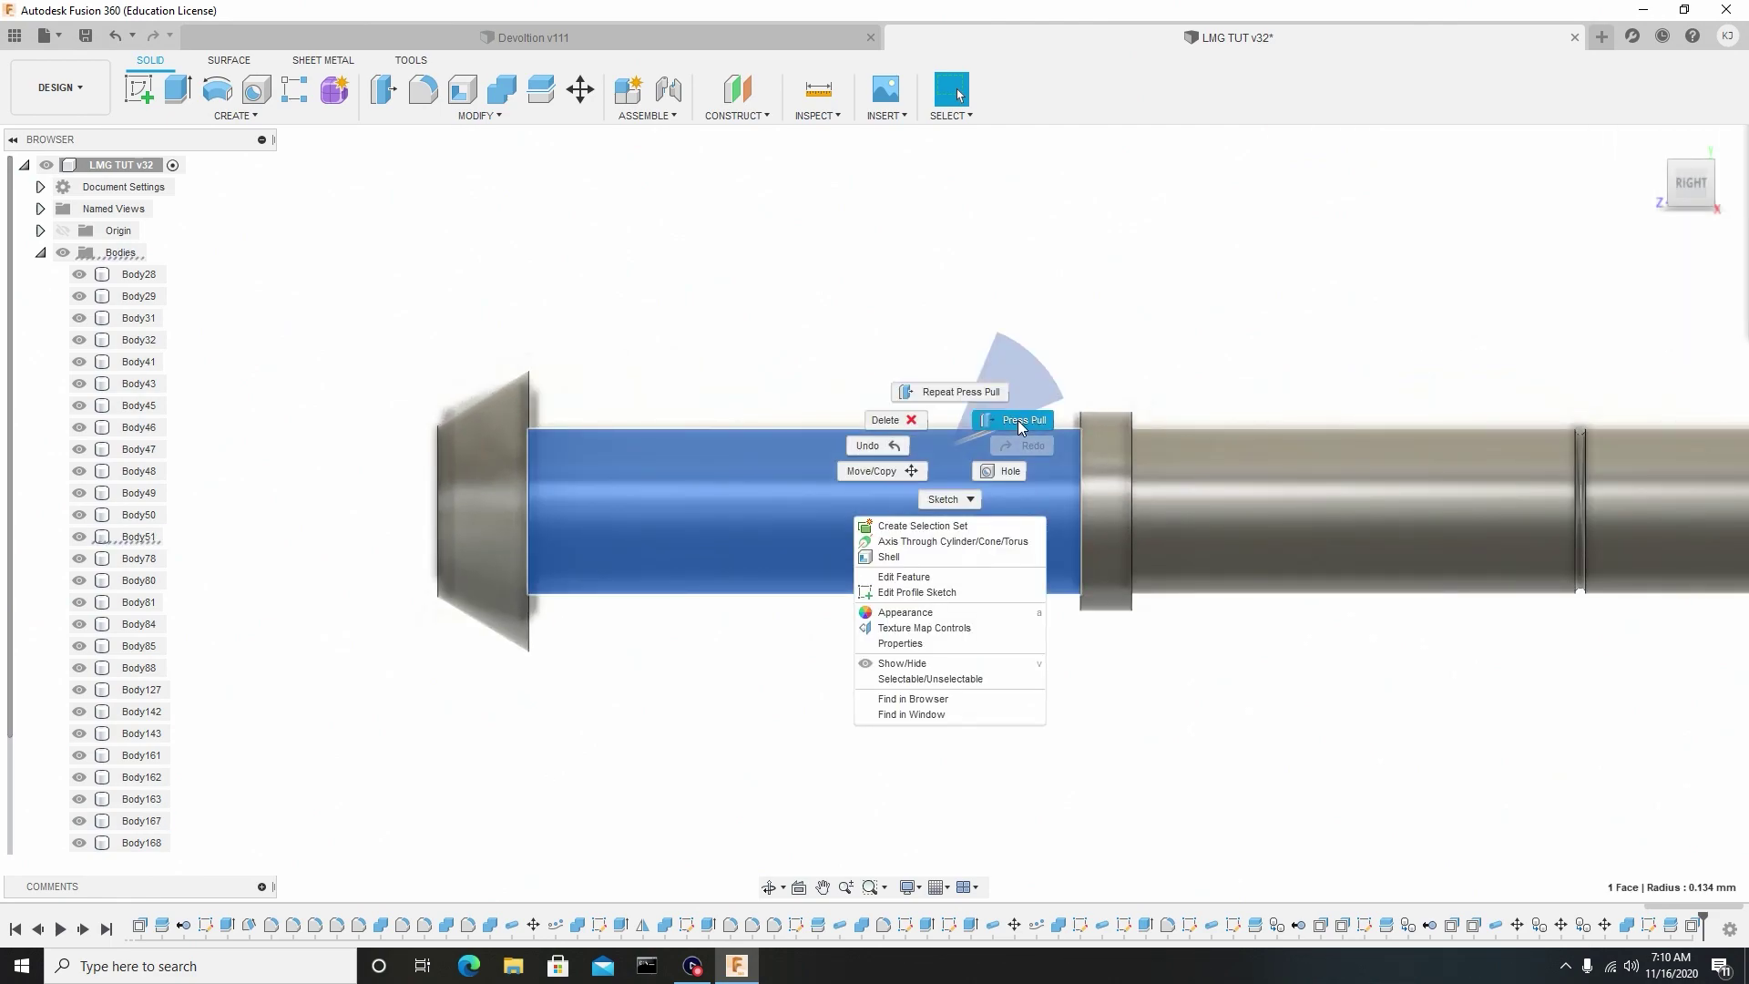
{"action": "left_click", "coordinate": [1018, 419]}
{"action": "mouse_move", "coordinate": [948, 434]}
{"action": "left_mouse_down"}
{"action": "mouse_move", "coordinate": [950, 459]}
{"action": "mouse_move", "coordinate": [956, 438]}
{"action": "left_mouse_up"}
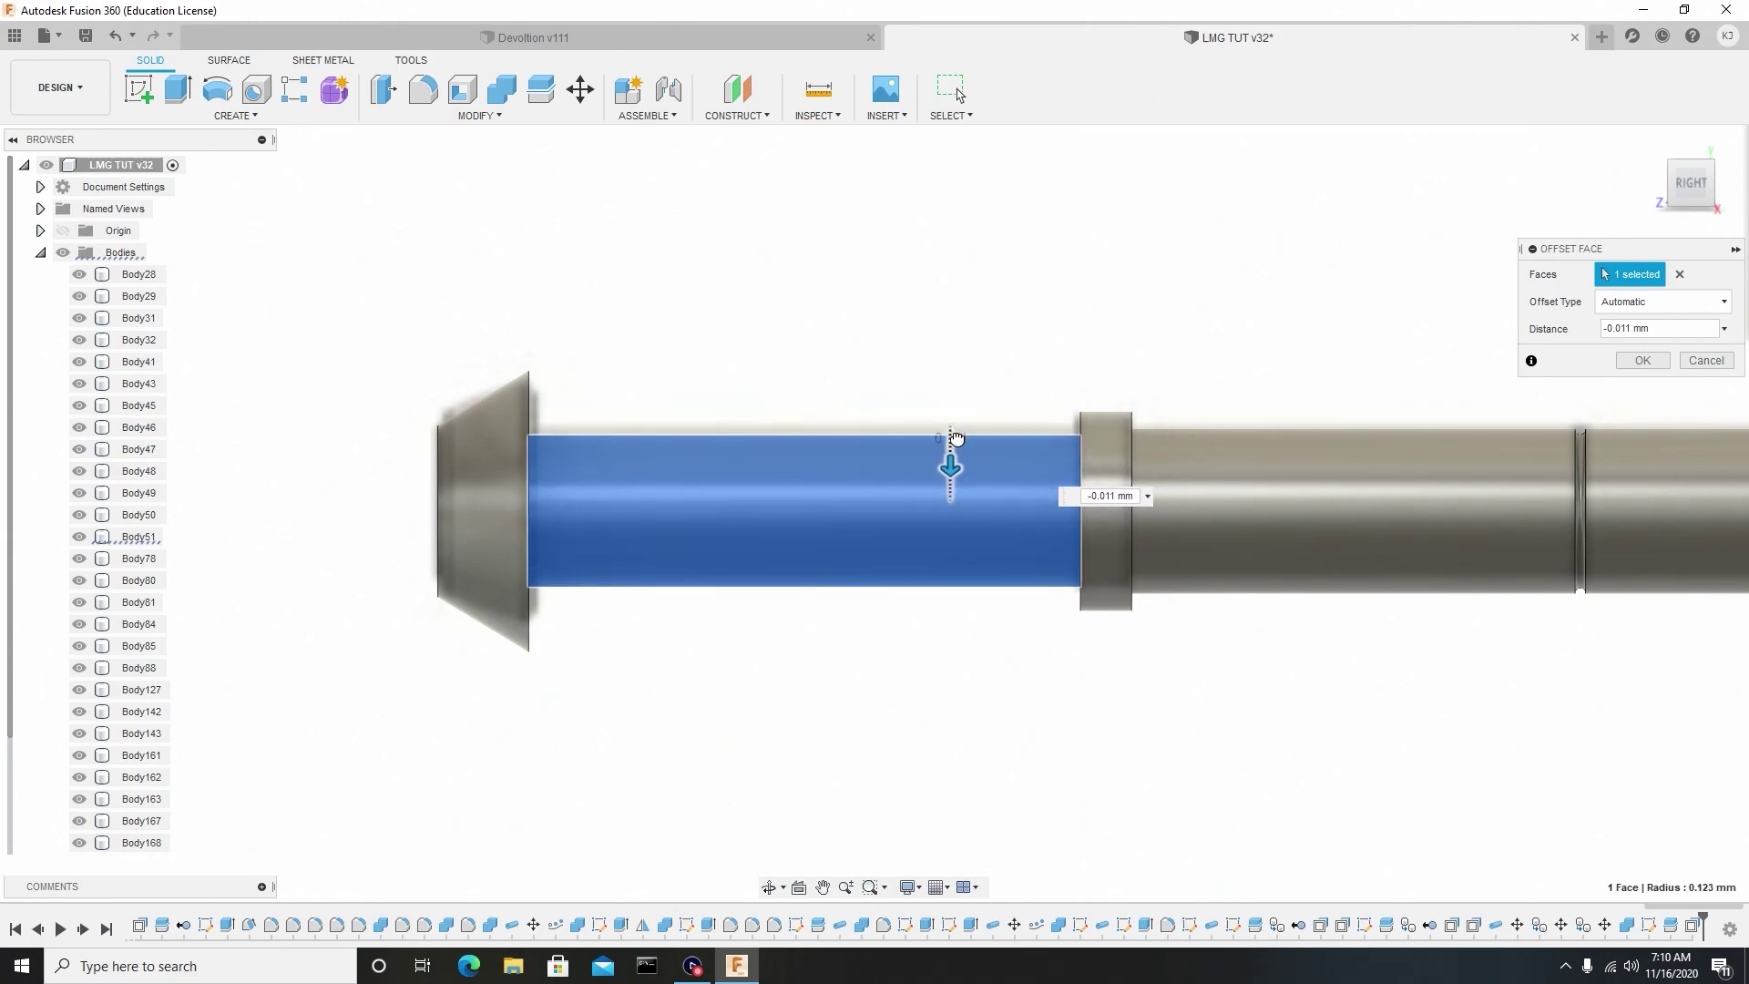
{"action": "left_click", "coordinate": [1640, 359]}
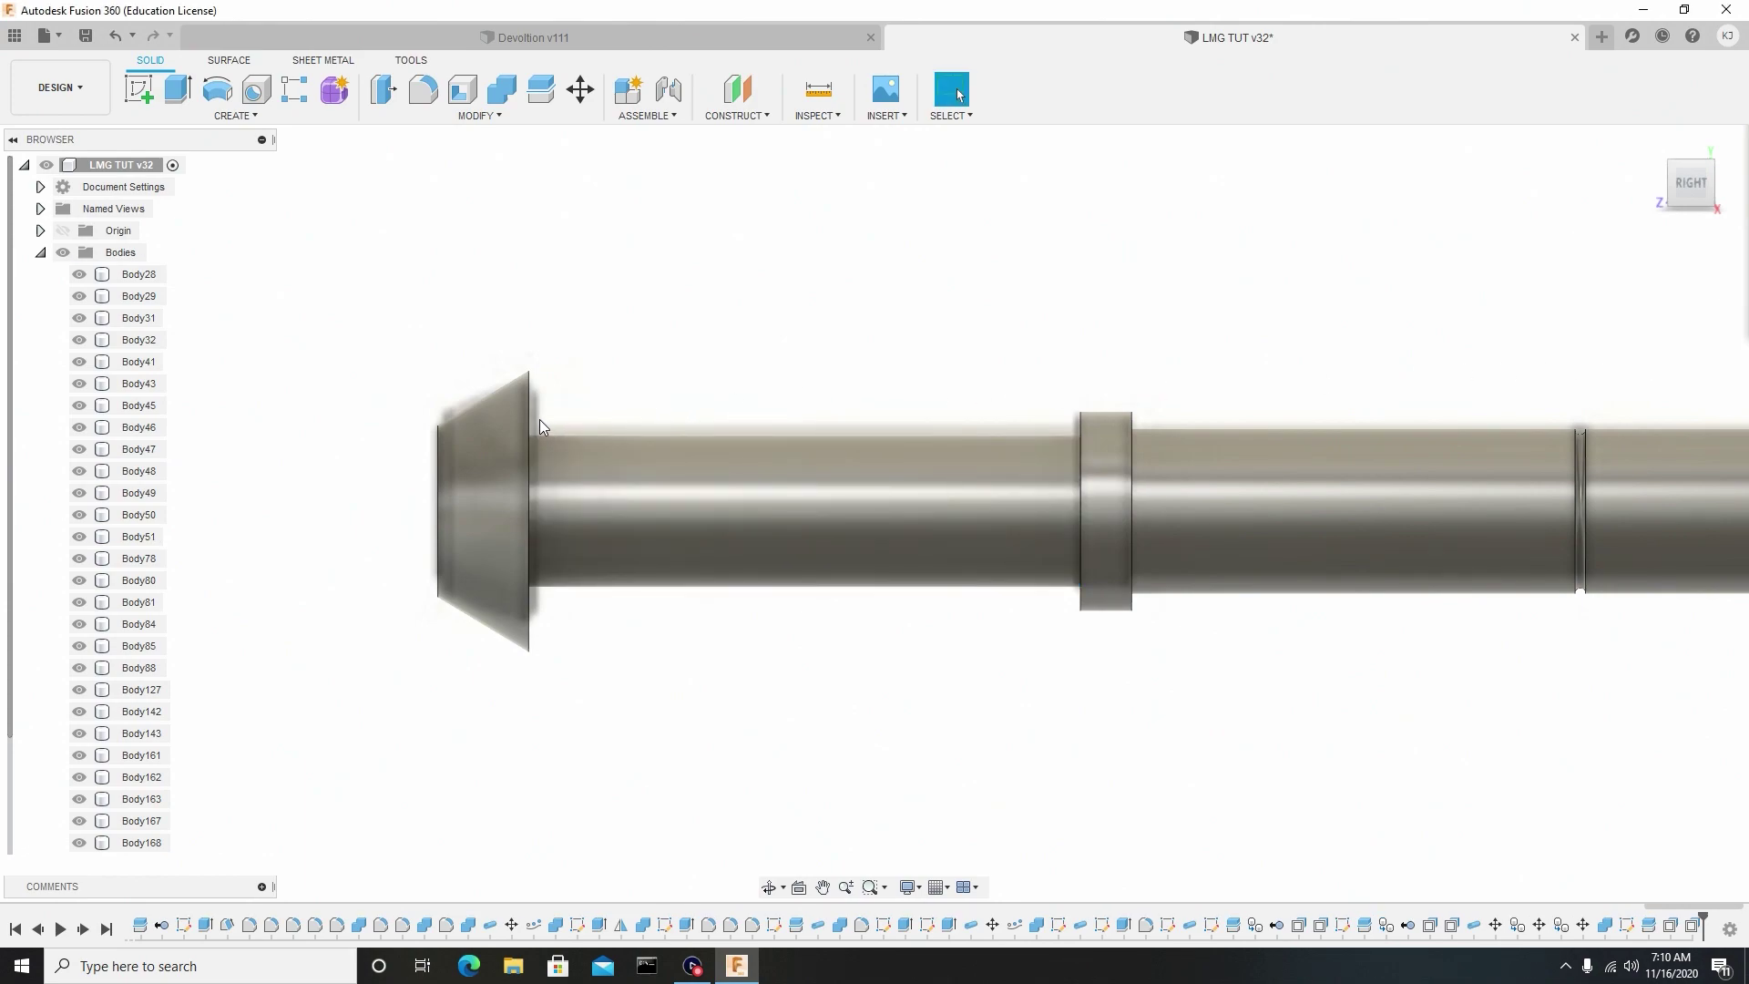
Fillet the two circular edges of the bipod's conical foot with a 0.019 mm radius.
{"action": "key", "text": "f"}
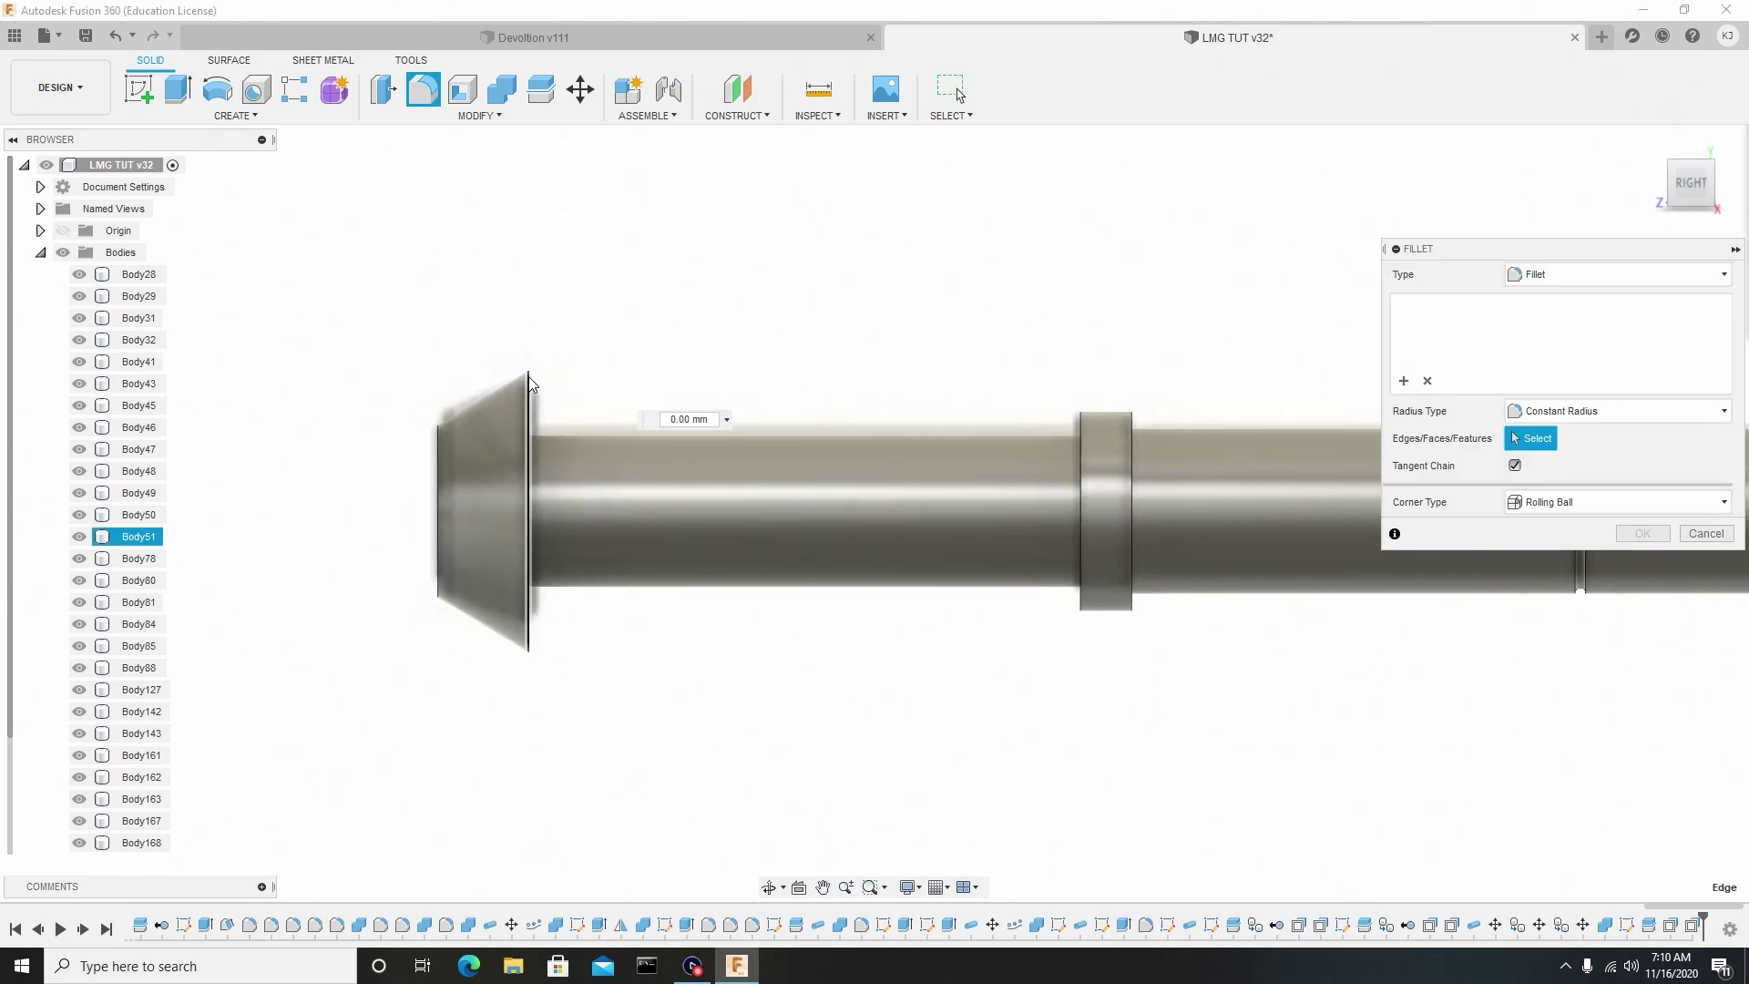
{"action": "left_click", "coordinate": [530, 381]}
{"action": "middle_click_drag", "start_coordinate": [529, 381], "coordinate": [450, 432], "text": "shift"}
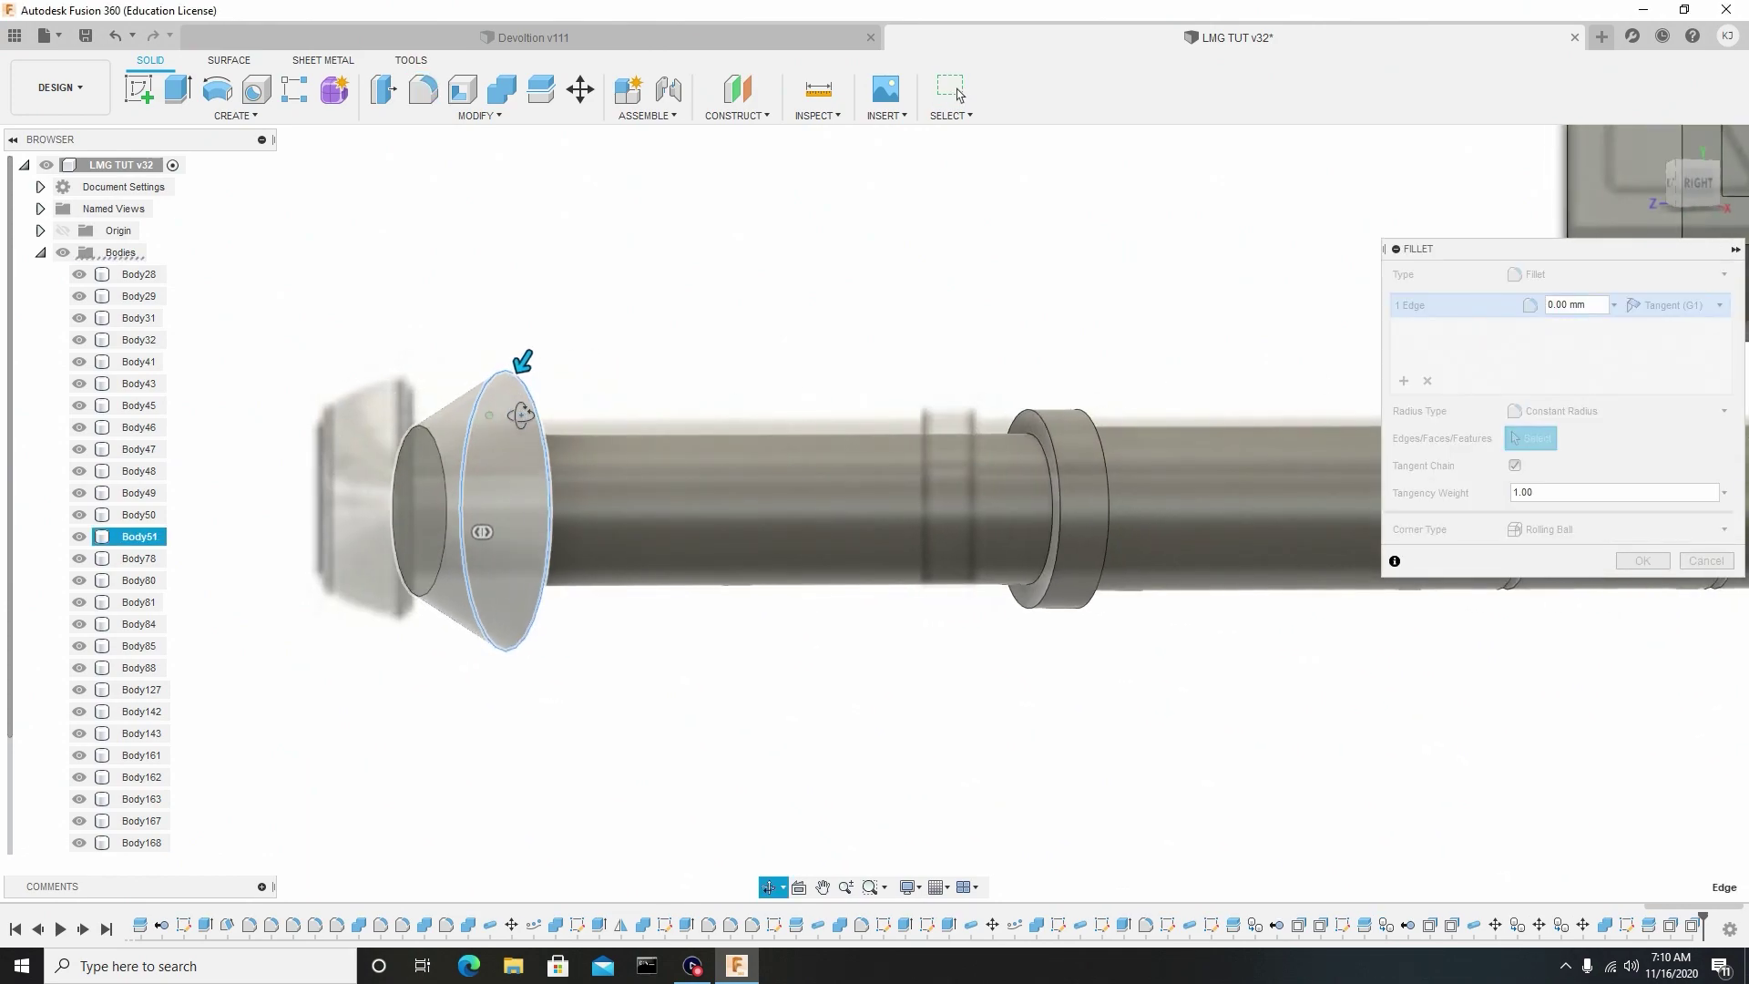
{"action": "left_click", "coordinate": [432, 438]}
{"action": "left_click_drag", "start_coordinate": [415, 416], "coordinate": [424, 425]}
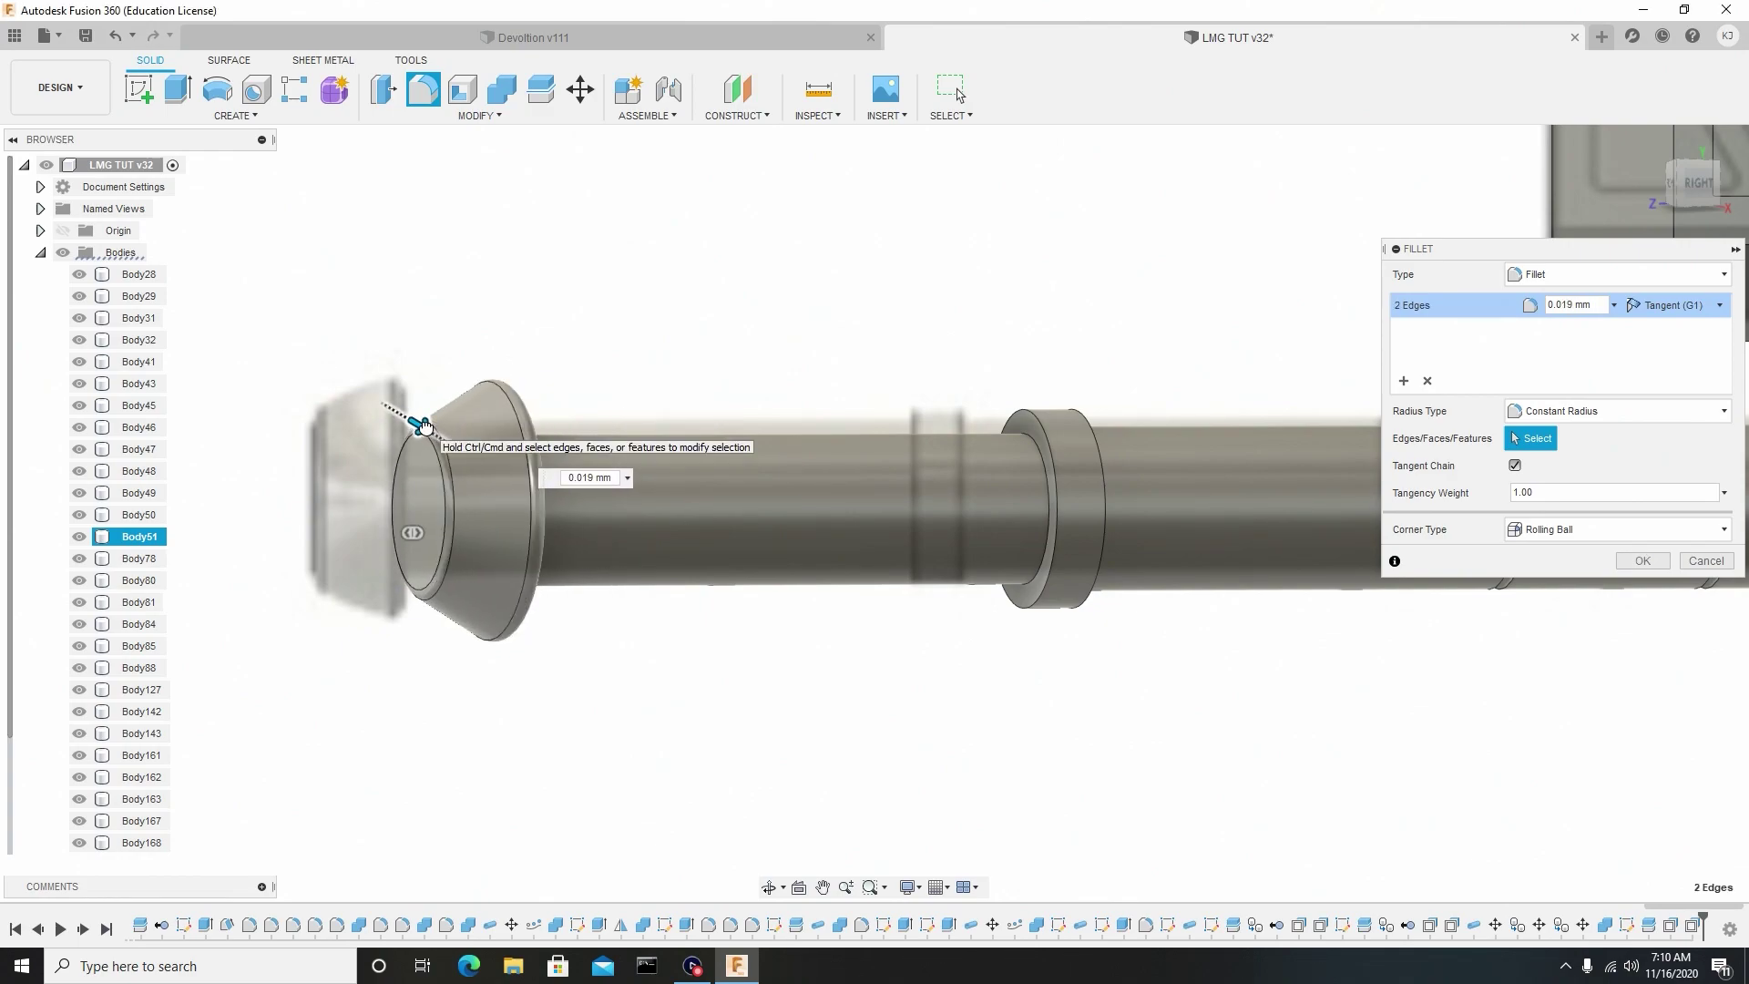
{"action": "left_click", "coordinate": [1642, 560]}
Hide all the reference canvases so only the modelled bodies of the gun are displayed.
{"action": "scroll", "coordinate": [1167, 557], "scroll_direction": "down", "scroll_amount": 3}
{"action": "scroll", "coordinate": [1170, 557], "scroll_direction": "down", "scroll_amount": 5}
{"action": "middle_click_drag", "start_coordinate": [1418, 552], "coordinate": [1206, 515]}
{"action": "left_click", "coordinate": [1699, 200]}
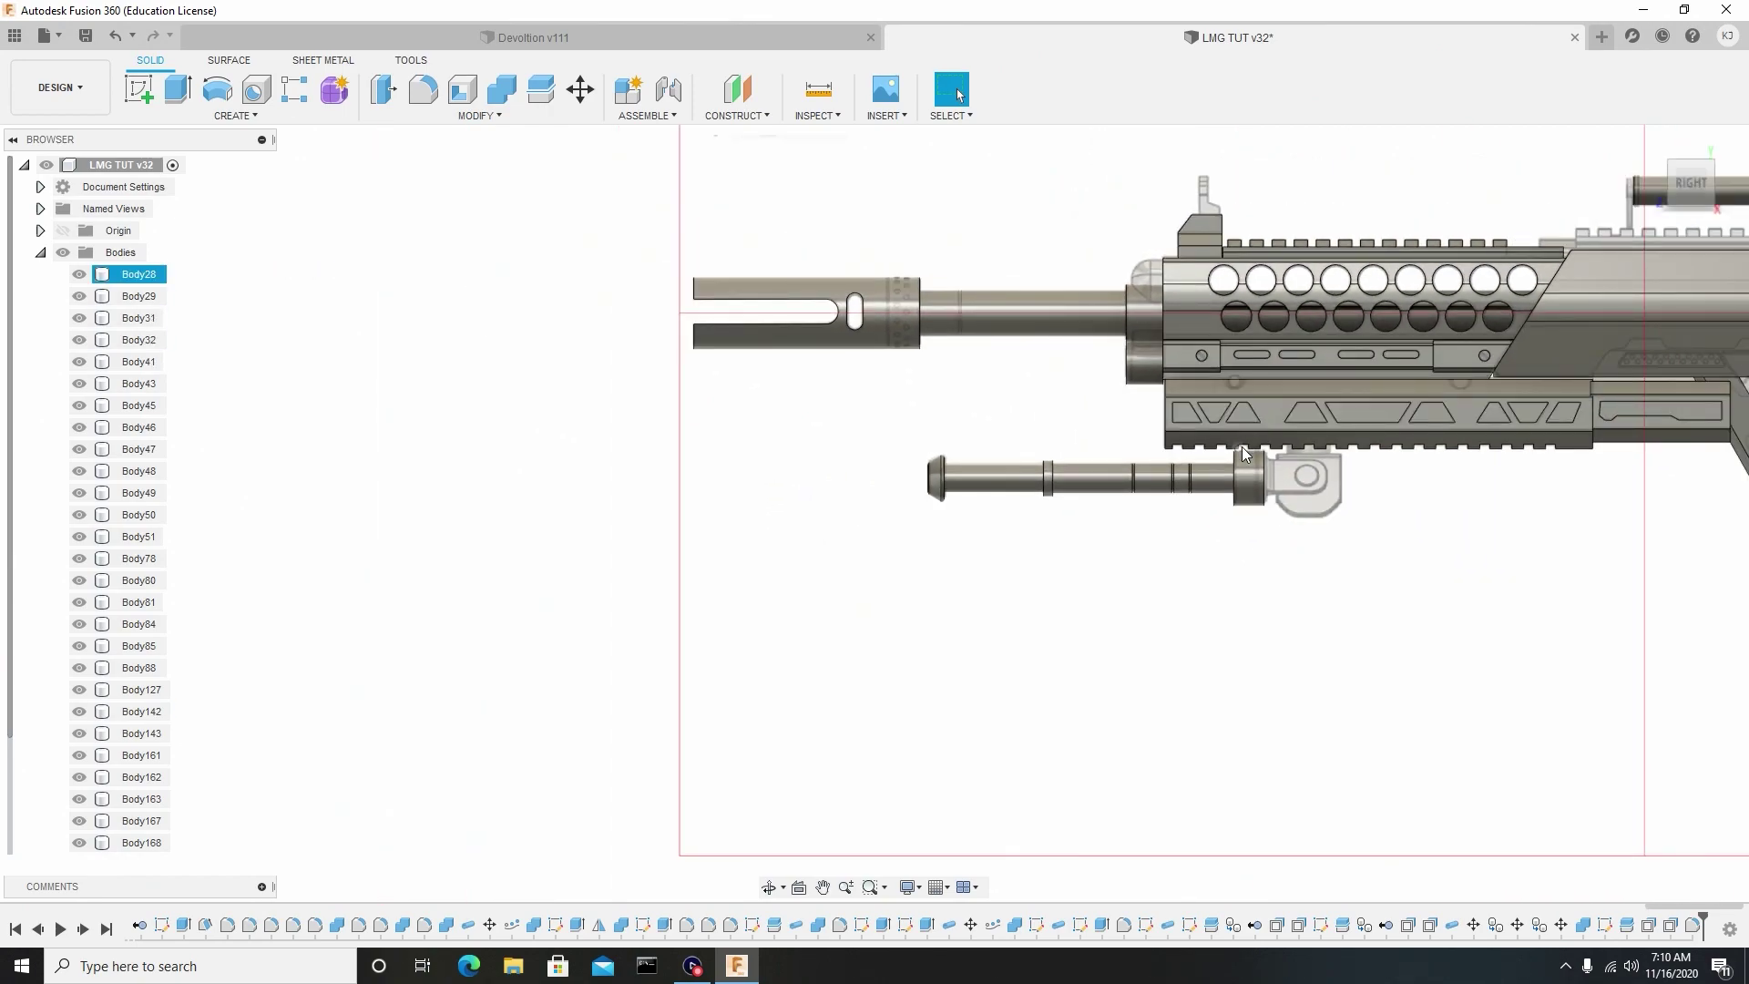
{"action": "scroll", "coordinate": [1266, 462], "scroll_direction": "down", "scroll_amount": 2}
{"action": "middle_click_drag", "start_coordinate": [1288, 481], "coordinate": [956, 442]}
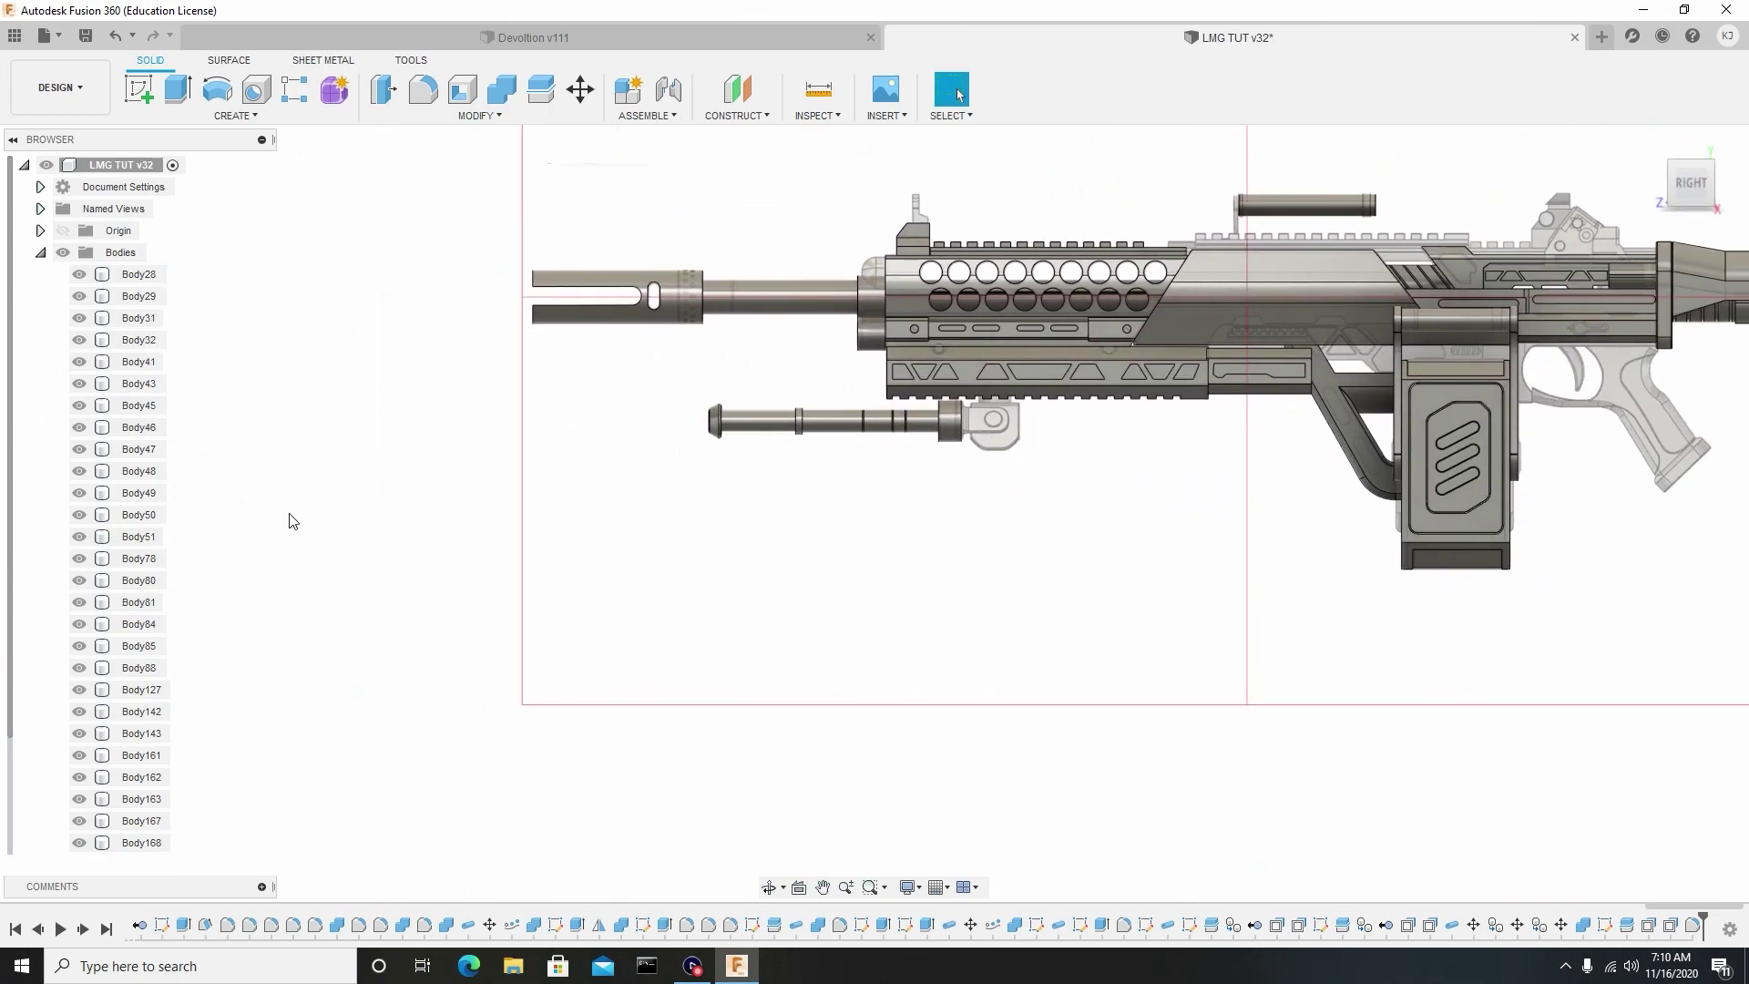
{"action": "scroll", "coordinate": [64, 598], "scroll_direction": "down", "scroll_amount": 2}
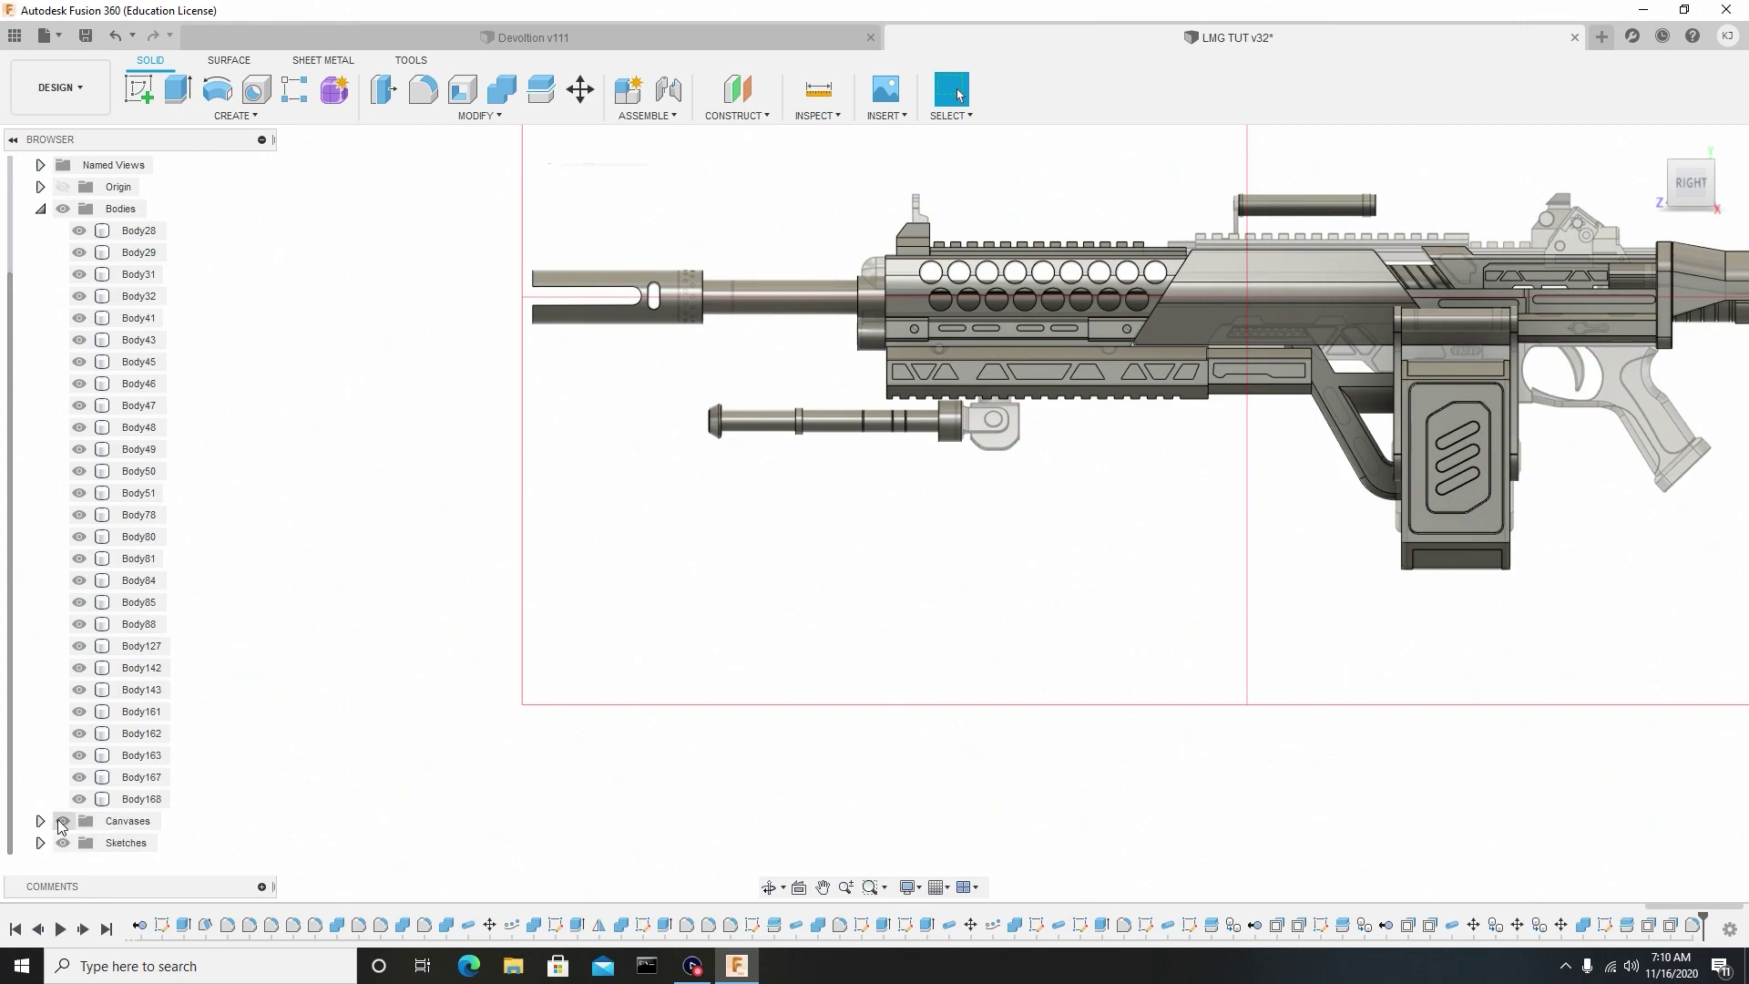
{"action": "left_click", "coordinate": [62, 824]}
Inspect the whole gun model without the canvases and save the design.
{"action": "scroll", "coordinate": [968, 550], "scroll_direction": "down", "scroll_amount": 1}
{"action": "middle_click_drag", "start_coordinate": [968, 551], "coordinate": [604, 589]}
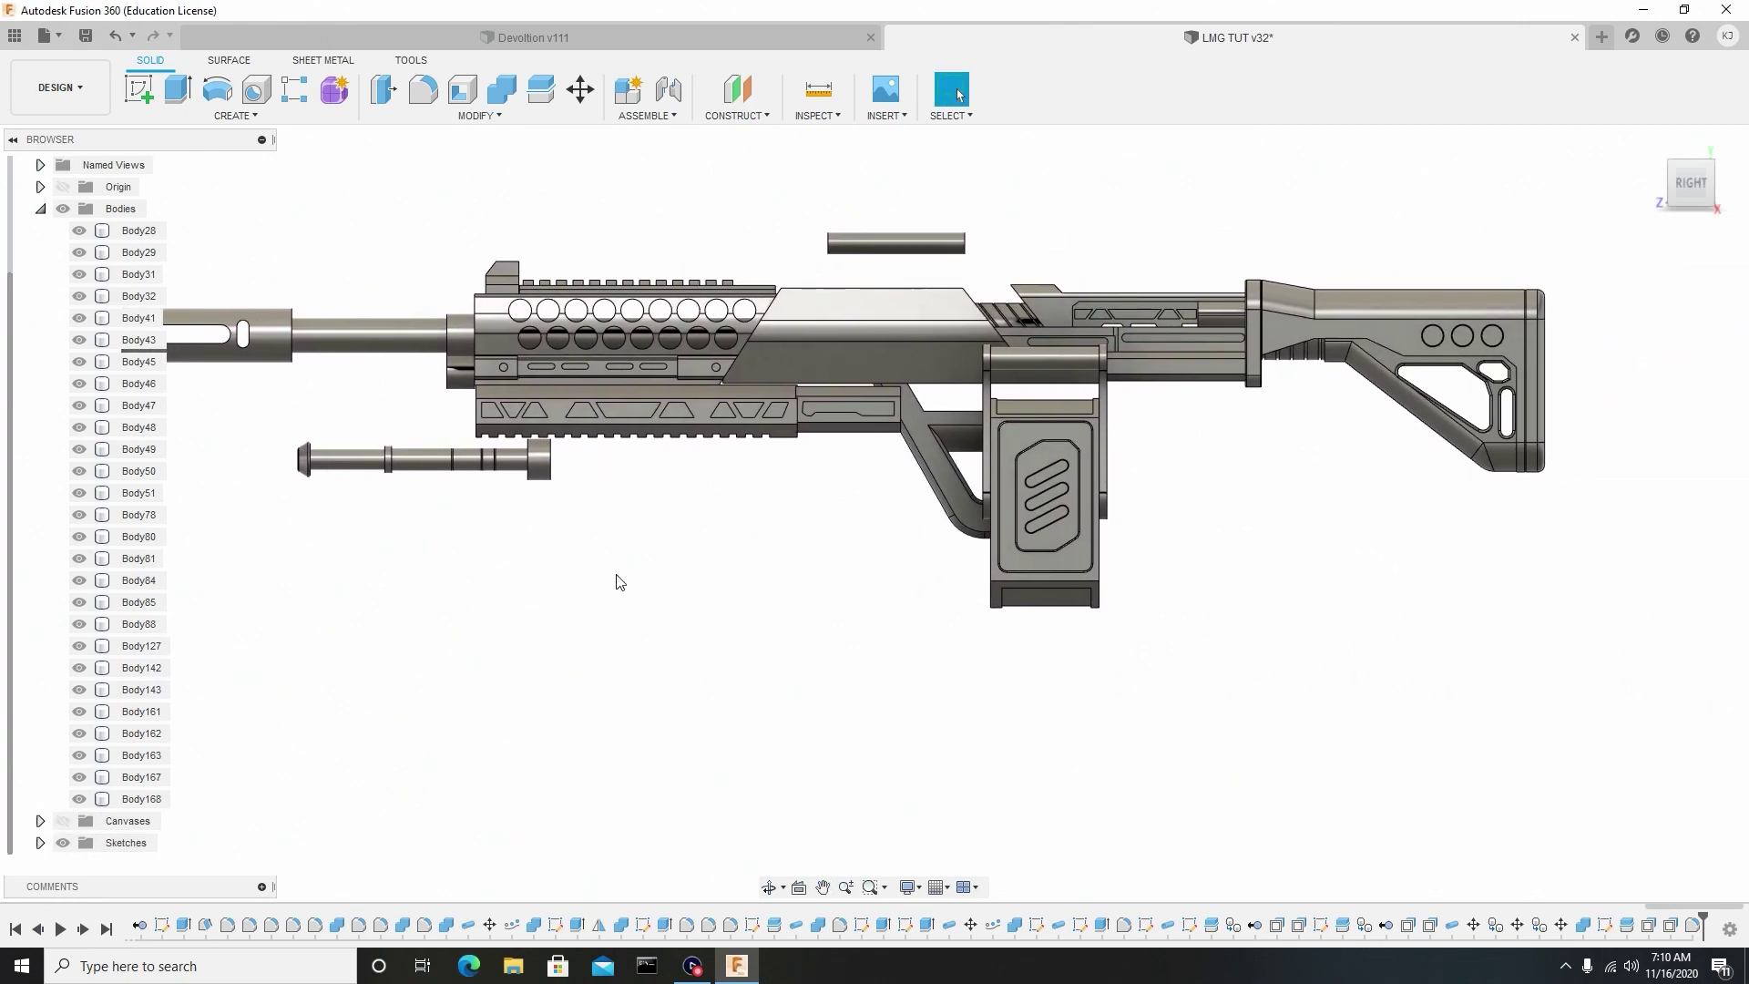
{"action": "middle_click_drag", "start_coordinate": [780, 534], "coordinate": [827, 544], "text": "shift"}
{"action": "scroll", "coordinate": [881, 532], "scroll_direction": "up", "scroll_amount": 2}
{"action": "scroll", "coordinate": [881, 532], "scroll_direction": "down", "scroll_amount": 2}
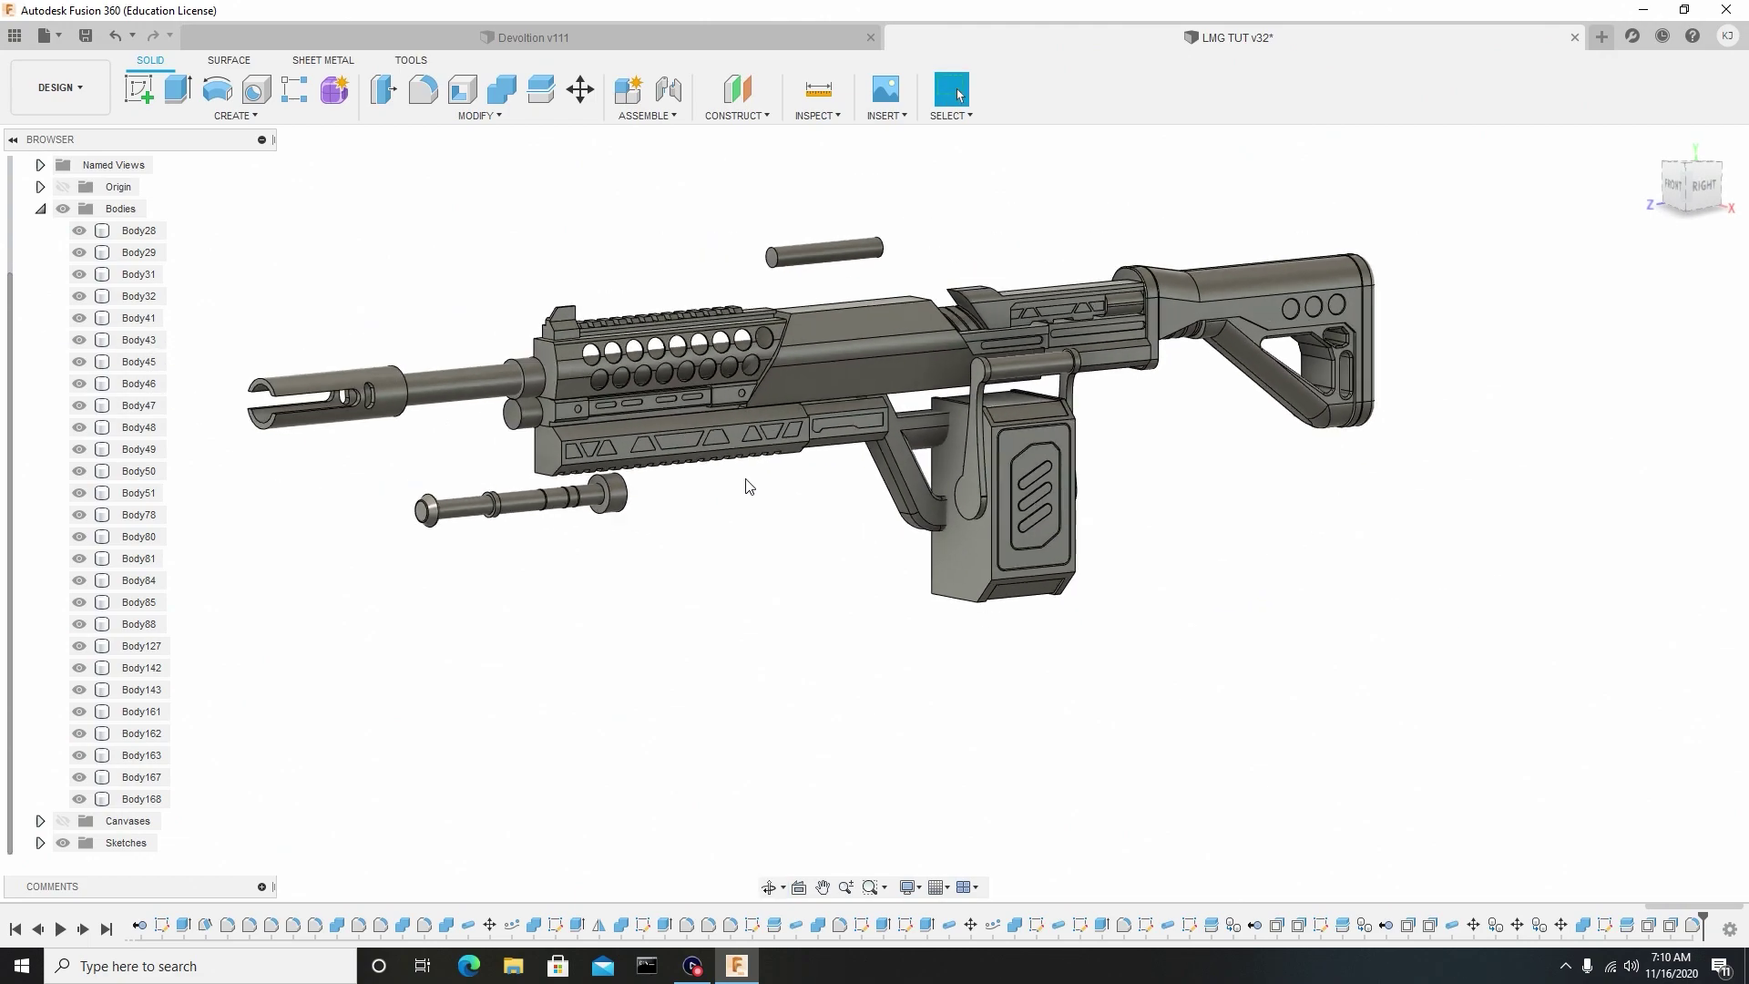
{"action": "key", "text": "ctrl+s"}
{"action": "left_click", "coordinate": [852, 508]}
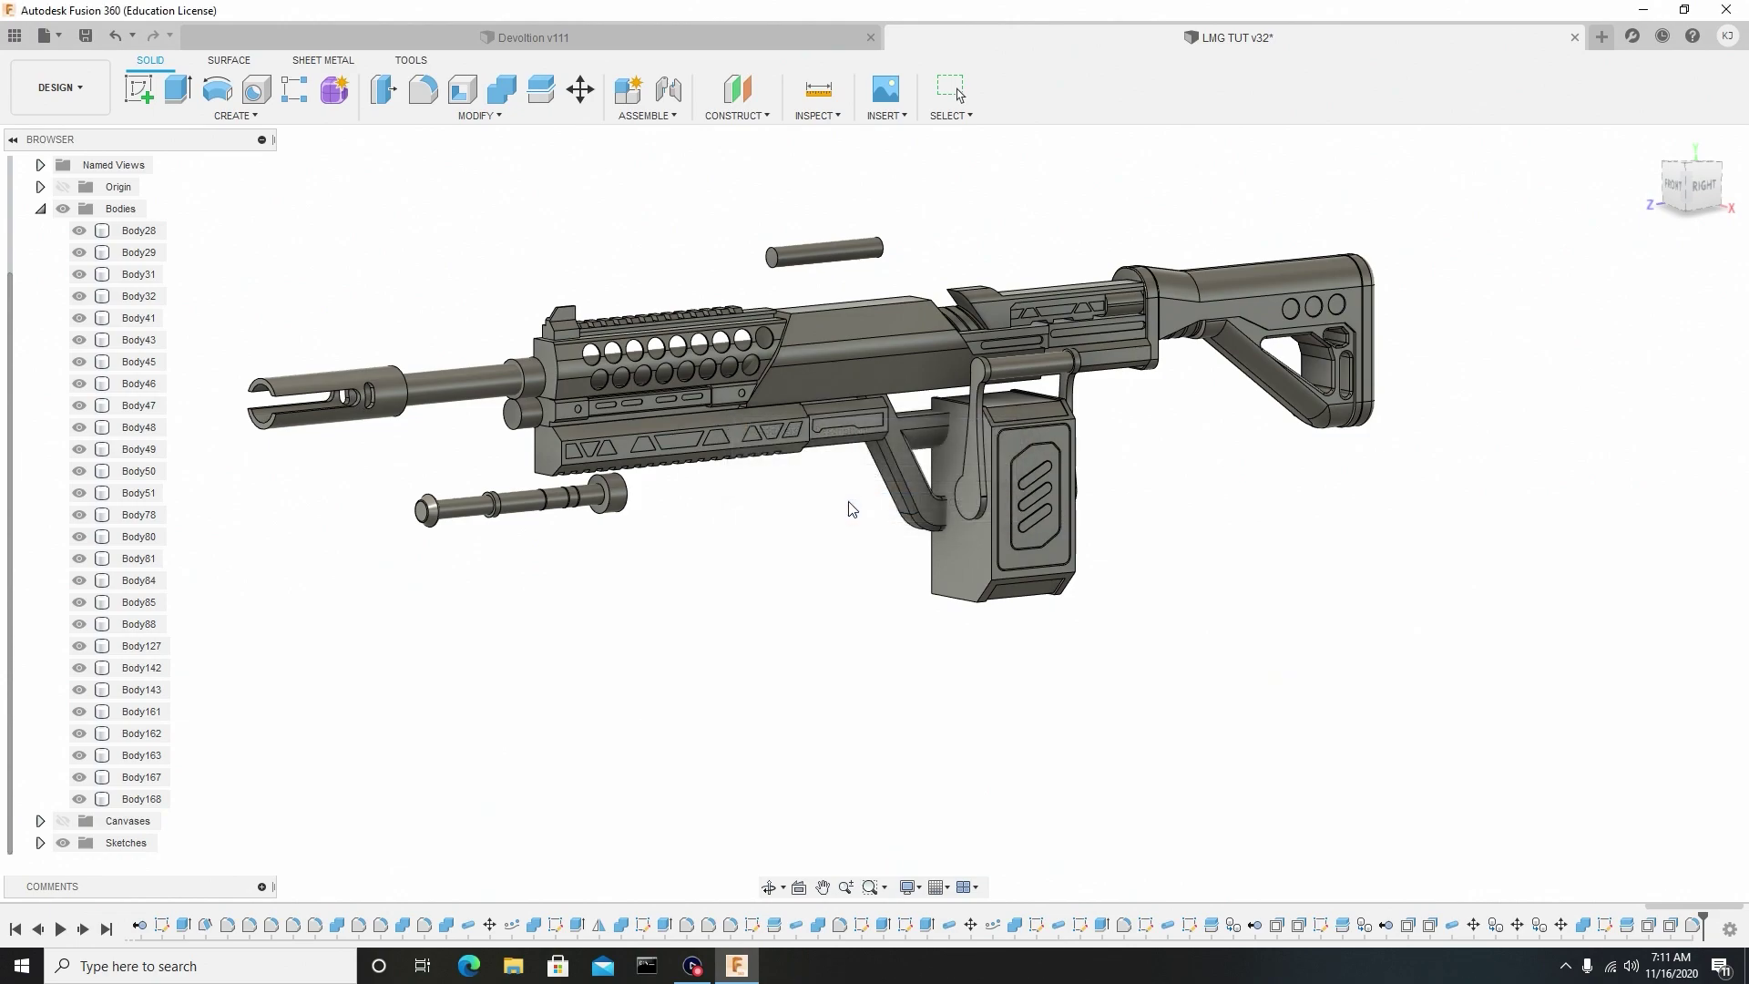